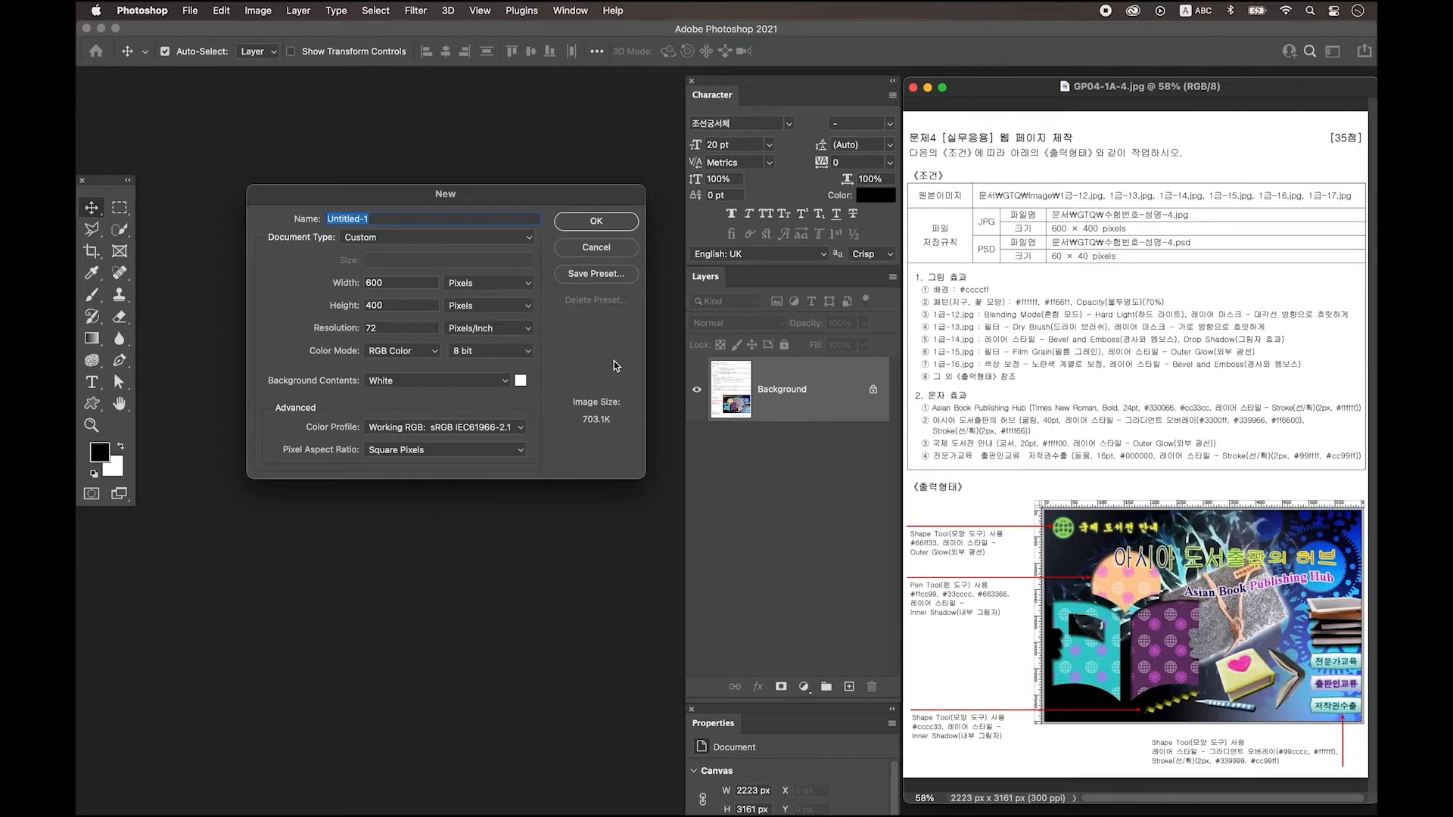
Create the 600×400 px, 72 ppi document, zoom in and show the rulers.
{"action": "left_click", "coordinate": [596, 221]}
{"action": "key", "text": "super+plus"}
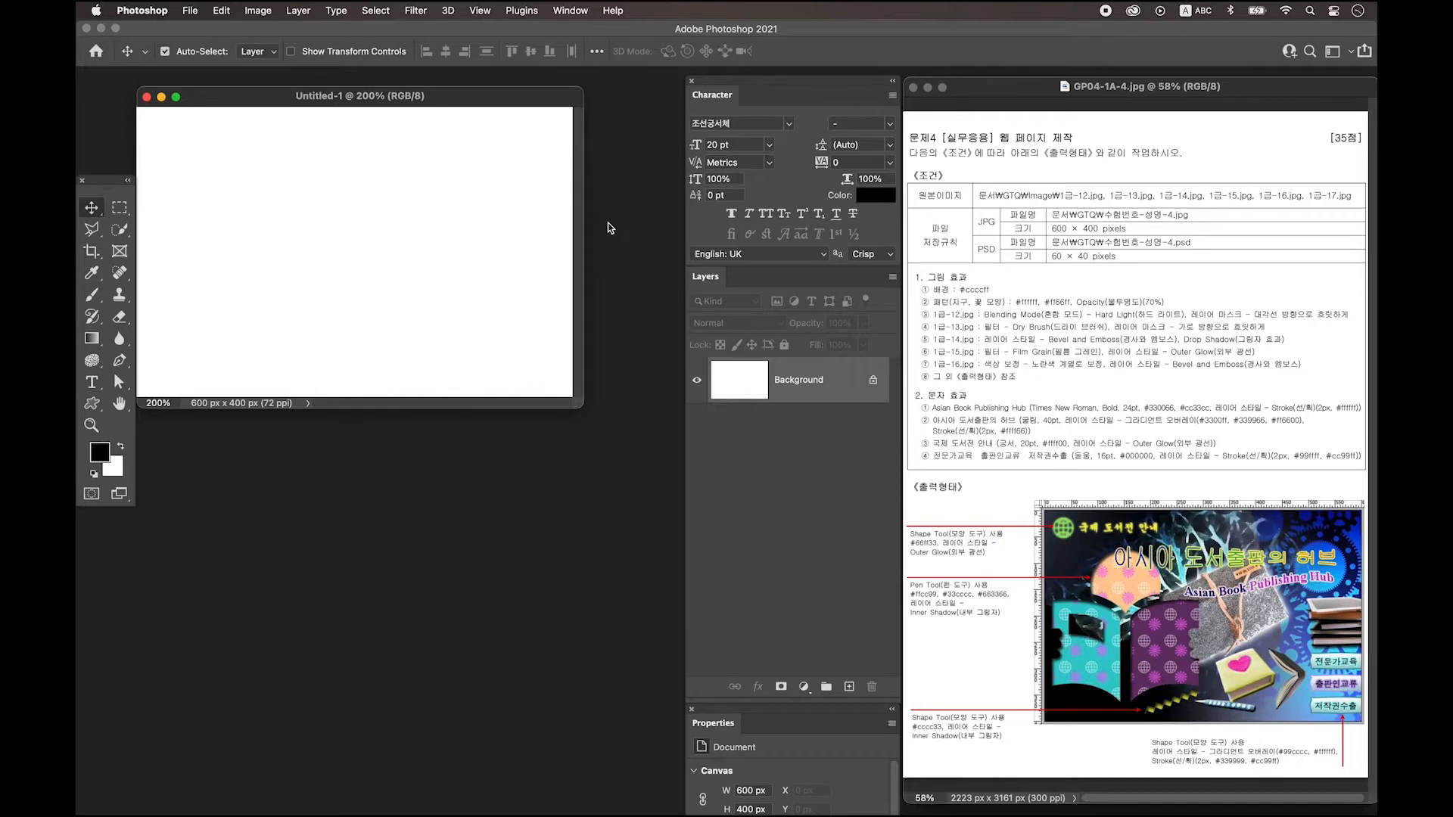
{"action": "key", "text": "super+r"}
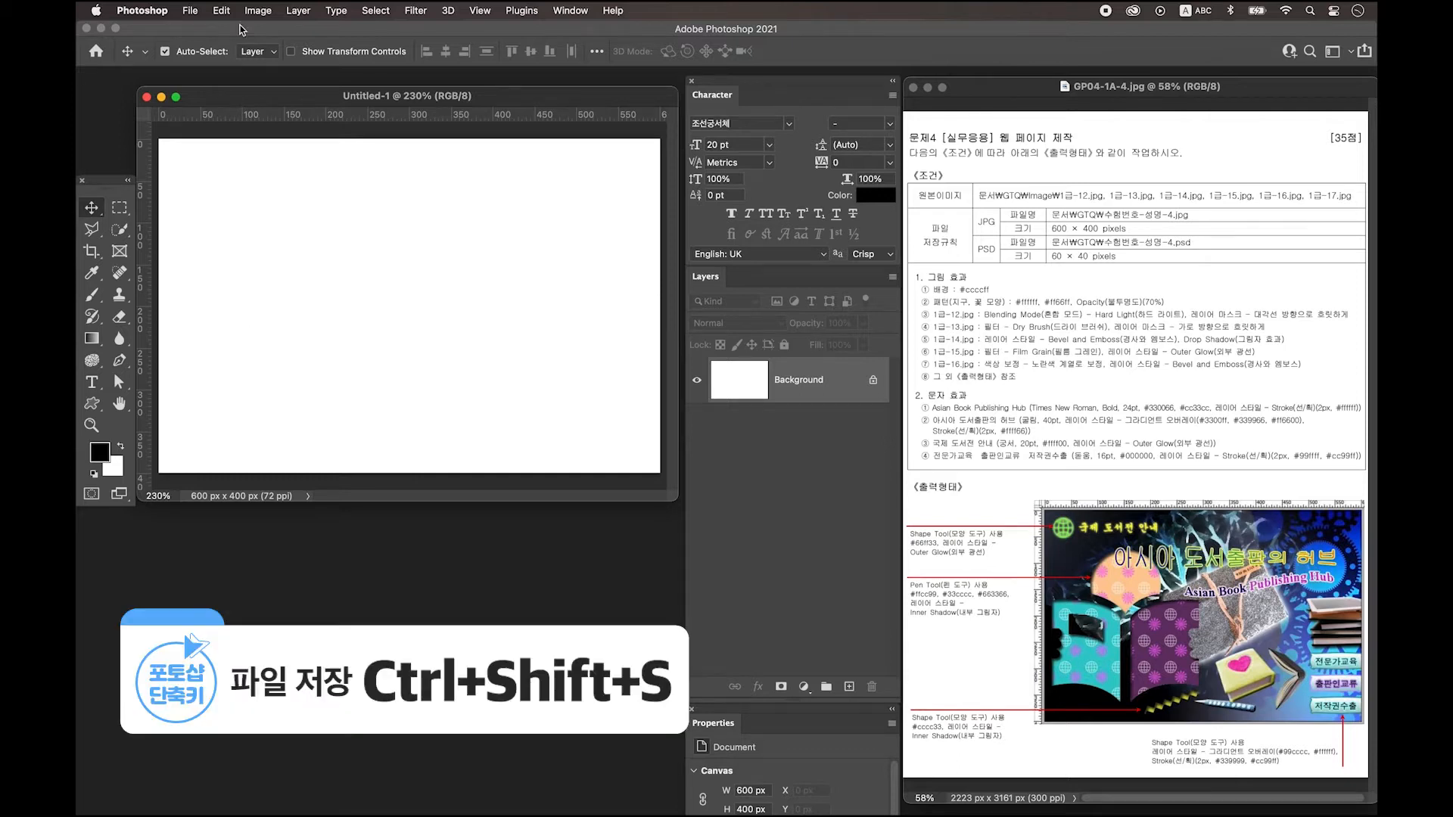
Save the document locally as a PSD named with the candidate's details.
{"action": "left_click", "coordinate": [190, 11]}
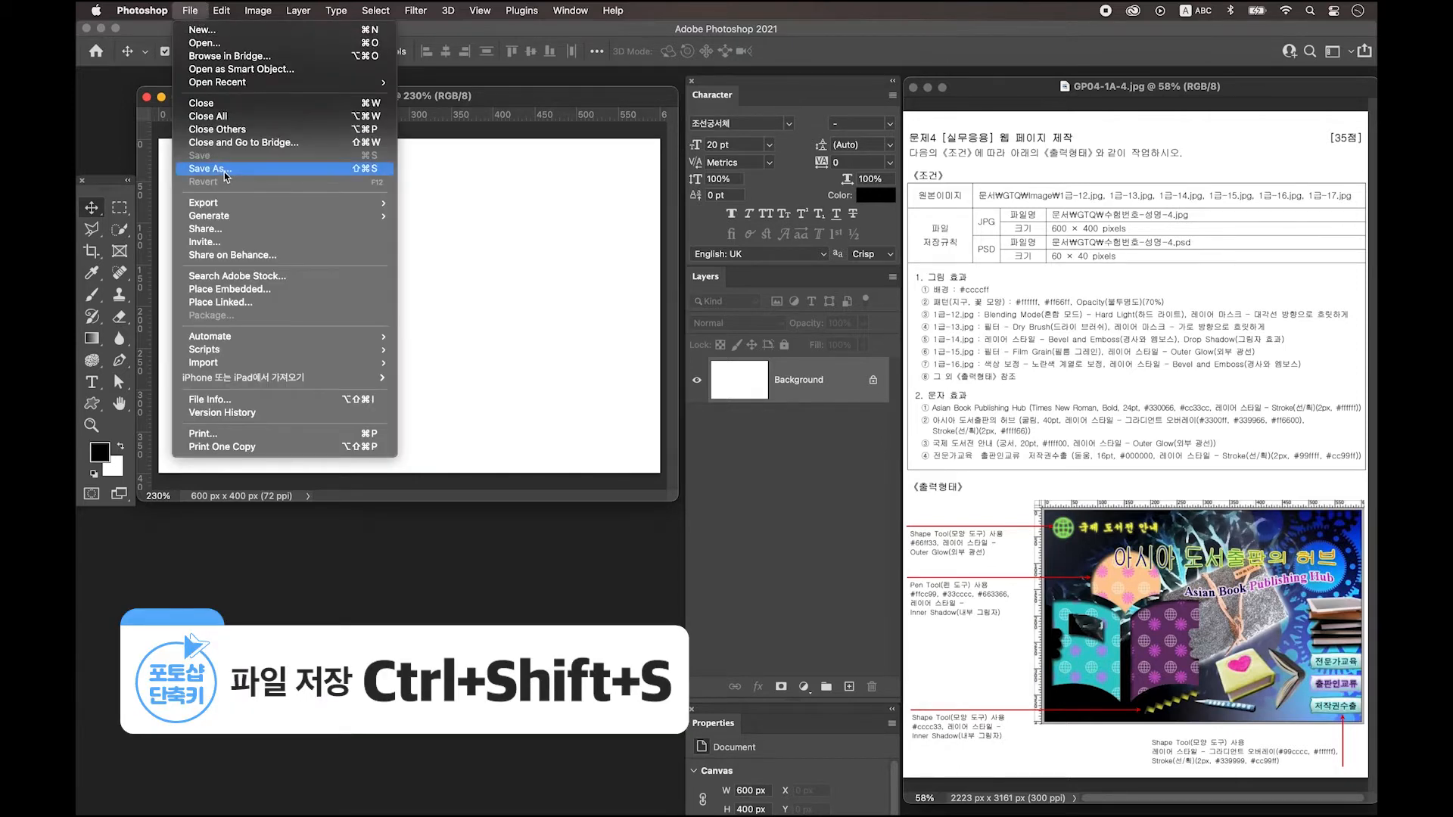
{"action": "left_click", "coordinate": [227, 168]}
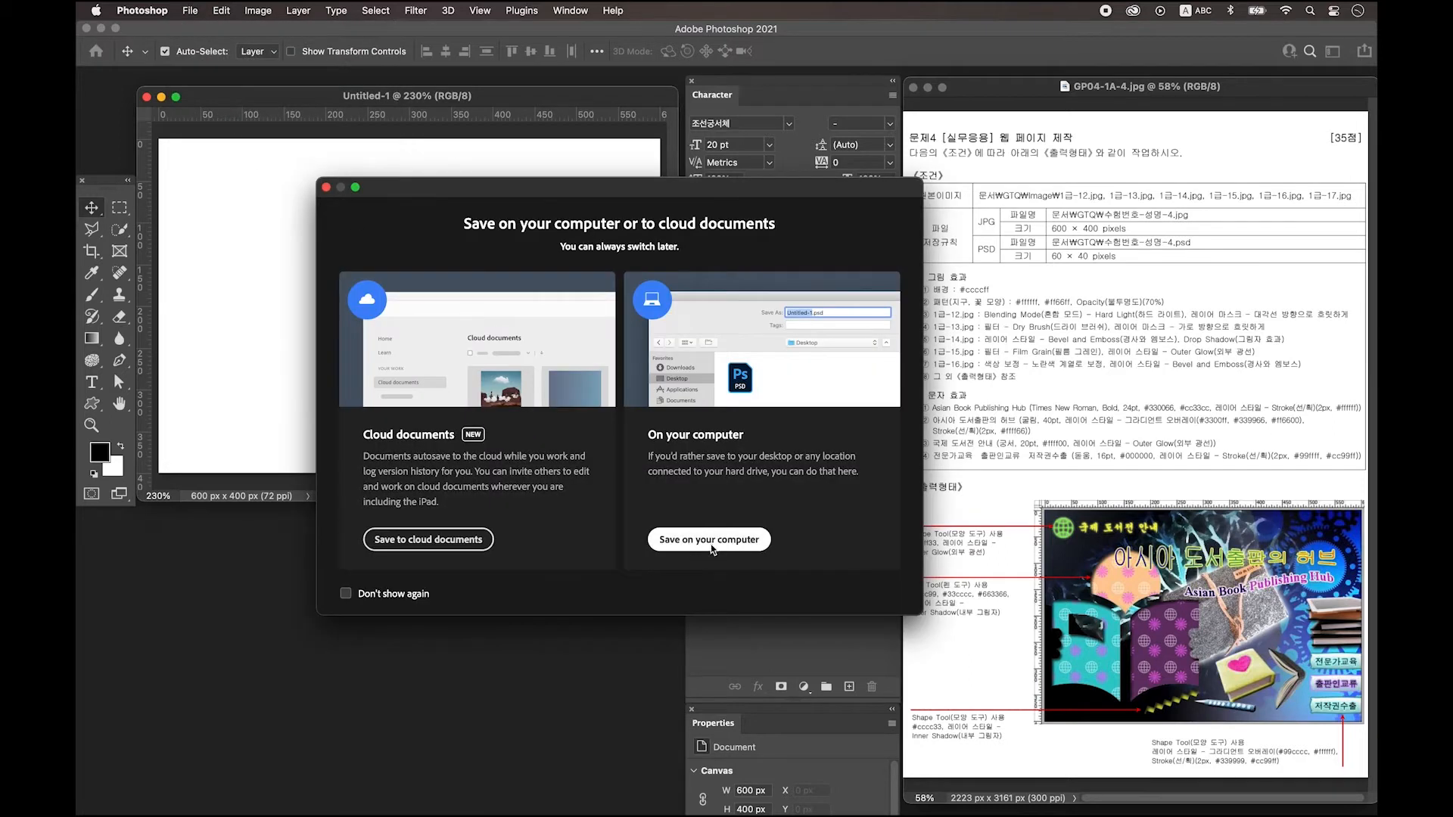
{"action": "left_click", "coordinate": [711, 542]}
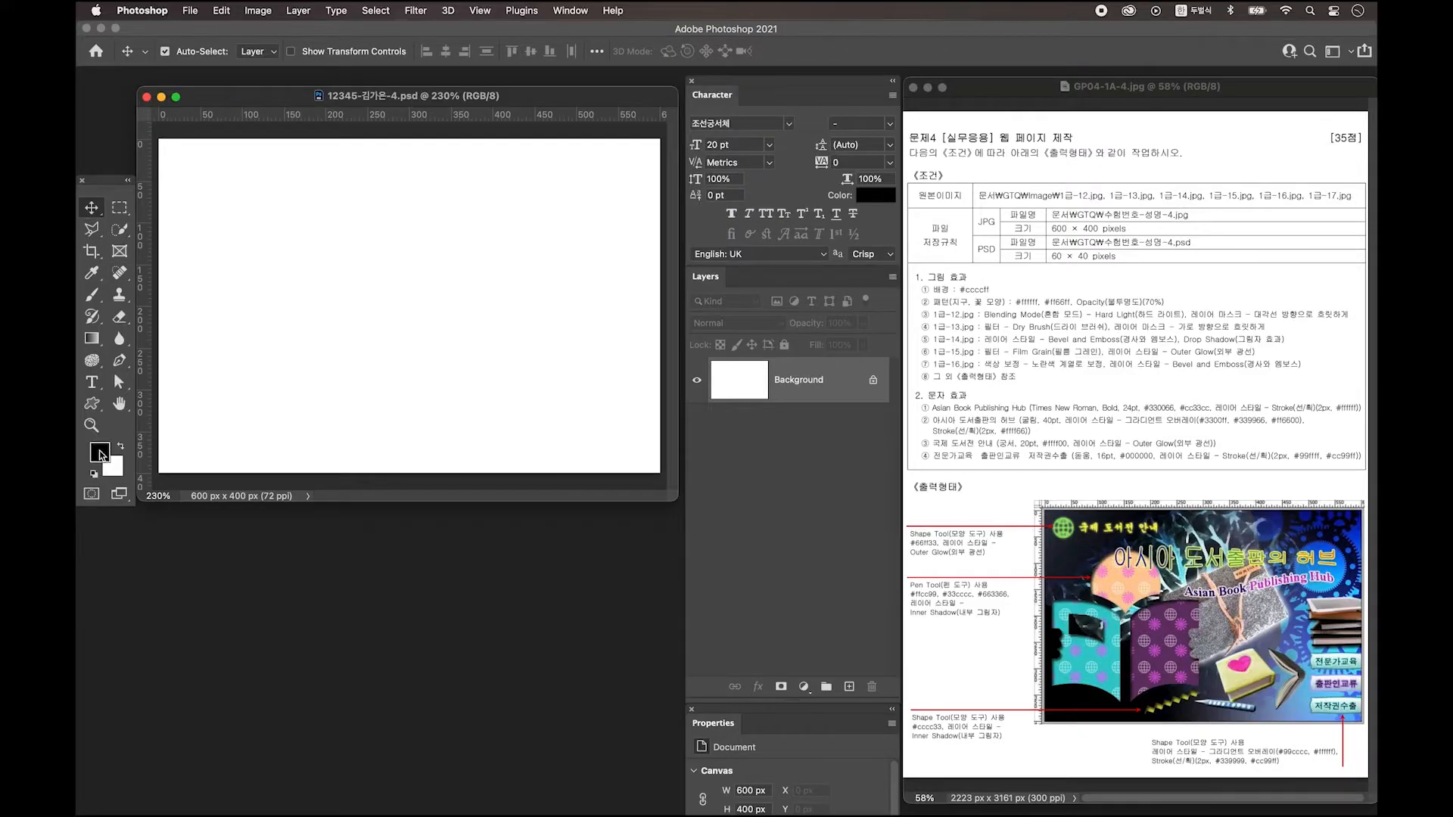
Fill the Background layer with the lavender foreground colour #ccccff.
{"action": "left_click", "coordinate": [103, 457]}
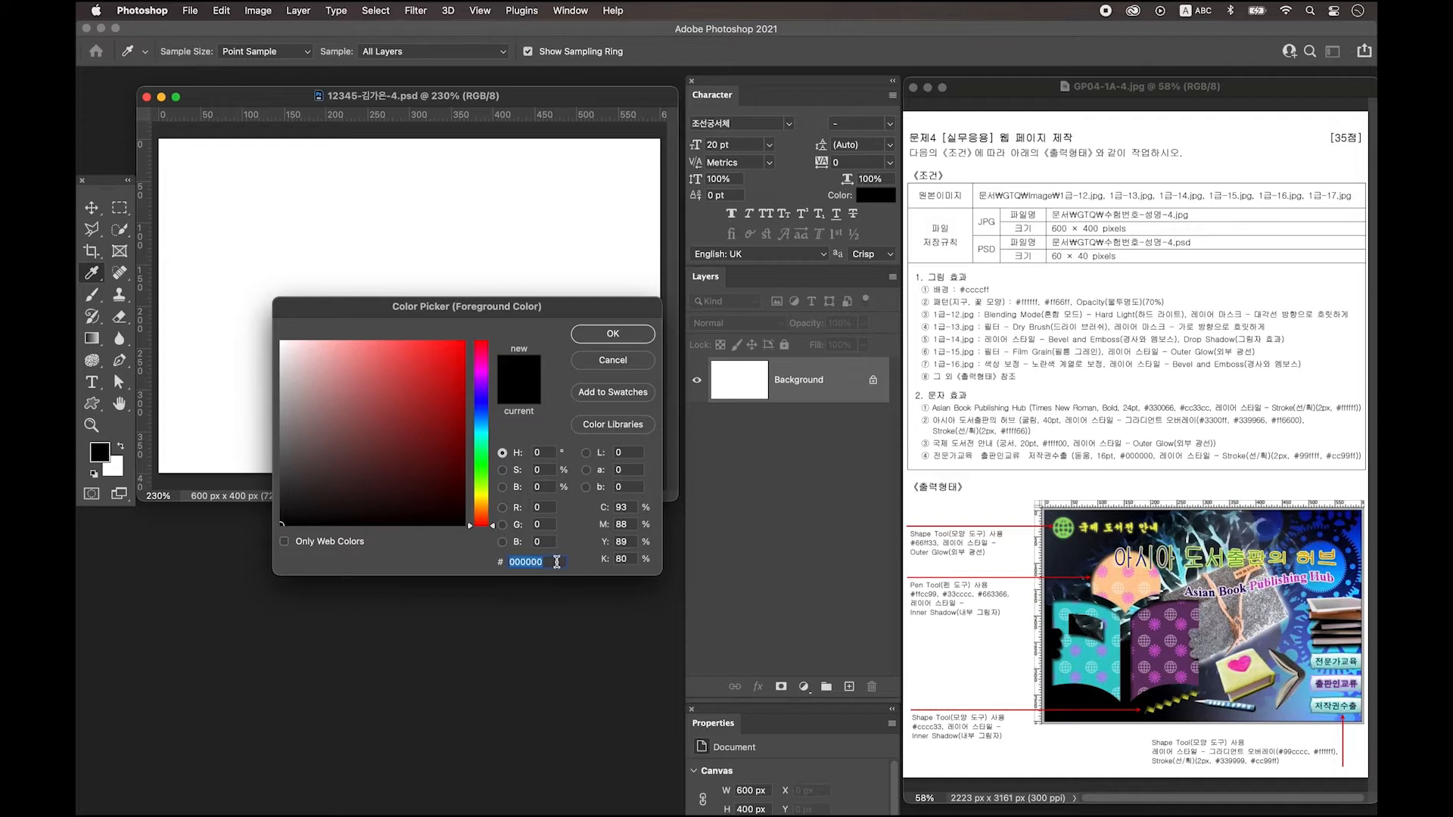
{"action": "type", "text": "ccccff"}
{"action": "key", "text": "Return"}
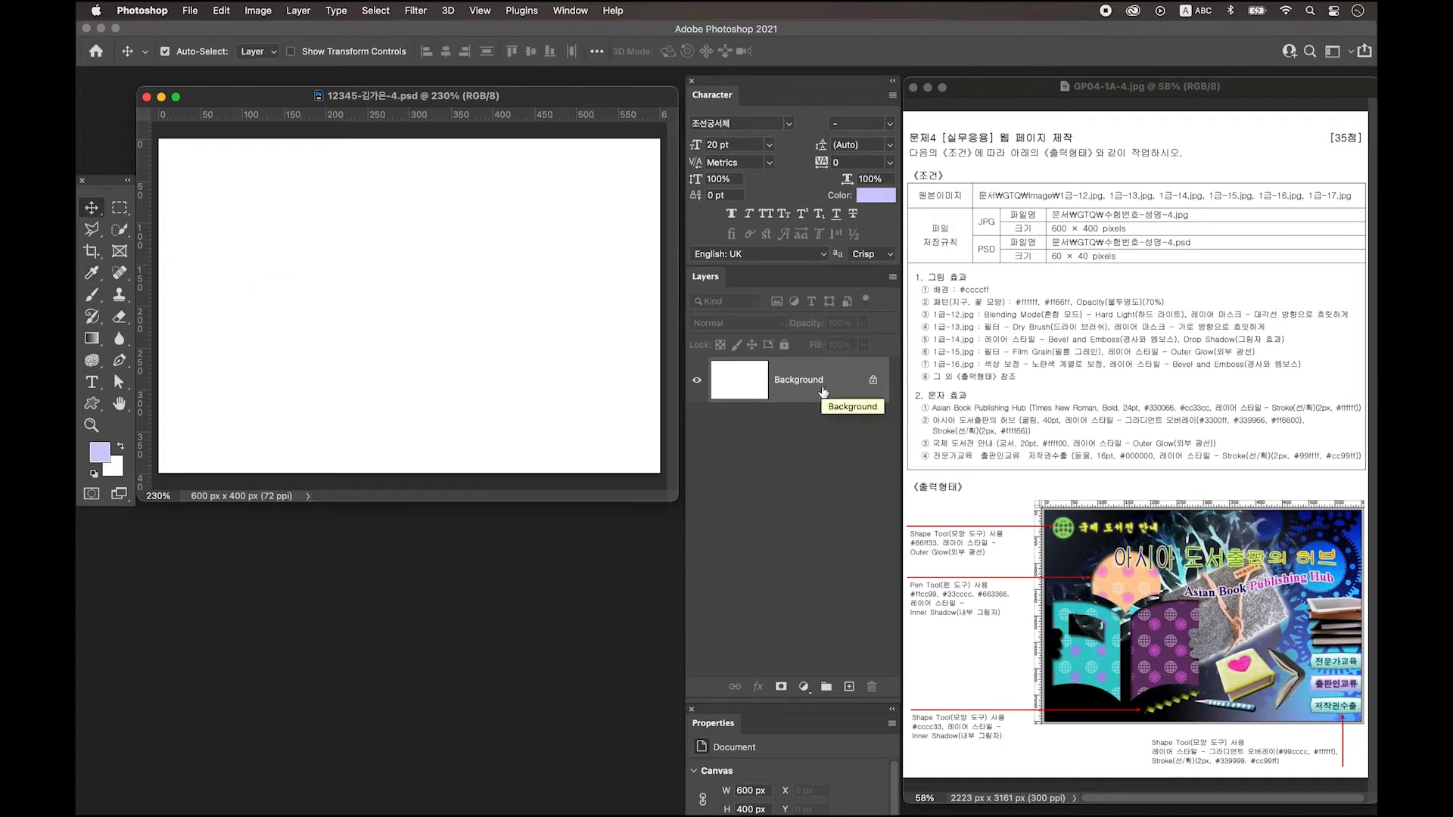
{"action": "key", "text": "alt+BackSpace"}
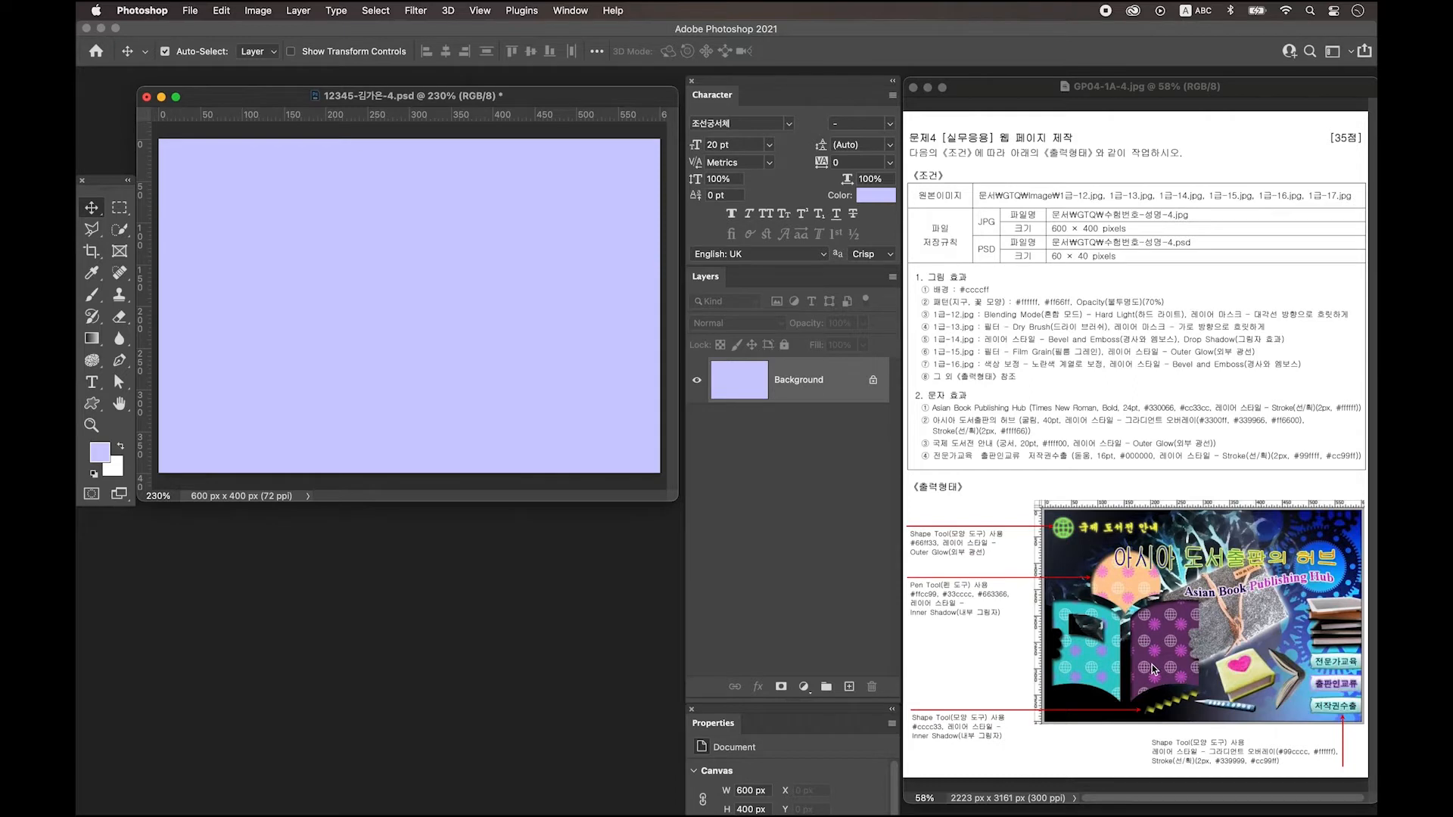
{"action": "key", "text": "ctrl+n"}
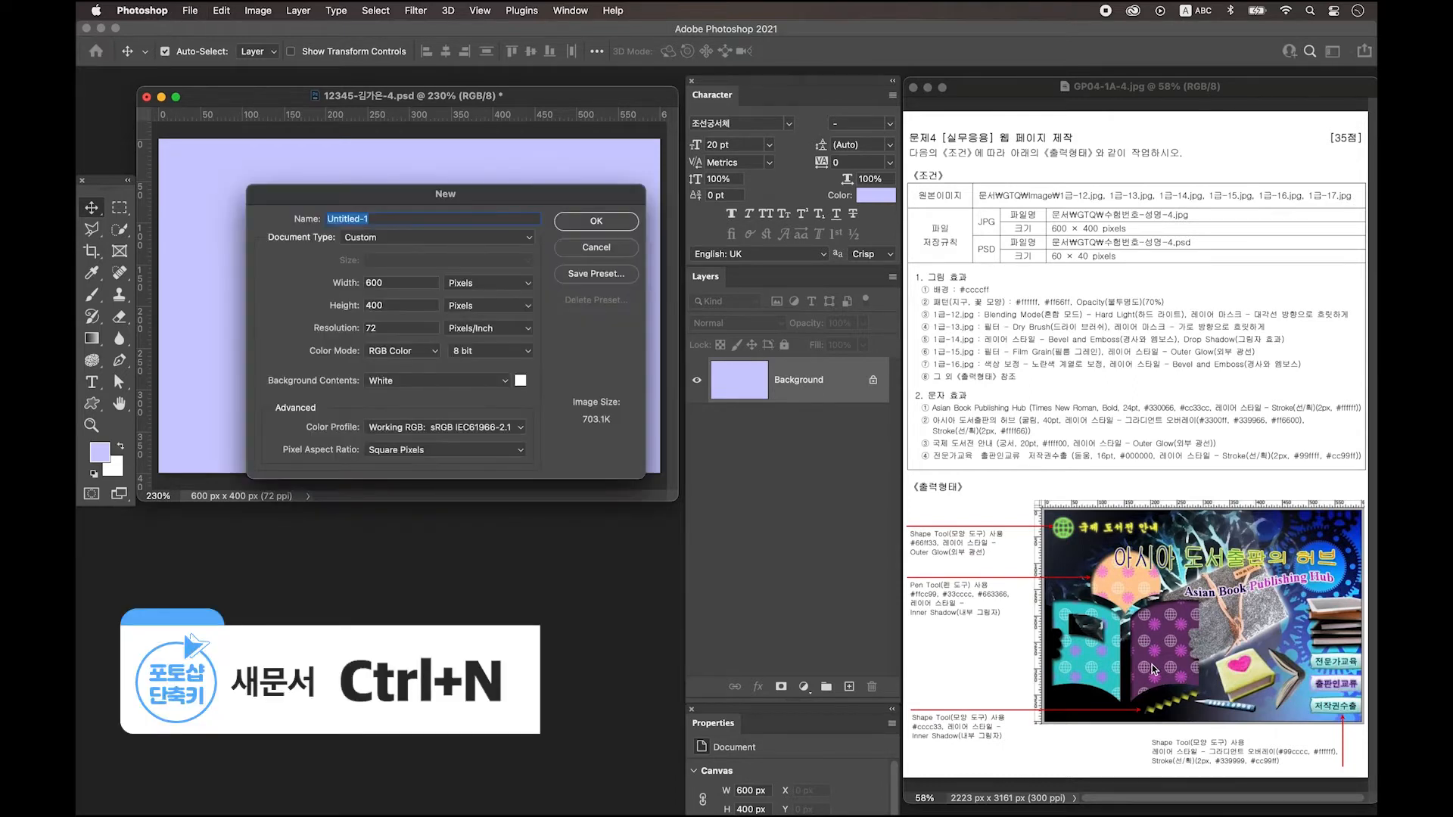
Create an 80×100 px document, zoom it to 1200% and enlarge its window.
{"action": "double_click", "coordinate": [393, 286]}
{"action": "type", "text": "80"}
{"action": "key", "text": "Tab"}
{"action": "type", "text": "100"}
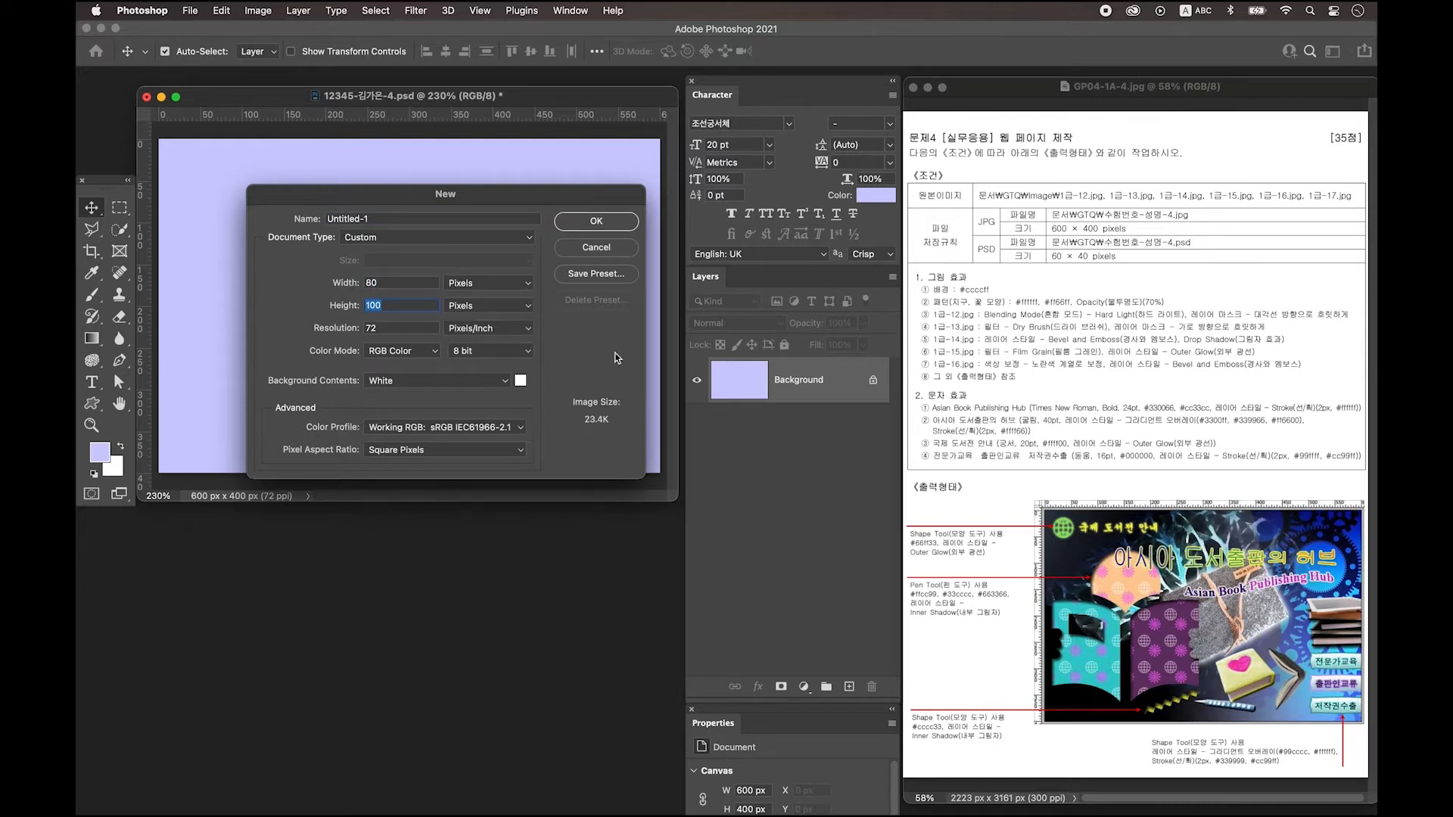
{"action": "left_click", "coordinate": [597, 221]}
{"action": "key", "text": "super+plus"}
{"action": "key", "text": "super+plus"}
{"action": "key", "text": "super+plus"}
{"action": "key", "text": "super+plus"}
{"action": "key", "text": "super+plus"}
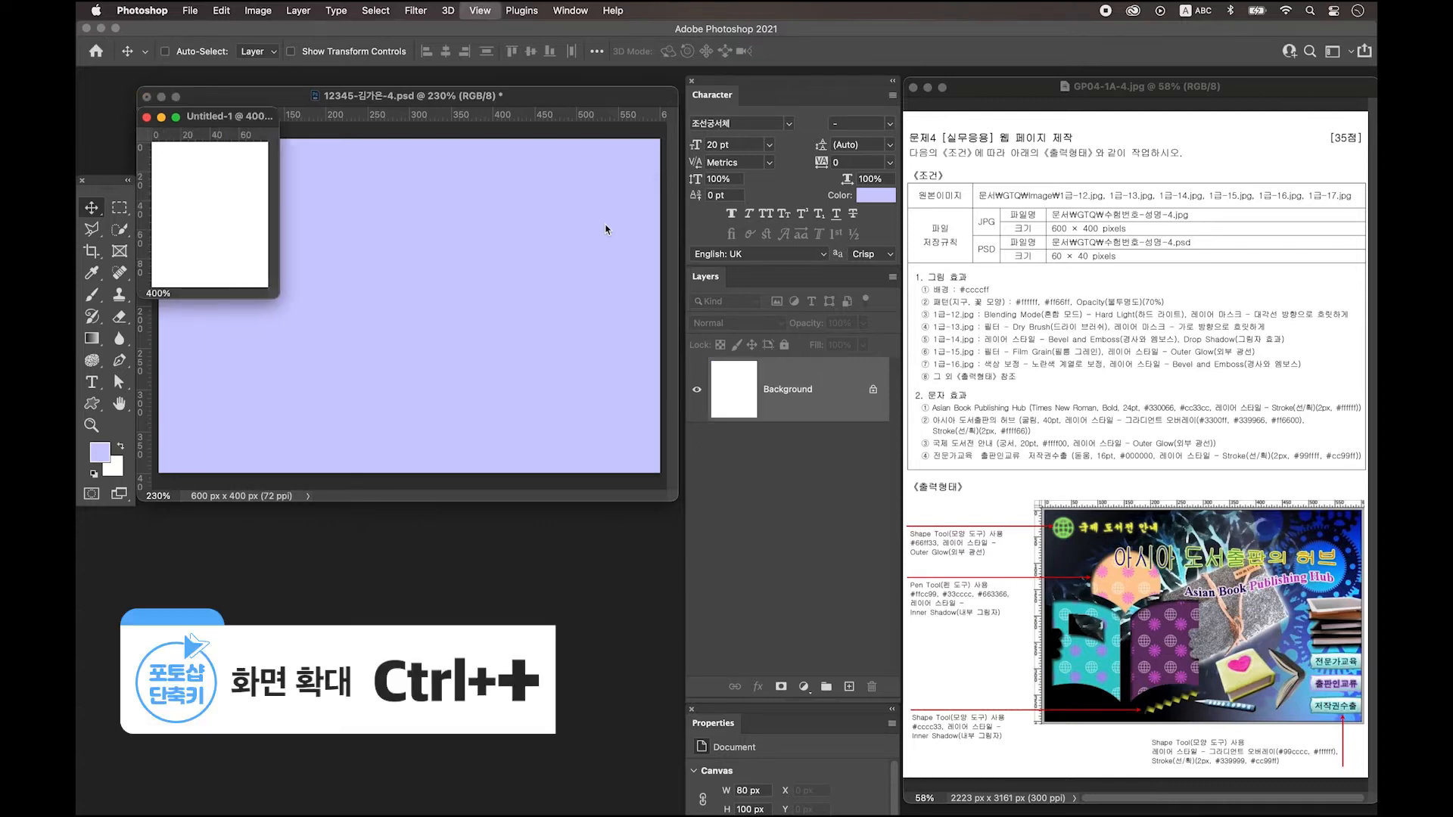
{"action": "key", "text": "super+plus"}
{"action": "key", "text": "super+plus"}
{"action": "key", "text": "super+plus"}
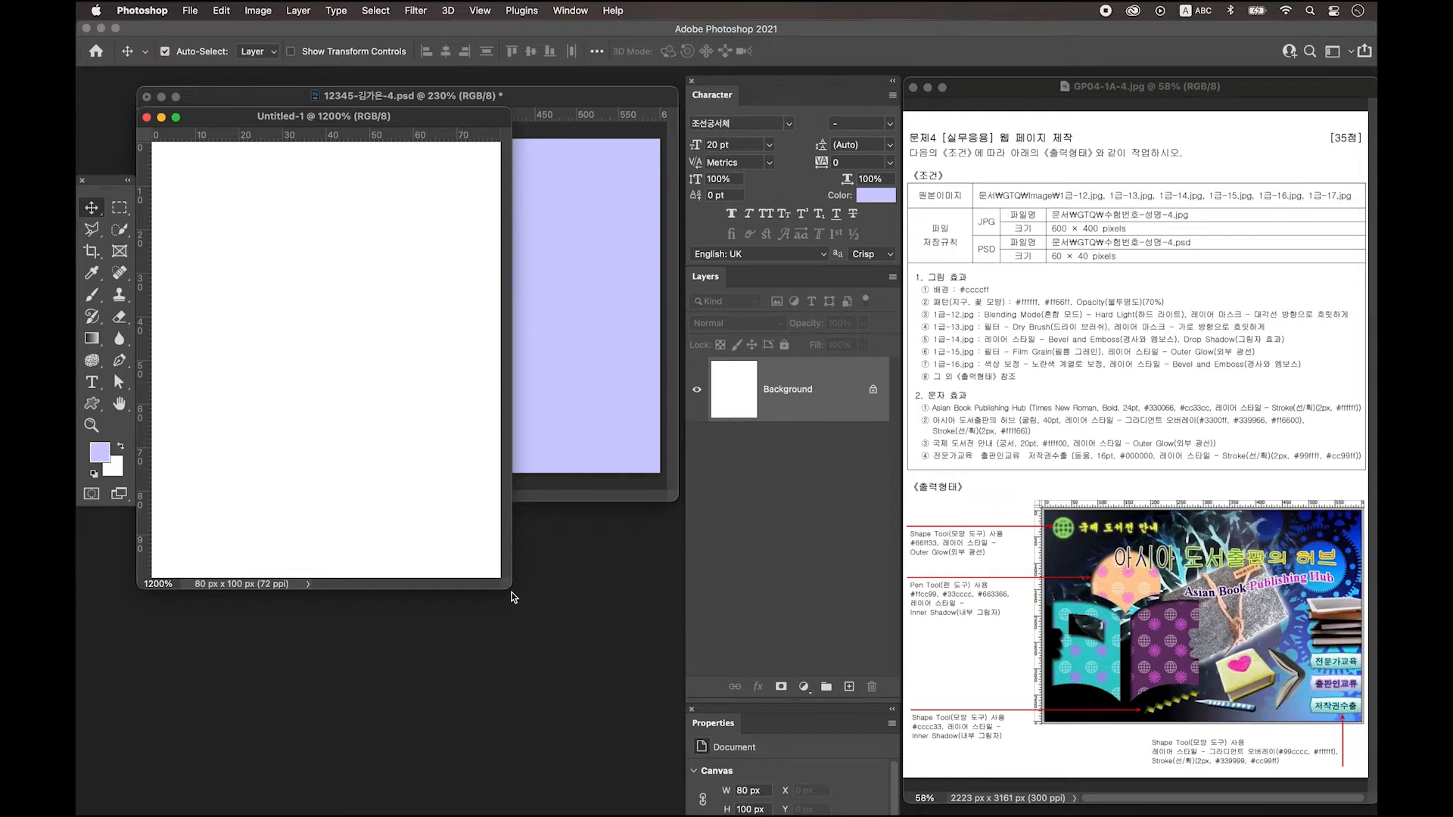
{"action": "left_click_drag", "start_coordinate": [511, 588], "coordinate": [669, 719]}
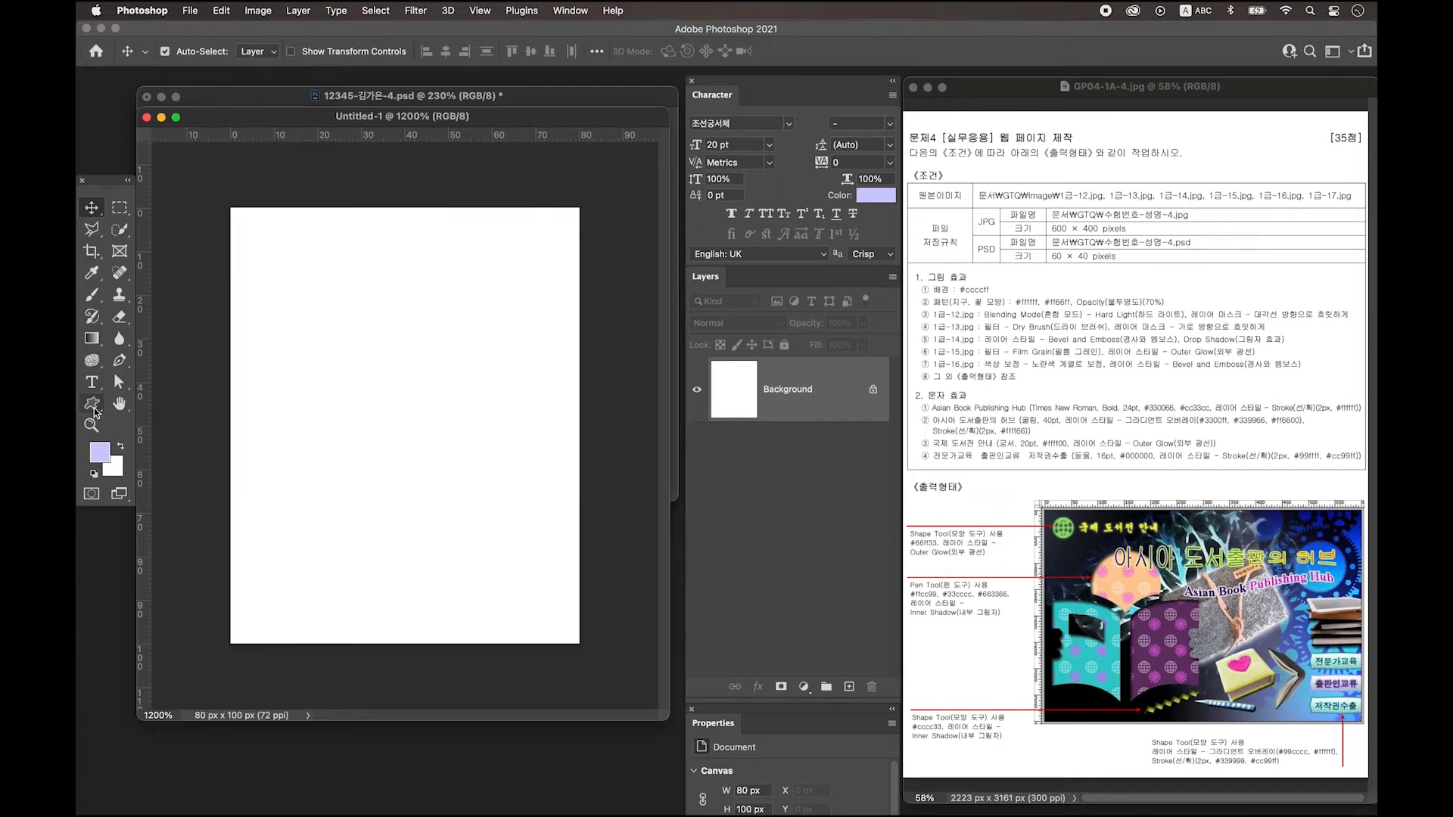
{"action": "left_click_drag", "start_coordinate": [94, 412], "coordinate": [181, 487]}
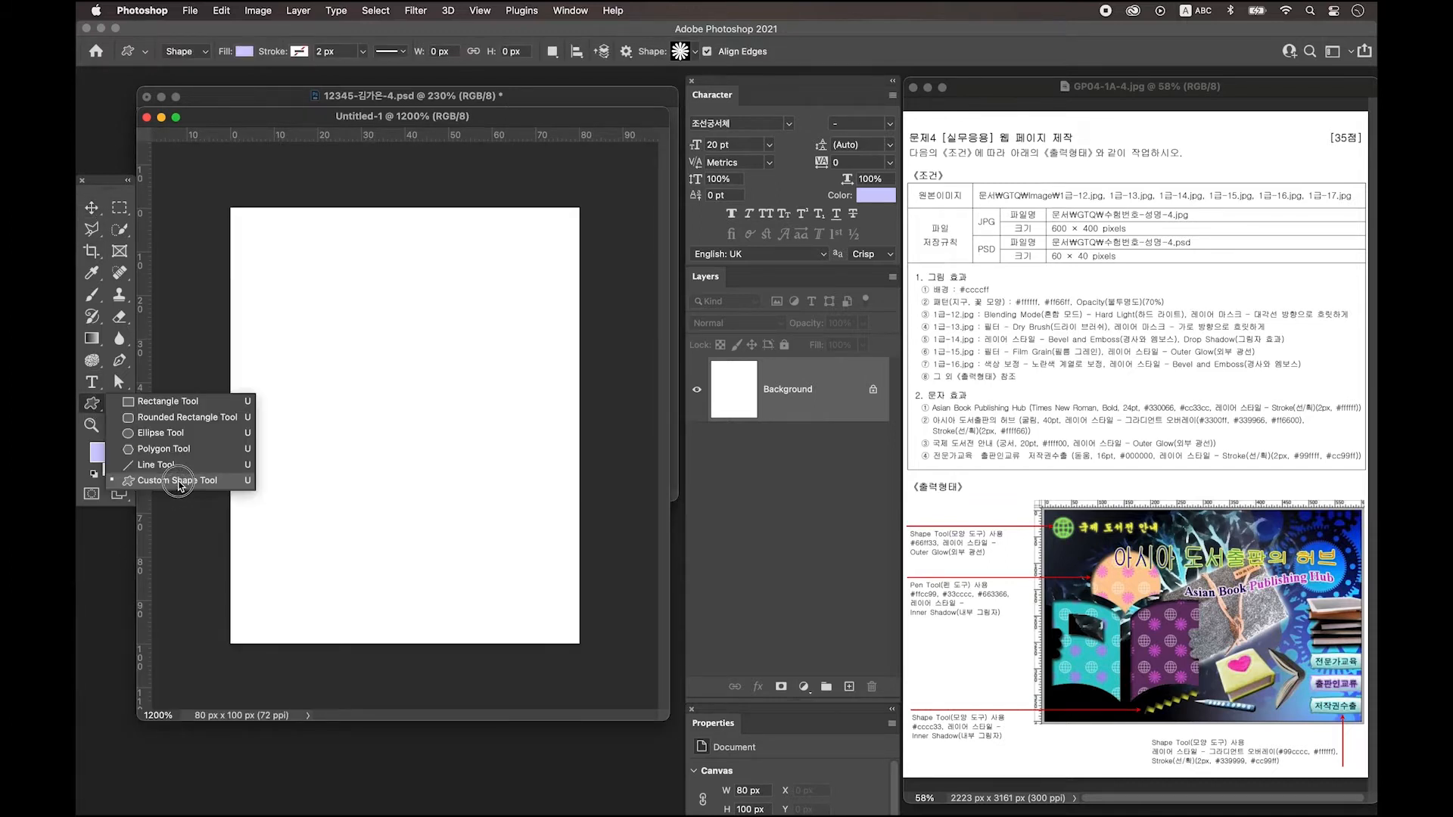
Draw the globe custom shape and move it to the tile's upper left.
{"action": "left_click", "coordinate": [695, 53]}
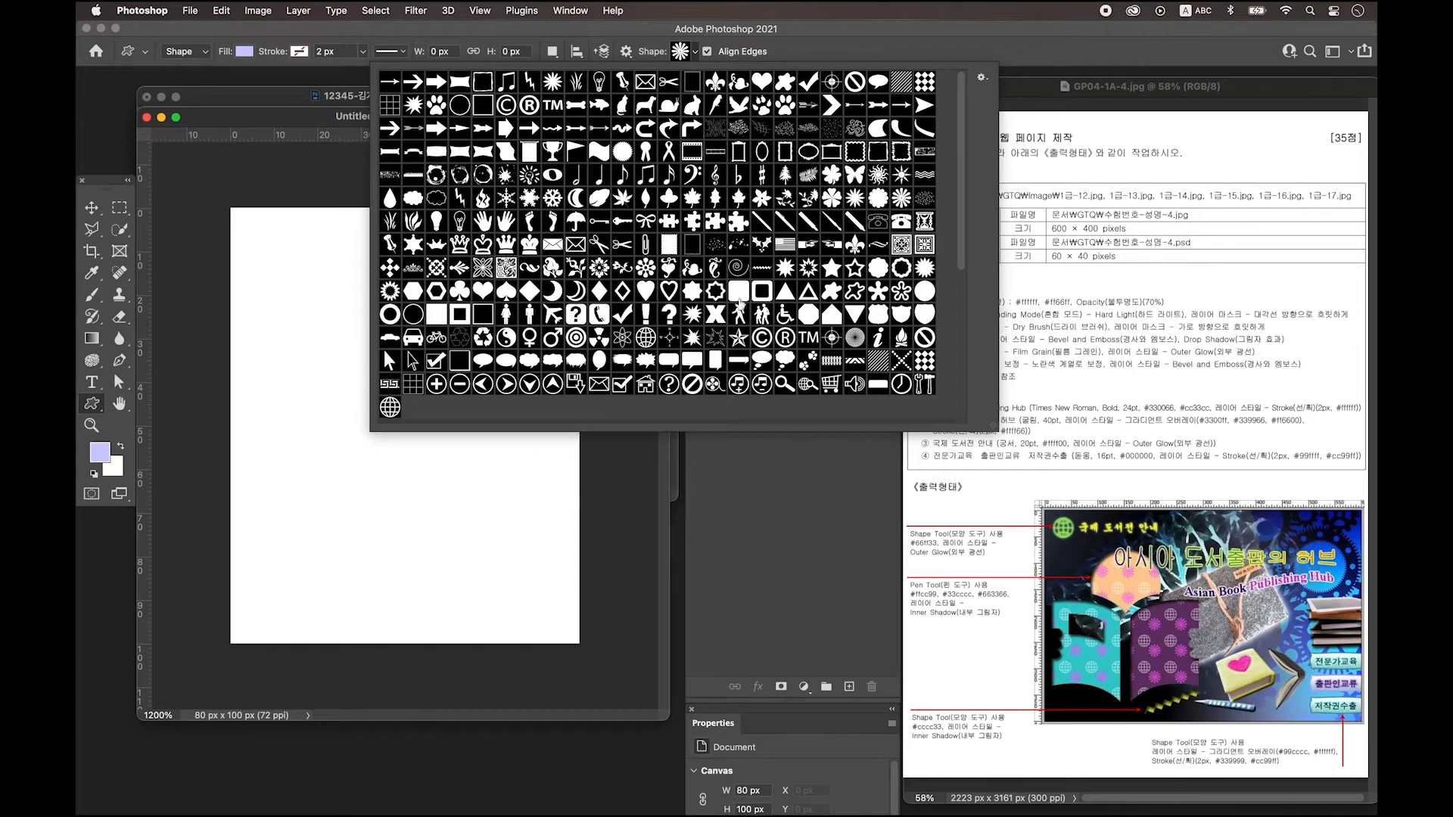
{"action": "double_click", "coordinate": [389, 407]}
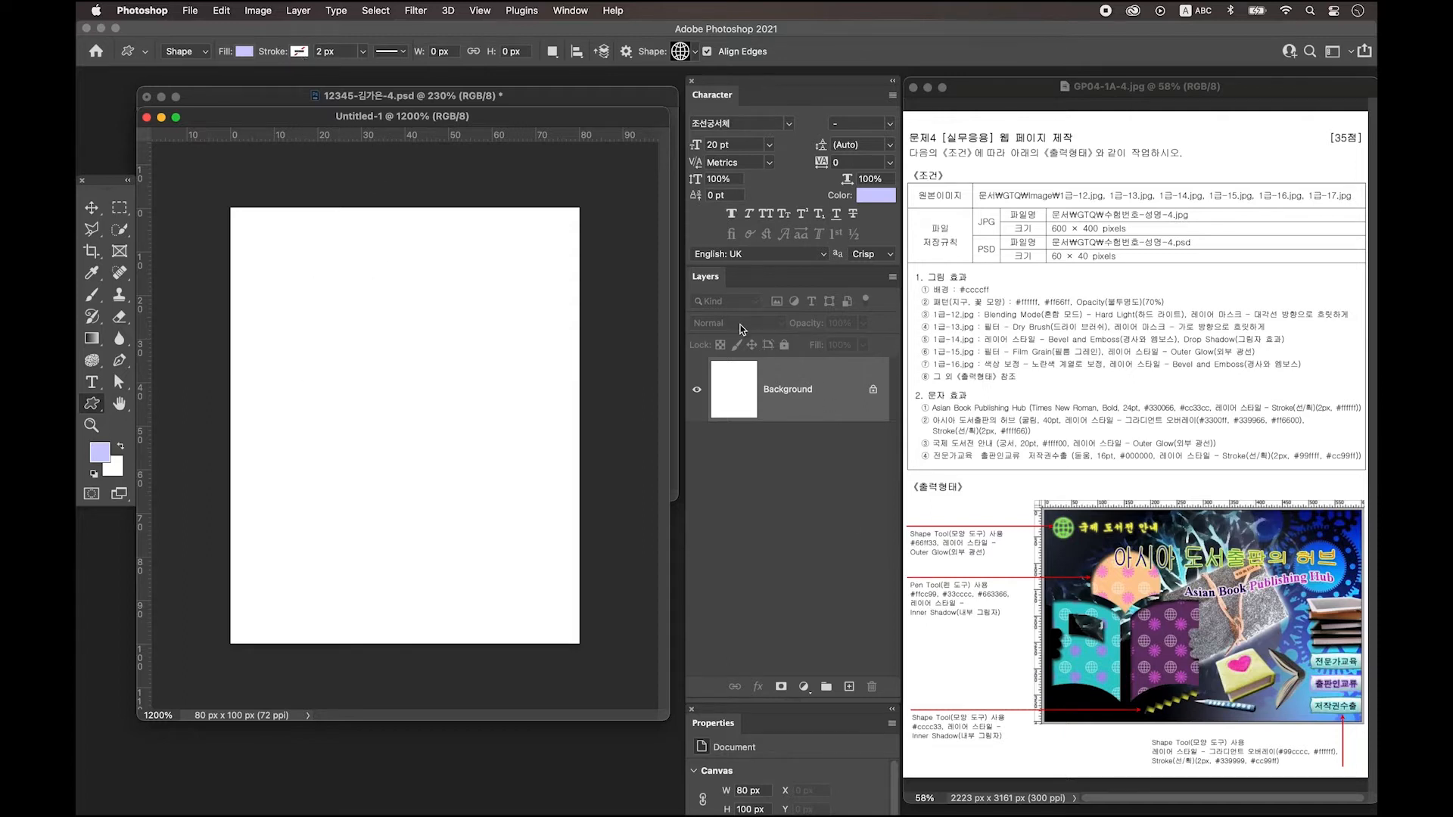
{"action": "left_click", "coordinate": [849, 687]}
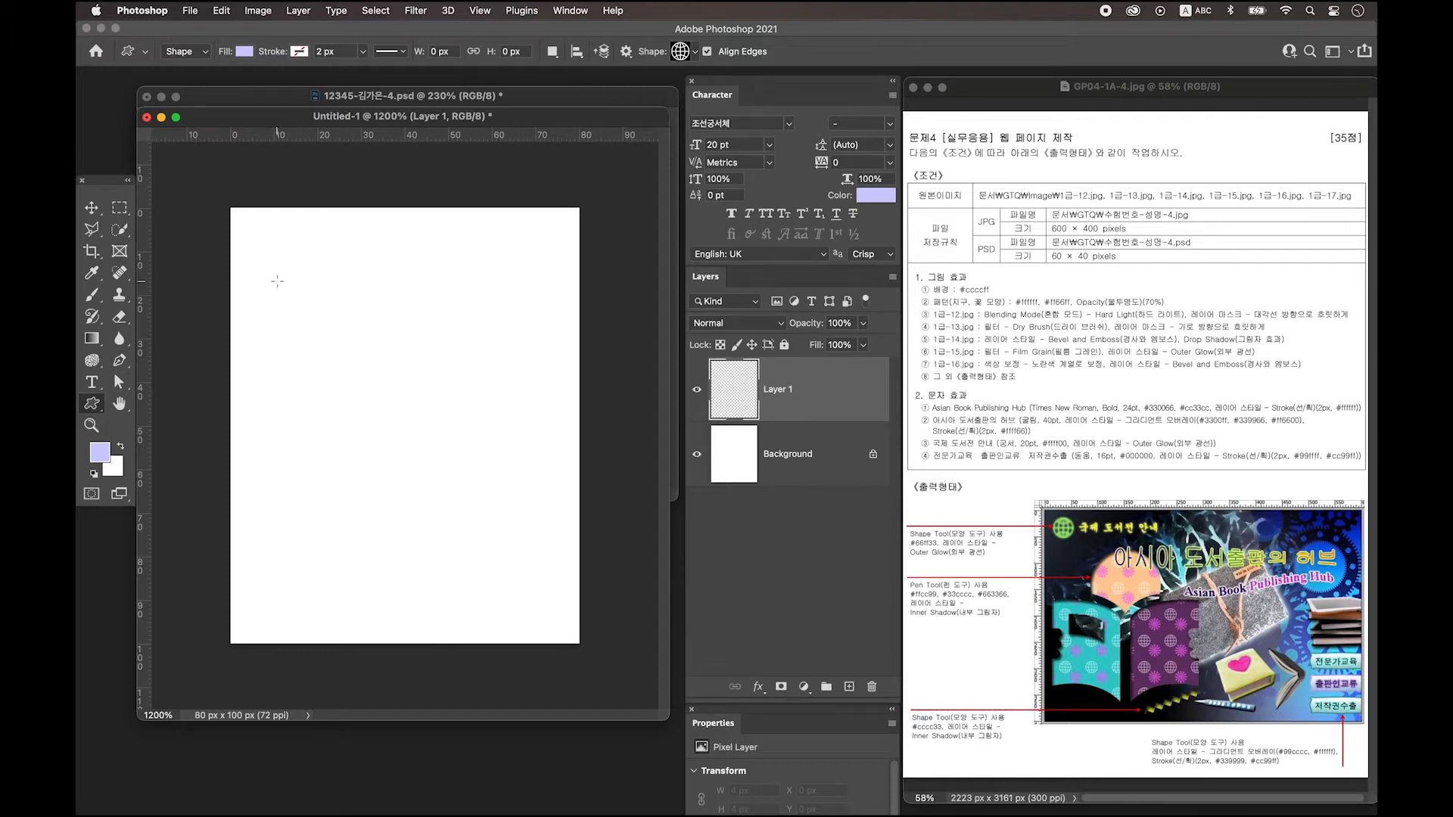
{"action": "left_click_drag", "start_coordinate": [267, 272], "coordinate": [454, 520]}
{"action": "left_click", "coordinate": [91, 208]}
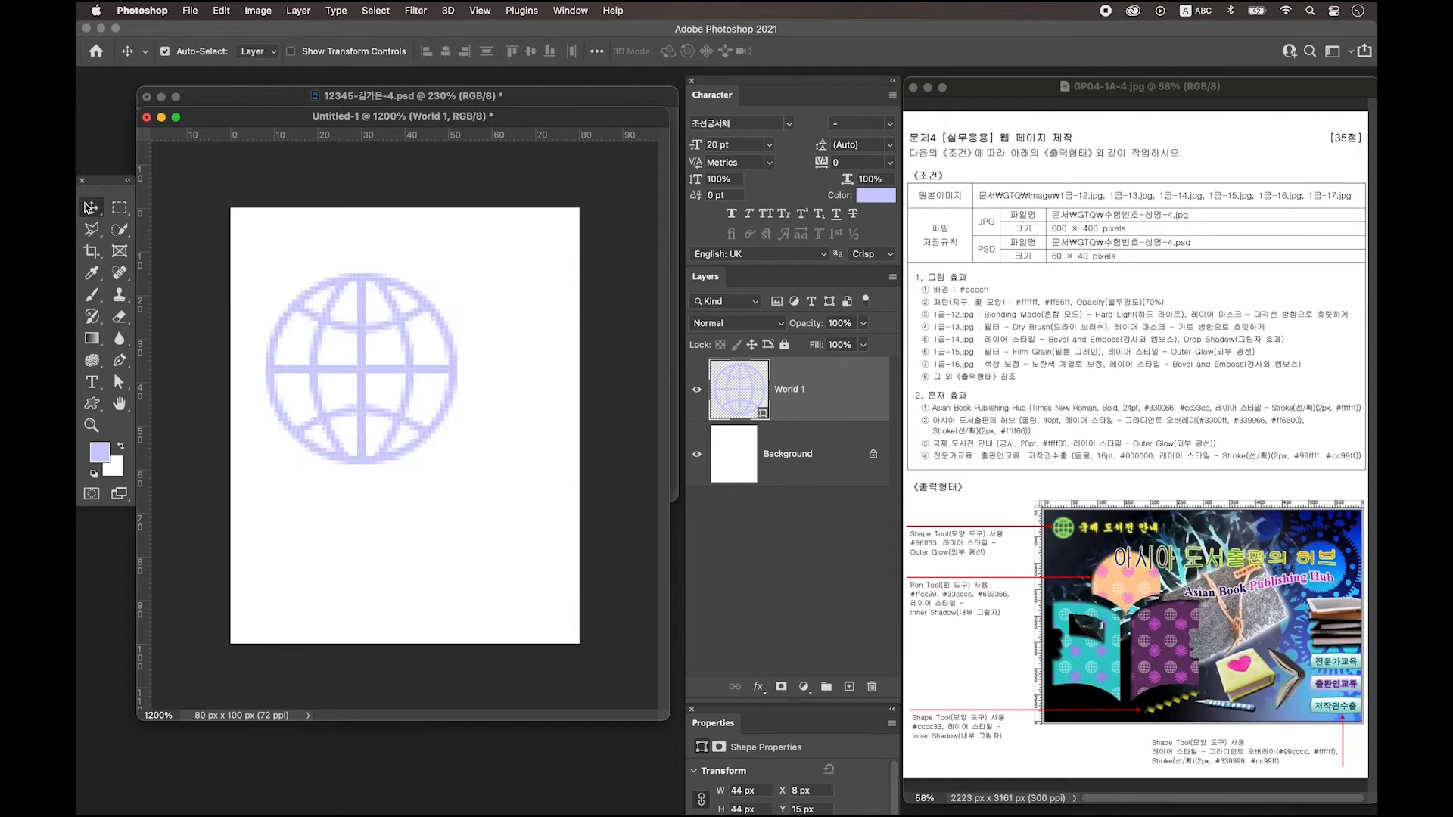
{"action": "left_click_drag", "start_coordinate": [356, 371], "coordinate": [343, 341]}
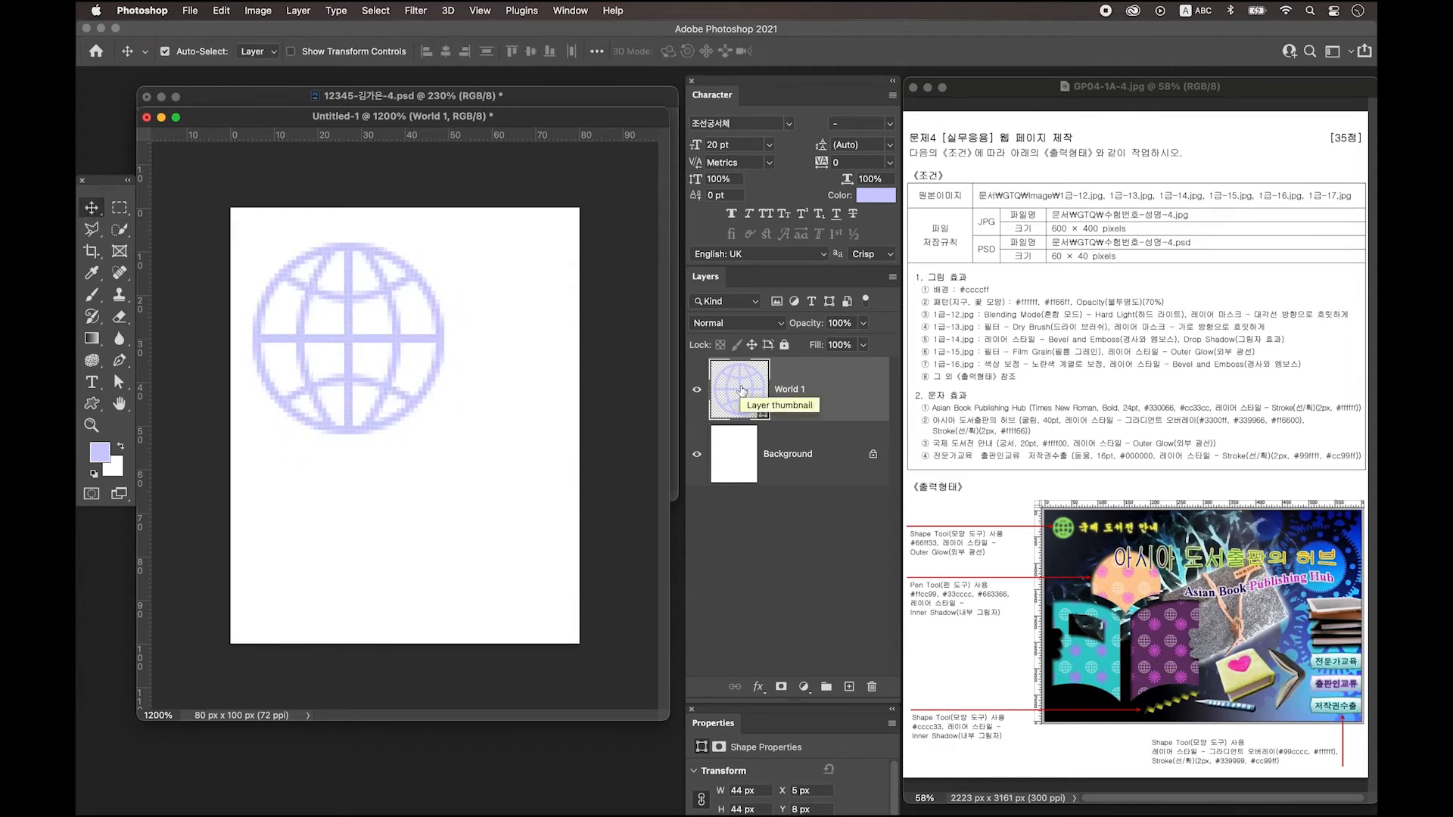
Fill the globe white (ffffff) at 70% opacity and add an empty layer above.
{"action": "double_click", "coordinate": [741, 390]}
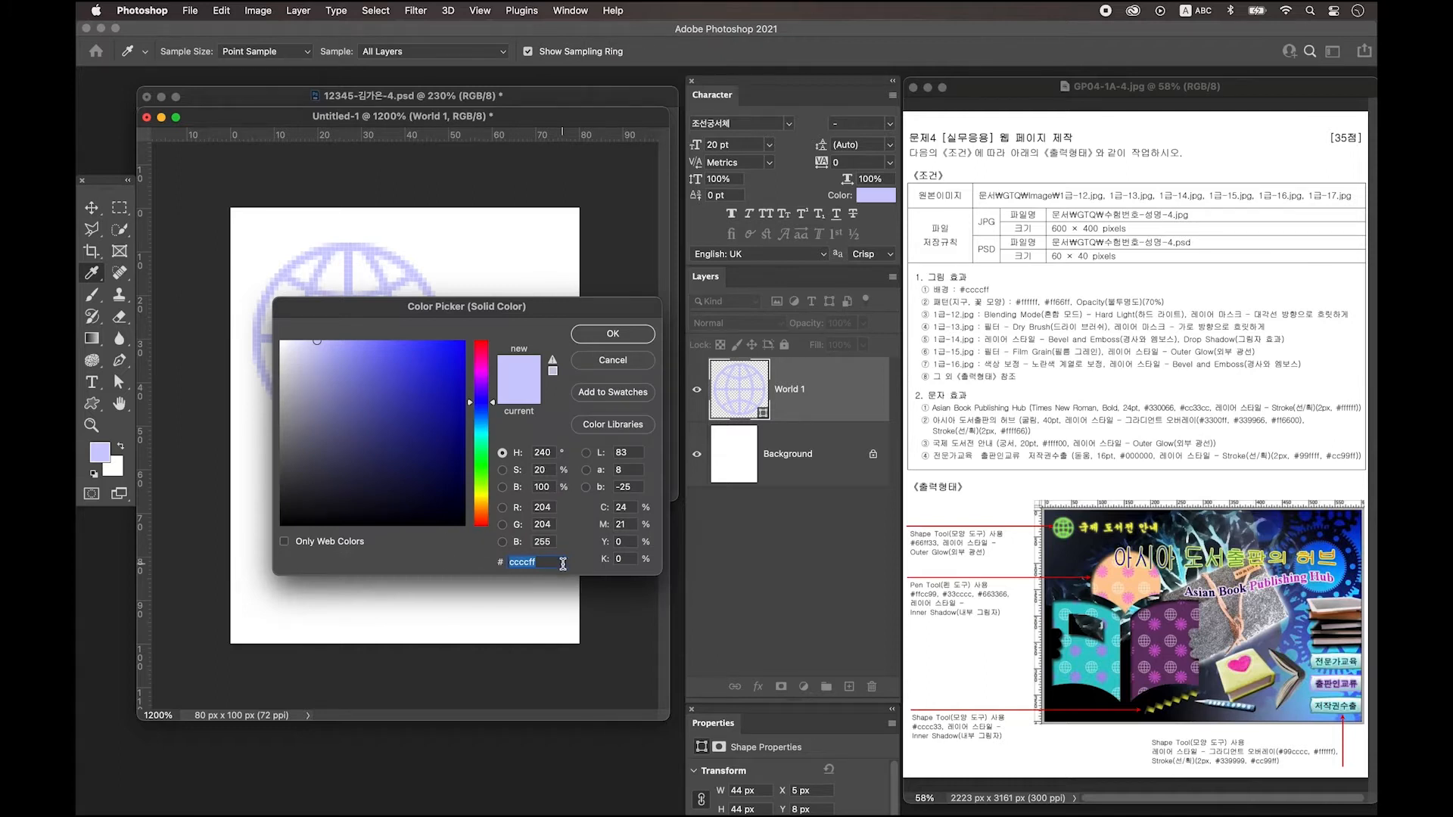
{"action": "type", "text": "ffff"}
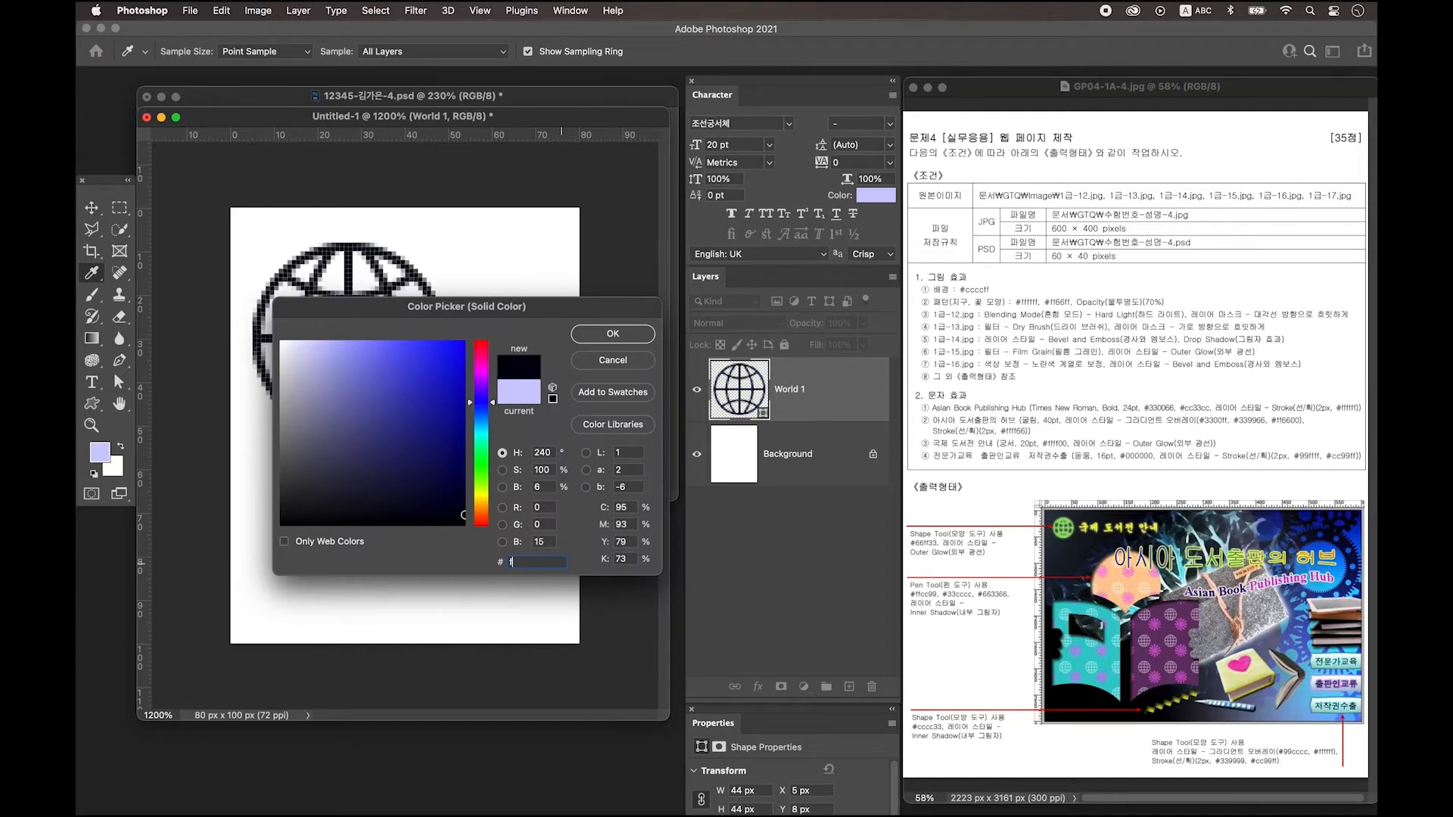
{"action": "type", "text": "f"}
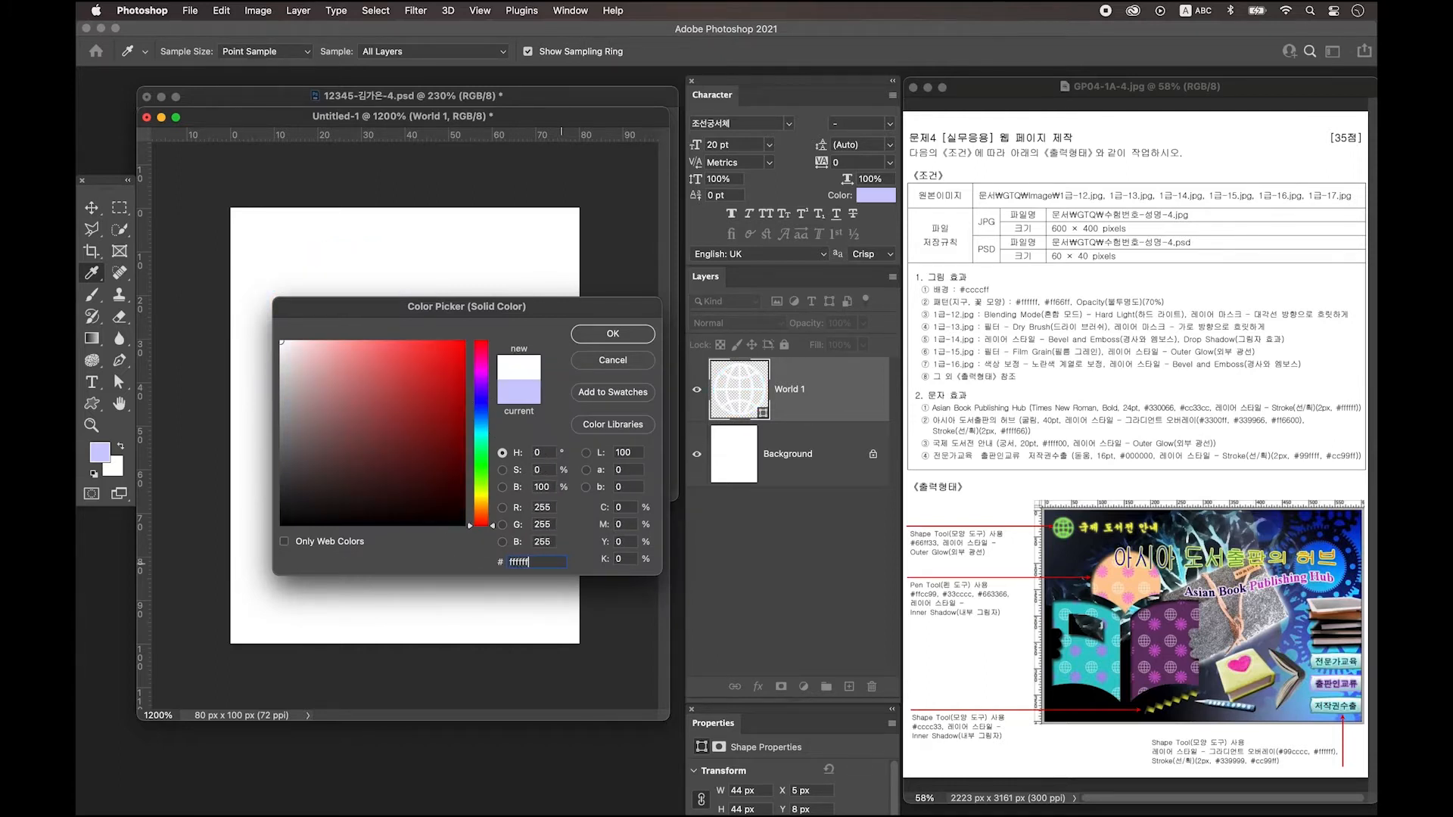
{"action": "left_click", "coordinate": [609, 333]}
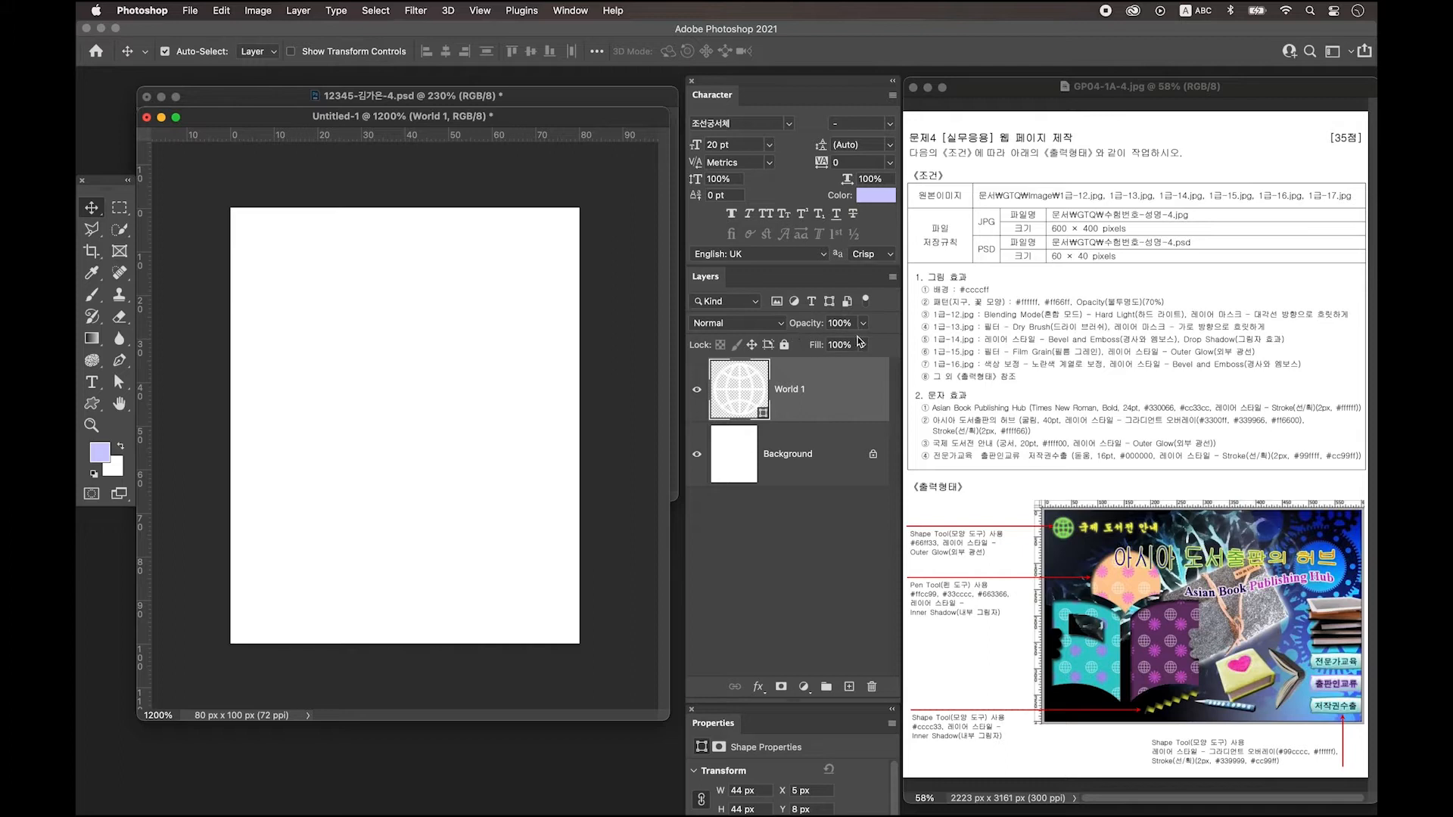
{"action": "left_click", "coordinate": [838, 323]}
{"action": "type", "text": "70"}
{"action": "left_click", "coordinate": [850, 687]}
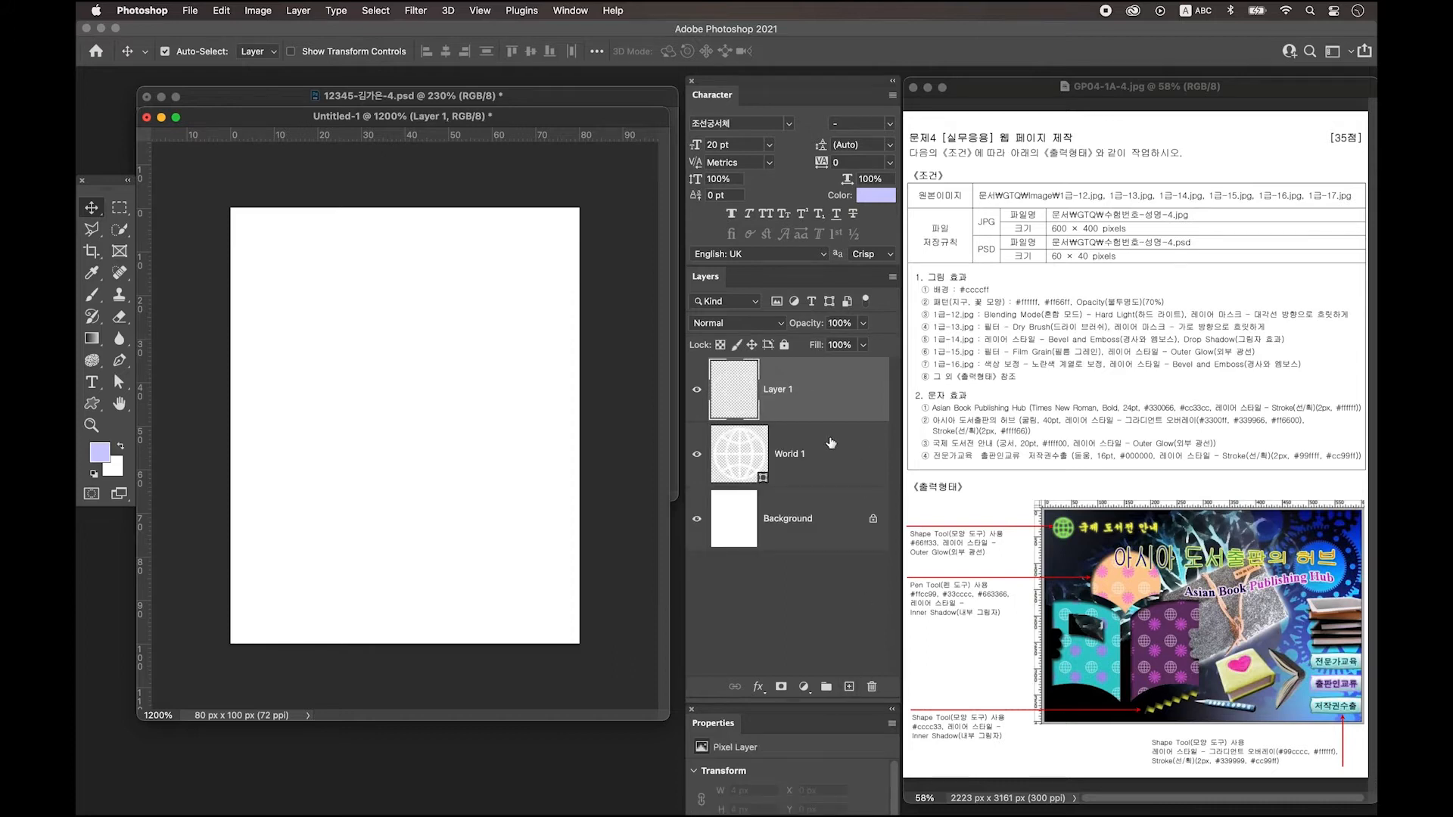
Draw the flower custom shape at the lower right of the tile.
{"action": "left_click", "coordinate": [91, 406]}
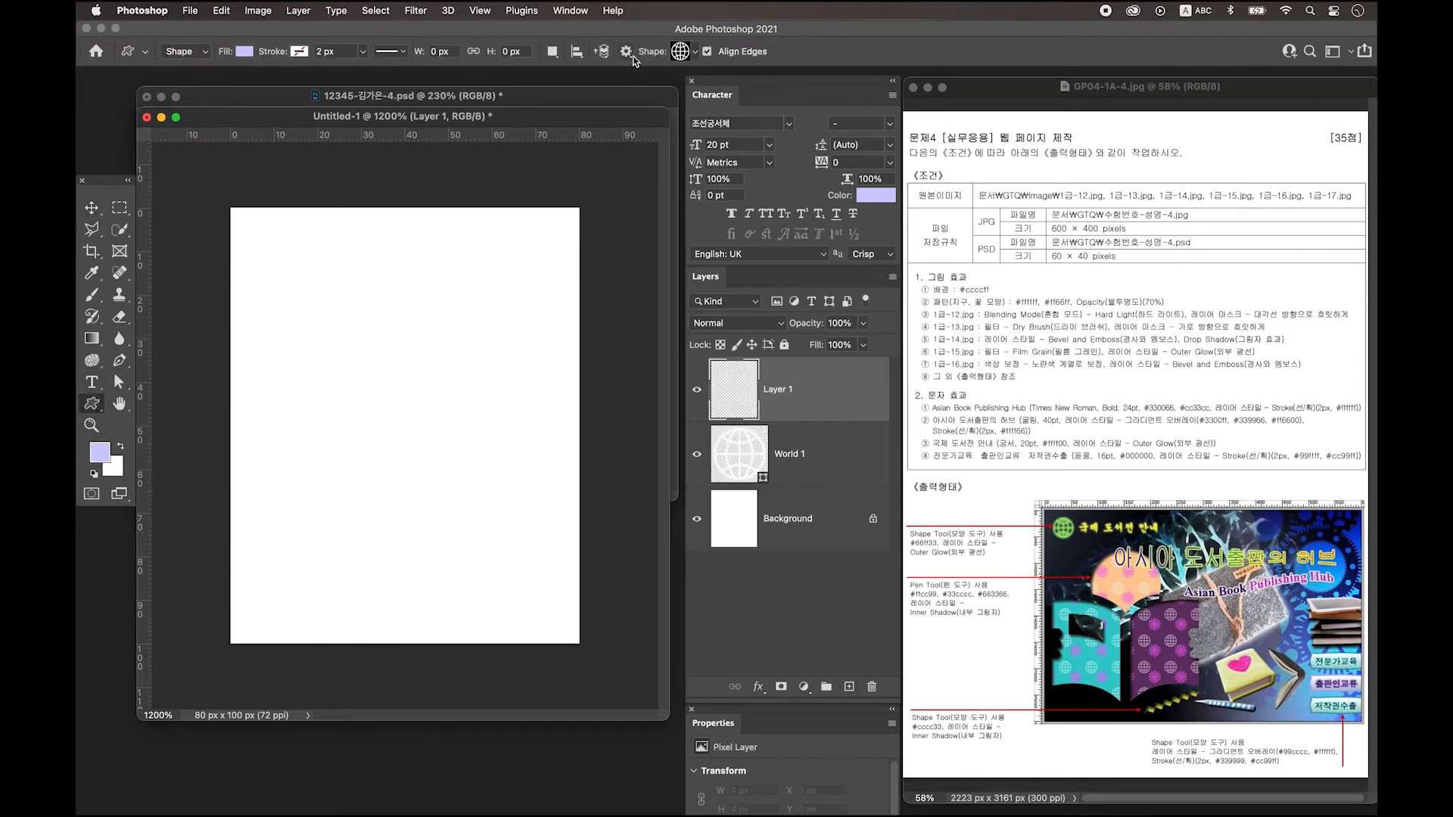
{"action": "left_click", "coordinate": [690, 51]}
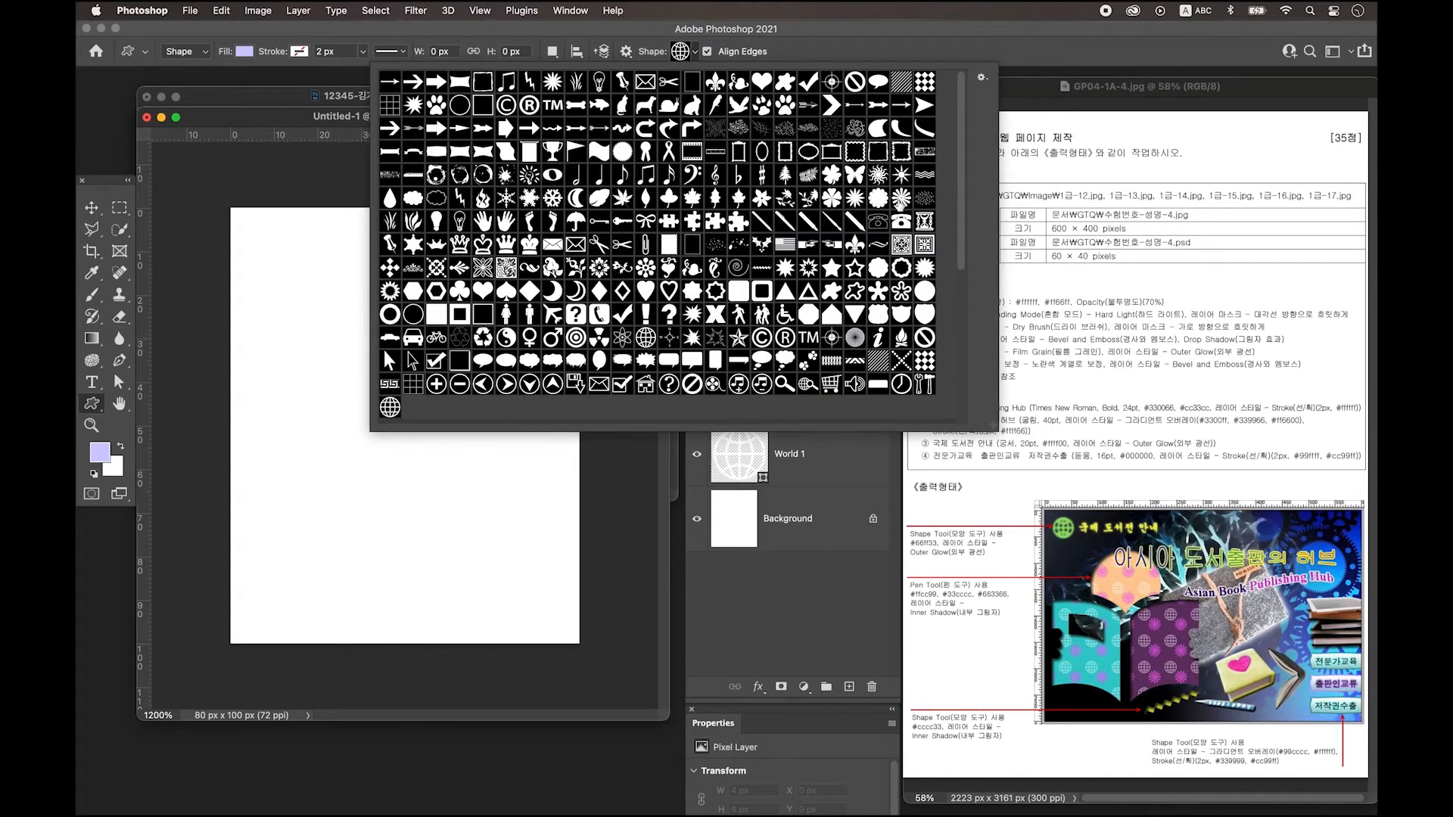
{"action": "left_click", "coordinate": [900, 198]}
{"action": "left_click", "coordinate": [315, 121]}
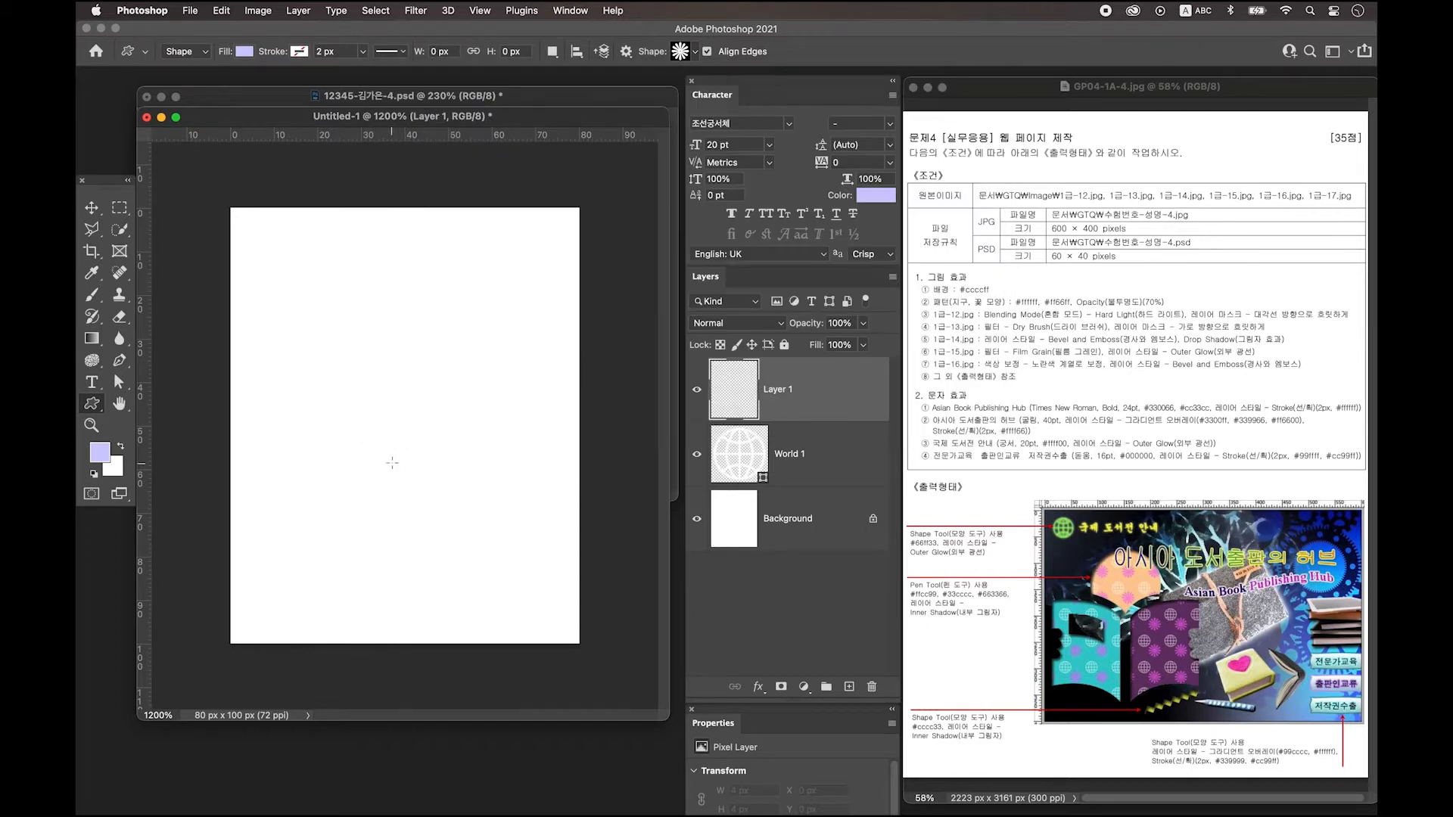
{"action": "left_click_drag", "start_coordinate": [397, 464], "coordinate": [566, 645]}
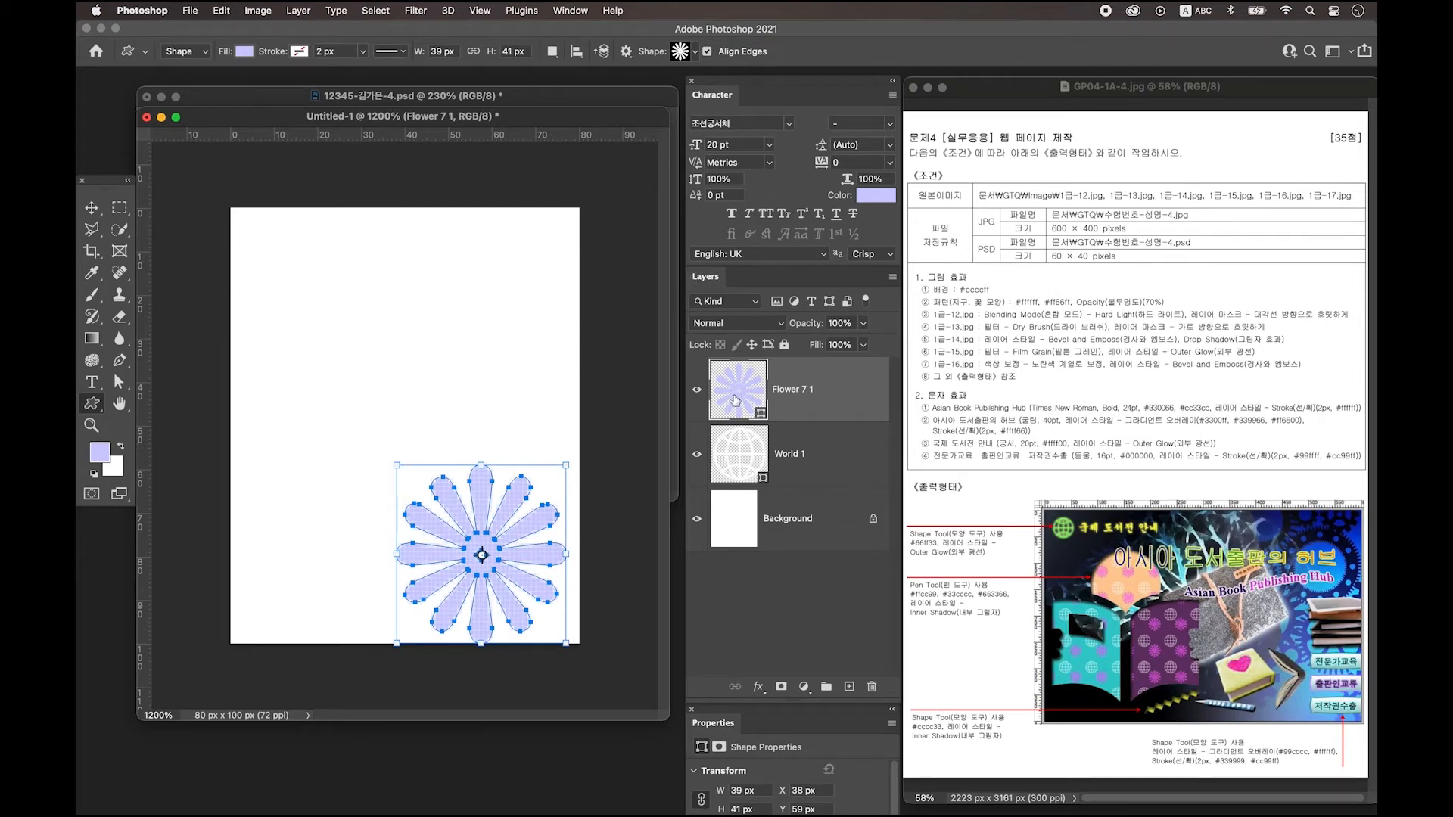
Colour the flower magenta #ff66ff and set its layer opacity to 70%.
{"action": "double_click", "coordinate": [735, 399]}
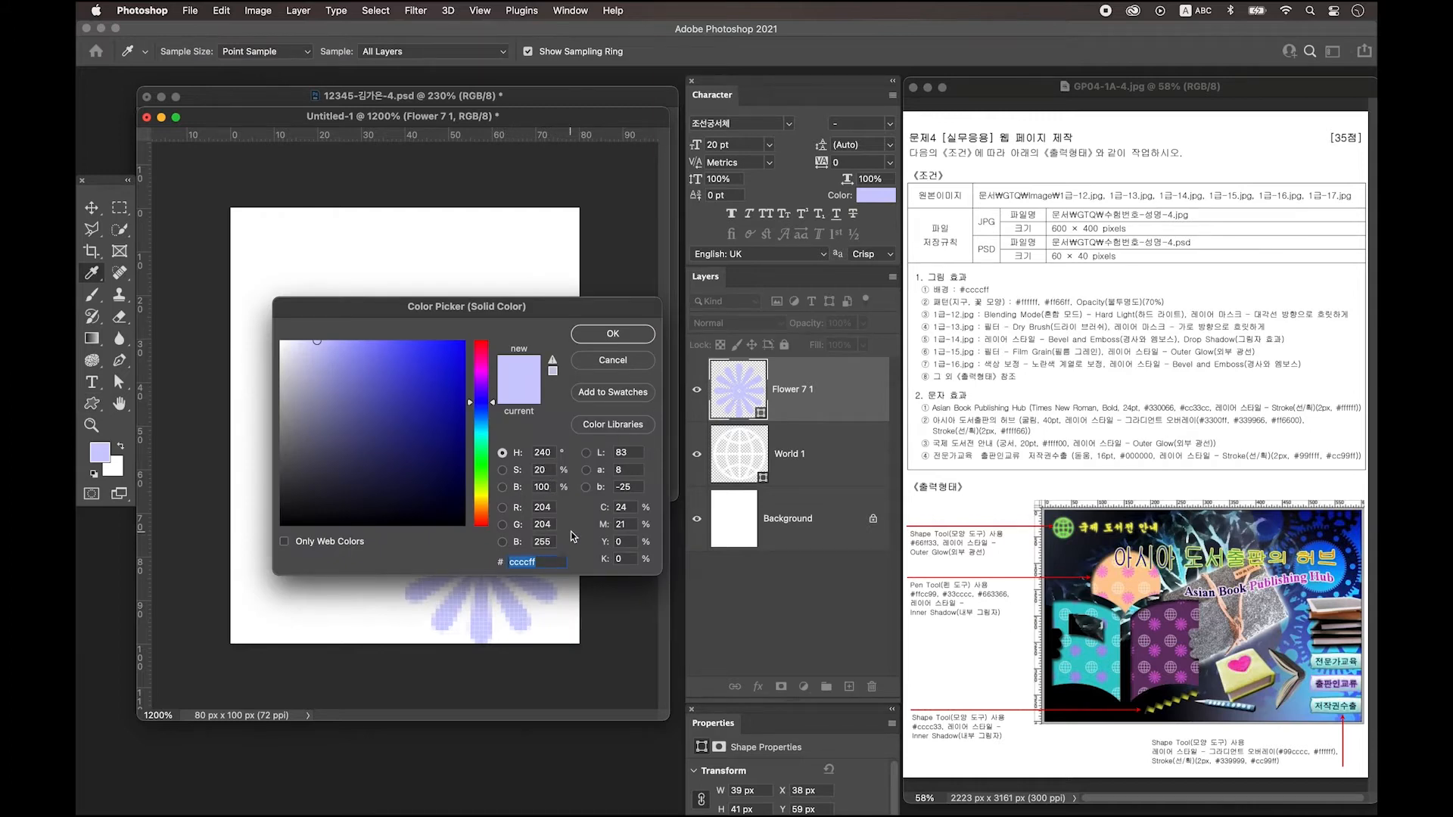
{"action": "left_click", "coordinate": [515, 560]}
{"action": "left_click_drag", "start_coordinate": [515, 560], "coordinate": [508, 561]}
{"action": "type", "text": "ff66ff"}
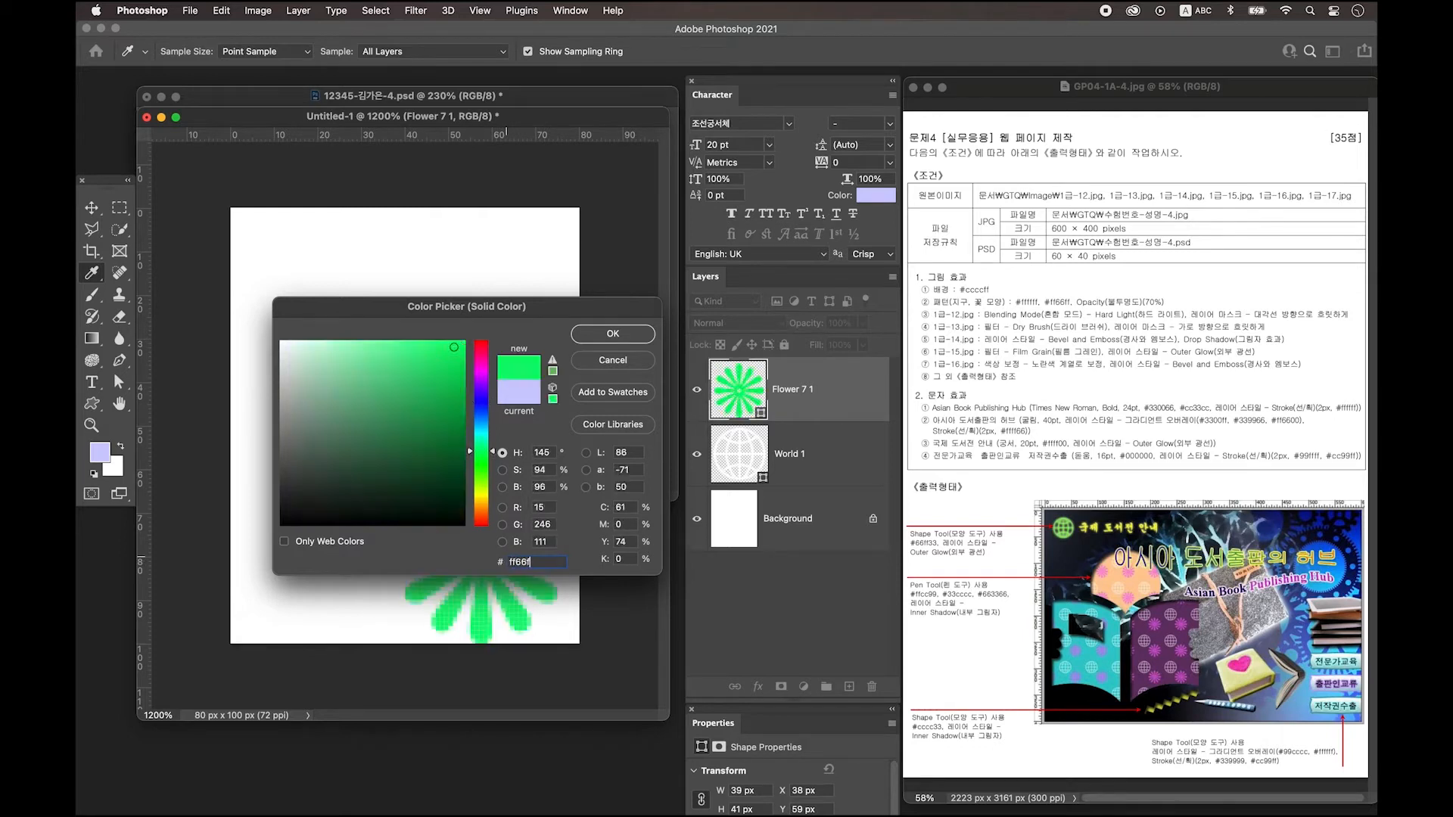
{"action": "key", "text": "Return"}
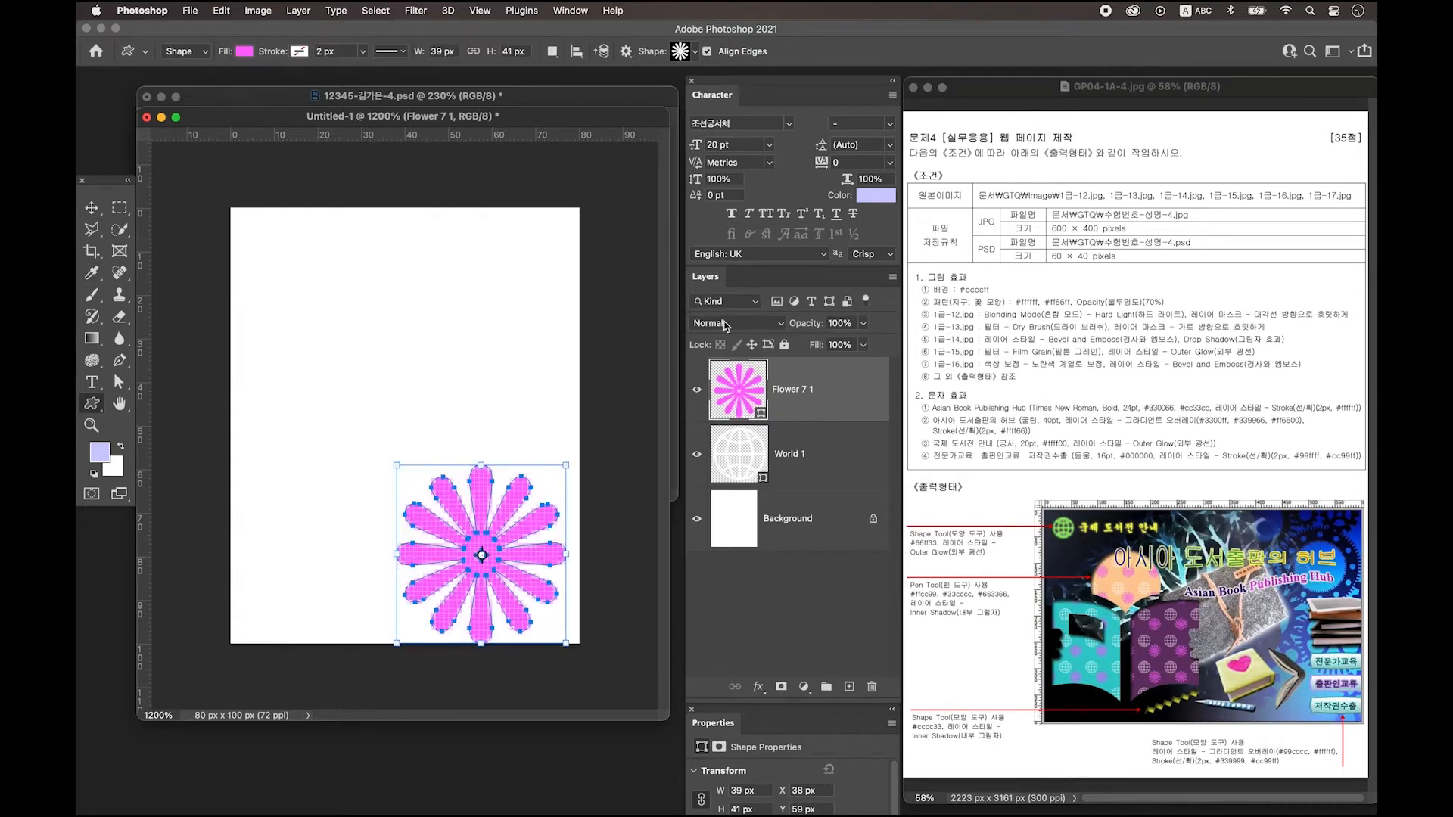
{"action": "left_click", "coordinate": [837, 324]}
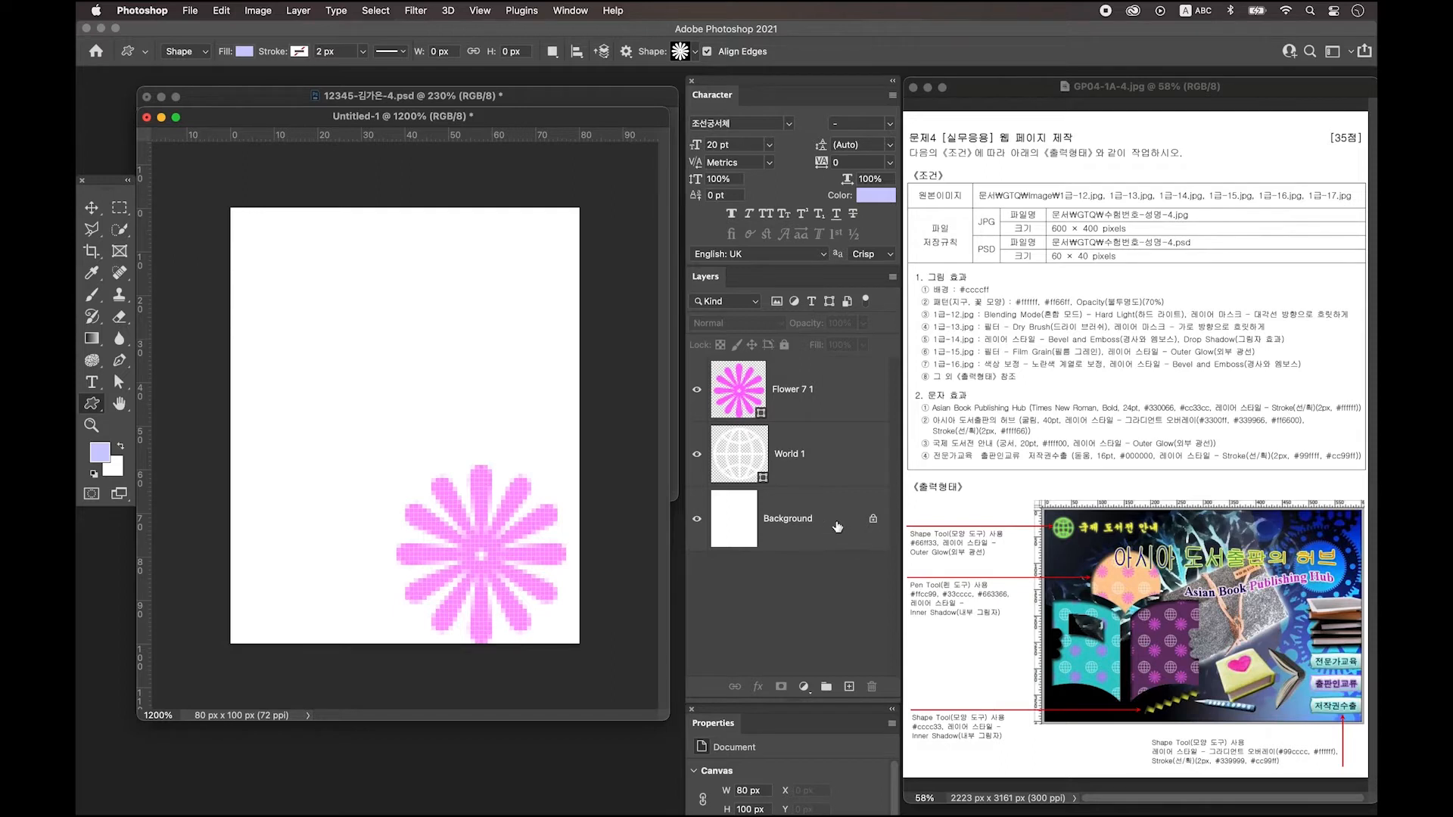
Convert the white Background to Layer 0 and delete it, leaving a transparent canvas.
{"action": "double_click", "coordinate": [837, 522]}
{"action": "left_click", "coordinate": [819, 342]}
{"action": "key", "text": "Delete"}
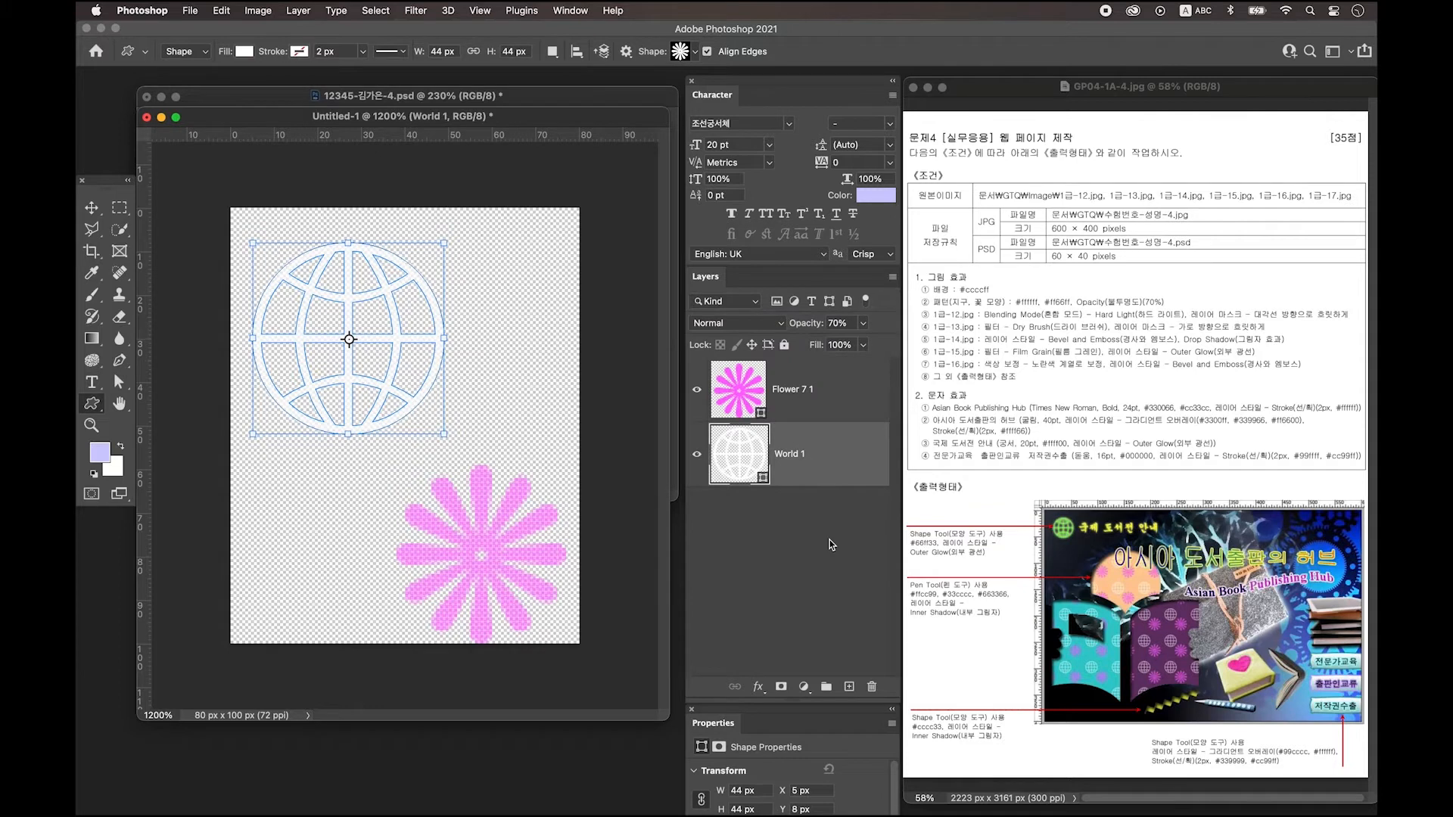
{"action": "left_click", "coordinate": [831, 545]}
{"action": "key", "text": "v"}
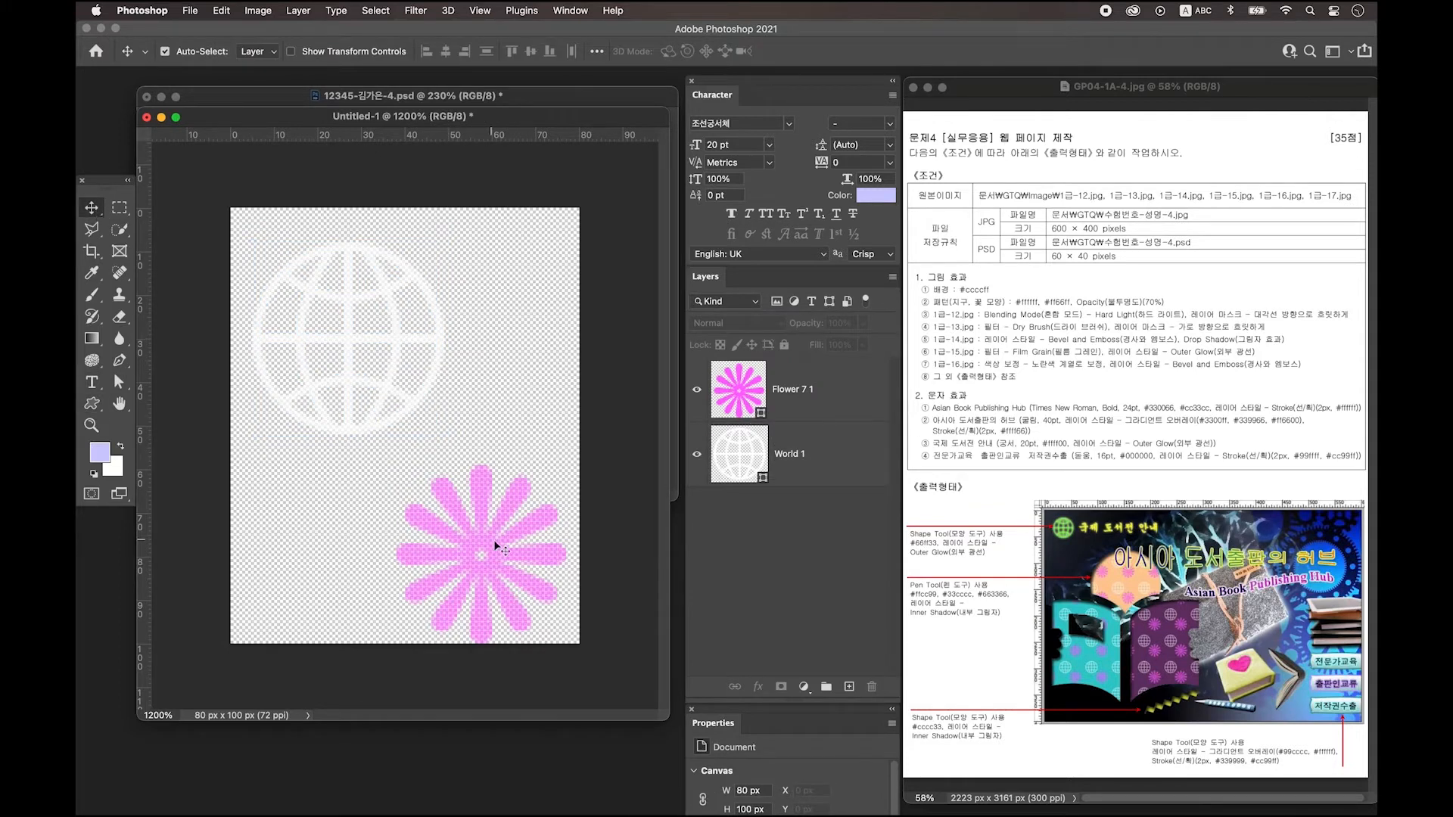
Move the flower up and left and enlarge it slightly.
{"action": "left_click_drag", "start_coordinate": [481, 514], "coordinate": [446, 471]}
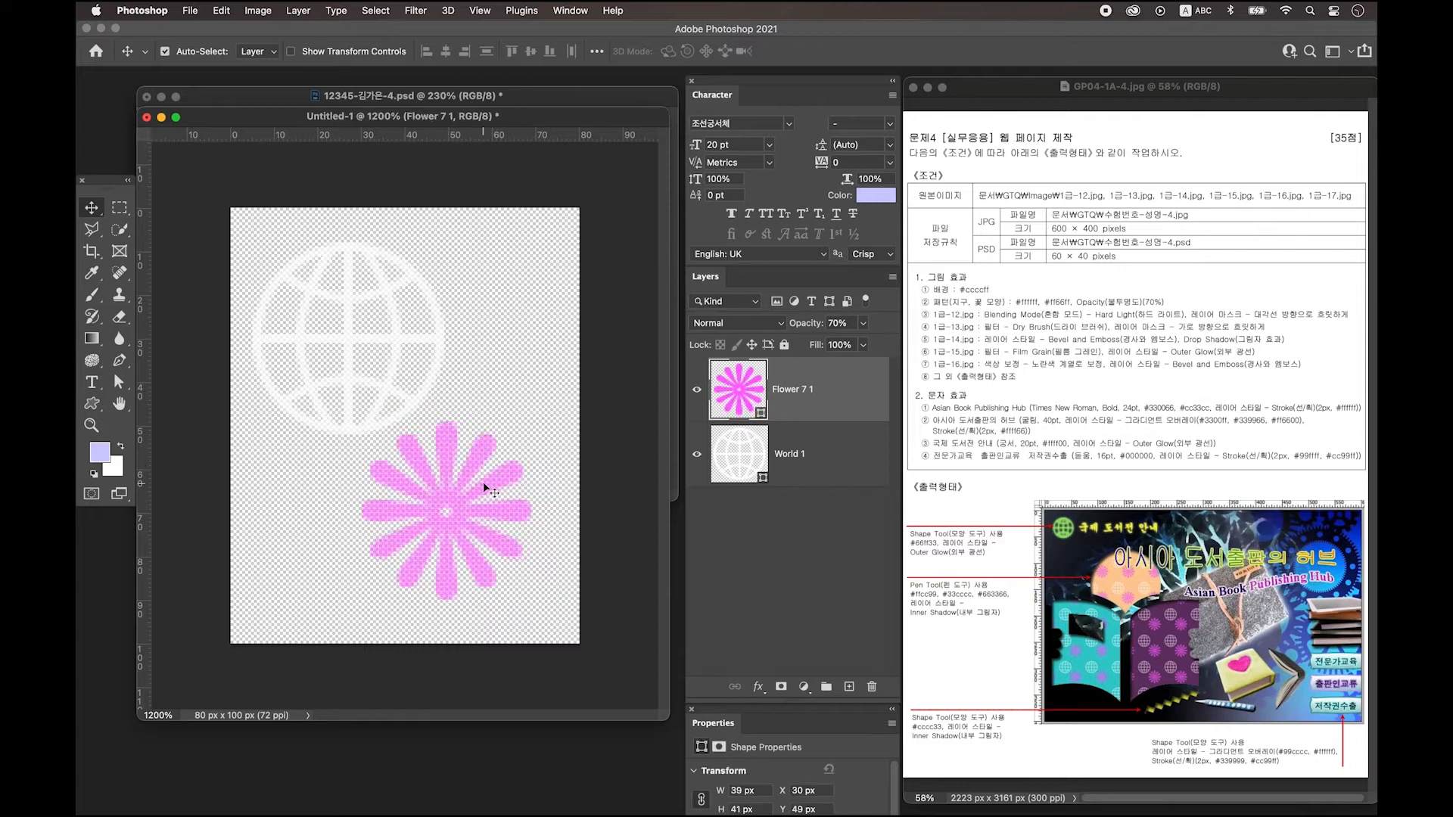
{"action": "key", "text": "super+t"}
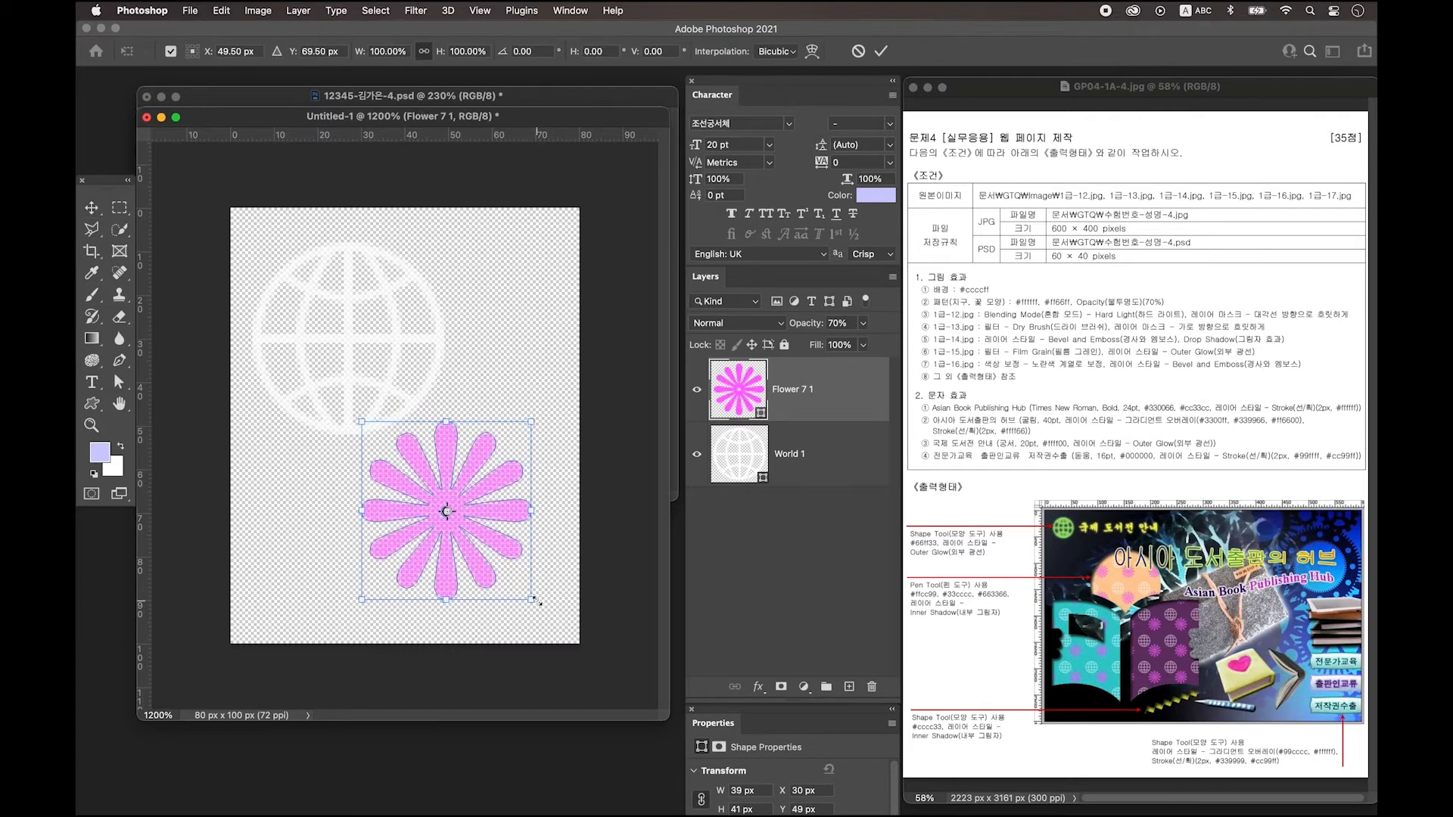
{"action": "left_click_drag", "start_coordinate": [535, 600], "coordinate": [553, 617]}
{"action": "key", "text": "Return"}
Define the tile as a pattern named '지구, 꽃 모양'.
{"action": "left_click", "coordinate": [221, 10]}
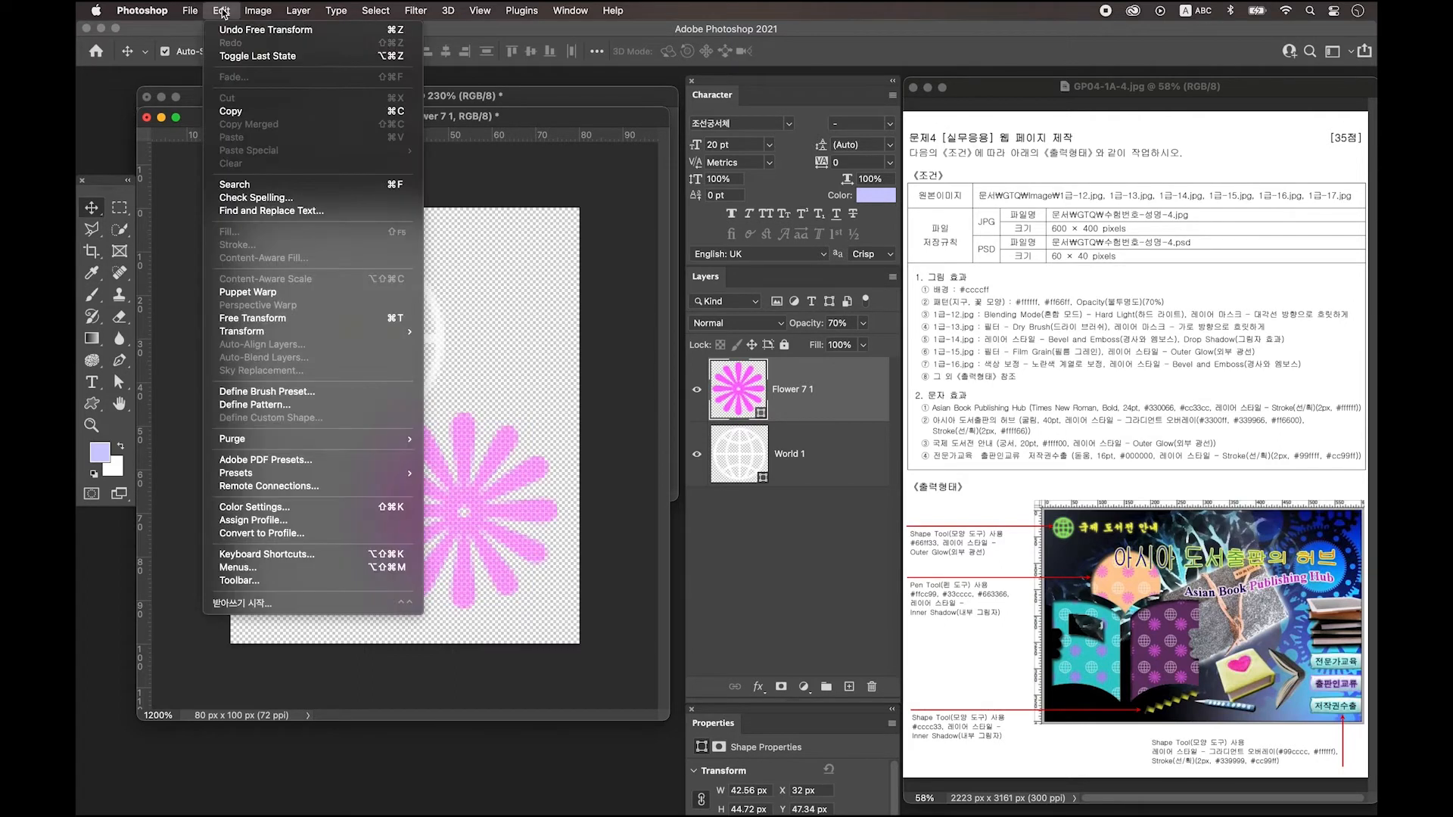
{"action": "left_click", "coordinate": [299, 411]}
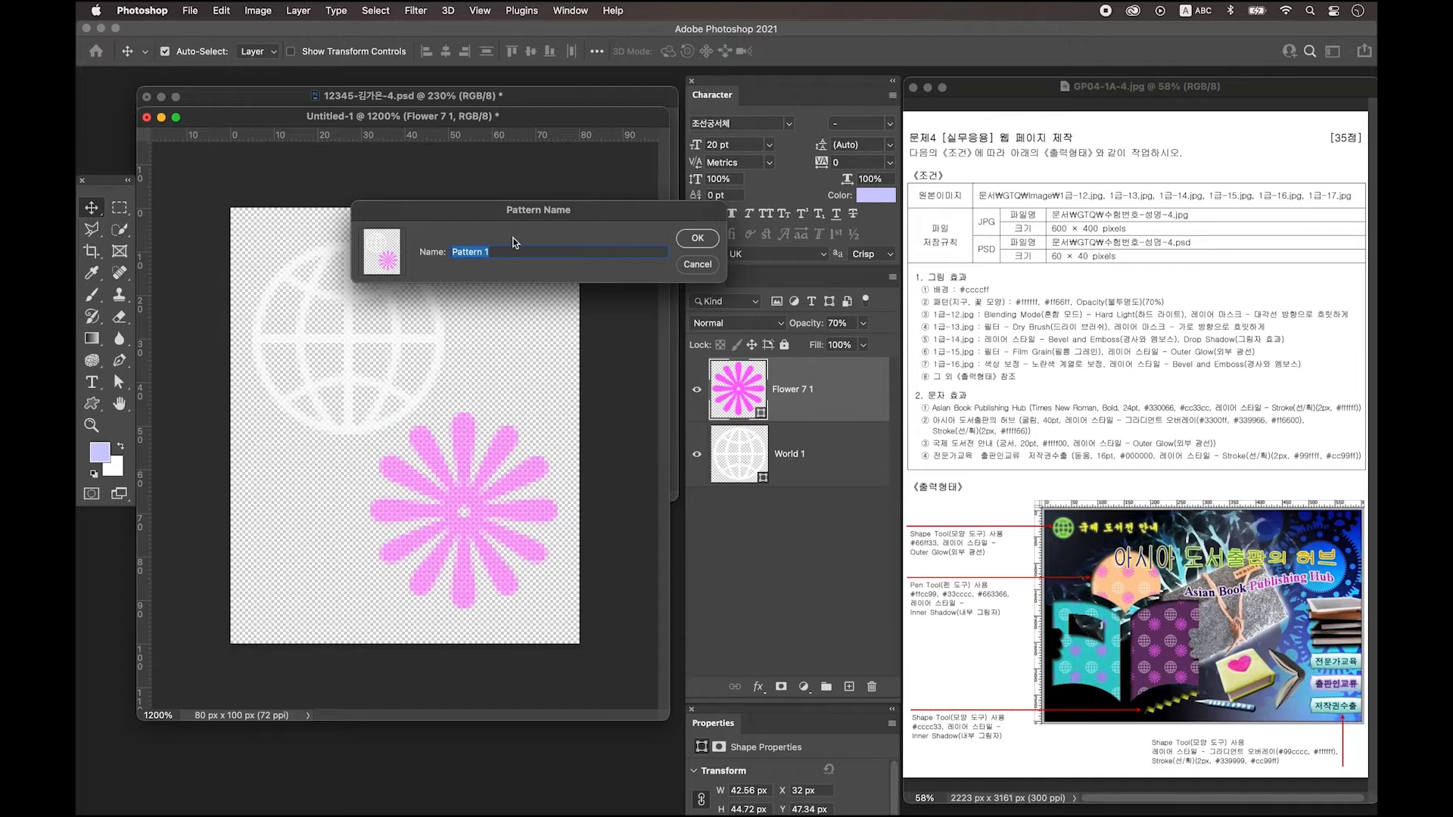
{"action": "key", "text": "BackSpace"}
{"action": "key", "text": "ctrl+space"}
{"action": "type", "text": "지구, 꽃 모양"}
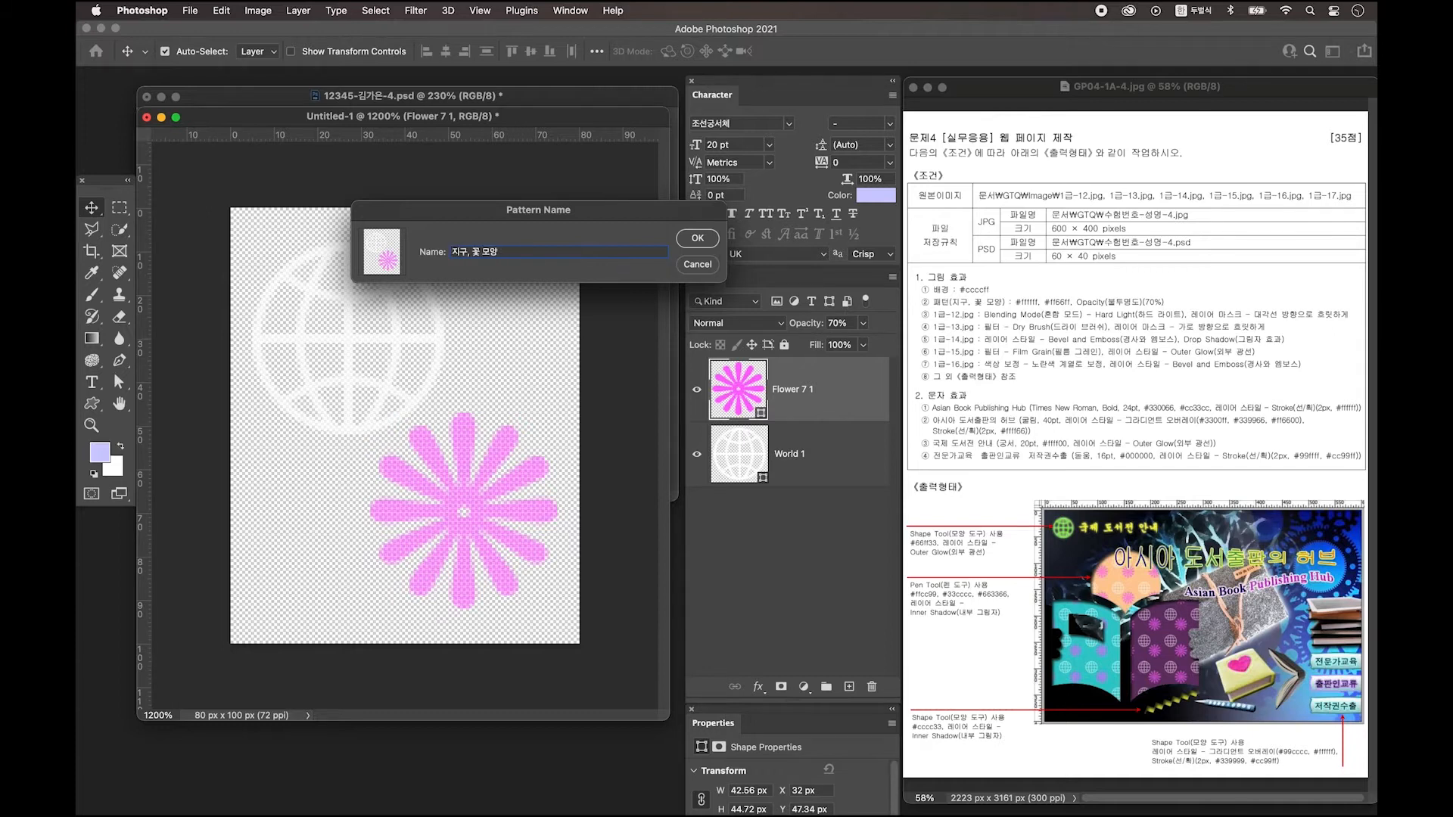
{"action": "left_click", "coordinate": [697, 238]}
{"action": "left_click_drag", "start_coordinate": [376, 116], "coordinate": [386, 136]}
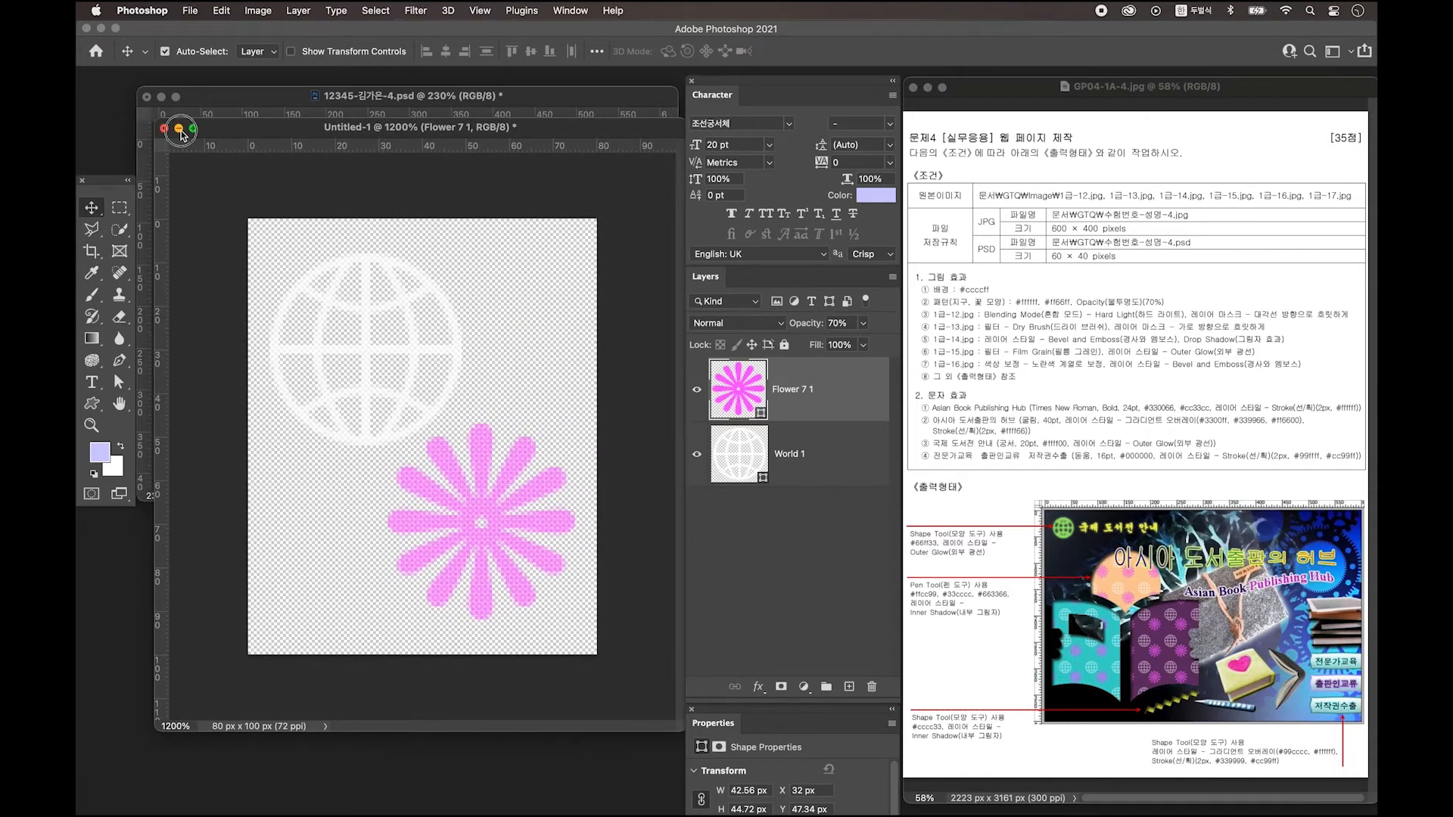
Open 1급-12.jpg, copy it onto the 600×400 composition, and close the source.
{"action": "left_click", "coordinate": [180, 129]}
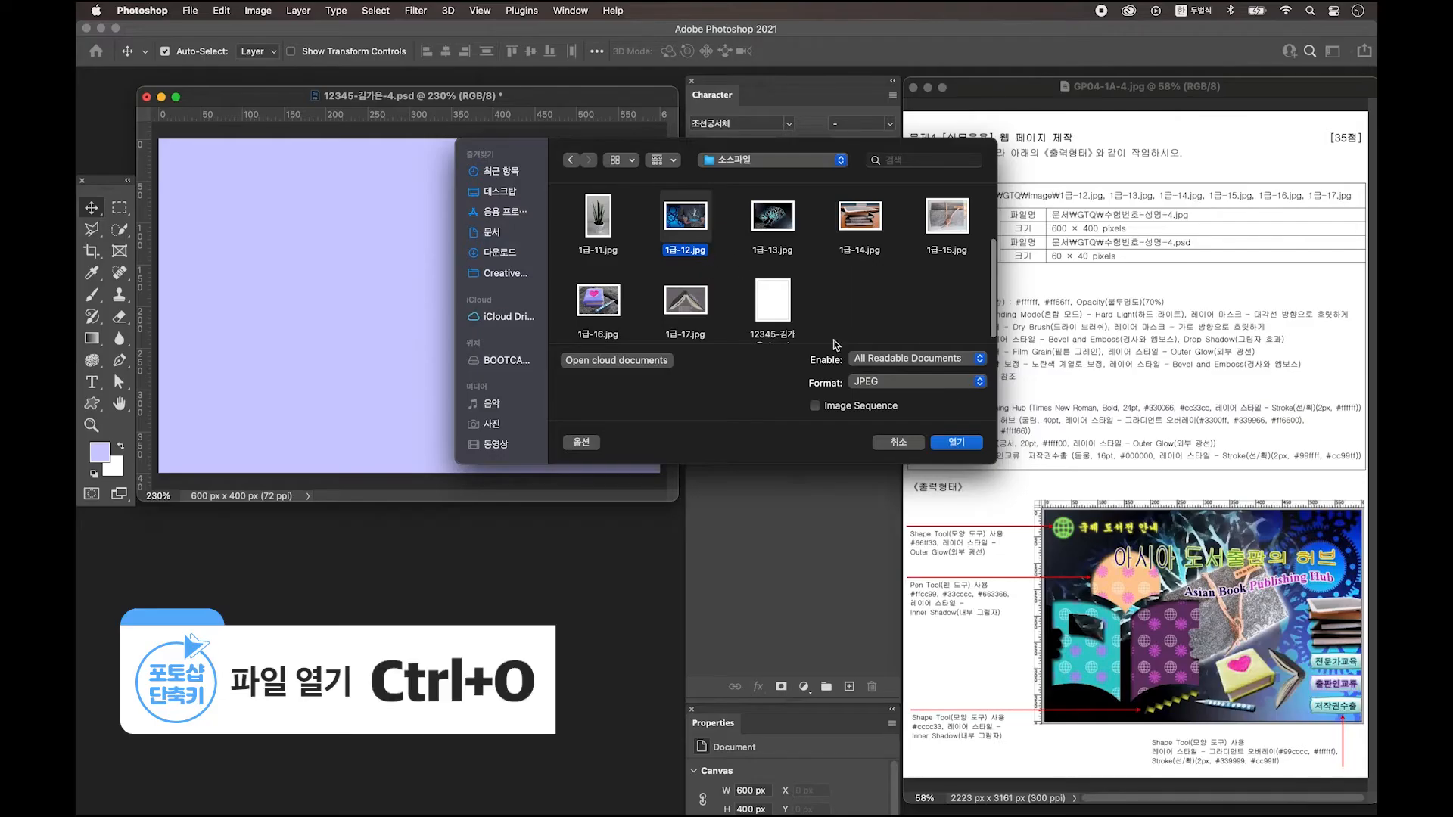
{"action": "left_click", "coordinate": [957, 443]}
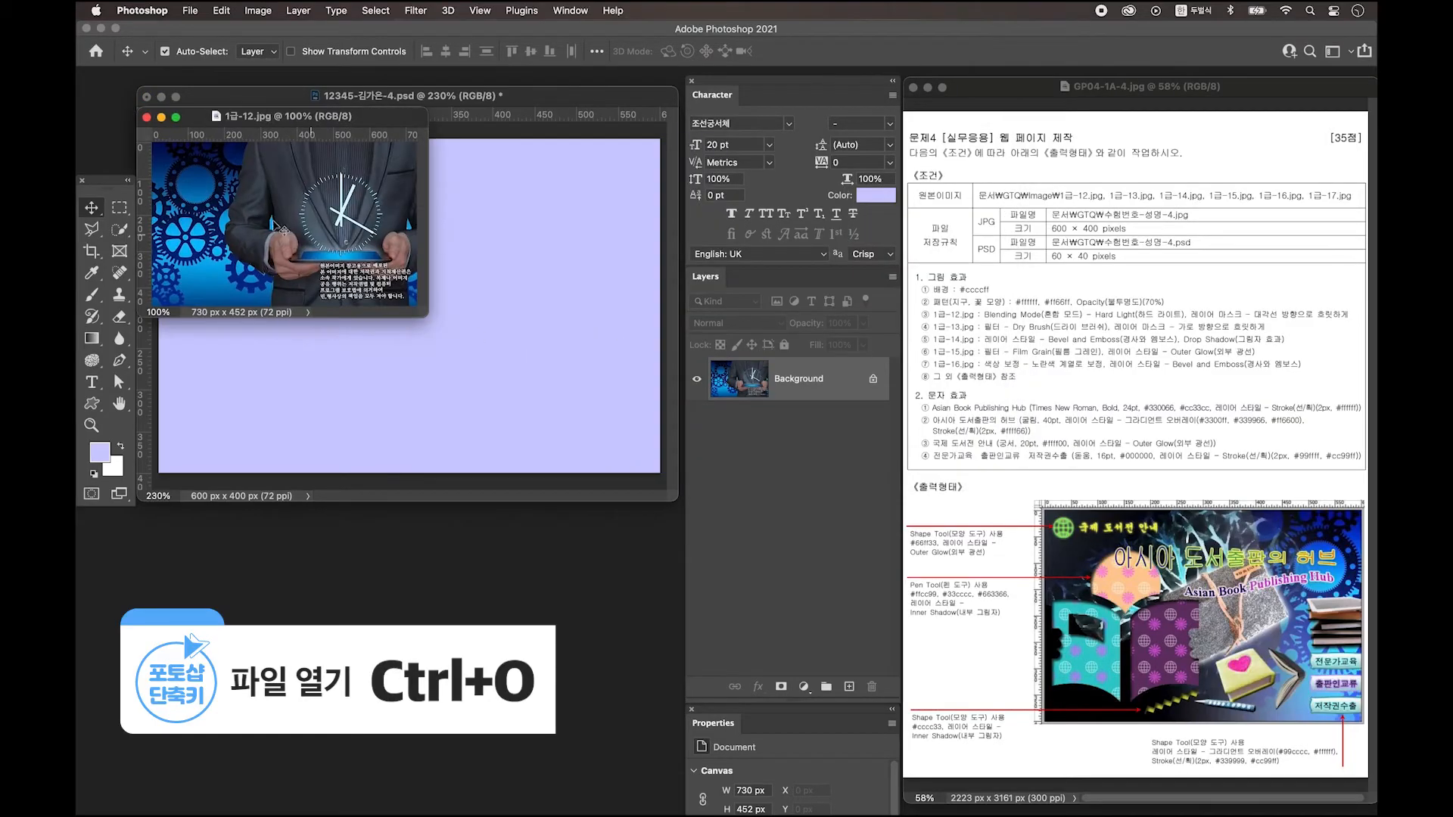
{"action": "left_click_drag", "start_coordinate": [211, 144], "coordinate": [457, 250]}
{"action": "left_click", "coordinate": [326, 613]}
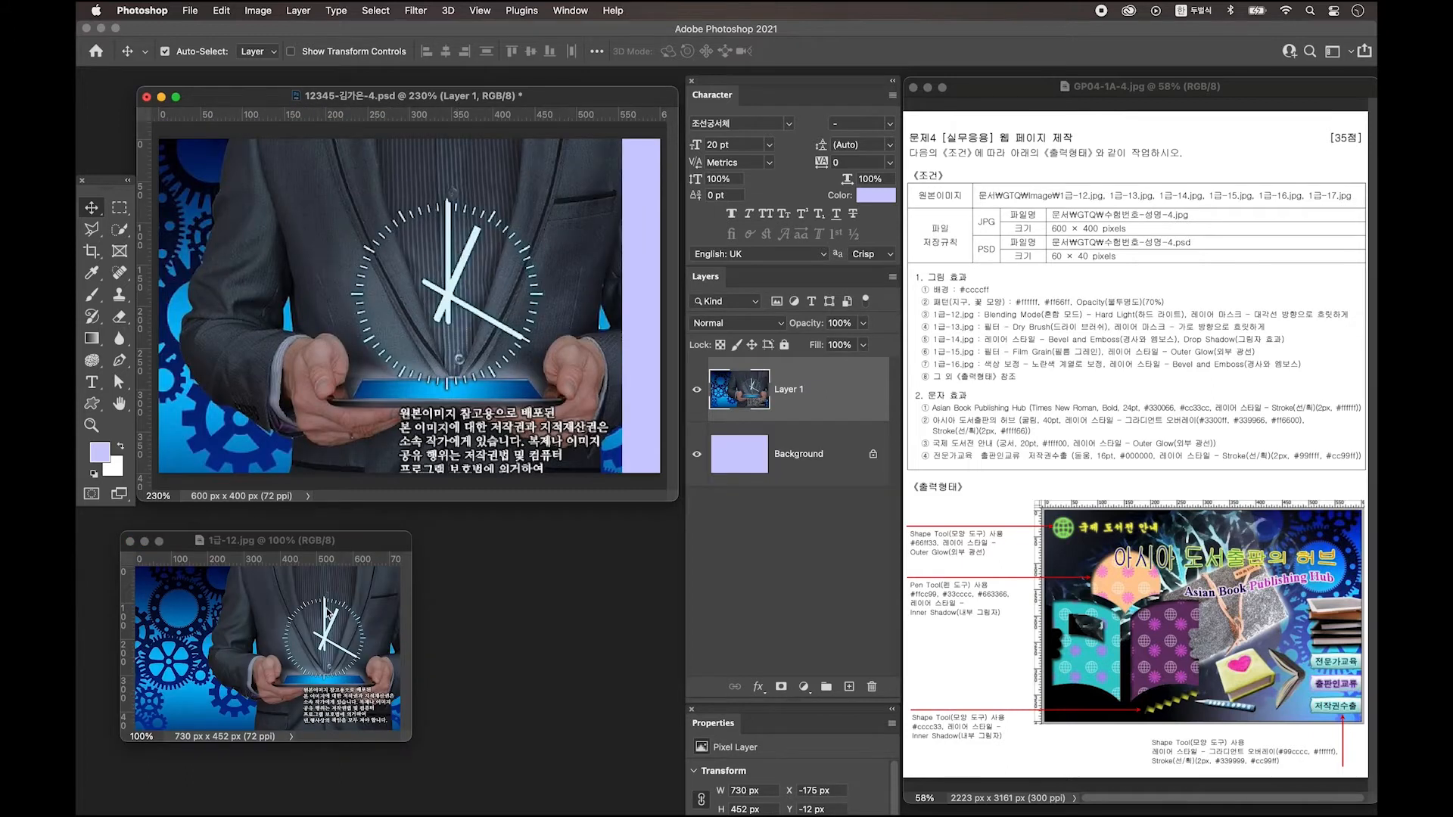
{"action": "key", "text": "super+w"}
Flip the 1급-12 layer horizontally.
{"action": "key", "text": "super+t"}
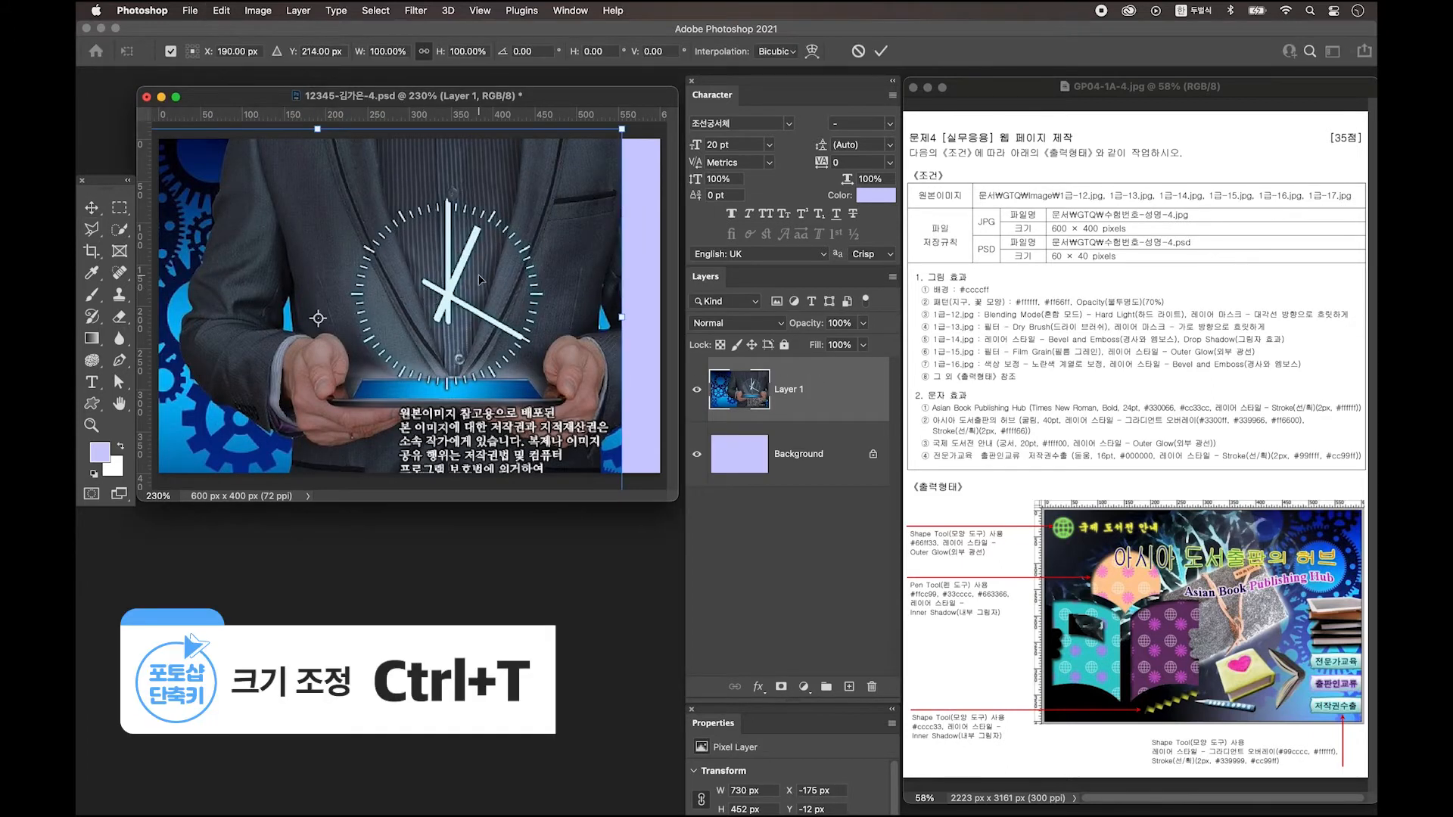
{"action": "right_click", "coordinate": [529, 214]}
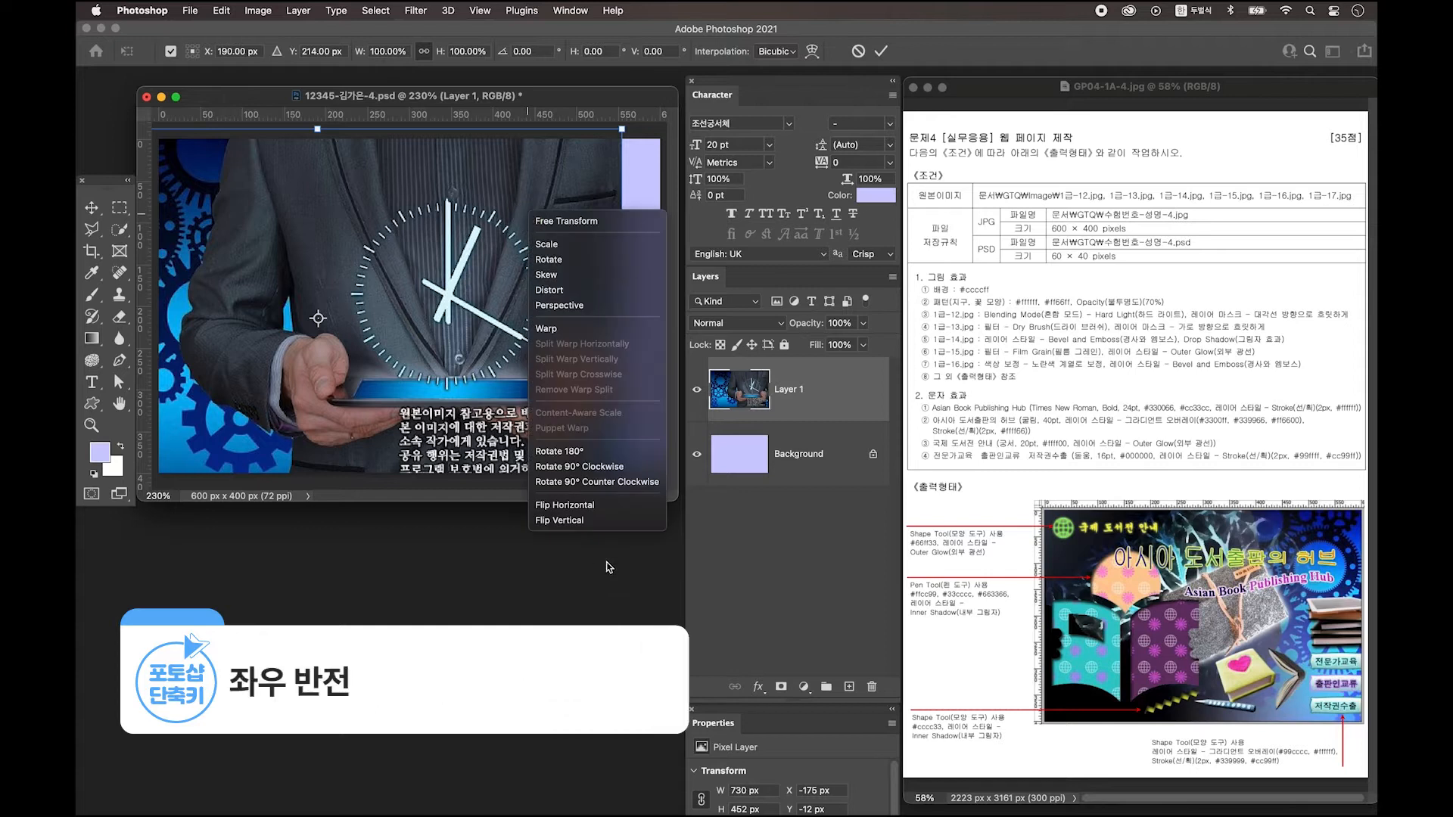
{"action": "left_click", "coordinate": [582, 508]}
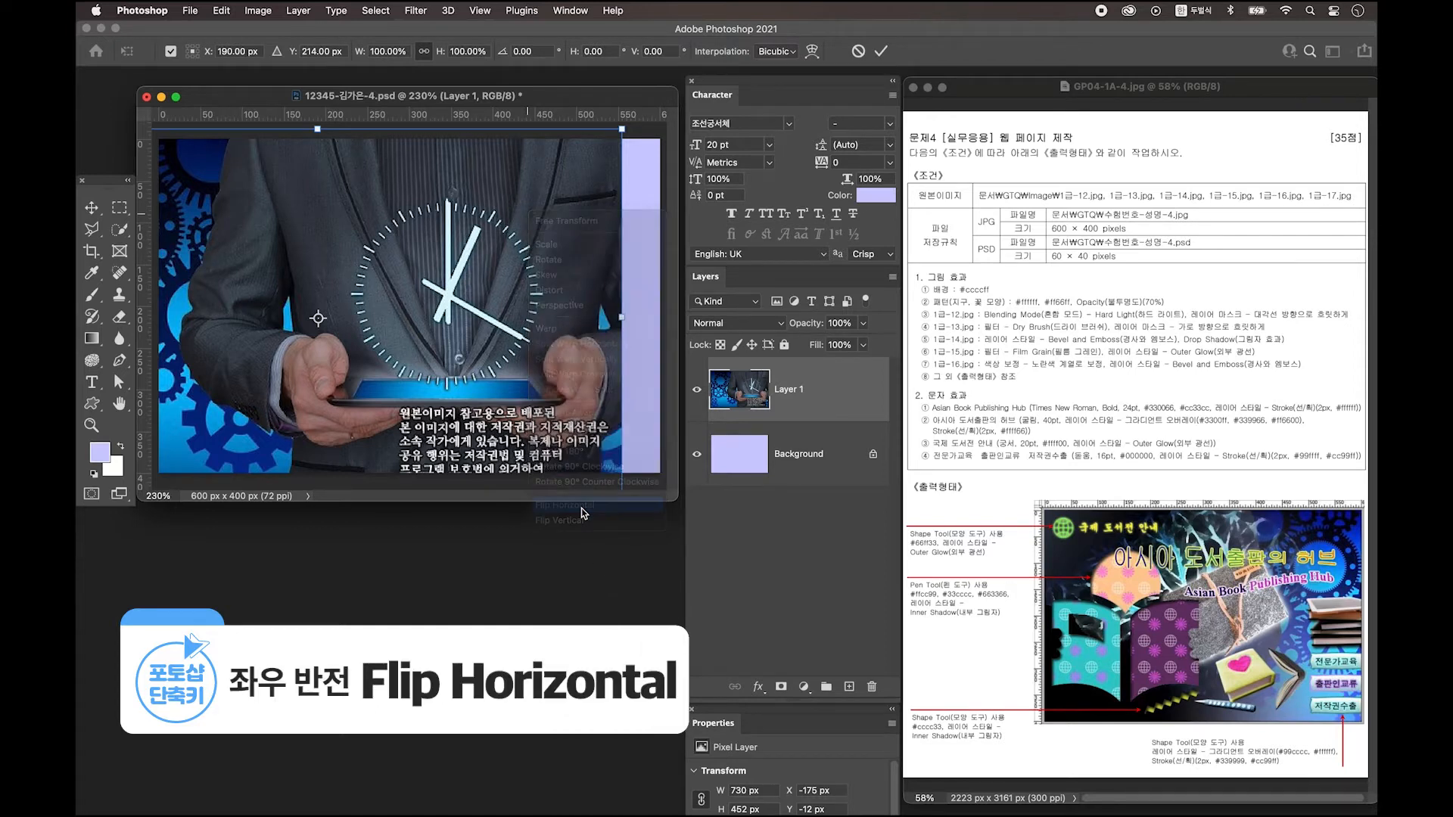
{"action": "key", "text": "Return"}
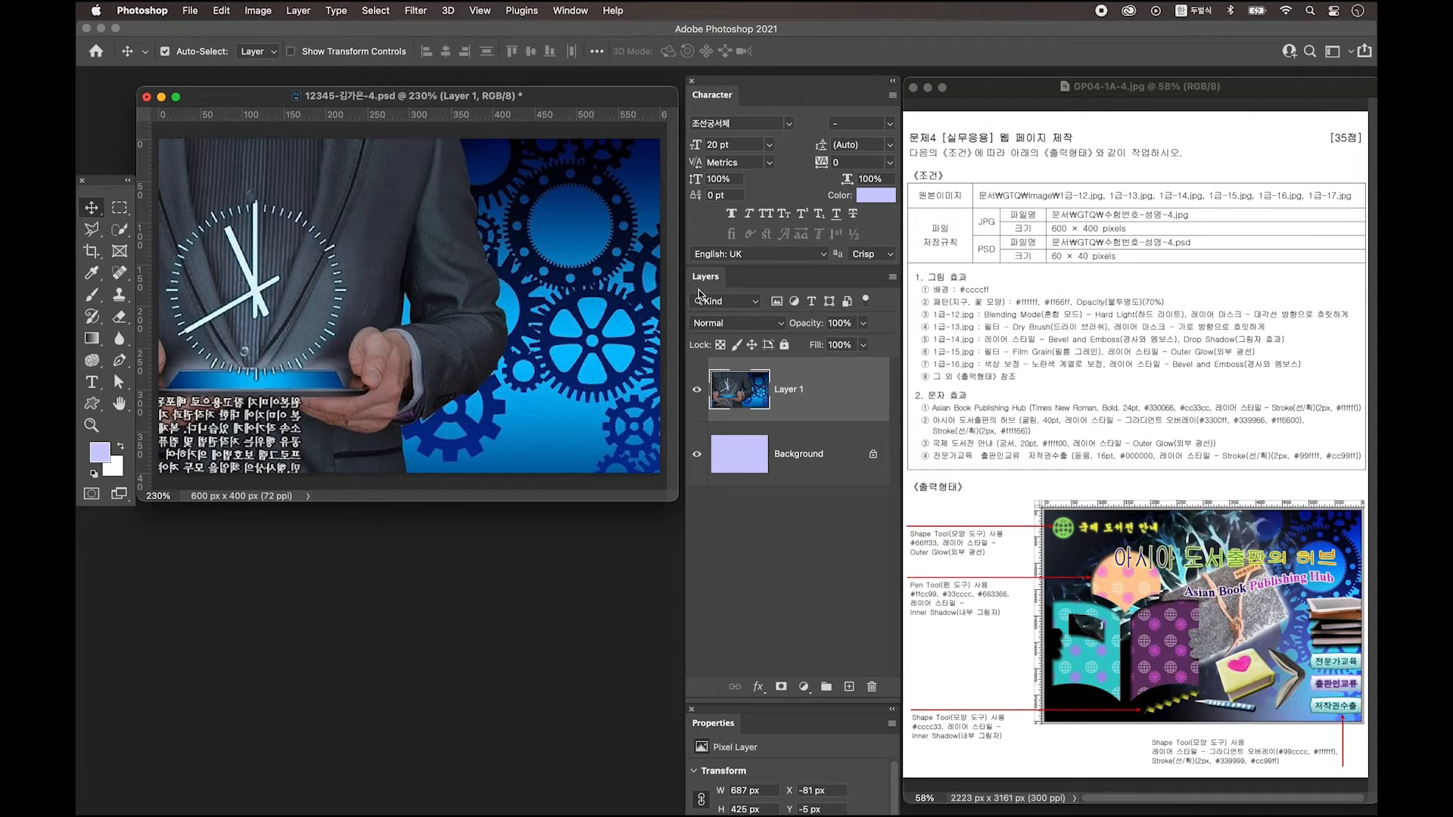
Set Layer 1 to Hard Light blend mode and add a layer mask.
{"action": "left_click", "coordinate": [769, 327]}
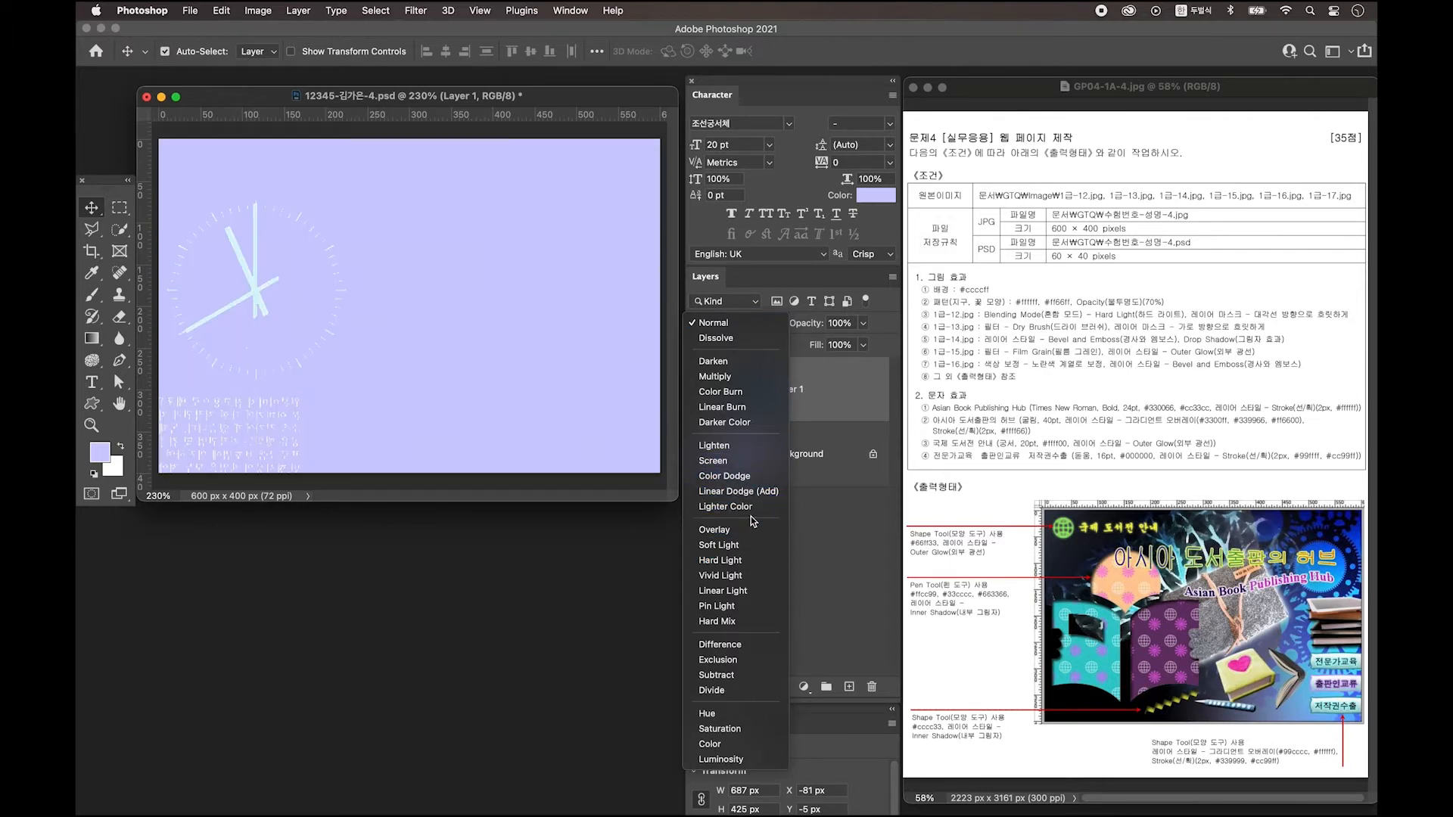
{"action": "left_click", "coordinate": [750, 560]}
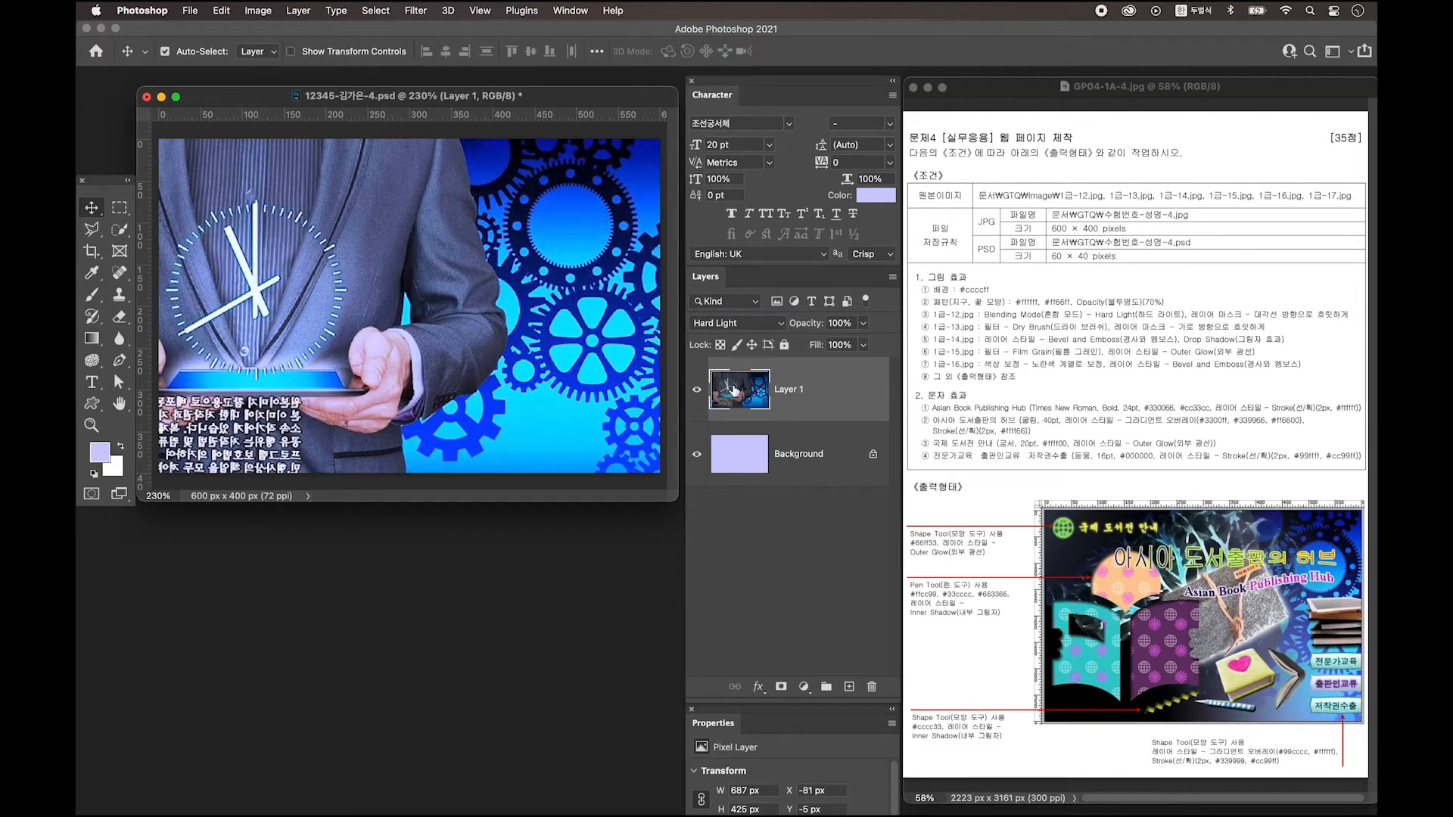
{"action": "left_click", "coordinate": [783, 690]}
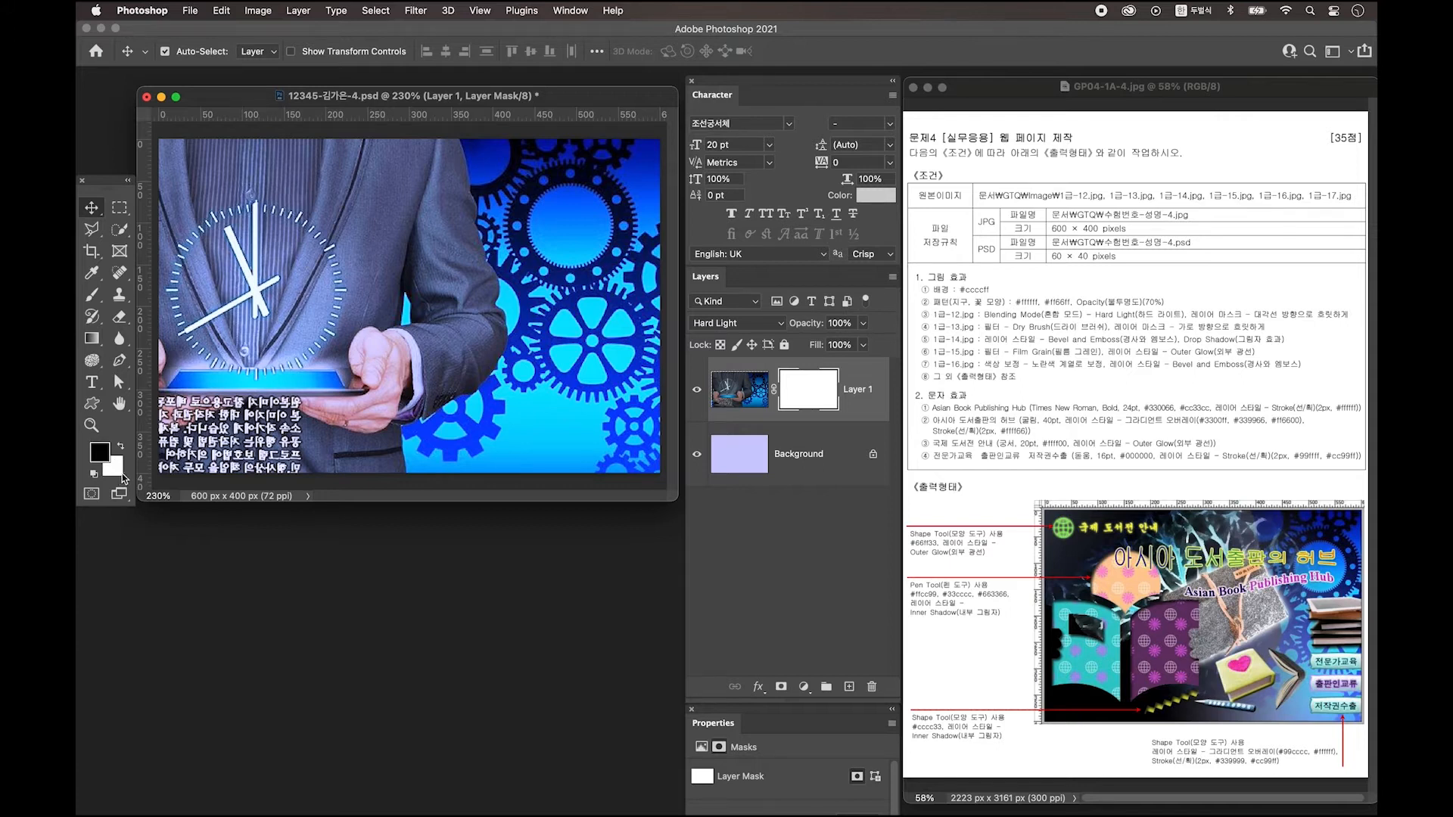
Draw a Foreground to Transparent gradient diagonally toward the upper right in Layer 1's mask.
{"action": "left_click", "coordinate": [92, 338]}
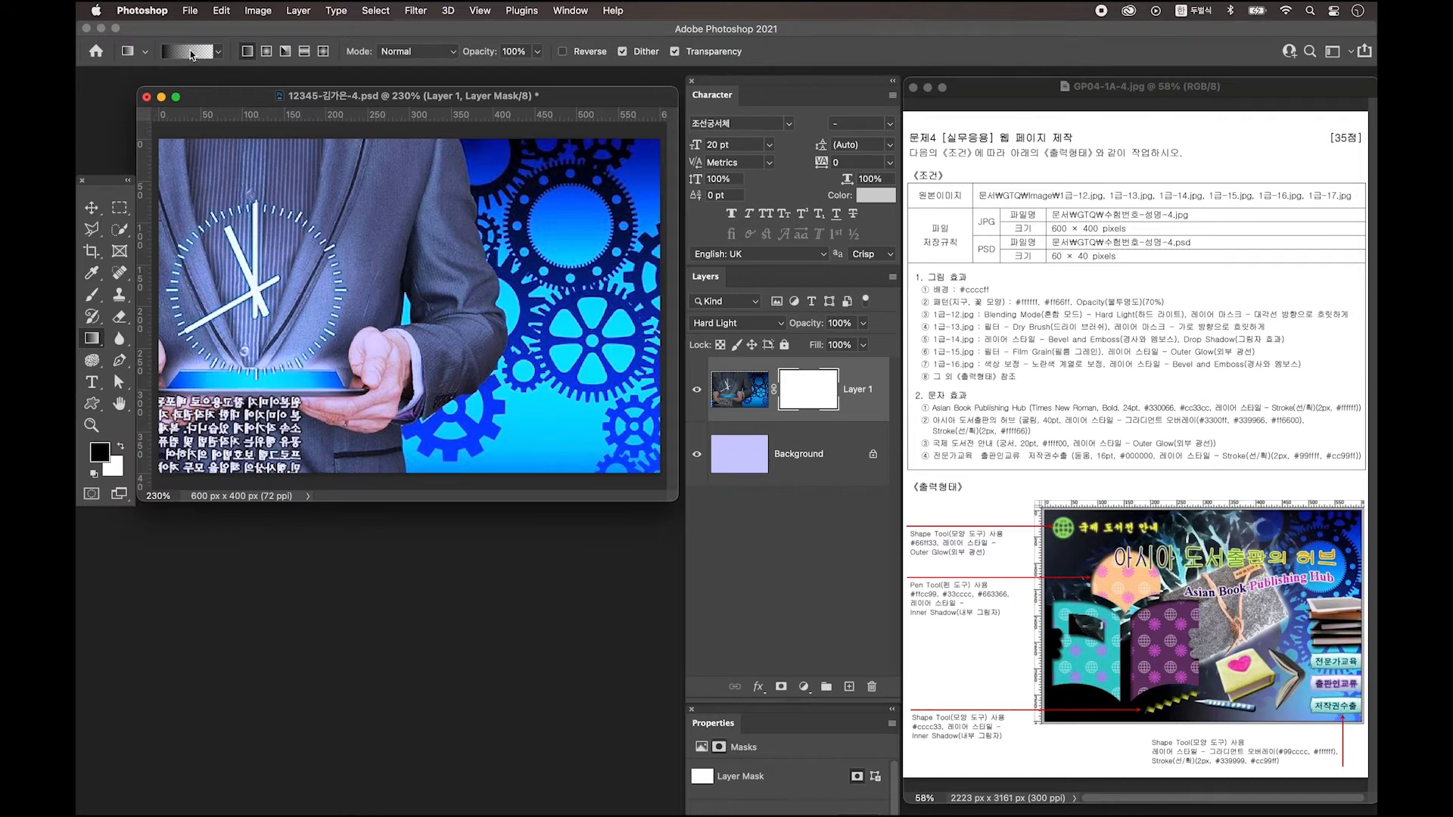
{"action": "left_click", "coordinate": [187, 52]}
{"action": "left_click_drag", "start_coordinate": [538, 139], "coordinate": [416, 177]}
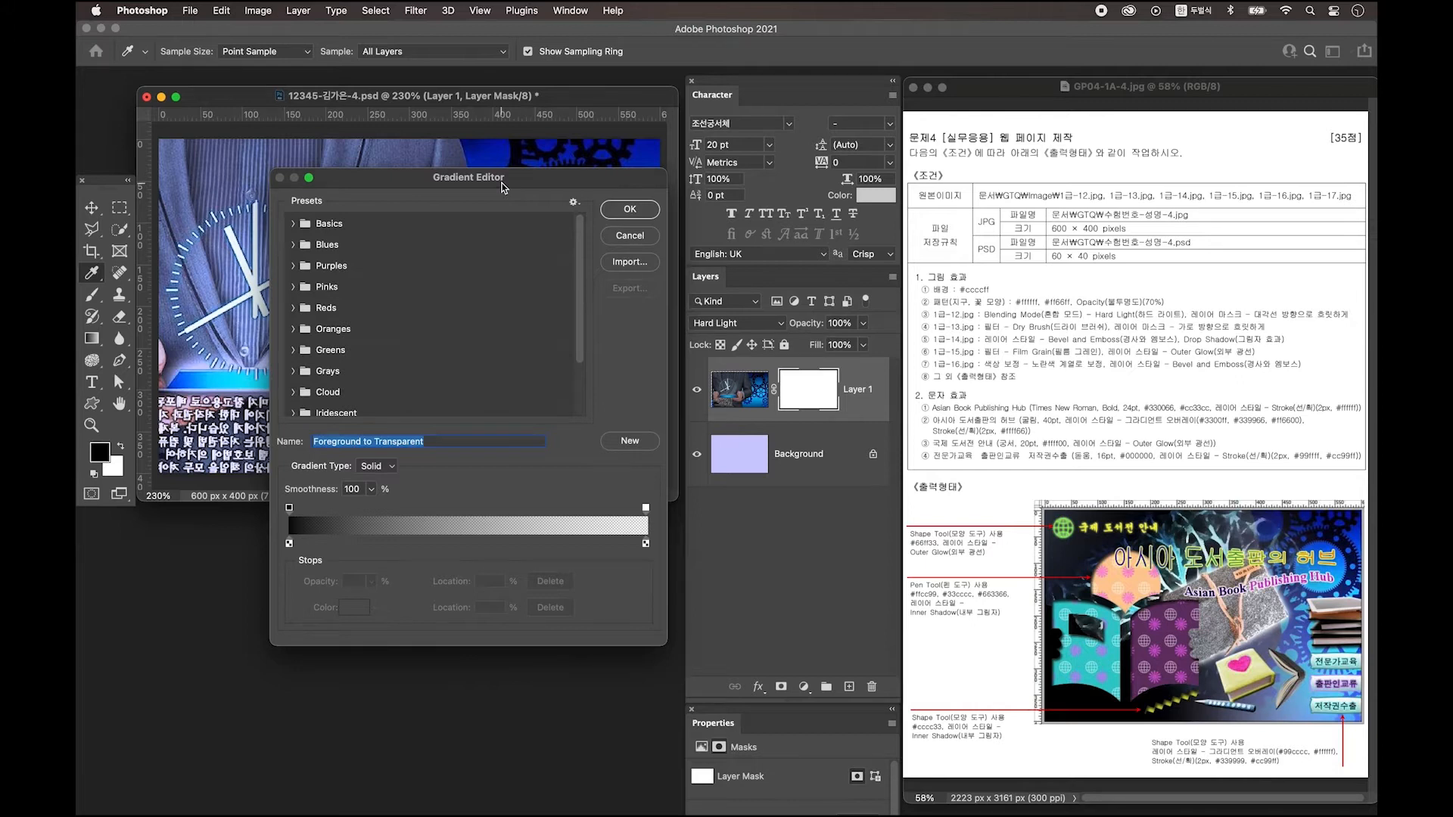
{"action": "left_click", "coordinate": [313, 224]}
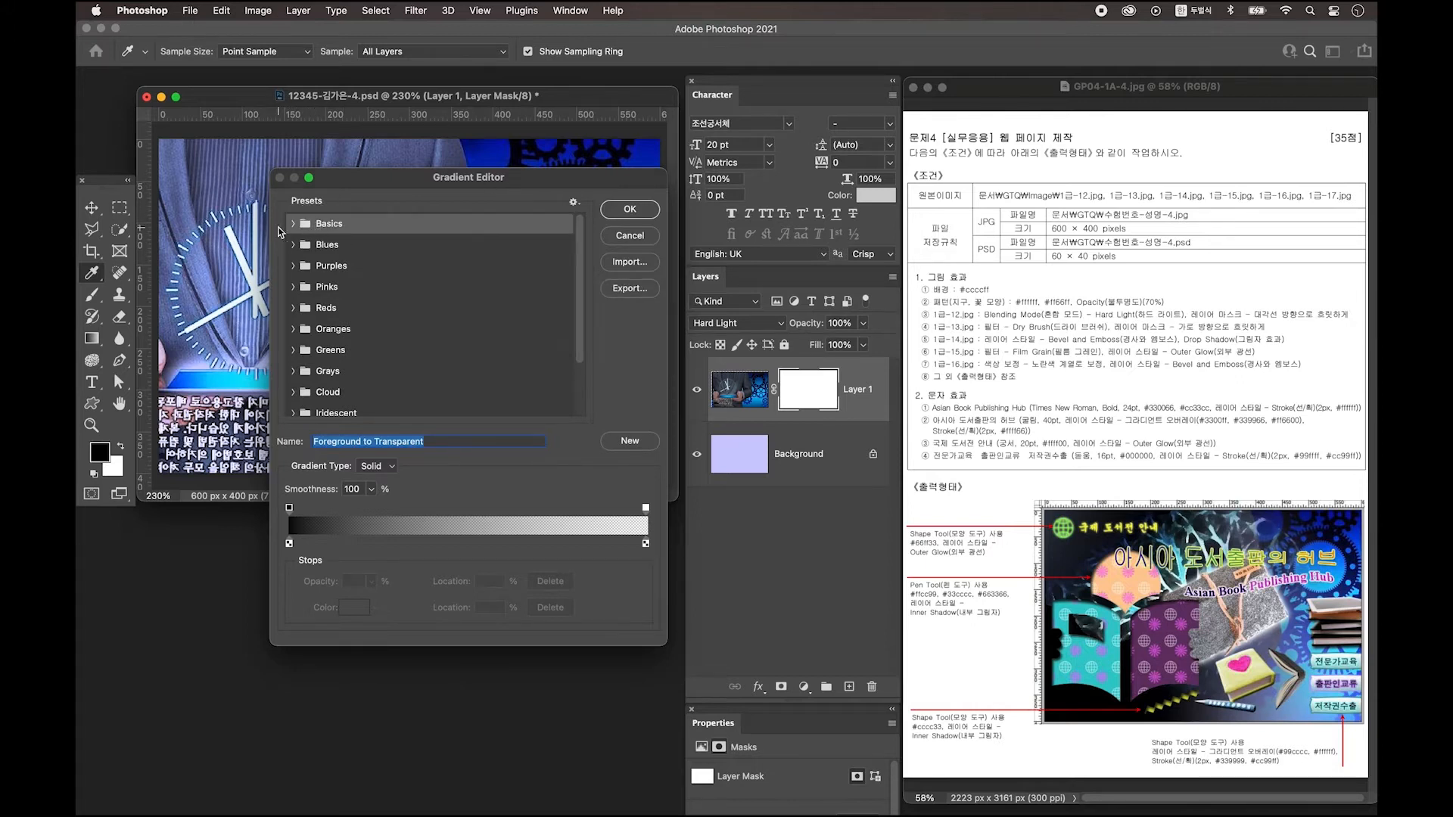
{"action": "left_click", "coordinate": [293, 224]}
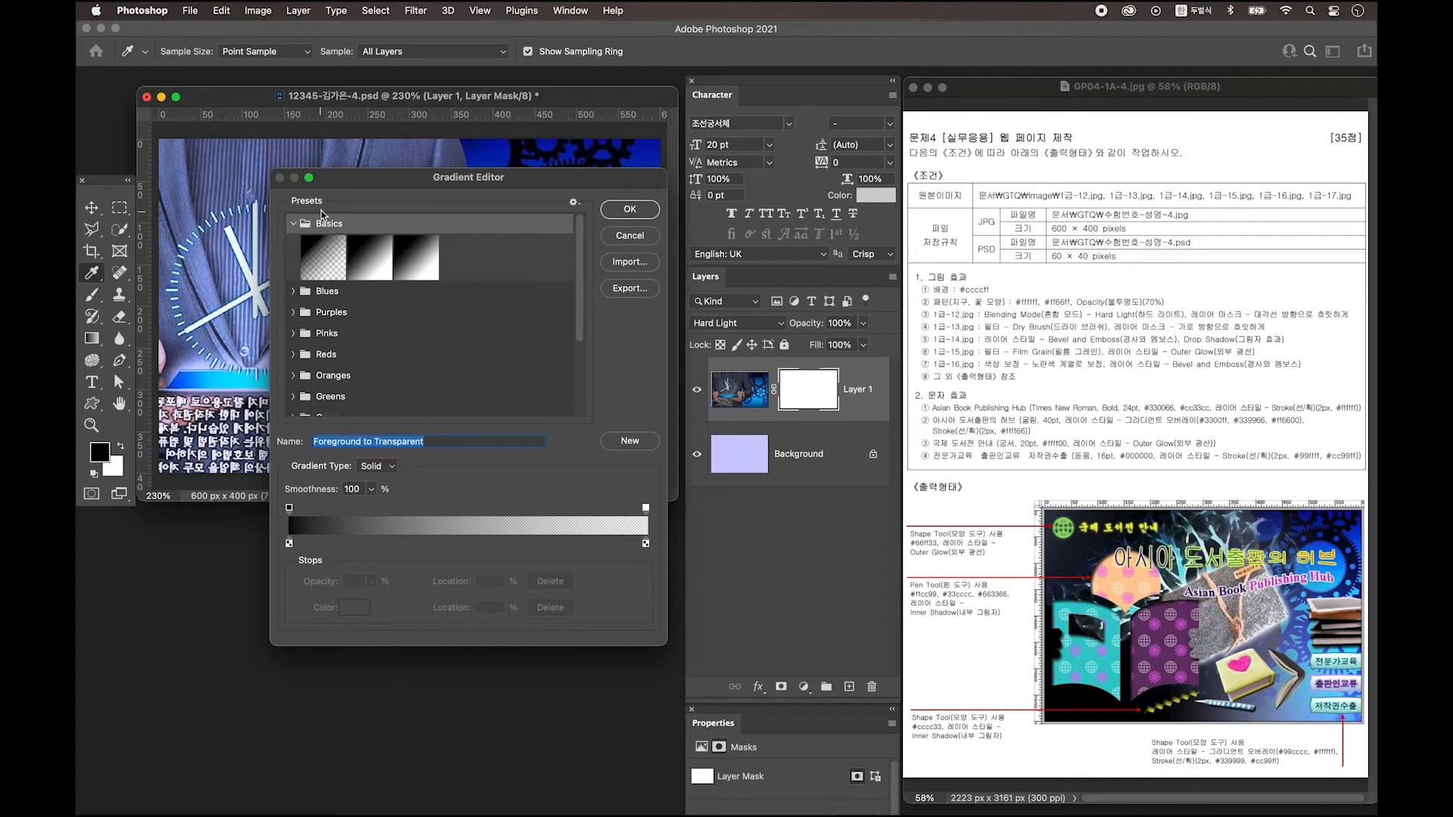
{"action": "left_click", "coordinate": [319, 255]}
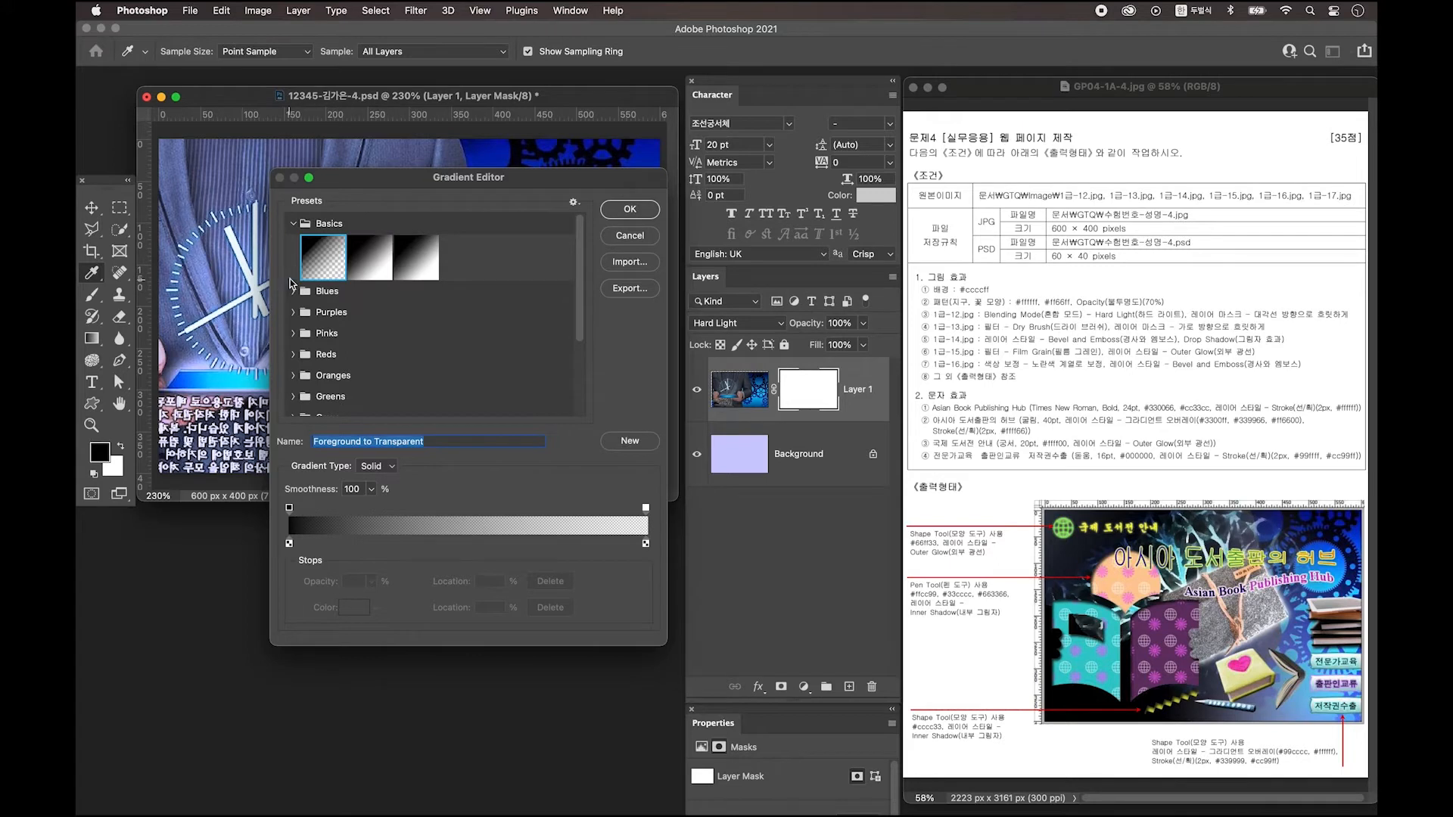
{"action": "left_click", "coordinate": [624, 211]}
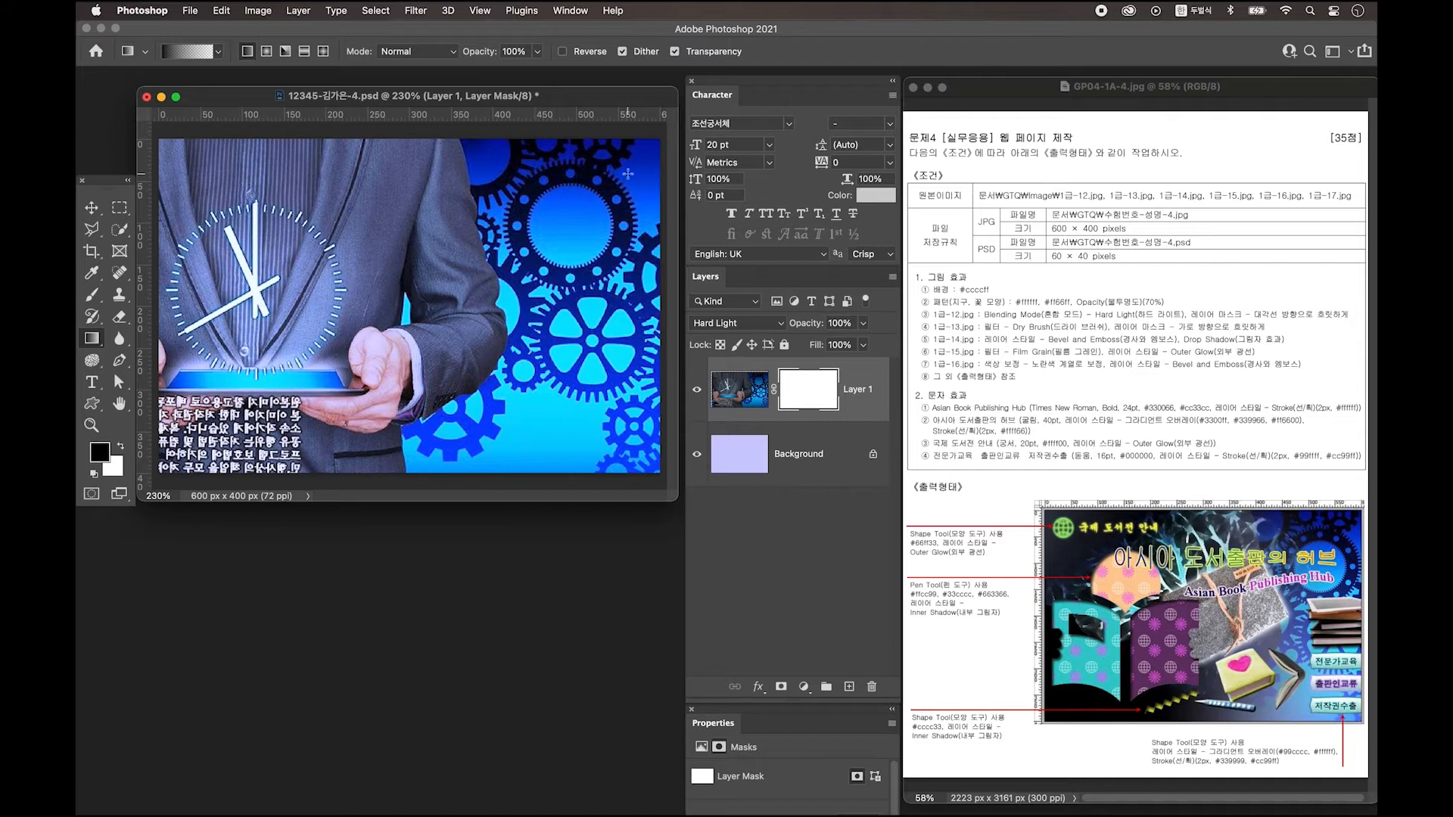
{"action": "mouse_move", "coordinate": [224, 430]}
{"action": "left_mouse_down"}
{"action": "mouse_move", "coordinate": [253, 430]}
{"action": "mouse_move", "coordinate": [638, 153]}
{"action": "left_mouse_up"}
{"action": "left_click_drag", "start_coordinate": [335, 425], "coordinate": [639, 146]}
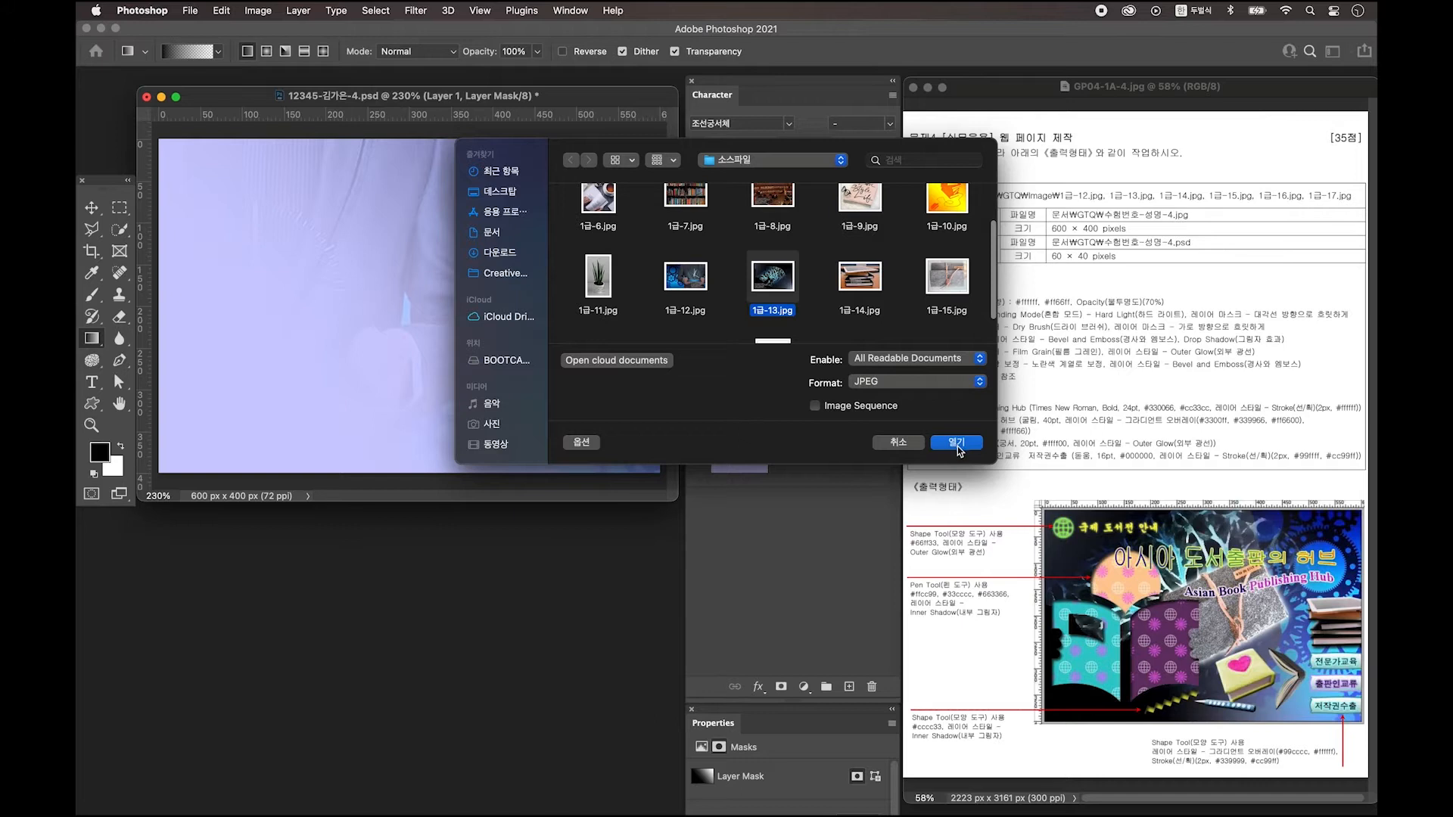
Copy 1급-13.jpg onto the composition as Layer 2, scaled to about 93% and shifted left.
{"action": "left_click", "coordinate": [956, 447]}
{"action": "key", "text": "v"}
{"action": "left_click_drag", "start_coordinate": [288, 110], "coordinate": [358, 527]}
{"action": "left_click_drag", "start_coordinate": [381, 658], "coordinate": [457, 282]}
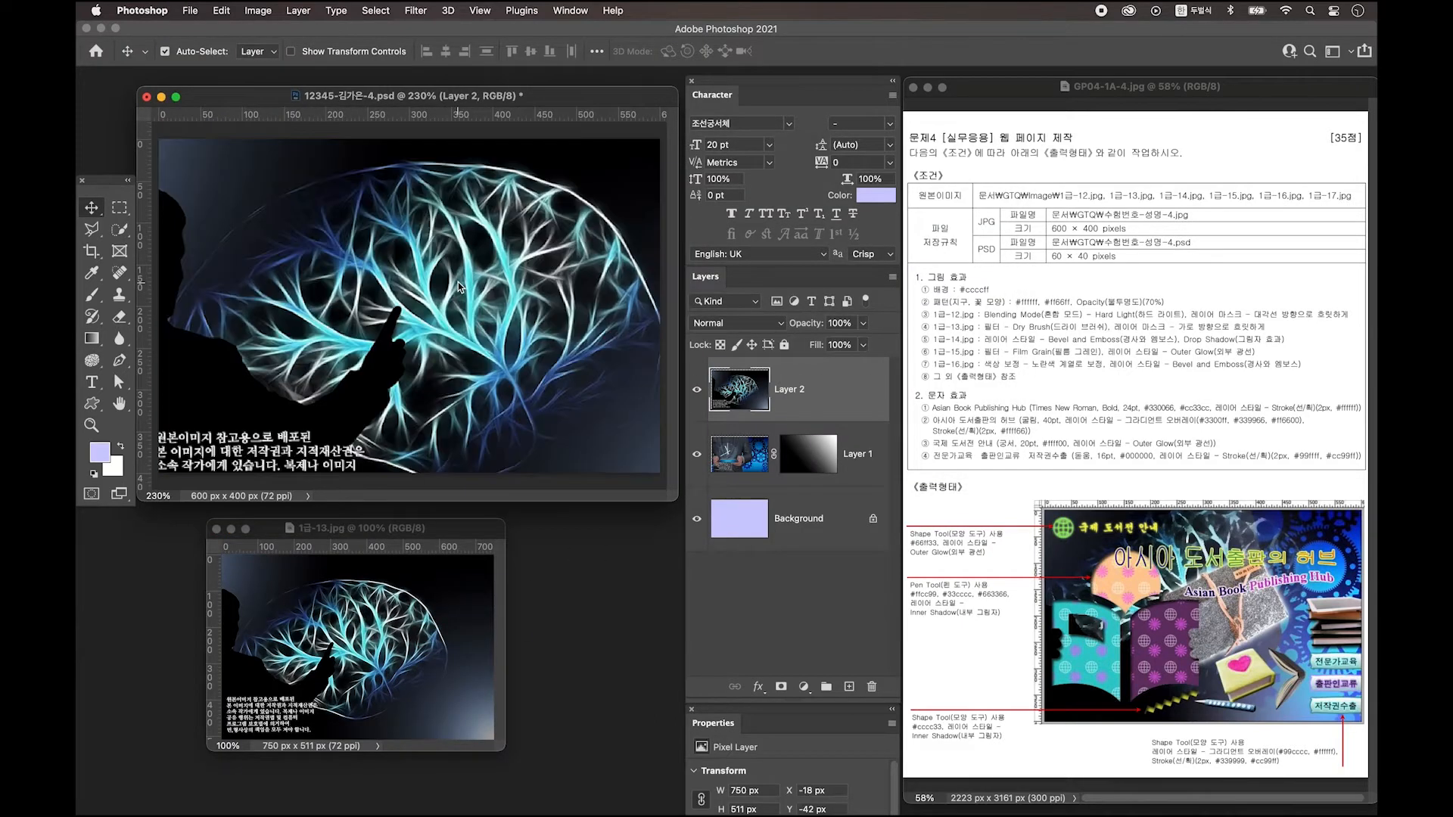
{"action": "left_click_drag", "start_coordinate": [466, 333], "coordinate": [412, 297]}
{"action": "key", "text": "ctrl+t"}
{"action": "left_click_drag", "start_coordinate": [518, 296], "coordinate": [436, 354]}
{"action": "left_click_drag", "start_coordinate": [634, 130], "coordinate": [463, 266]}
{"action": "key", "text": "Return"}
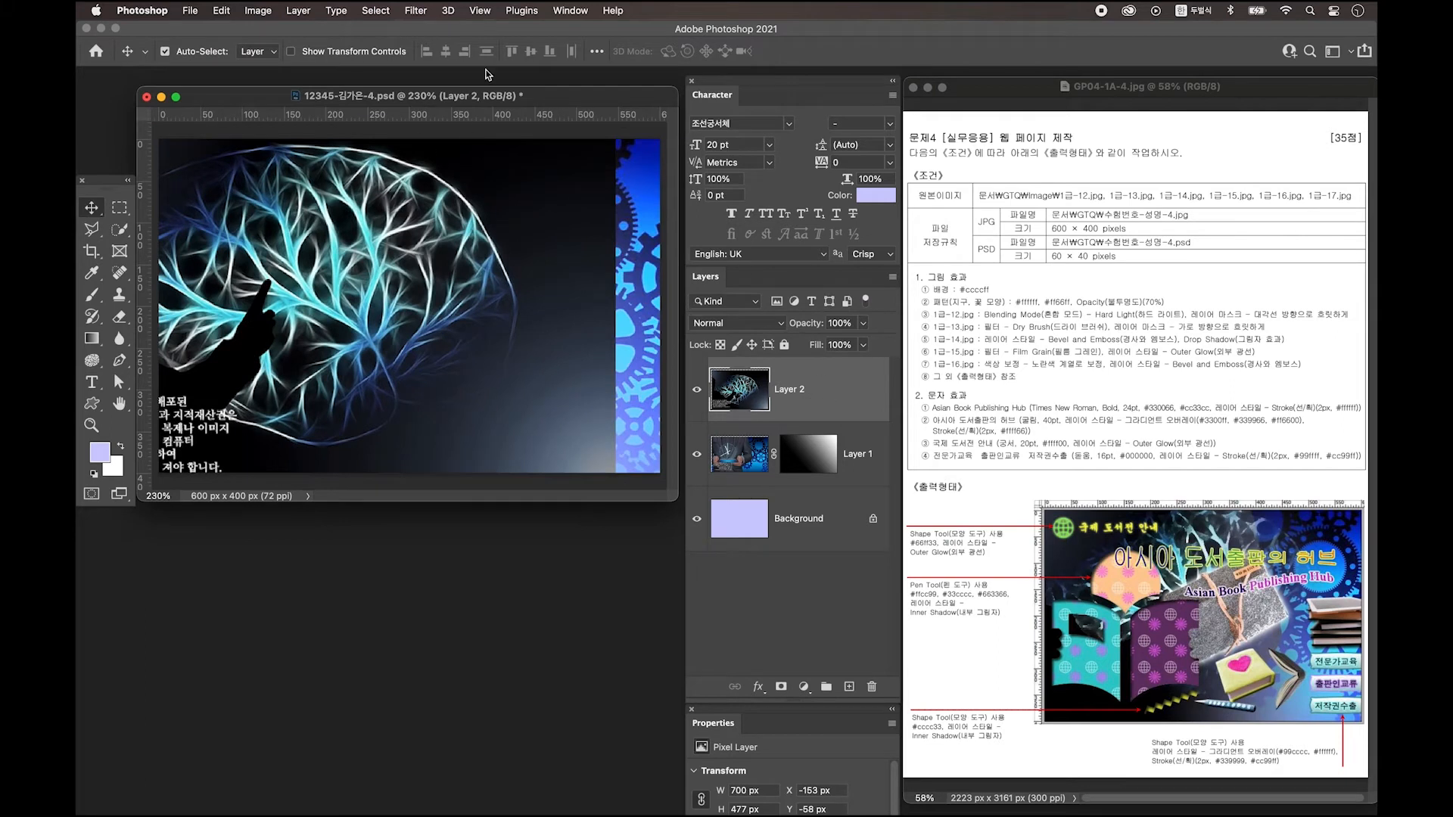
{"action": "left_click", "coordinate": [415, 10]}
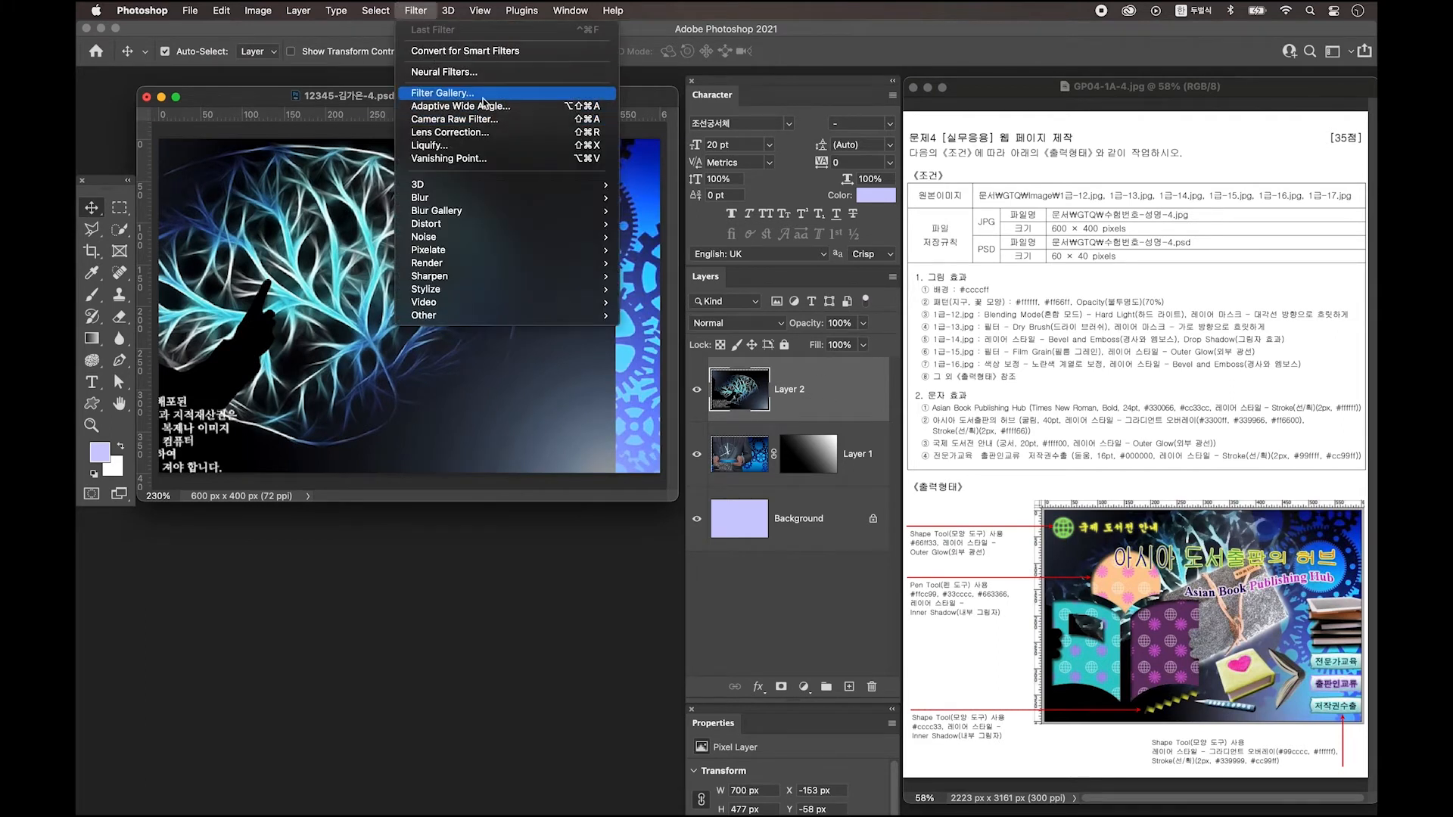
Apply the Artistic > Dry Brush filter from the Filter Gallery to Layer 2's tree image.
{"action": "left_click", "coordinate": [442, 92]}
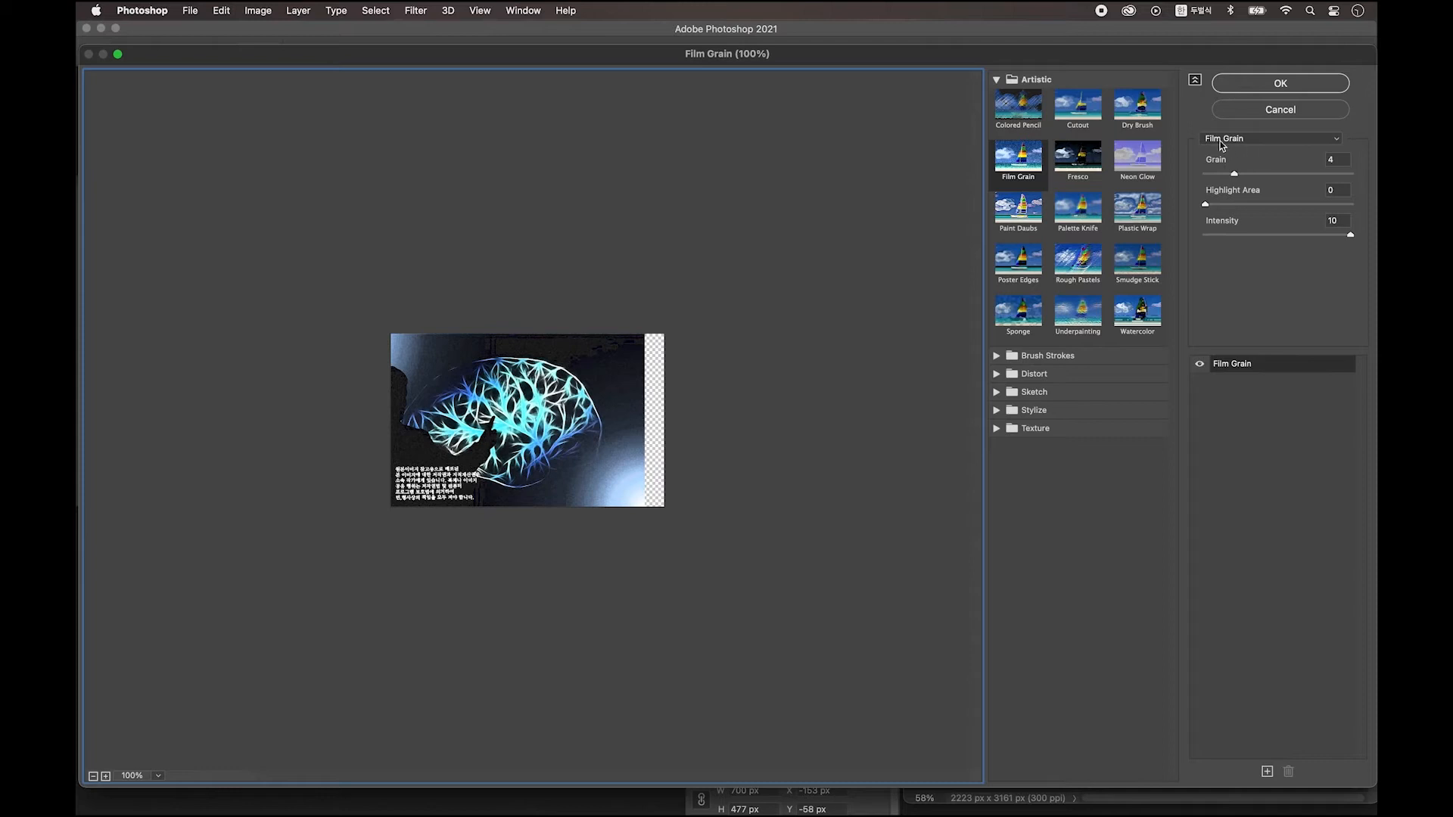
{"action": "left_click", "coordinate": [1281, 139]}
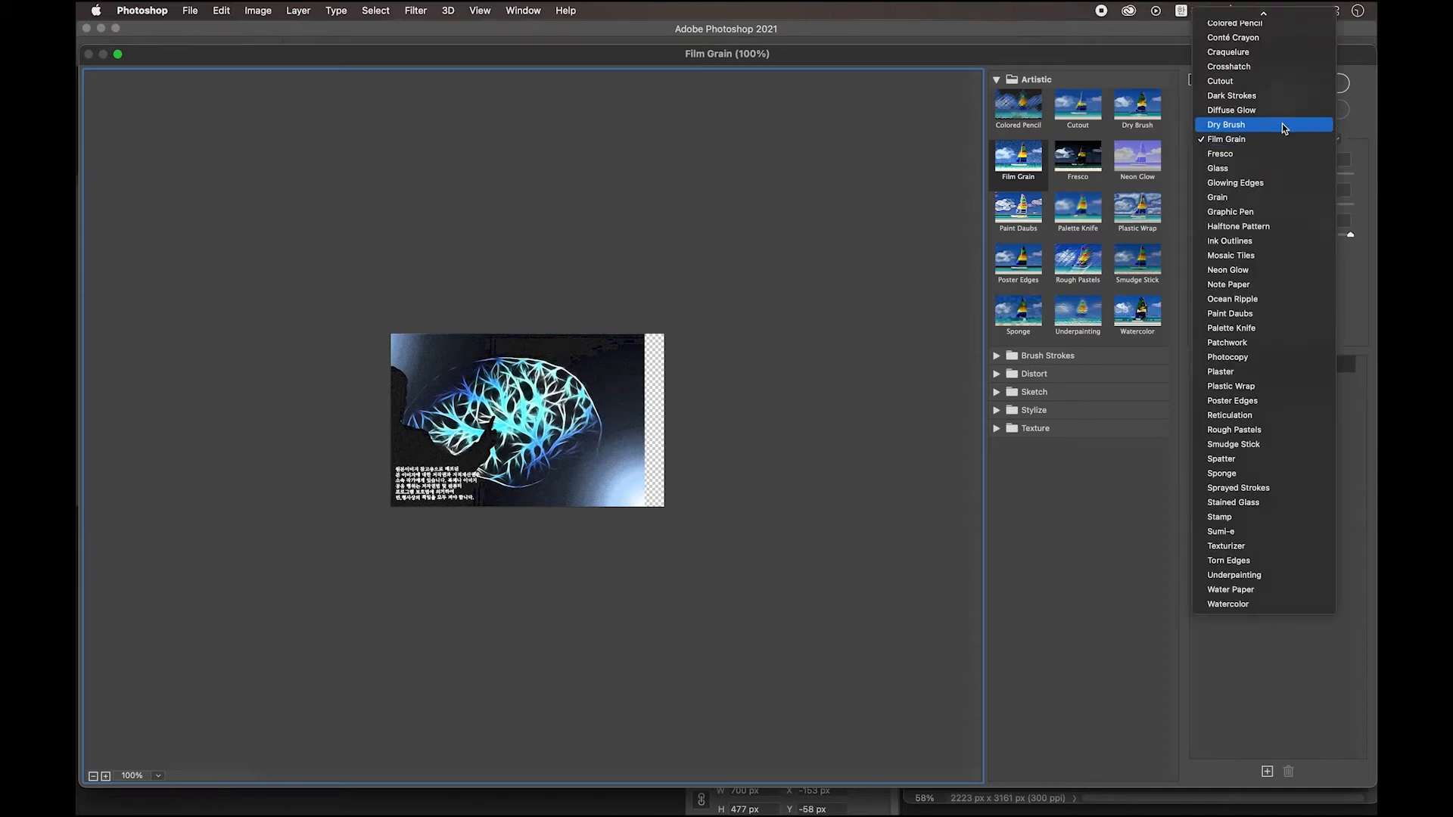
{"action": "left_click", "coordinate": [1282, 124]}
{"action": "left_click", "coordinate": [1280, 84]}
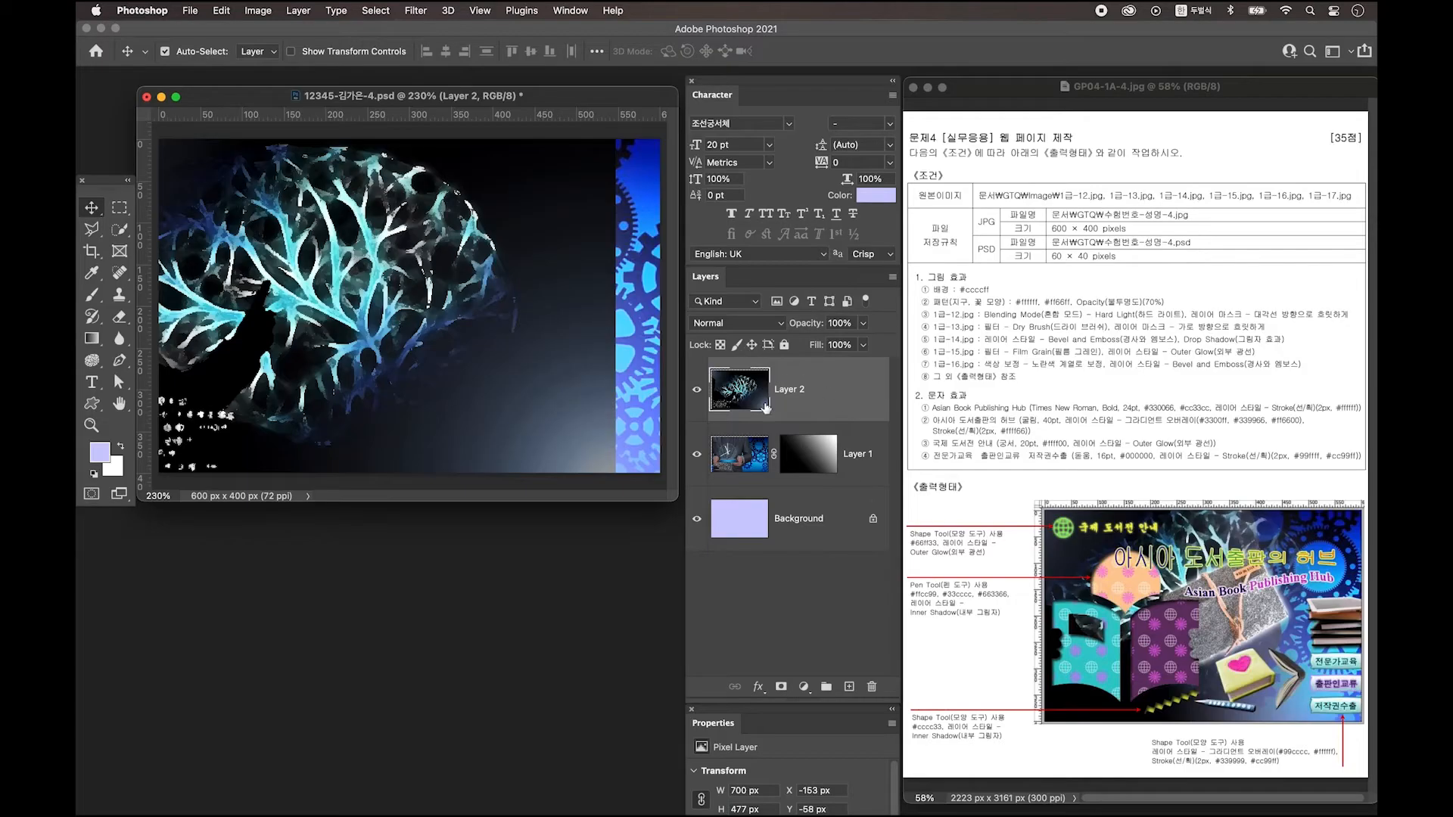
Mask Layer 2 with a black-and-white Basics gradient dragged right to left so it fades out.
{"action": "left_click", "coordinate": [781, 687]}
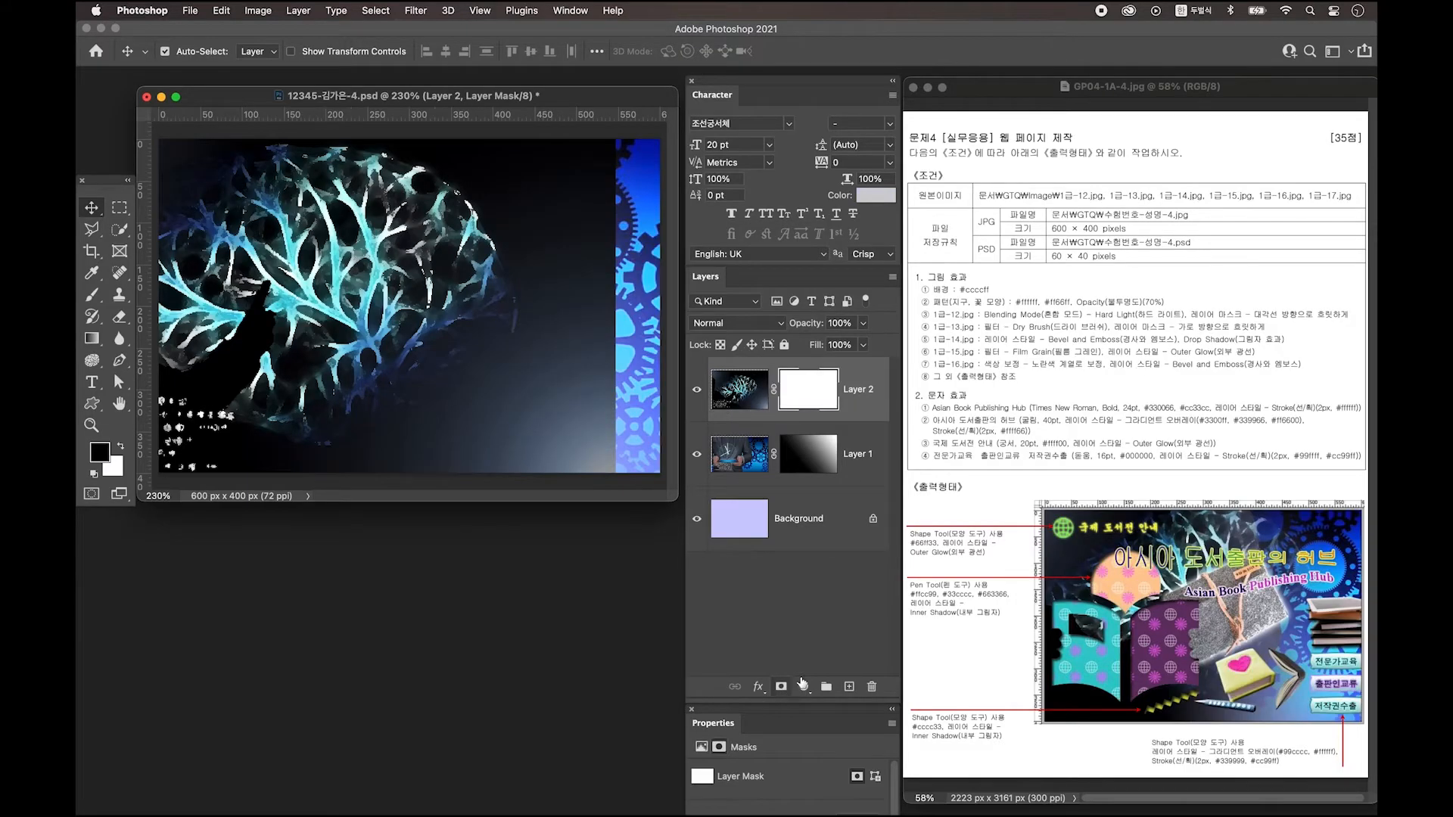
{"action": "left_click", "coordinate": [90, 473]}
{"action": "left_click", "coordinate": [92, 339]}
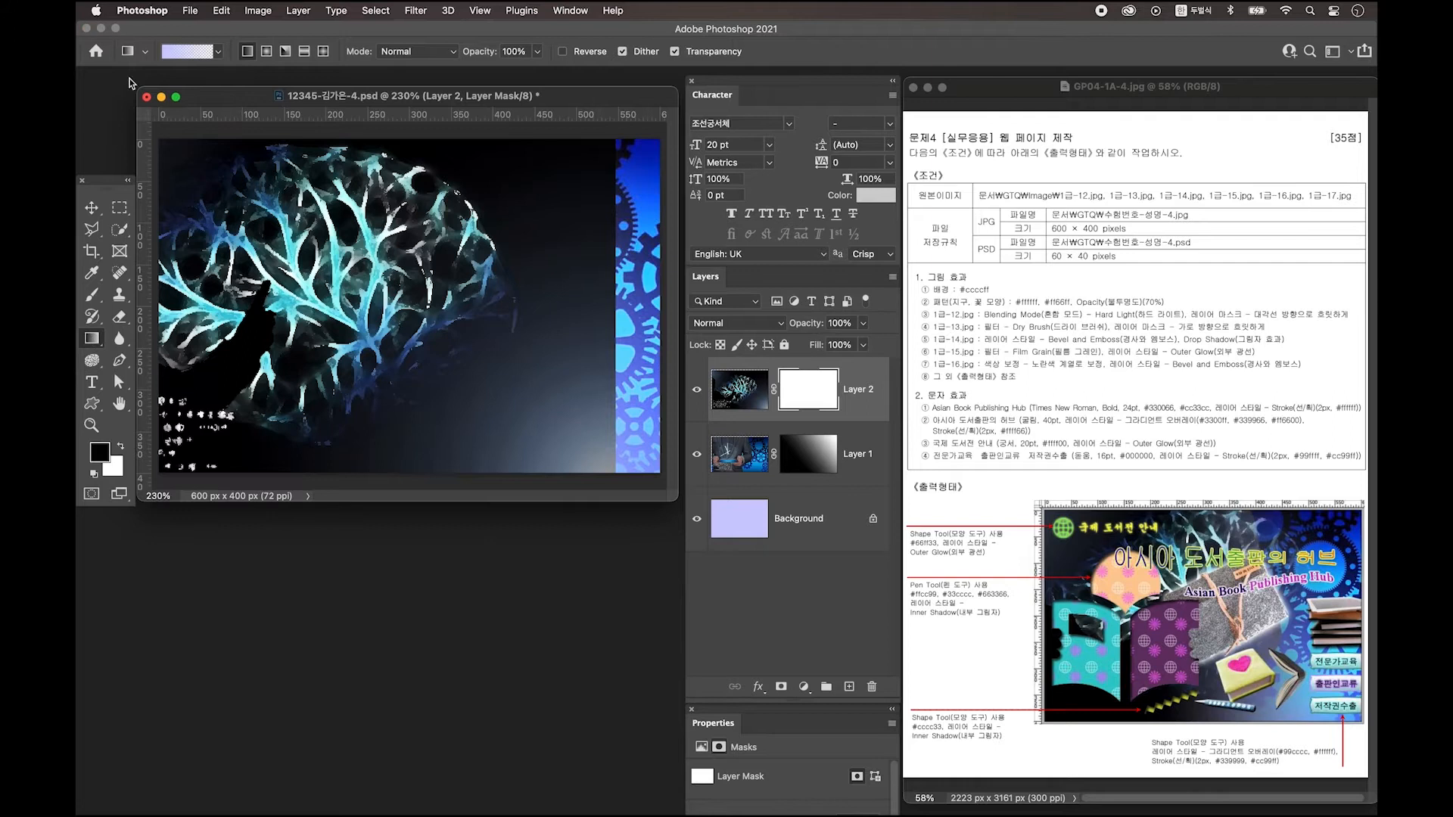
{"action": "left_click", "coordinate": [179, 53]}
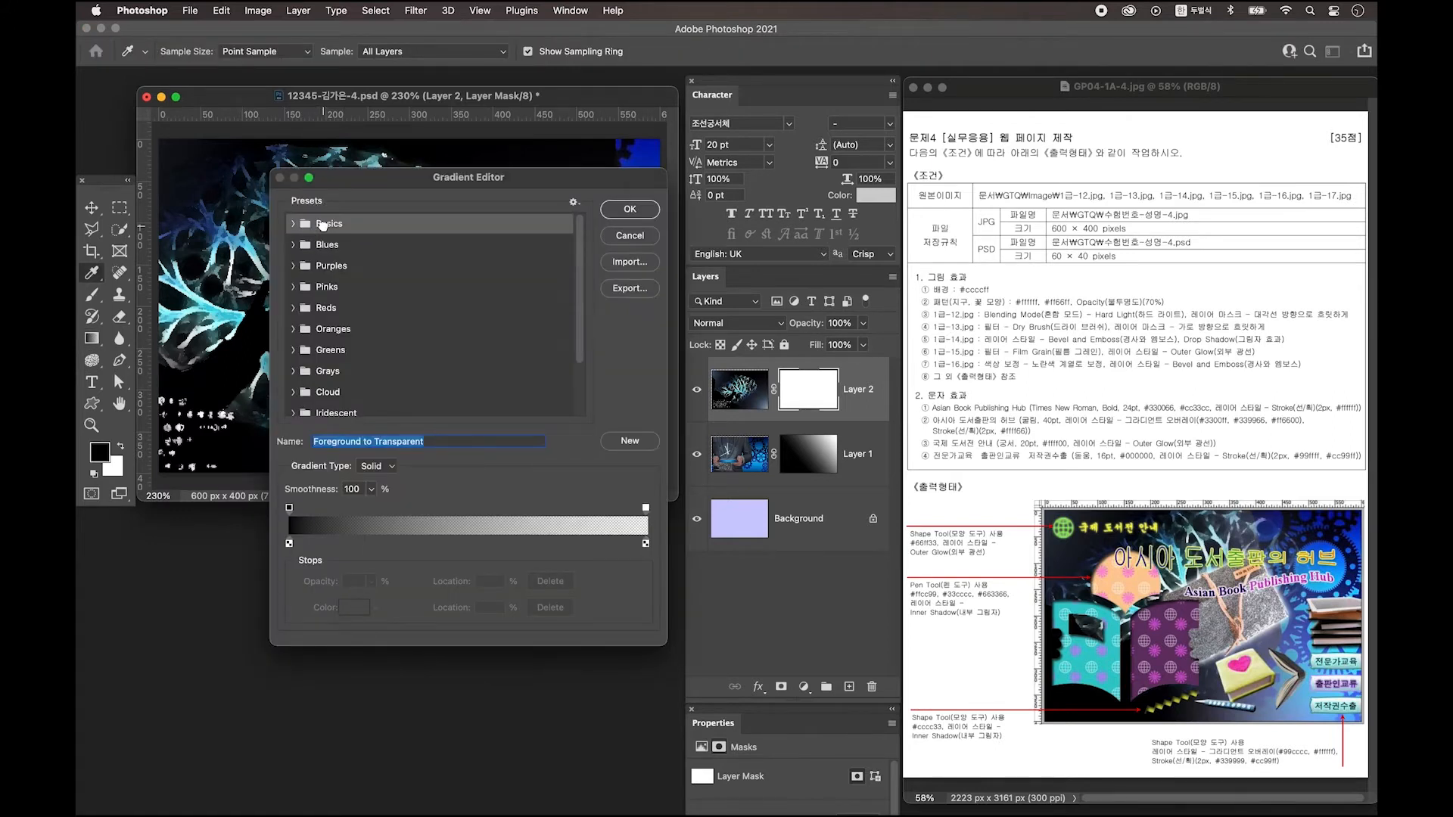
{"action": "left_click", "coordinate": [294, 225]}
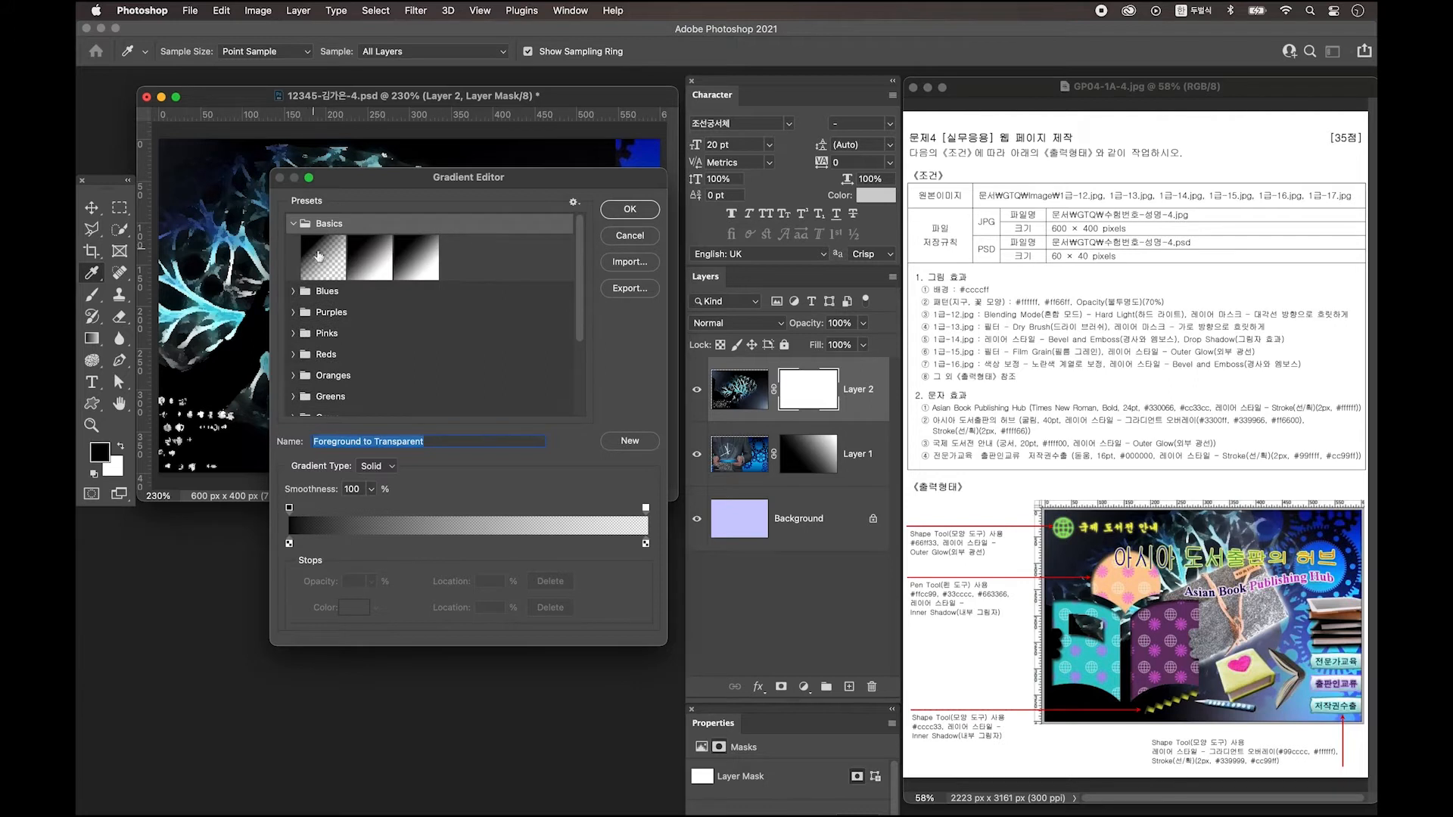
{"action": "left_click", "coordinate": [317, 258]}
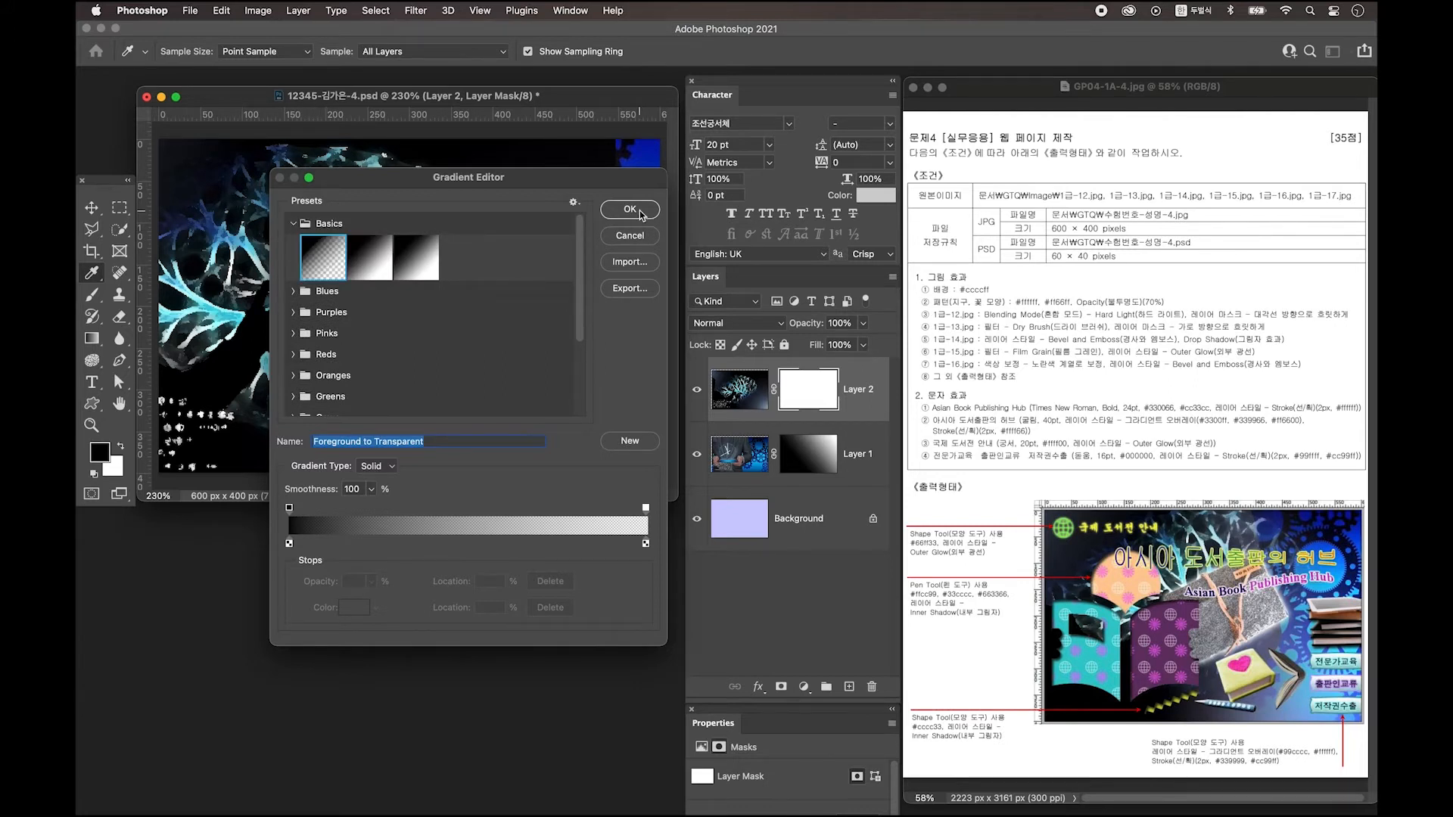
{"action": "left_click", "coordinate": [639, 215]}
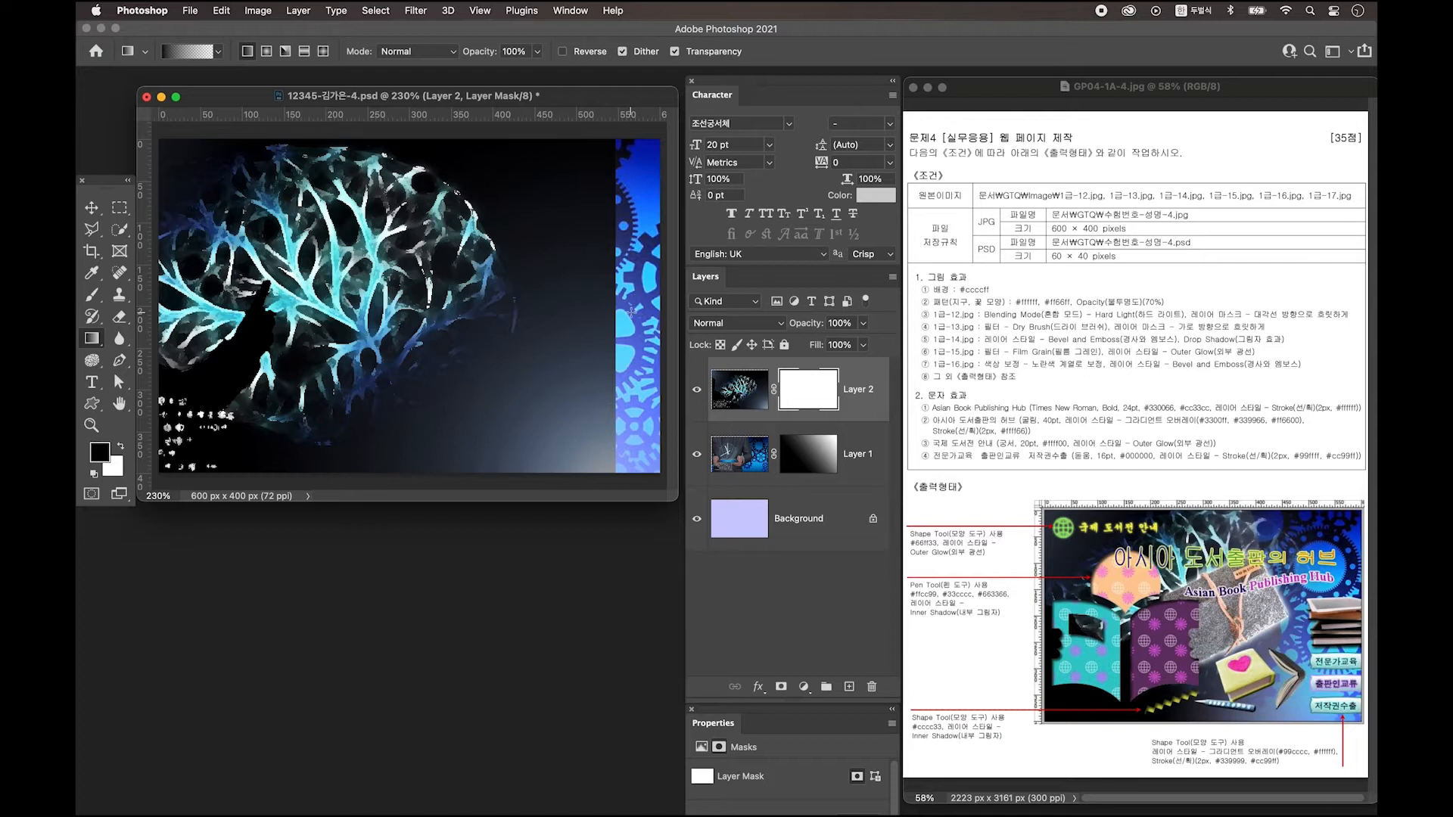
{"action": "left_click_drag", "start_coordinate": [632, 311], "coordinate": [306, 311]}
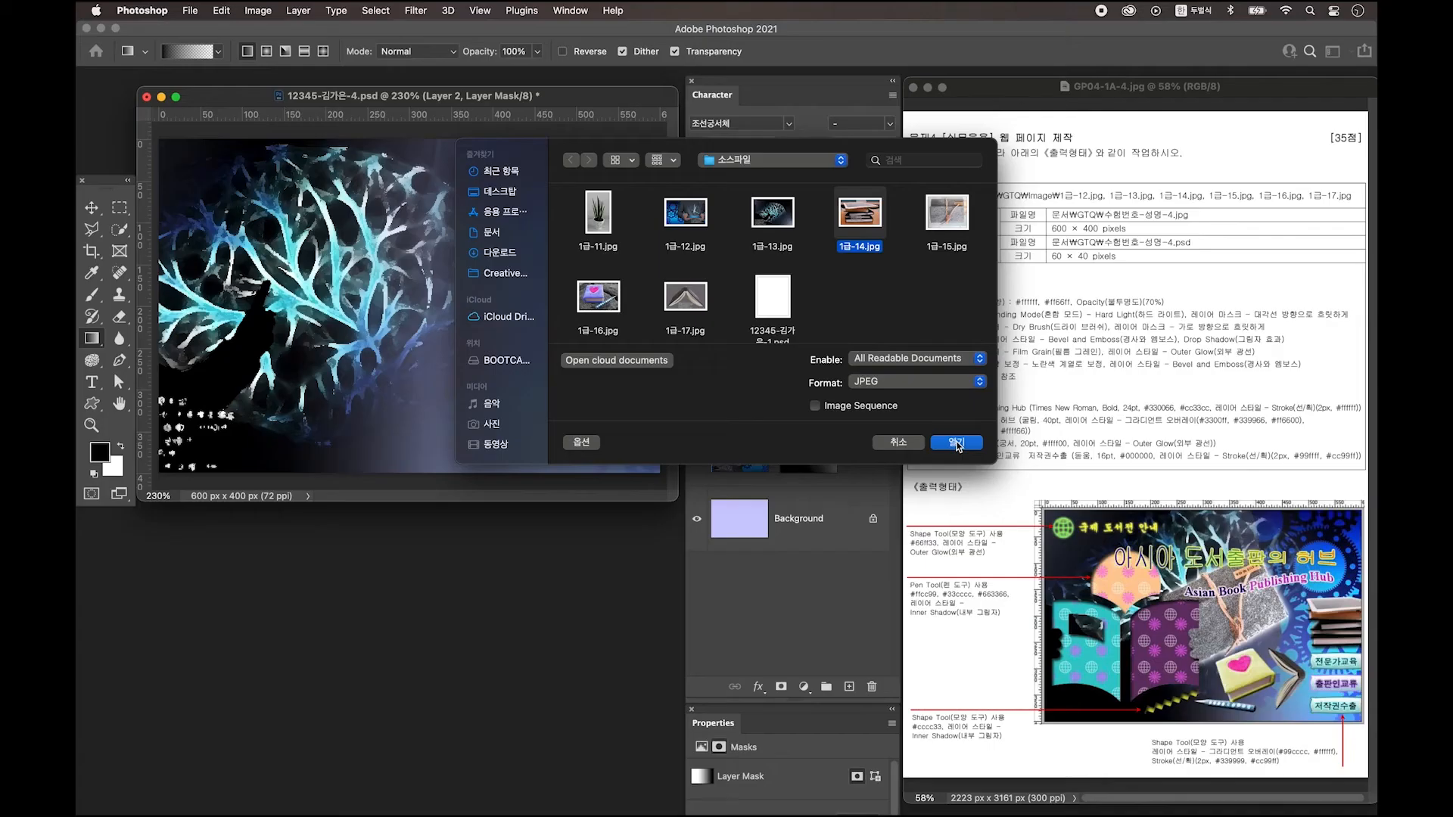
Open 1급-14.jpg at 200% zoom and arrange its window beside the web page.
{"action": "left_click", "coordinate": [957, 443]}
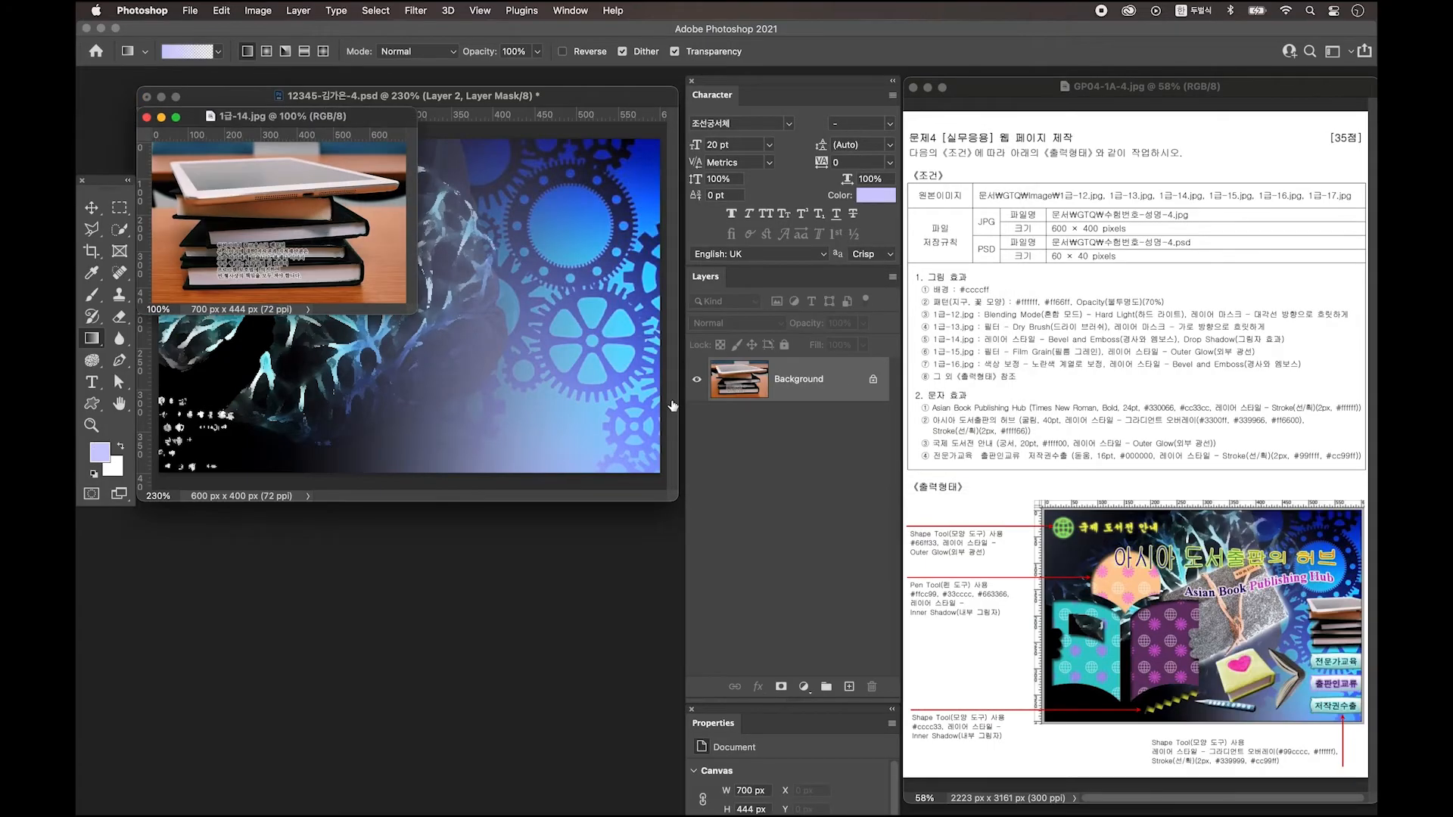
{"action": "key", "text": "super+equal"}
{"action": "left_click_drag", "start_coordinate": [371, 125], "coordinate": [381, 212]}
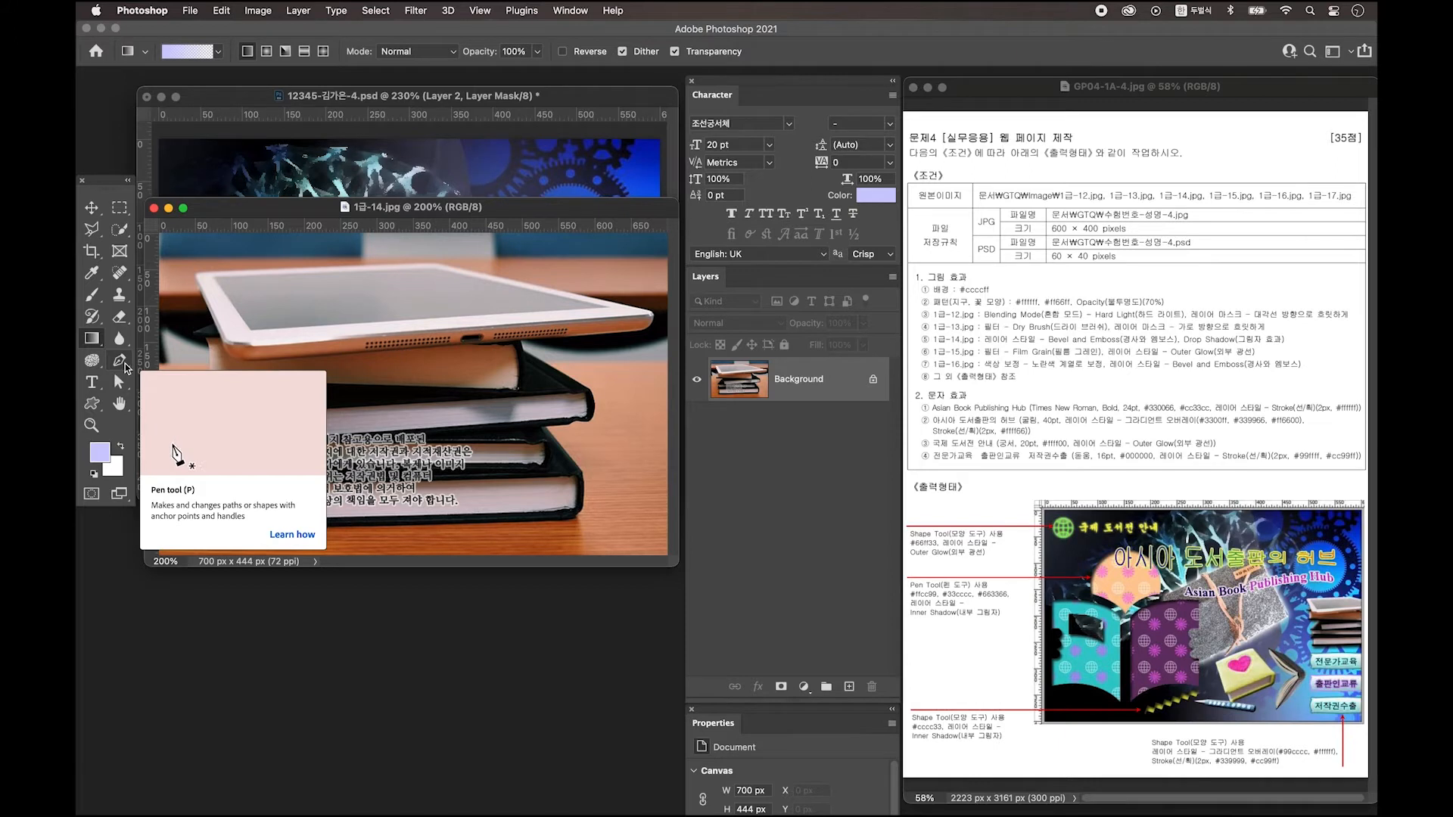
Trace a pen path across the iPad's top and down the book stack's right edge.
{"action": "left_click", "coordinate": [121, 365]}
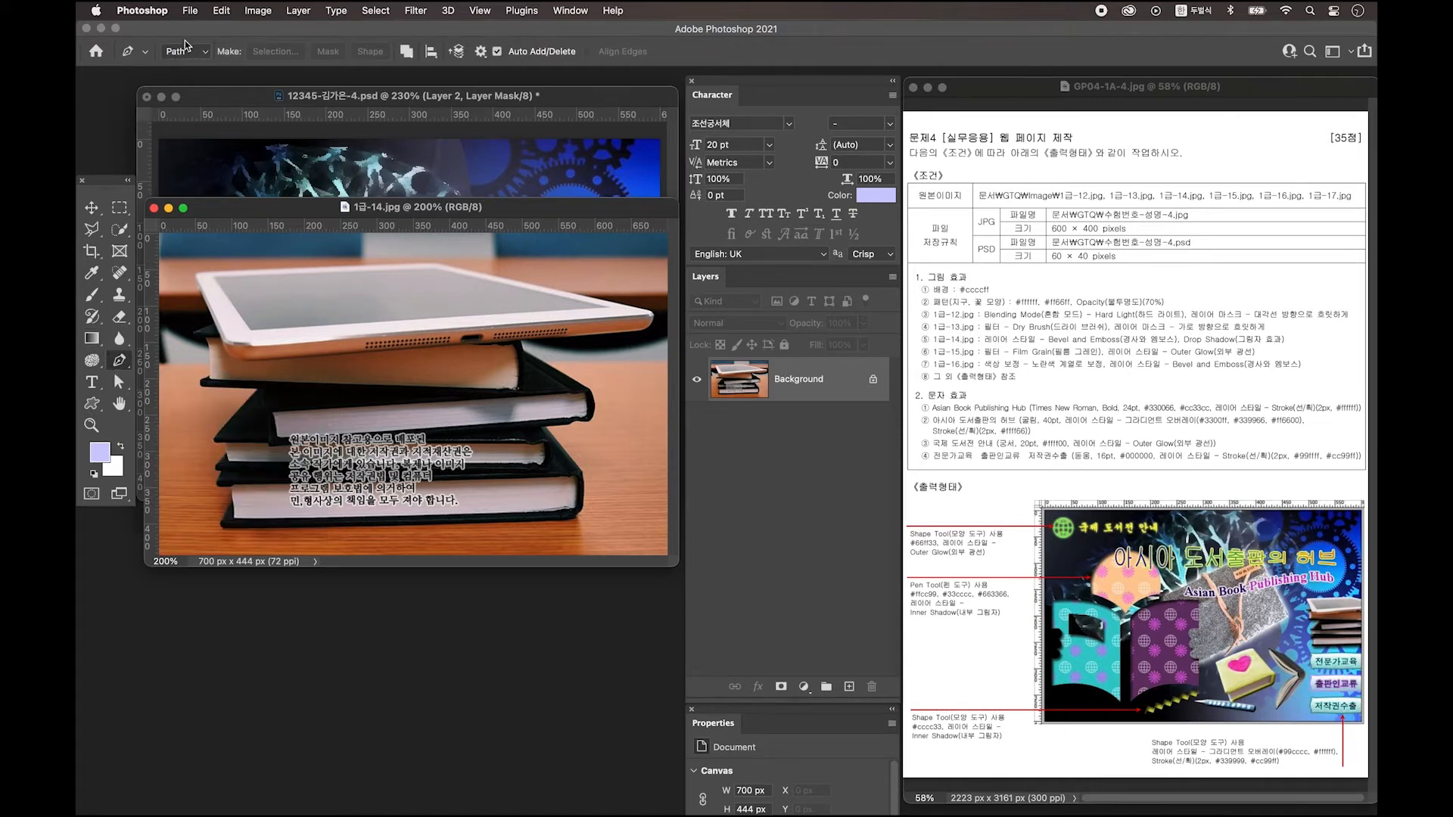
{"action": "left_click", "coordinate": [200, 285]}
{"action": "left_click", "coordinate": [209, 271]}
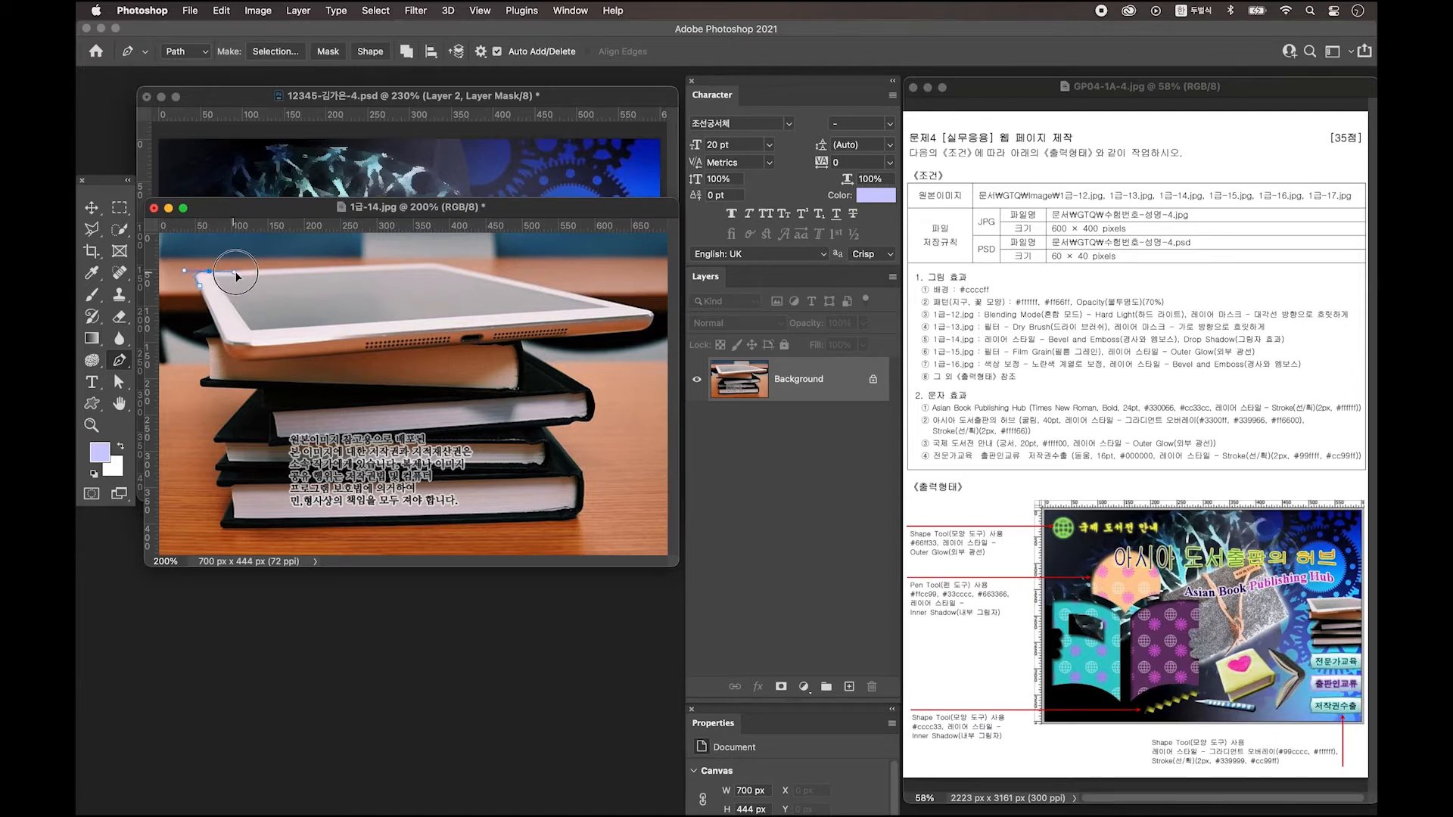
{"action": "left_click", "coordinate": [433, 261]}
{"action": "left_click", "coordinate": [650, 311]}
{"action": "left_click_drag", "start_coordinate": [637, 331], "coordinate": [598, 337]}
{"action": "left_click", "coordinate": [524, 342]}
{"action": "left_click", "coordinate": [592, 389]}
{"action": "left_click", "coordinate": [586, 418]}
{"action": "left_click", "coordinate": [578, 420]}
{"action": "left_click", "coordinate": [545, 425]}
{"action": "left_click", "coordinate": [581, 471]}
{"action": "left_click", "coordinate": [585, 507]}
Finish the path along the bottom and left edges, then copy the selection to a new layer.
{"action": "left_click", "coordinate": [571, 518]}
{"action": "left_click", "coordinate": [227, 529]}
{"action": "left_click", "coordinate": [220, 523]}
{"action": "left_click", "coordinate": [232, 495]}
{"action": "left_click", "coordinate": [219, 483]}
{"action": "left_click", "coordinate": [224, 463]}
{"action": "left_click", "coordinate": [215, 439]}
{"action": "left_click", "coordinate": [258, 389]}
{"action": "left_click", "coordinate": [207, 383]}
{"action": "left_click_drag", "start_coordinate": [210, 344], "coordinate": [195, 334]}
{"action": "left_click", "coordinate": [200, 279]}
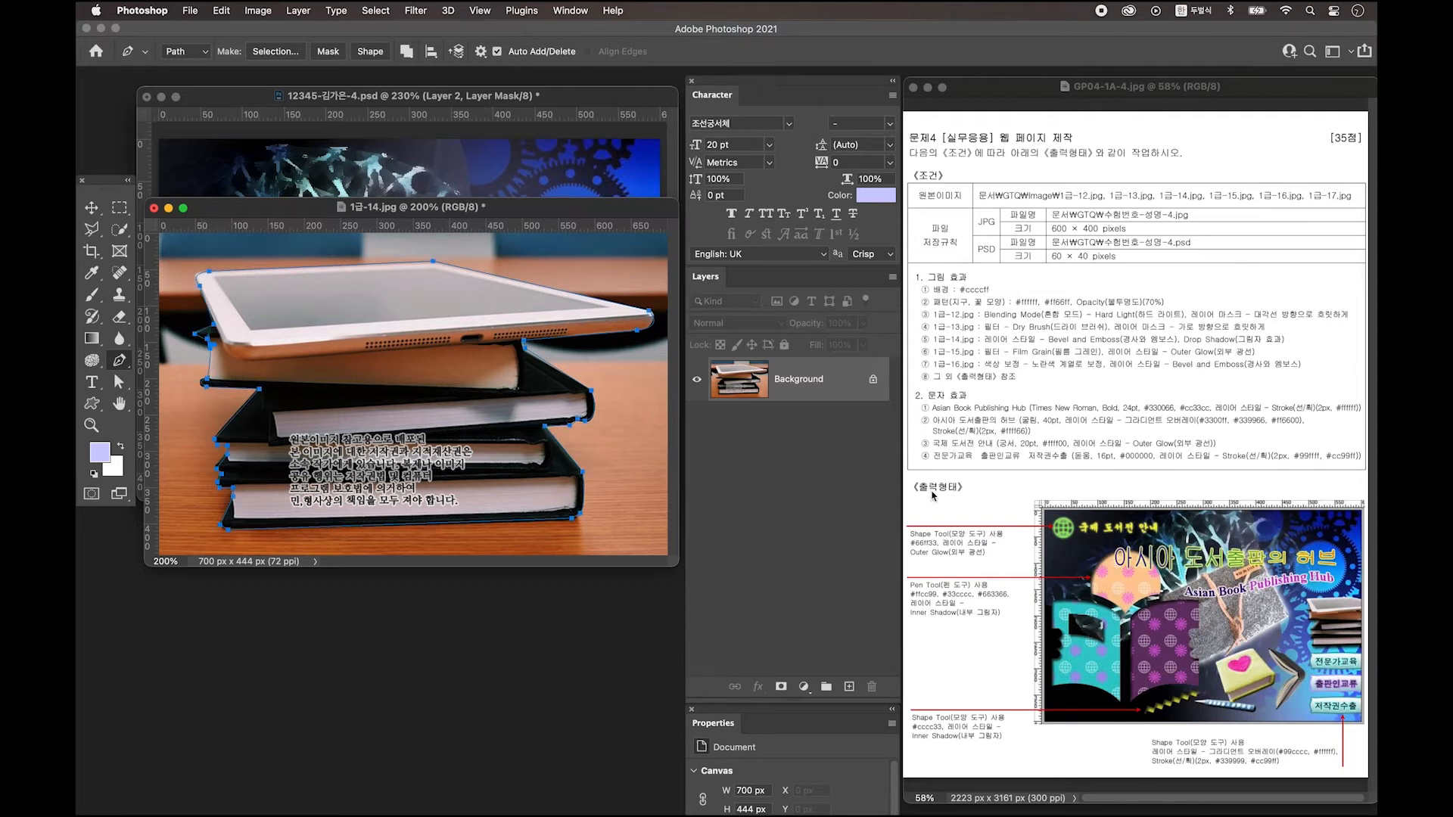
{"action": "key", "text": "ctrl+Return"}
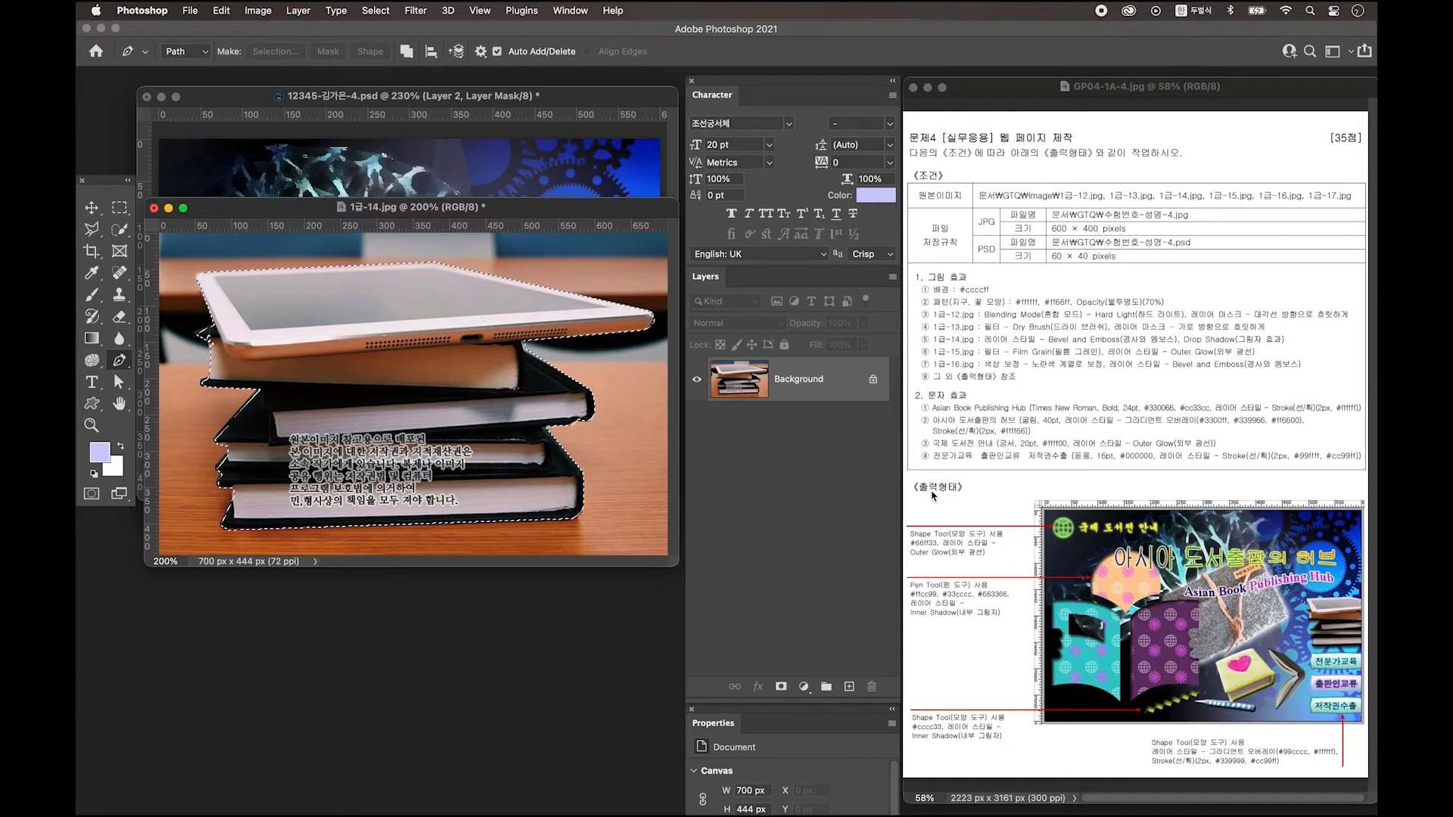
{"action": "key", "text": "ctrl+j"}
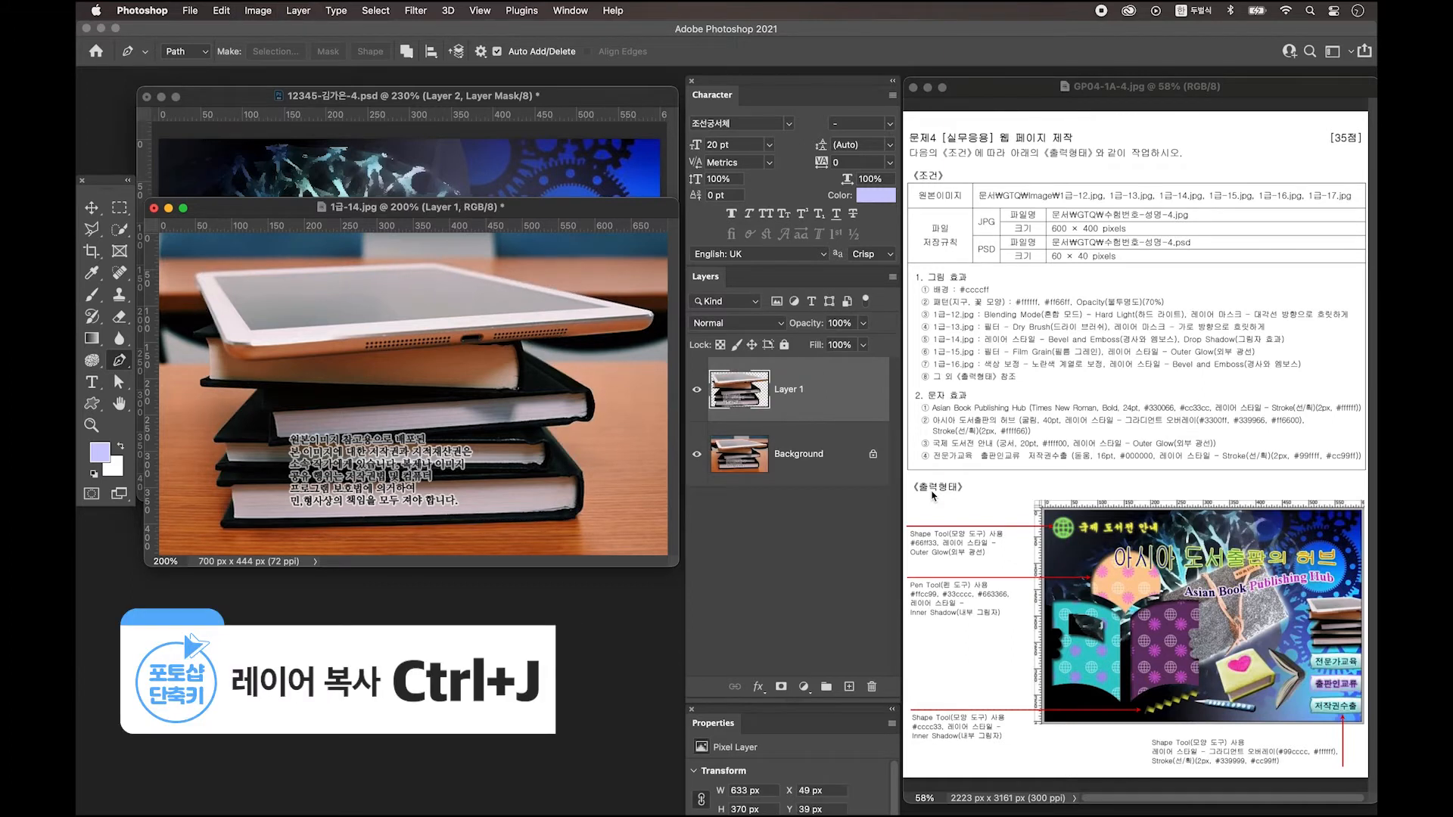
Drag the books cutout into the web page as Layer 3 and scale it to about 46% at the right.
{"action": "left_click_drag", "start_coordinate": [422, 211], "coordinate": [419, 522]}
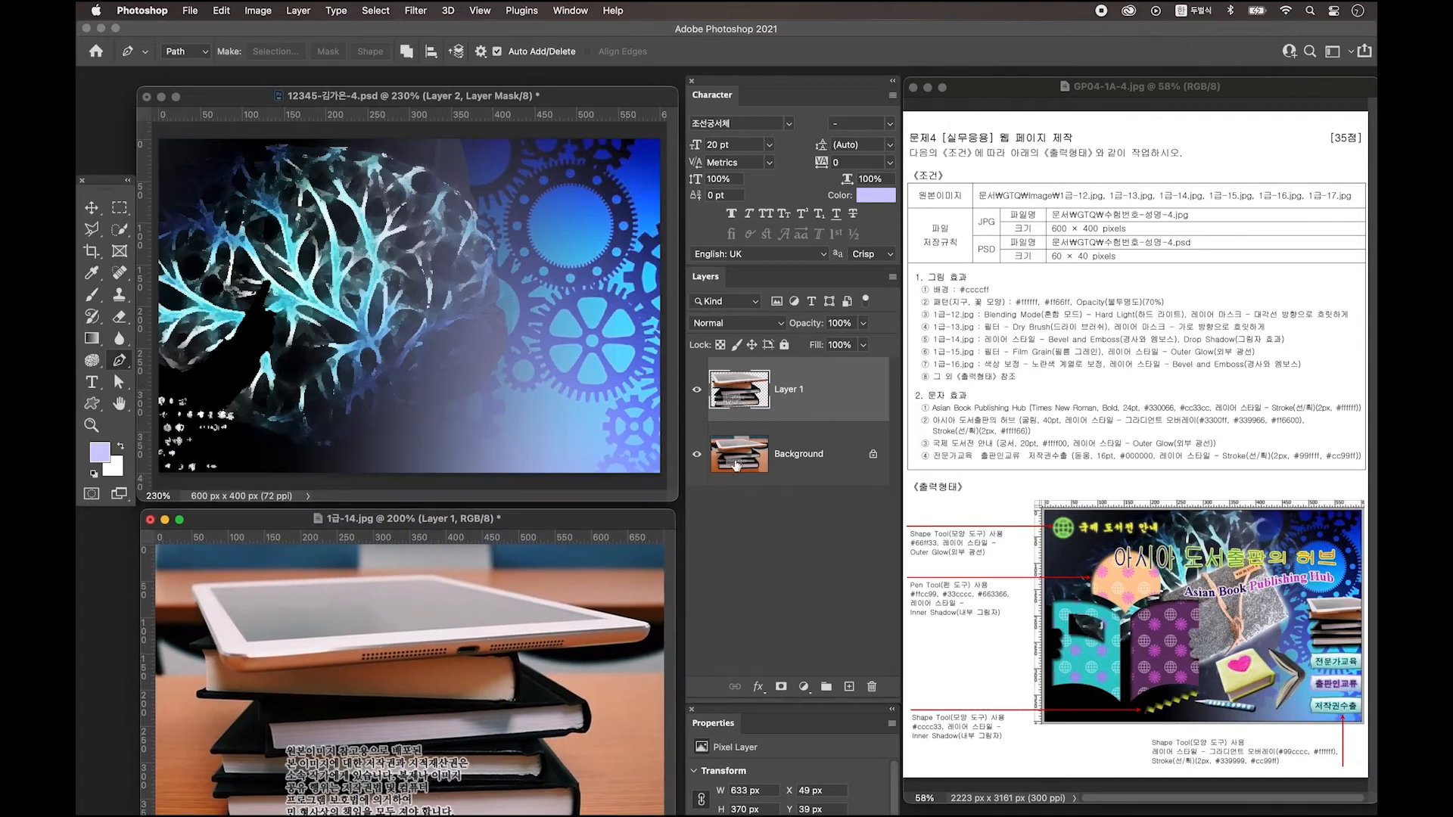
{"action": "key", "text": "v"}
{"action": "left_click_drag", "start_coordinate": [794, 401], "coordinate": [523, 310]}
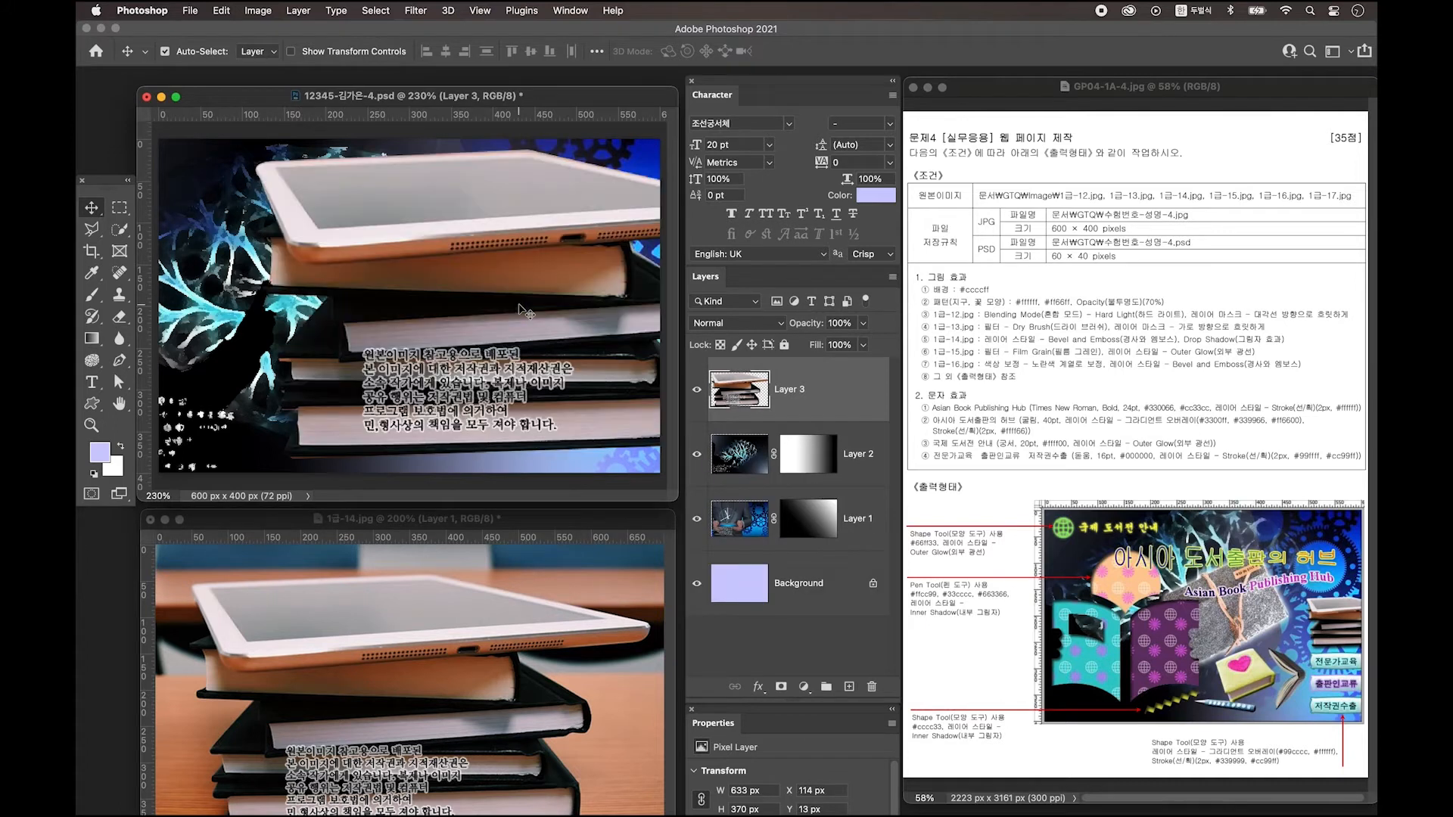
{"action": "key", "text": "ctrl+t"}
{"action": "left_click_drag", "start_coordinate": [255, 149], "coordinate": [540, 317]}
{"action": "left_click_drag", "start_coordinate": [585, 404], "coordinate": [510, 336]}
{"action": "left_click_drag", "start_coordinate": [465, 392], "coordinate": [530, 362]}
{"action": "key", "text": "Return"}
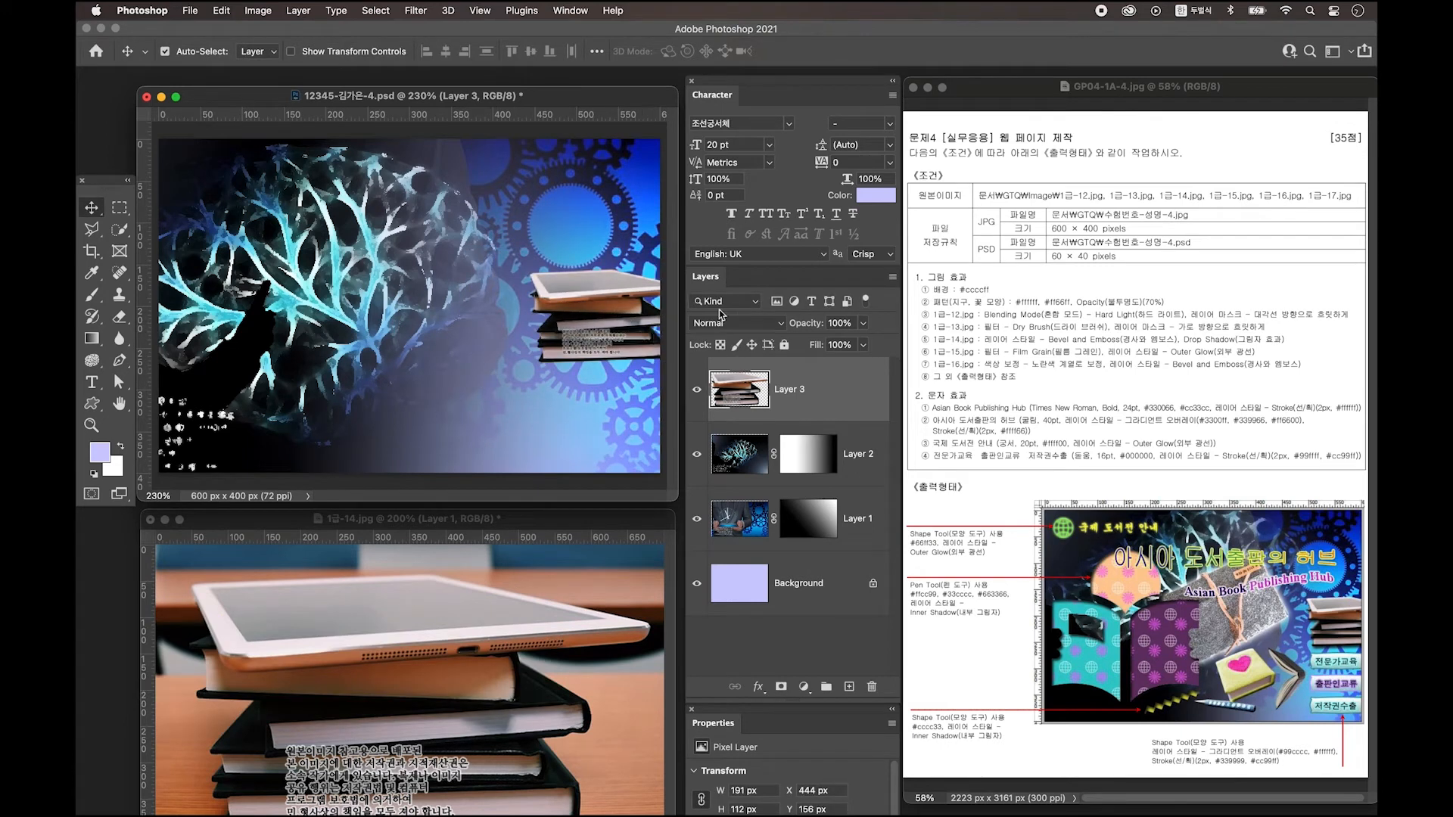
Add Bevel & Emboss and Drop Shadow layer styles to the books on Layer 3.
{"action": "double_click", "coordinate": [853, 386]}
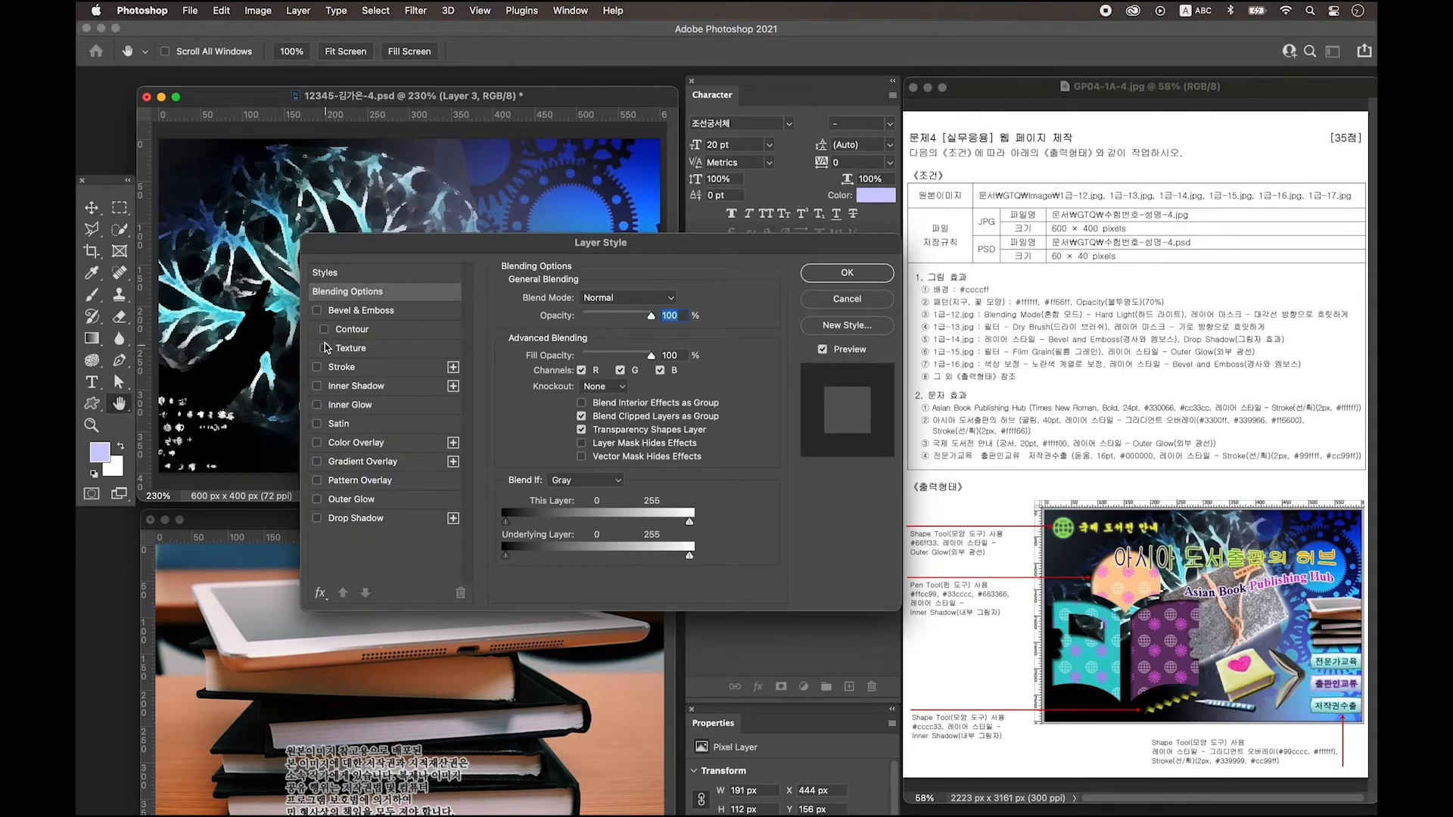
{"action": "left_click", "coordinate": [355, 312]}
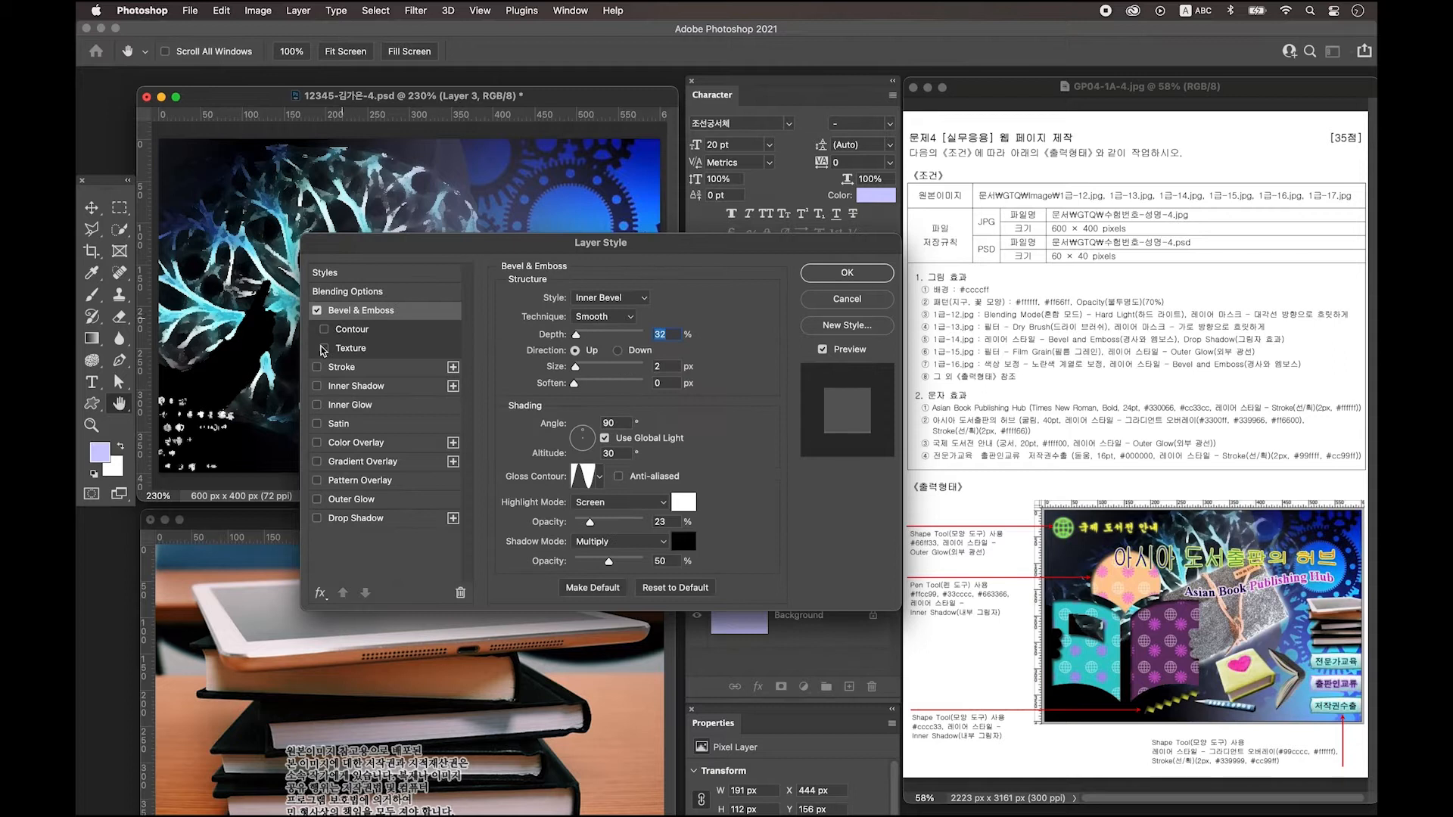
{"action": "left_click", "coordinate": [392, 522]}
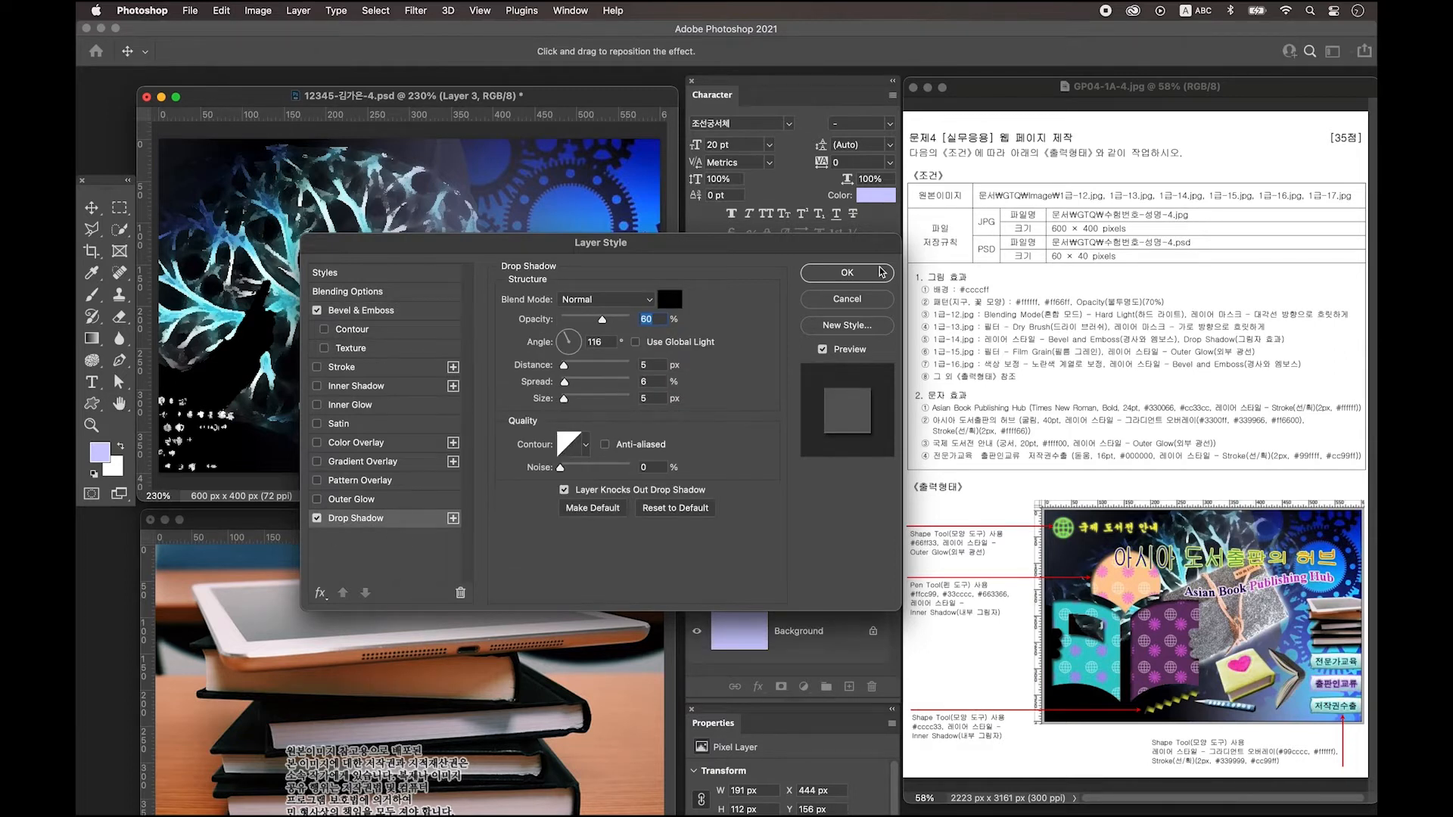
{"action": "left_click", "coordinate": [859, 275]}
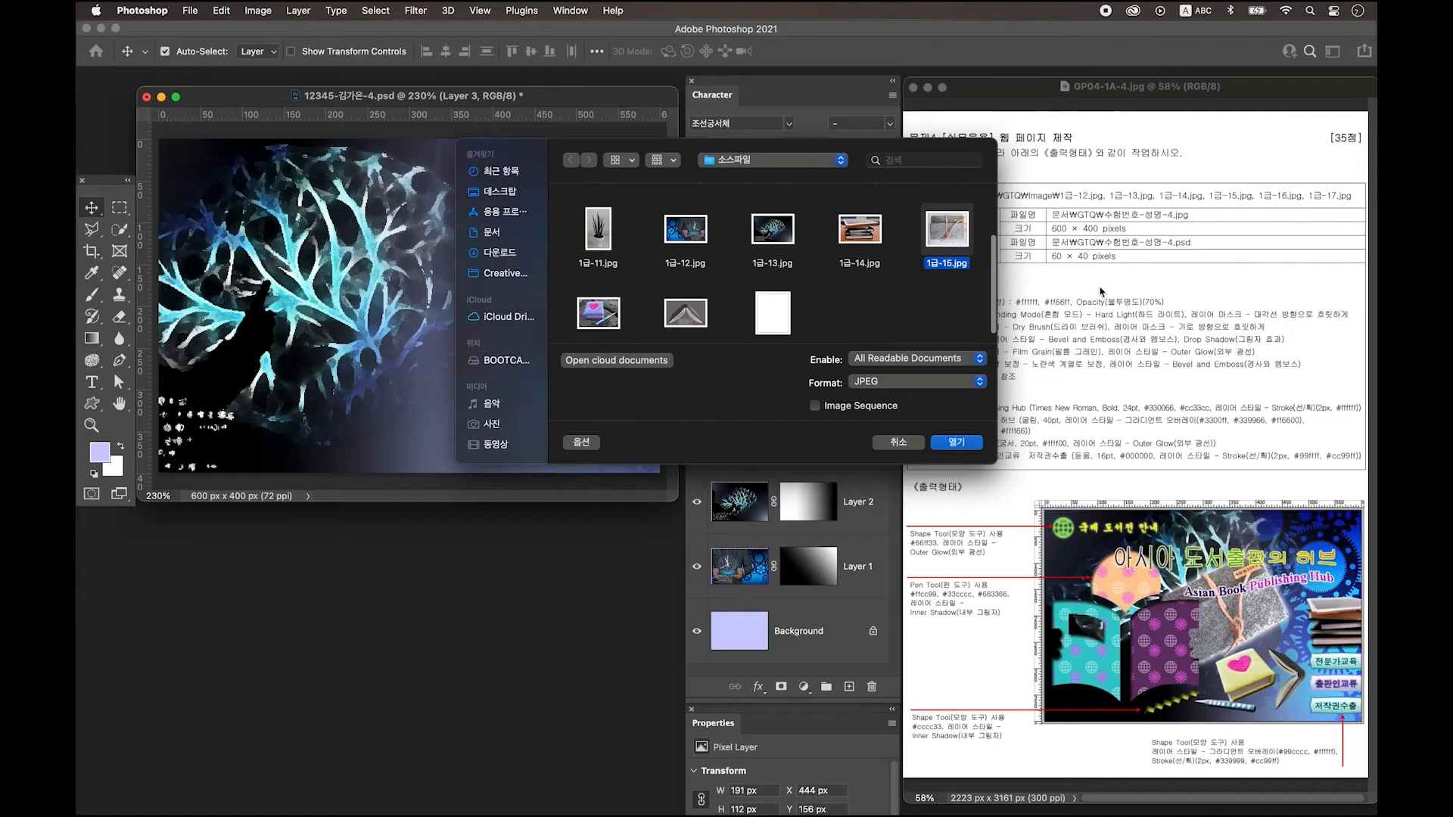
Open 1급-15.jpg and trace a pen path along the felt case's left, top and right edges.
{"action": "left_click", "coordinate": [957, 443]}
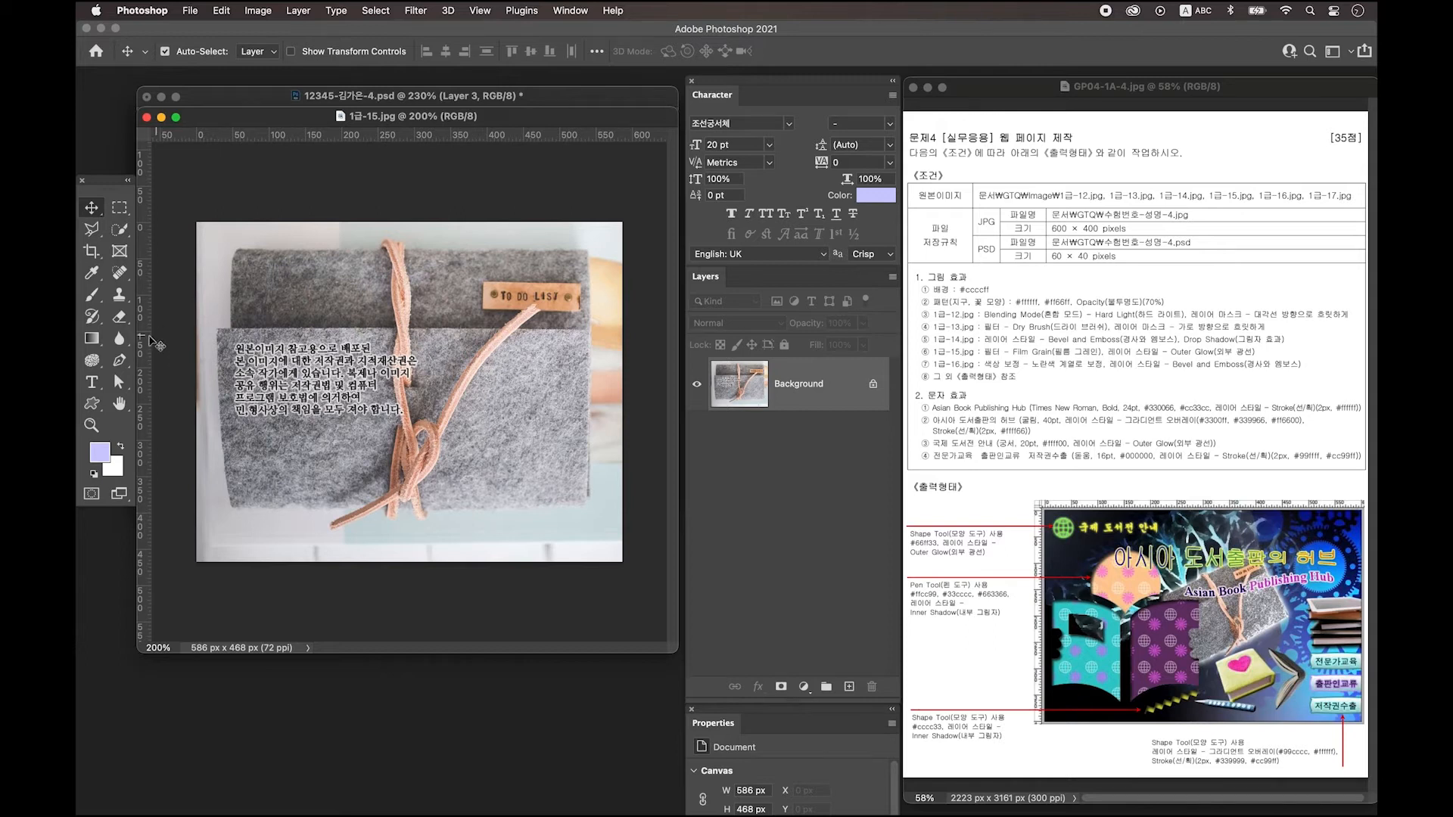
{"action": "left_click", "coordinate": [119, 361]}
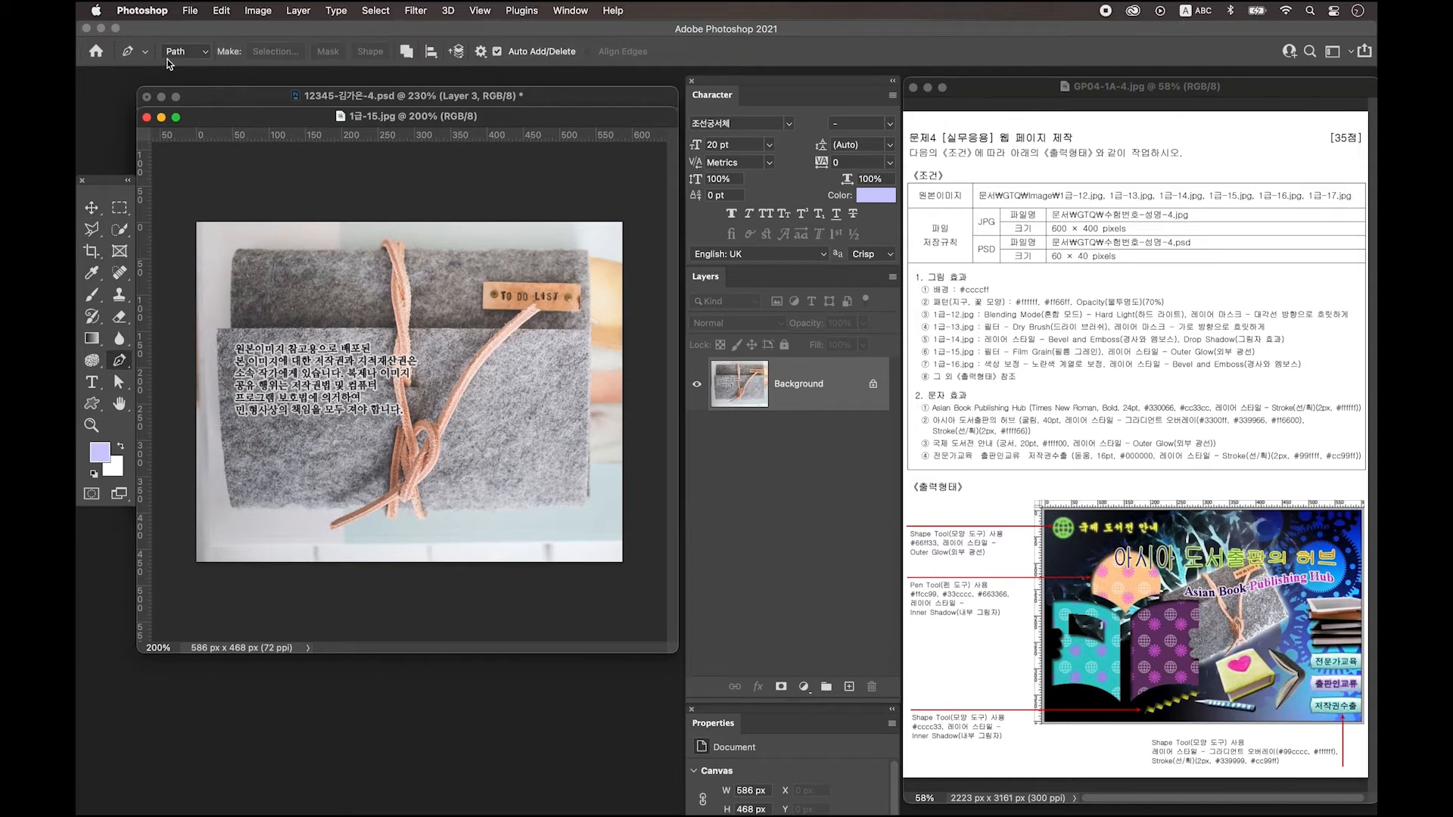
{"action": "left_click", "coordinate": [231, 331]}
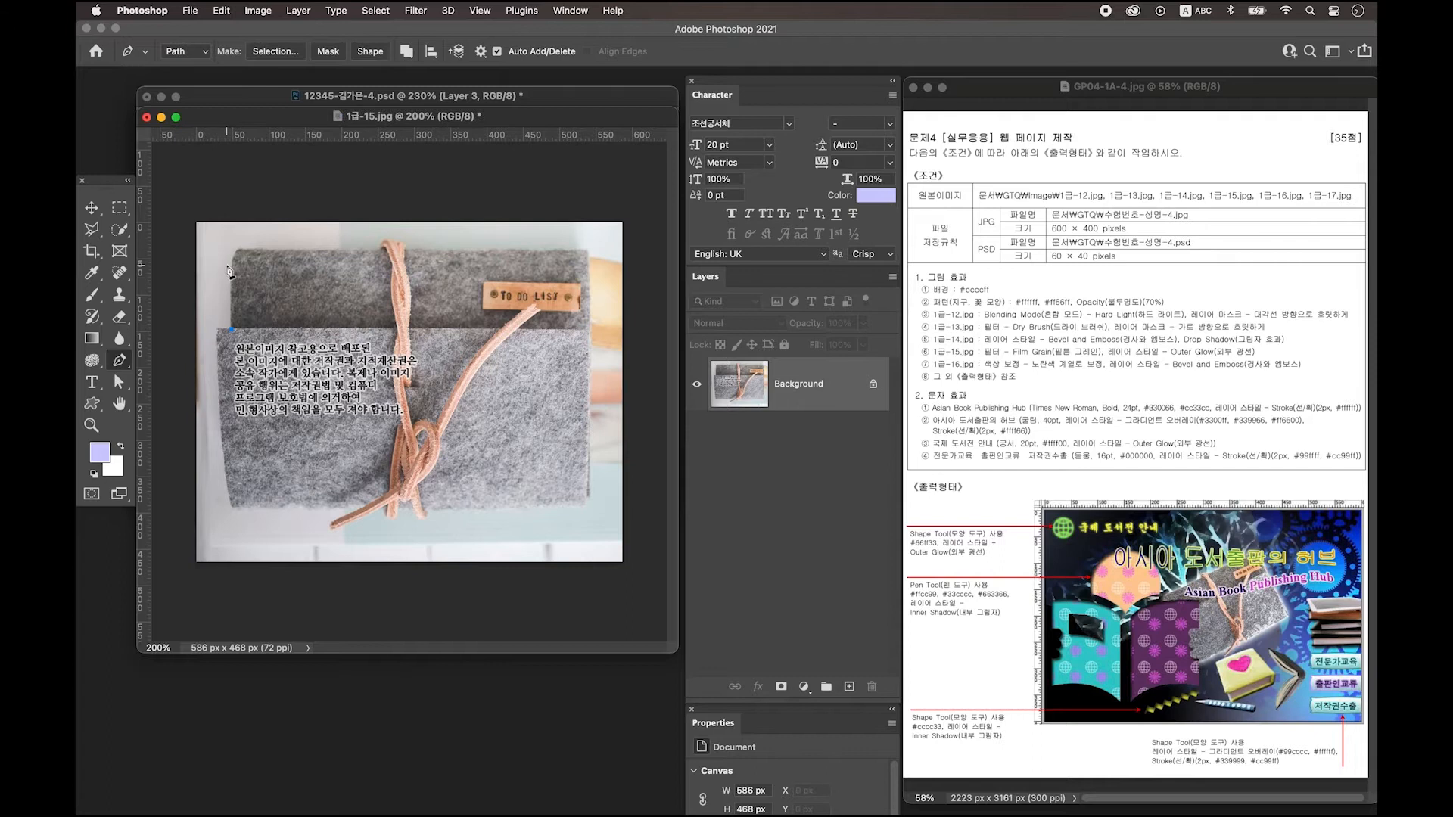
{"action": "left_click", "coordinate": [231, 267]}
{"action": "left_click_drag", "start_coordinate": [250, 249], "coordinate": [271, 251]}
{"action": "left_click", "coordinate": [385, 241]}
{"action": "left_click", "coordinate": [408, 245]}
{"action": "left_click", "coordinate": [586, 249]}
{"action": "left_click", "coordinate": [590, 335]}
{"action": "left_click", "coordinate": [591, 495]}
Complete the outline around the bottom knot and left side, then copy the case to a new layer.
{"action": "left_click", "coordinate": [577, 507]}
{"action": "left_click_drag", "start_coordinate": [428, 511], "coordinate": [427, 520]}
{"action": "left_click", "coordinate": [418, 512]}
{"action": "left_click", "coordinate": [392, 519]}
{"action": "left_click", "coordinate": [366, 506]}
{"action": "left_click", "coordinate": [332, 522]}
{"action": "left_click", "coordinate": [237, 509]}
{"action": "left_click", "coordinate": [220, 503]}
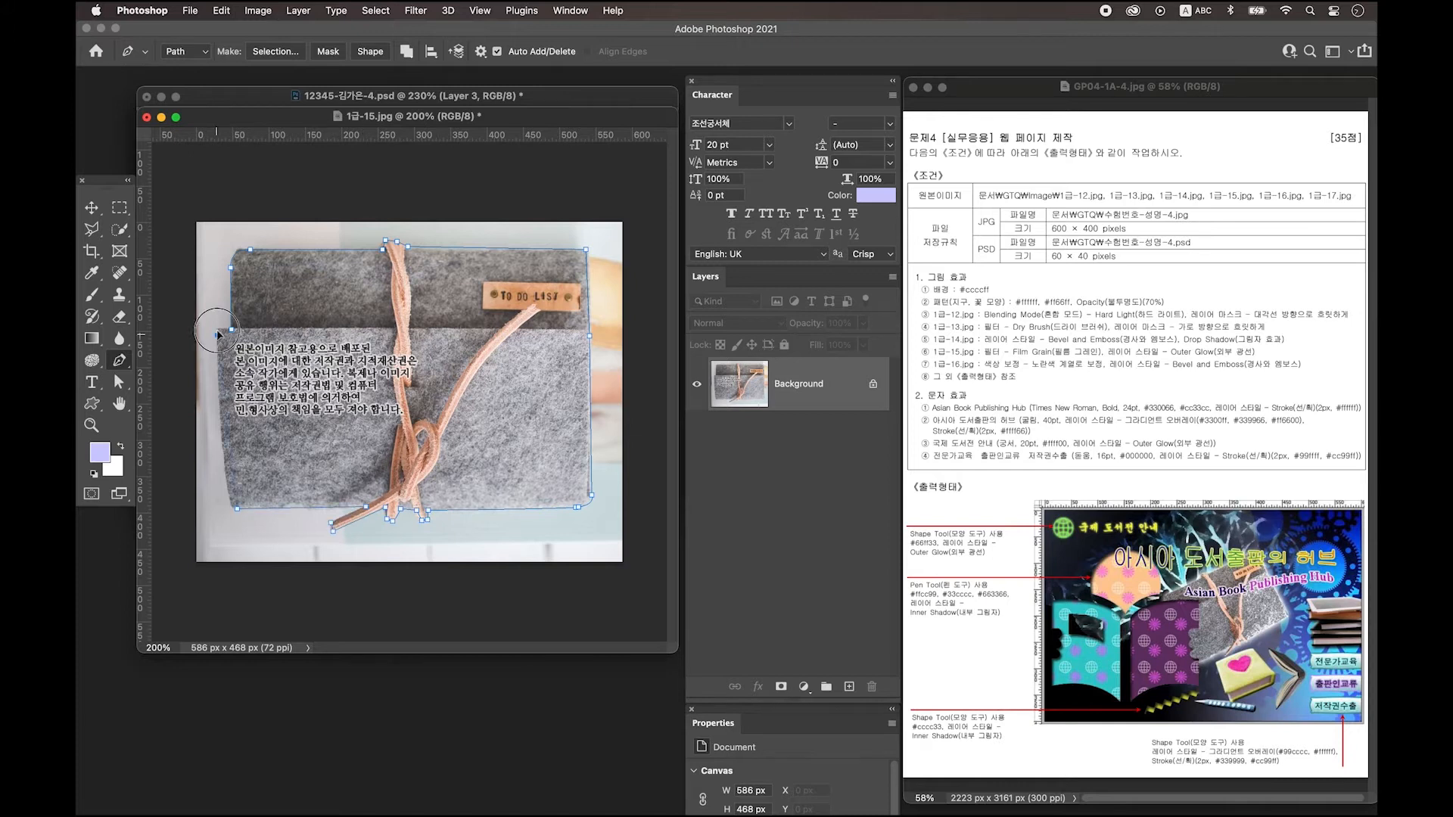
{"action": "left_click", "coordinate": [217, 332]}
{"action": "key", "text": "ctrl+Return"}
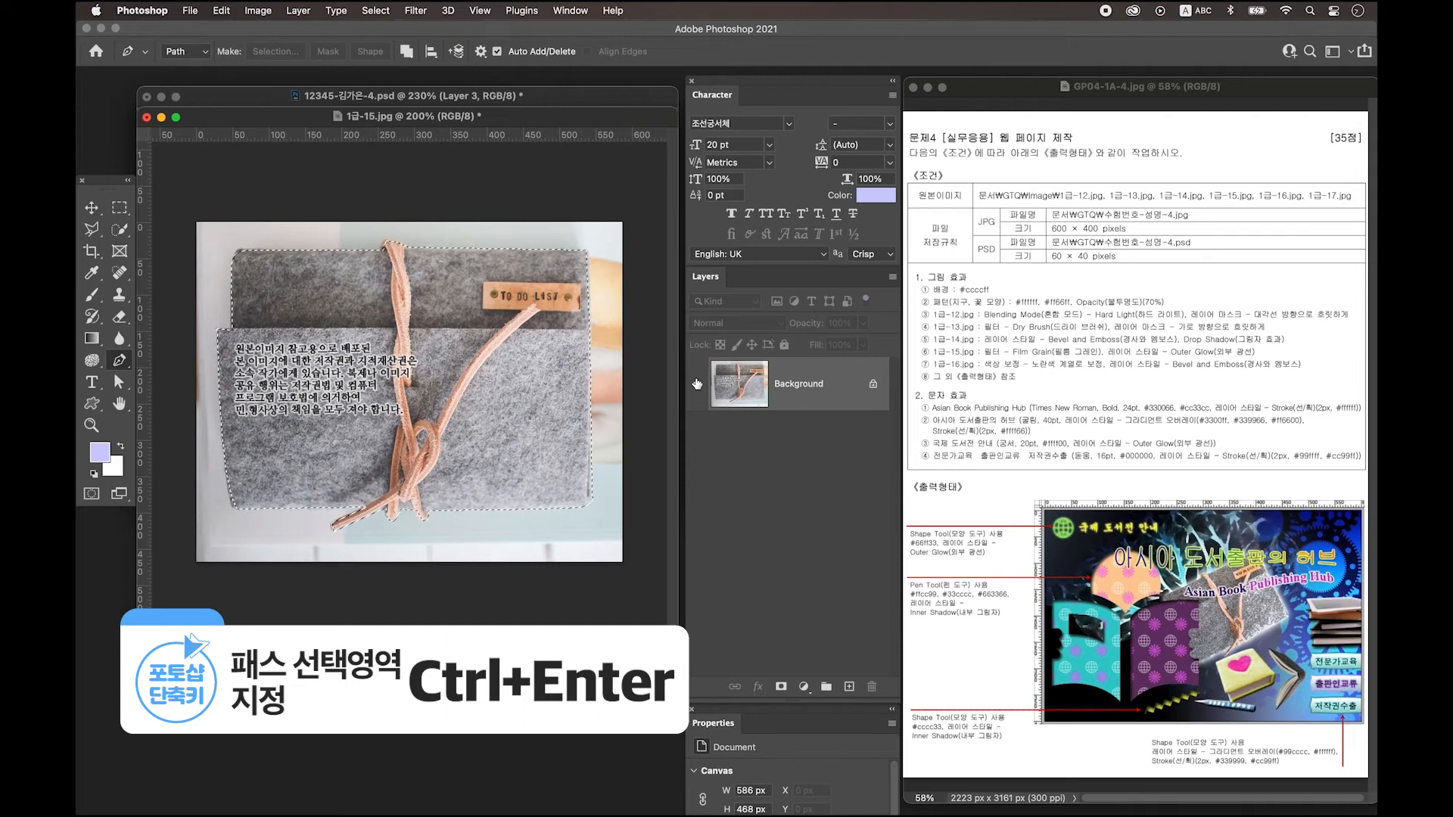
{"action": "key", "text": "ctrl+j"}
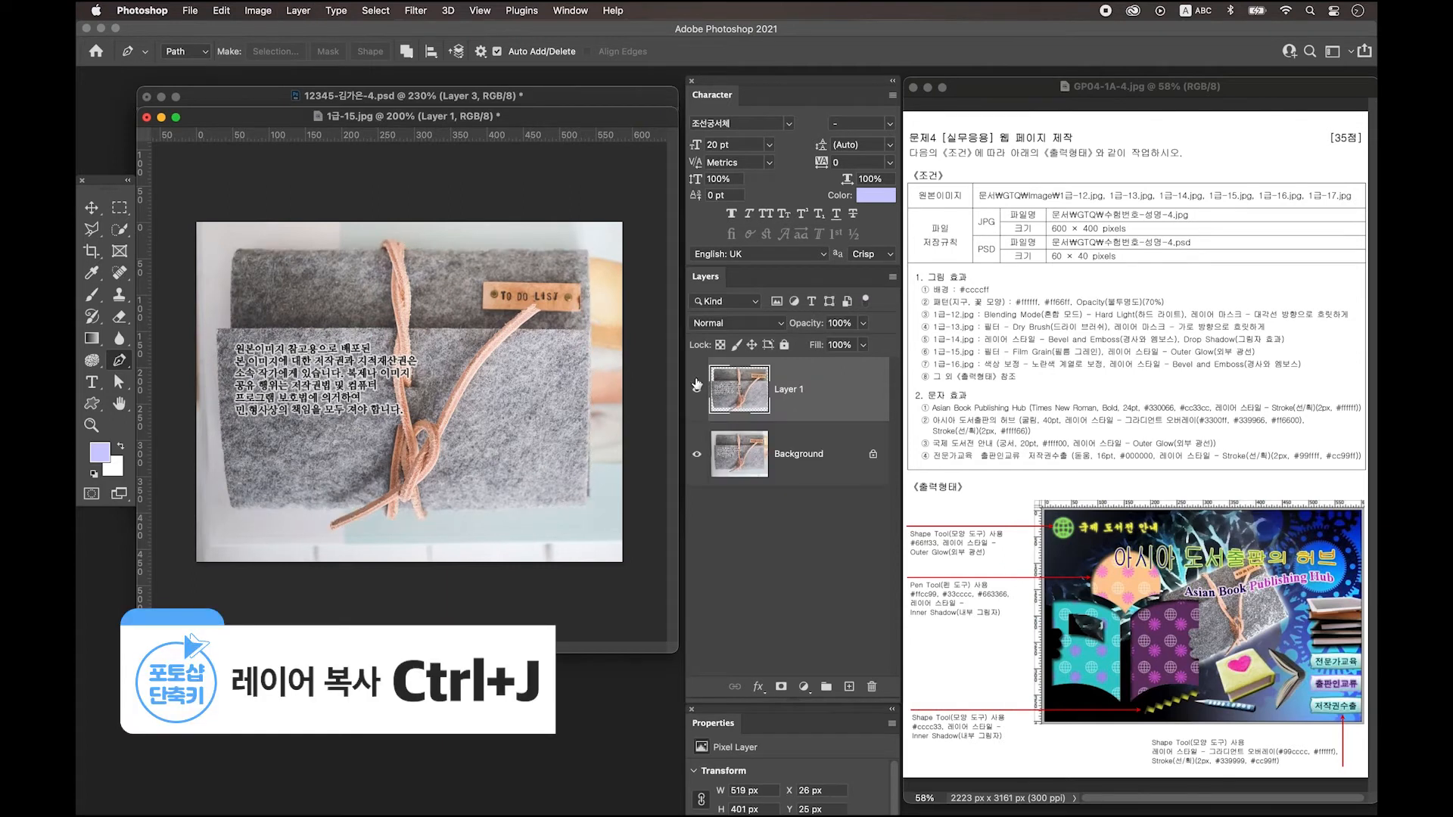
Drag the felt case into the page as Layer 4, scale it to about 43% and rotate it 17° counter-clockwise.
{"action": "left_click_drag", "start_coordinate": [550, 121], "coordinate": [522, 499]}
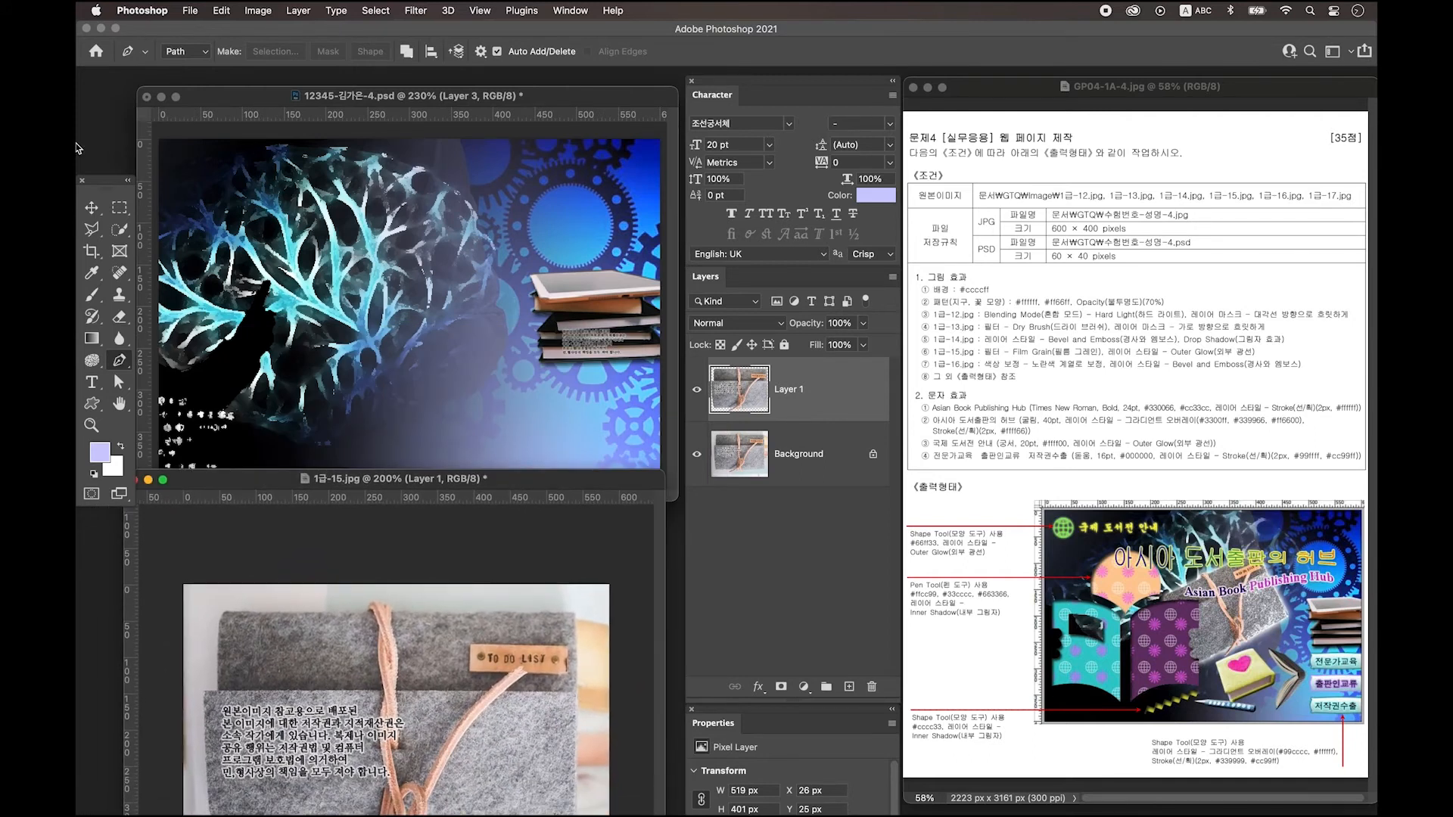
{"action": "left_click", "coordinate": [92, 203]}
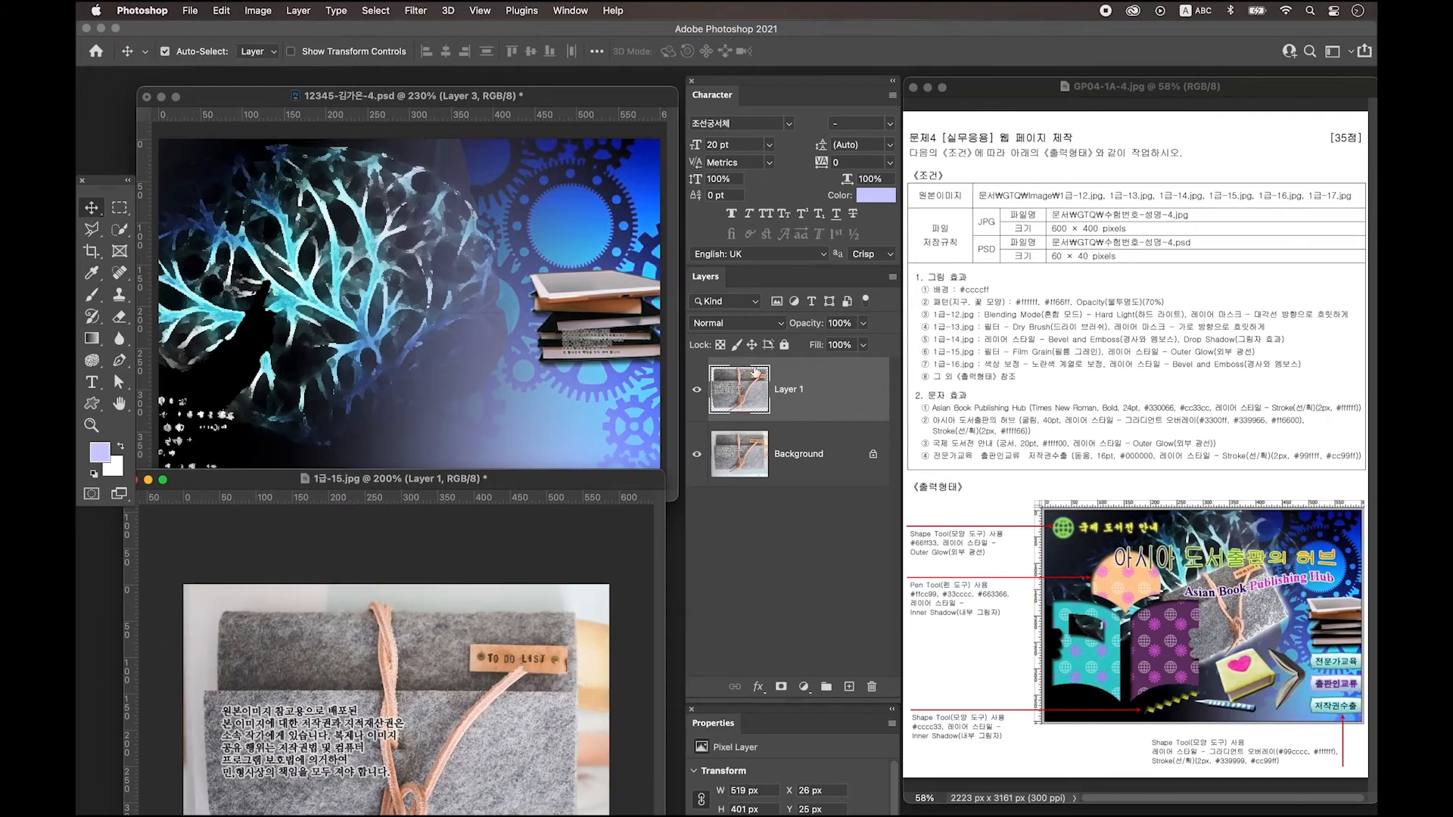
{"action": "left_click_drag", "start_coordinate": [799, 398], "coordinate": [502, 350]}
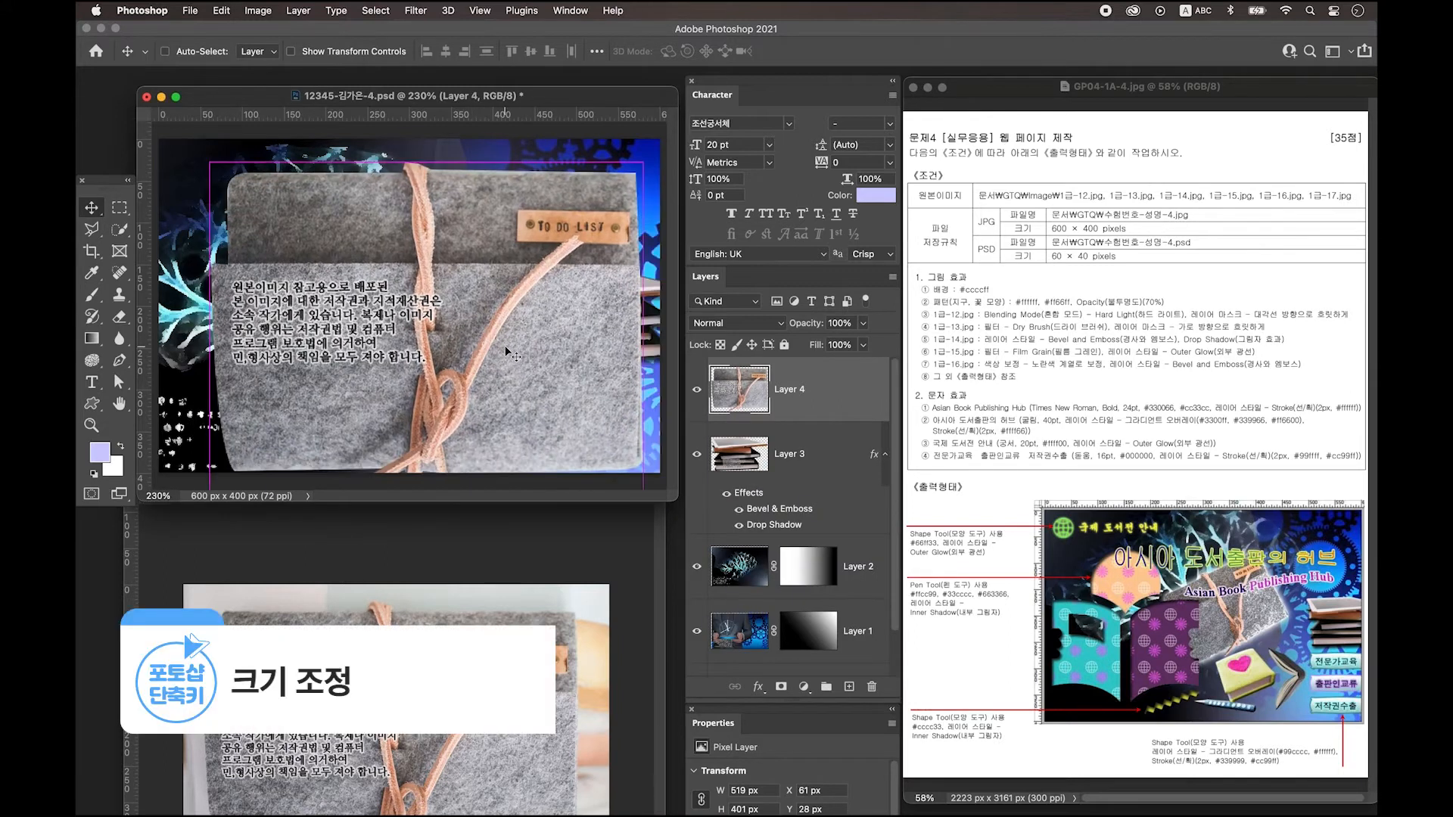
{"action": "key", "text": "ctrl+t"}
{"action": "left_click_drag", "start_coordinate": [647, 170], "coordinate": [397, 352]}
{"action": "left_click_drag", "start_coordinate": [358, 451], "coordinate": [484, 343]}
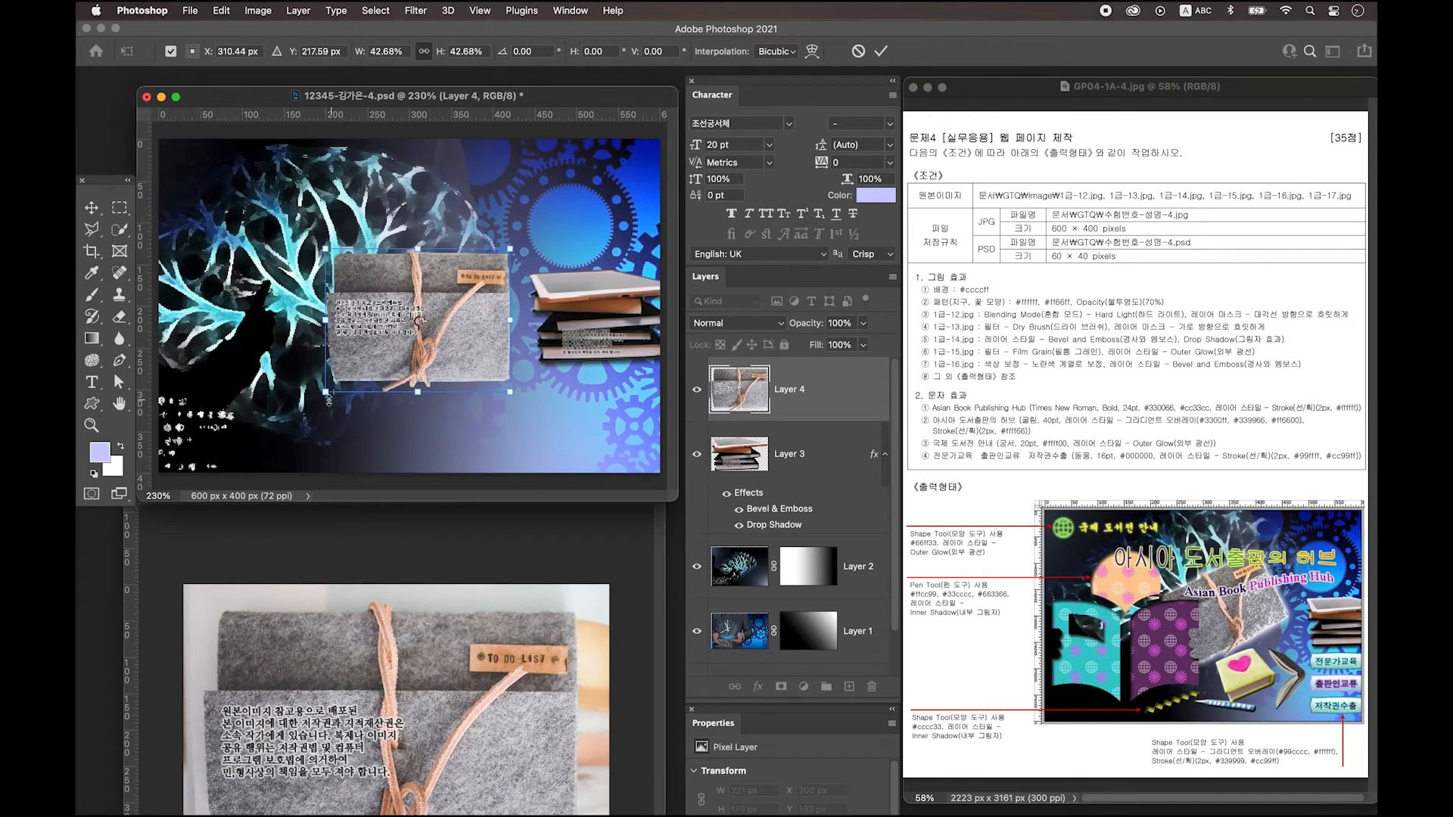
{"action": "left_click_drag", "start_coordinate": [520, 401], "coordinate": [539, 369]}
{"action": "key", "text": "Return"}
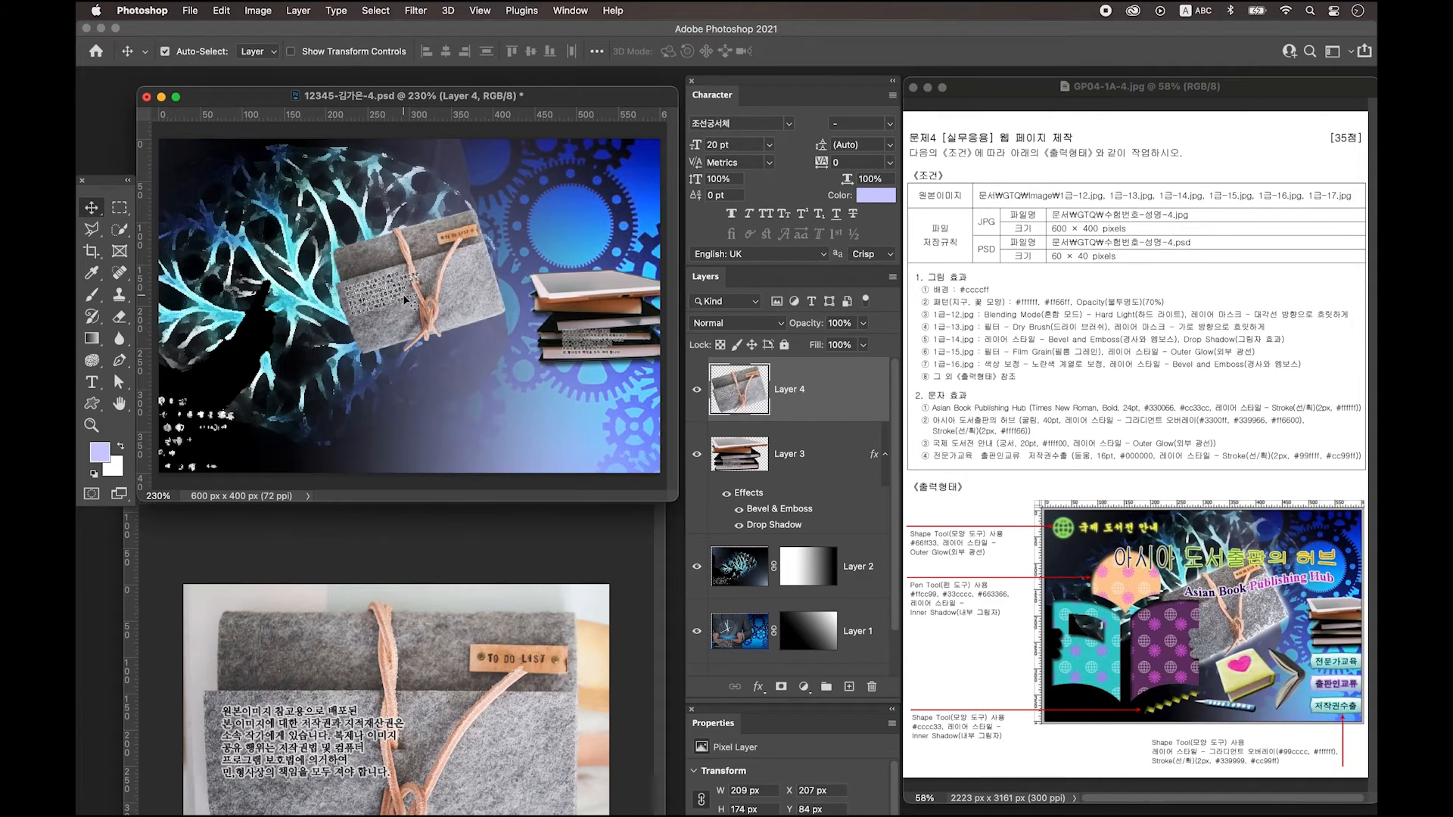
Apply the Film Grain filter from the Filter Gallery to the felt book.
{"action": "left_click", "coordinate": [415, 10]}
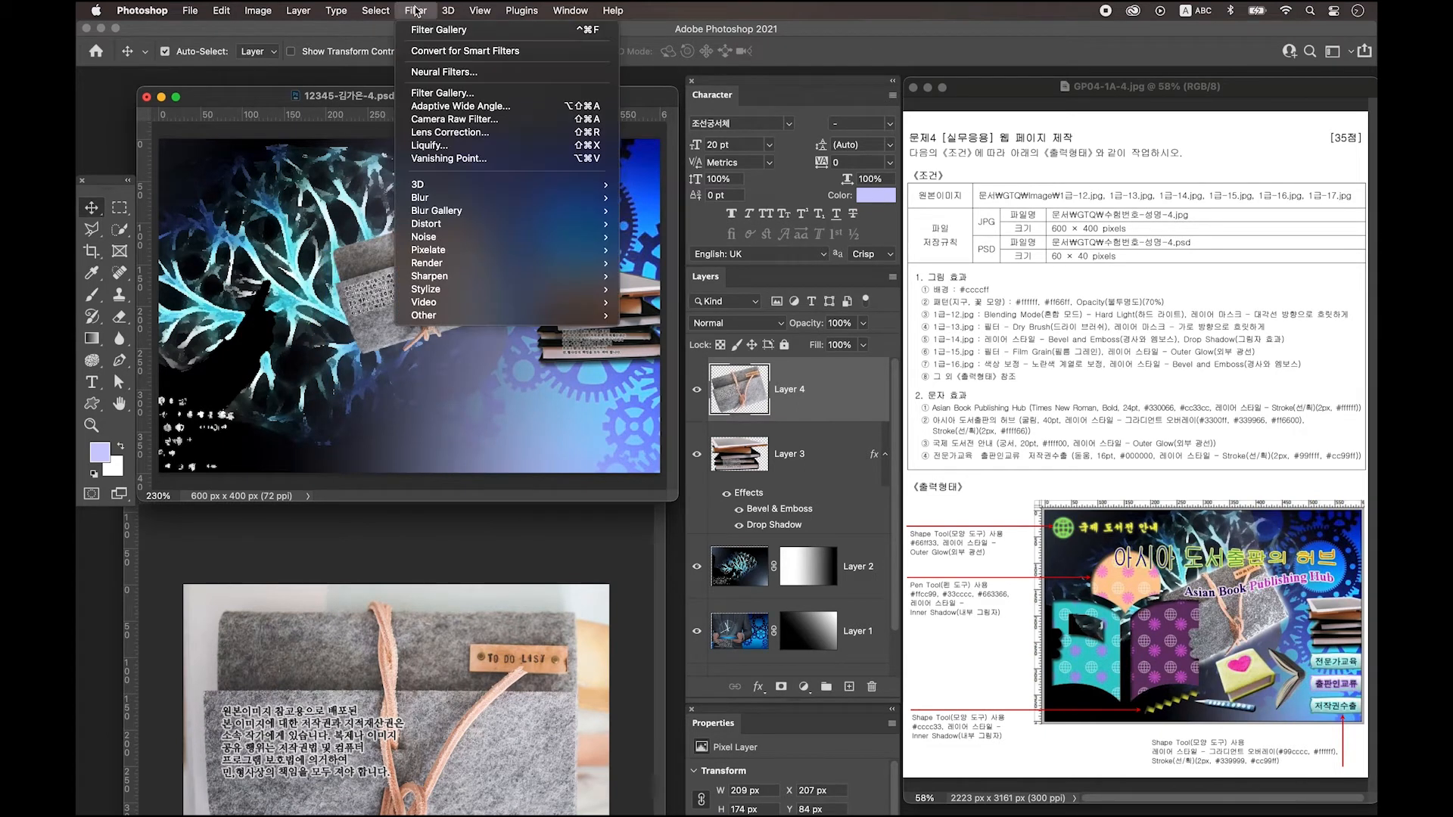
{"action": "left_click", "coordinate": [461, 95]}
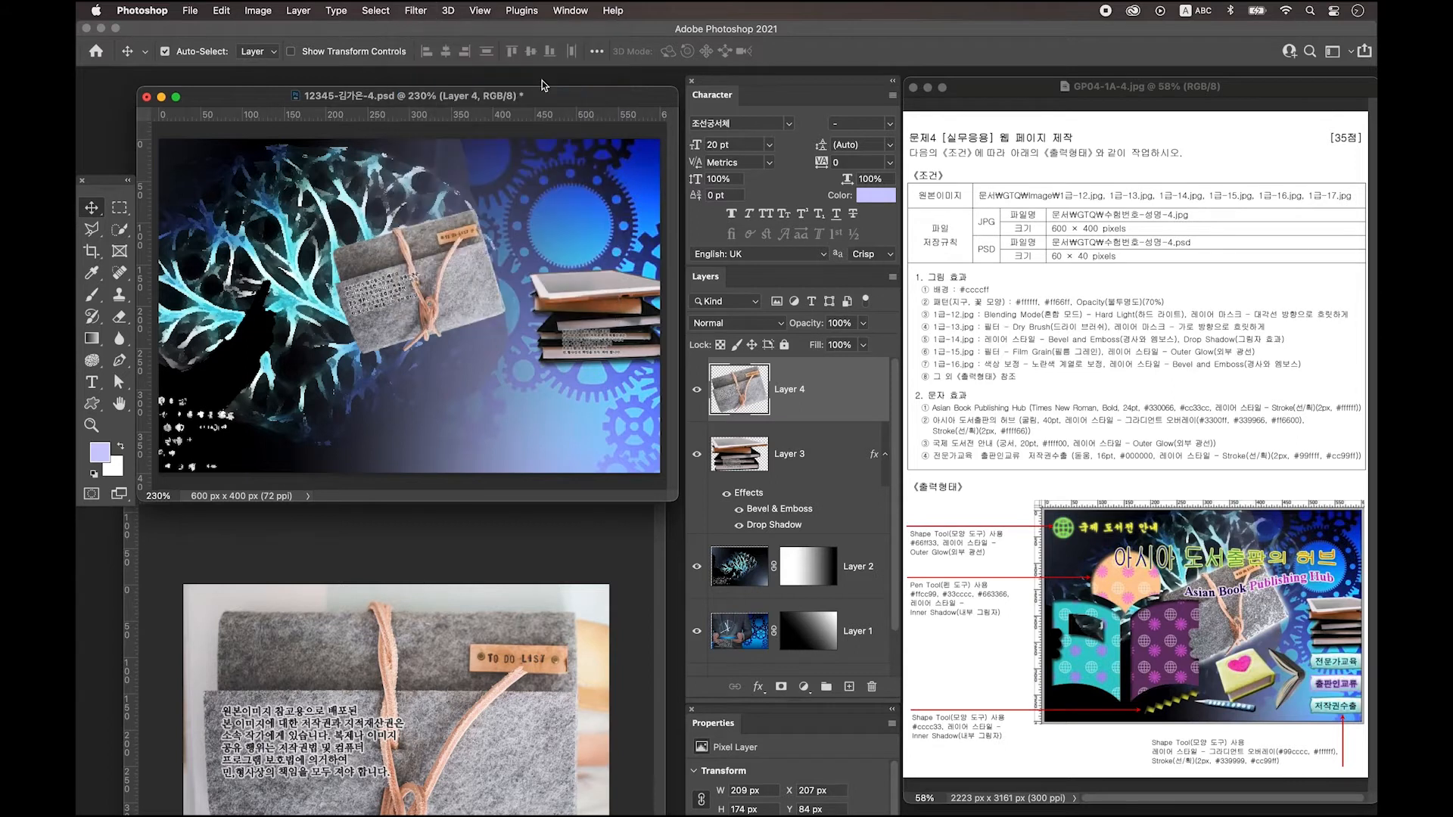
{"action": "left_click", "coordinate": [1248, 139]}
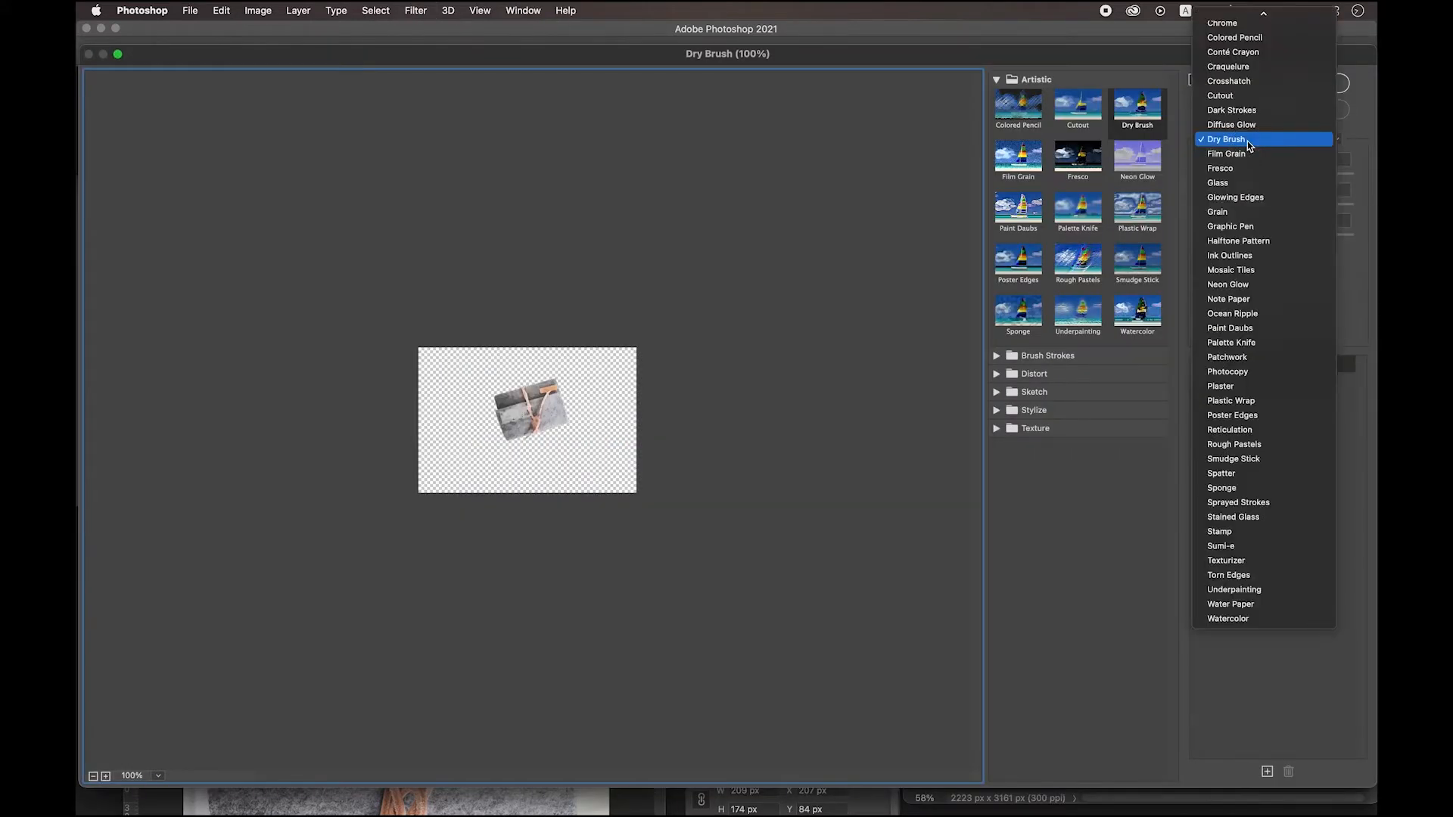
{"action": "left_click", "coordinate": [1247, 154]}
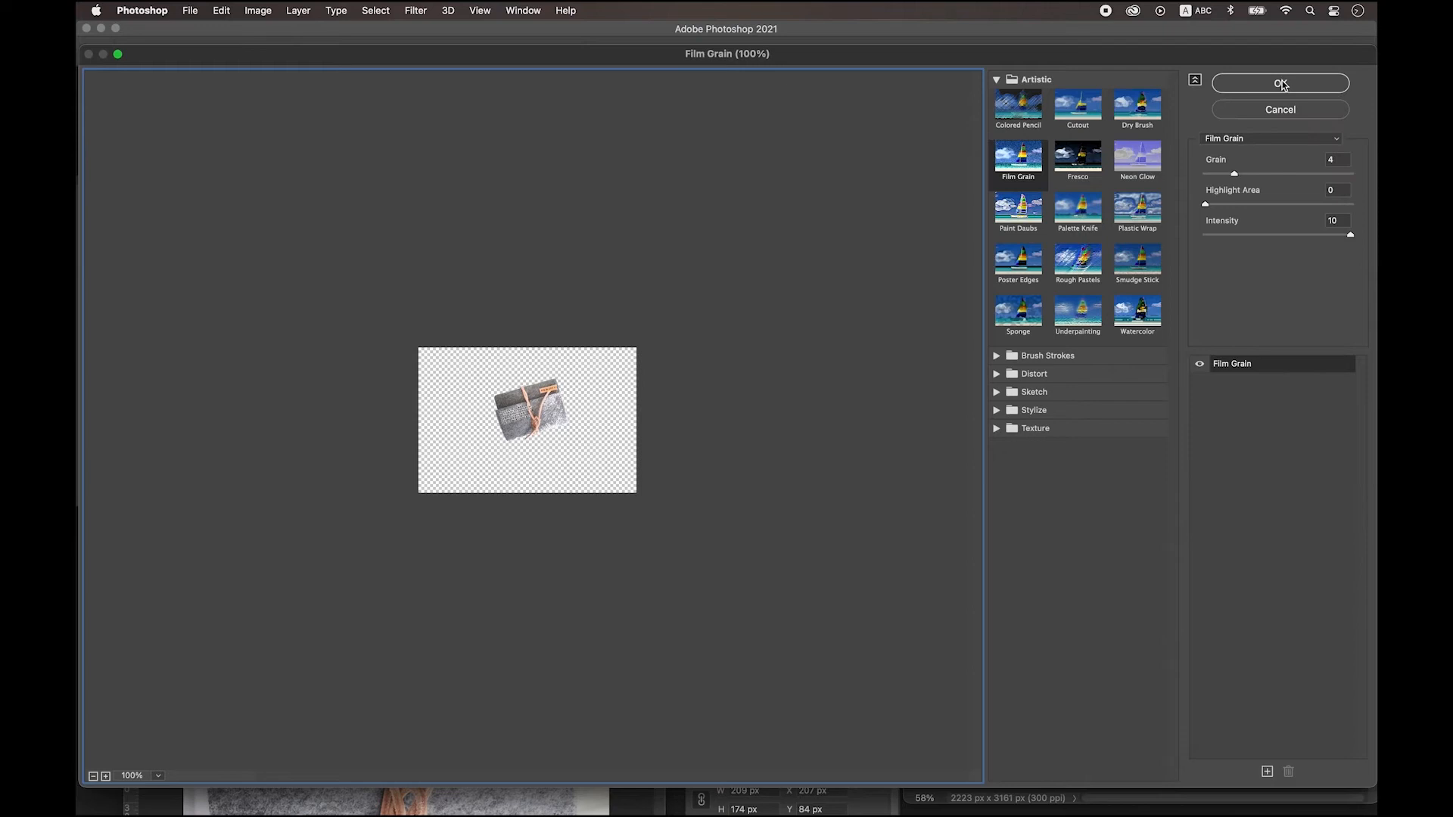
{"action": "left_click", "coordinate": [1280, 85]}
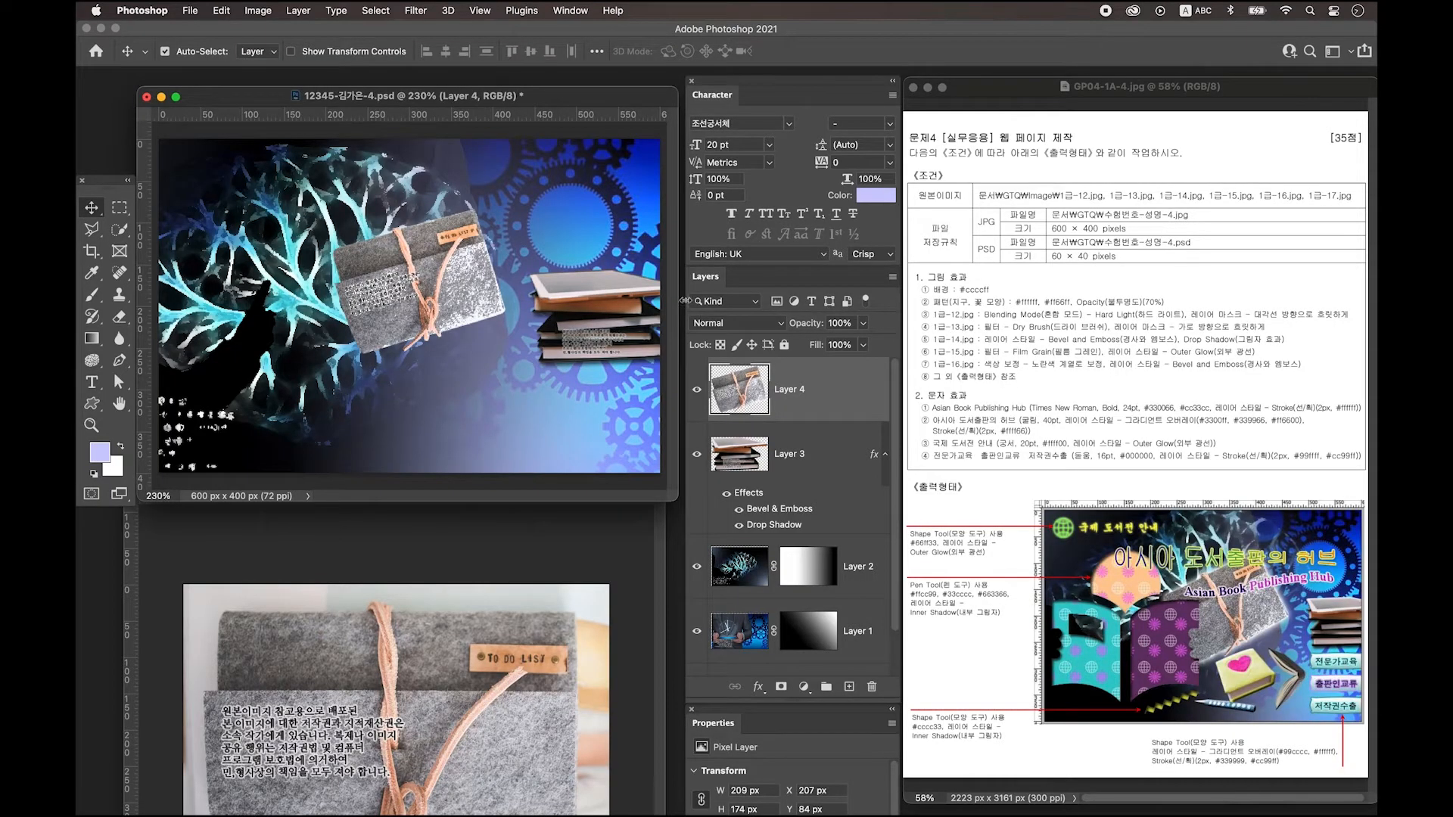
Add an Outer Glow layer style to the felt book.
{"action": "double_click", "coordinate": [850, 391]}
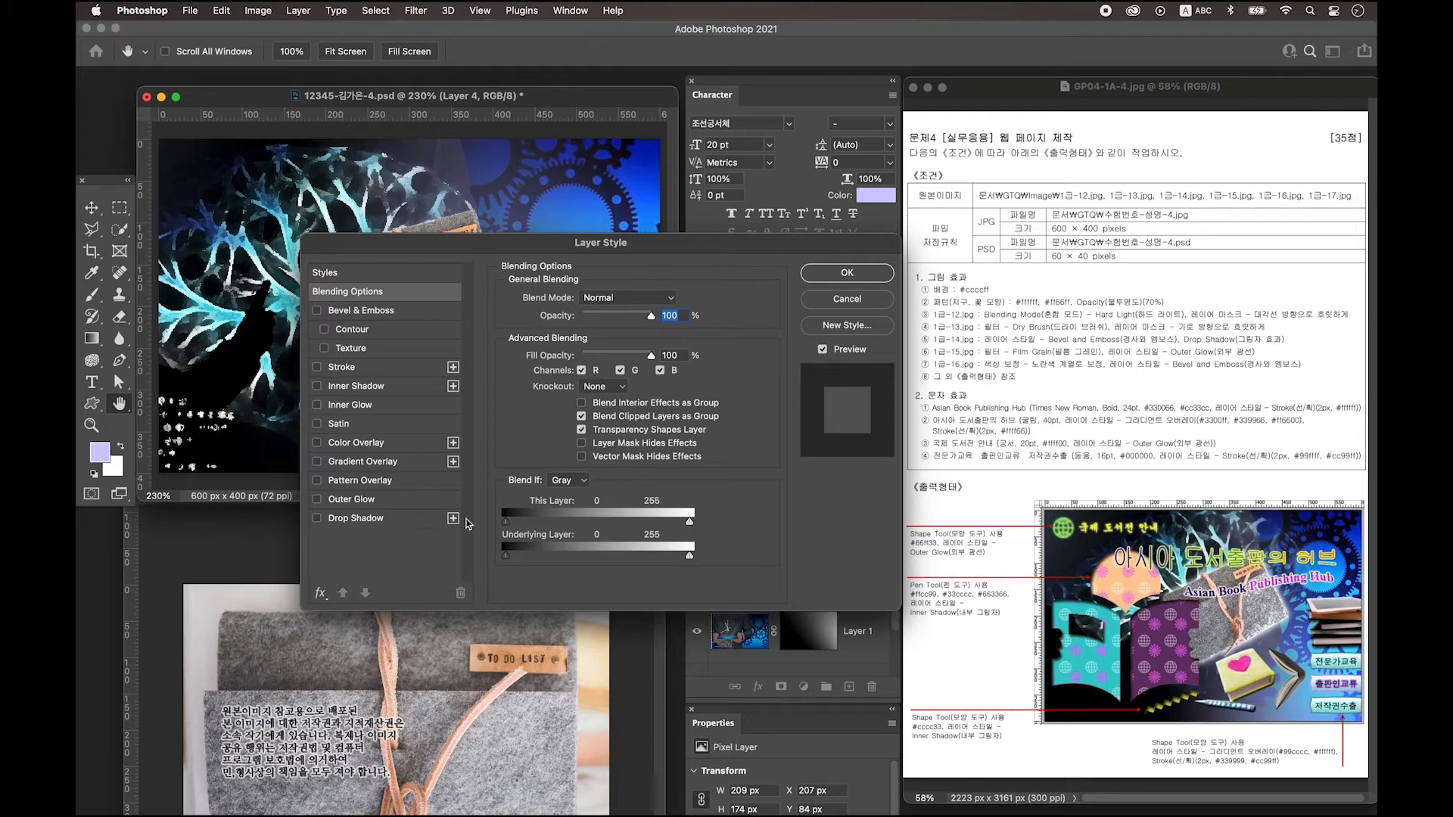
{"action": "left_click", "coordinate": [389, 503]}
{"action": "left_click", "coordinate": [871, 279]}
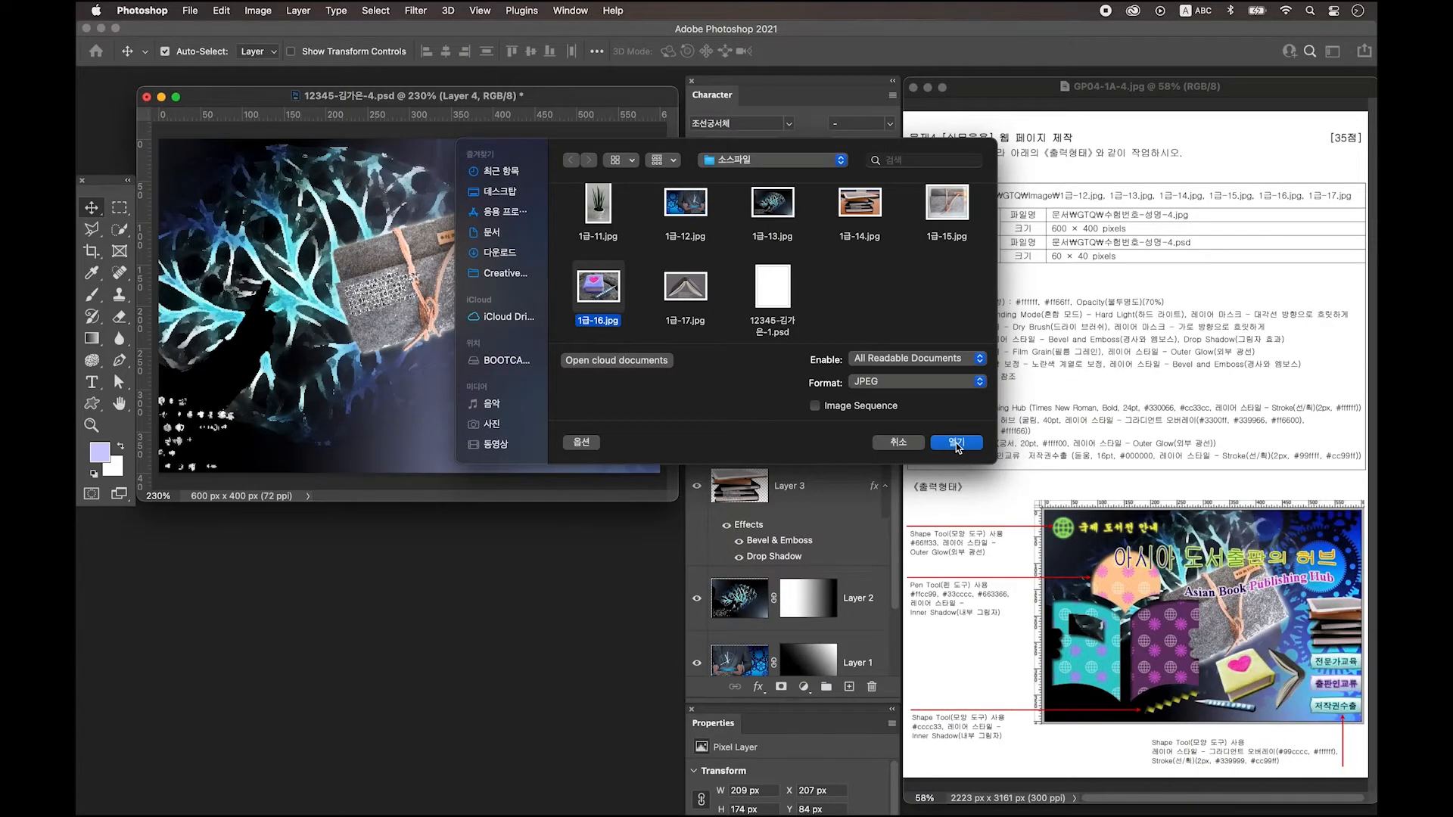
Open 1급-16.jpg, zoom in, and trace the purple book's left, top and right edges.
{"action": "left_click", "coordinate": [963, 445]}
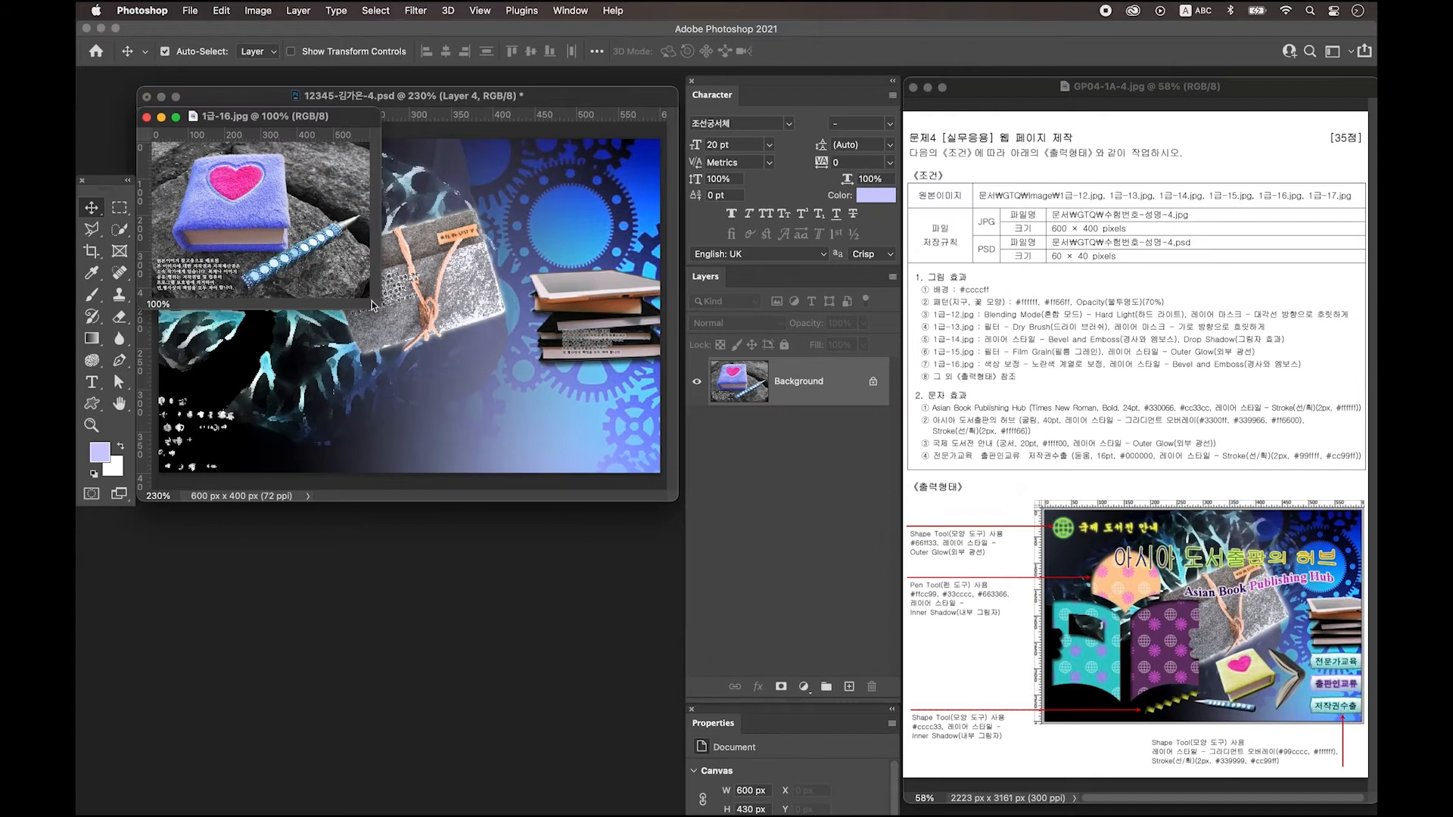
{"action": "key", "text": "super+equal"}
{"action": "left_click", "coordinate": [119, 361]}
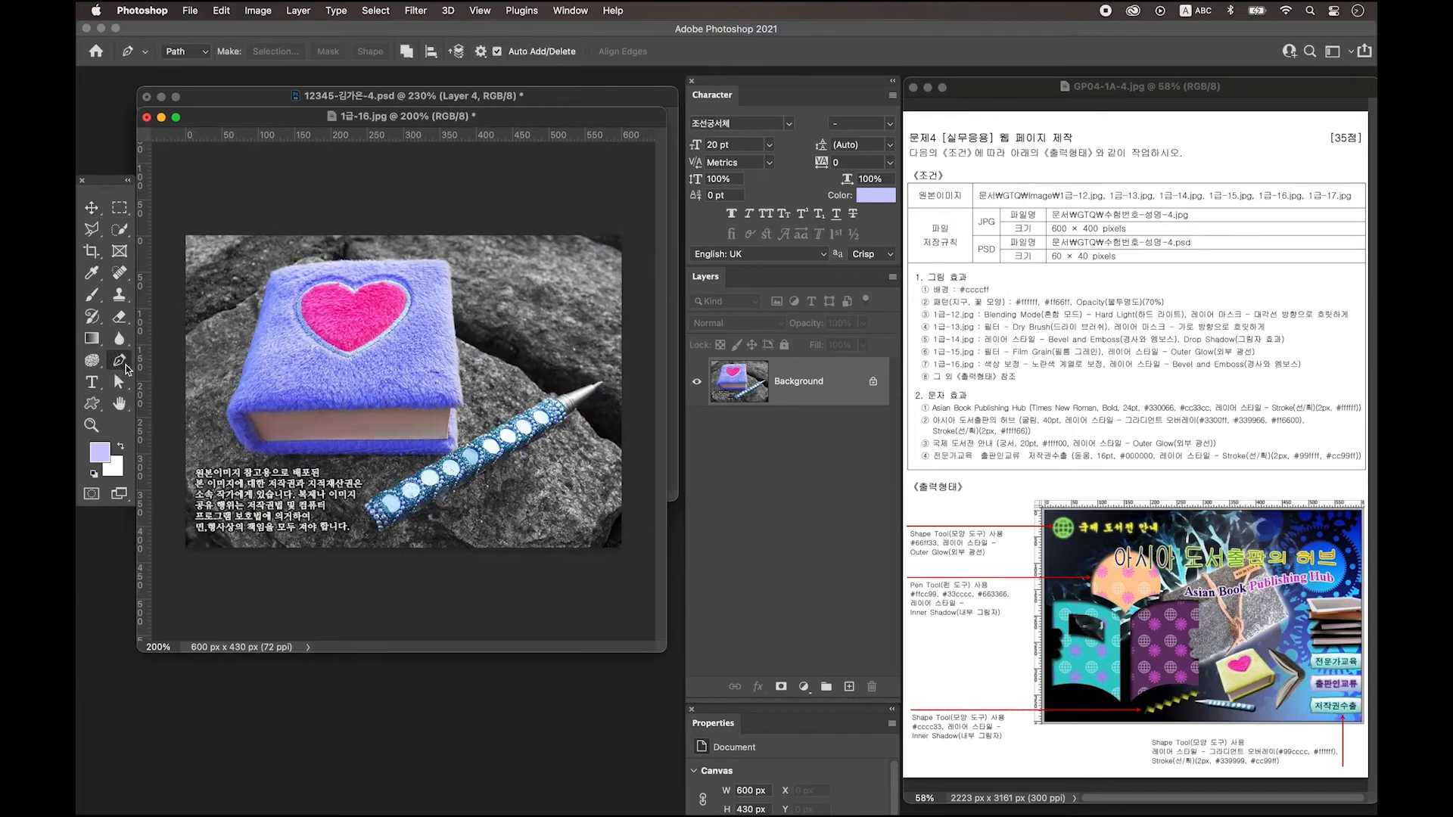
{"action": "left_click", "coordinate": [228, 421]}
{"action": "left_click", "coordinate": [222, 407]}
{"action": "left_click", "coordinate": [242, 386]}
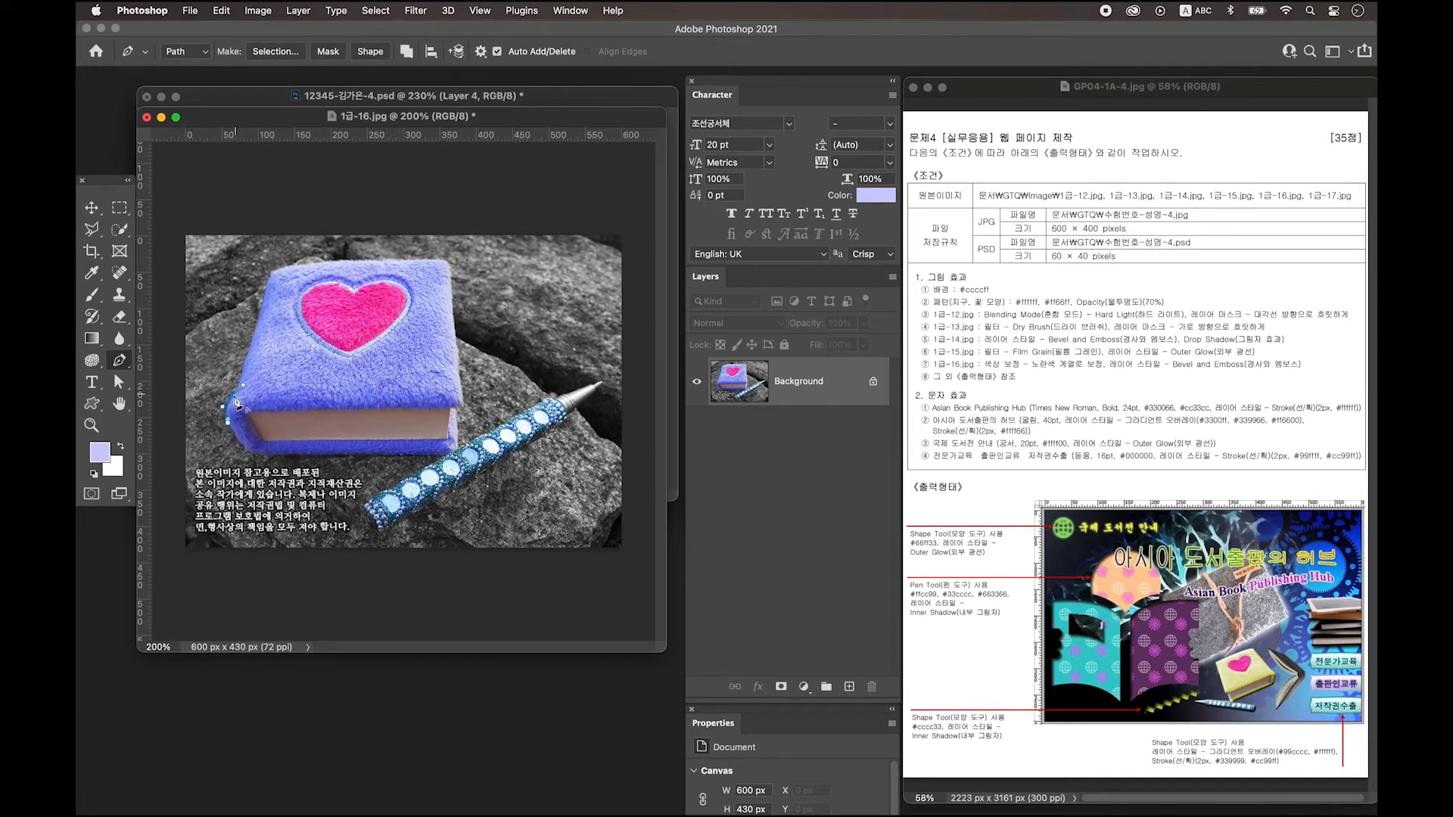
{"action": "left_click", "coordinate": [270, 284]}
{"action": "left_click", "coordinate": [304, 264]}
{"action": "left_click", "coordinate": [442, 261]}
{"action": "left_click", "coordinate": [451, 279]}
{"action": "left_click", "coordinate": [464, 406]}
Trace around the pen, close the path, and copy the book and pen onto a new layer.
{"action": "right_click", "coordinate": [463, 428]}
{"action": "left_click", "coordinate": [603, 381]}
{"action": "left_click", "coordinate": [566, 422]}
{"action": "left_click", "coordinate": [382, 534]}
{"action": "left_click", "coordinate": [369, 508]}
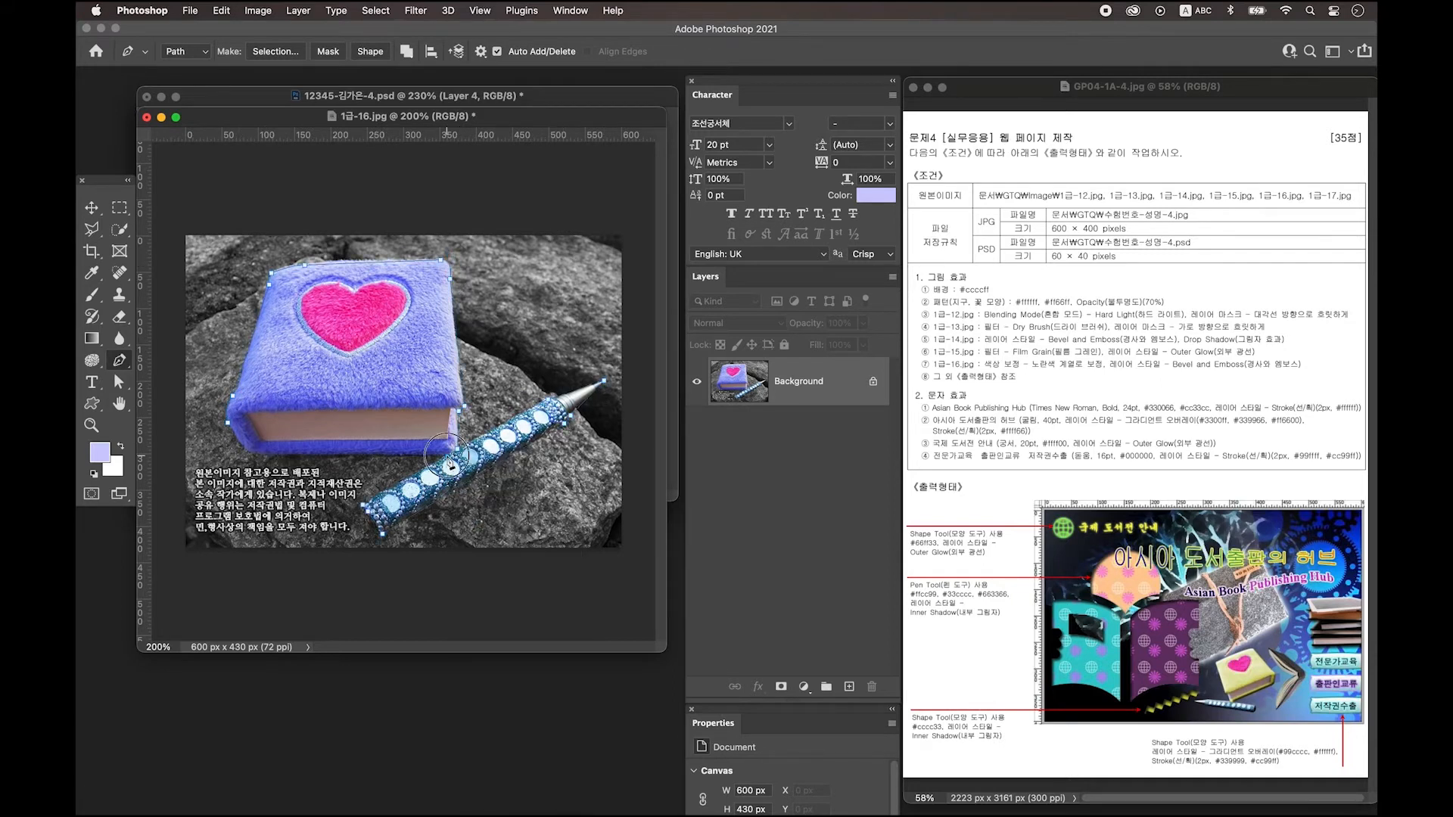
{"action": "left_click", "coordinate": [248, 455]}
{"action": "left_click", "coordinate": [230, 425]}
{"action": "key", "text": "ctrl+Return"}
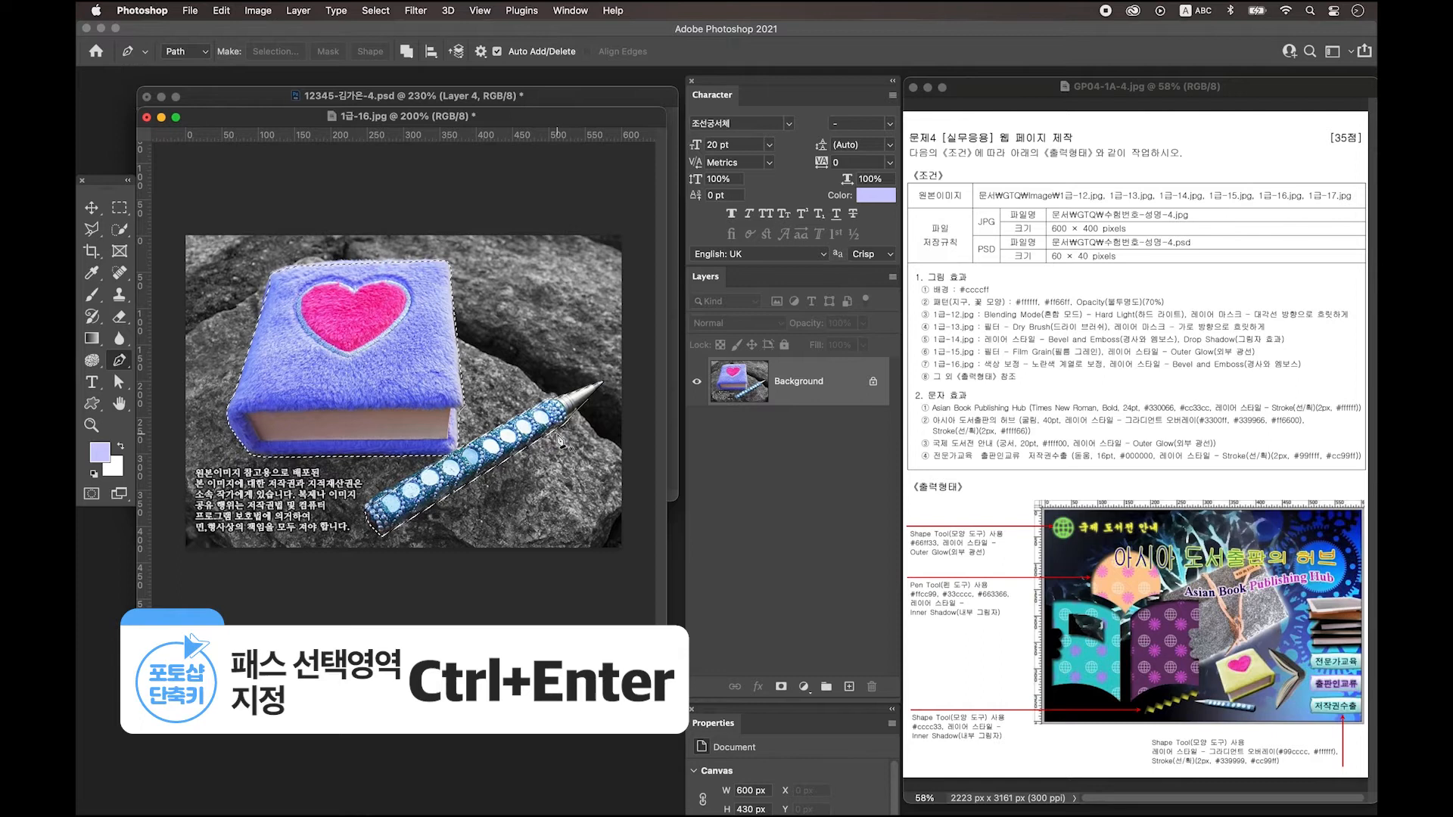
{"action": "key", "text": "ctrl+j"}
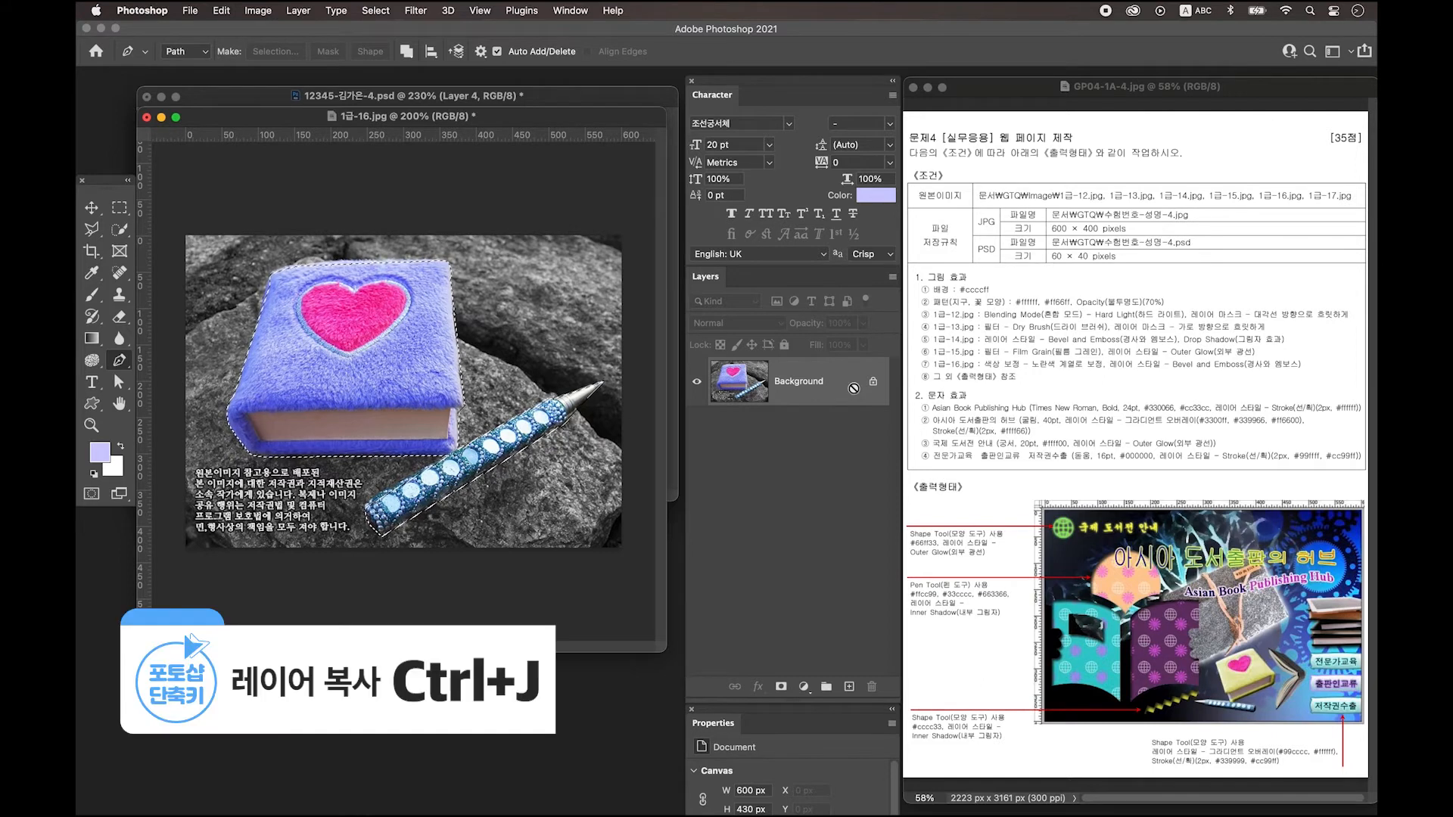
{"action": "left_click_drag", "start_coordinate": [343, 117], "coordinate": [358, 515]}
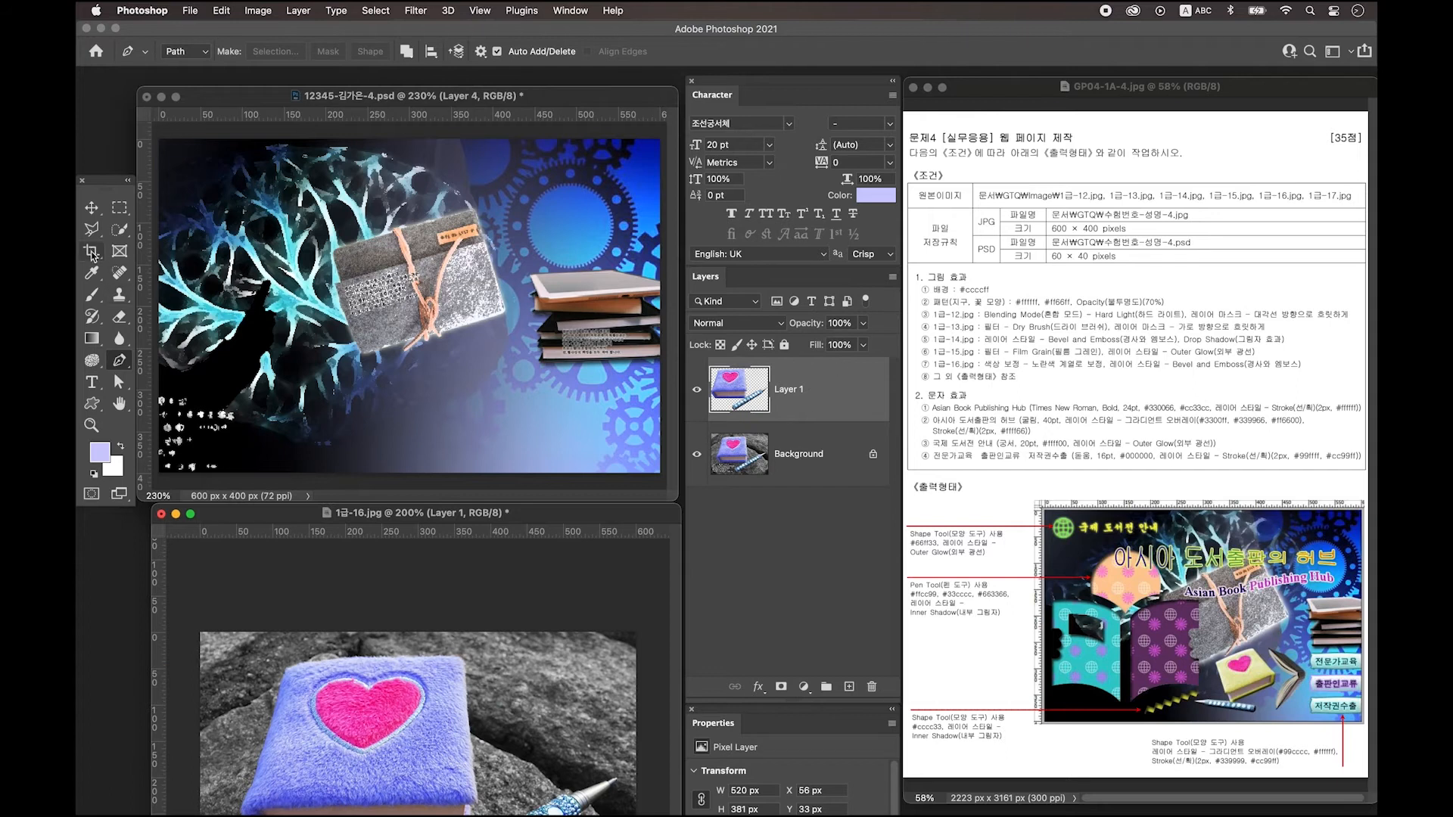
Drag the book into the page as Layer 5, scale it to about 43% and flip it horizontally.
{"action": "left_click", "coordinate": [93, 210]}
{"action": "left_click_drag", "start_coordinate": [823, 387], "coordinate": [412, 357]}
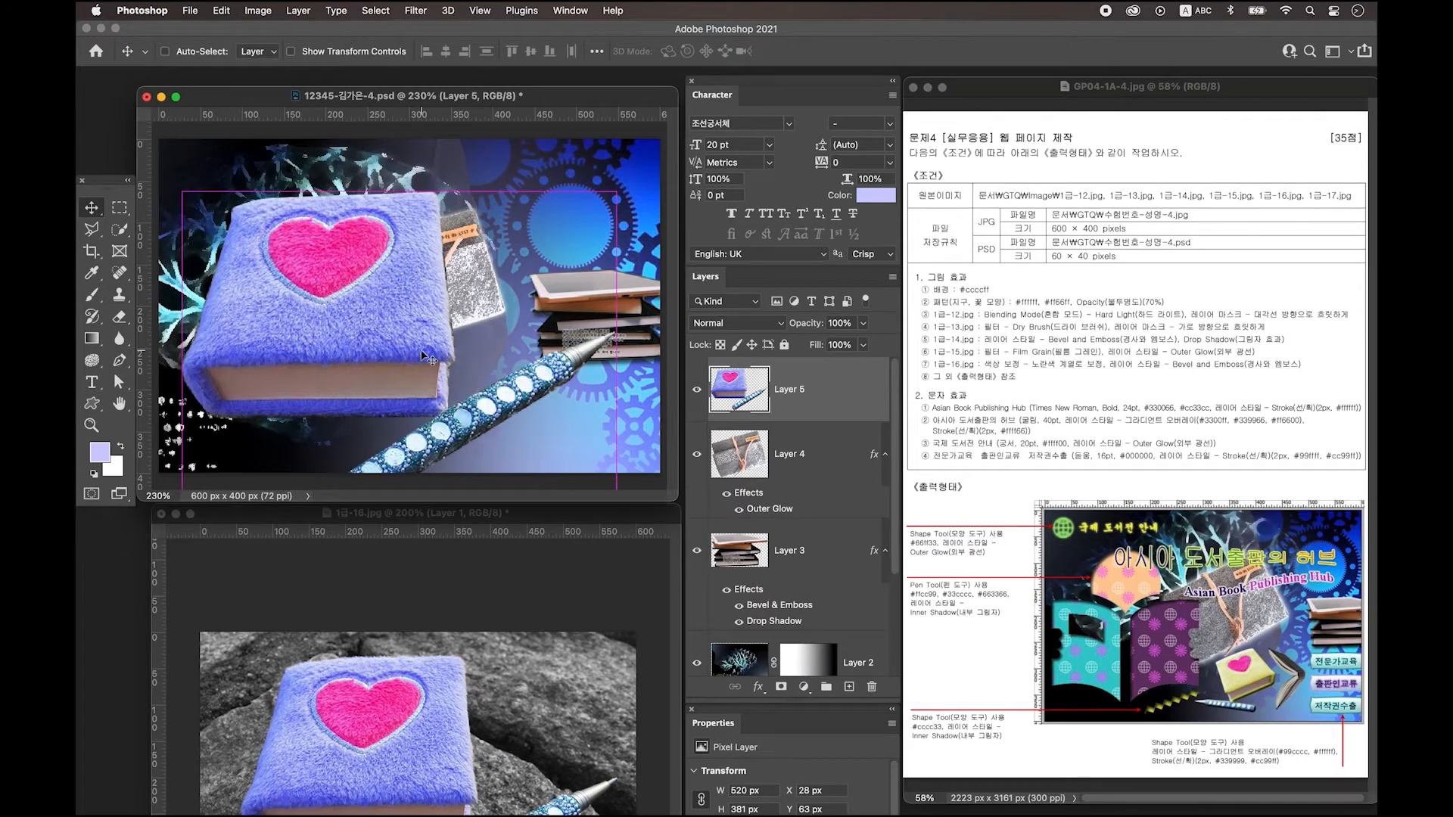
{"action": "key", "text": "ctrl+t"}
{"action": "left_click_drag", "start_coordinate": [617, 201], "coordinate": [463, 334]}
{"action": "left_click_drag", "start_coordinate": [310, 368], "coordinate": [384, 374]}
{"action": "left_click_drag", "start_coordinate": [258, 253], "coordinate": [353, 323]}
{"action": "right_click", "coordinate": [406, 364]}
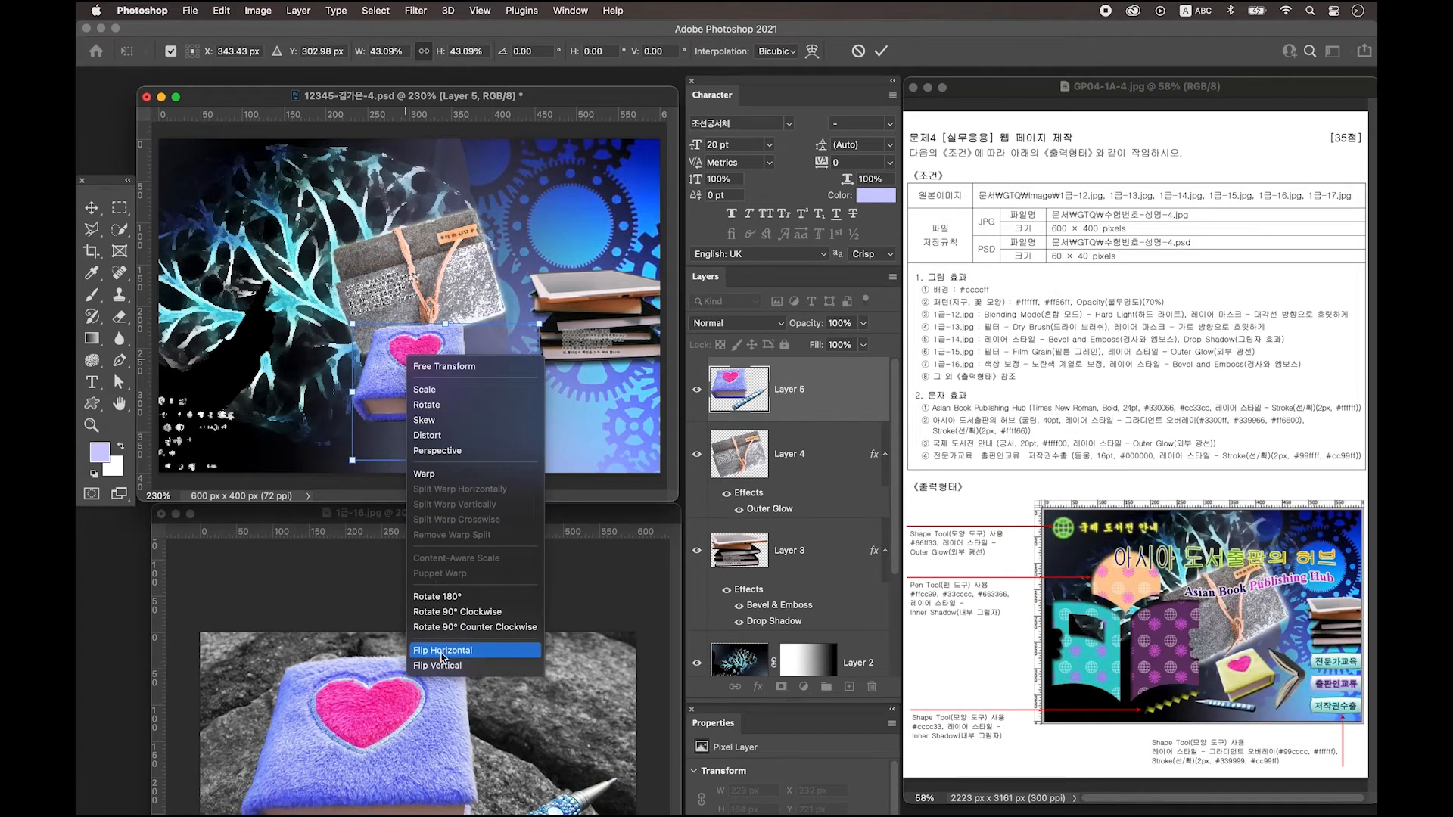
{"action": "left_click", "coordinate": [466, 655]}
{"action": "key", "text": "Return"}
{"action": "key", "text": "super+plus"}
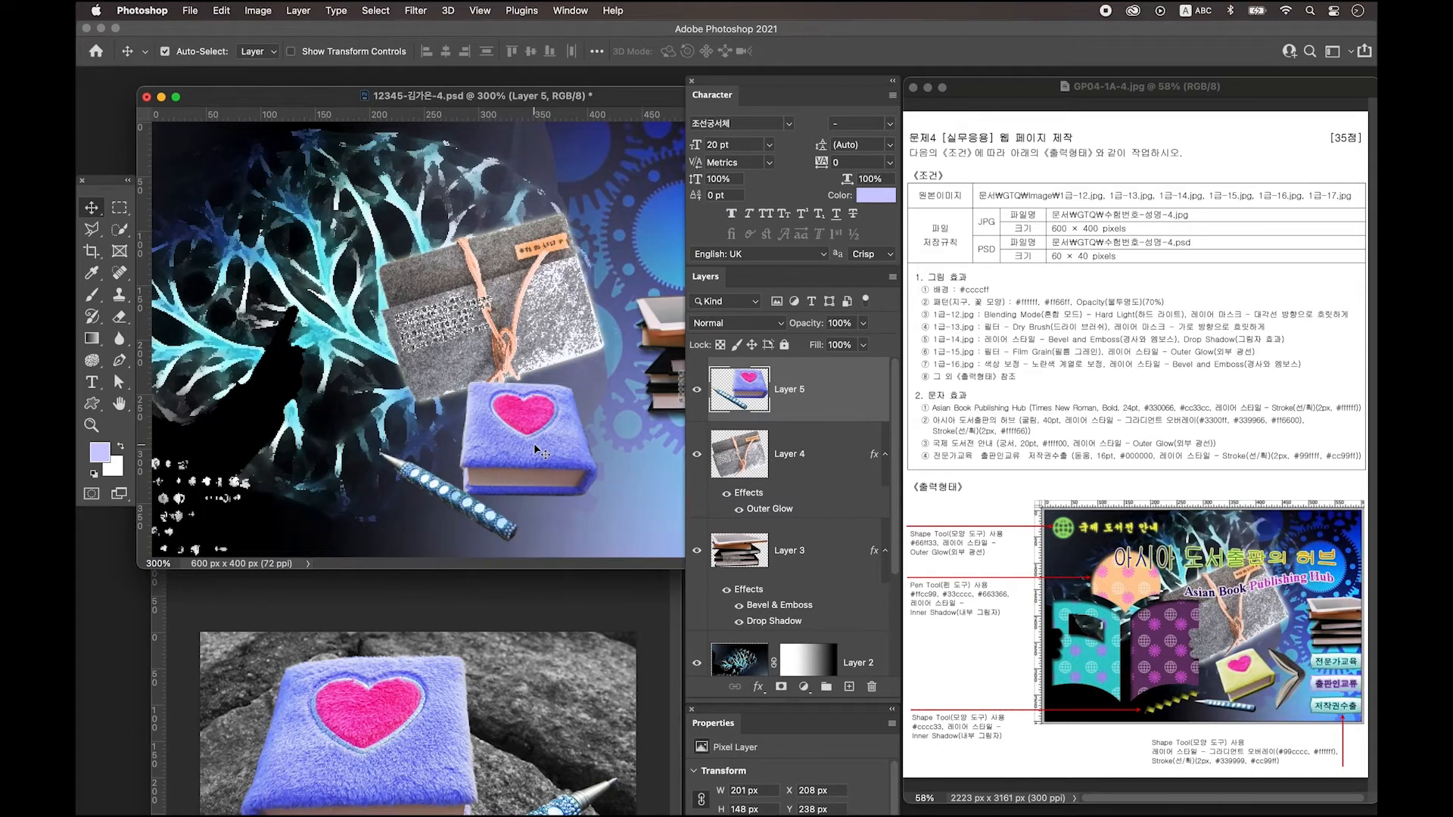
Quick-select the purple book's cover, subtracting the pen from the selection.
{"action": "left_click", "coordinate": [121, 236]}
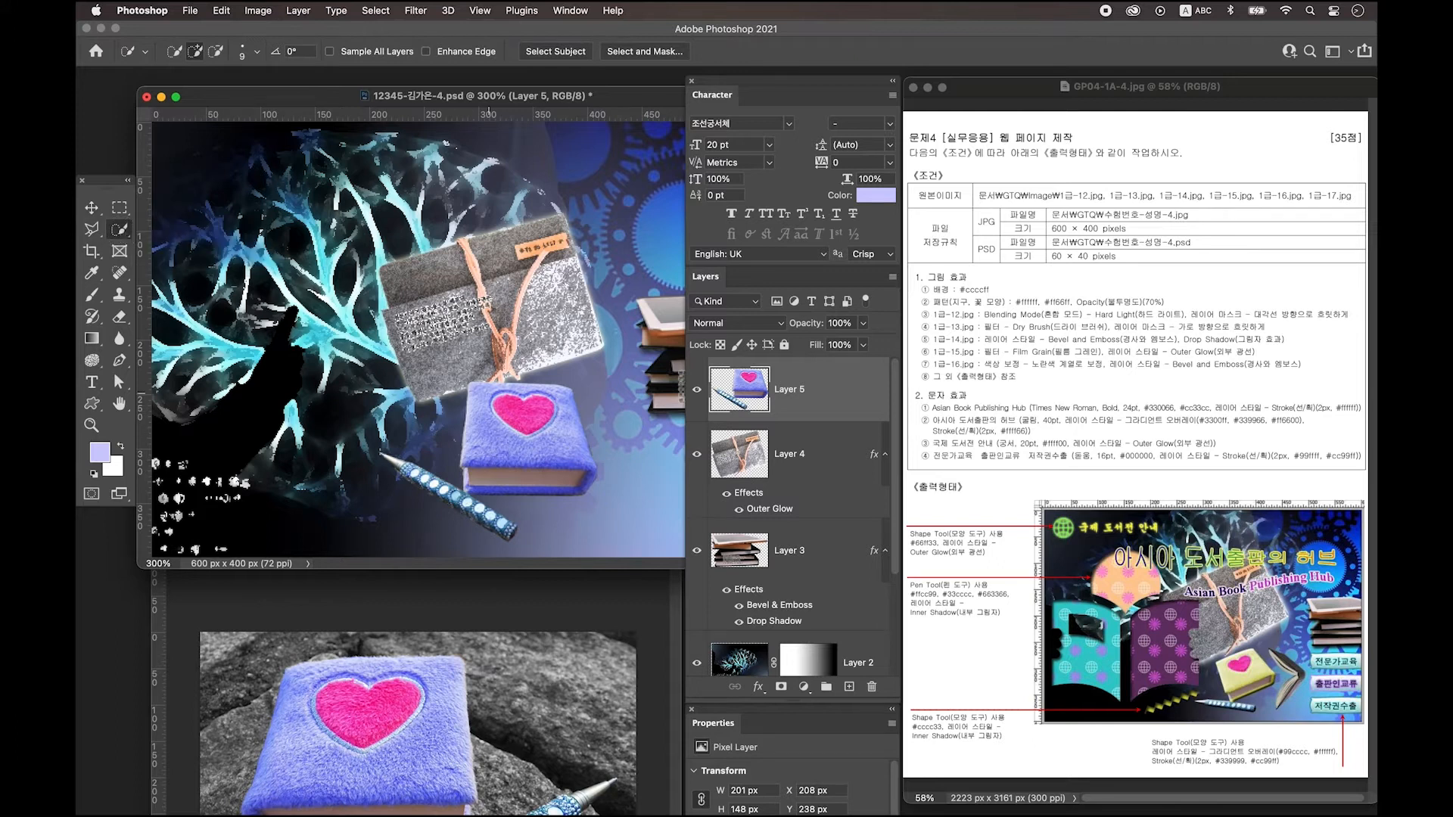
{"action": "mouse_move", "coordinate": [475, 388]}
{"action": "left_mouse_down"}
{"action": "mouse_move", "coordinate": [470, 423]}
{"action": "mouse_move", "coordinate": [520, 453]}
{"action": "mouse_move", "coordinate": [551, 450]}
{"action": "mouse_move", "coordinate": [574, 400]}
{"action": "left_mouse_up"}
{"action": "mouse_move", "coordinate": [471, 491]}
{"action": "left_mouse_down"}
{"action": "mouse_move", "coordinate": [503, 509]}
{"action": "mouse_move", "coordinate": [538, 494]}
{"action": "mouse_move", "coordinate": [513, 492]}
{"action": "left_mouse_up"}
{"action": "left_click", "coordinate": [469, 496]}
{"action": "key", "text": "super+equal"}
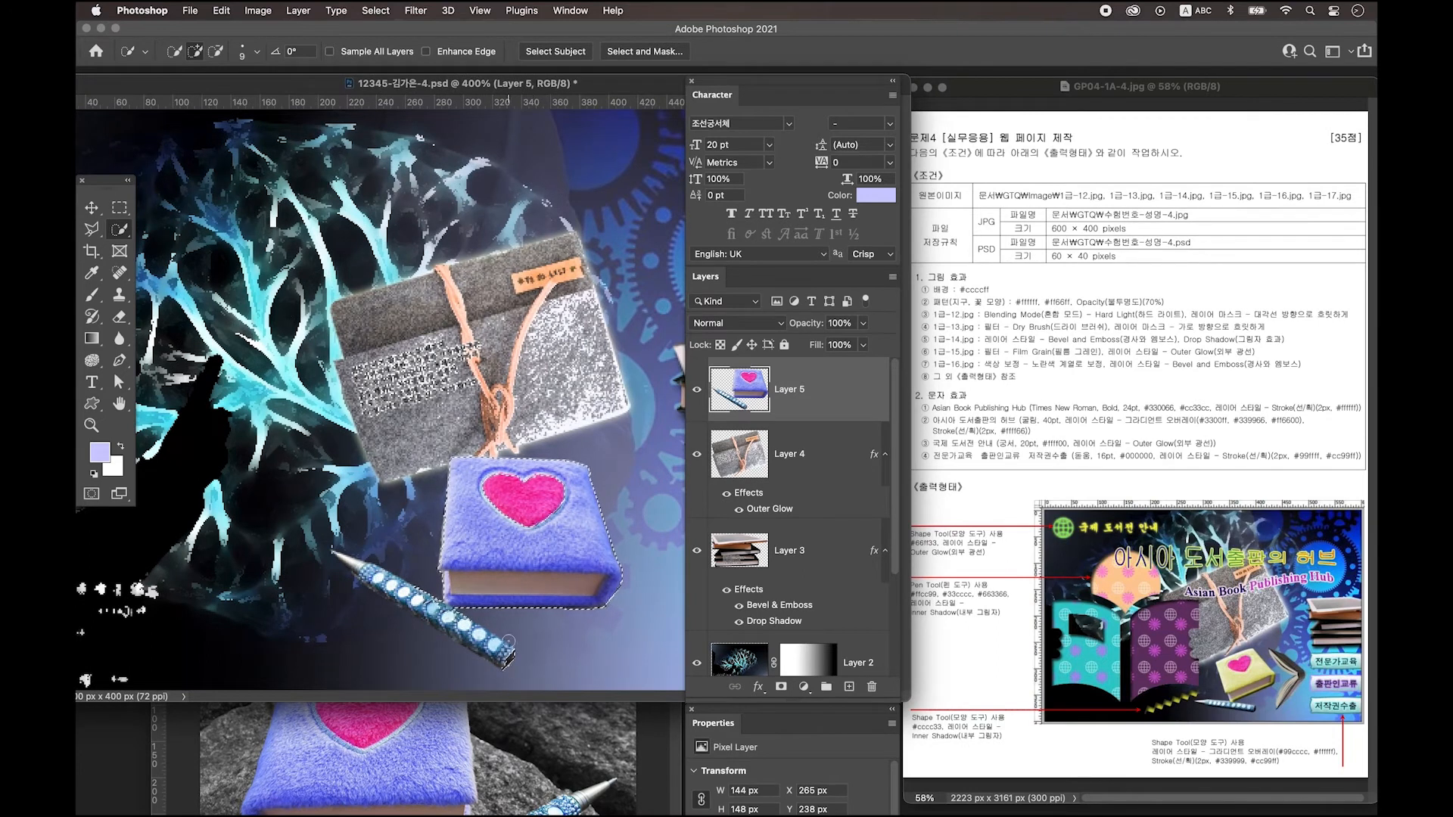
{"action": "key", "text": "alt"}
{"action": "mouse_move", "coordinate": [512, 669]}
{"action": "left_mouse_down"}
{"action": "mouse_move", "coordinate": [521, 649]}
{"action": "mouse_move", "coordinate": [491, 664]}
{"action": "left_mouse_up"}
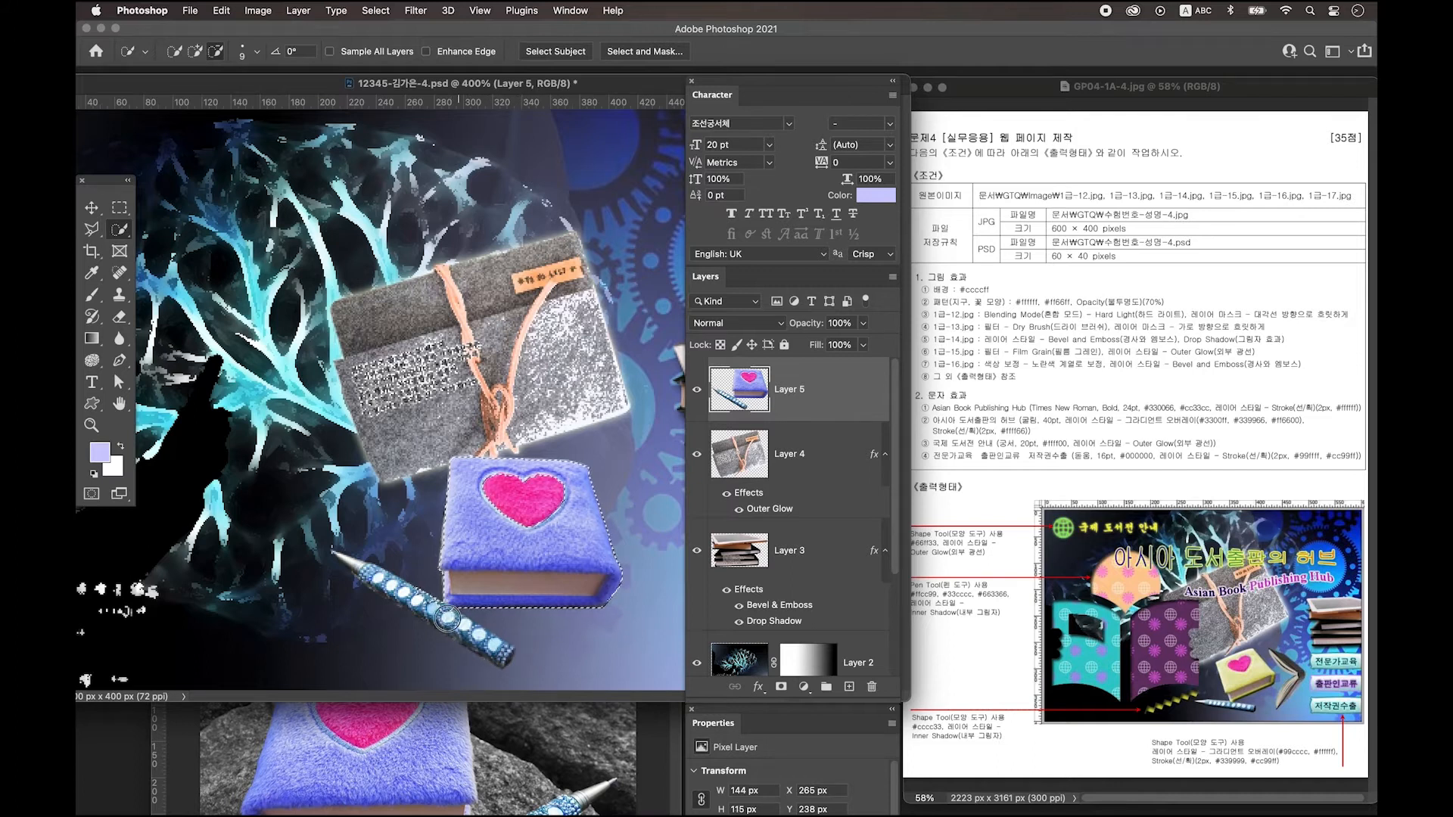
{"action": "left_click_drag", "start_coordinate": [438, 605], "coordinate": [430, 613]}
{"action": "key", "text": "super+minus"}
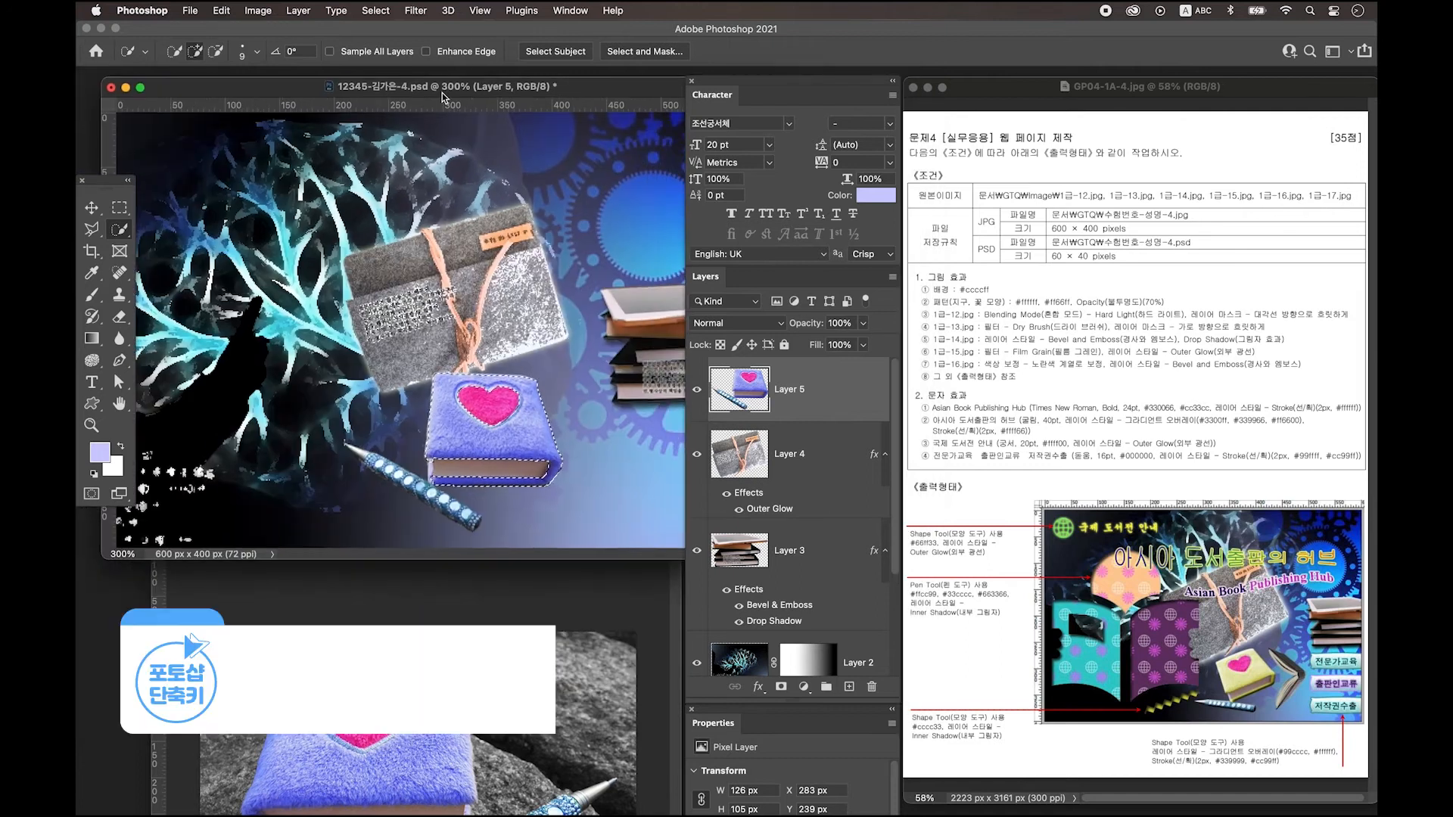
Colorize the selection with Hue/Saturation at hue 64 and saturation 68 to turn it yellow.
{"action": "key", "text": "super+u"}
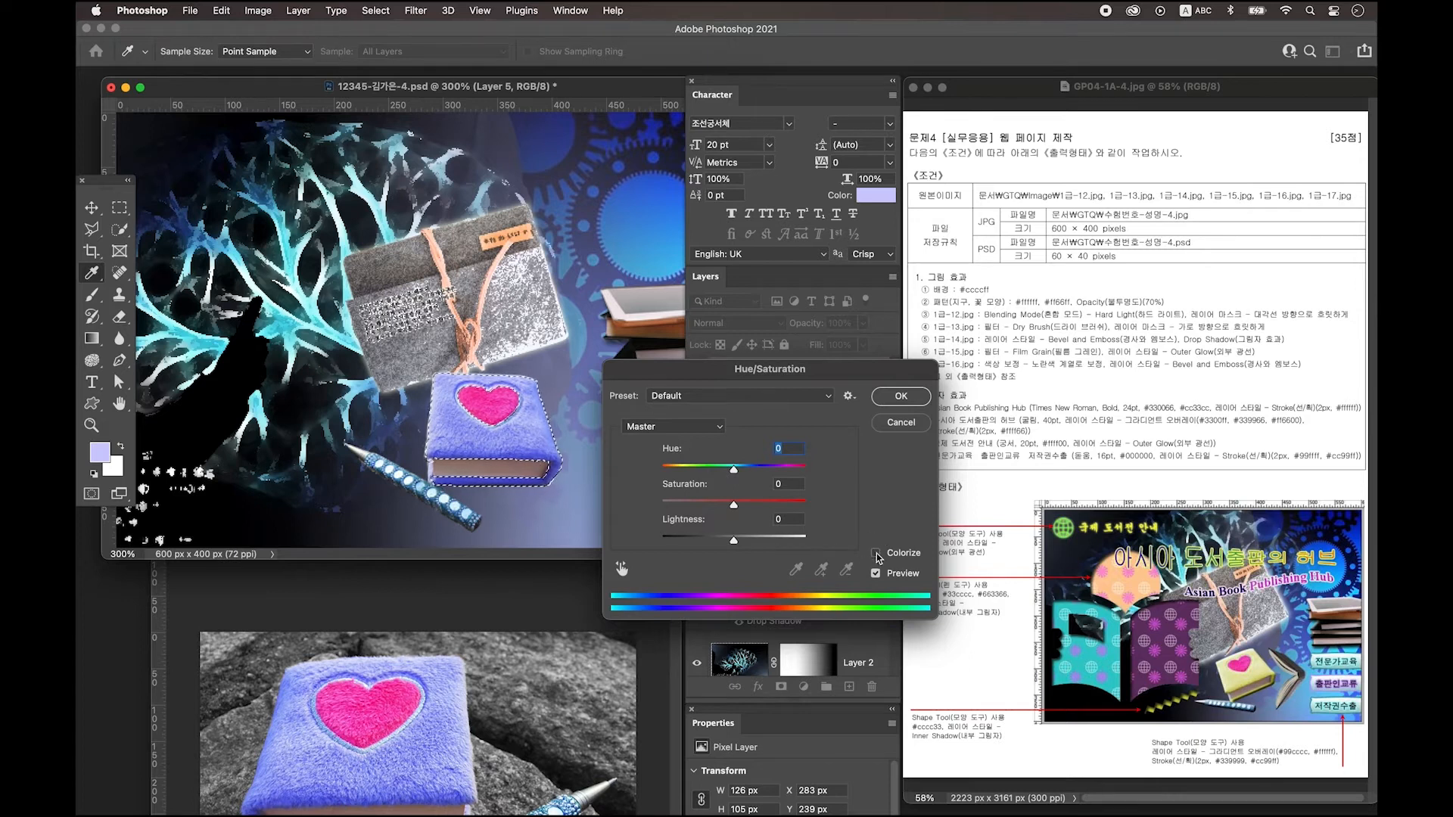
{"action": "left_click", "coordinate": [875, 554]}
{"action": "key", "text": "Tab"}
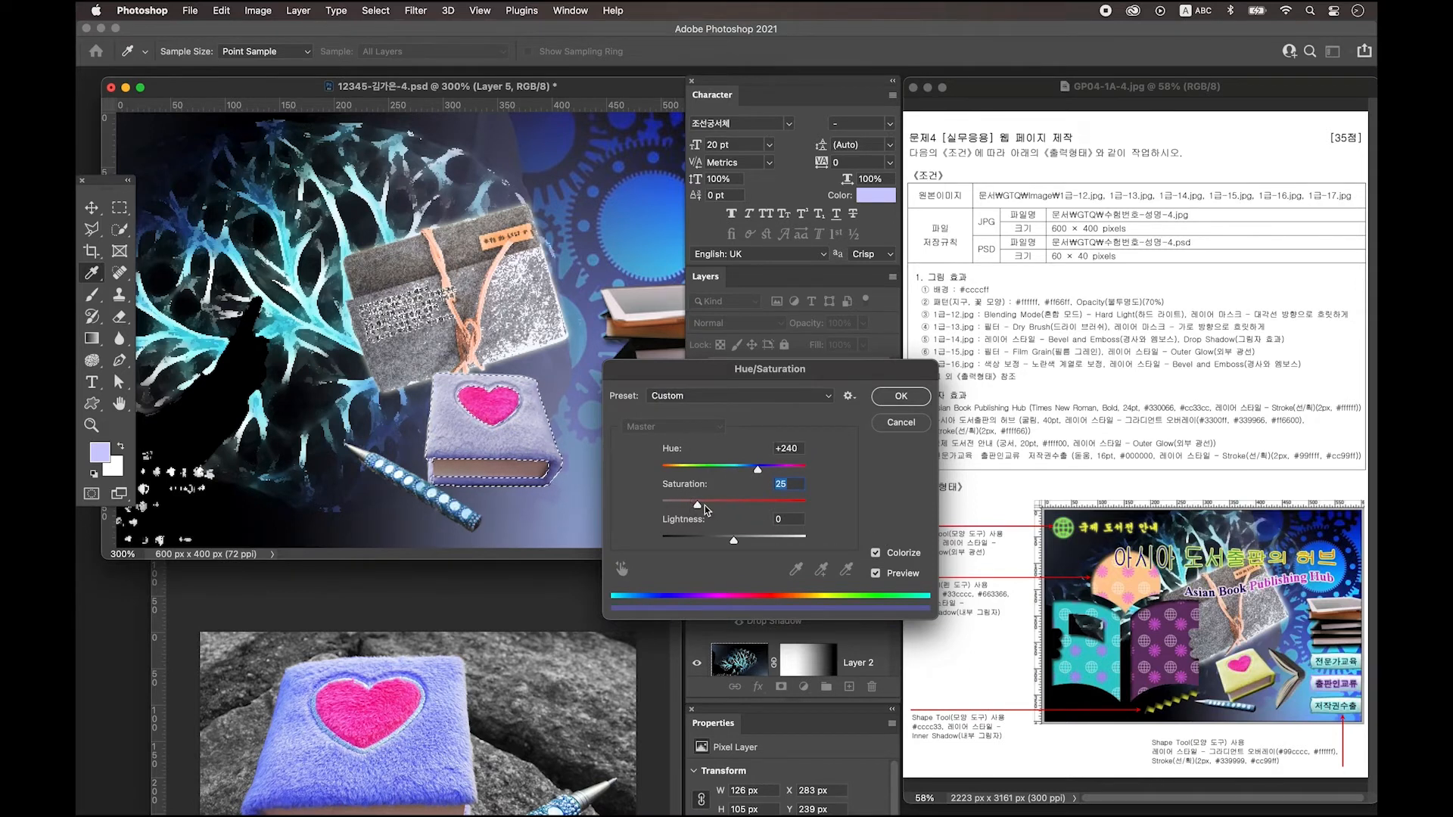
{"action": "left_click_drag", "start_coordinate": [699, 505], "coordinate": [685, 472]}
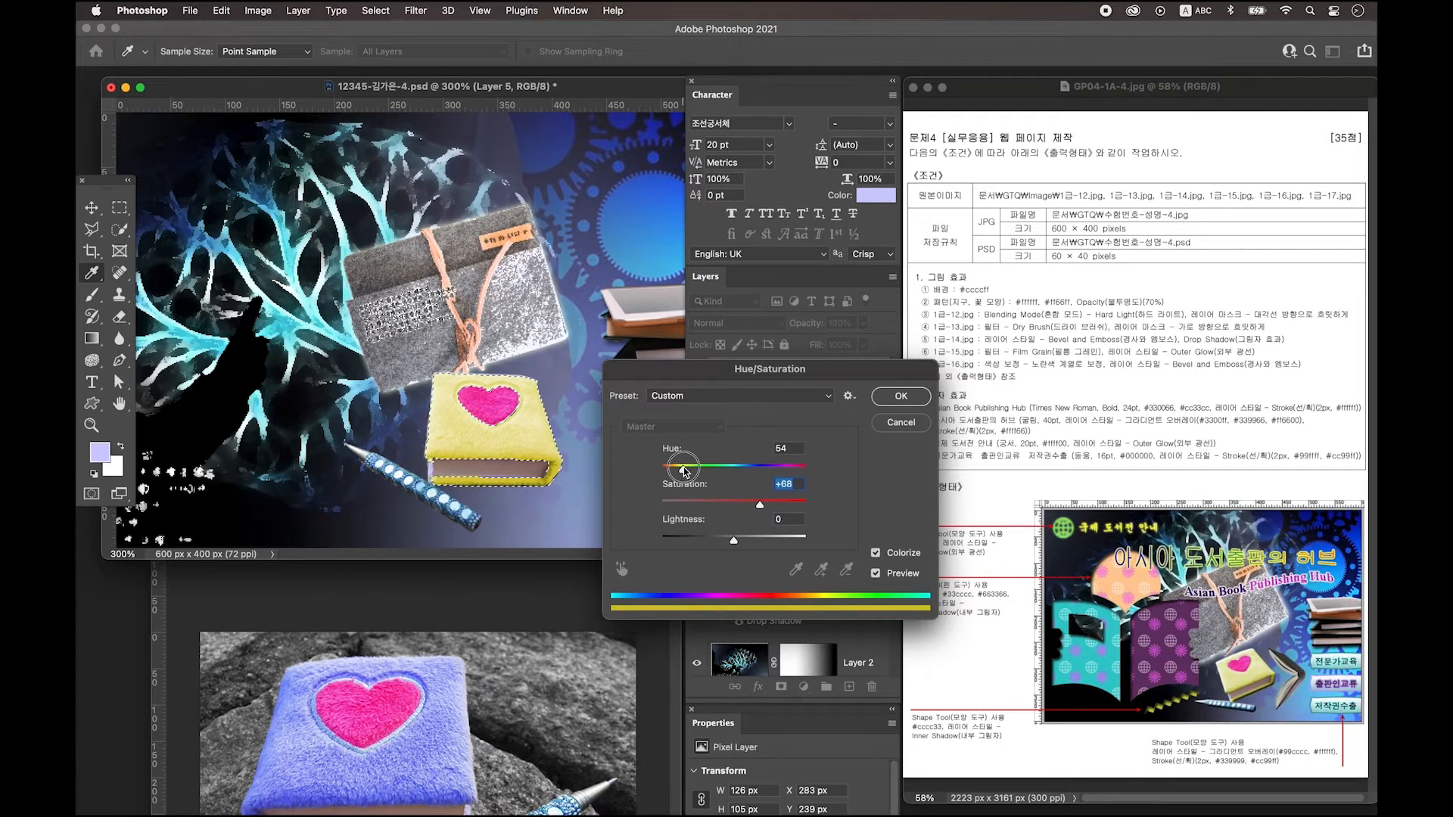
{"action": "left_click", "coordinate": [906, 401]}
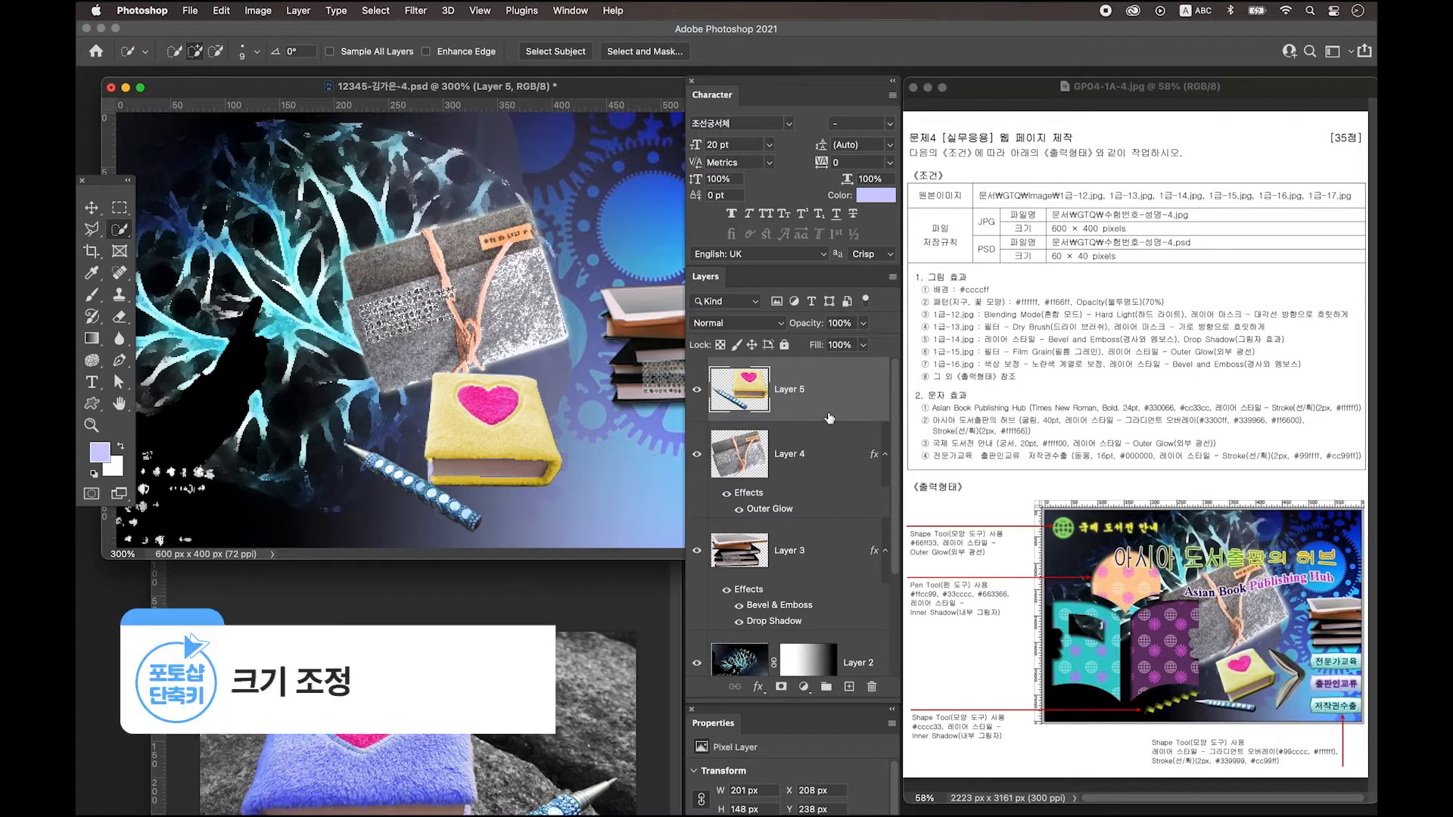
Scale the yellow book on Layer 5 to about 77% and rotate it -18°.
{"action": "key", "text": "super+t"}
{"action": "left_click_drag", "start_coordinate": [344, 534], "coordinate": [400, 501]}
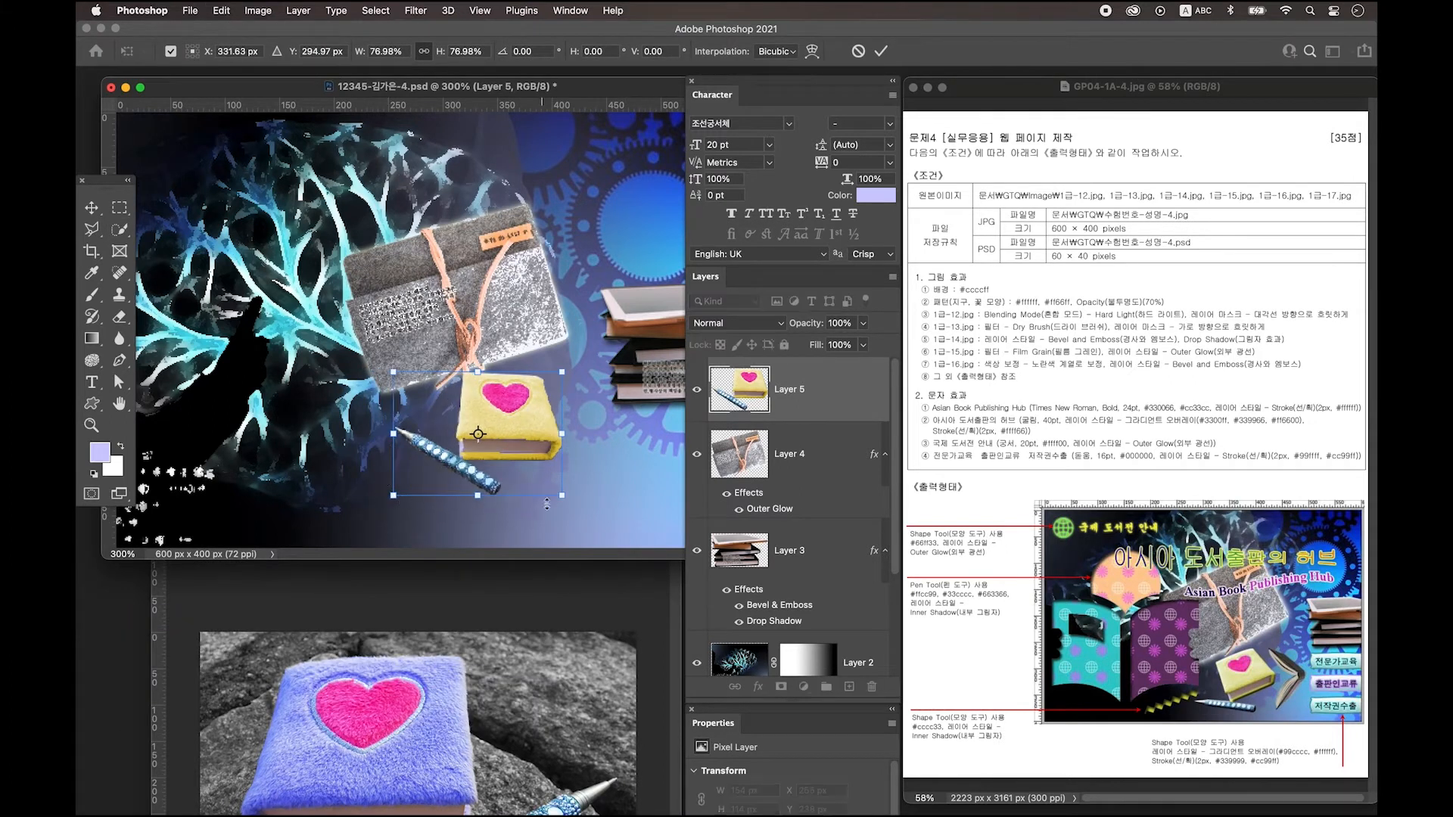
{"action": "left_click_drag", "start_coordinate": [588, 513], "coordinate": [607, 475]}
{"action": "key", "text": "Return"}
{"action": "key", "text": "super+0"}
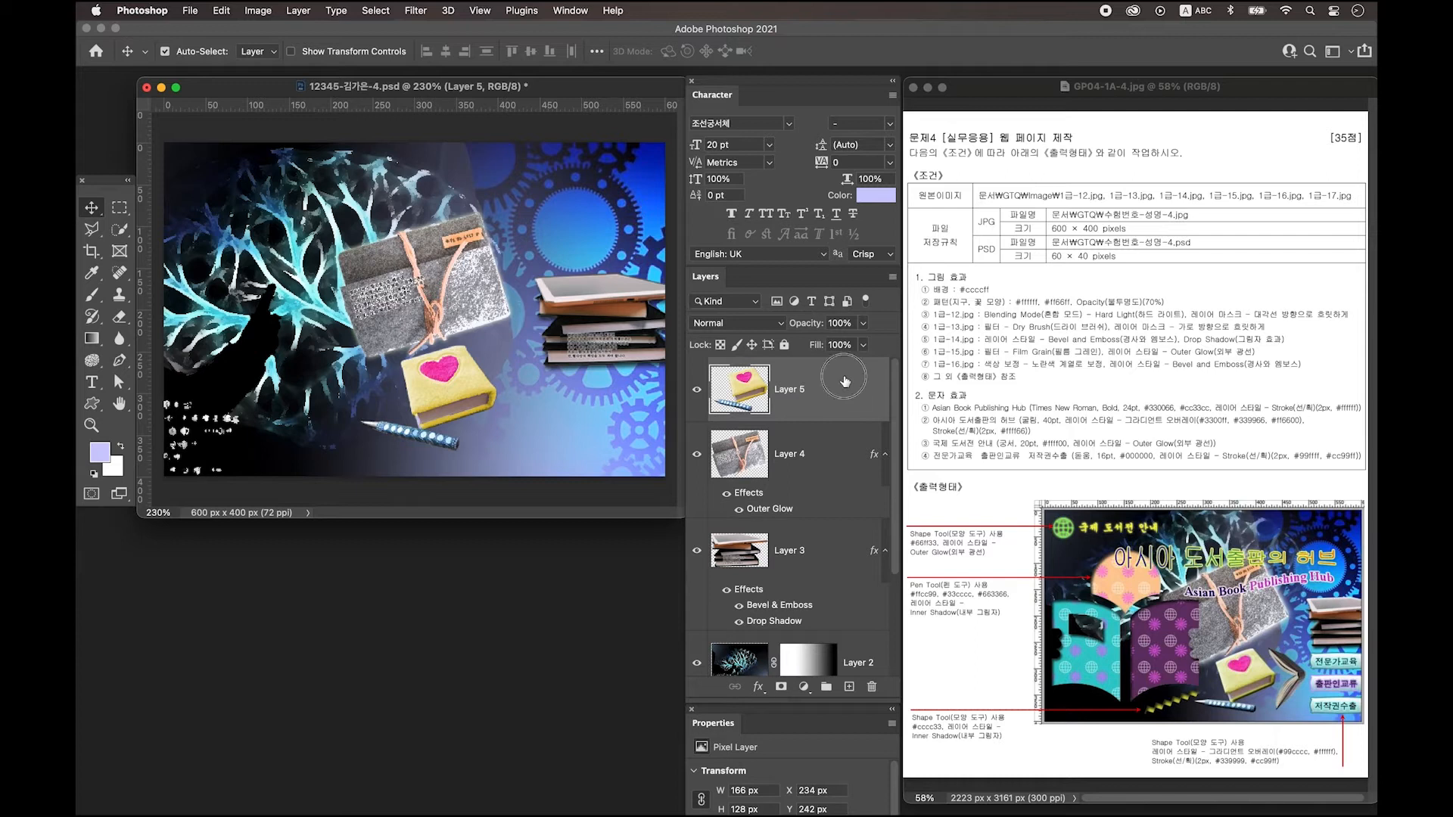
Give the yellow book layer a Bevel & Emboss style.
{"action": "double_click", "coordinate": [848, 382]}
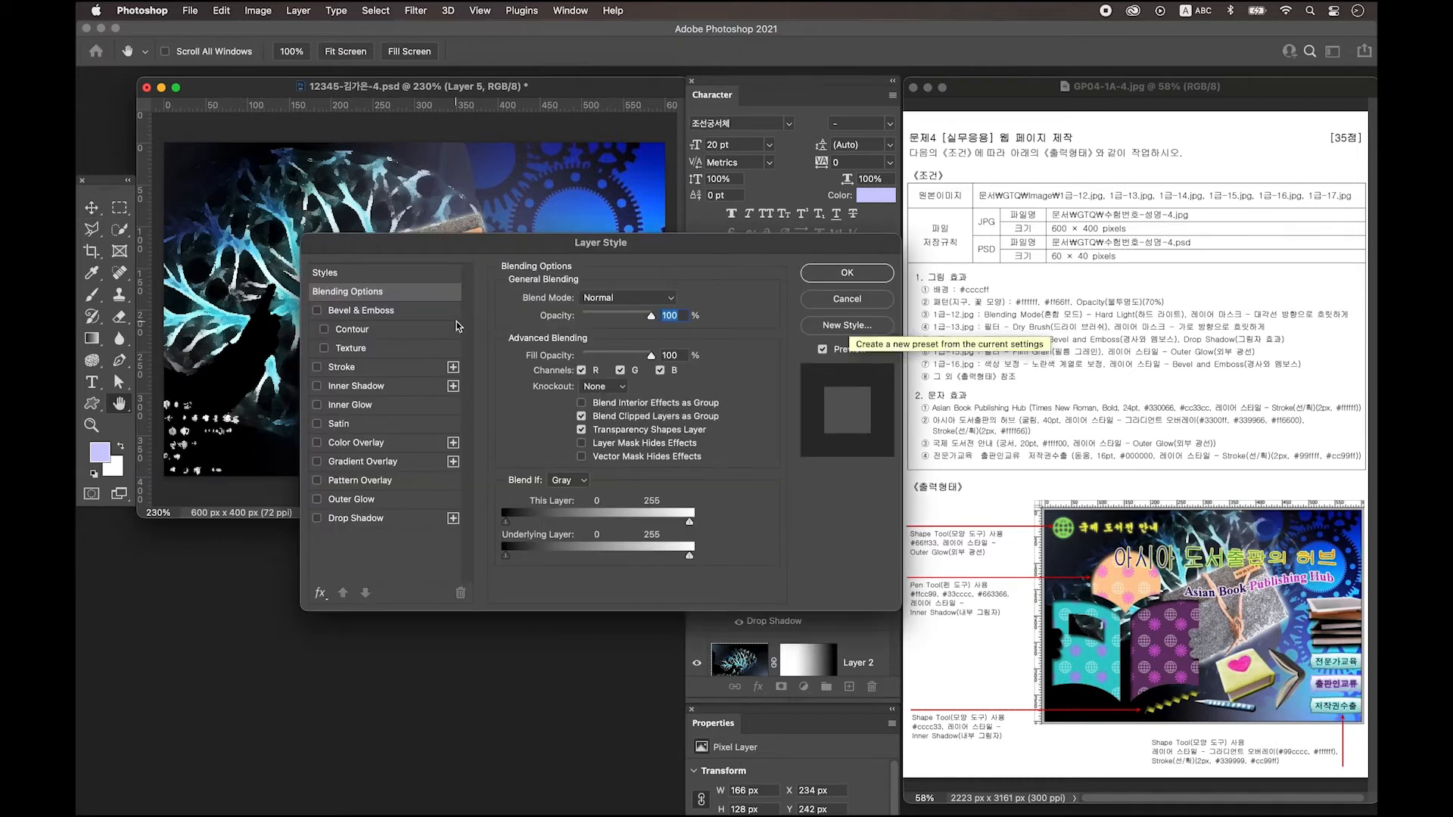
{"action": "left_click", "coordinate": [386, 312]}
{"action": "left_click", "coordinate": [848, 273]}
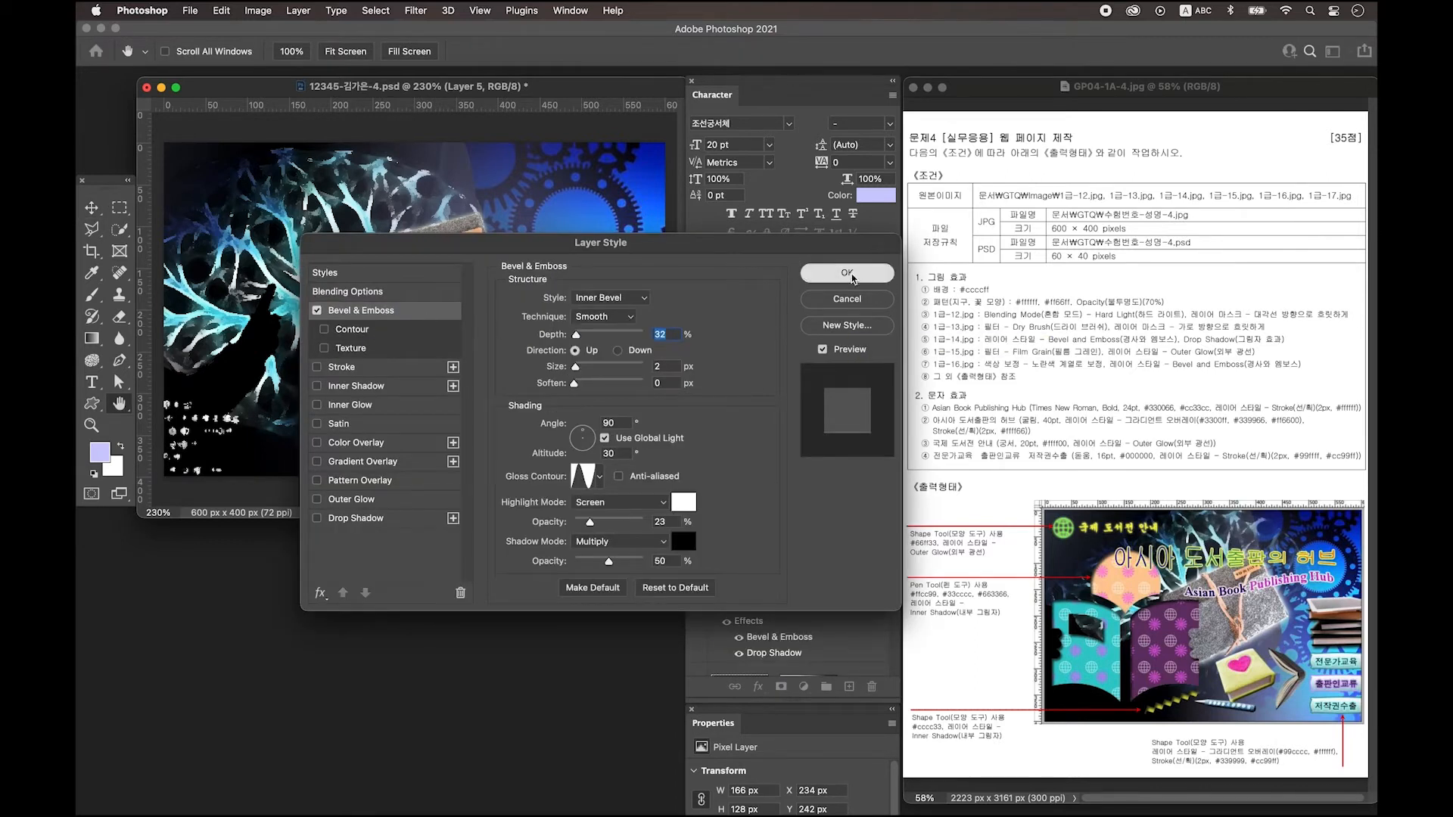
Open 1급-17.jpg.
{"action": "key", "text": "super+o"}
{"action": "left_click", "coordinate": [683, 290]}
{"action": "left_click", "coordinate": [956, 442]}
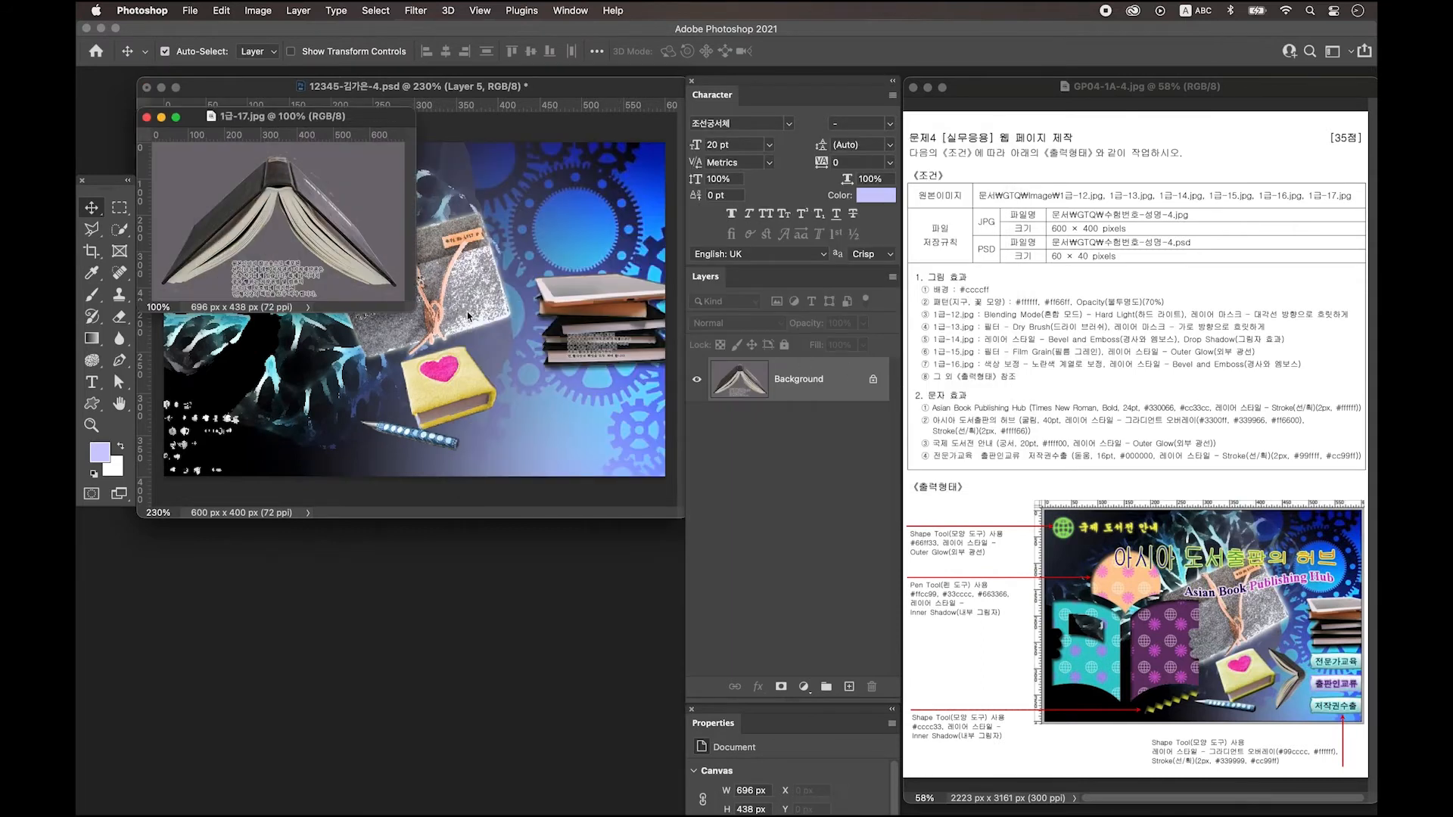
Zoom in and start a Pen path along the open book's top edge.
{"action": "key", "text": "super+equal"}
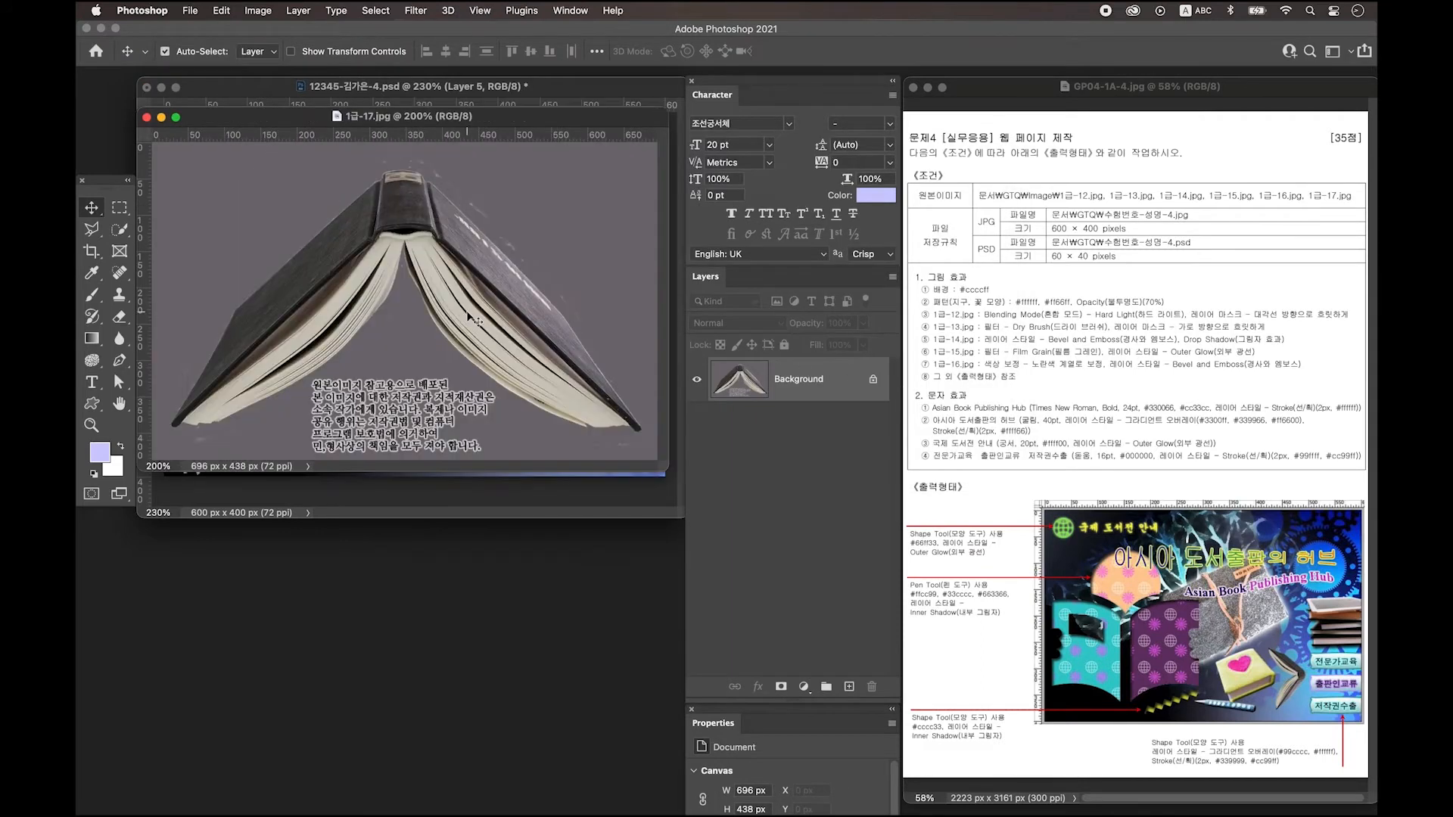
{"action": "left_click", "coordinate": [123, 363]}
{"action": "left_click", "coordinate": [174, 426]}
{"action": "left_click", "coordinate": [237, 312]}
{"action": "left_click", "coordinate": [378, 184]}
{"action": "left_click", "coordinate": [383, 176]}
{"action": "left_click", "coordinate": [429, 179]}
{"action": "left_click", "coordinate": [567, 320]}
Continue the path around the lower-right corner, spine and left pages, closing it at the start.
{"action": "left_click", "coordinate": [642, 429]}
{"action": "left_click", "coordinate": [637, 433]}
{"action": "left_click", "coordinate": [631, 425]}
{"action": "left_click", "coordinate": [616, 428]}
{"action": "left_click", "coordinate": [597, 429]}
{"action": "left_click", "coordinate": [590, 427]}
{"action": "left_click_drag", "start_coordinate": [432, 320], "coordinate": [417, 290]}
{"action": "left_click", "coordinate": [403, 250]}
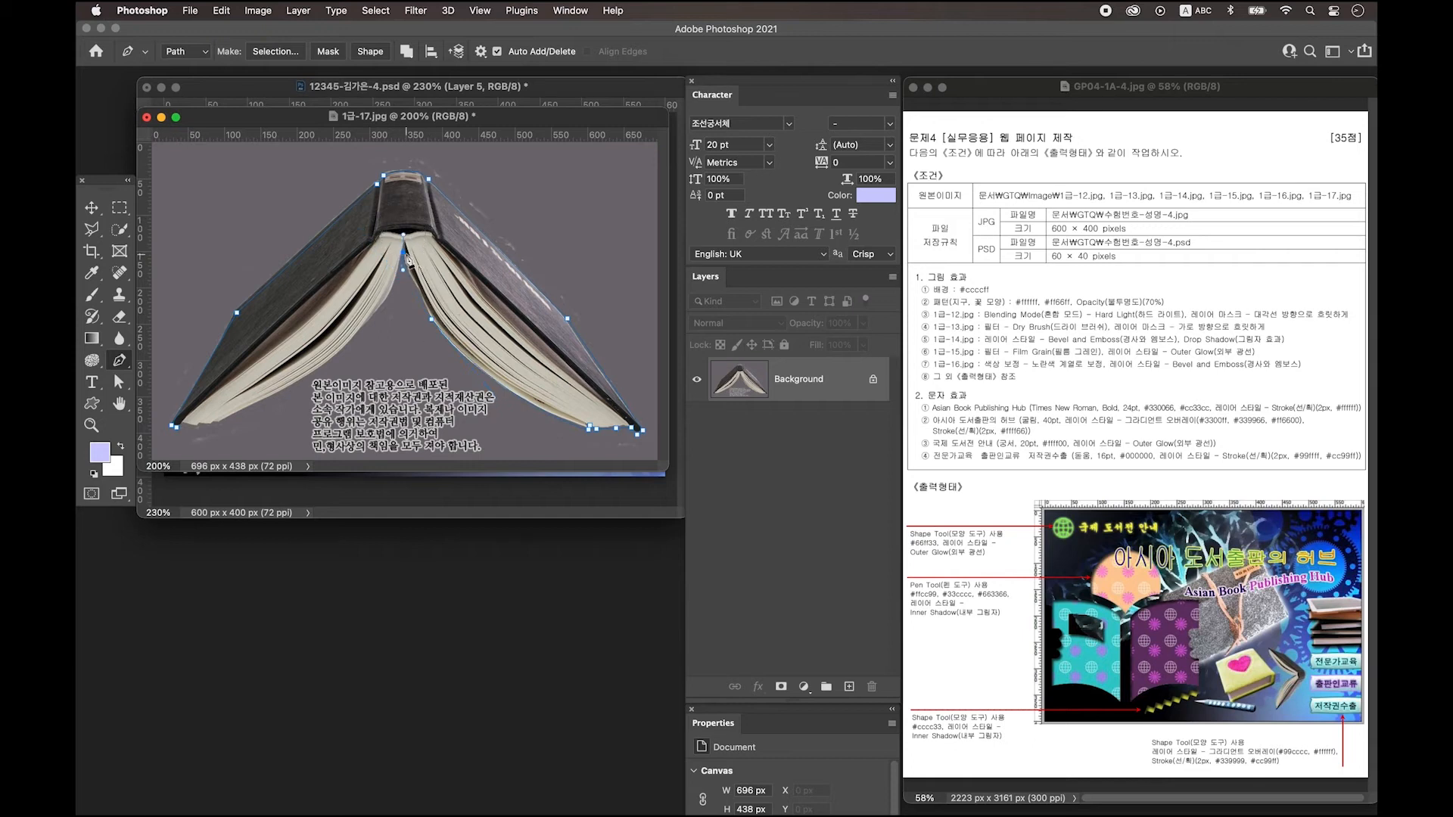
{"action": "left_click", "coordinate": [271, 395]}
{"action": "left_click", "coordinate": [175, 426]}
Turn the path into a selection, copy it to a layer, and drag it into the web page as Layer 6.
{"action": "key", "text": "ctrl+Return"}
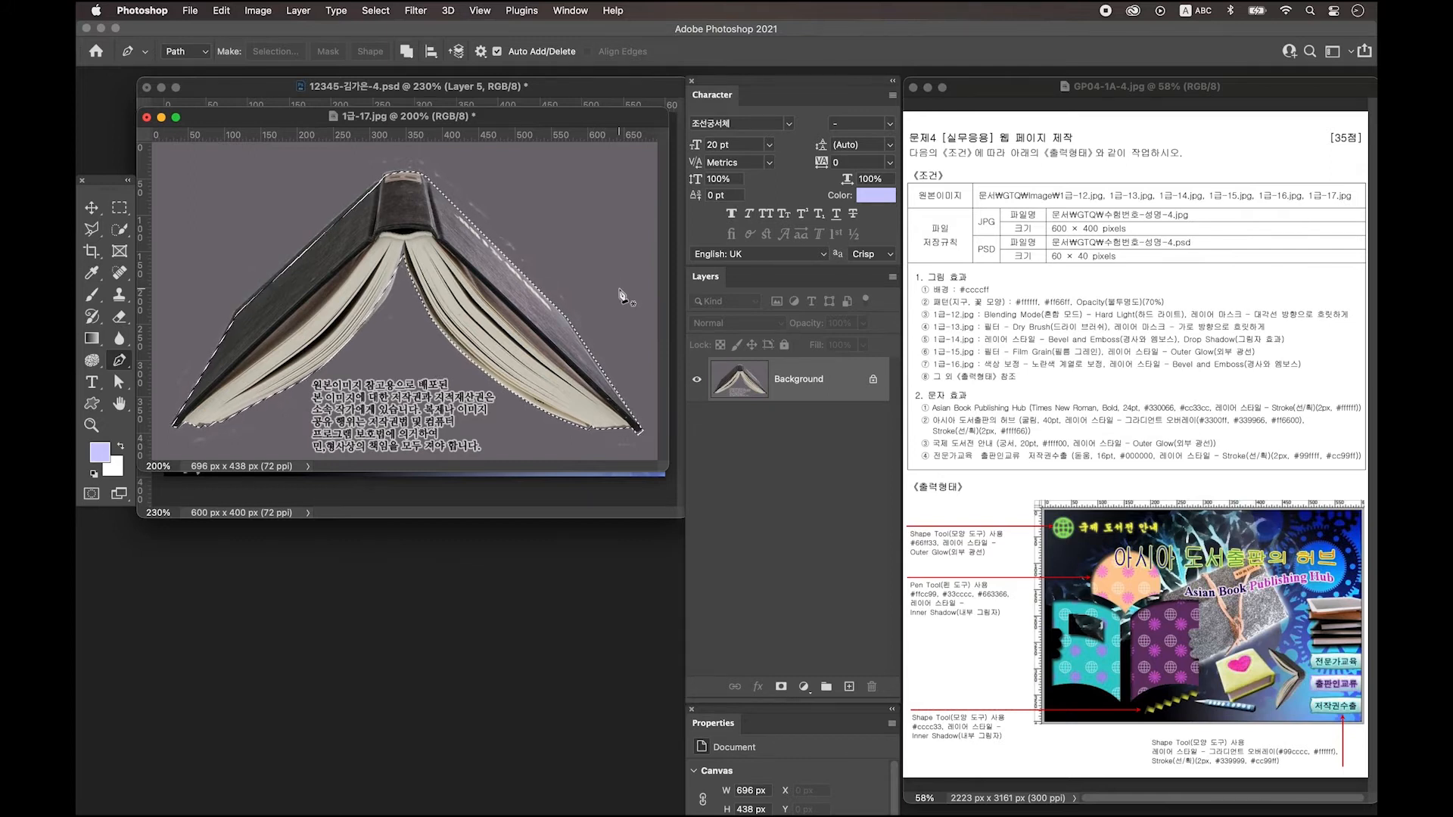
{"action": "key", "text": "ctrl+j"}
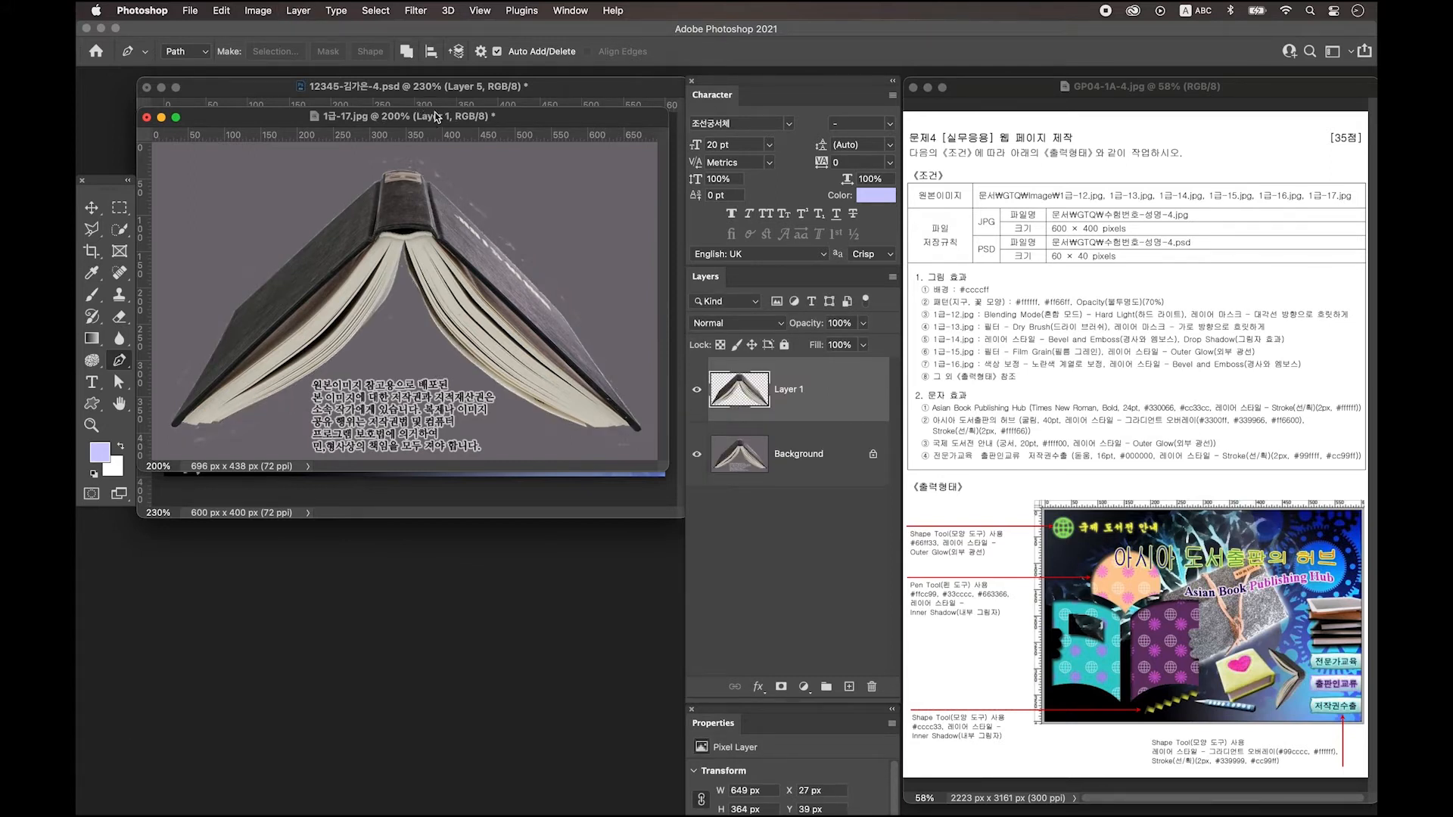
{"action": "left_click_drag", "start_coordinate": [437, 116], "coordinate": [444, 515]}
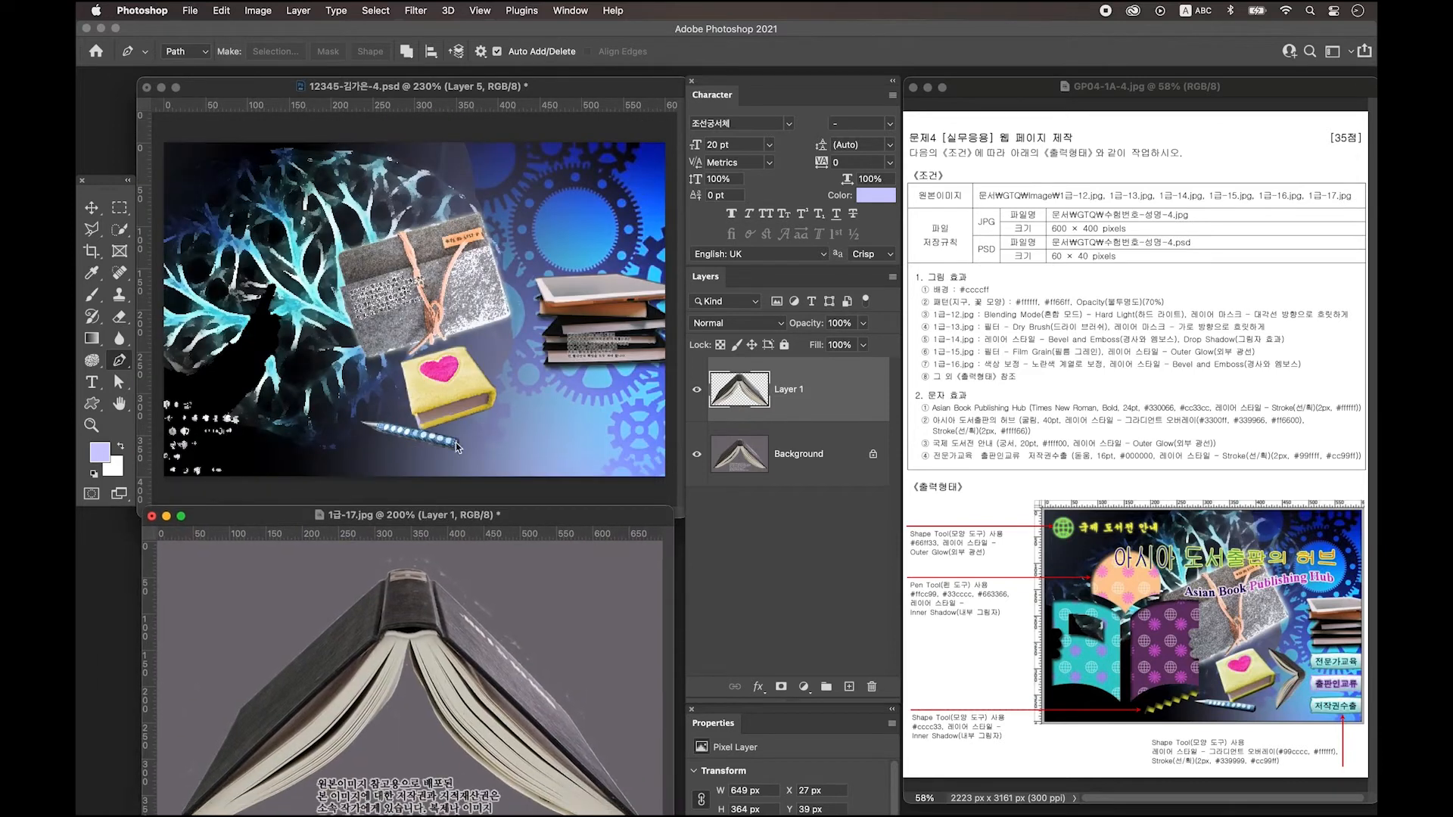
{"action": "left_click", "coordinate": [92, 207]}
{"action": "left_click_drag", "start_coordinate": [838, 397], "coordinate": [493, 368]}
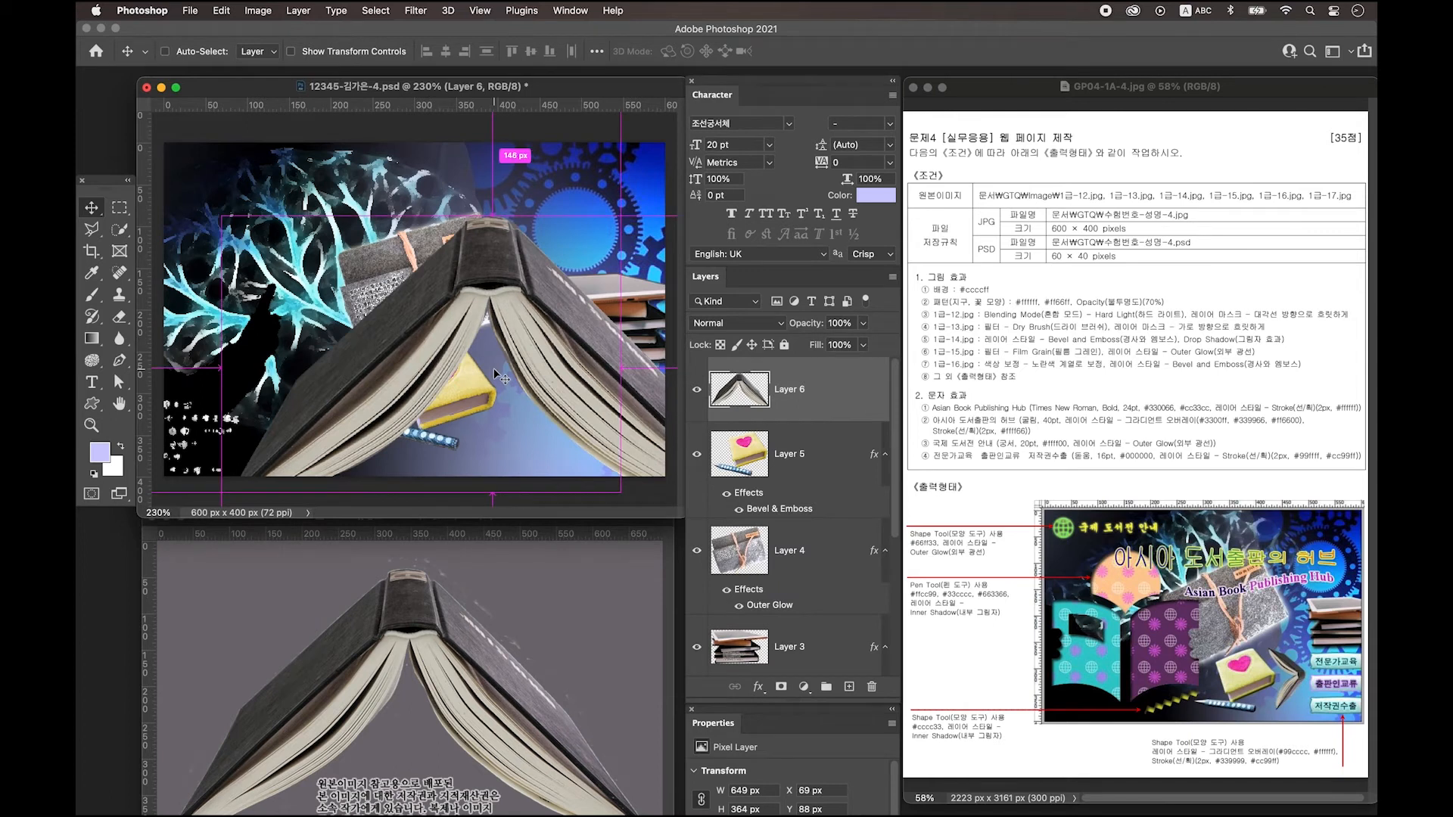
Scale the open book down to 74 × 127 px beside the yellow book, then add empty Layer 7.
{"action": "key", "text": "ctrl+t"}
{"action": "left_click_drag", "start_coordinate": [498, 212], "coordinate": [530, 406]}
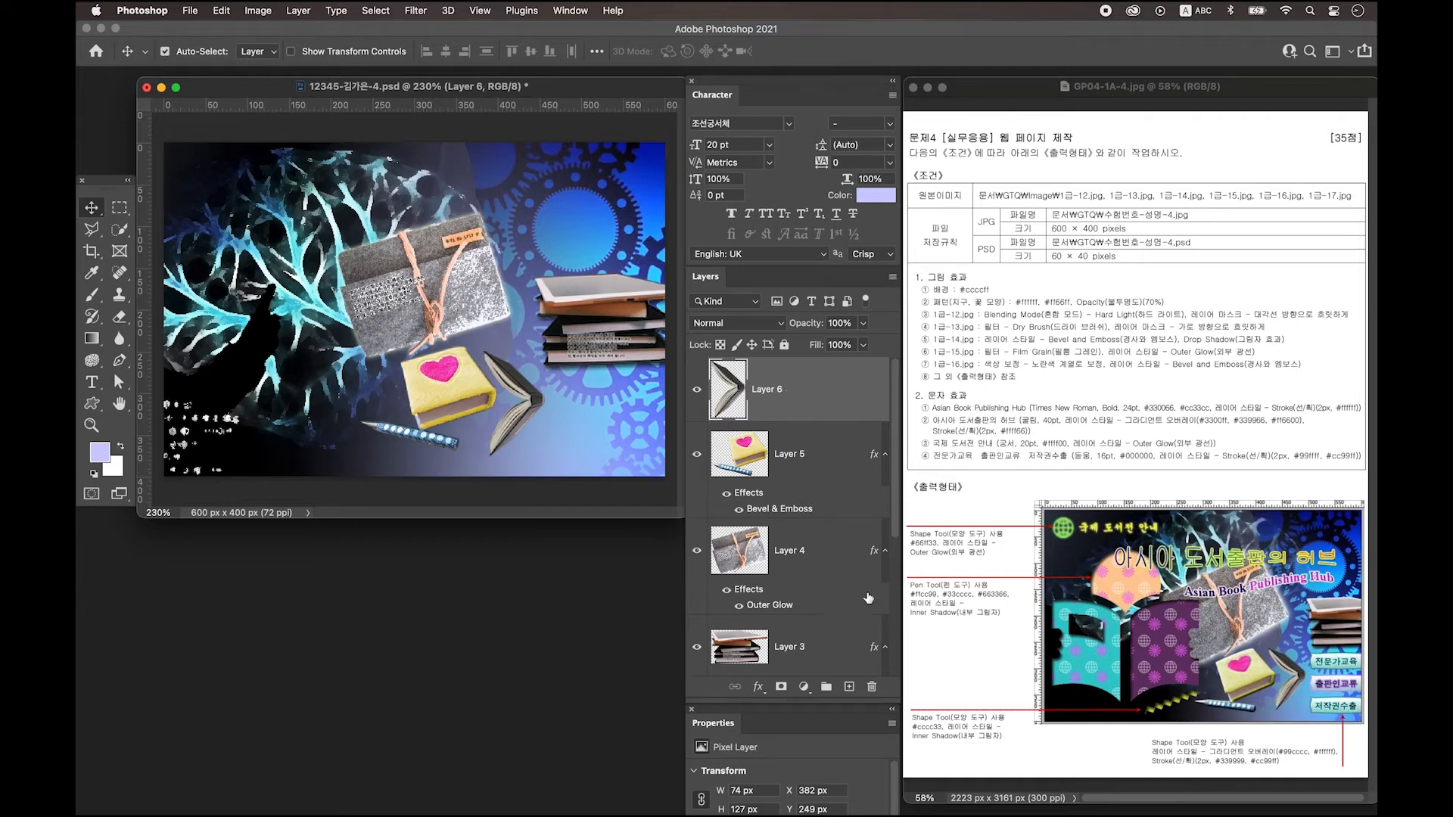
{"action": "left_click", "coordinate": [849, 688]}
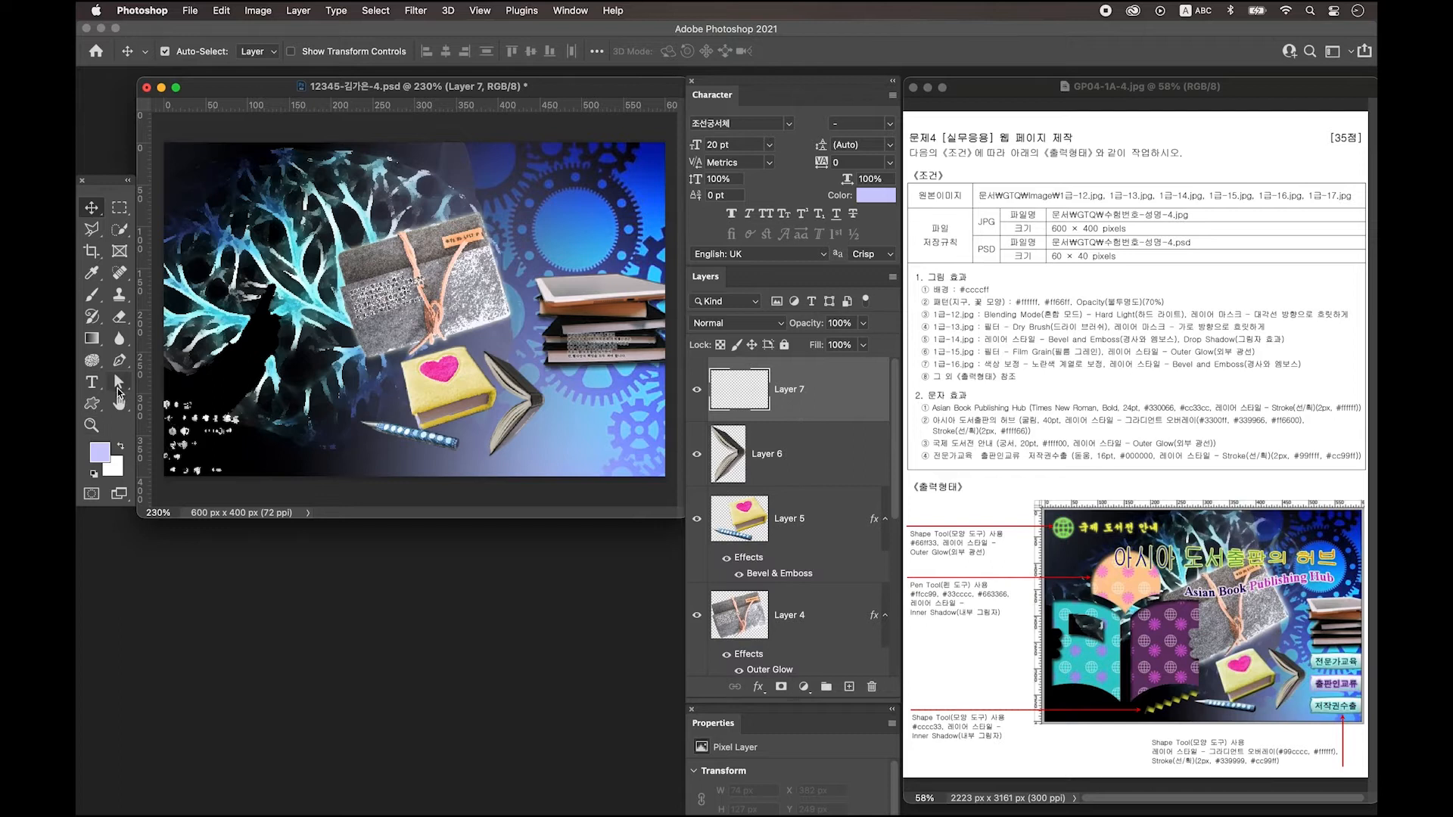
Type the title 'Asian Book Publishing Hub' near the top left of the canvas.
{"action": "left_click", "coordinate": [92, 382]}
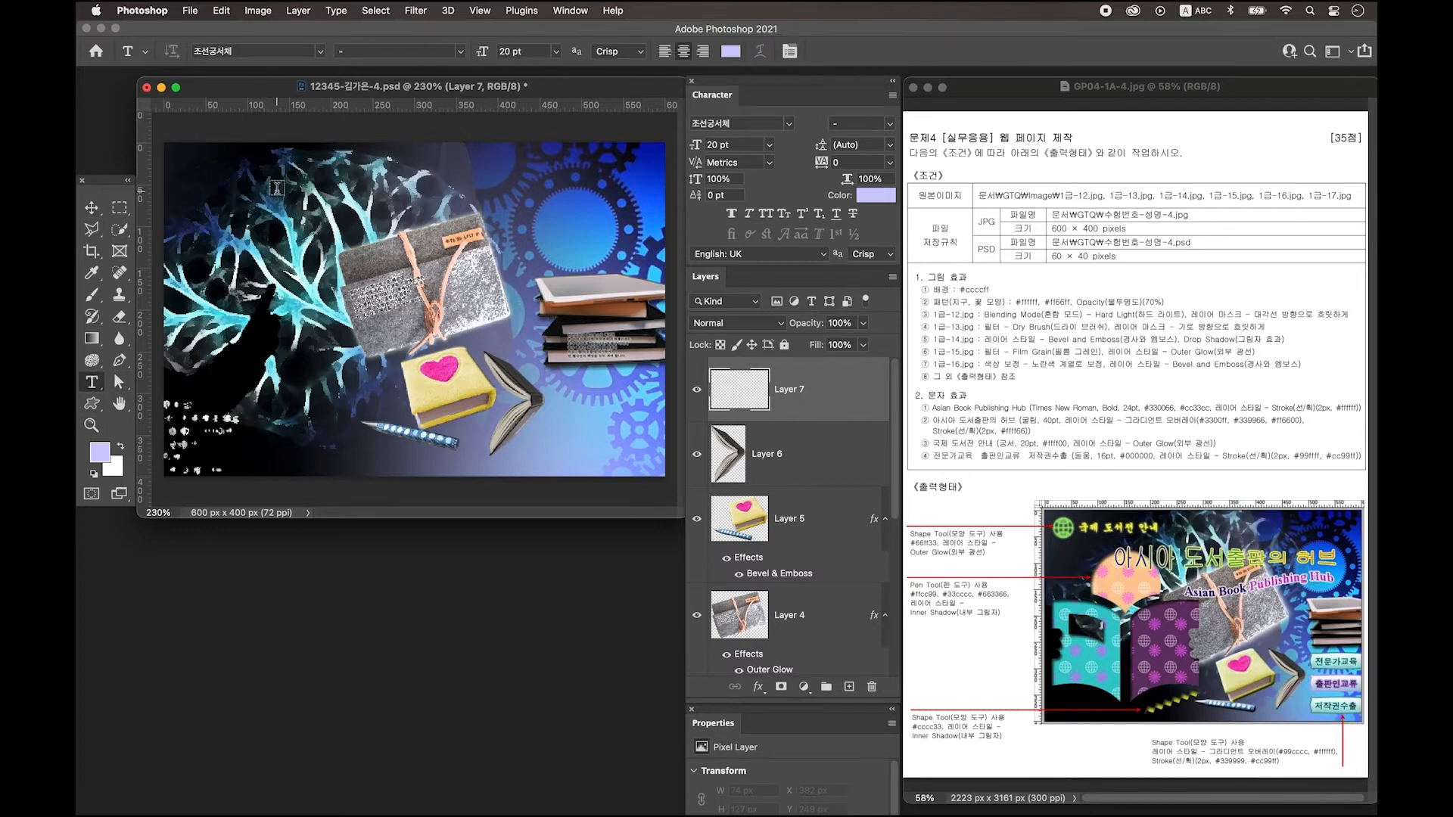
{"action": "left_click", "coordinate": [229, 188]}
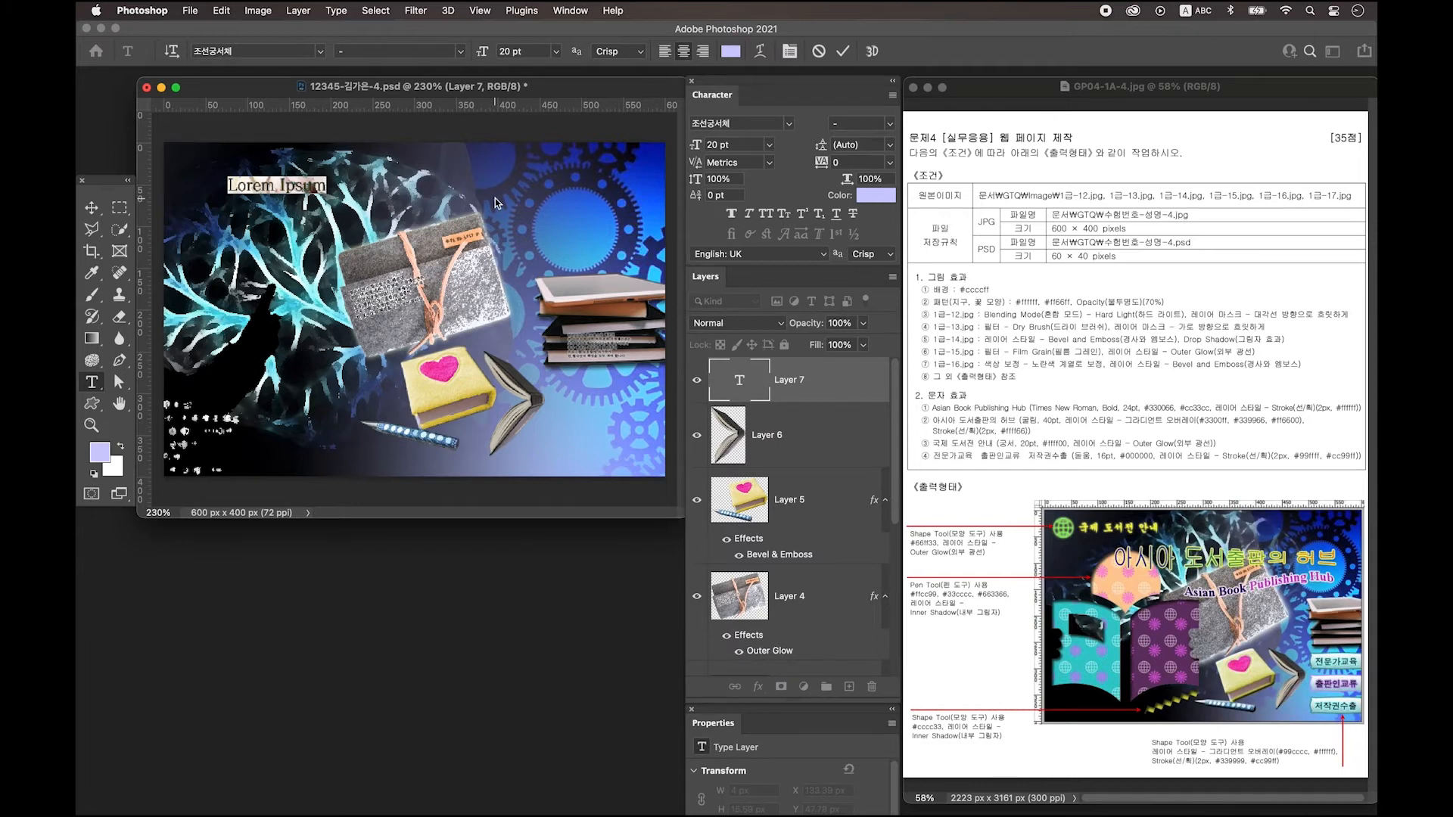
{"action": "type", "text": "Asian Book Publishing Hub"}
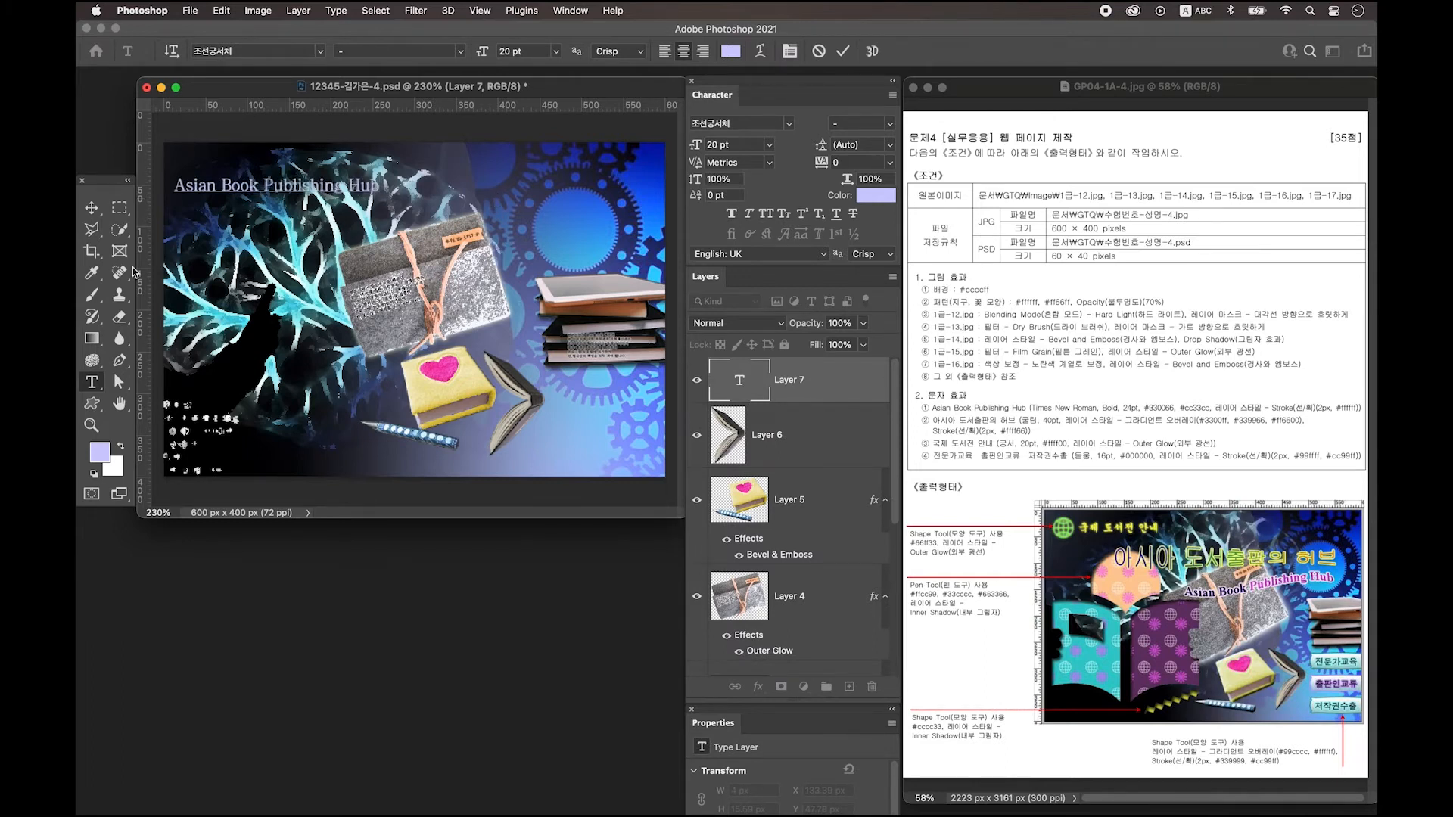
{"action": "left_click", "coordinate": [92, 208]}
{"action": "left_click_drag", "start_coordinate": [233, 185], "coordinate": [272, 188]}
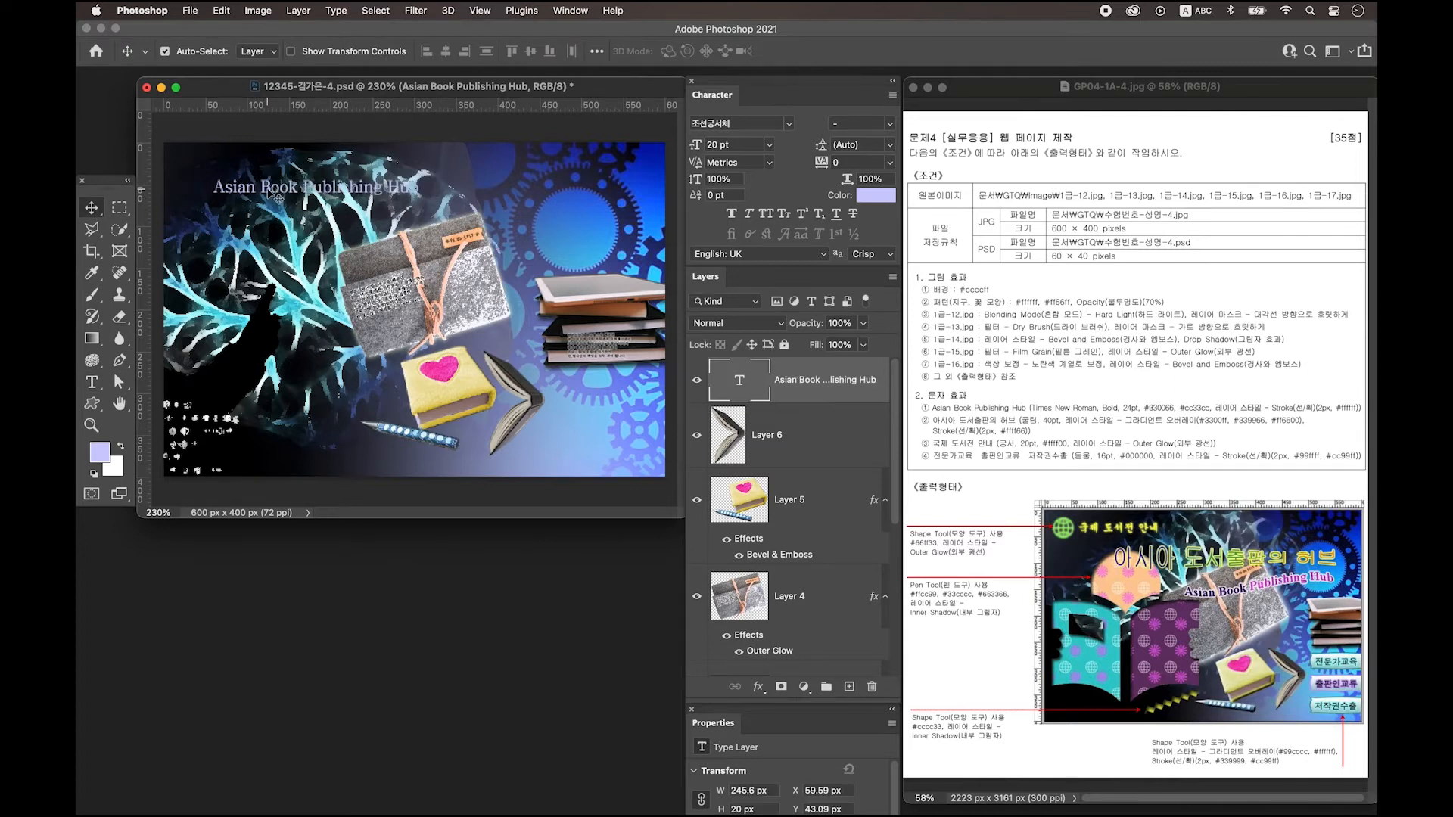
Set the title to Times New Roman Bold 24 pt.
{"action": "left_click", "coordinate": [569, 10]}
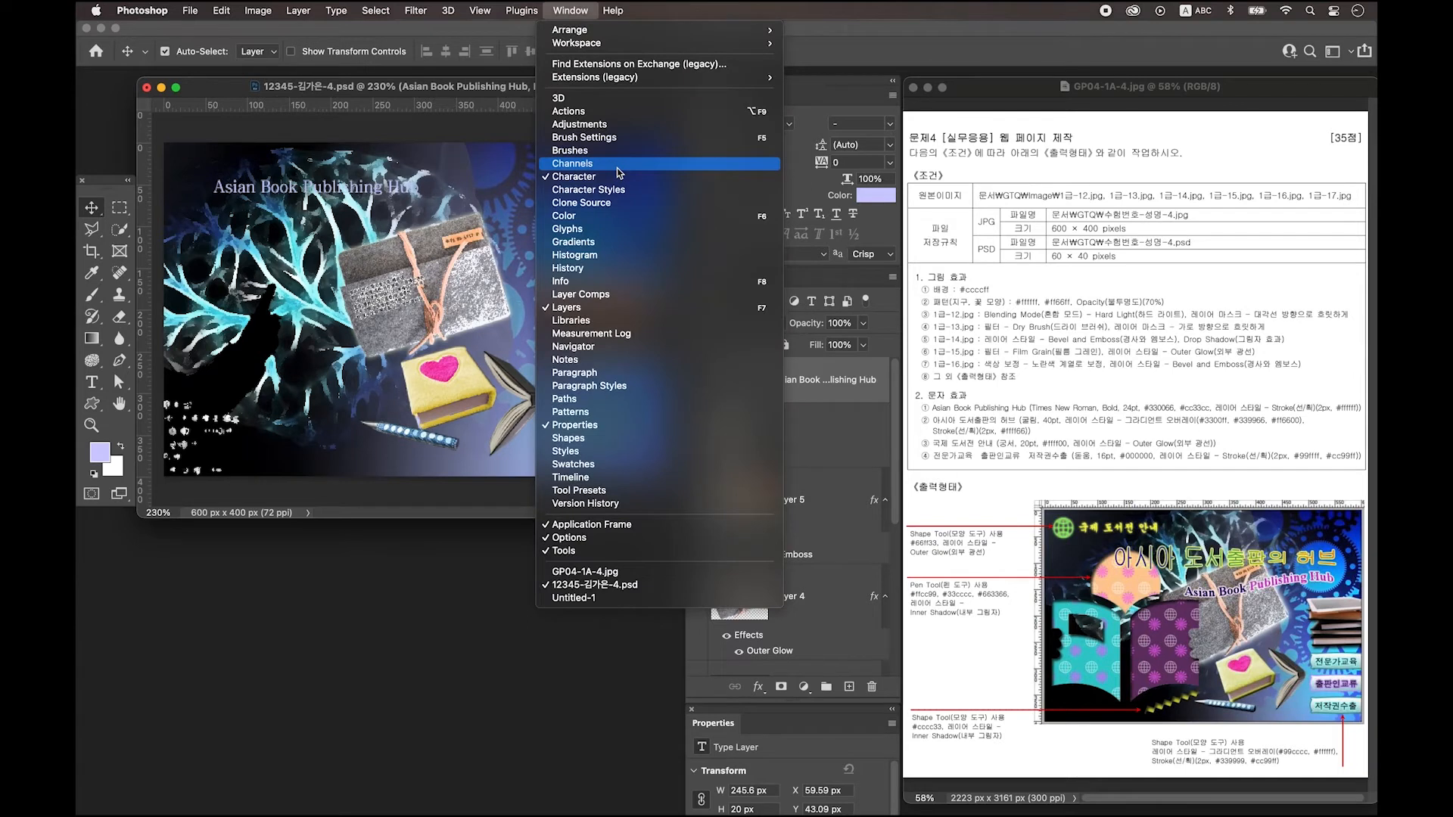
{"action": "left_click", "coordinate": [829, 97]}
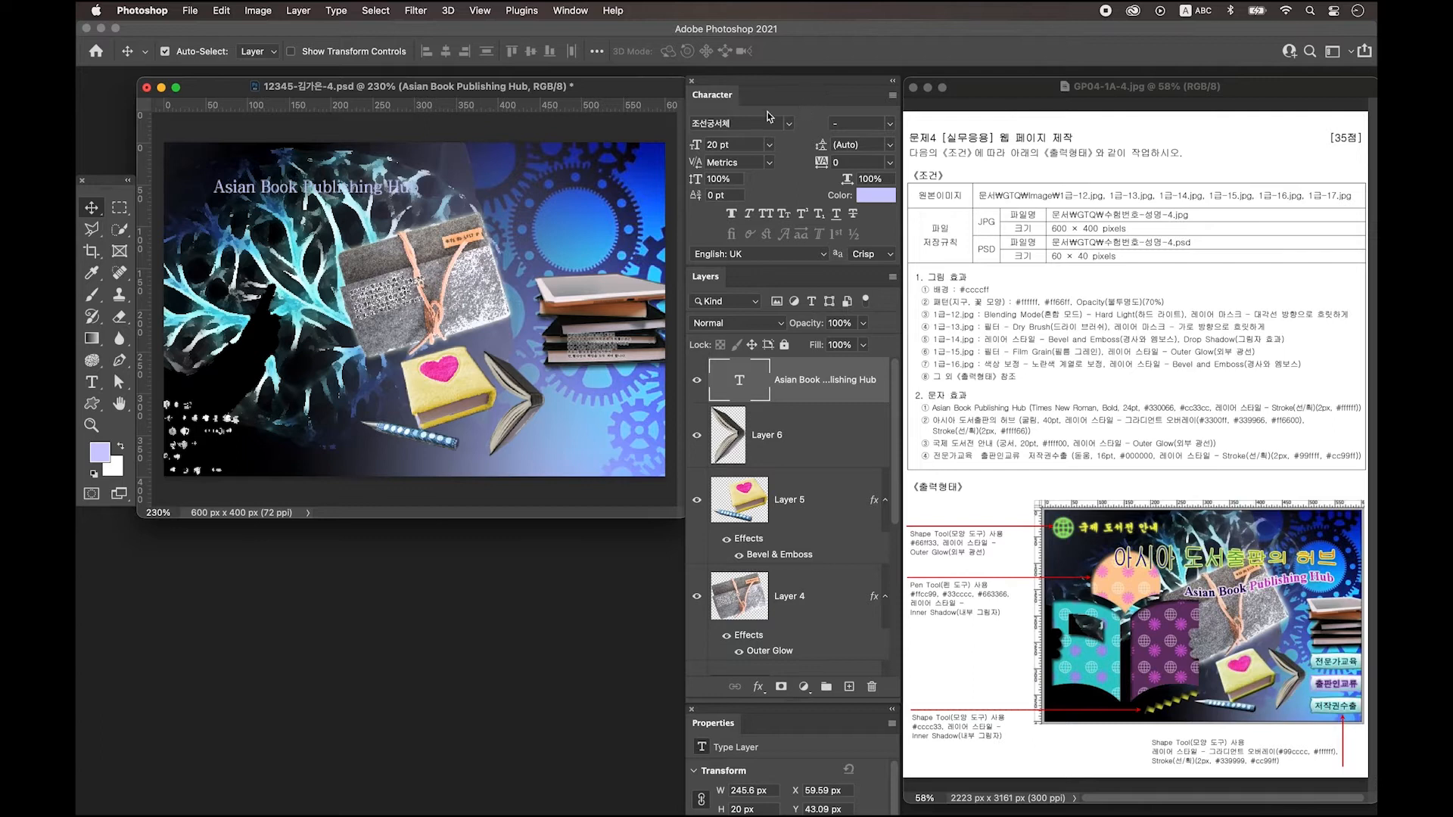
{"action": "key", "text": "super+z"}
{"action": "left_click", "coordinate": [90, 384]}
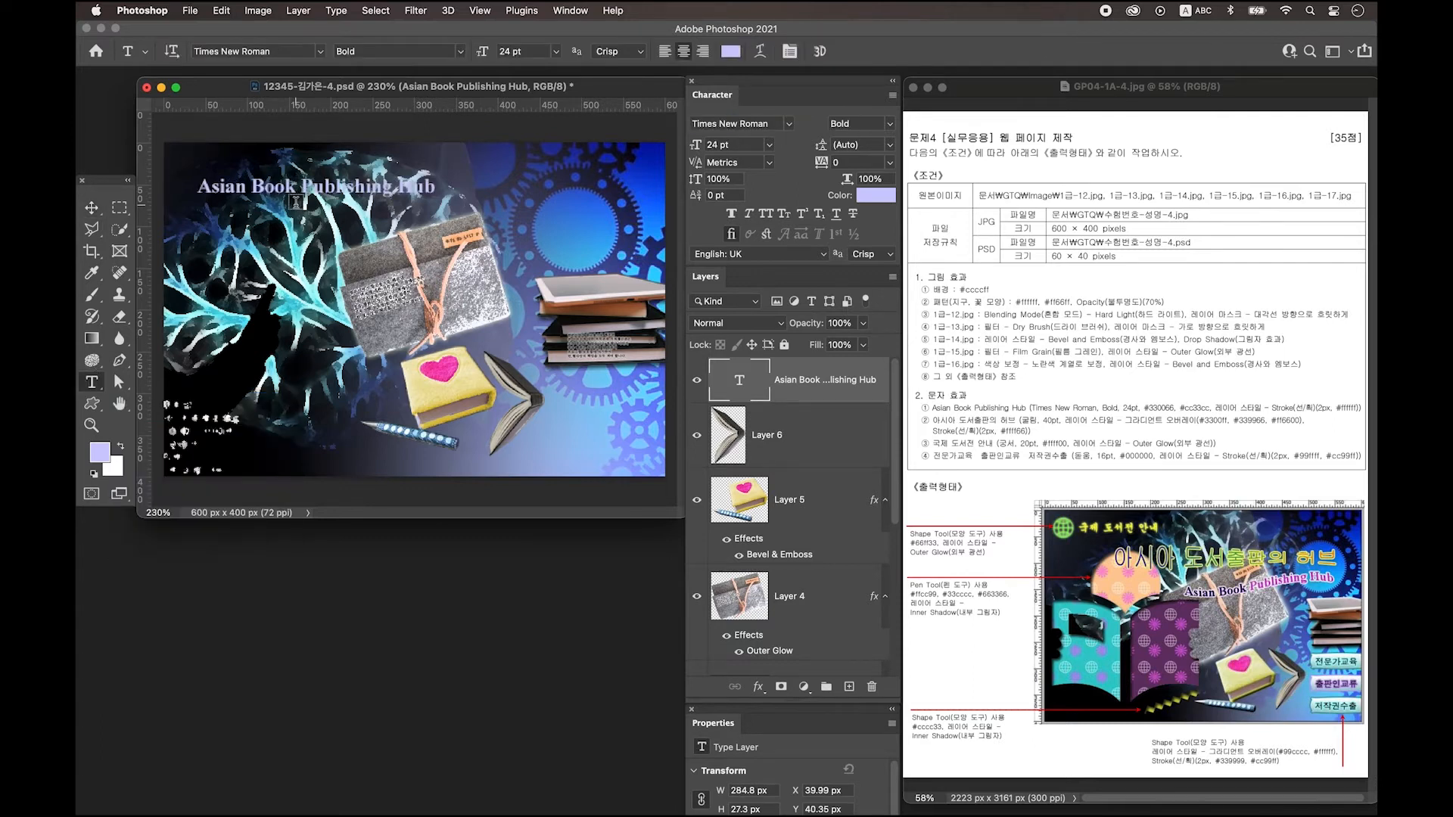
Color the words 'Asian Book' dark purple #330066.
{"action": "left_click_drag", "start_coordinate": [293, 189], "coordinate": [197, 188]}
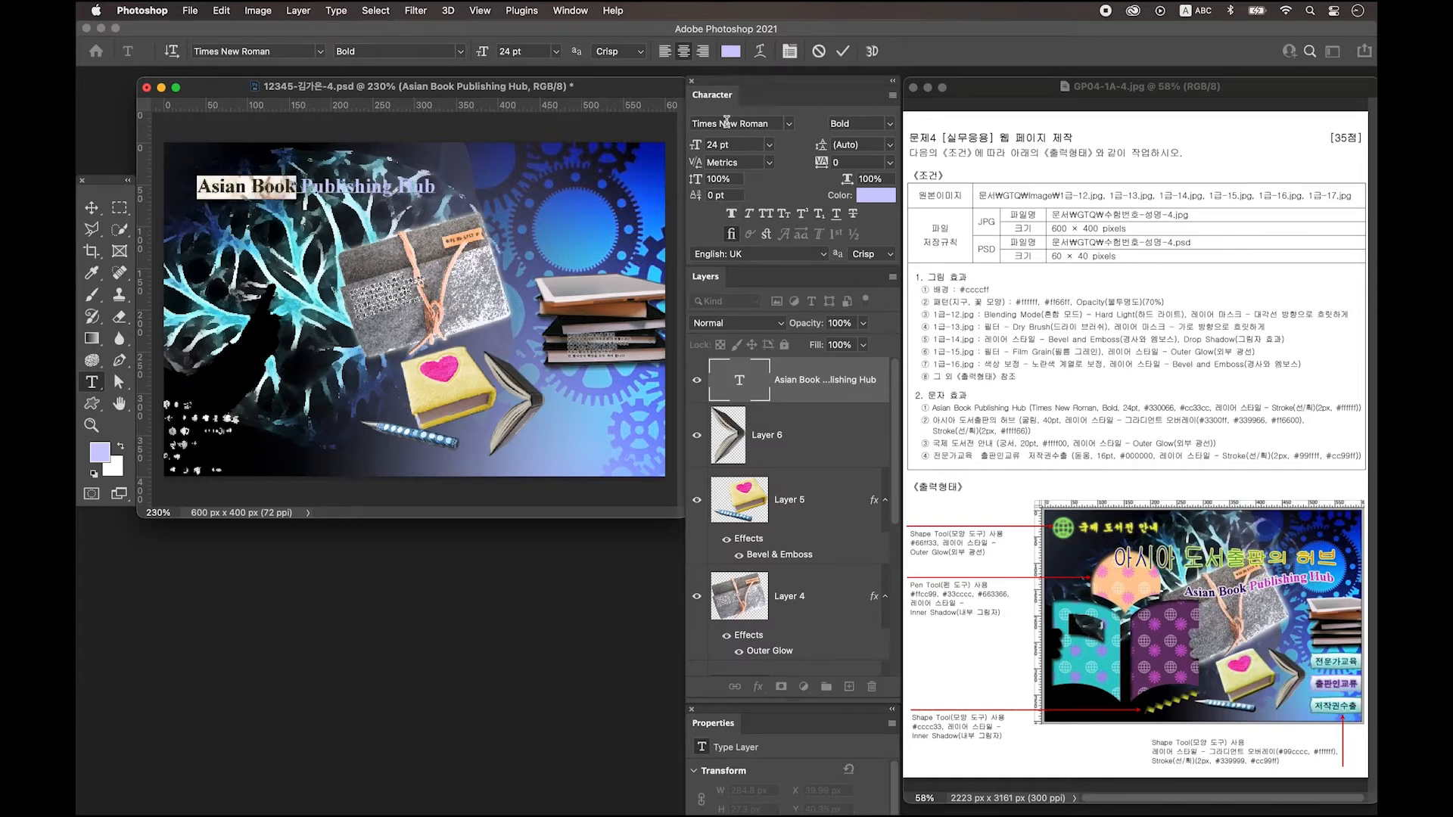
{"action": "left_click", "coordinate": [869, 198]}
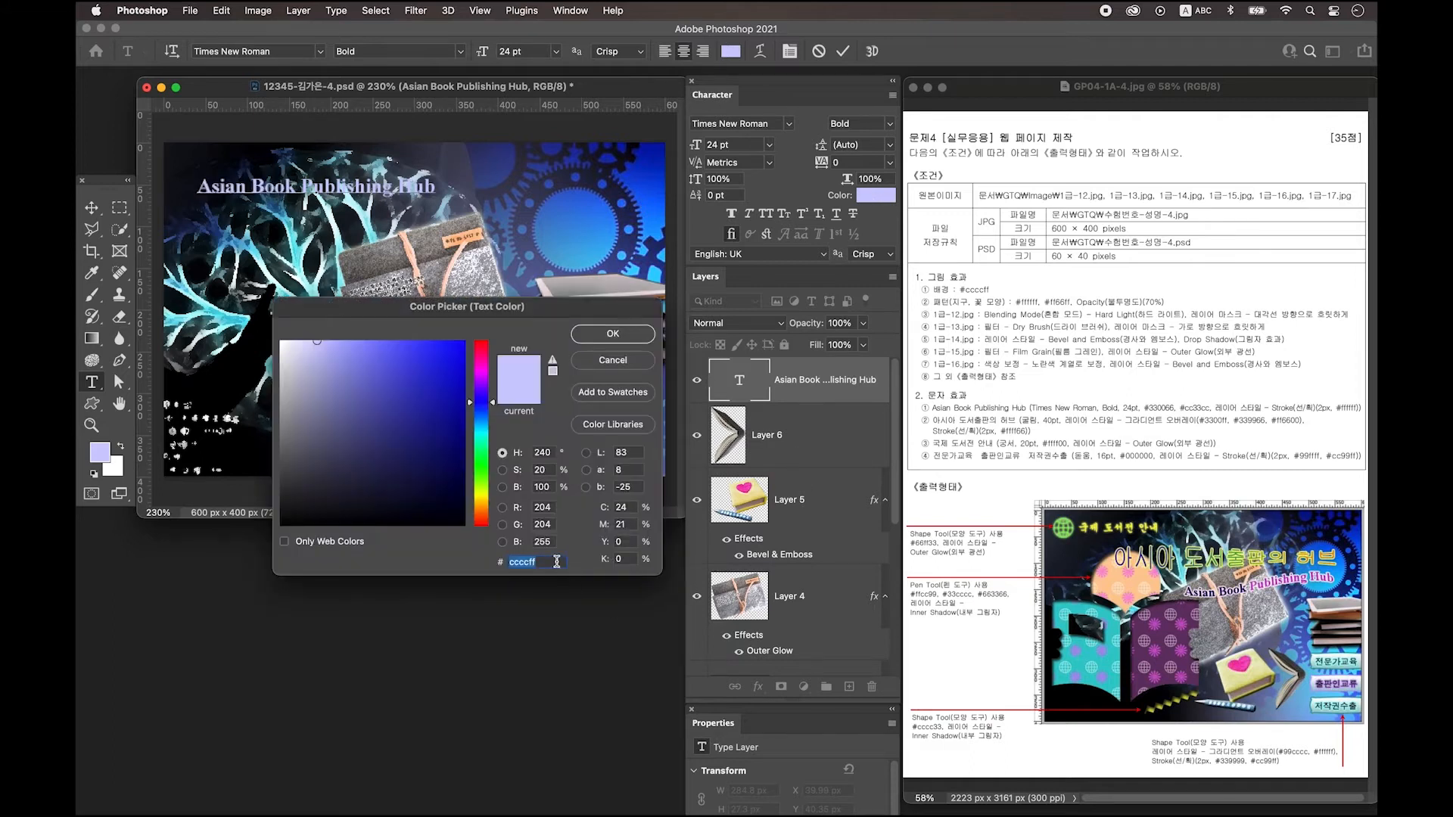
{"action": "type", "text": "330066"}
{"action": "key", "text": "Return"}
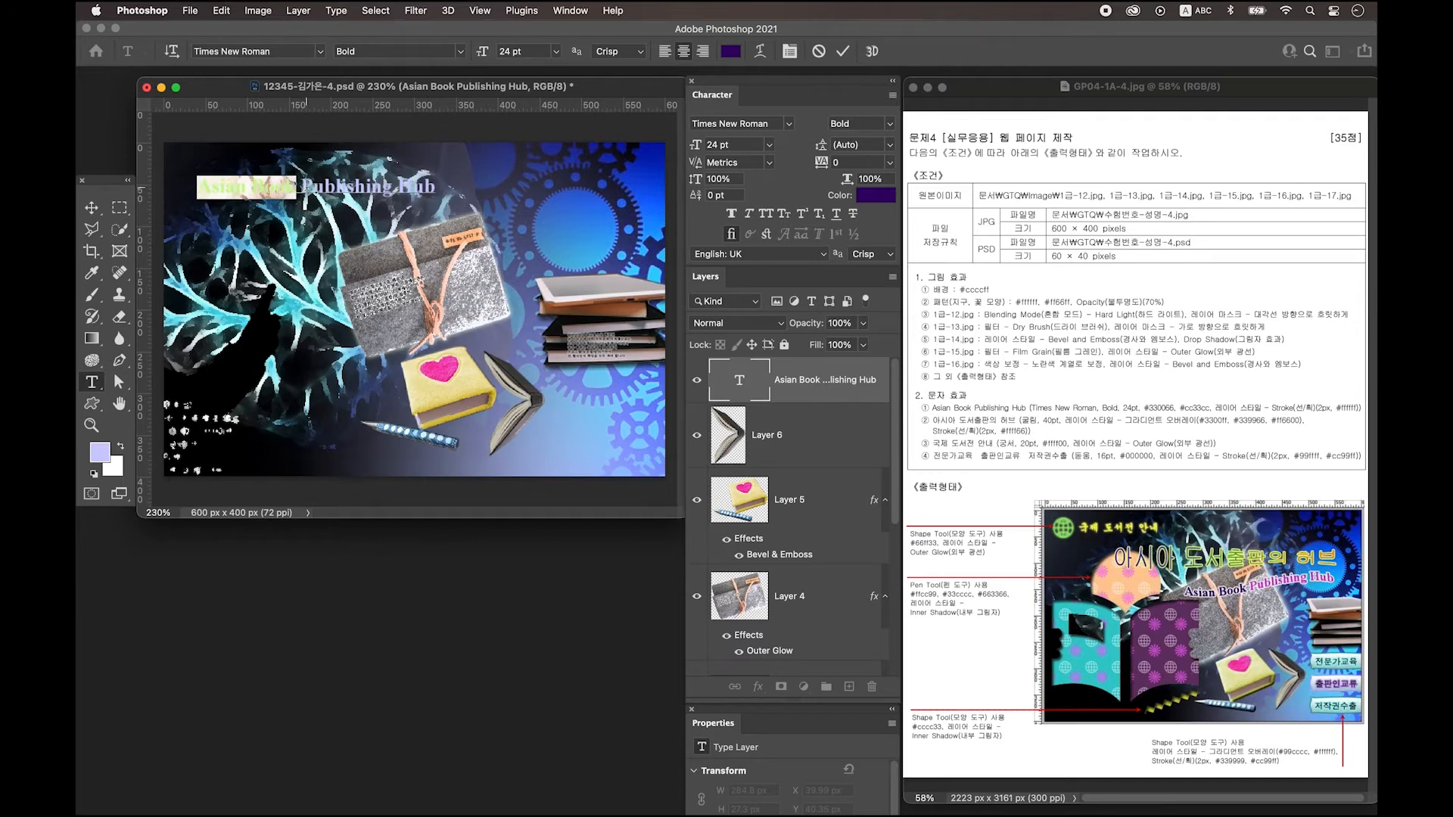
Color 'Publishing Hub' magenta #cc33cc and start adding a Stroke in Layer Style.
{"action": "left_click_drag", "start_coordinate": [306, 186], "coordinate": [539, 198]}
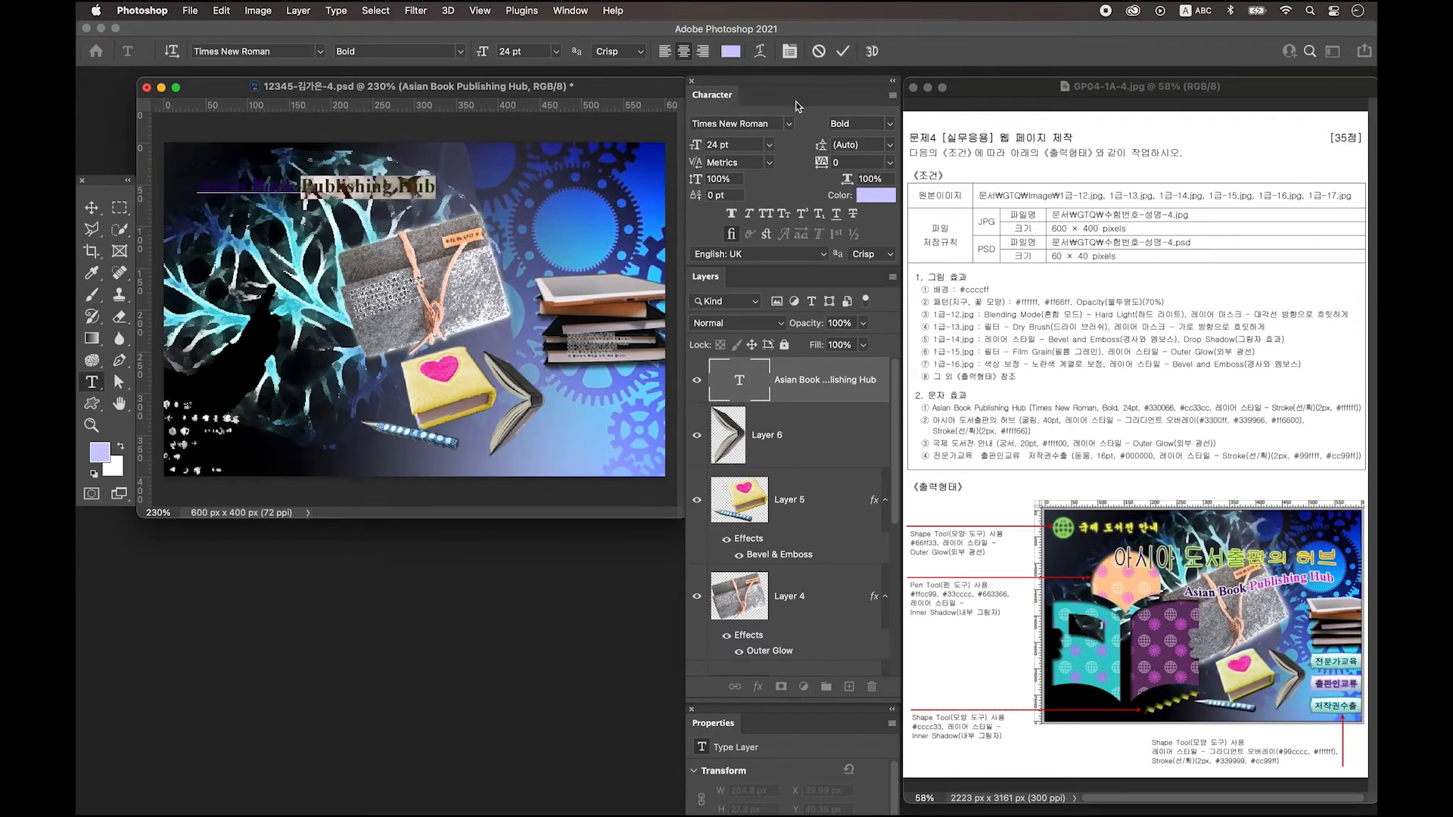
{"action": "left_click", "coordinate": [871, 198]}
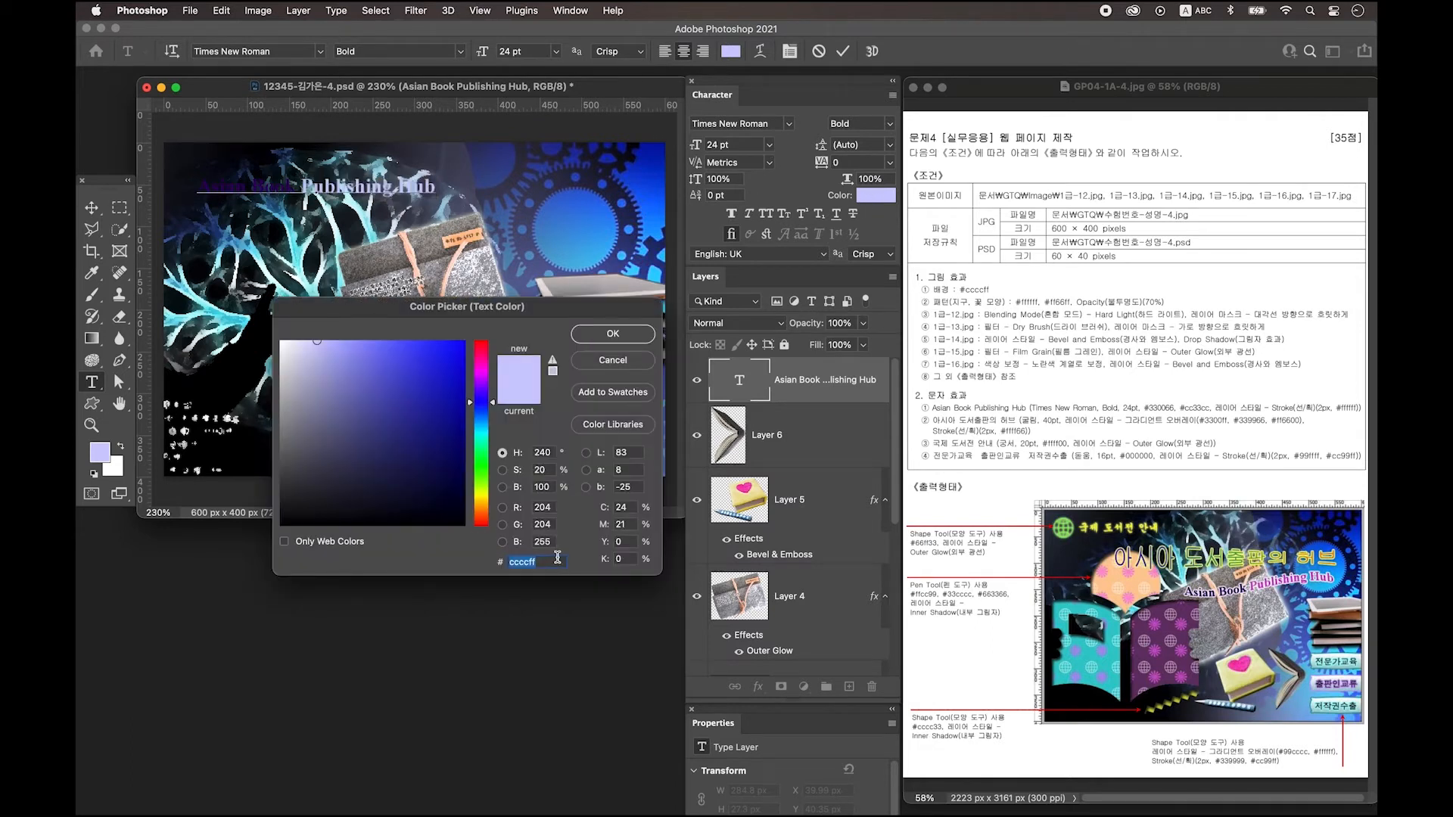
{"action": "type", "text": "cc33cc"}
{"action": "key", "text": "Return"}
{"action": "left_click", "coordinate": [859, 384]}
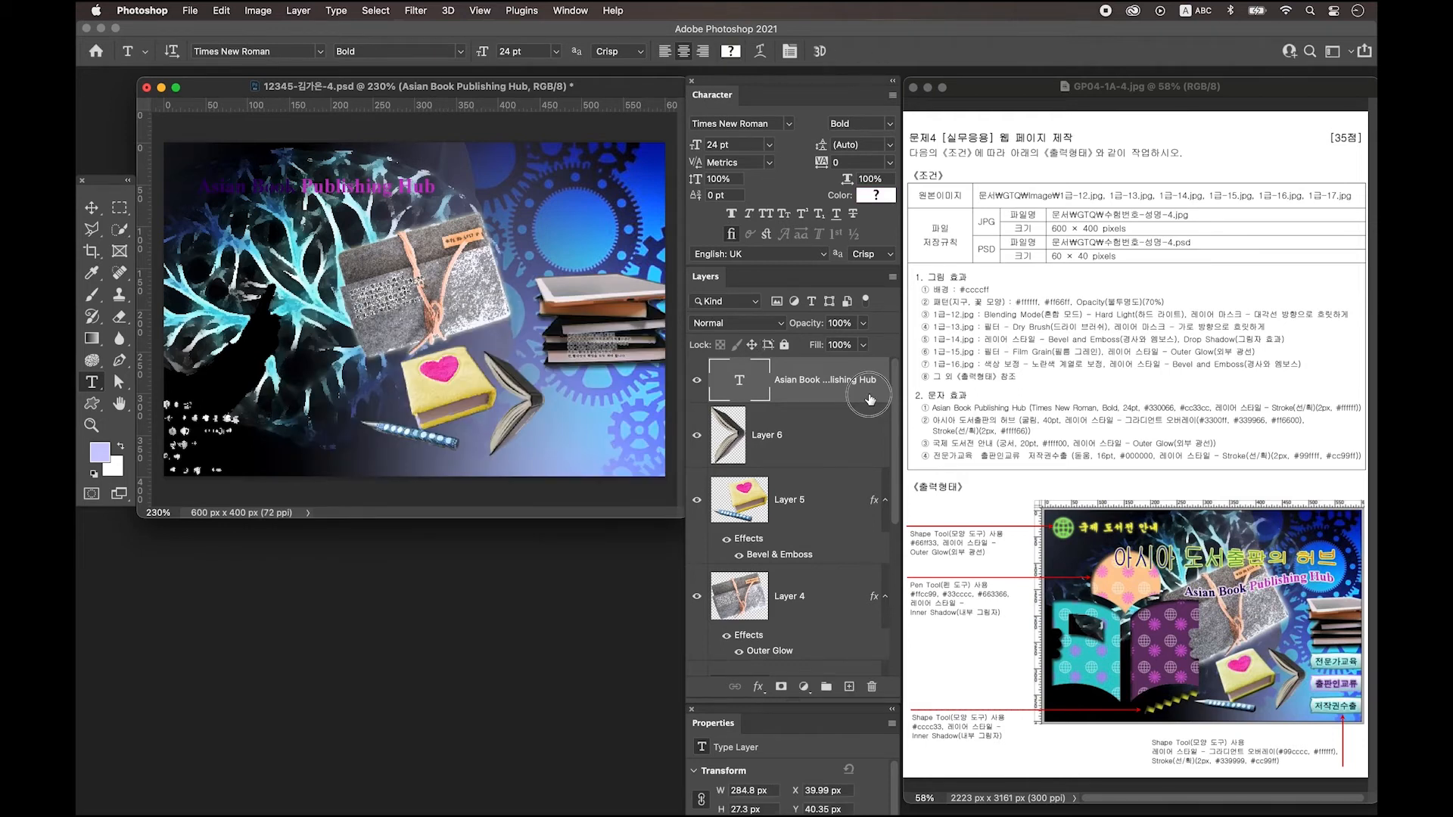
{"action": "double_click", "coordinate": [870, 402]}
{"action": "left_click", "coordinate": [341, 367]}
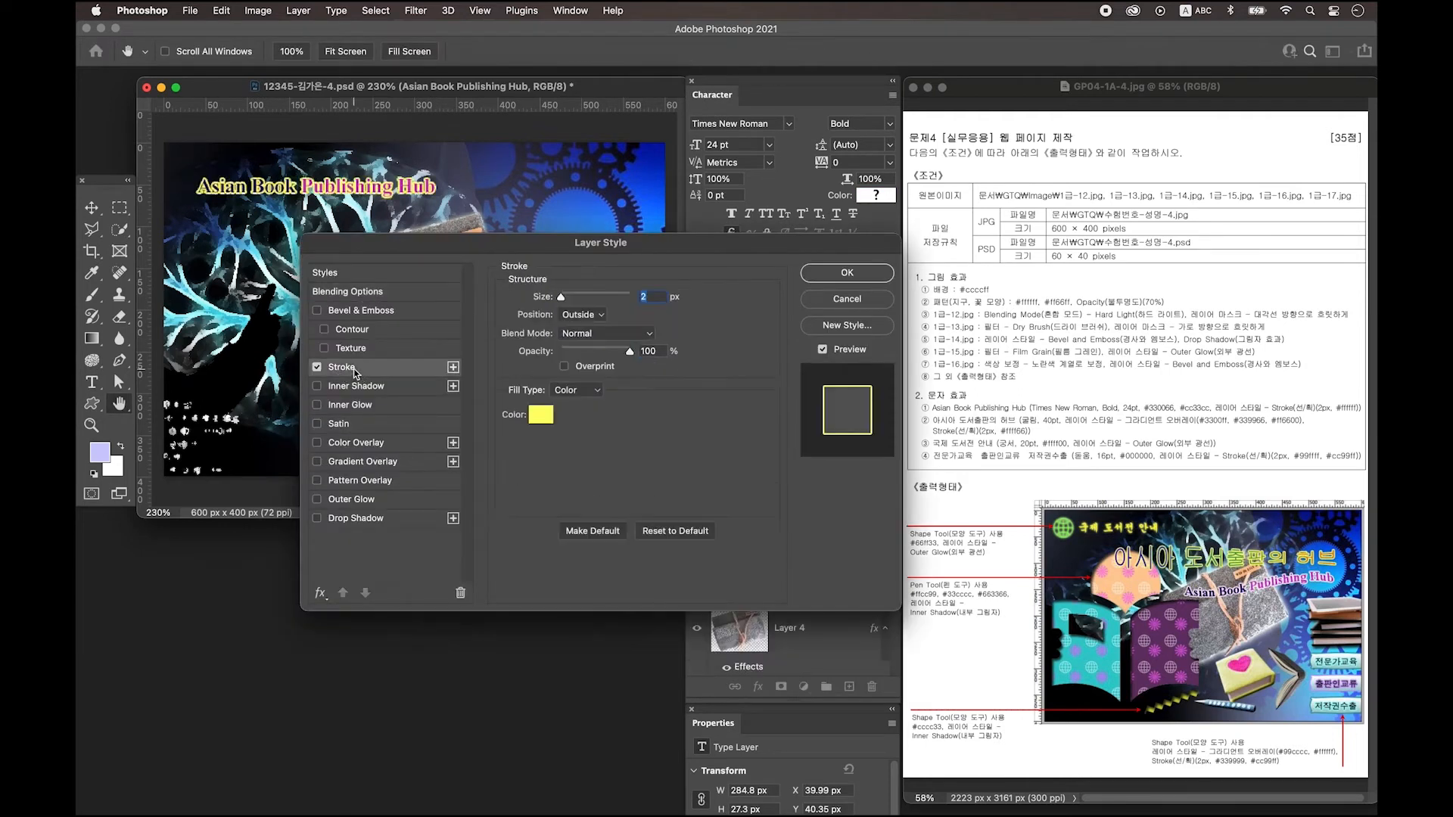
Set the title's Stroke to 2 px, Outside, white #ffffff, and apply it.
{"action": "double_click", "coordinate": [647, 297]}
{"action": "left_click", "coordinate": [546, 416]}
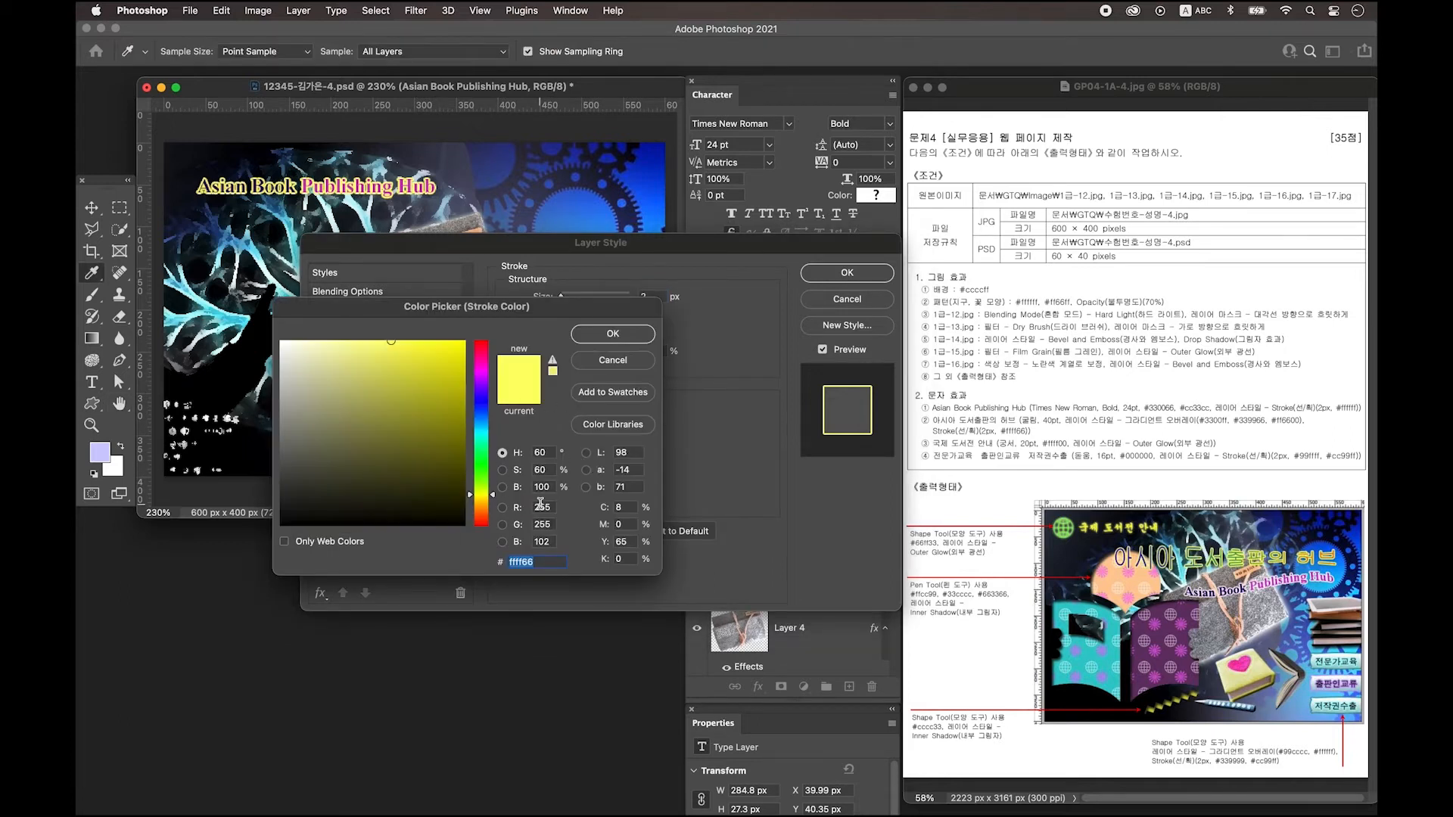
{"action": "key", "text": "Escape"}
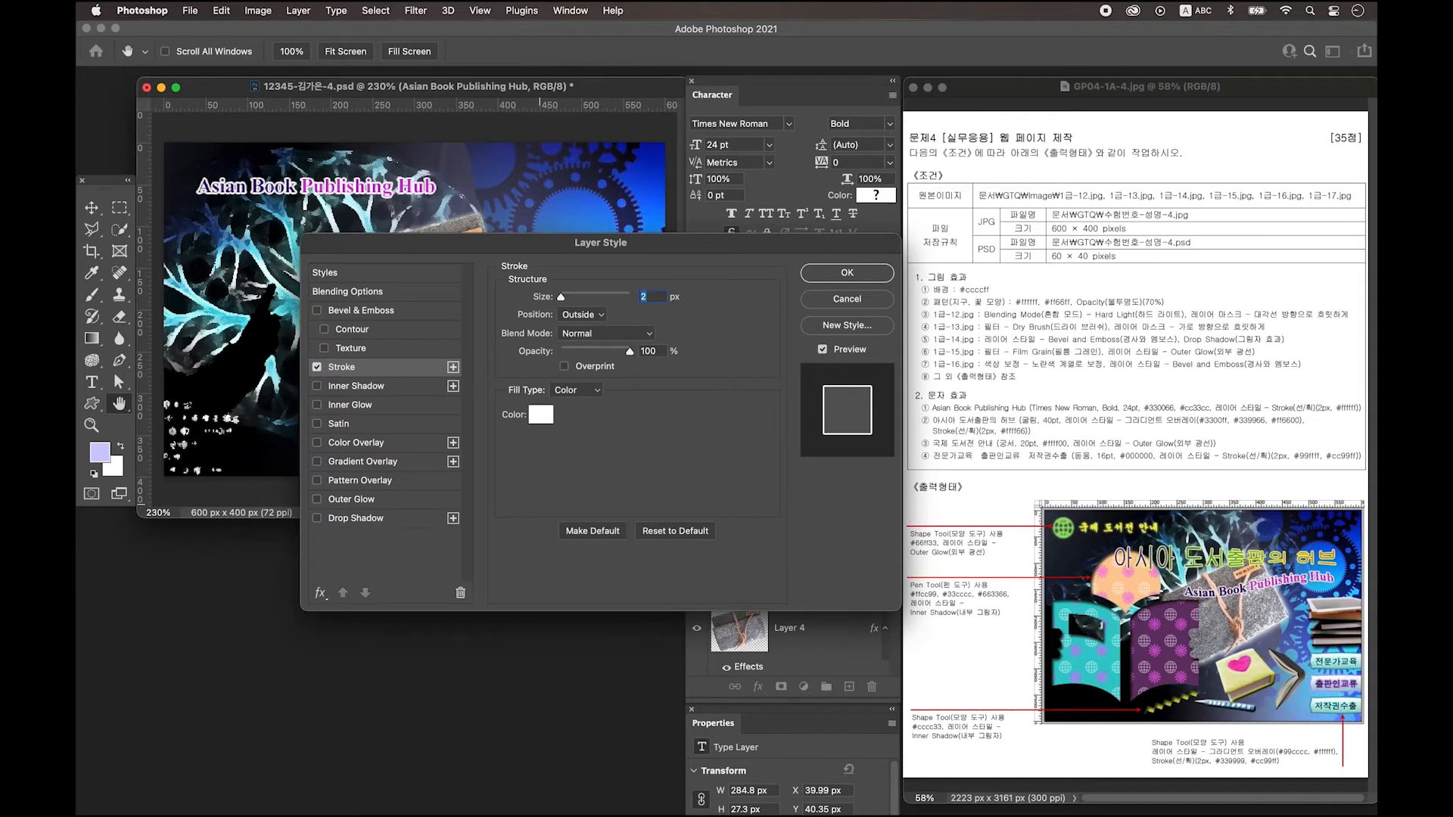
{"action": "key", "text": "Return"}
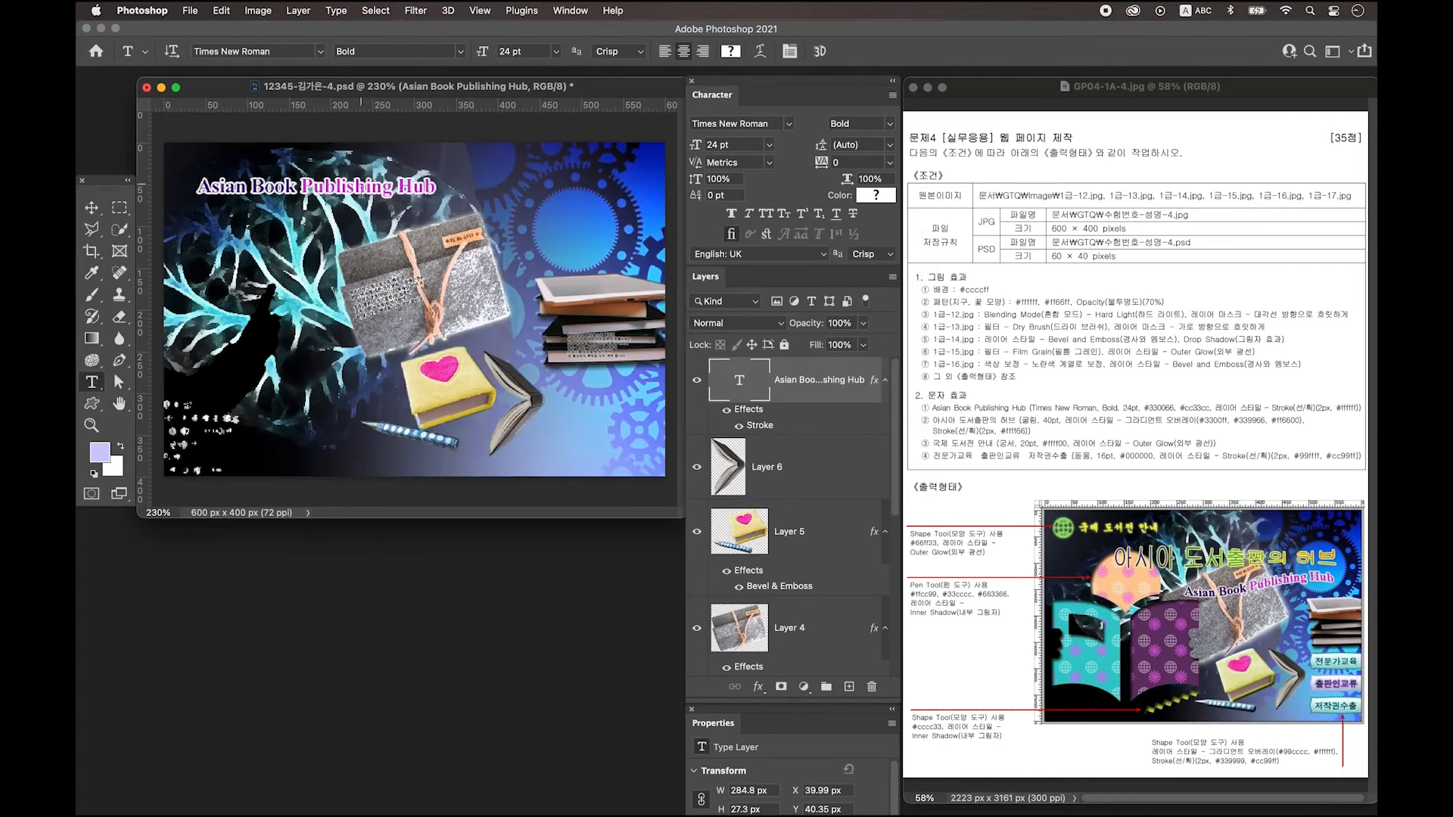
Warp the title with a negative-bend Flag style and move it over the grey felt book.
{"action": "left_click", "coordinate": [760, 51]}
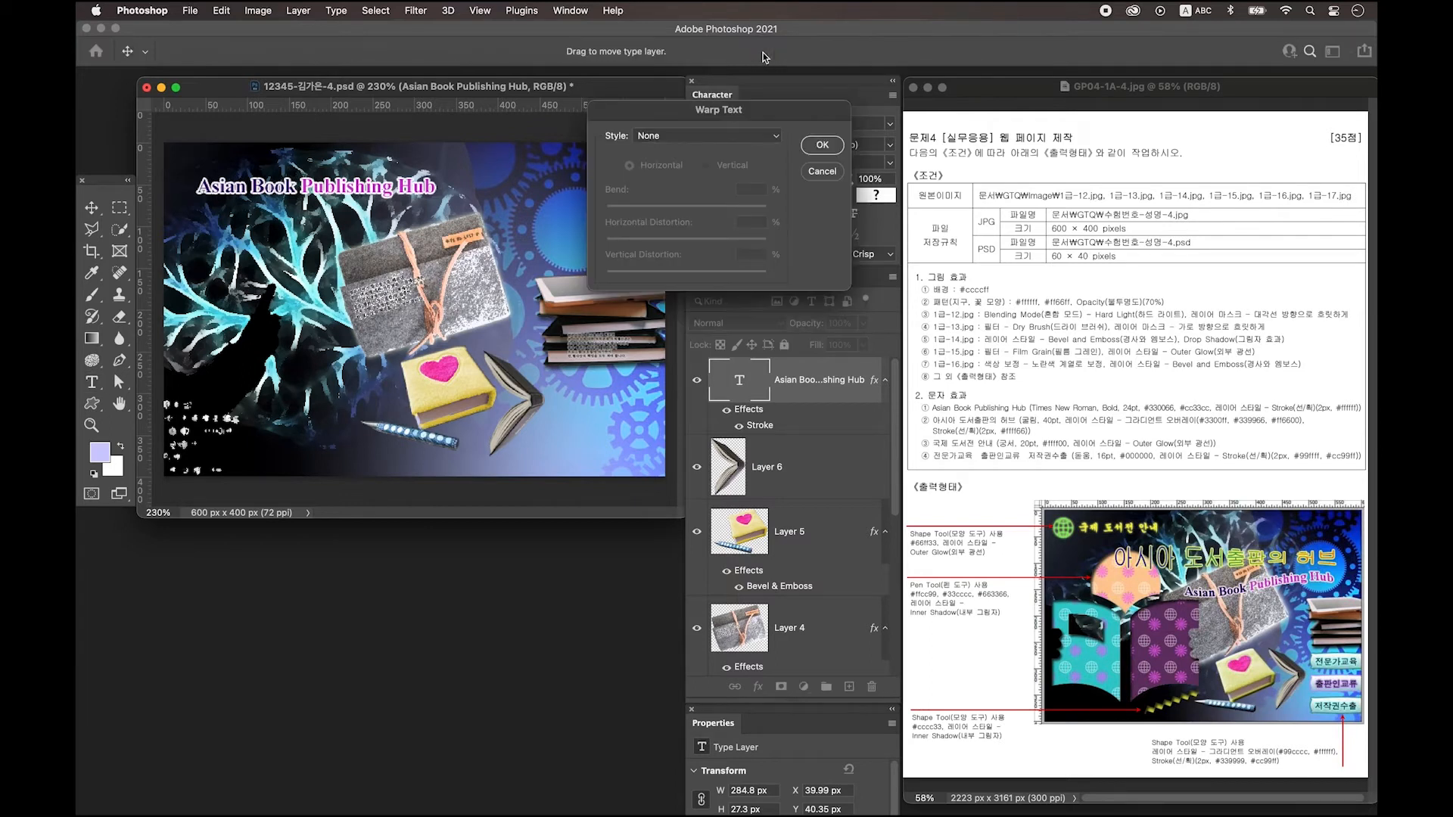
{"action": "left_click", "coordinate": [661, 138]}
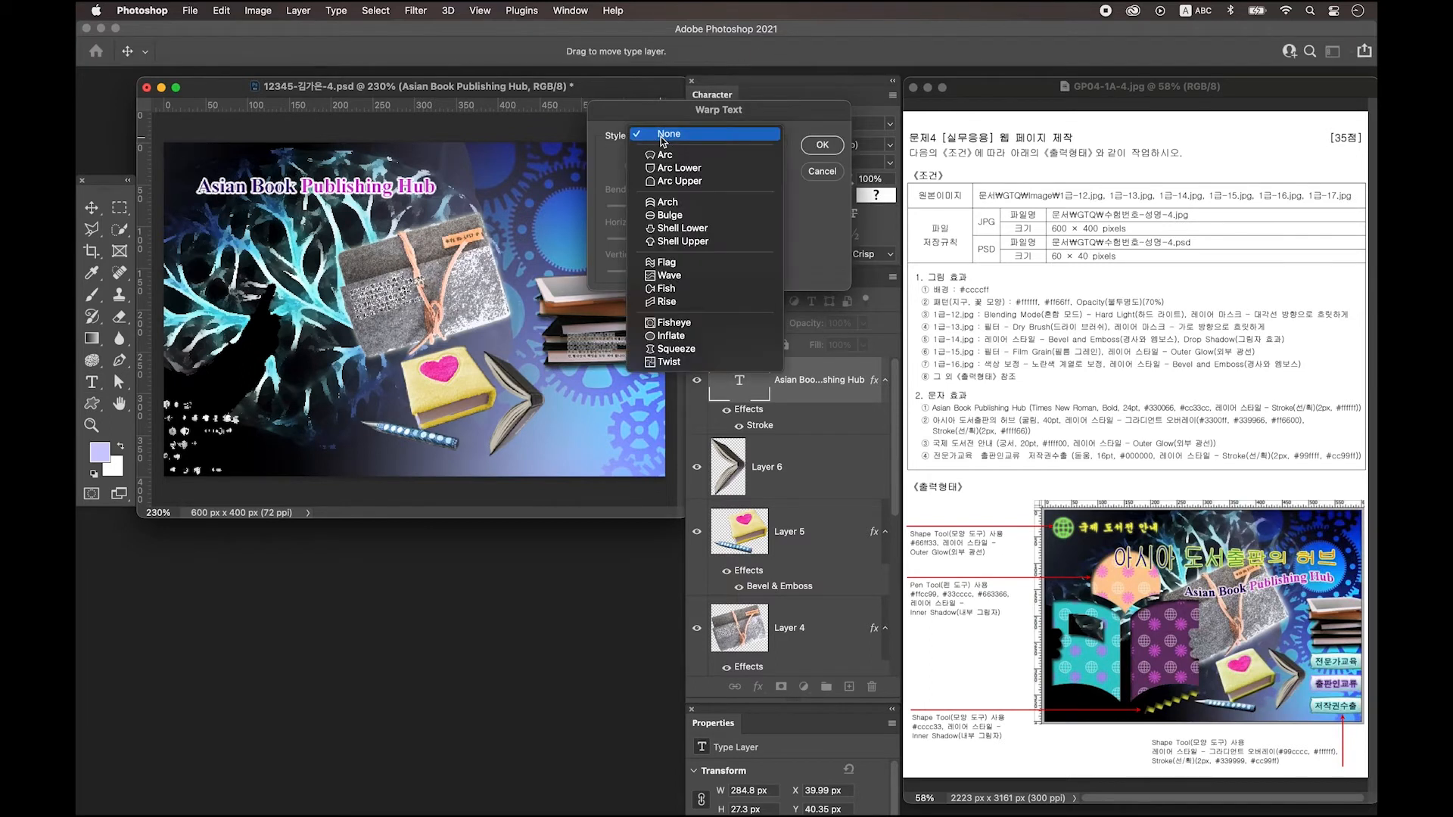
{"action": "left_click", "coordinate": [671, 265]}
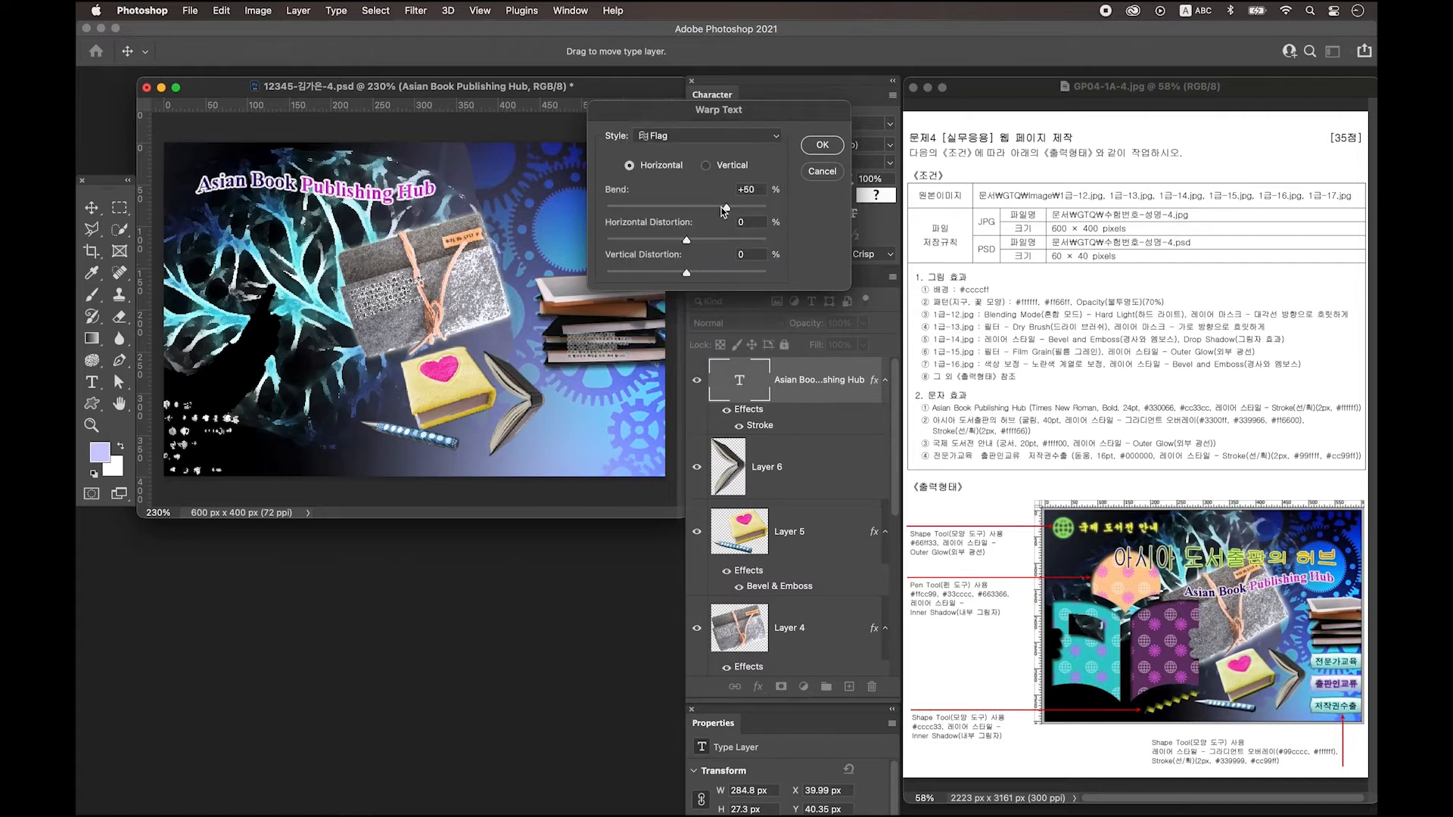
{"action": "left_click_drag", "start_coordinate": [728, 210], "coordinate": [651, 212]}
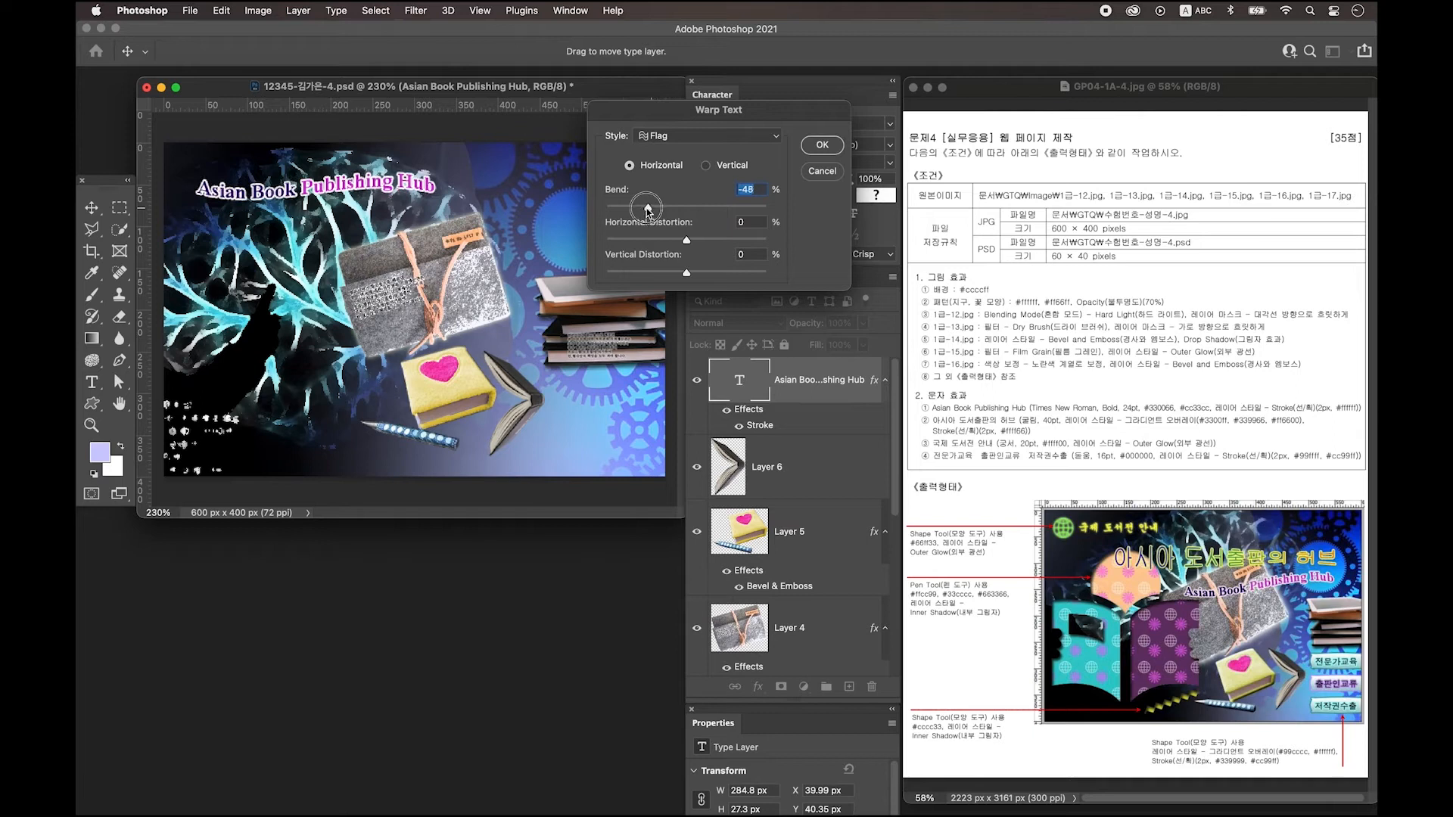
{"action": "key", "text": "Return"}
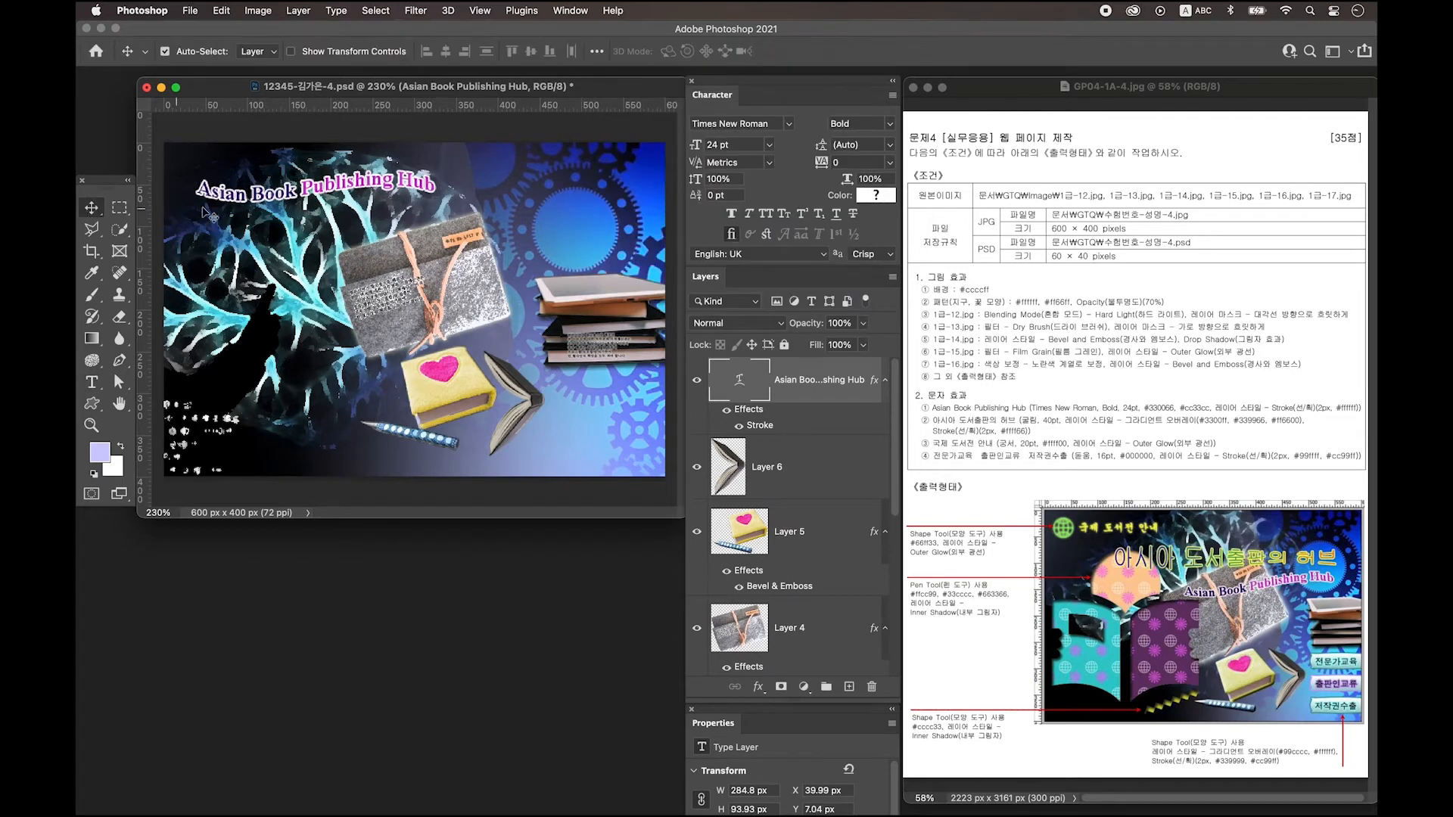
{"action": "left_click_drag", "start_coordinate": [237, 200], "coordinate": [388, 262]}
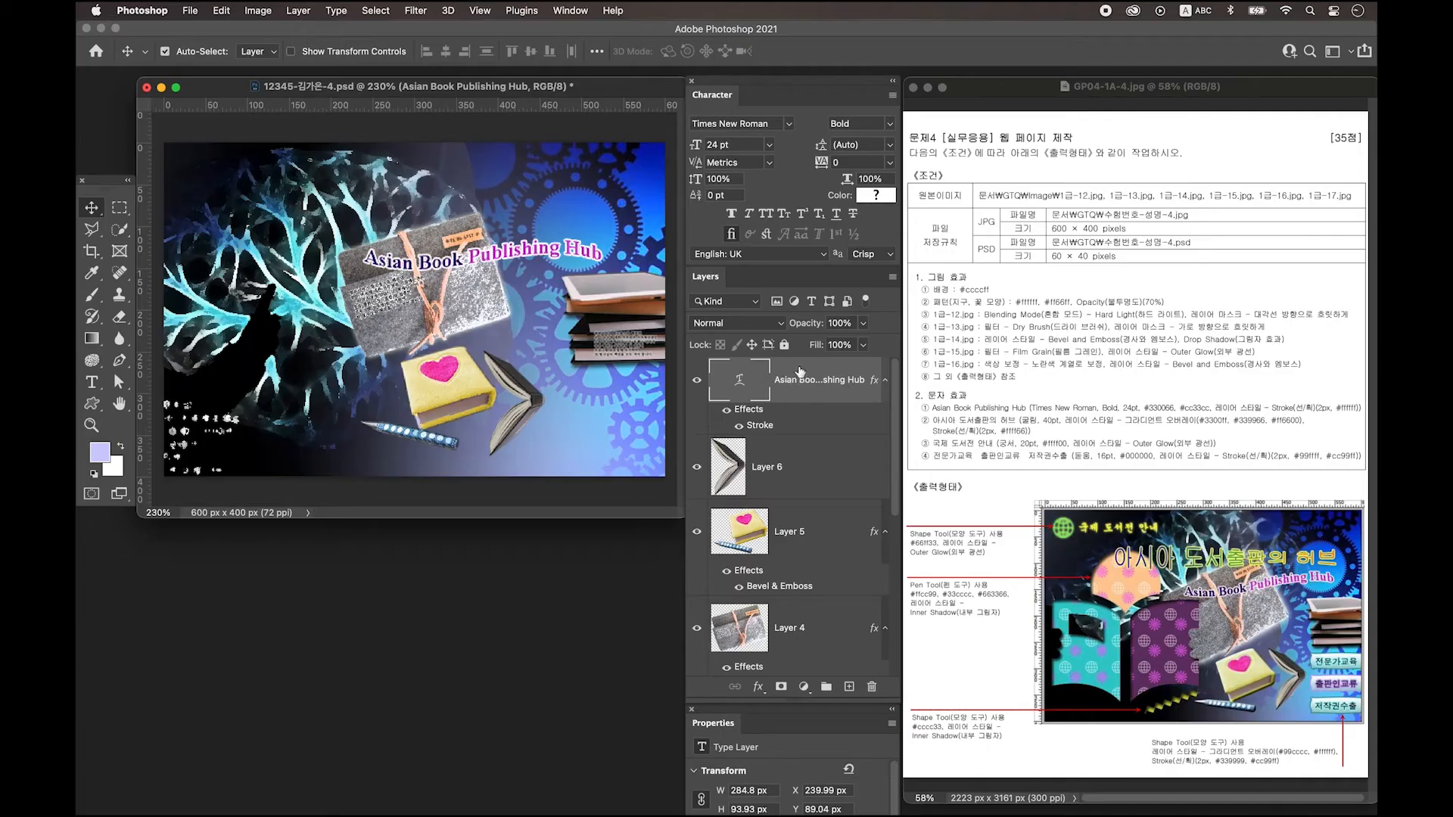
On a new layer, type the Korean title 아시아 도서출판의 허브 at the upper left.
{"action": "left_click", "coordinate": [849, 687]}
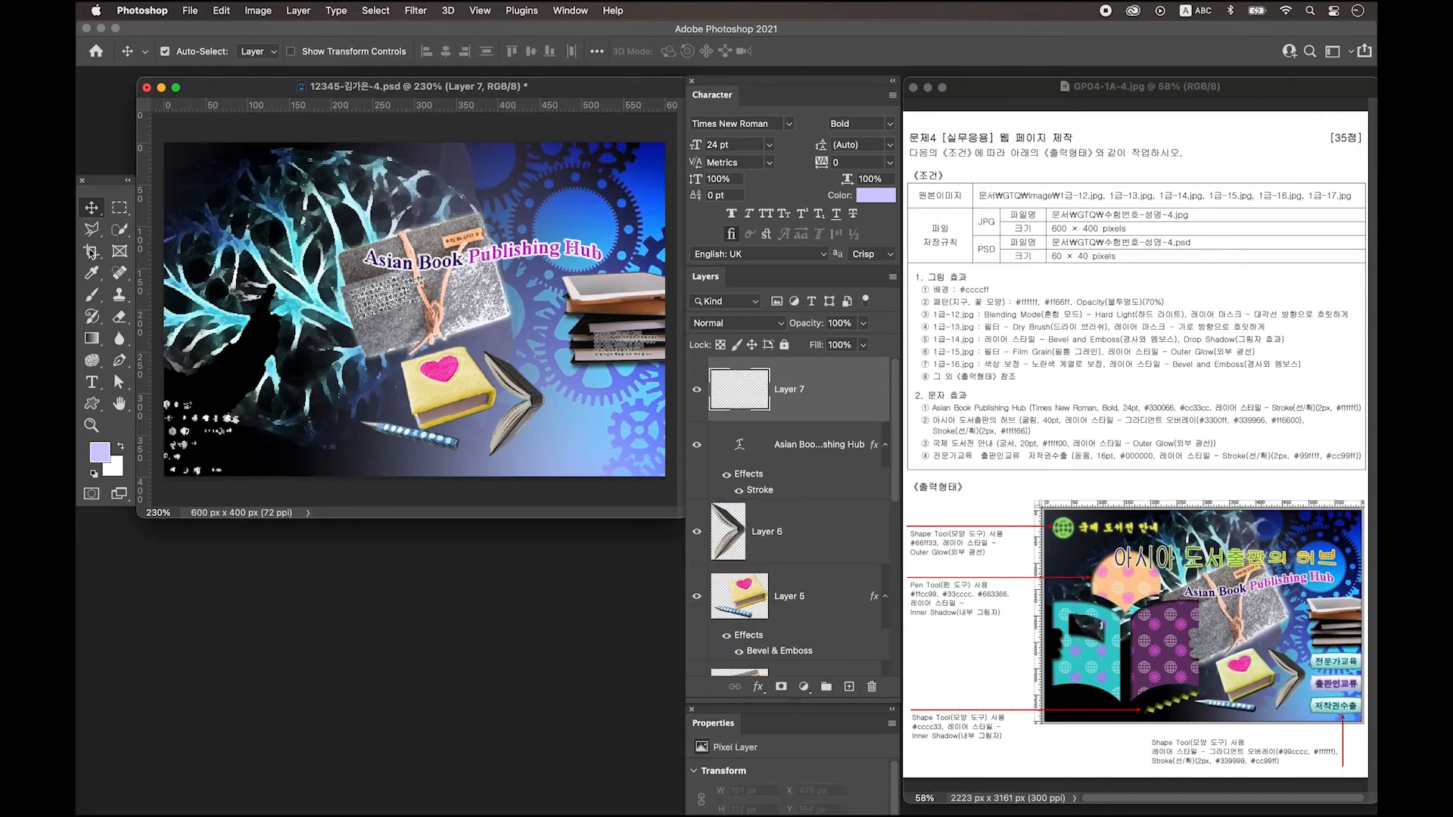
{"action": "left_click", "coordinate": [92, 383]}
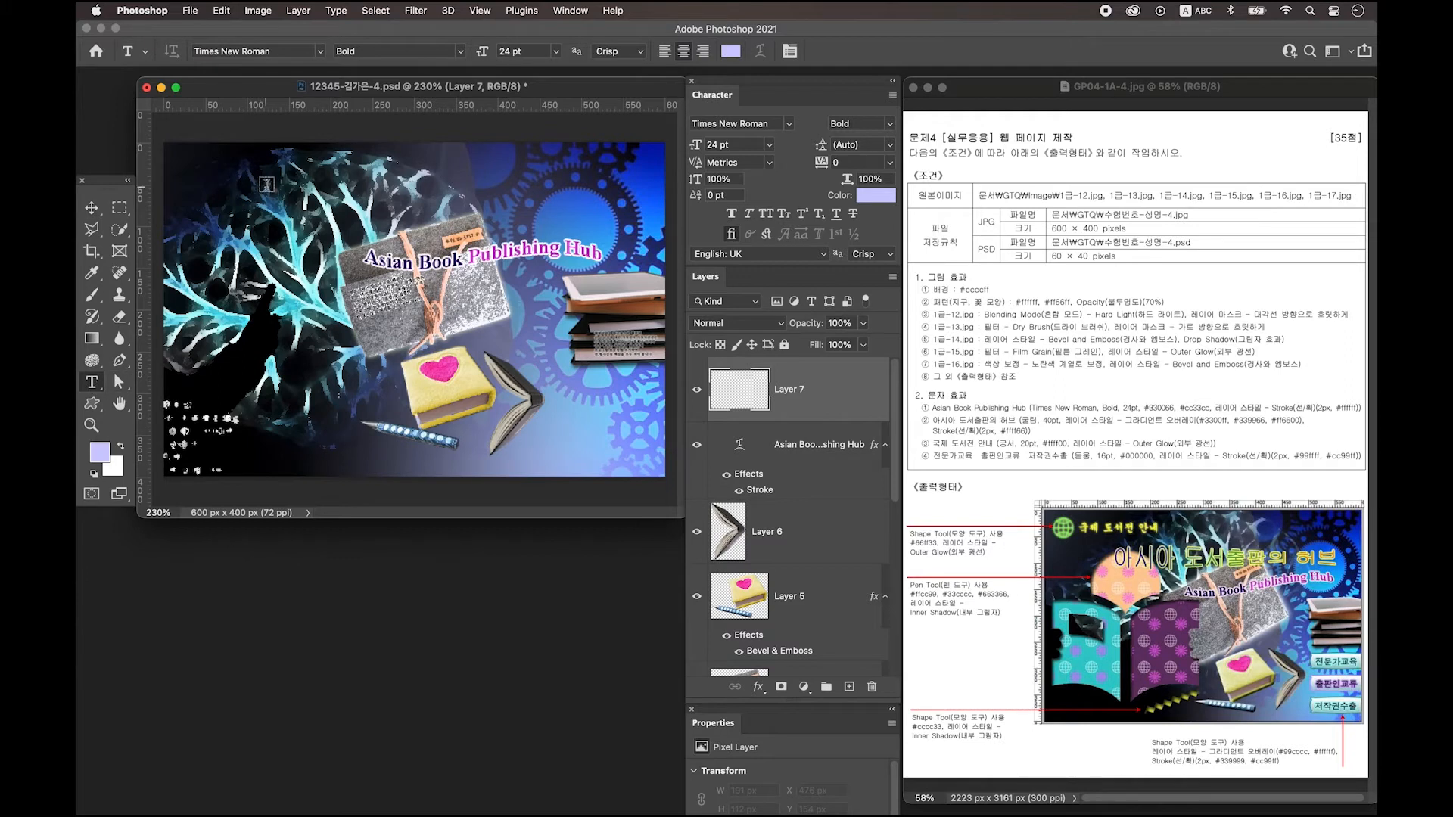
{"action": "left_click", "coordinate": [308, 209]}
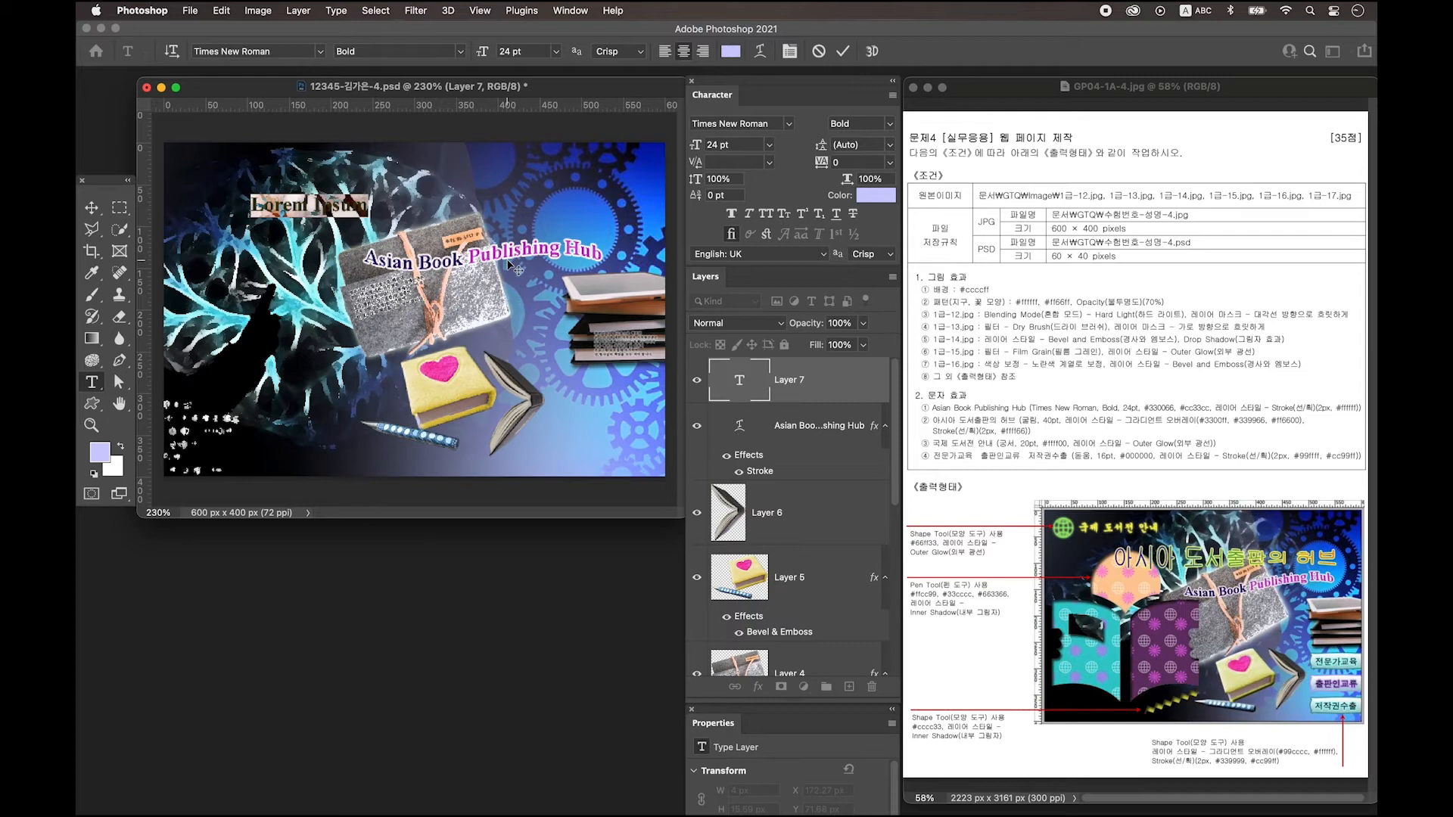
{"action": "key", "text": "ctrl+space"}
{"action": "type", "text": "아시아 도서출판의 허브"}
{"action": "left_click", "coordinate": [92, 207]}
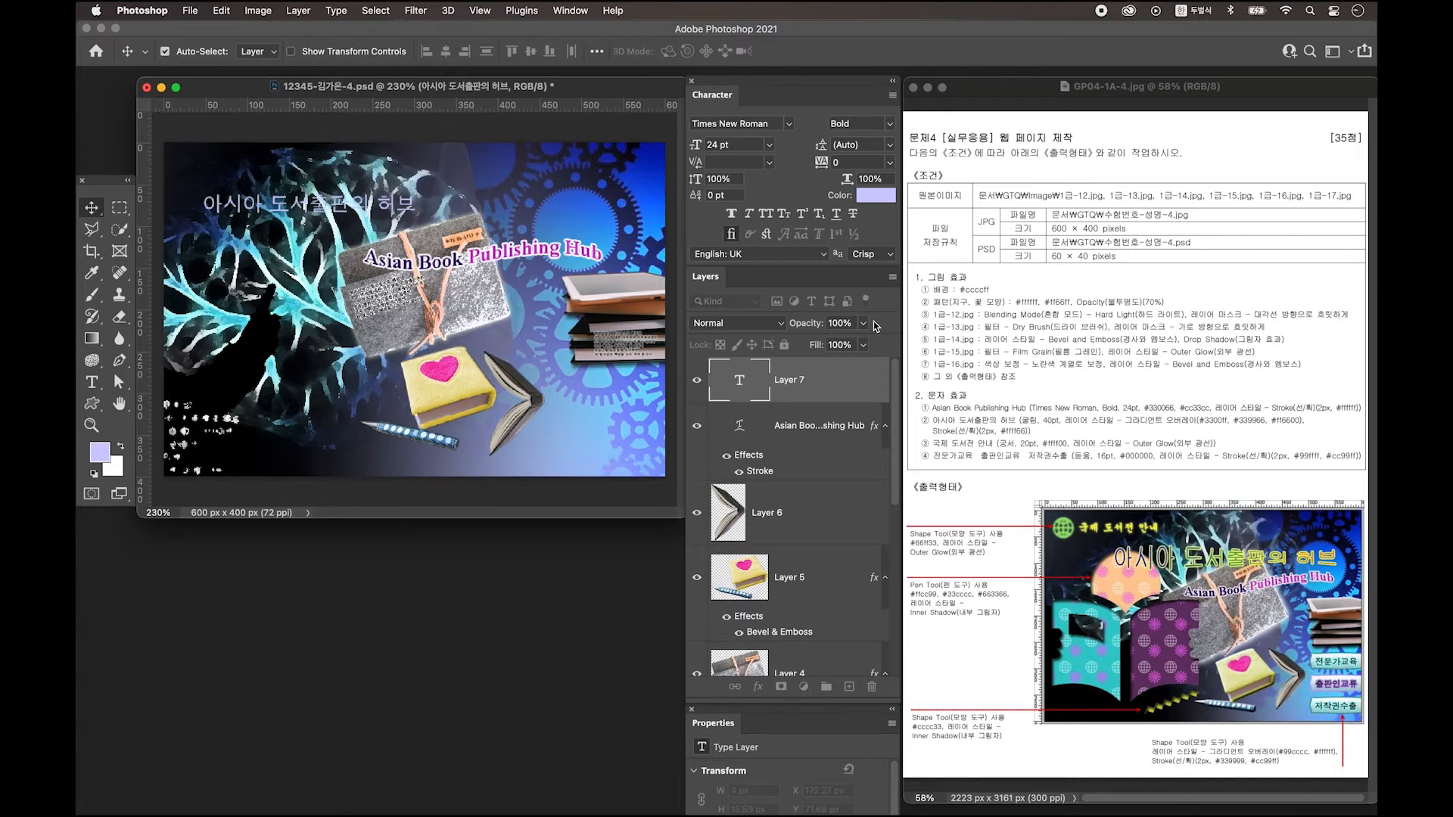
Set the Korean title to 조선굴림체 40 pt and open its Layer Style.
{"action": "left_click", "coordinate": [788, 124]}
{"action": "left_click", "coordinate": [742, 212]}
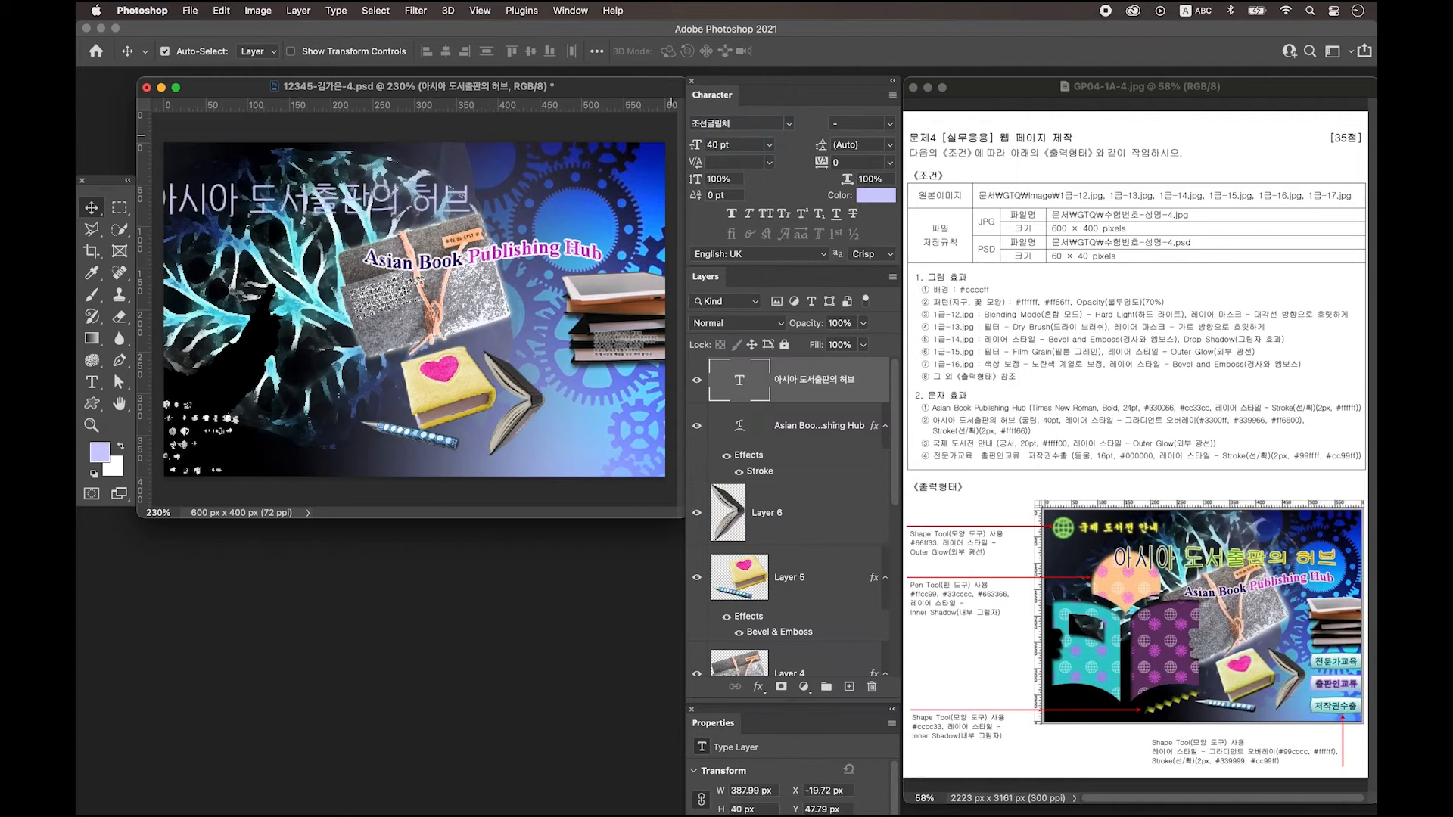
{"action": "double_click", "coordinate": [868, 390]}
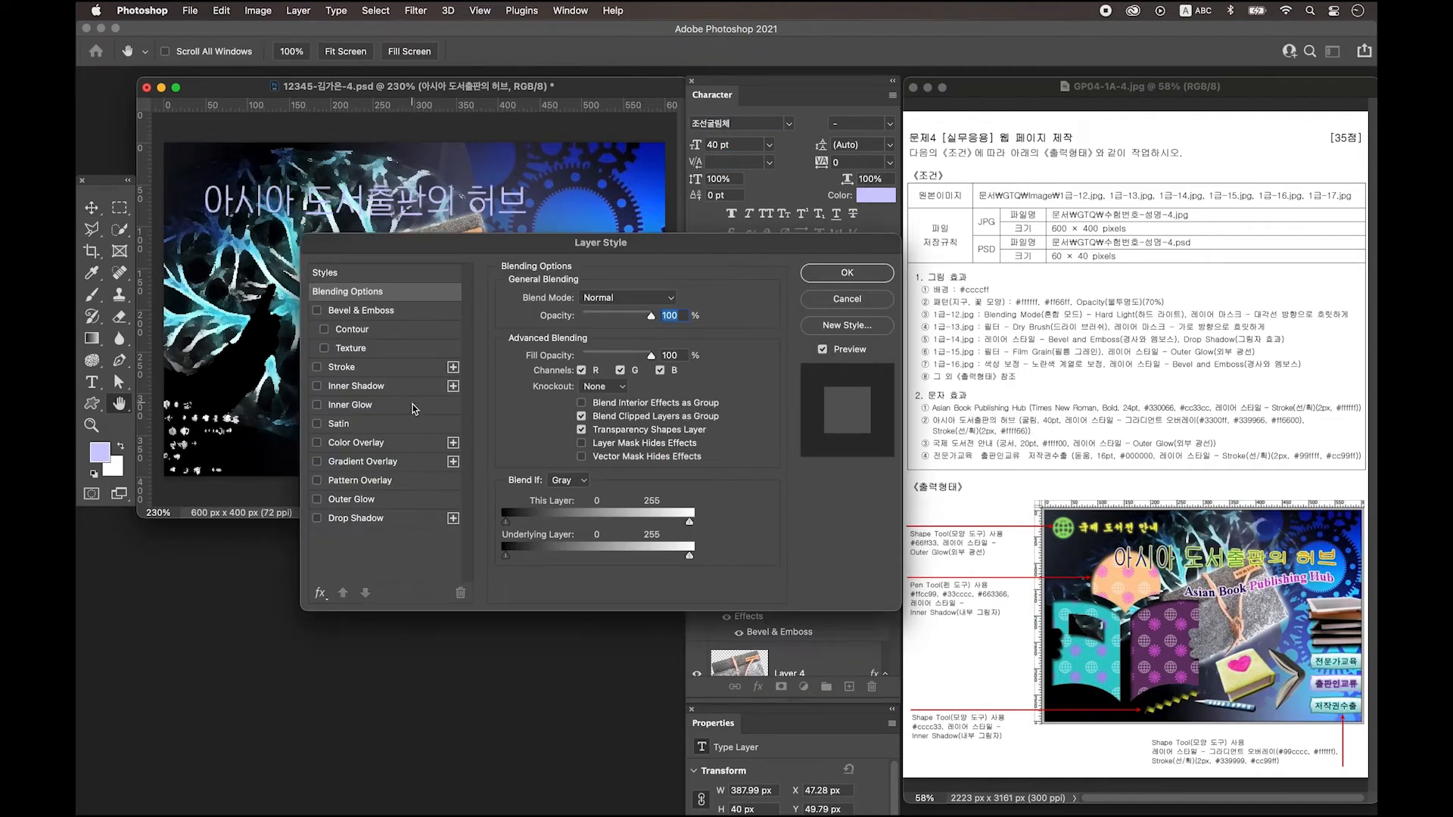
Add a Gradient Overlay whose left stop is blue #3300ff.
{"action": "left_click", "coordinate": [367, 461]}
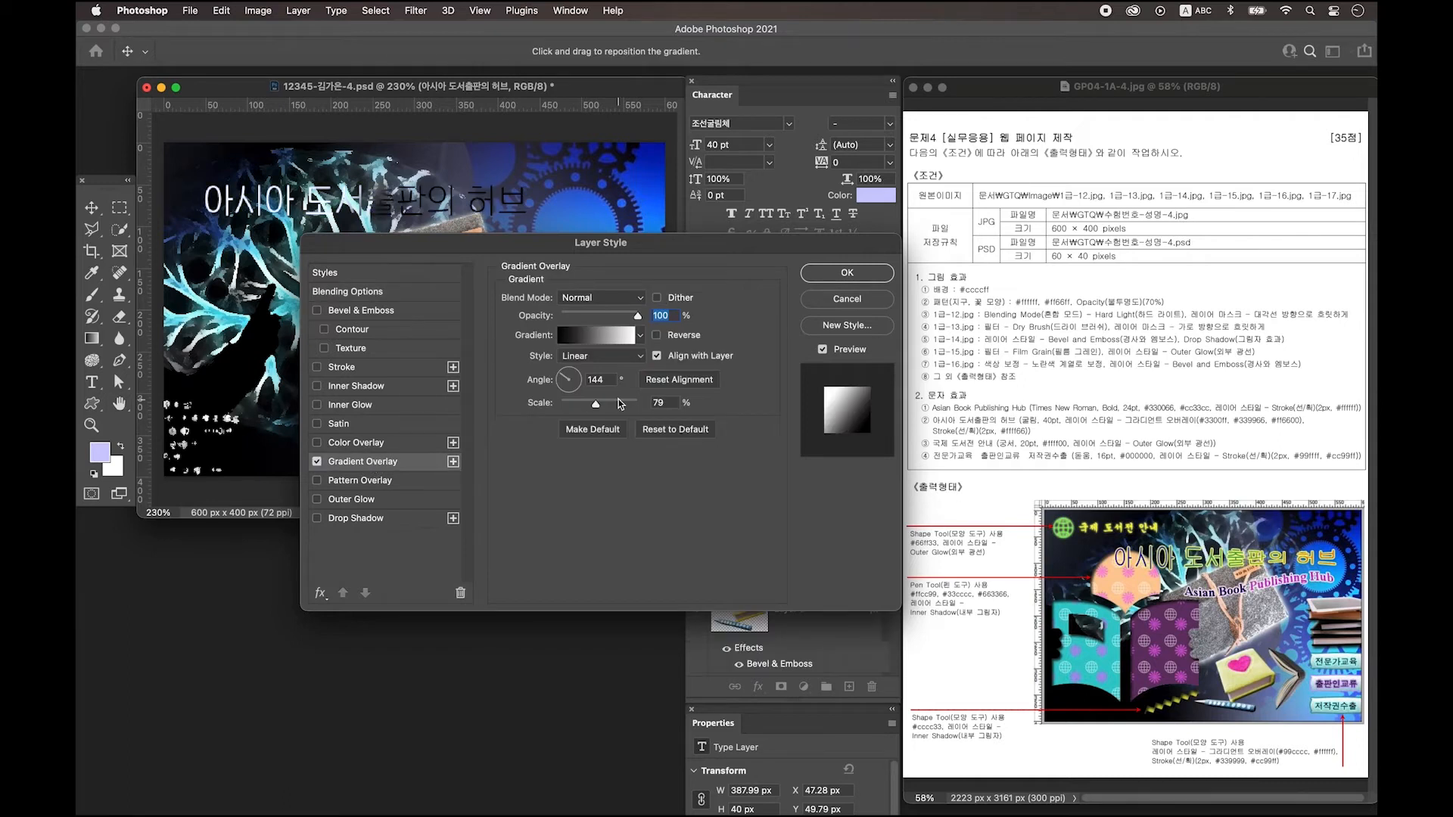
{"action": "left_click", "coordinate": [600, 338]}
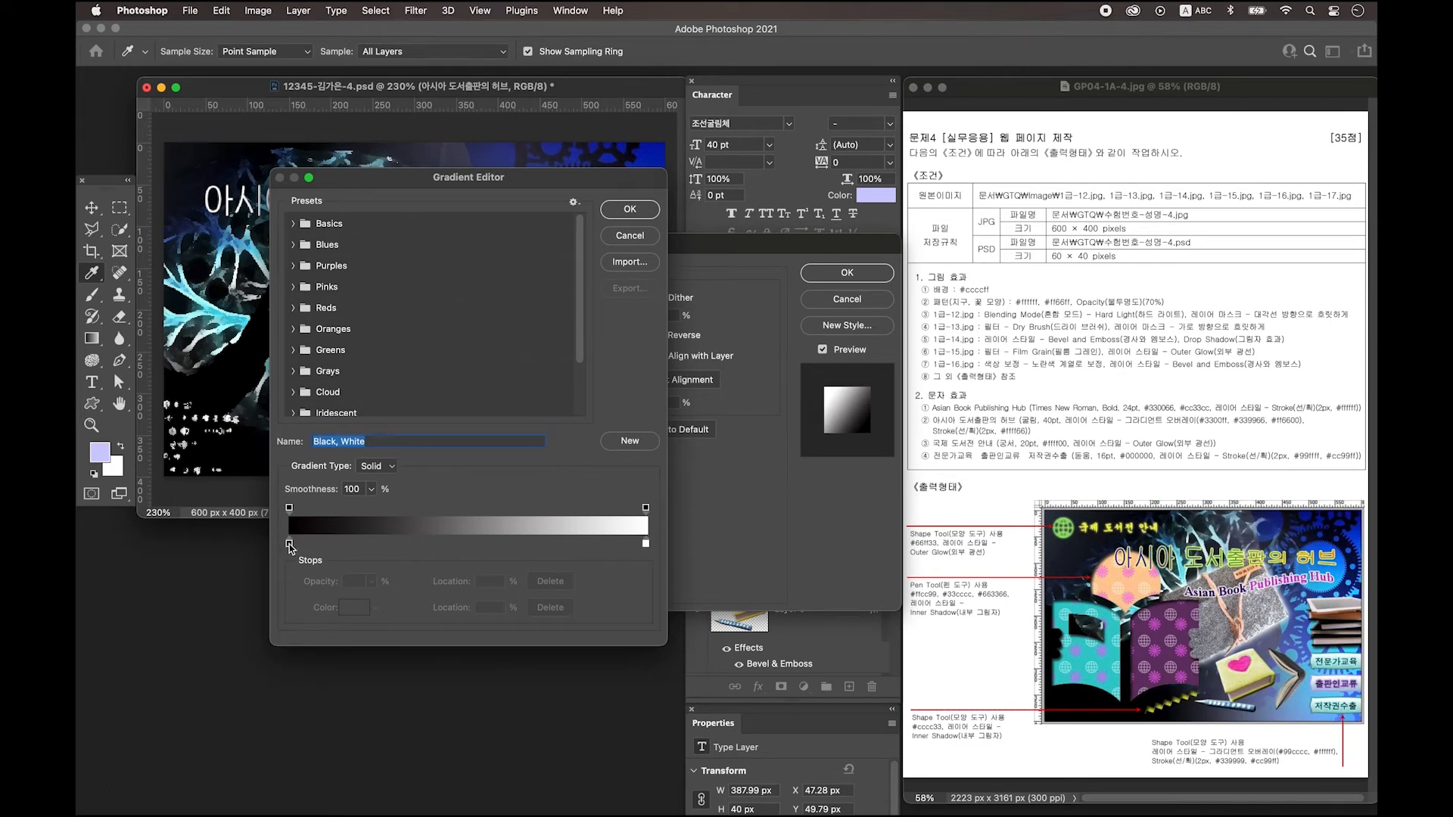
{"action": "double_click", "coordinate": [289, 545]}
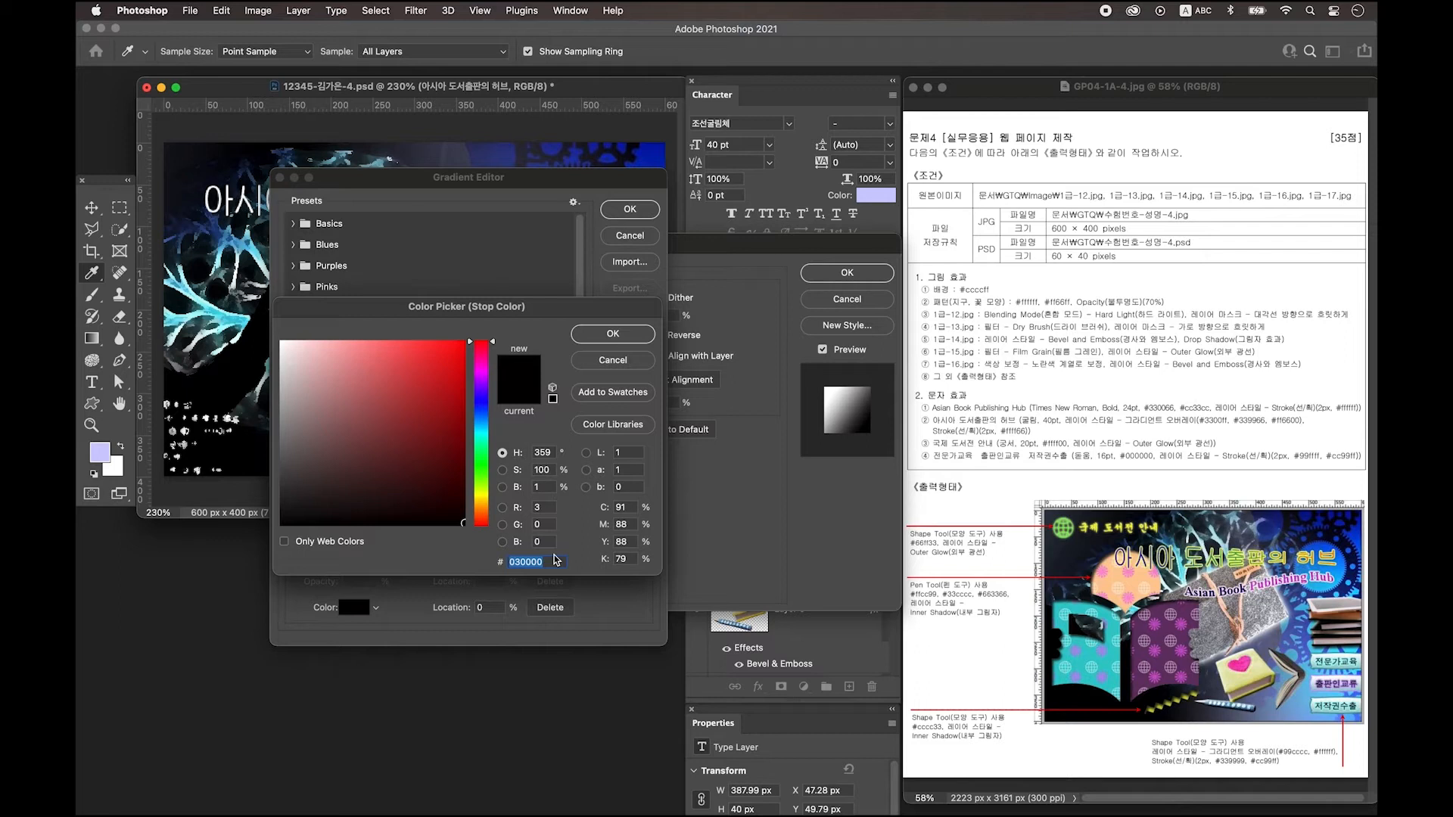
{"action": "type", "text": "3300ff"}
{"action": "key", "text": "Return"}
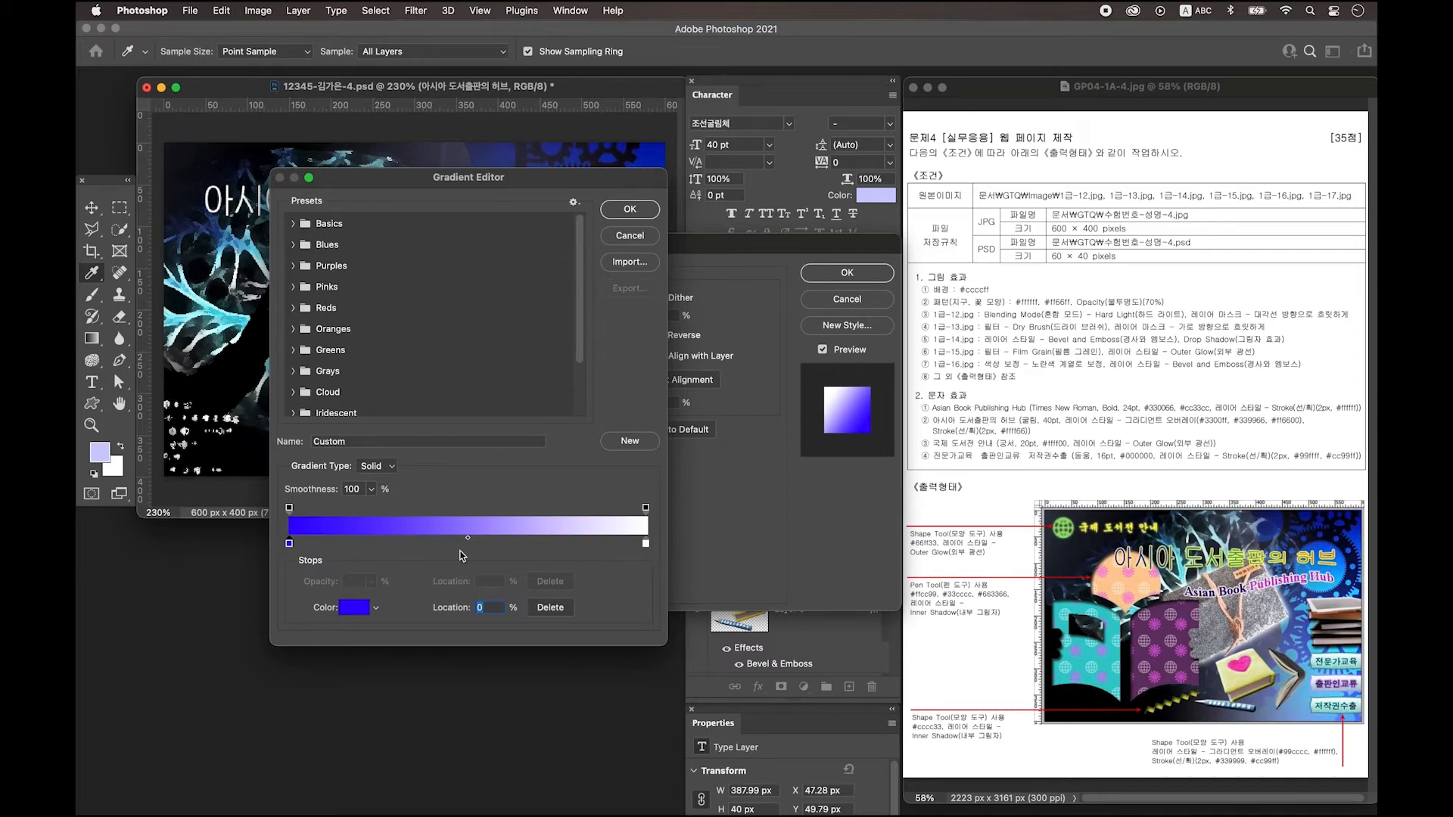
Add a green #339966 stop at 50% and make the end stop orange #ff6600.
{"action": "left_click", "coordinate": [458, 544]}
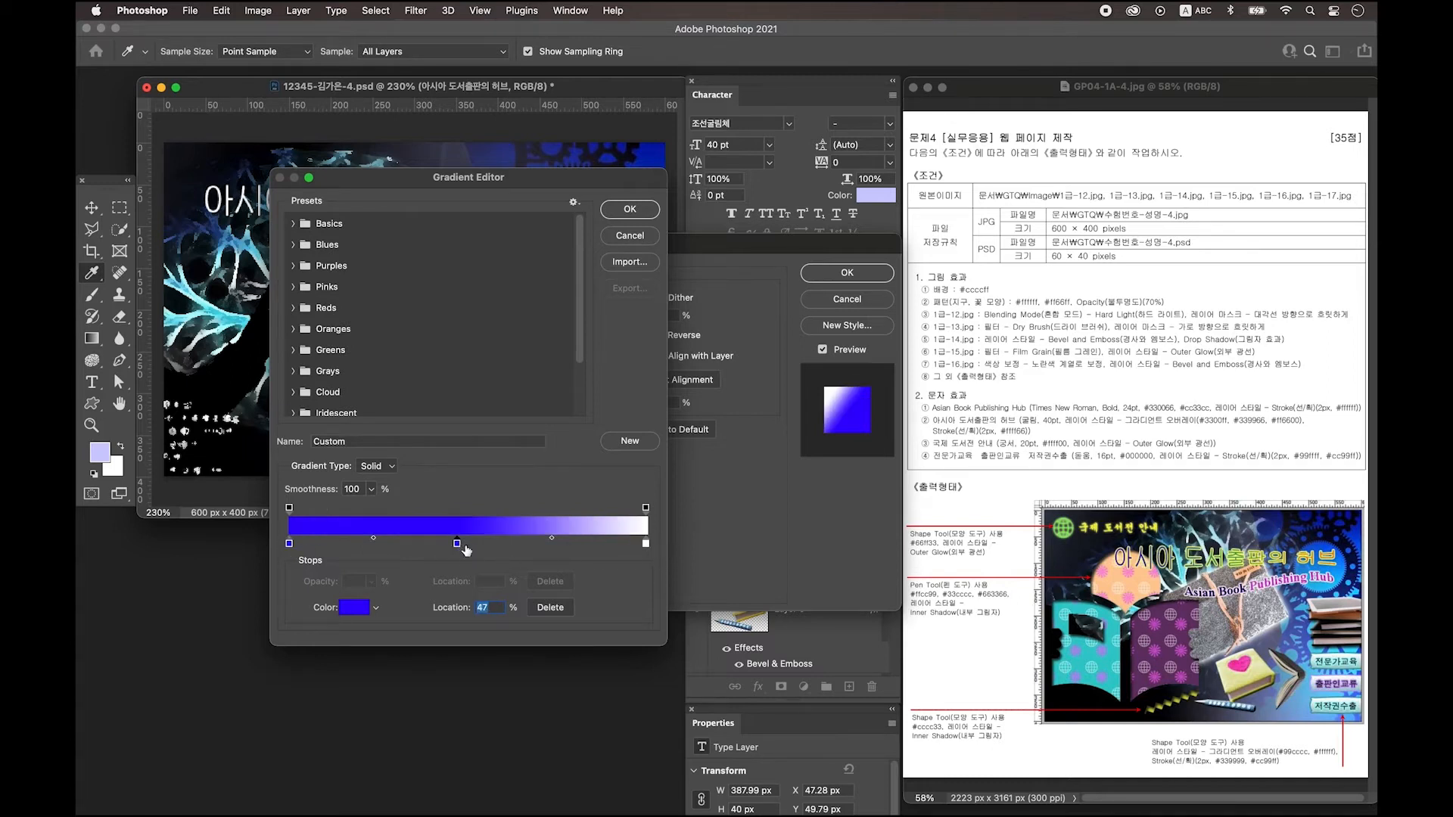
{"action": "double_click", "coordinate": [457, 545]}
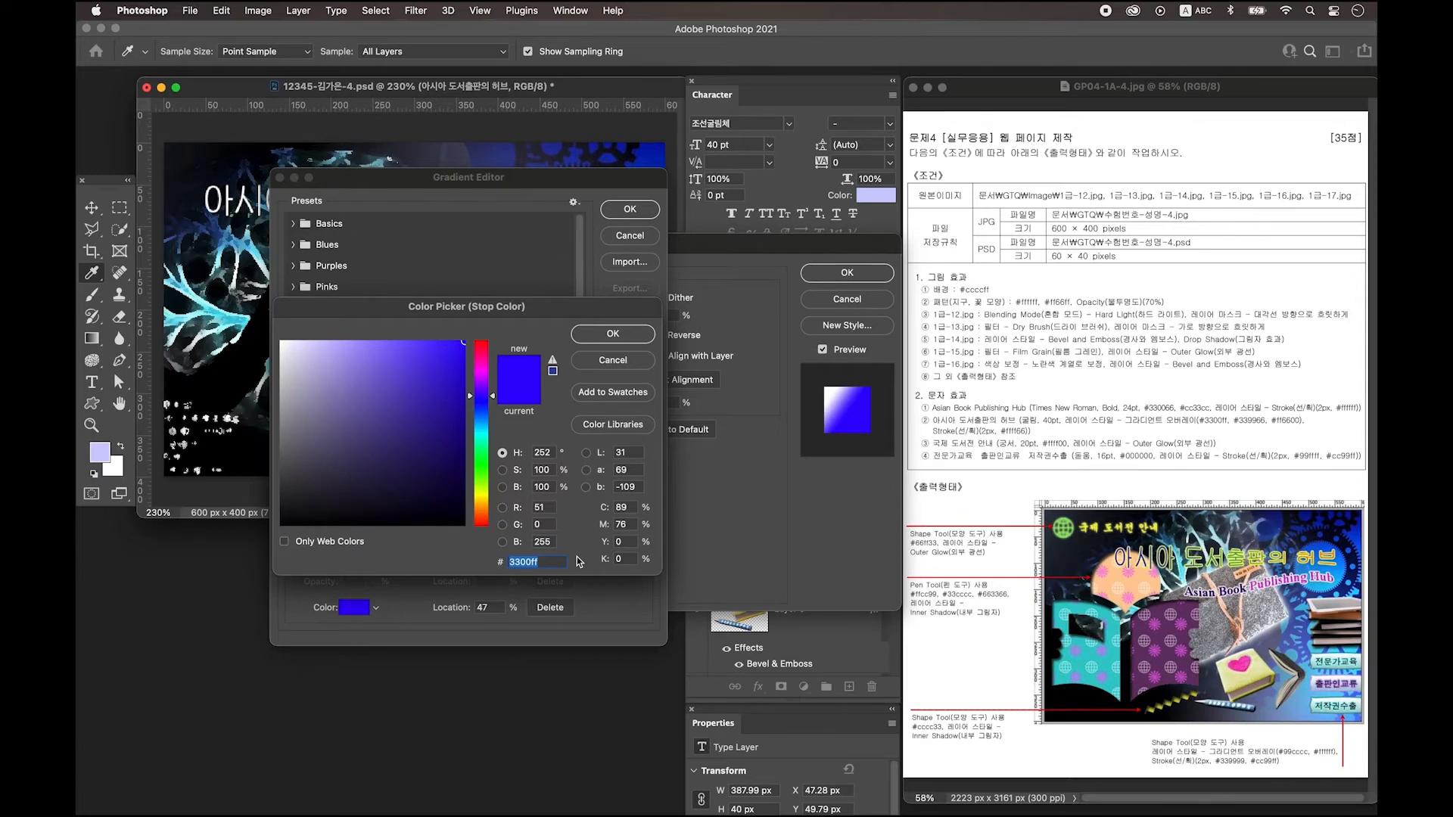
{"action": "type", "text": "339966"}
{"action": "key", "text": "Return"}
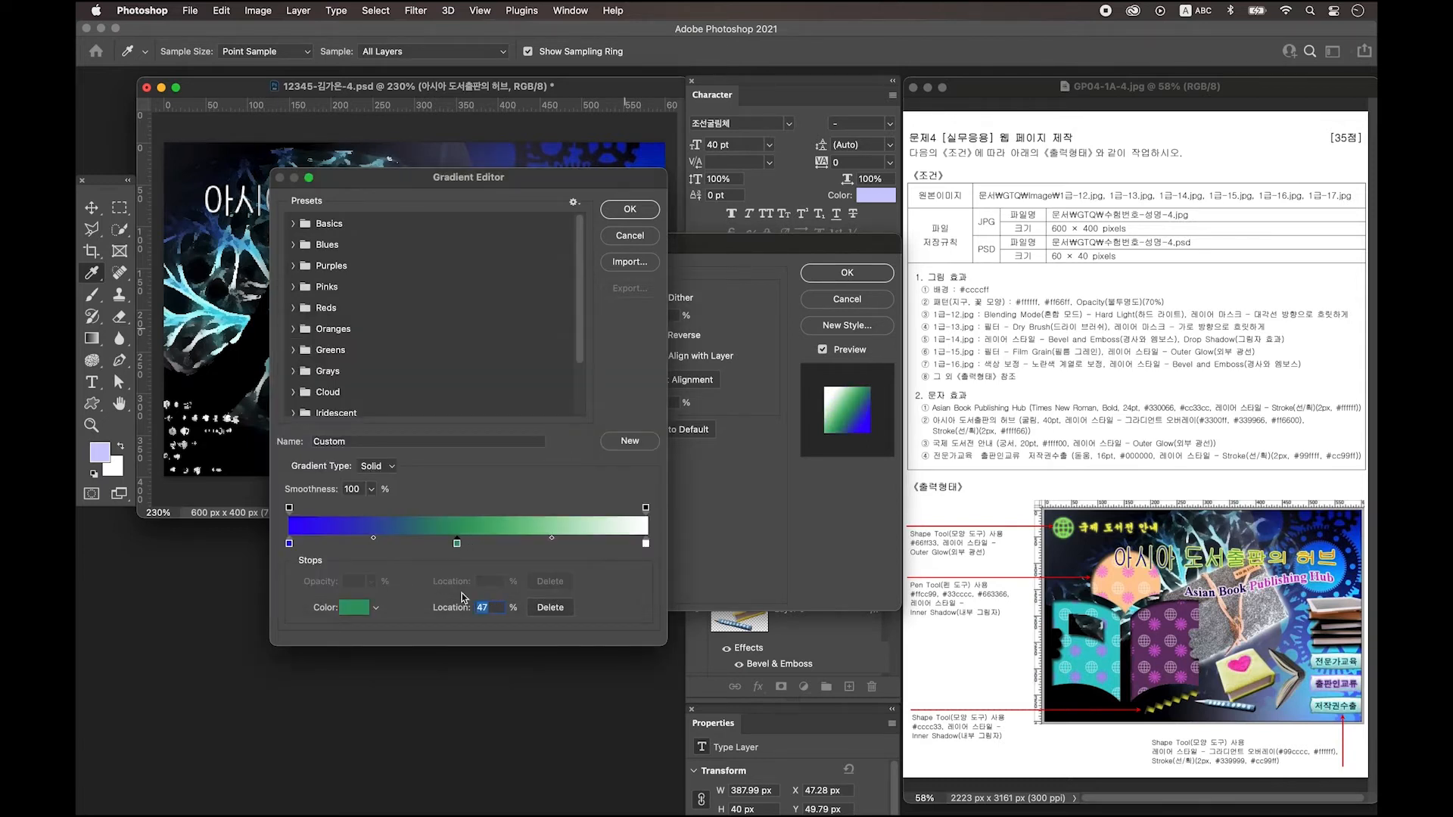
{"action": "type", "text": "50"}
{"action": "double_click", "coordinate": [647, 543]}
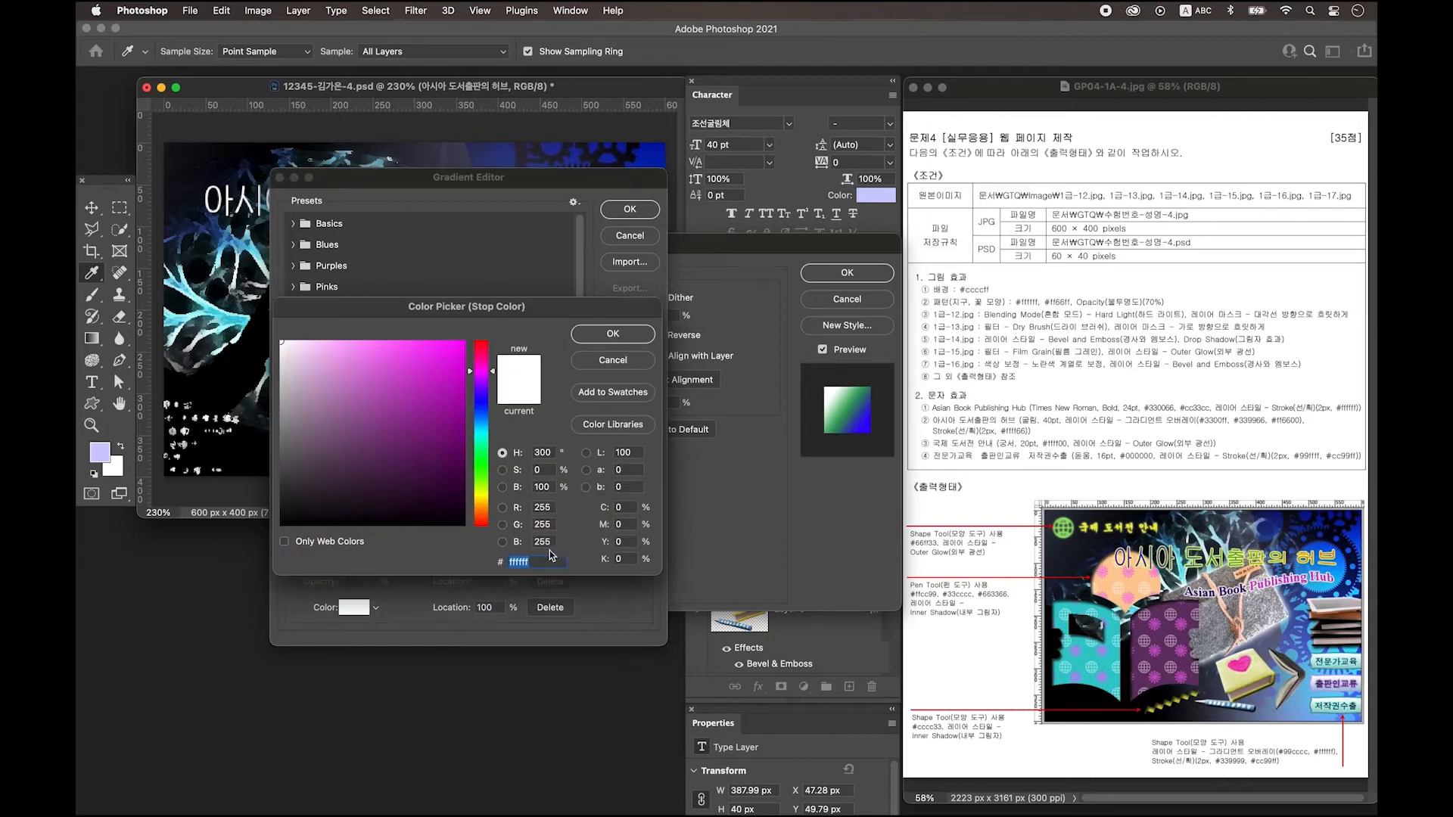
{"action": "type", "text": "ff6600"}
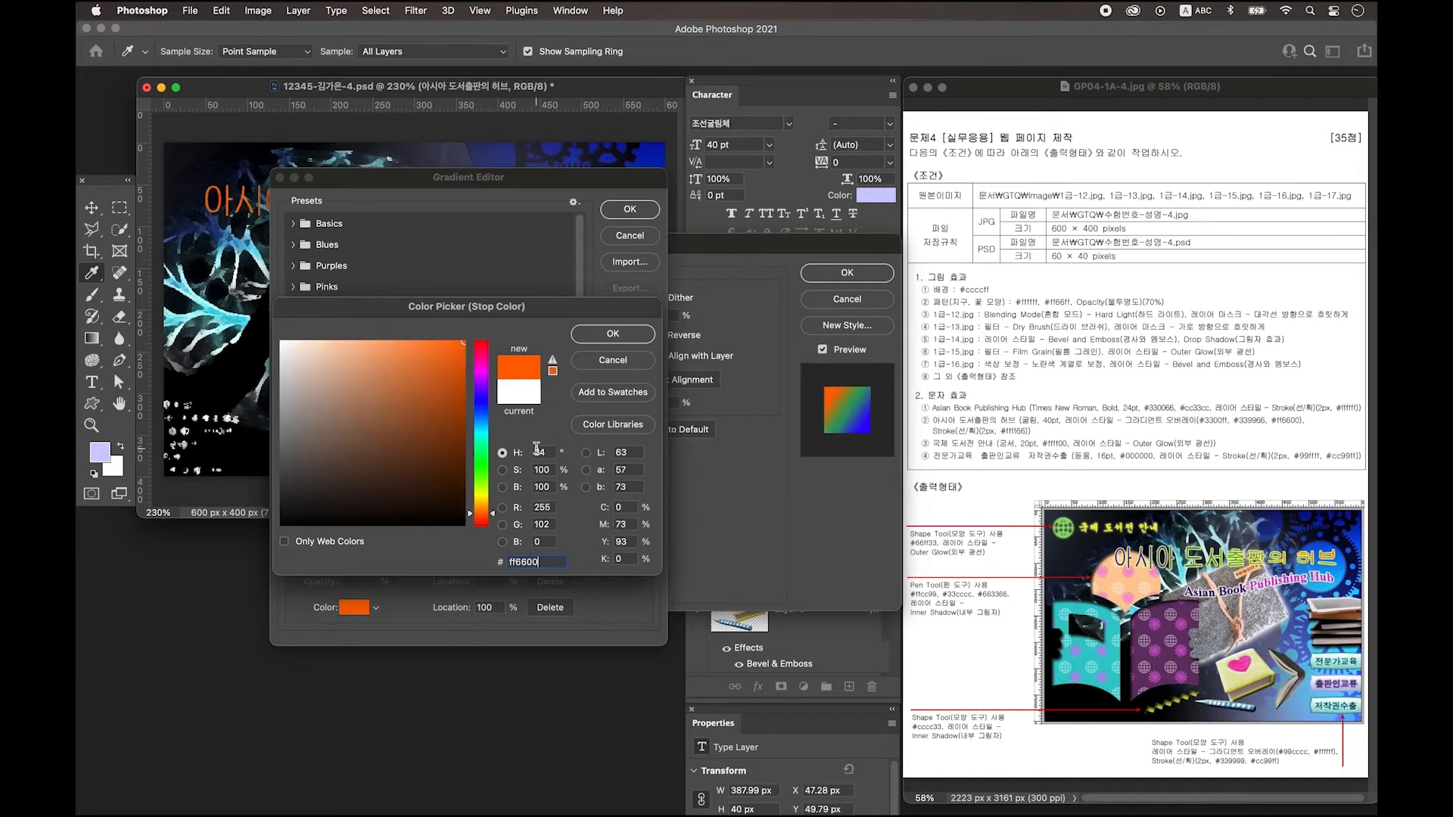
{"action": "left_click", "coordinate": [590, 338]}
{"action": "key", "text": "Return"}
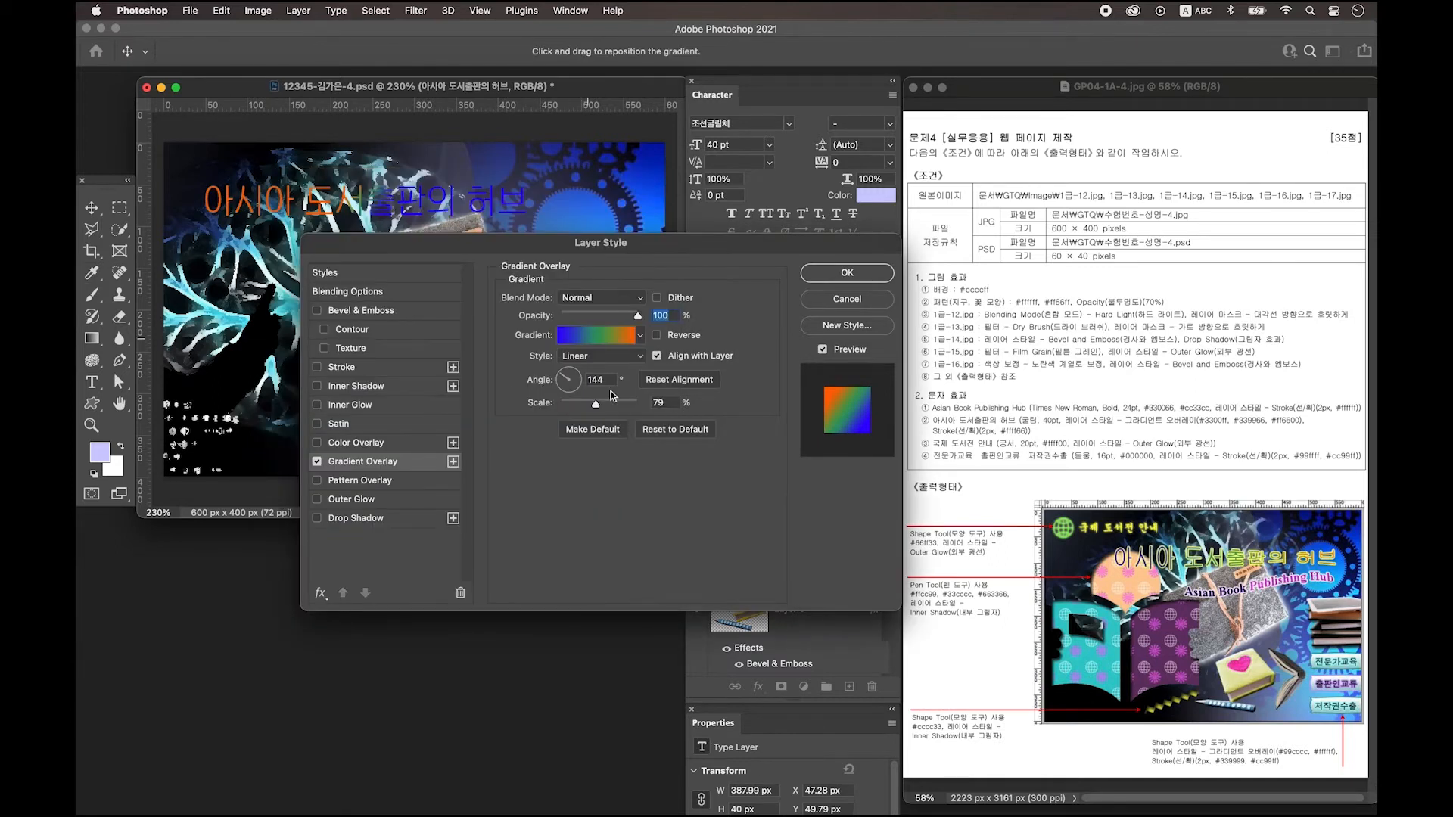
{"action": "left_click", "coordinate": [614, 380]}
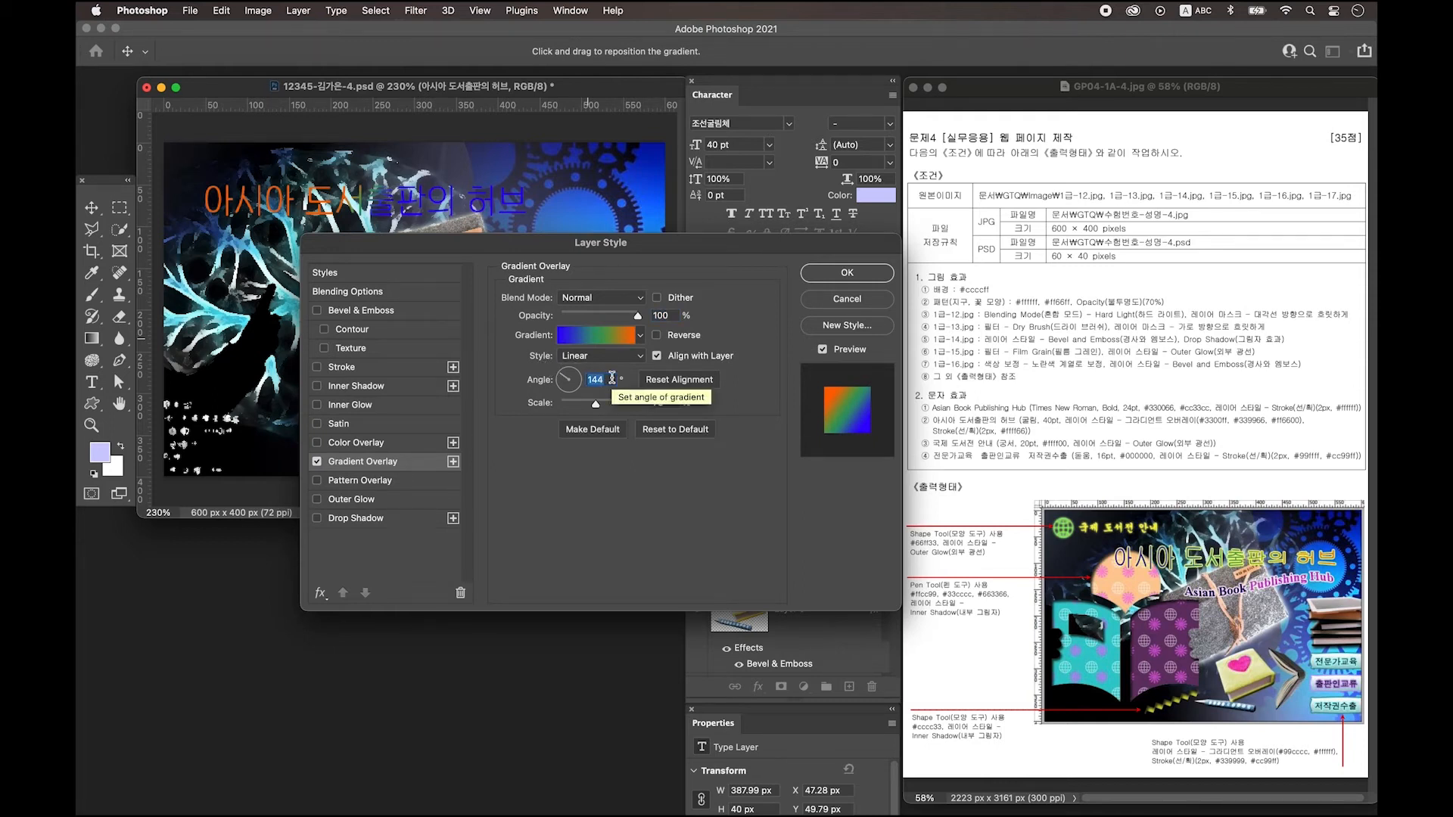
Add a 2 px pale yellow #ffff66 Stroke and apply both styles.
{"action": "left_click", "coordinate": [363, 366]}
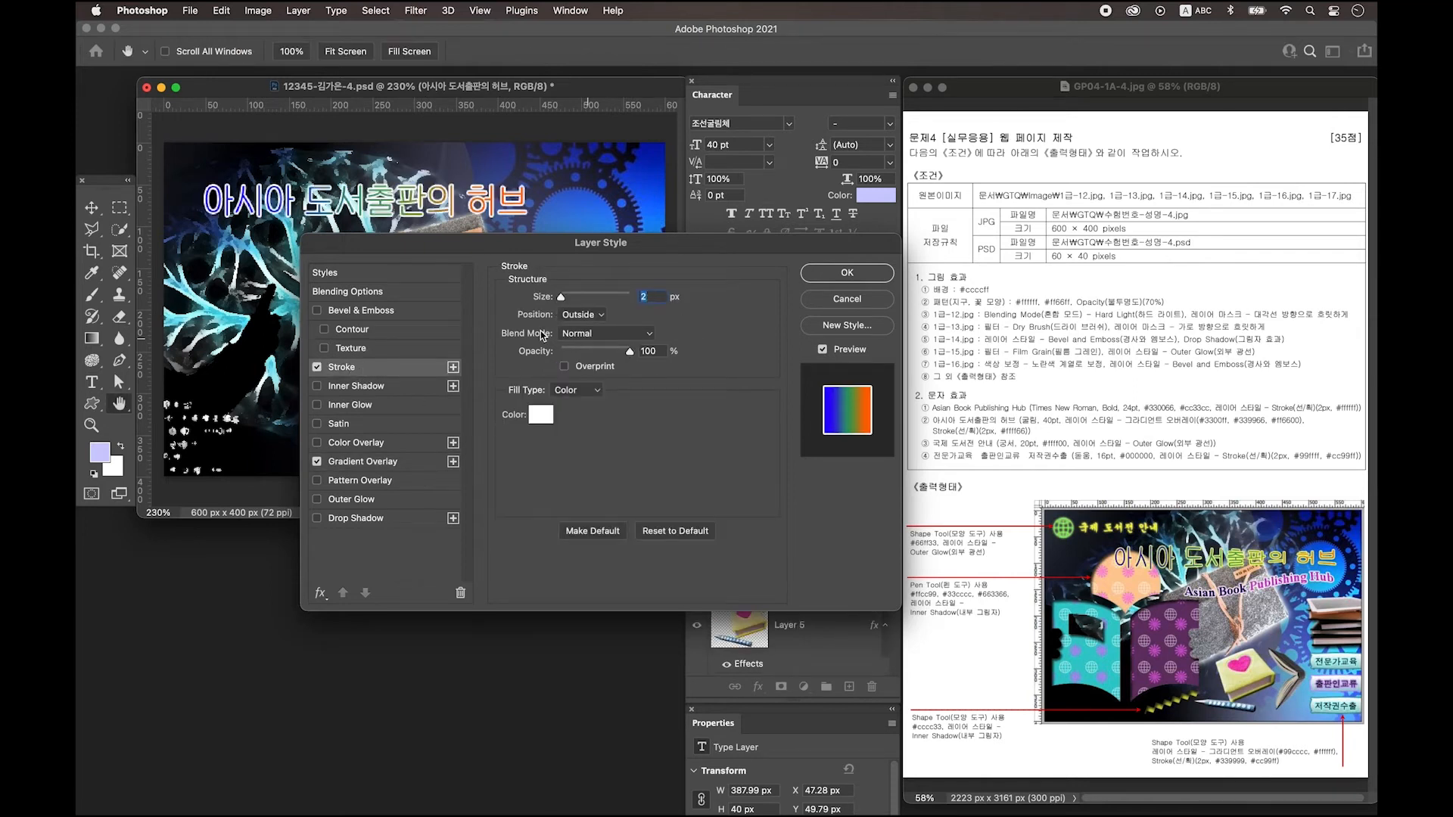
{"action": "left_click", "coordinate": [541, 416]}
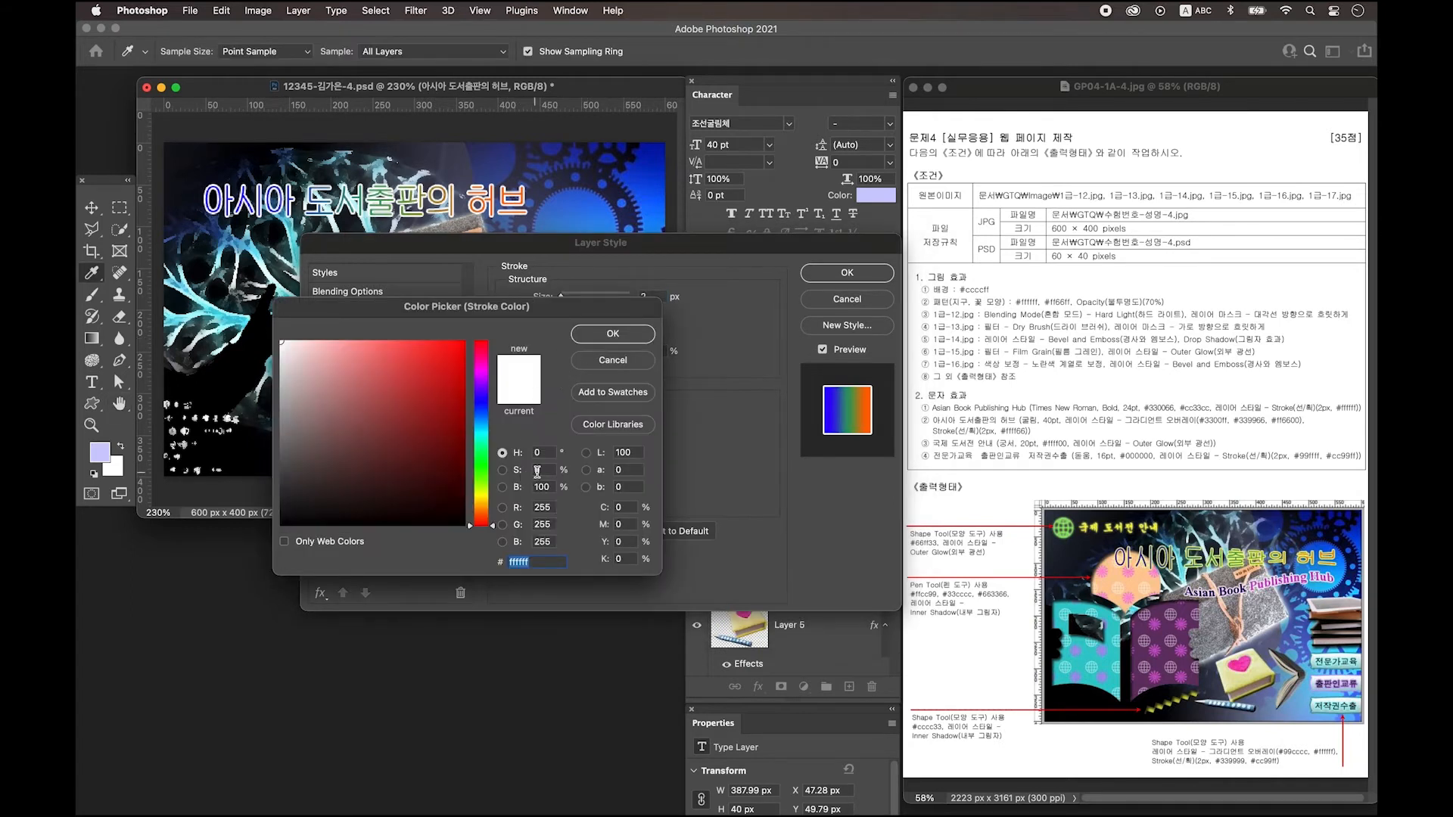
{"action": "type", "text": "ffff66"}
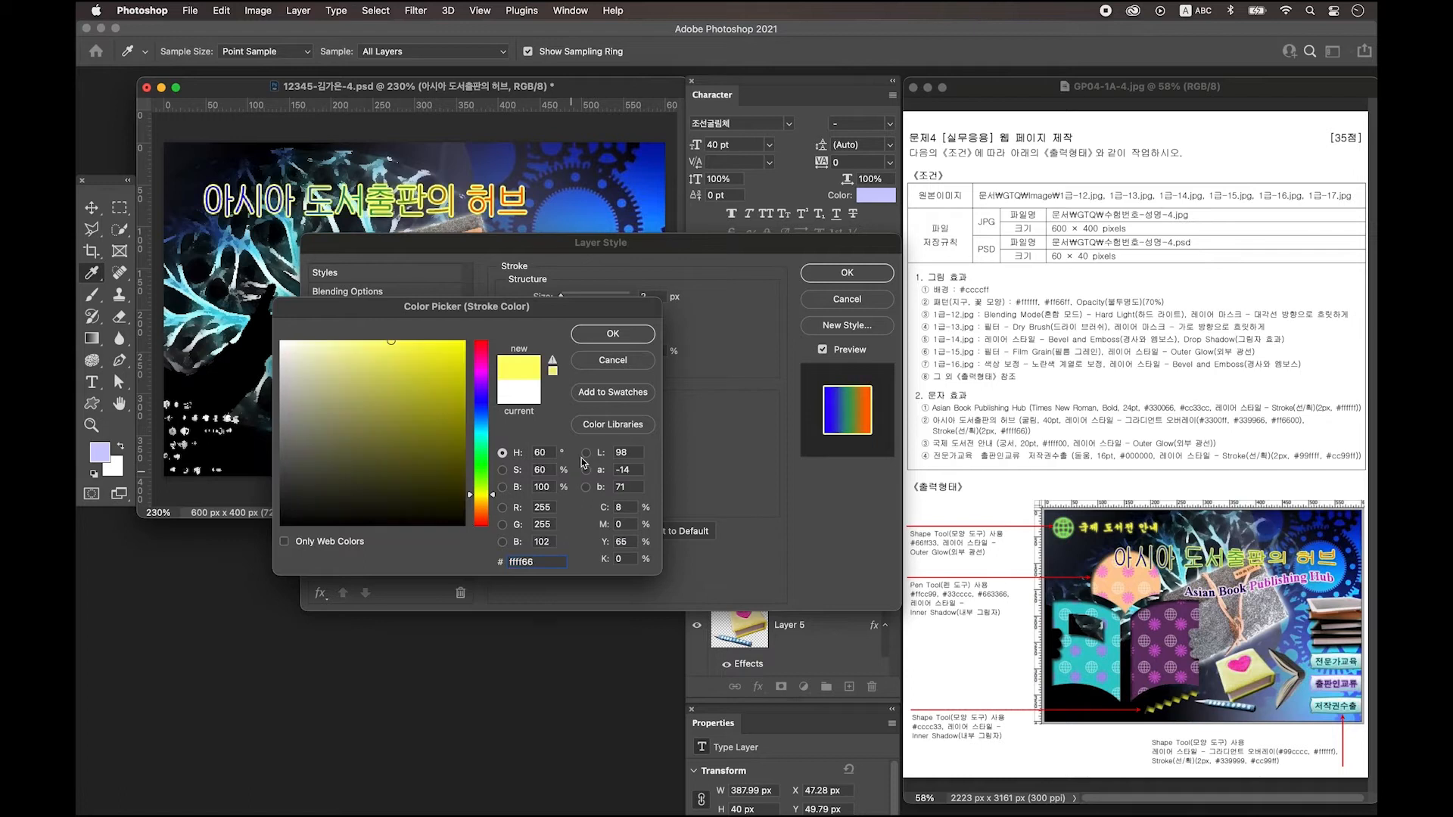
{"action": "key", "text": "Return"}
{"action": "key", "text": "Return"}
{"action": "key", "text": "v"}
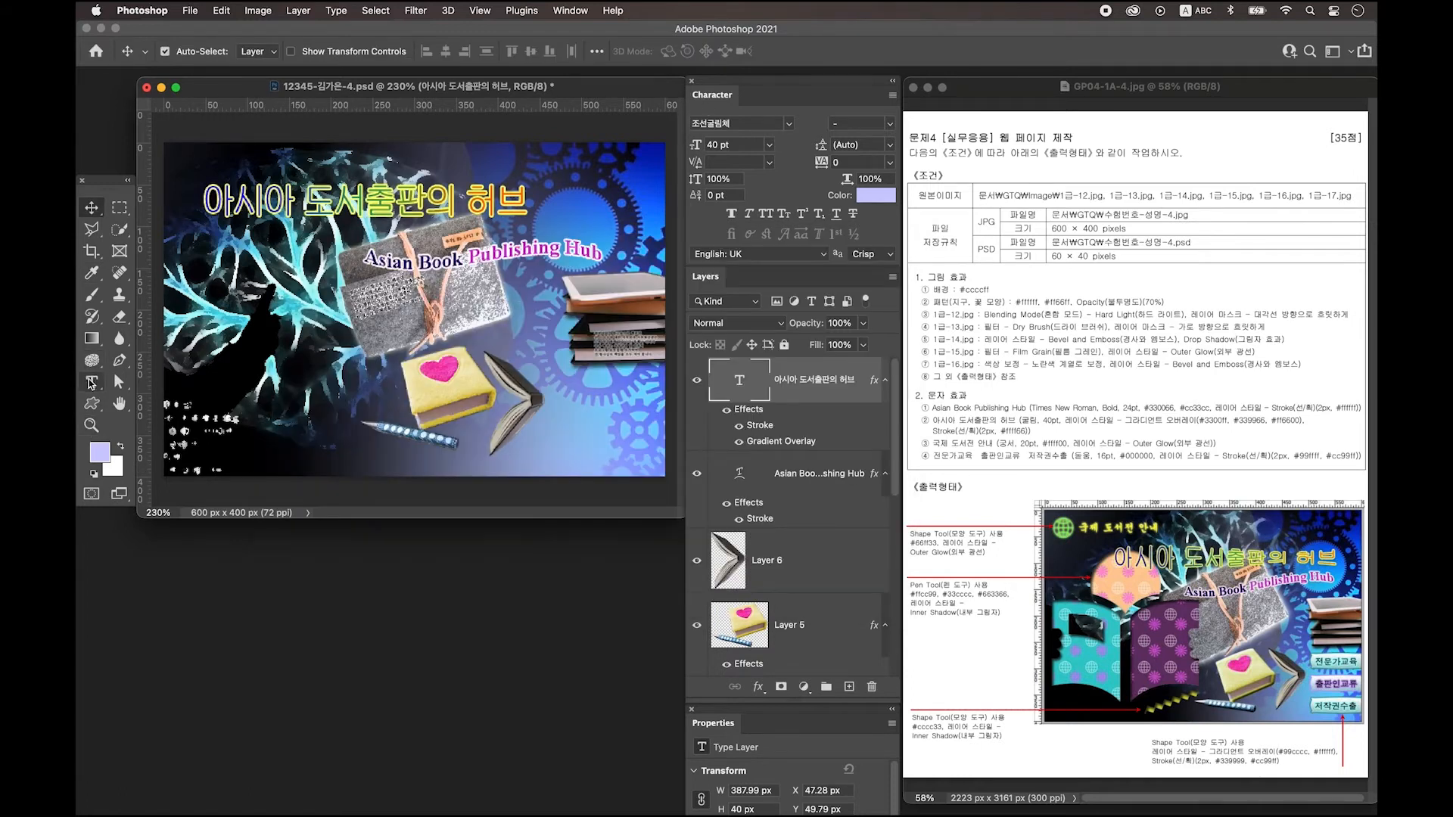
{"action": "left_click", "coordinate": [91, 382]}
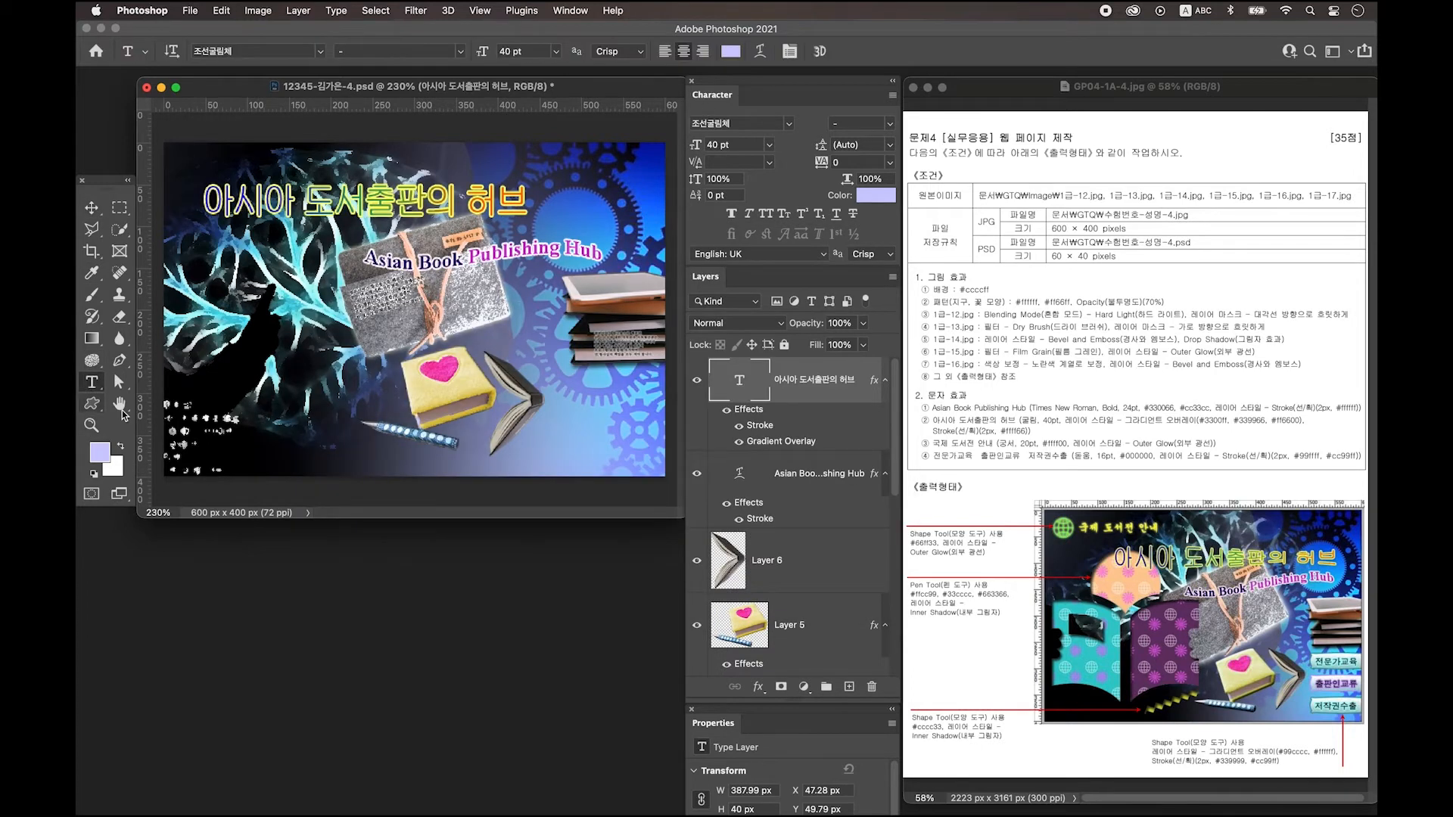
Apply a Fish warp with about +33% bend to the Korean title.
{"action": "left_click", "coordinate": [763, 50]}
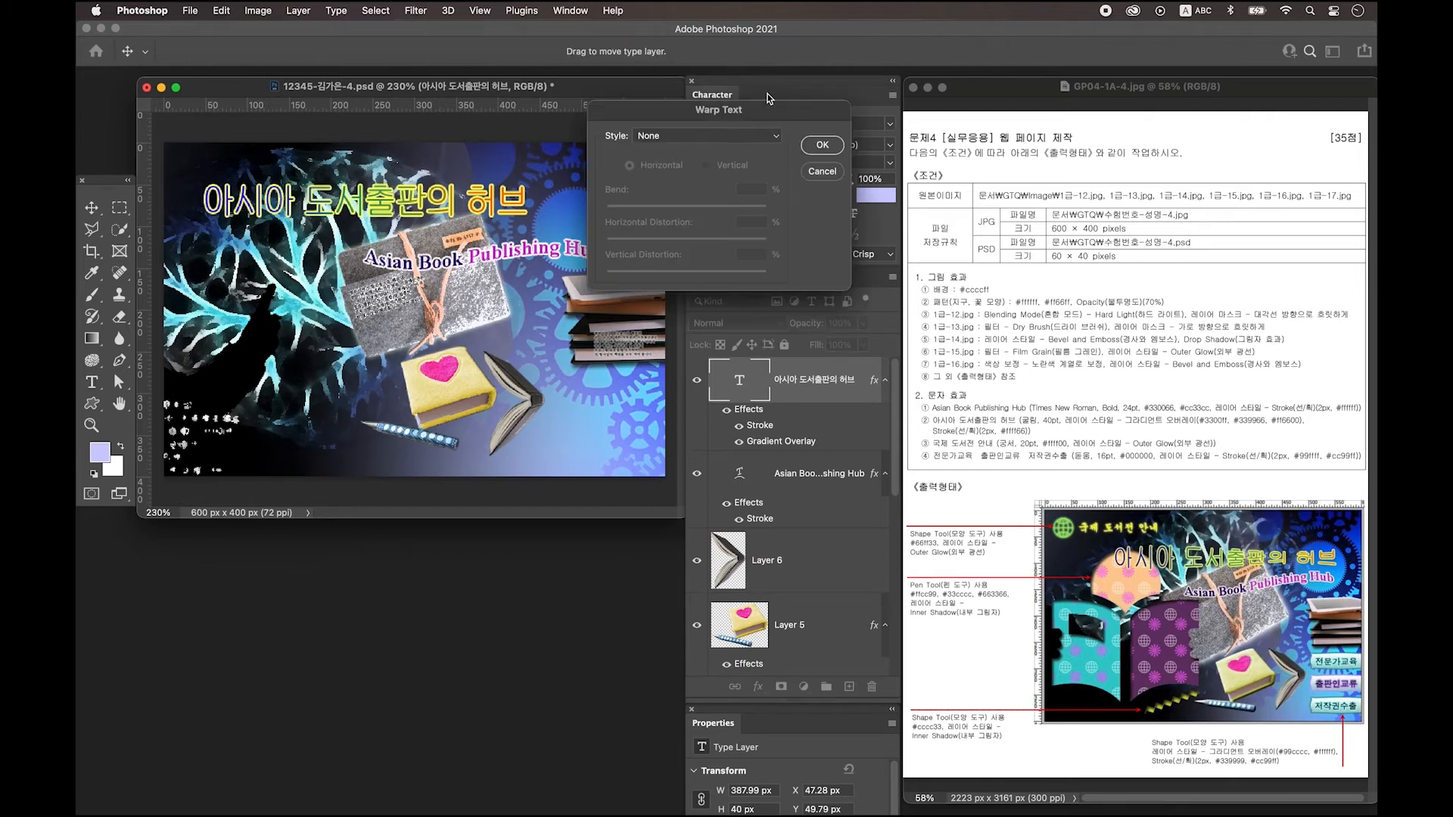
{"action": "left_click", "coordinate": [663, 135]}
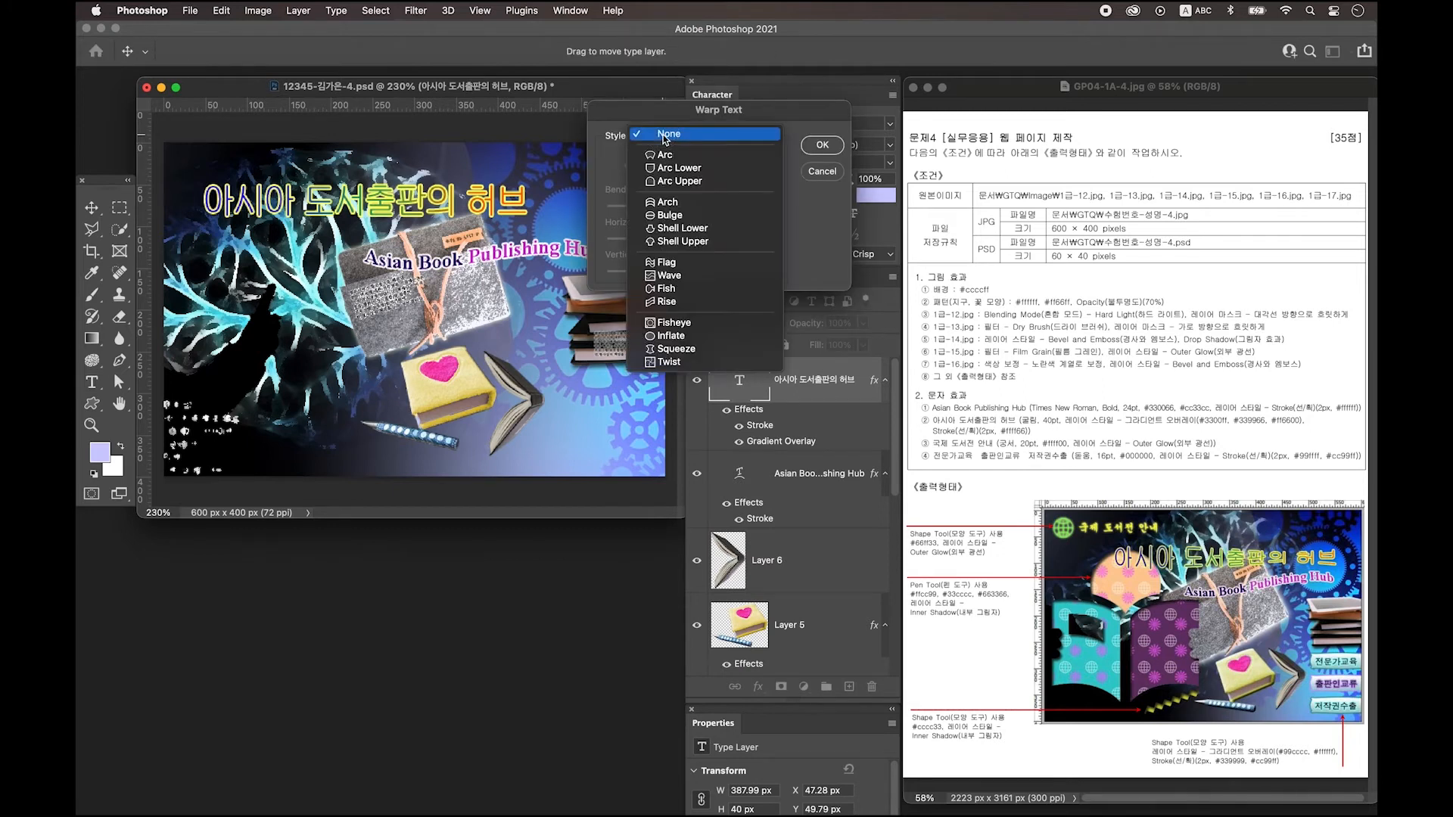
{"action": "left_click", "coordinate": [693, 292]}
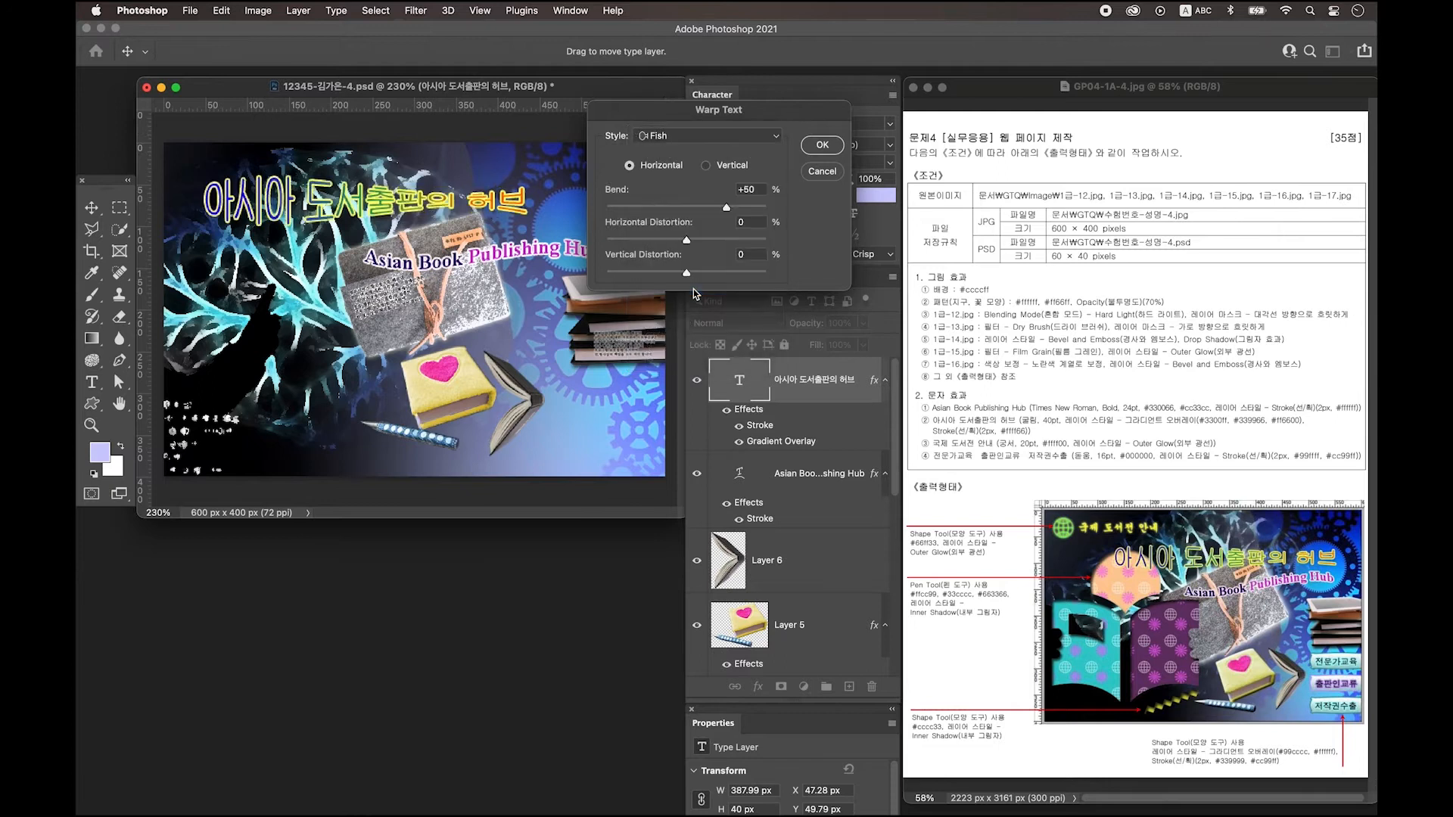
{"action": "left_click_drag", "start_coordinate": [727, 209], "coordinate": [710, 211]}
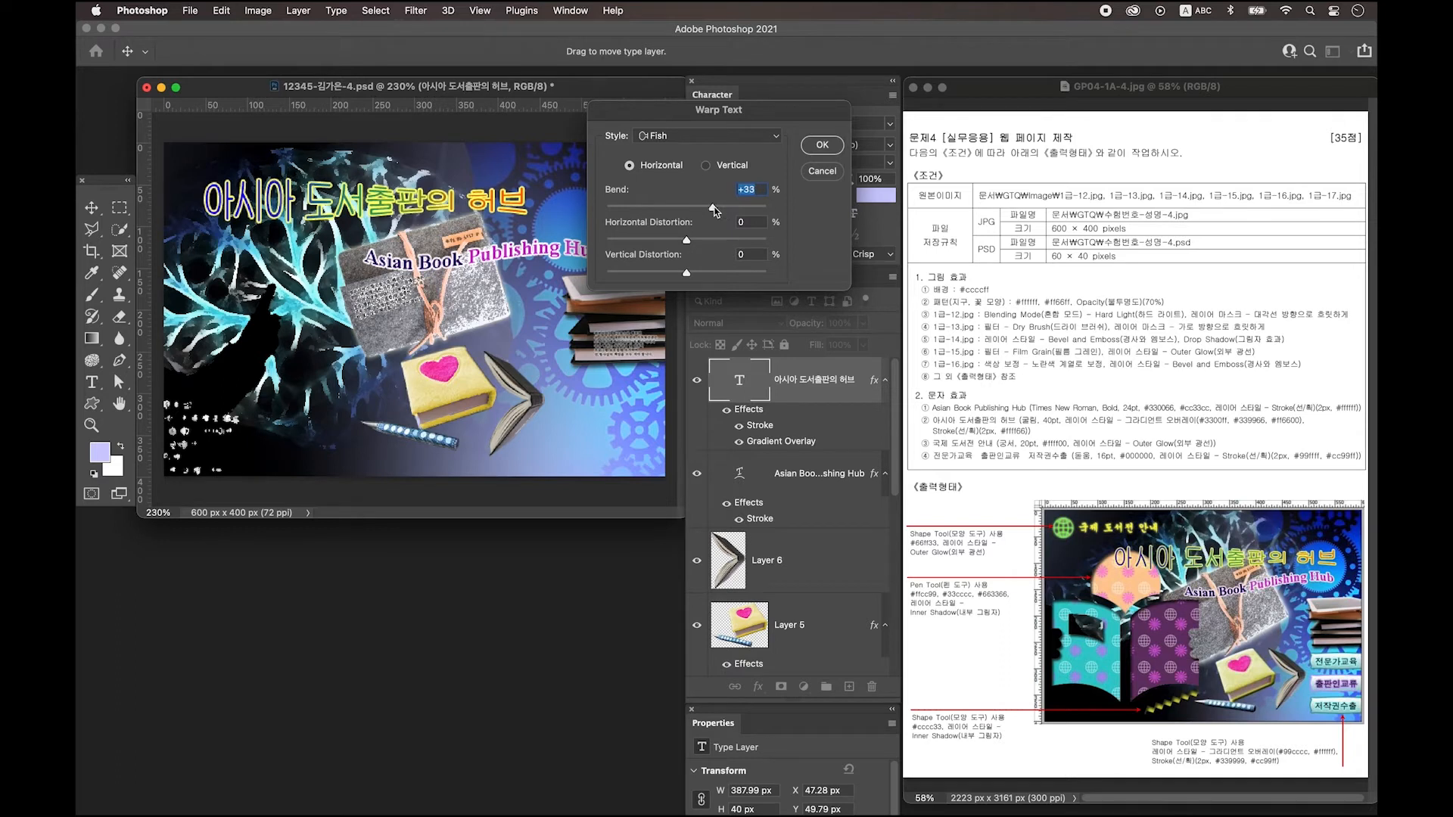
{"action": "key", "text": "Return"}
Shift the Korean title right above the English title and add a new empty layer.
{"action": "left_click", "coordinate": [90, 208]}
{"action": "left_click_drag", "start_coordinate": [298, 190], "coordinate": [382, 199]}
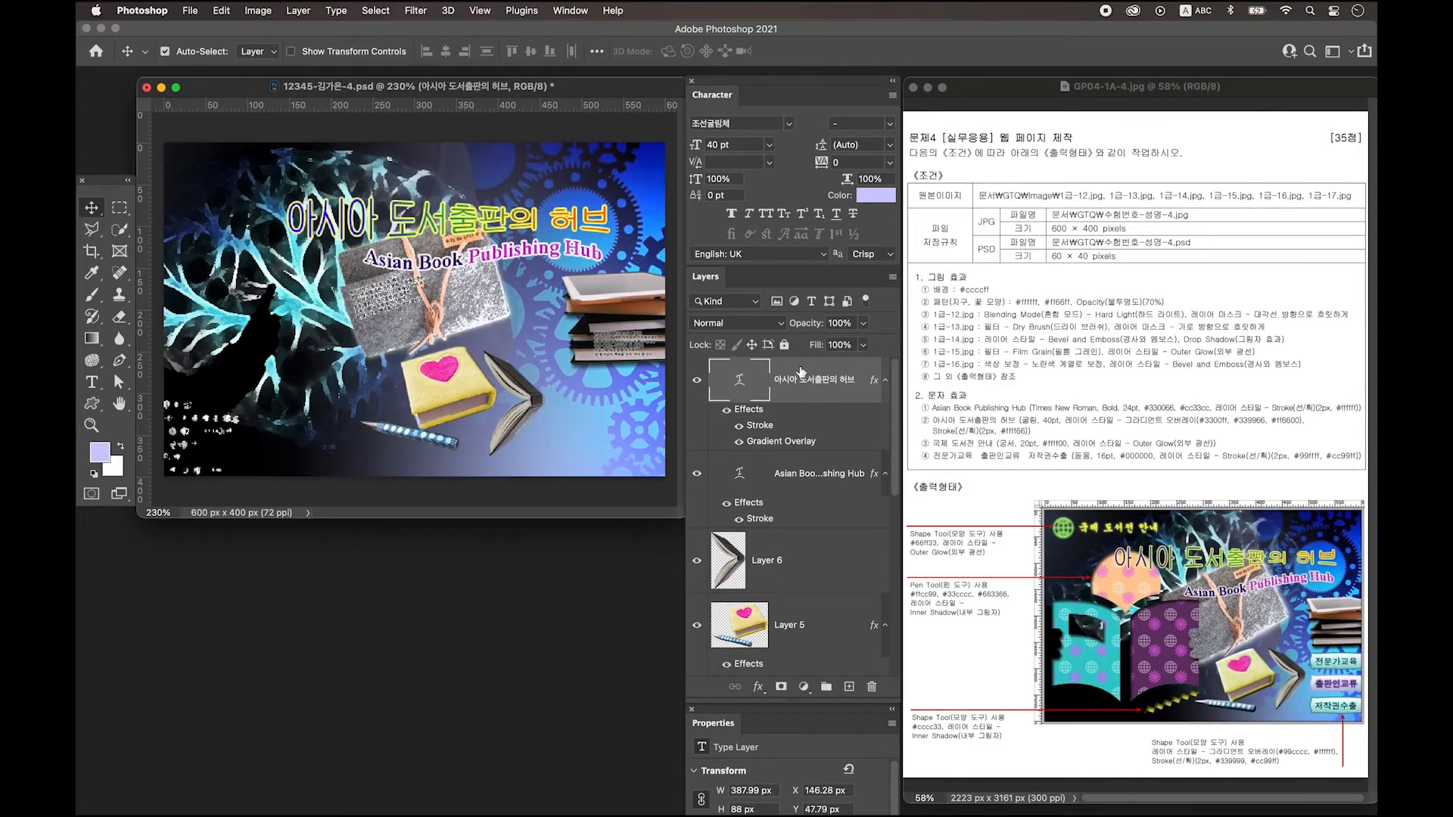
{"action": "left_click", "coordinate": [849, 688]}
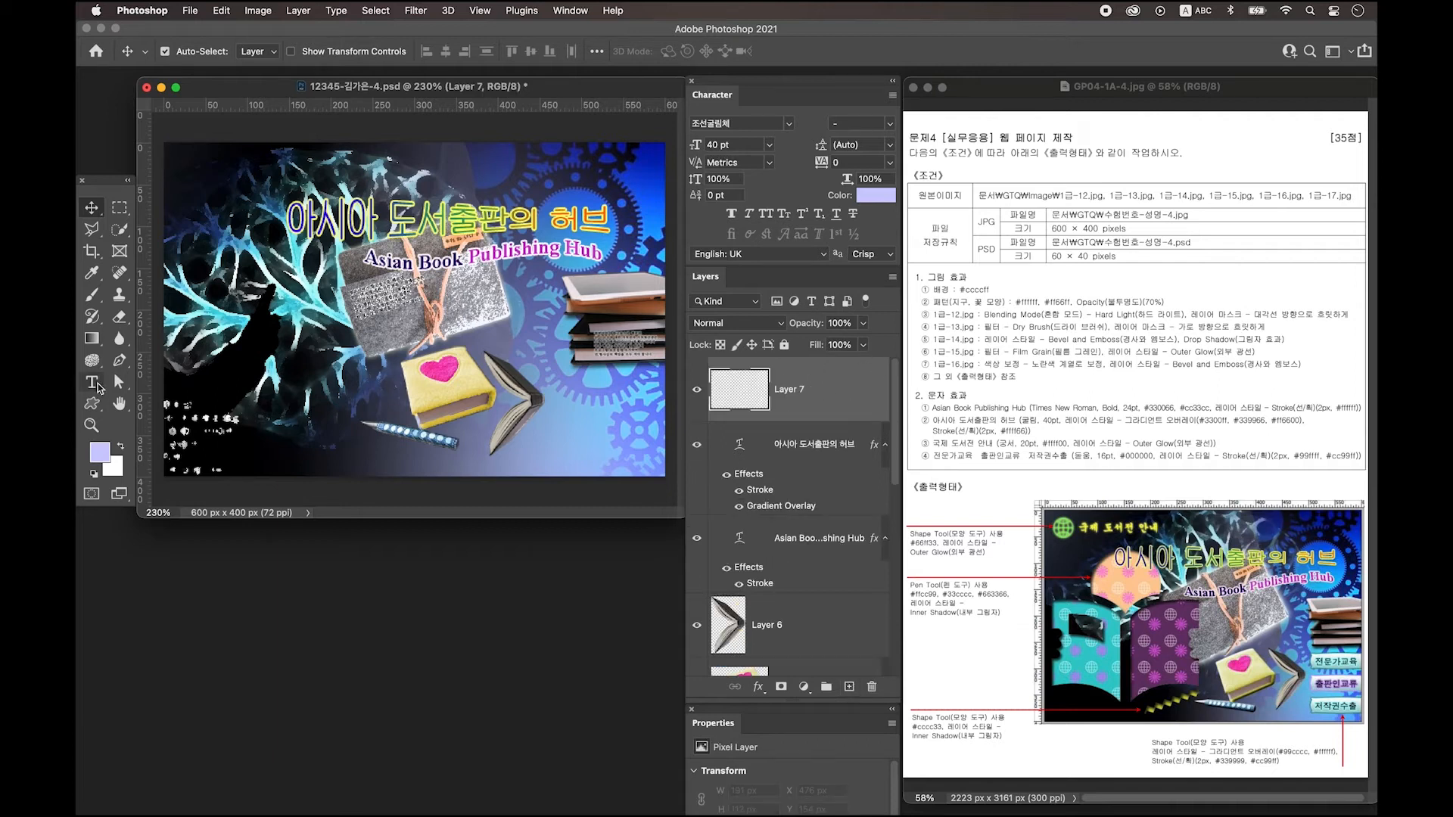
Type the Korean text 국제 도서전 안내 at the lower left of the canvas.
{"action": "left_click", "coordinate": [91, 383]}
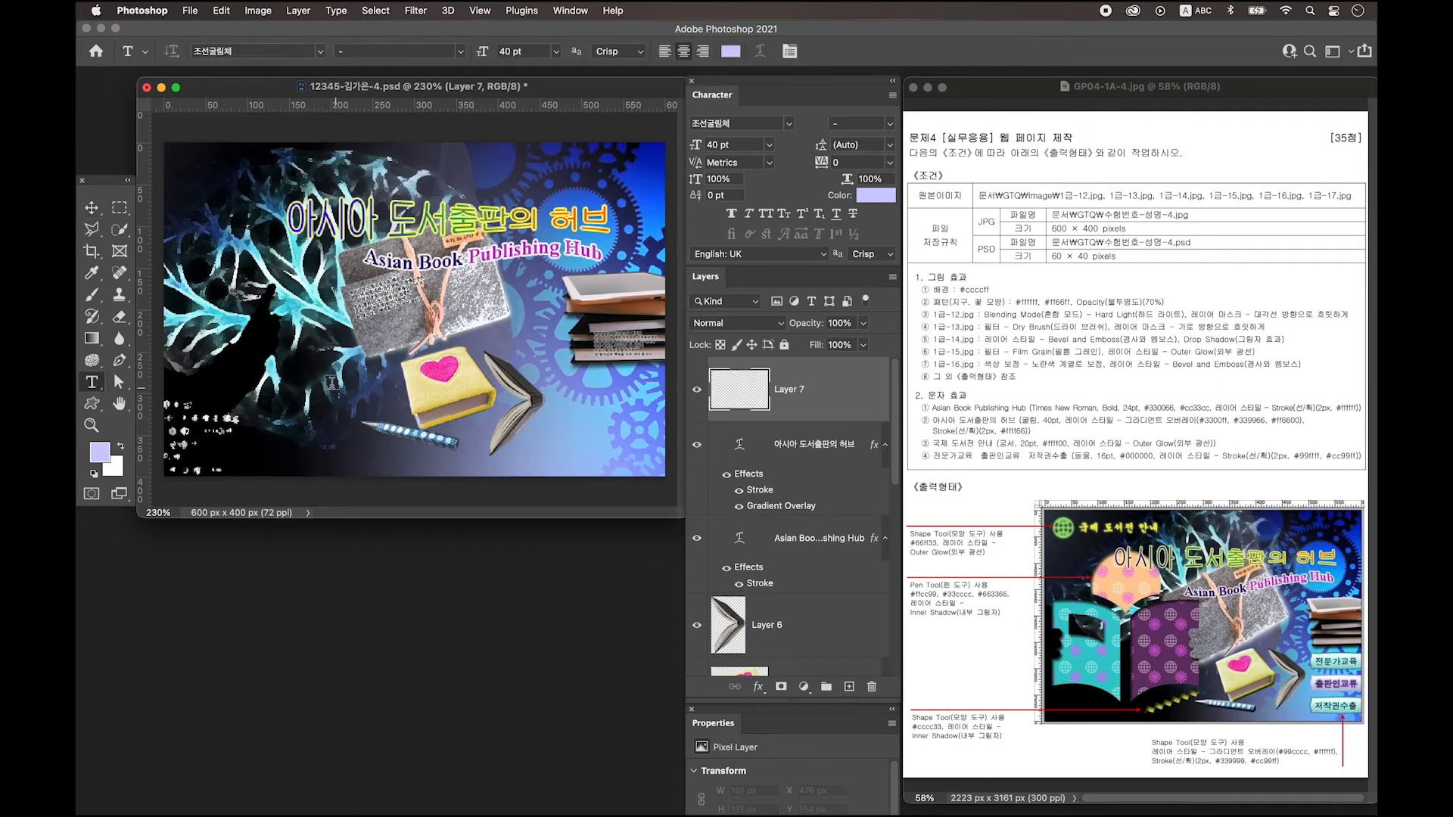
{"action": "left_click", "coordinate": [285, 378]}
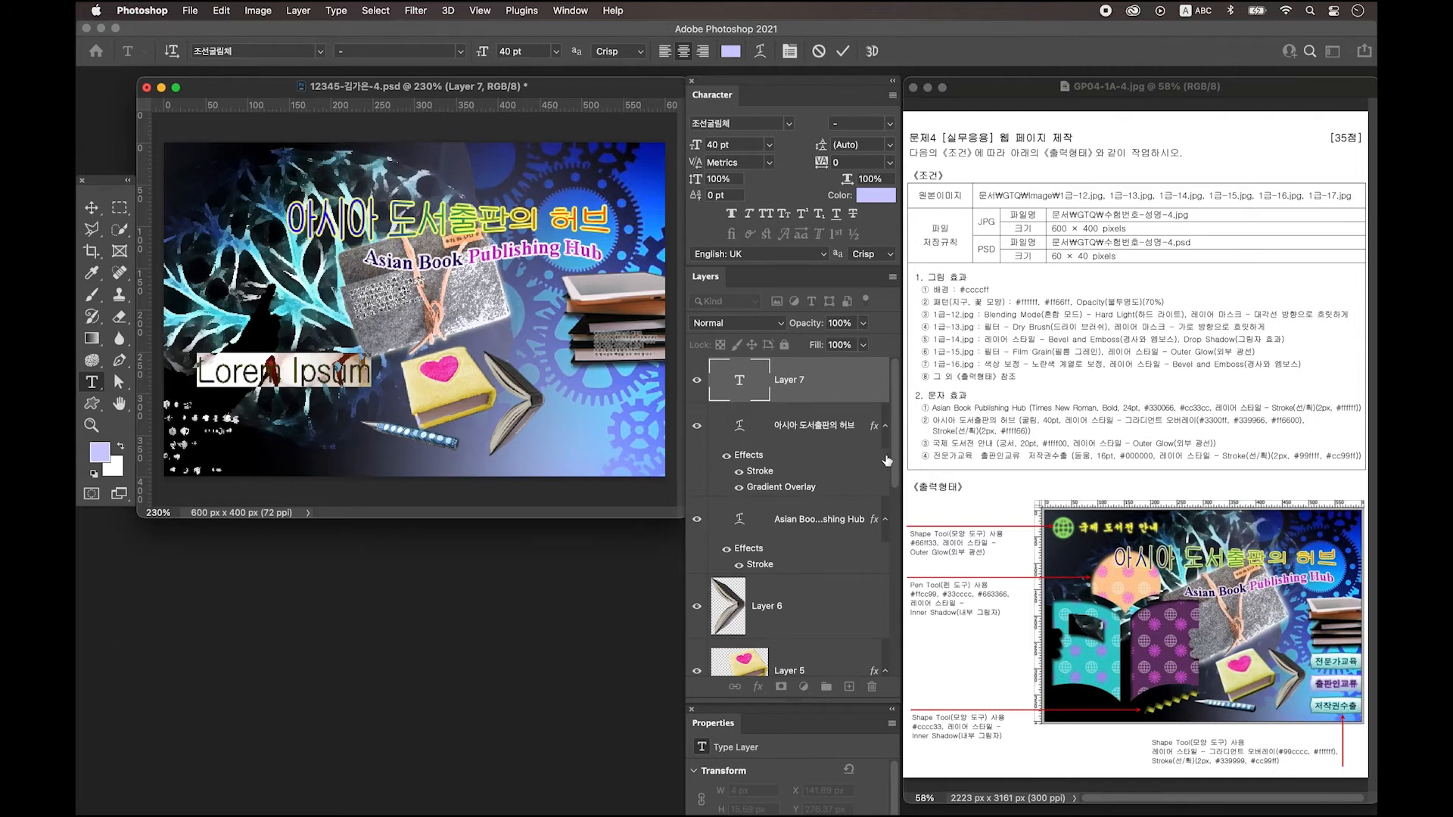
{"action": "key", "text": "ctrl+space"}
{"action": "type", "text": "국제 도서전 안내"}
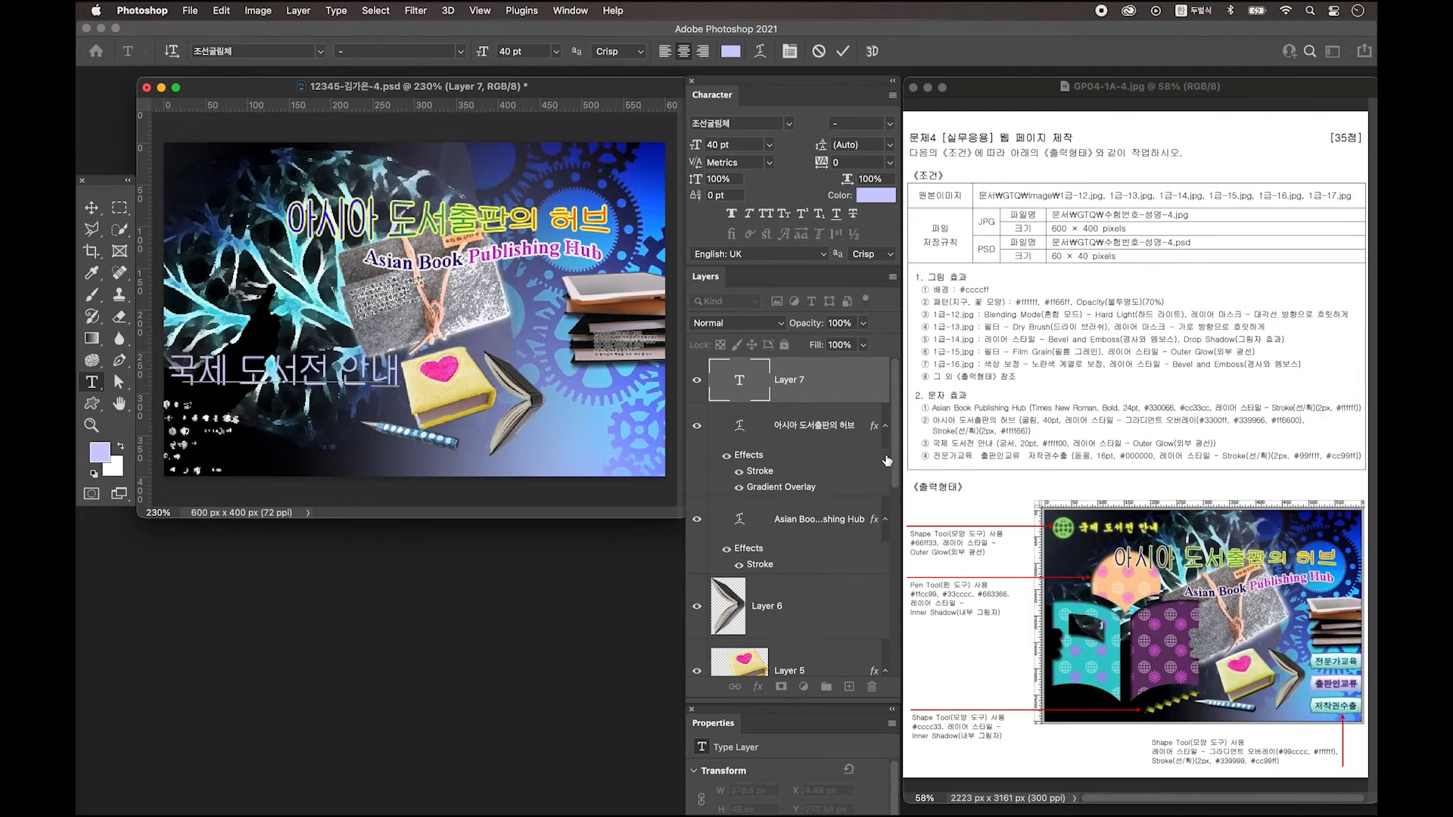
{"action": "left_click", "coordinate": [92, 207]}
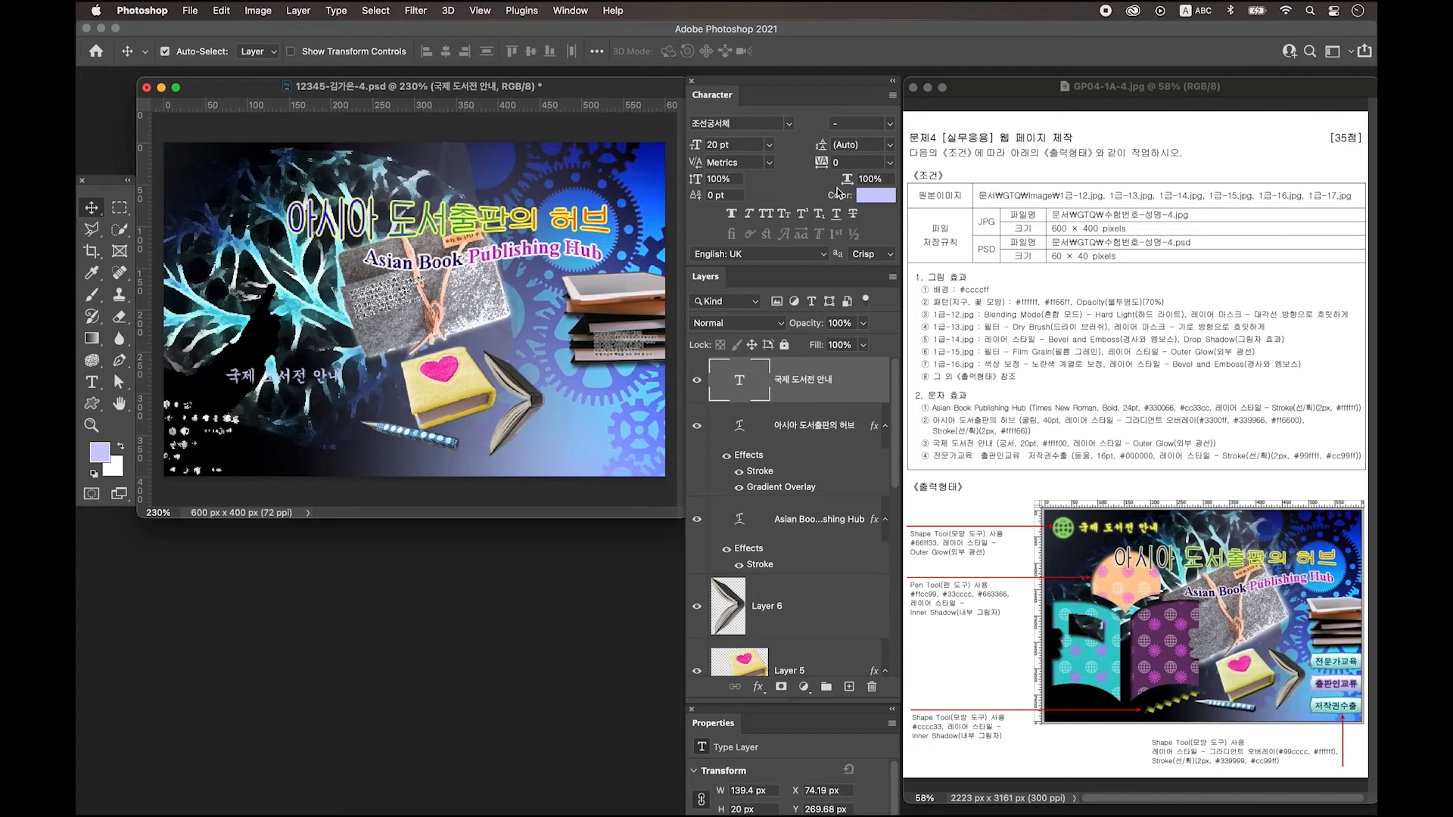
Color the 국제 도서전 안내 text yellow #ffff00.
{"action": "left_click", "coordinate": [876, 201]}
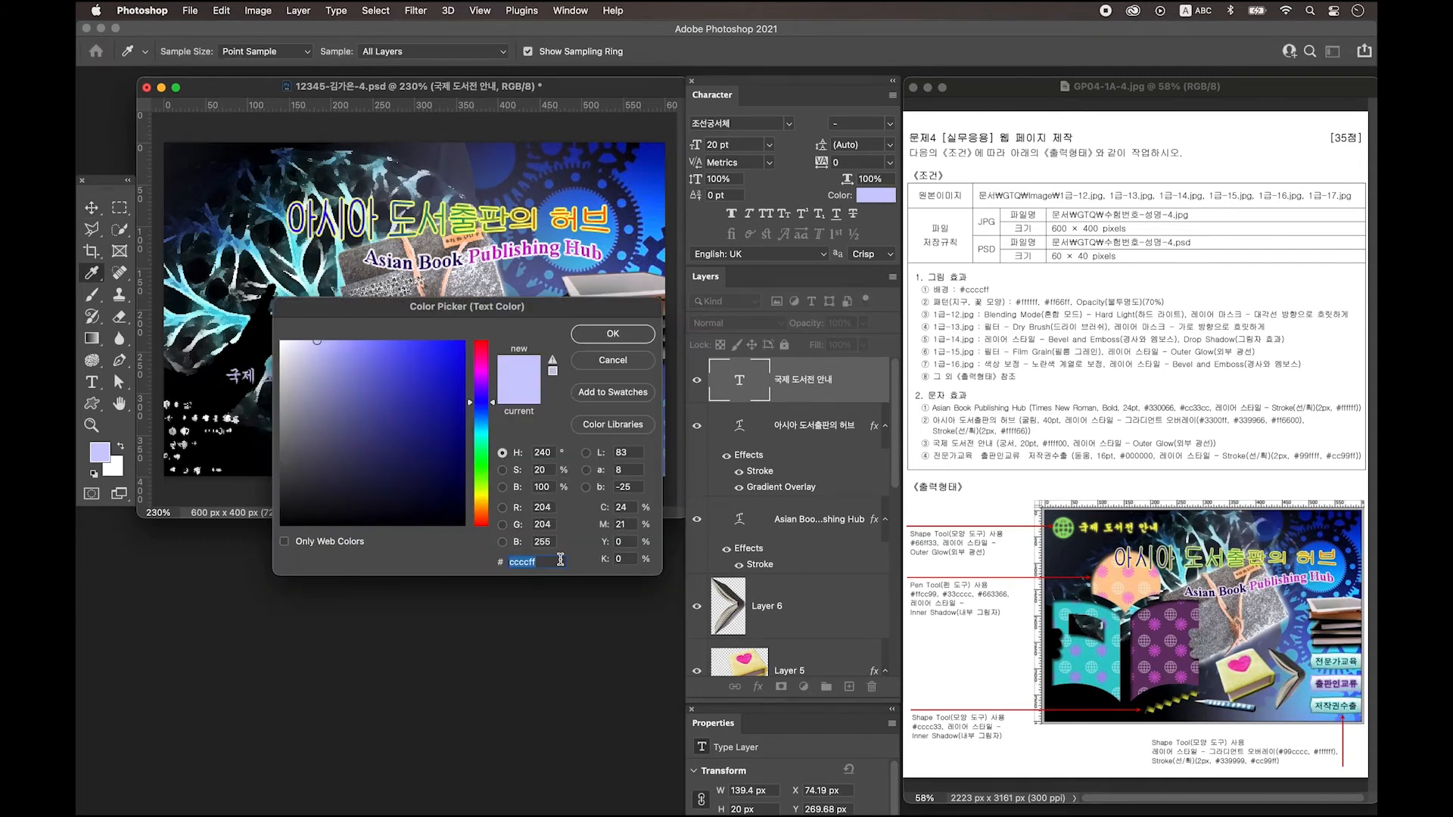
{"action": "type", "text": "ffff00"}
{"action": "key", "text": "Return"}
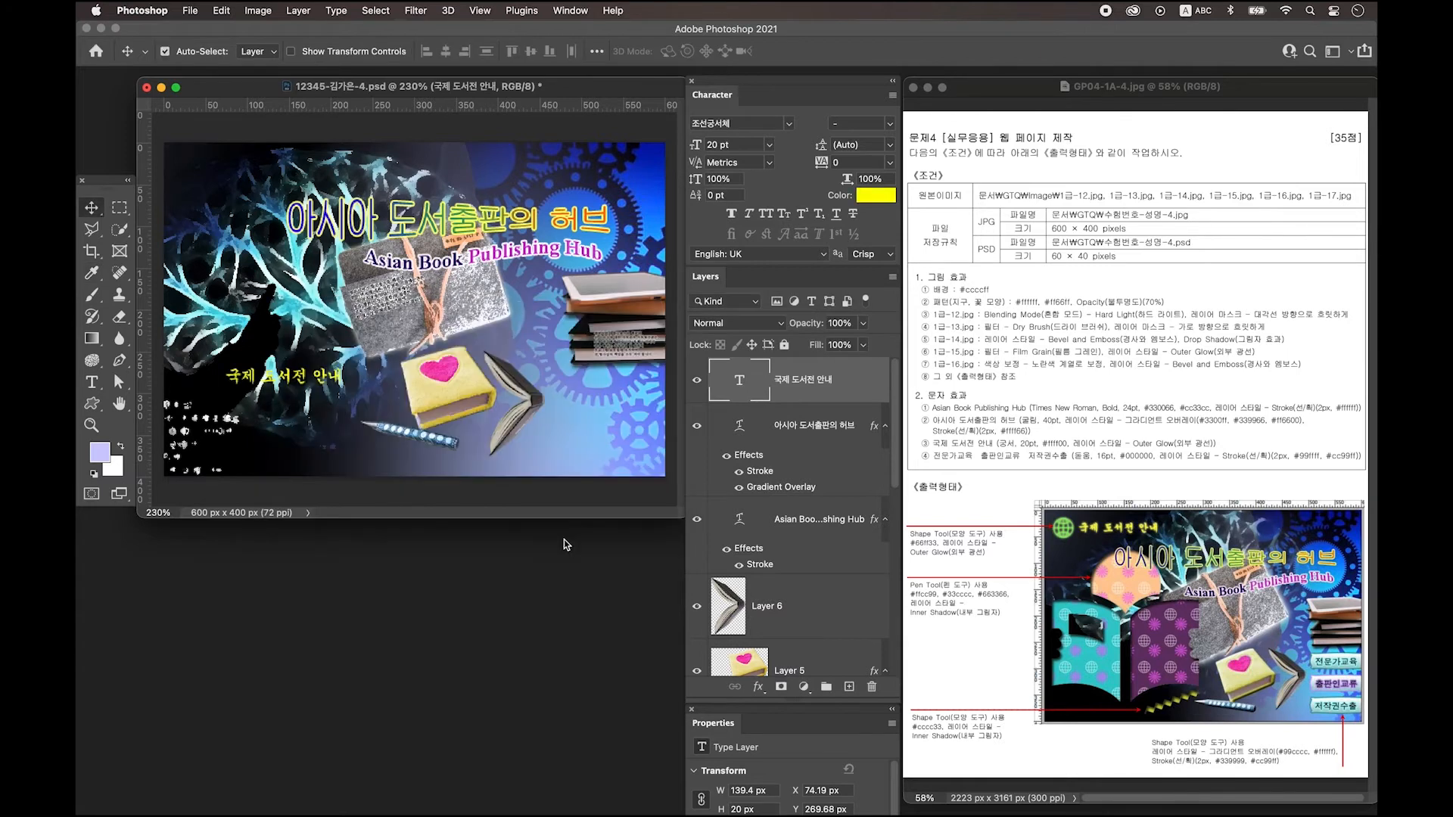
Give the text an Outer Glow and move it to the top left of the page.
{"action": "double_click", "coordinate": [861, 379]}
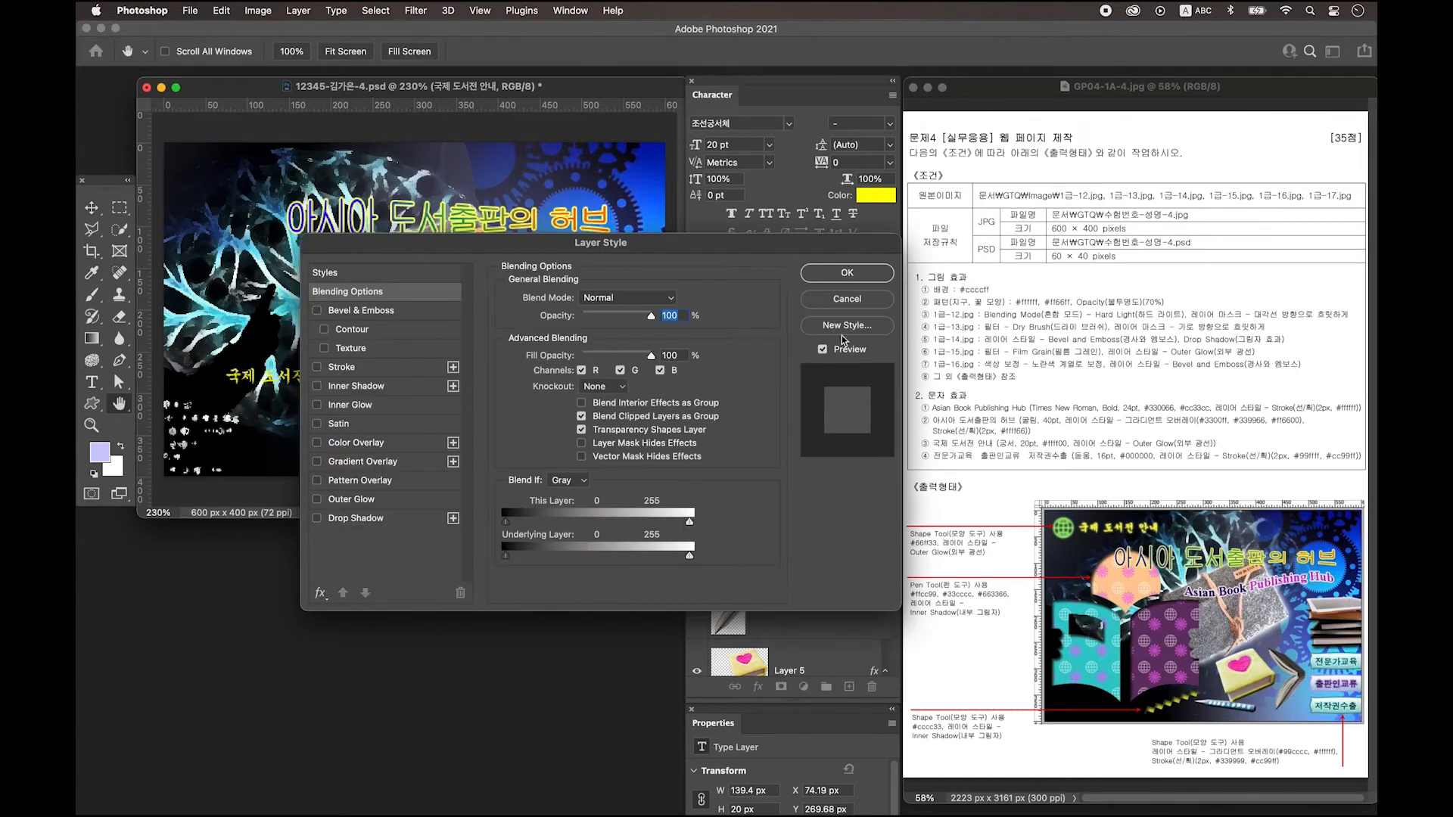
{"action": "left_click", "coordinate": [351, 499]}
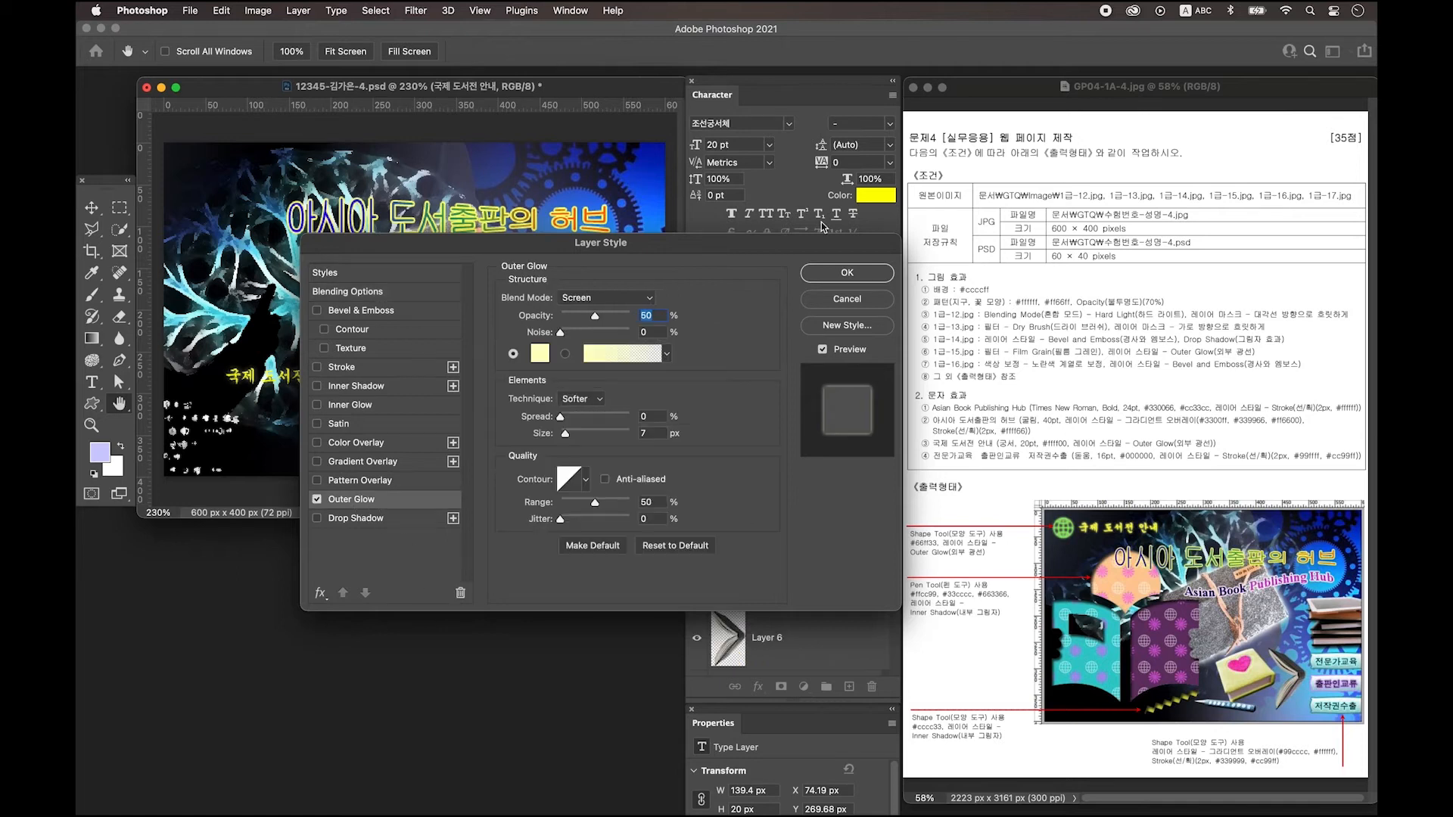
{"action": "left_click", "coordinate": [846, 274]}
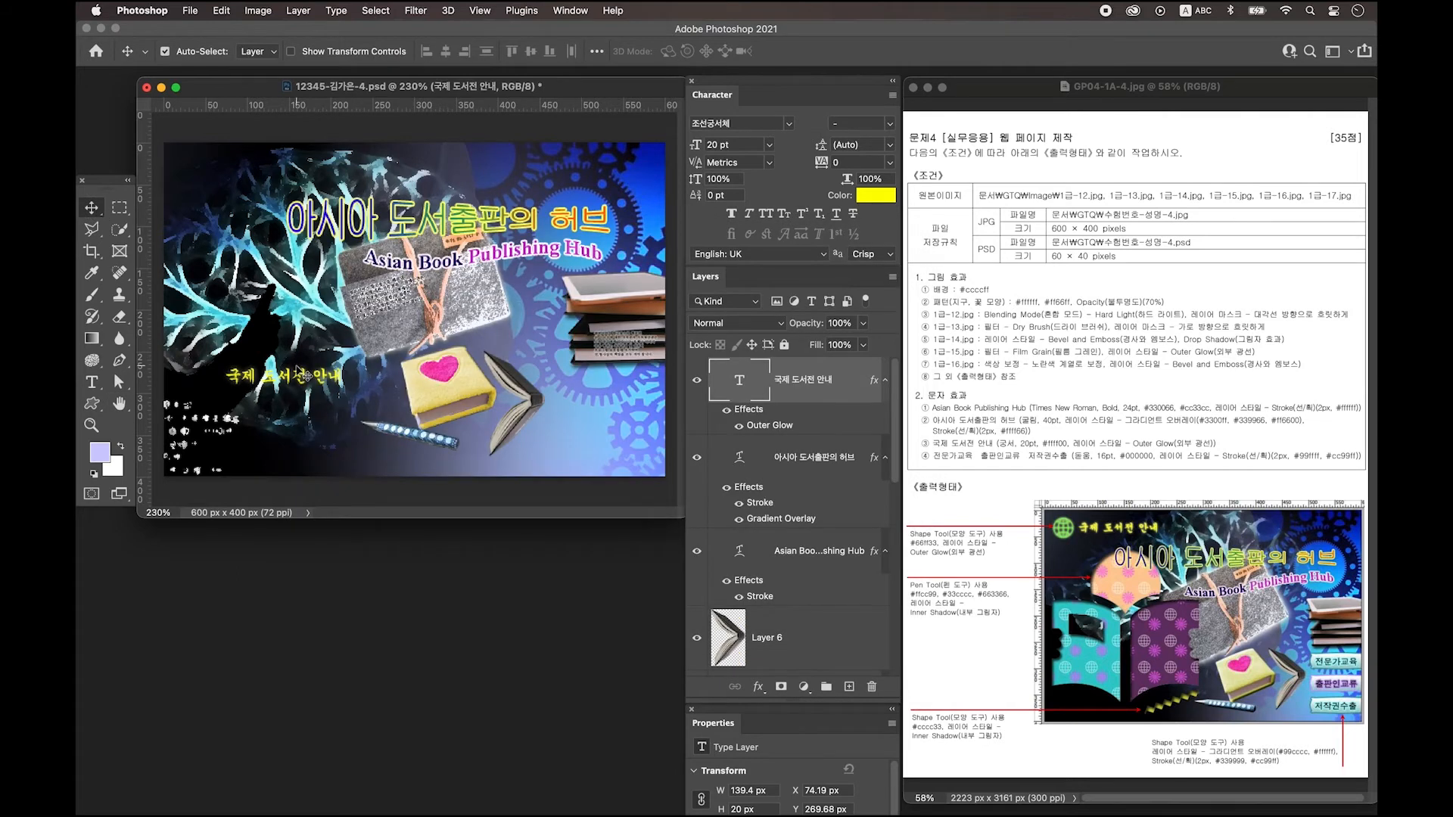
{"action": "left_click_drag", "start_coordinate": [301, 368], "coordinate": [281, 157]}
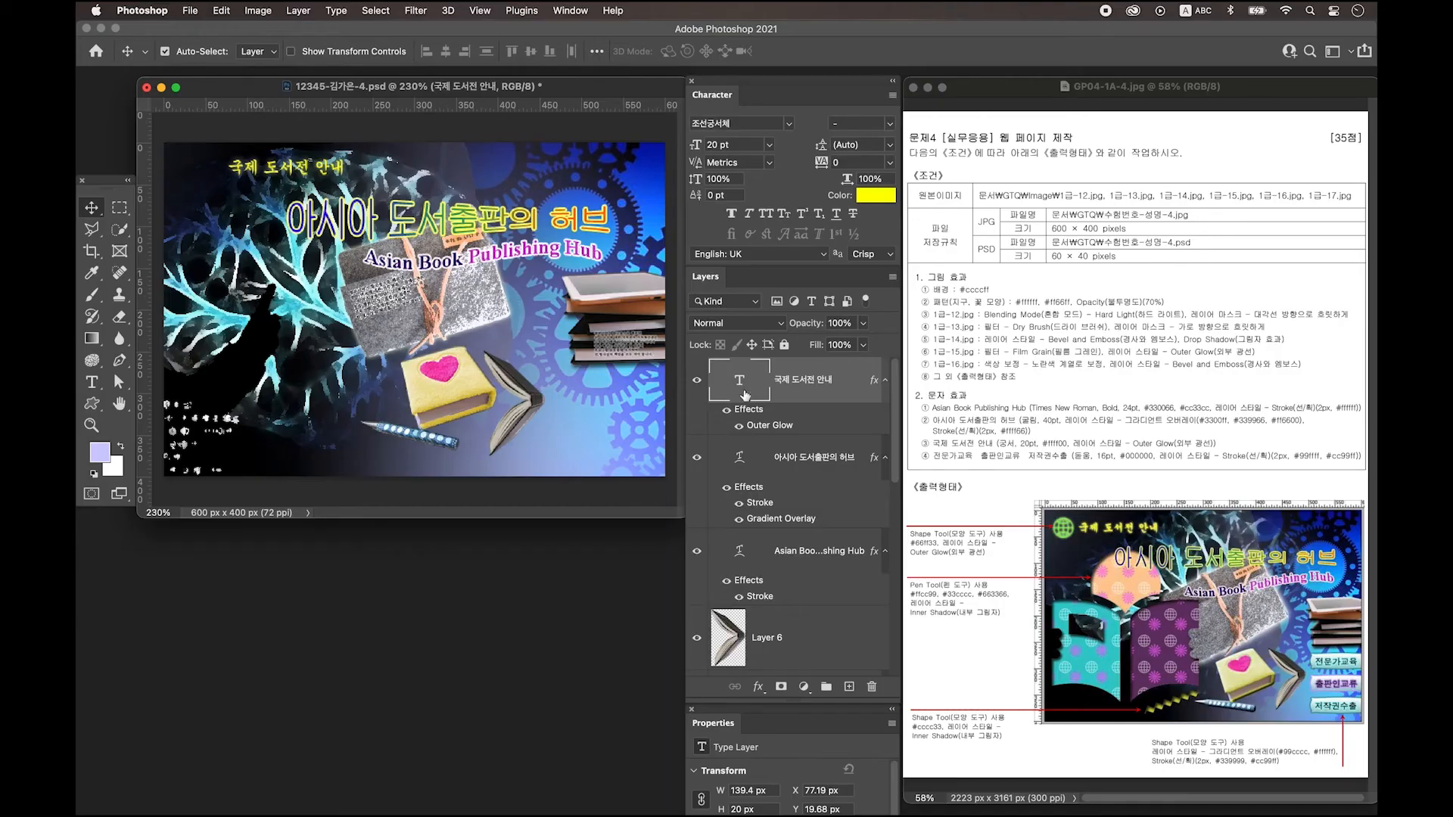
Add a new layer and type the Korean text 전문가교육 near the bottom of the page.
{"action": "left_click", "coordinate": [849, 687]}
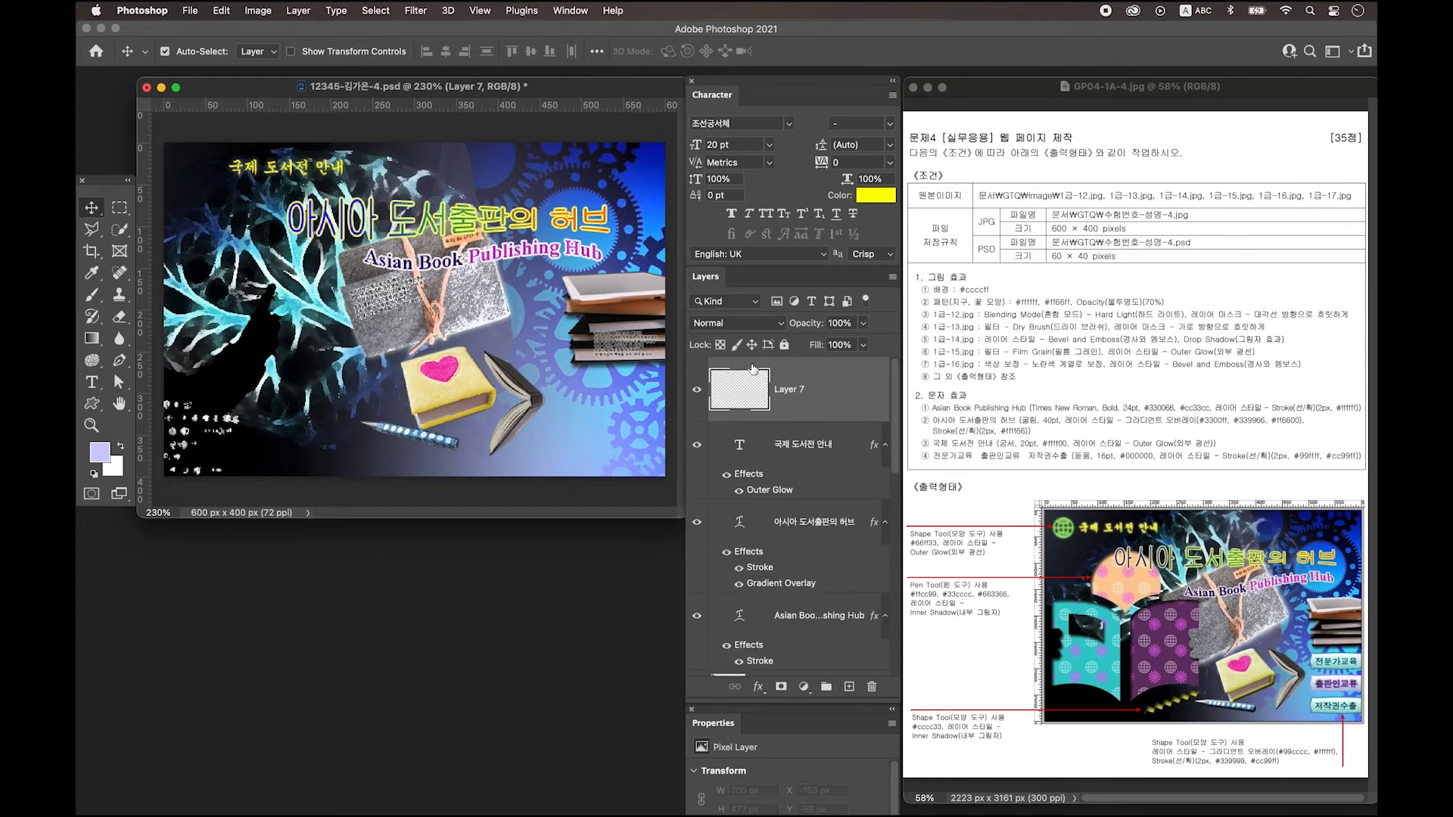
{"action": "left_click", "coordinate": [91, 382]}
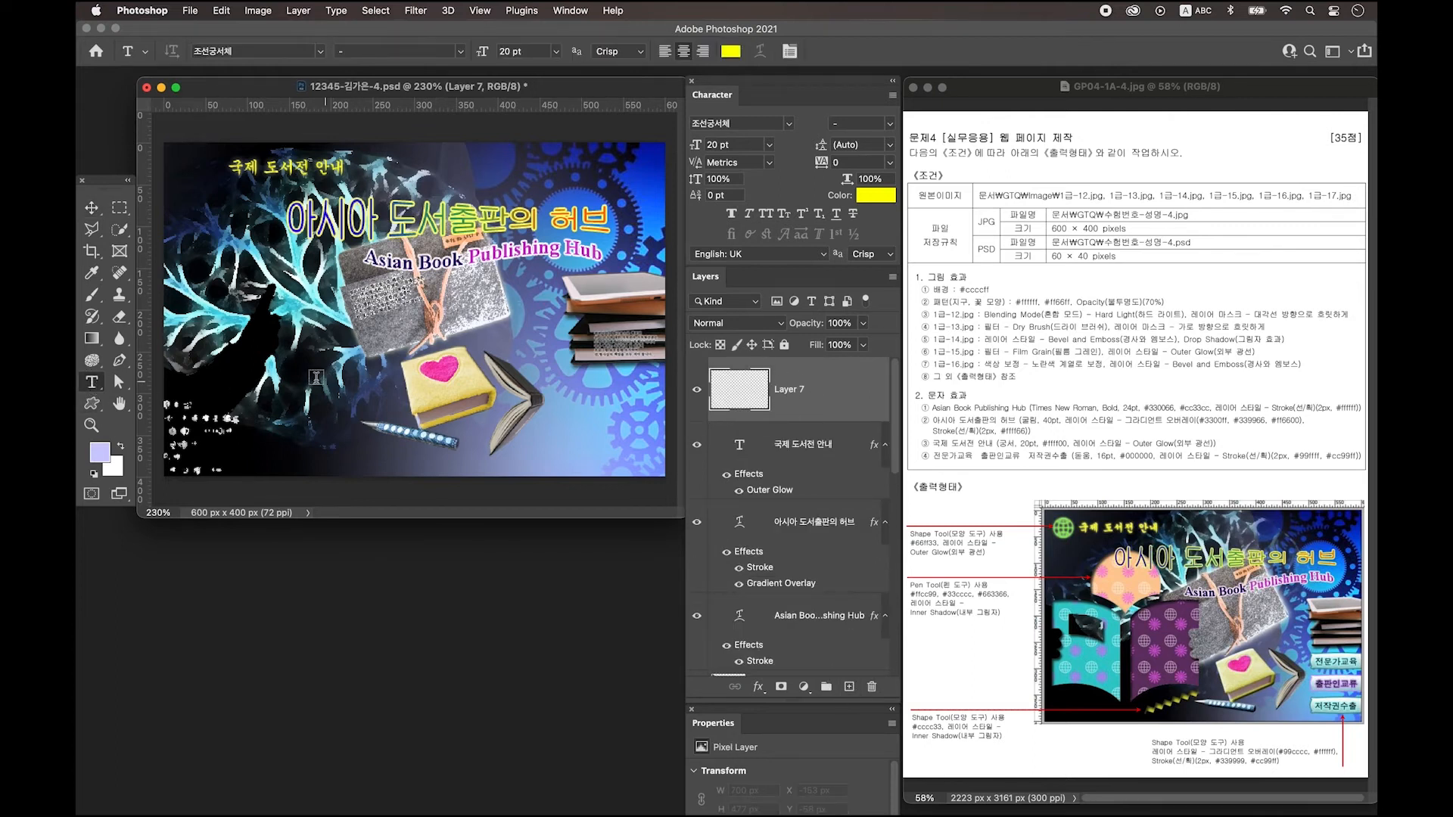
{"action": "left_click", "coordinate": [222, 407]}
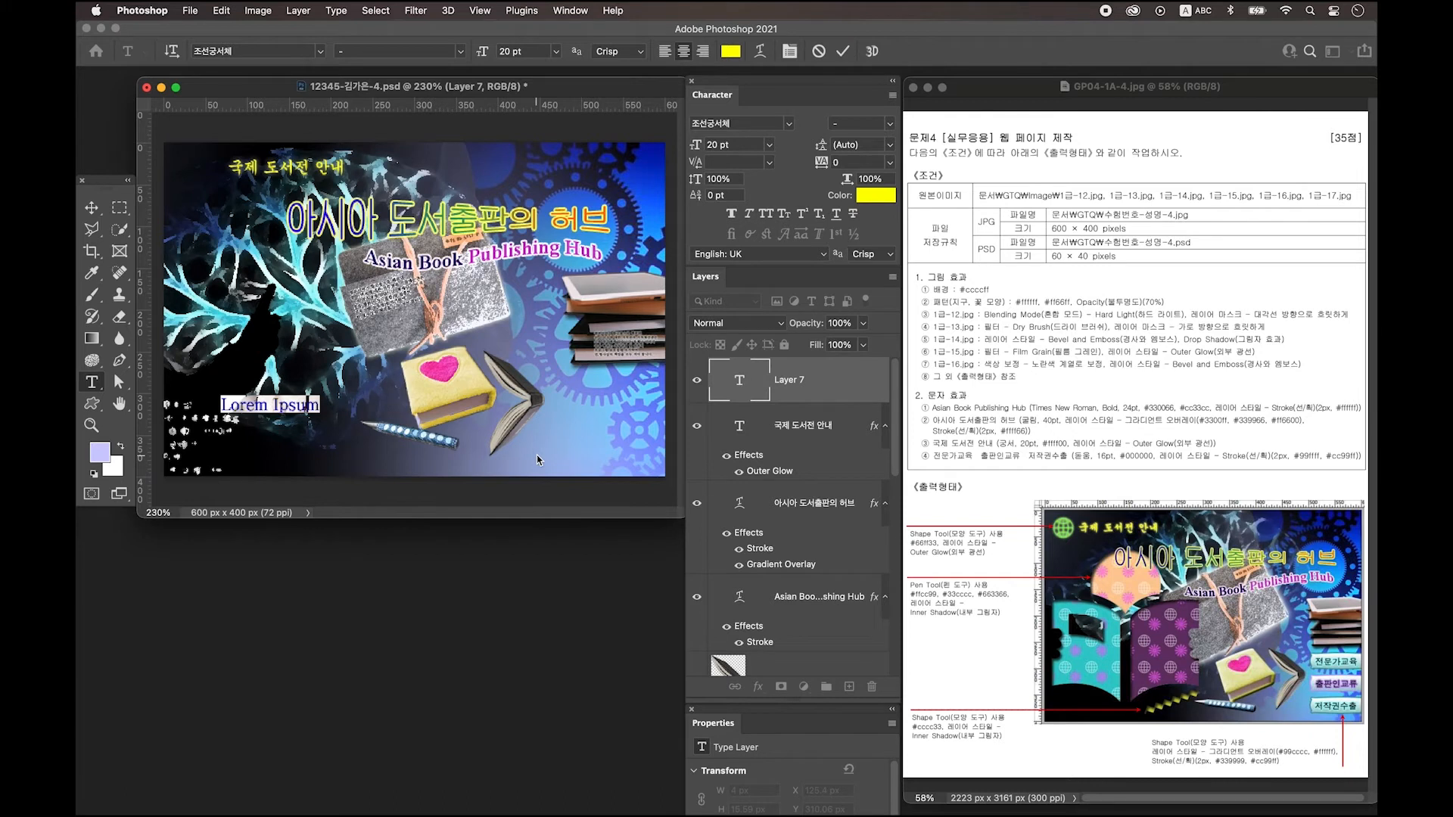
{"action": "key", "text": "BackSpace"}
{"action": "key", "text": "ctrl+space"}
{"action": "type", "text": "전문가교육"}
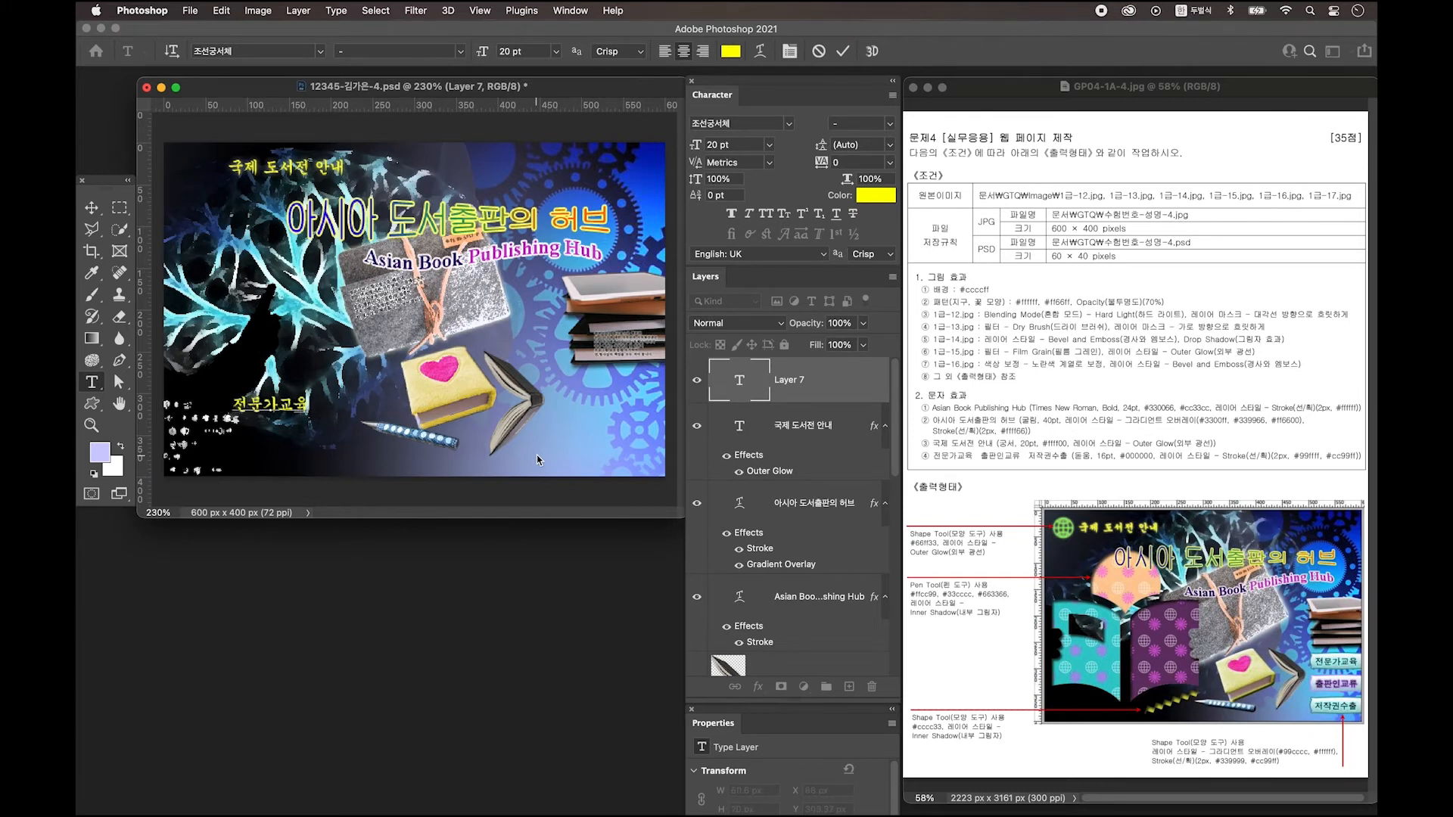
{"action": "left_click", "coordinate": [91, 207]}
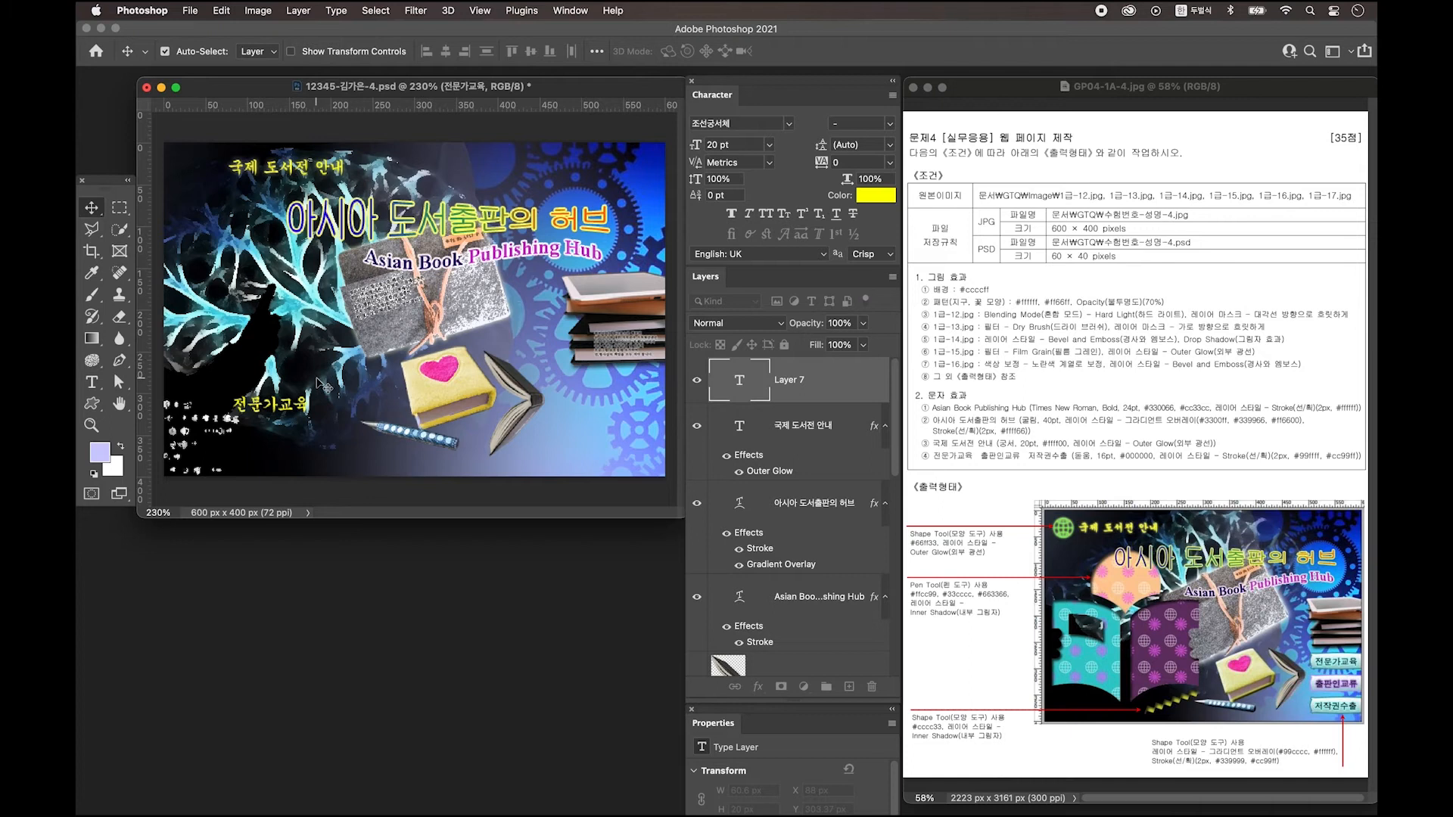
Set the 전문가교육 text to 16 pt in black (000000).
{"action": "left_click", "coordinate": [791, 124]}
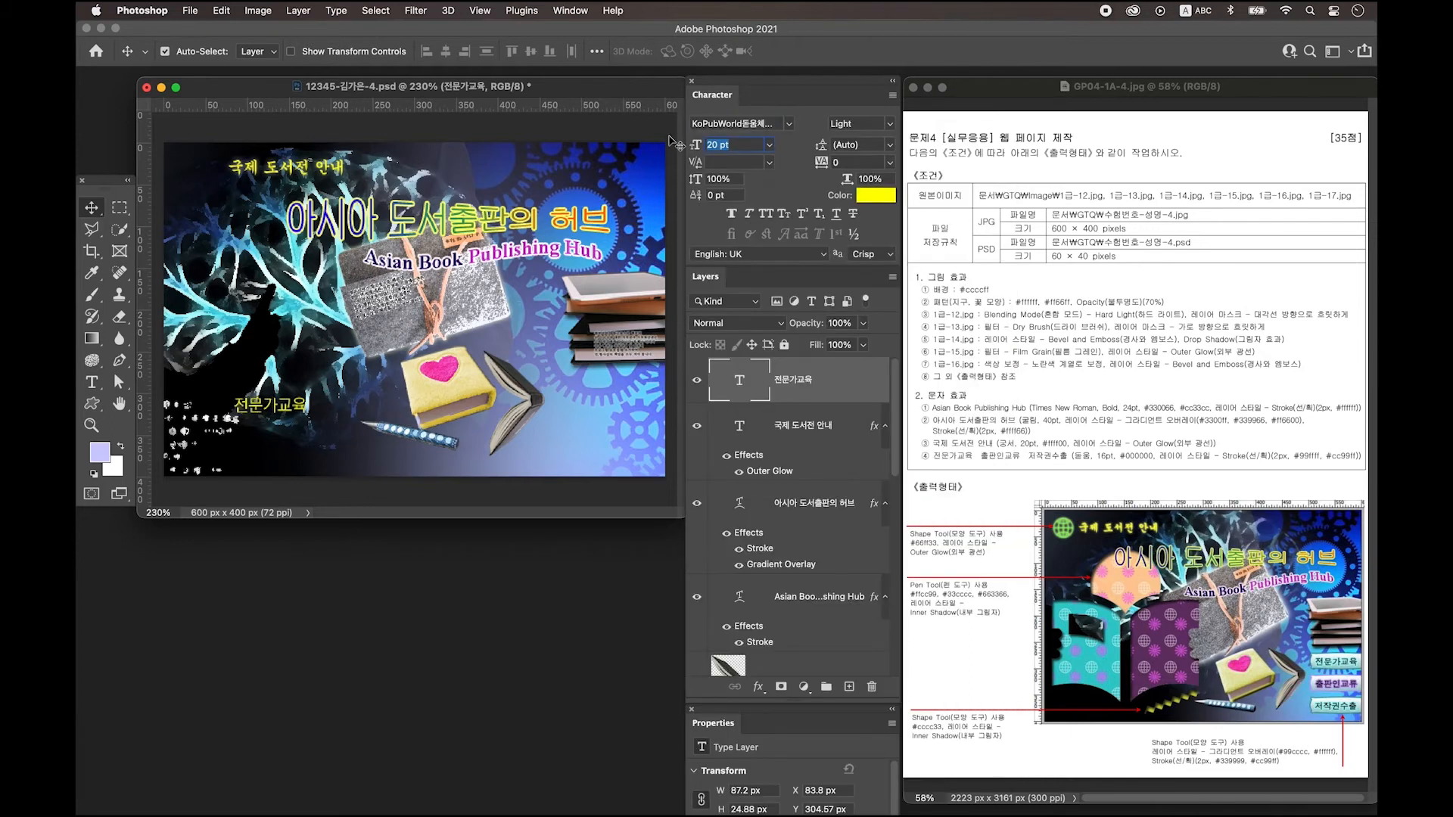
{"action": "type", "text": "16"}
{"action": "key", "text": "Tab"}
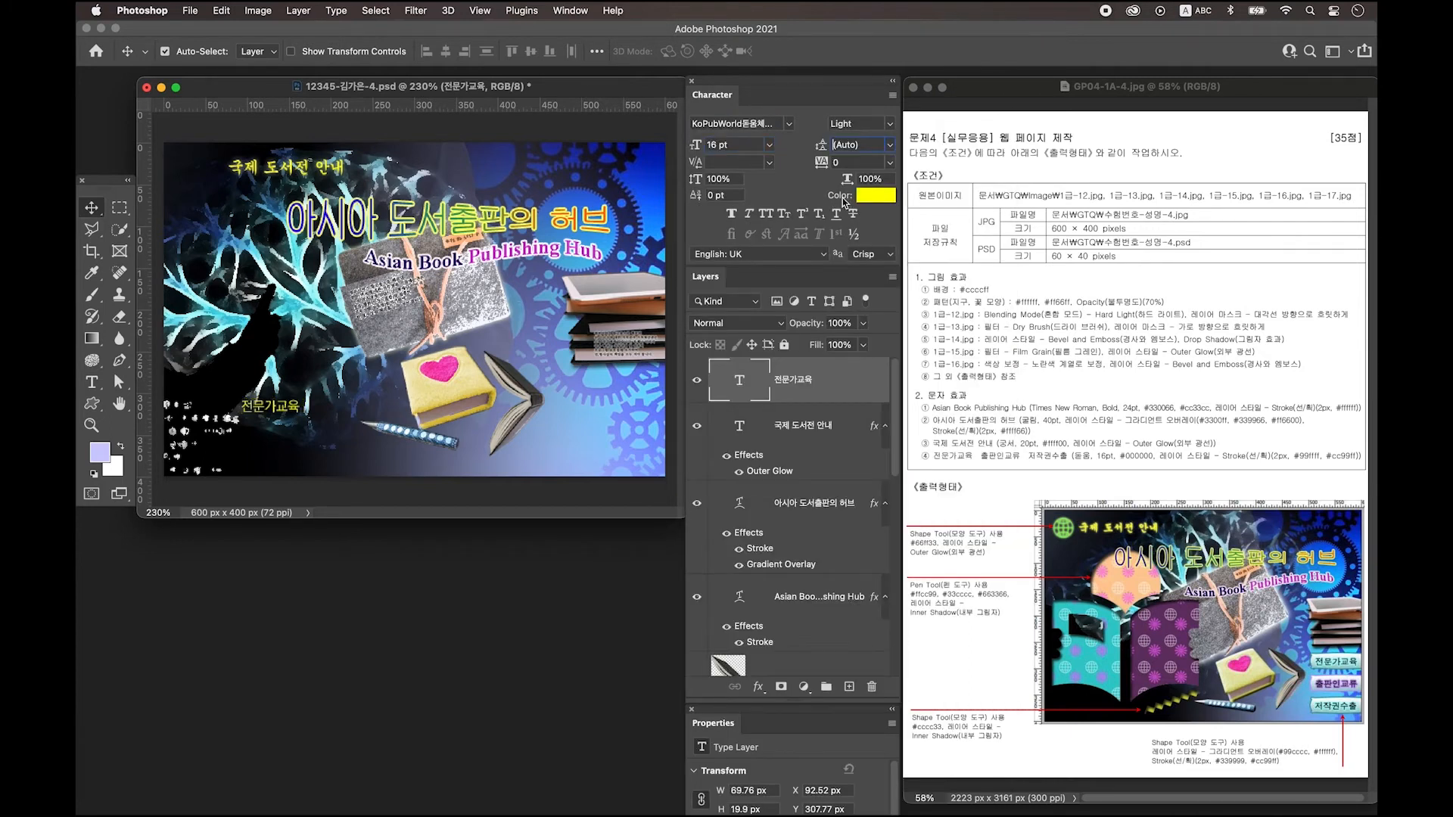
{"action": "left_click", "coordinate": [862, 198]}
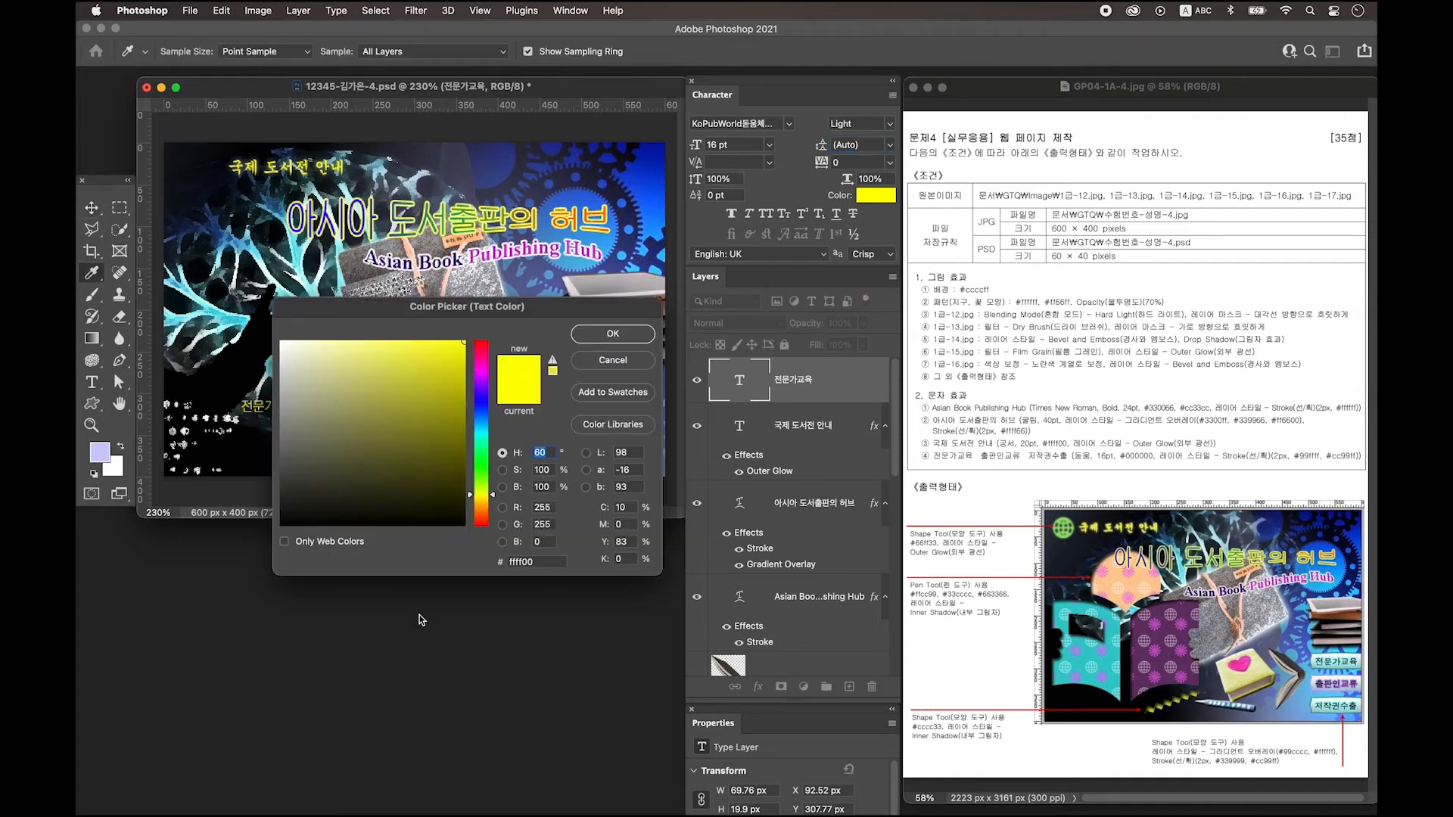
{"action": "left_click", "coordinate": [539, 563]}
{"action": "type", "text": "000000"}
{"action": "key", "text": "Return"}
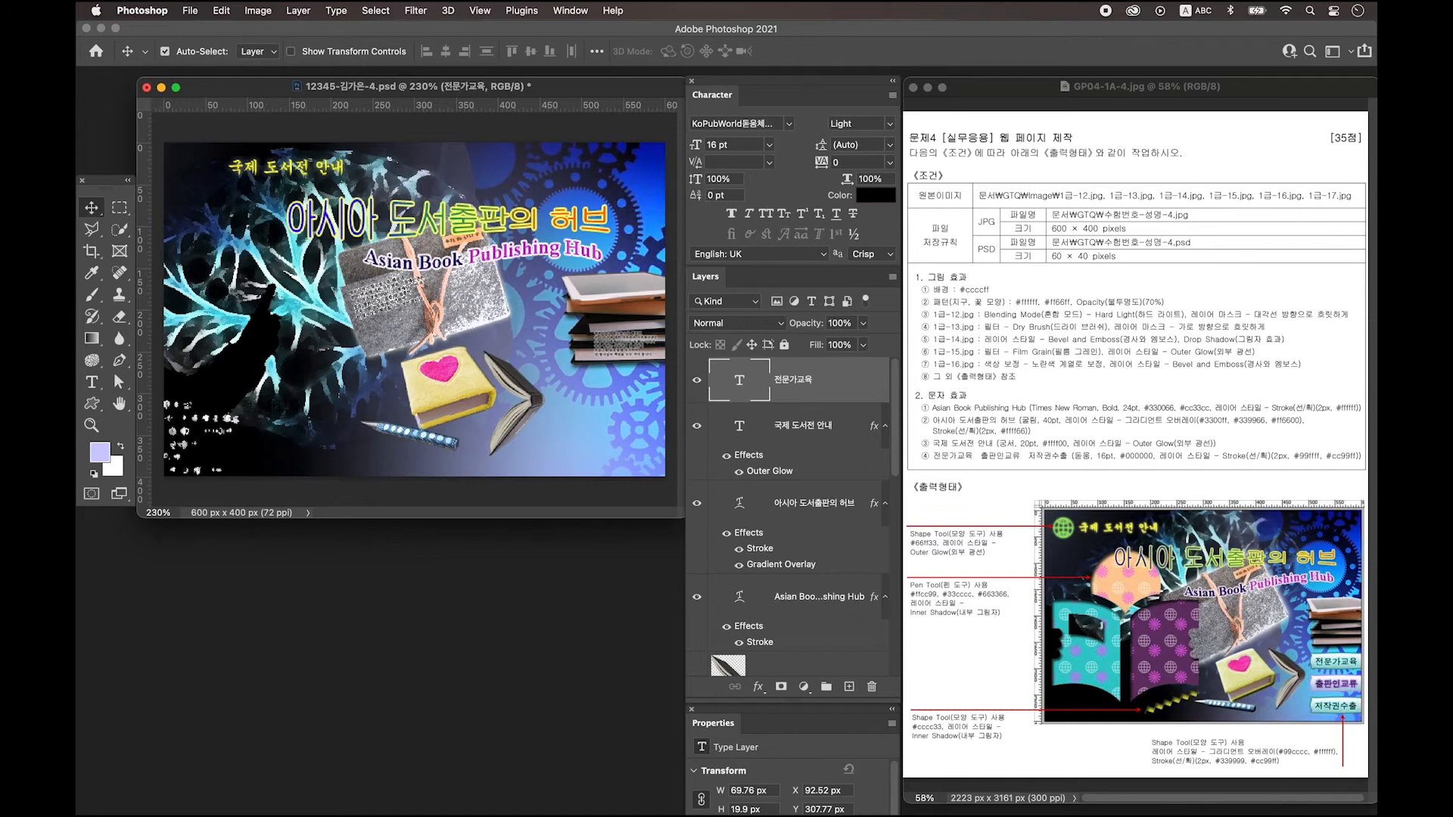
Give 전문가교육 a 2 px ffff66 stroke, move it to the lower right, and add a new layer.
{"action": "double_click", "coordinate": [845, 384]}
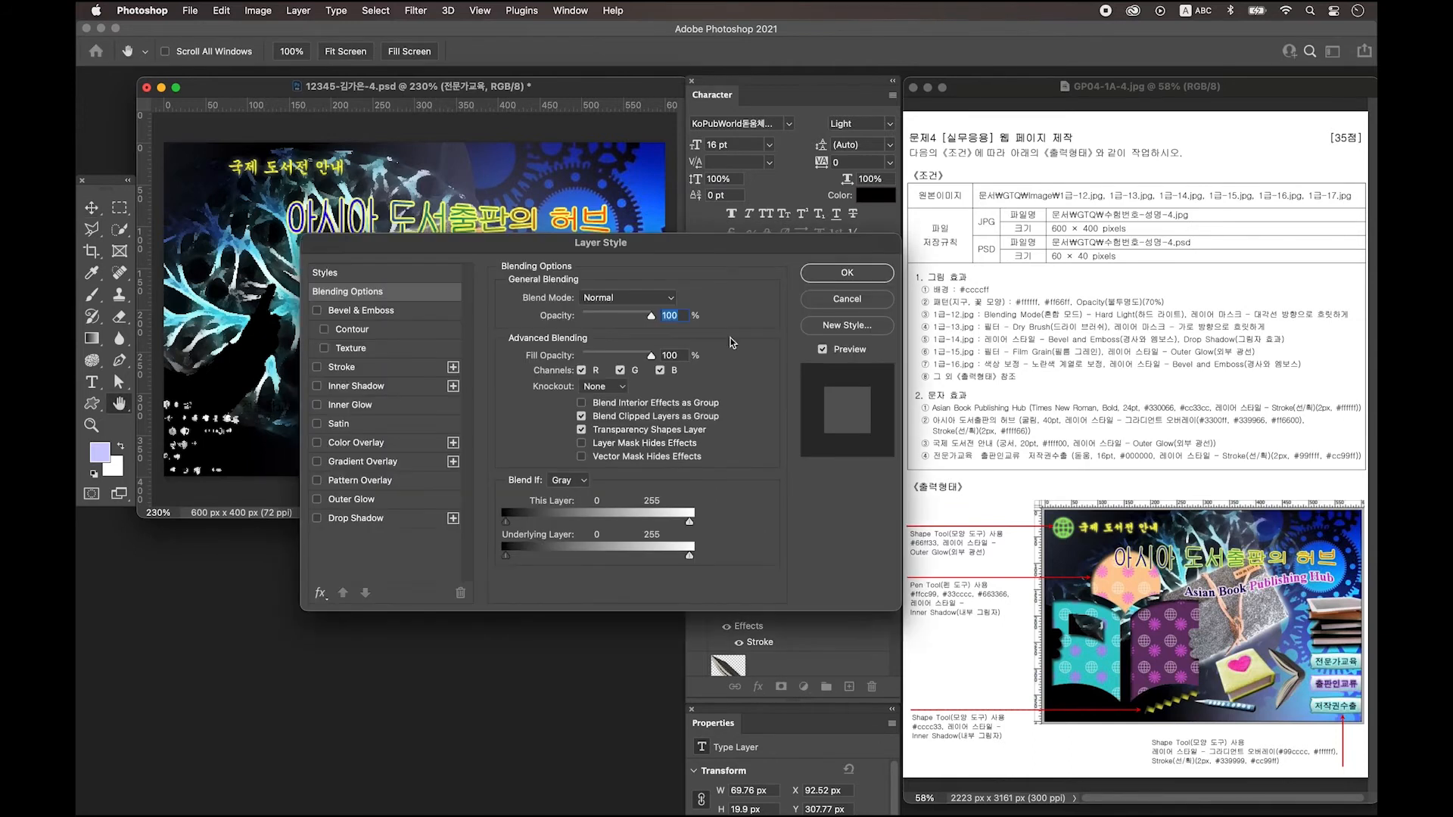
{"action": "left_click", "coordinate": [357, 367]}
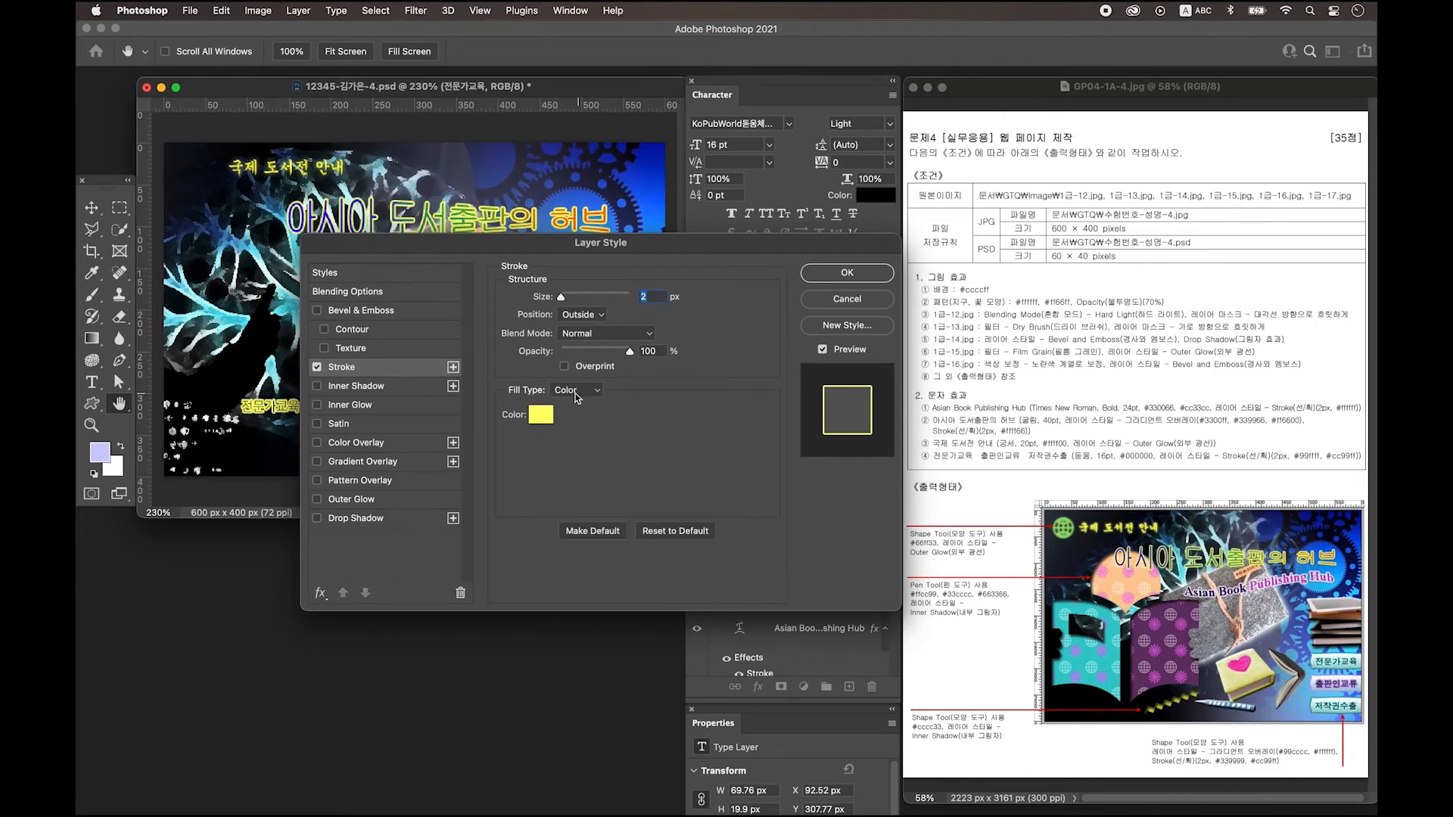
{"action": "left_click", "coordinate": [542, 415]}
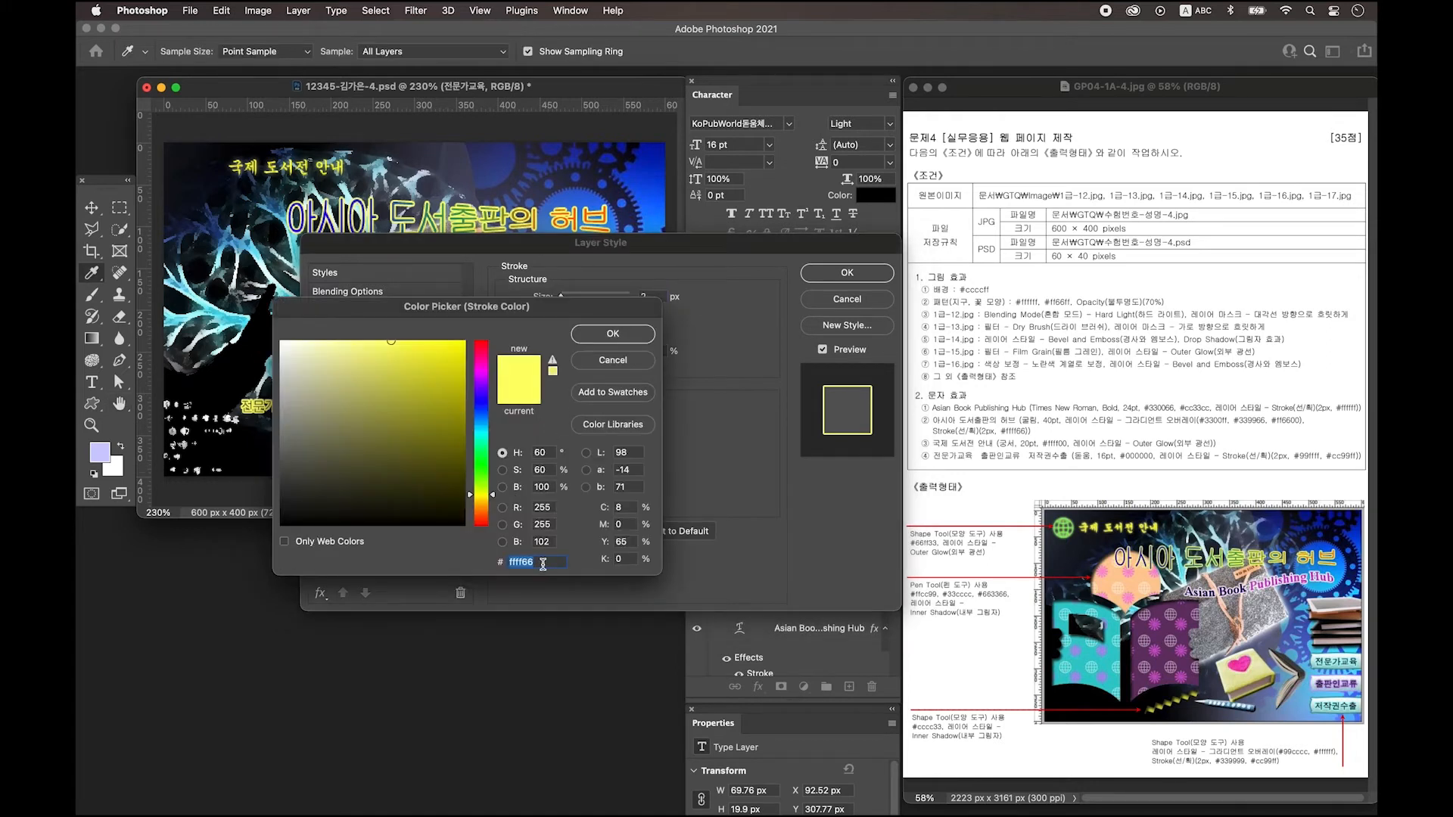
{"action": "key", "text": "Return"}
{"action": "key", "text": "Return"}
{"action": "key", "text": "v"}
{"action": "left_click_drag", "start_coordinate": [288, 407], "coordinate": [631, 397]}
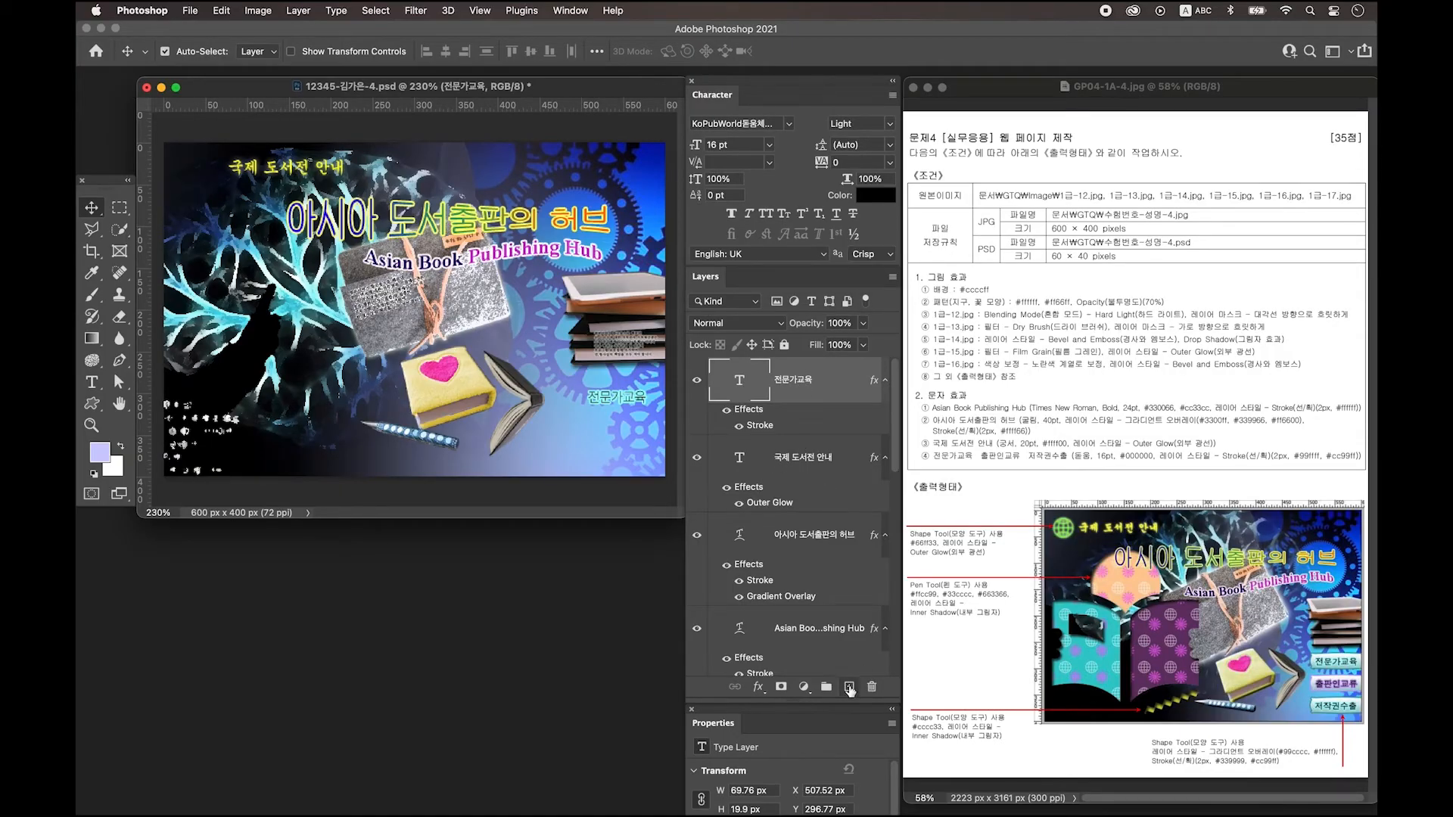
{"action": "left_click", "coordinate": [849, 687]}
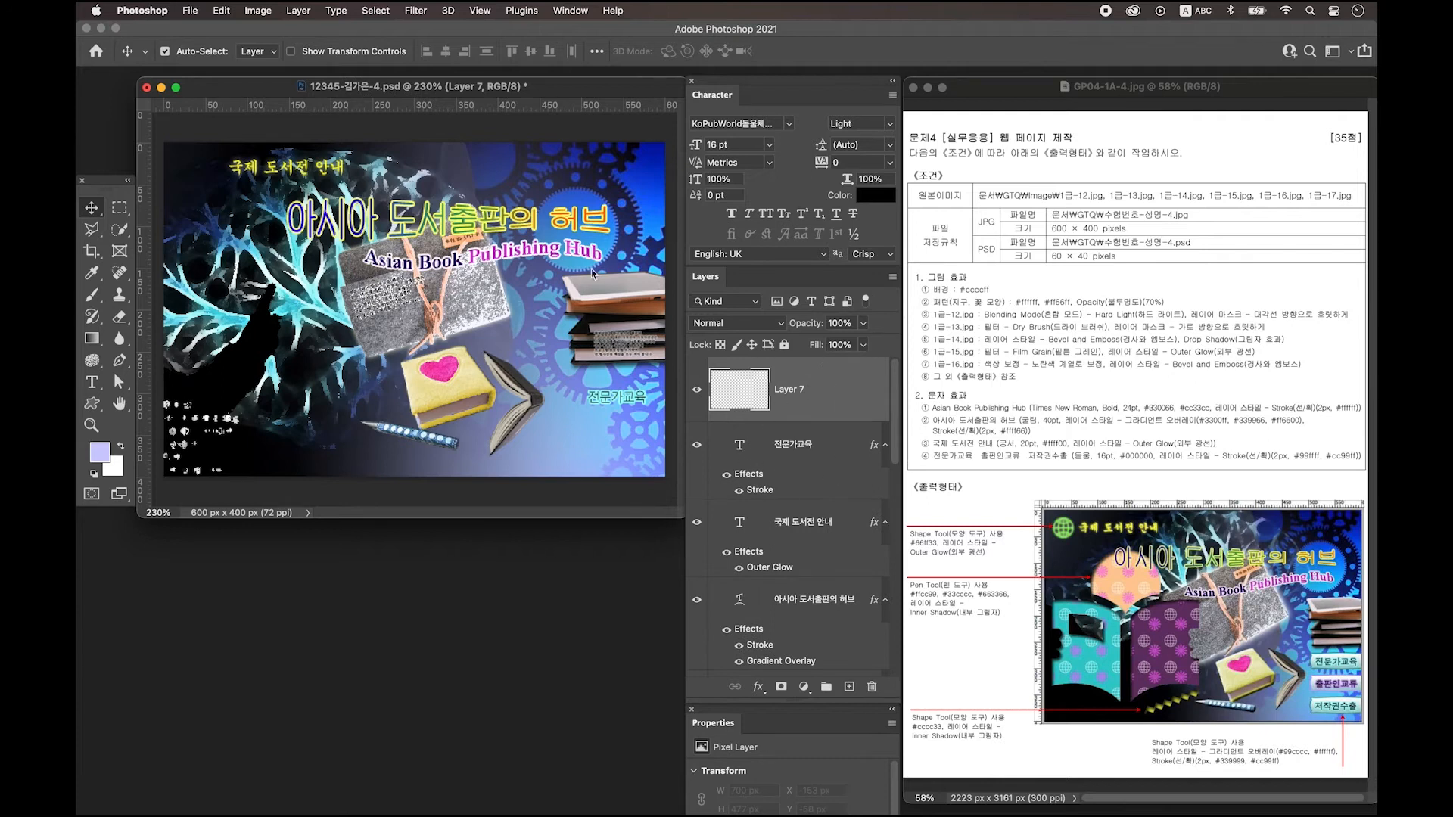
Select the Custom Shape Tool and choose the globe shape from the Shape picker.
{"action": "left_click", "coordinate": [91, 404]}
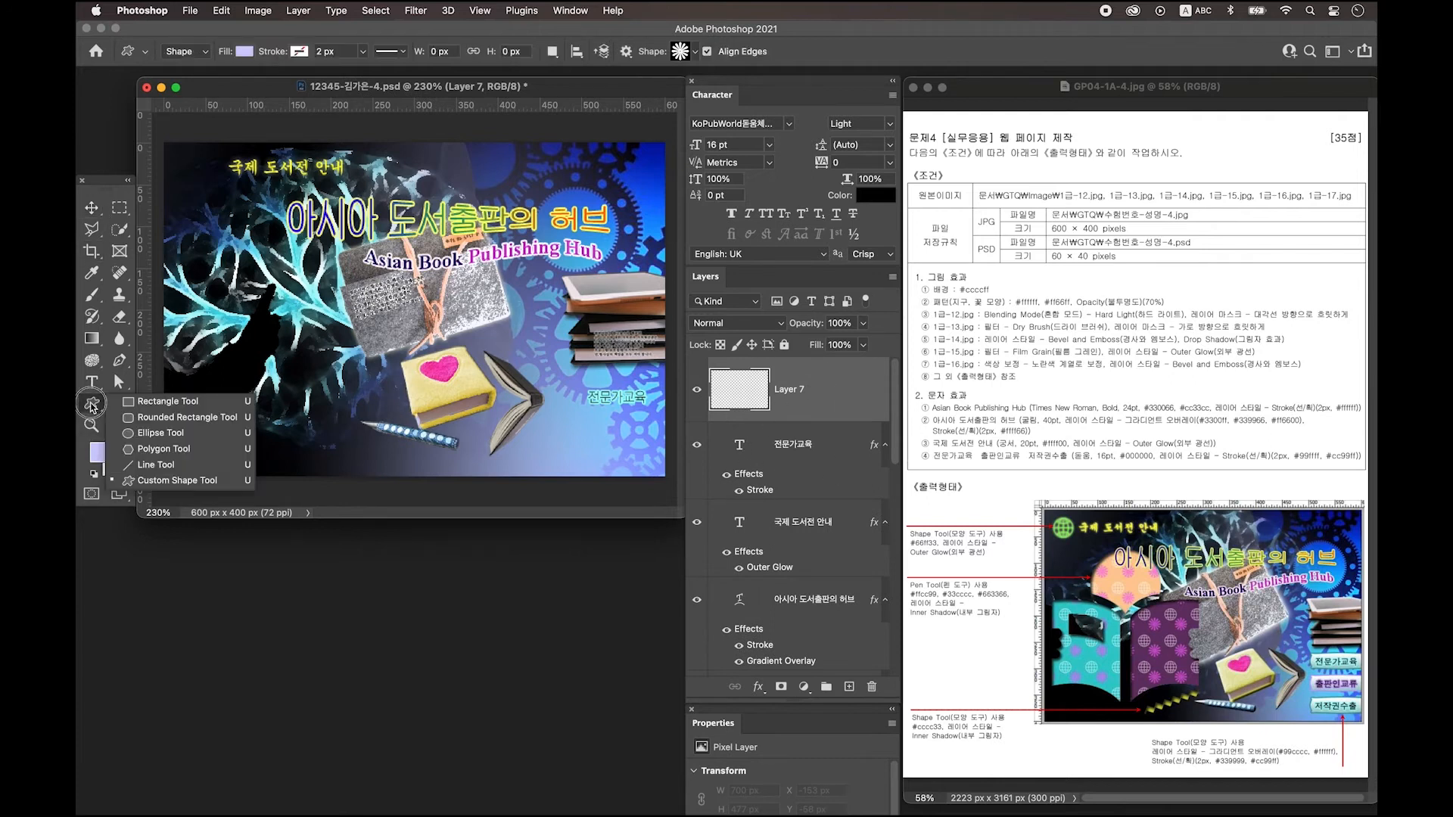
{"action": "left_click", "coordinate": [170, 481]}
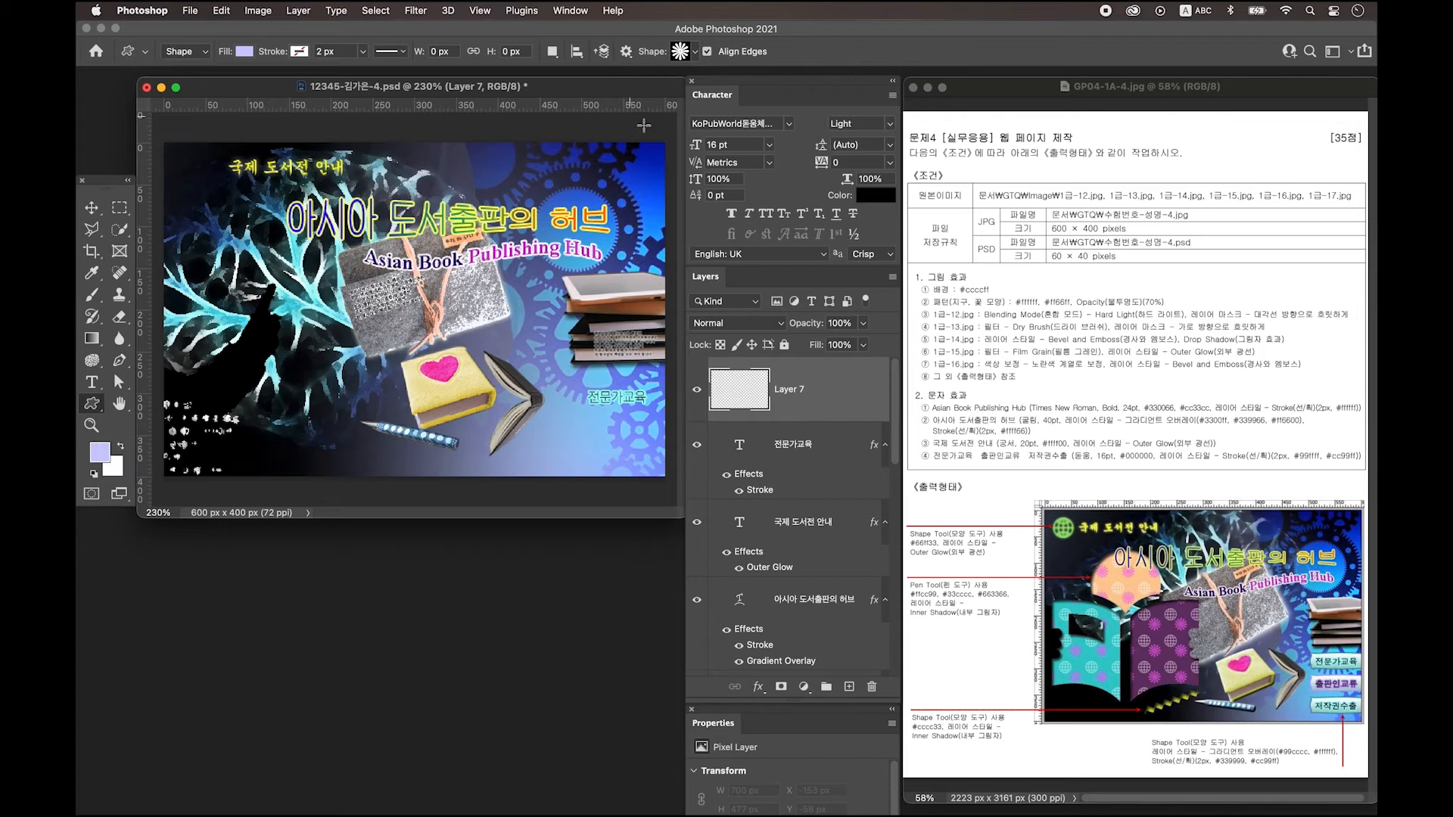
{"action": "left_click", "coordinate": [682, 53]}
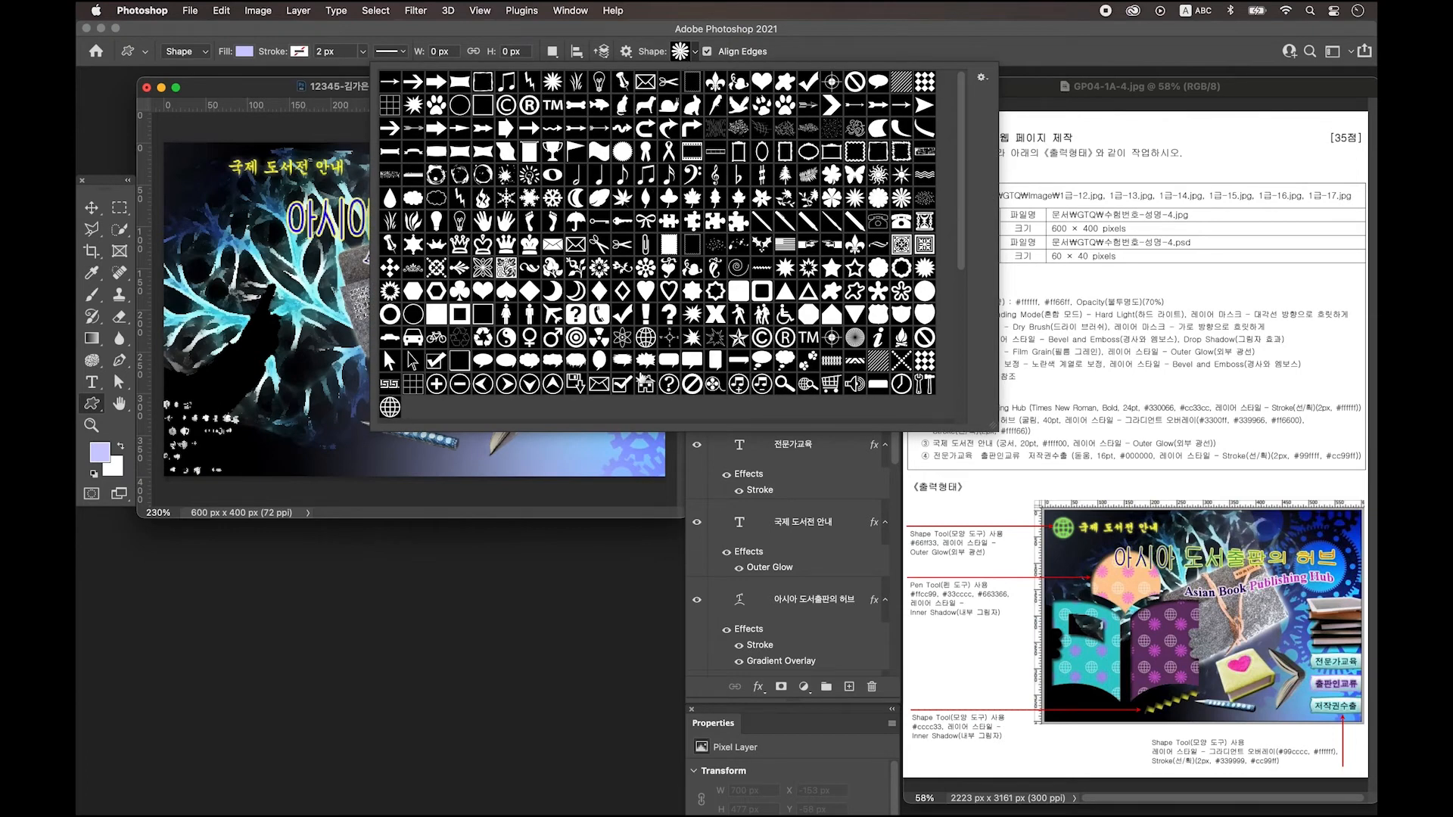
{"action": "double_click", "coordinate": [390, 407]}
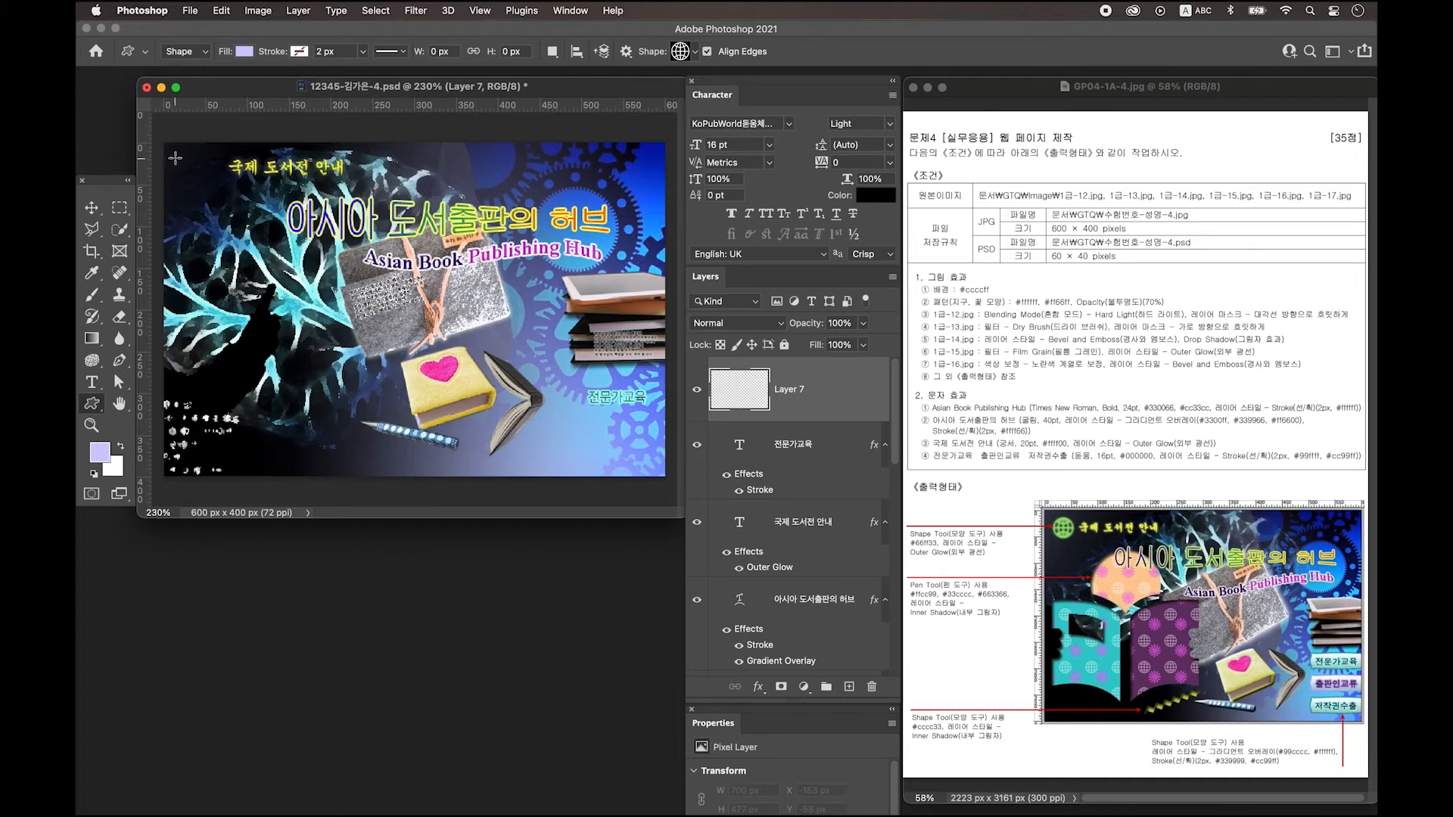
Draw a globe shape at the banner's top-left and fill it #66ff33.
{"action": "left_click_drag", "start_coordinate": [178, 157], "coordinate": [221, 194]}
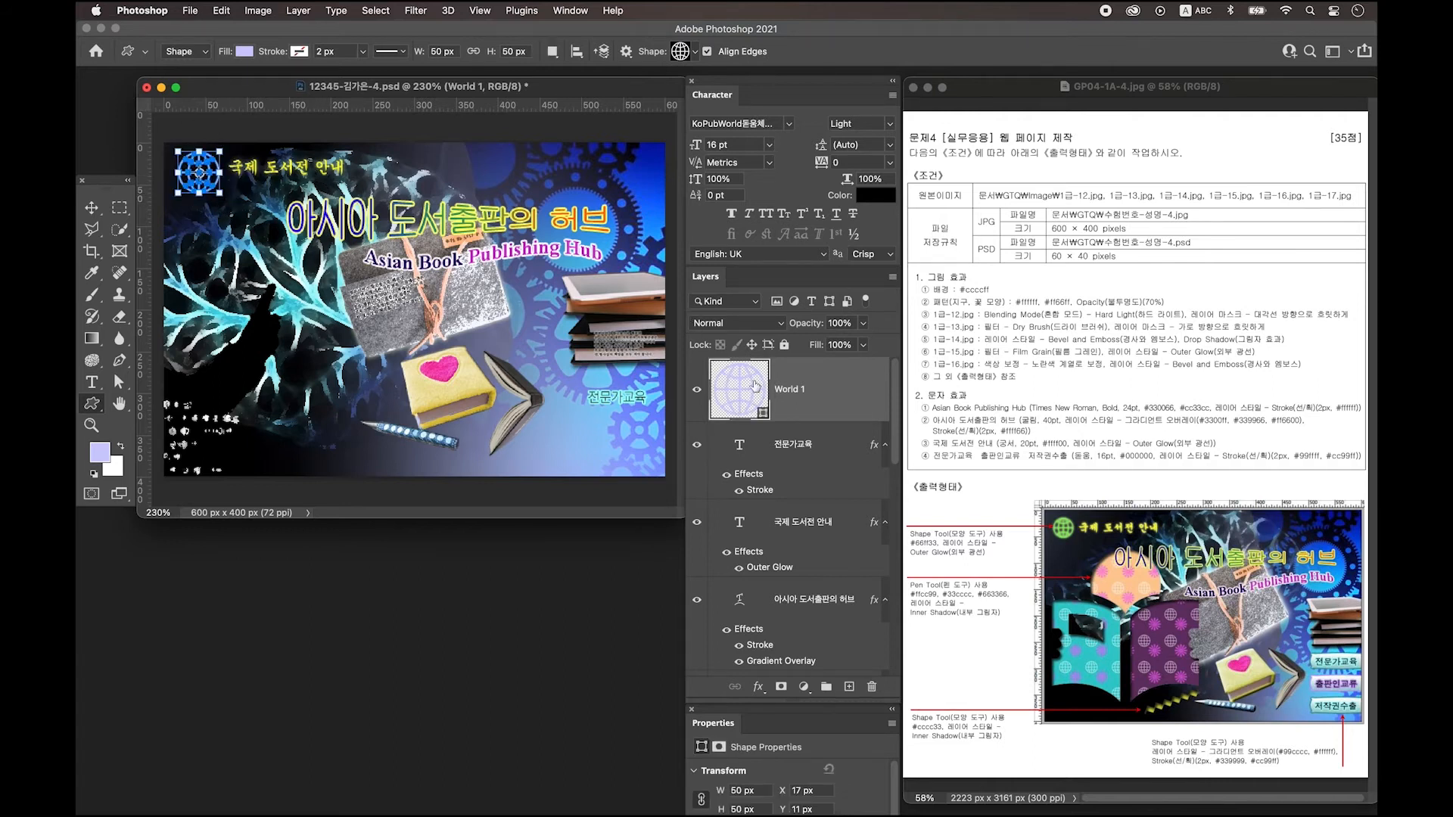
{"action": "double_click", "coordinate": [746, 399]}
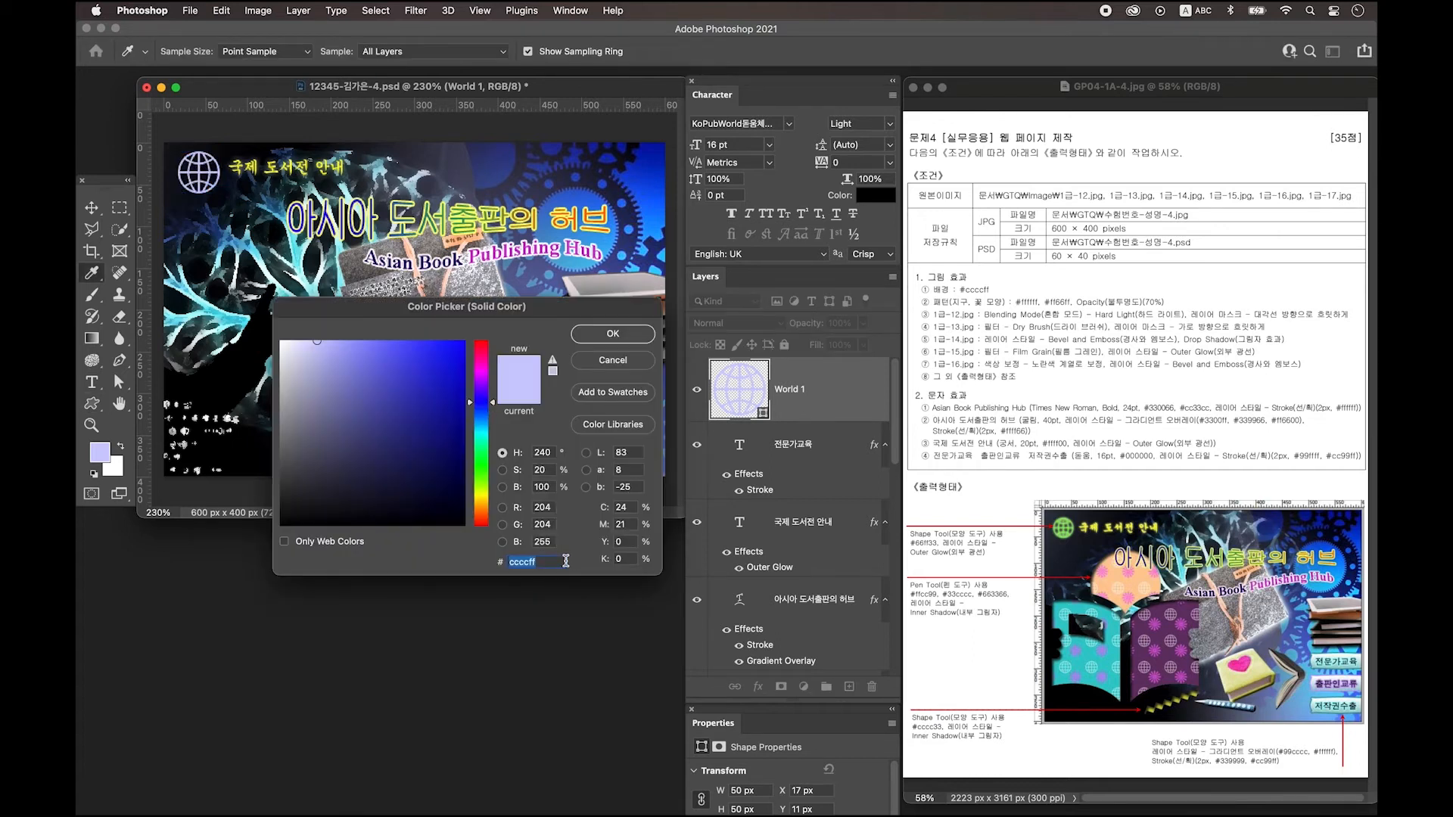
{"action": "type", "text": "66ff33"}
{"action": "key", "text": "Return"}
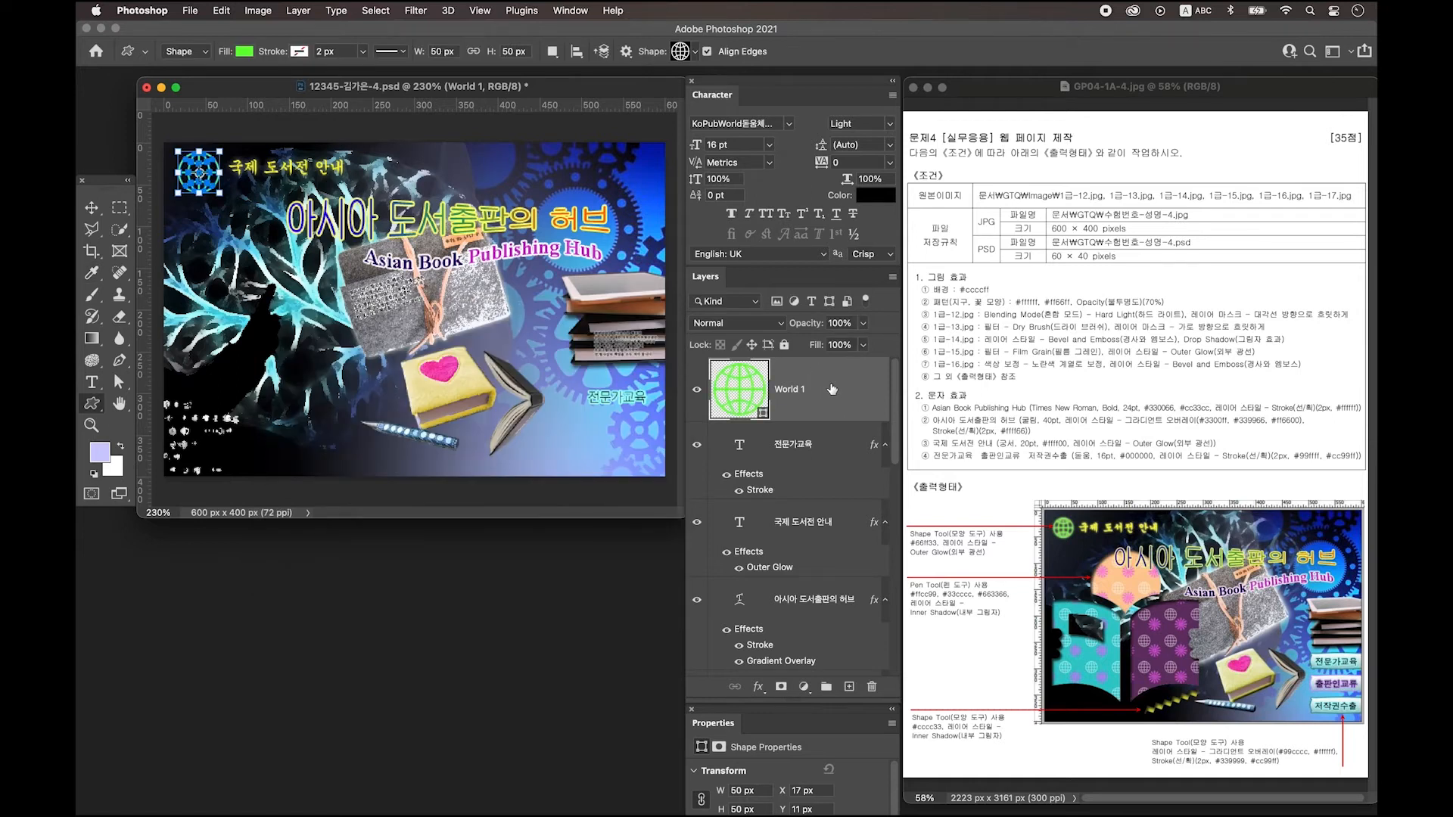
Add an Outer Glow layer effect to the green globe.
{"action": "double_click", "coordinate": [832, 389]}
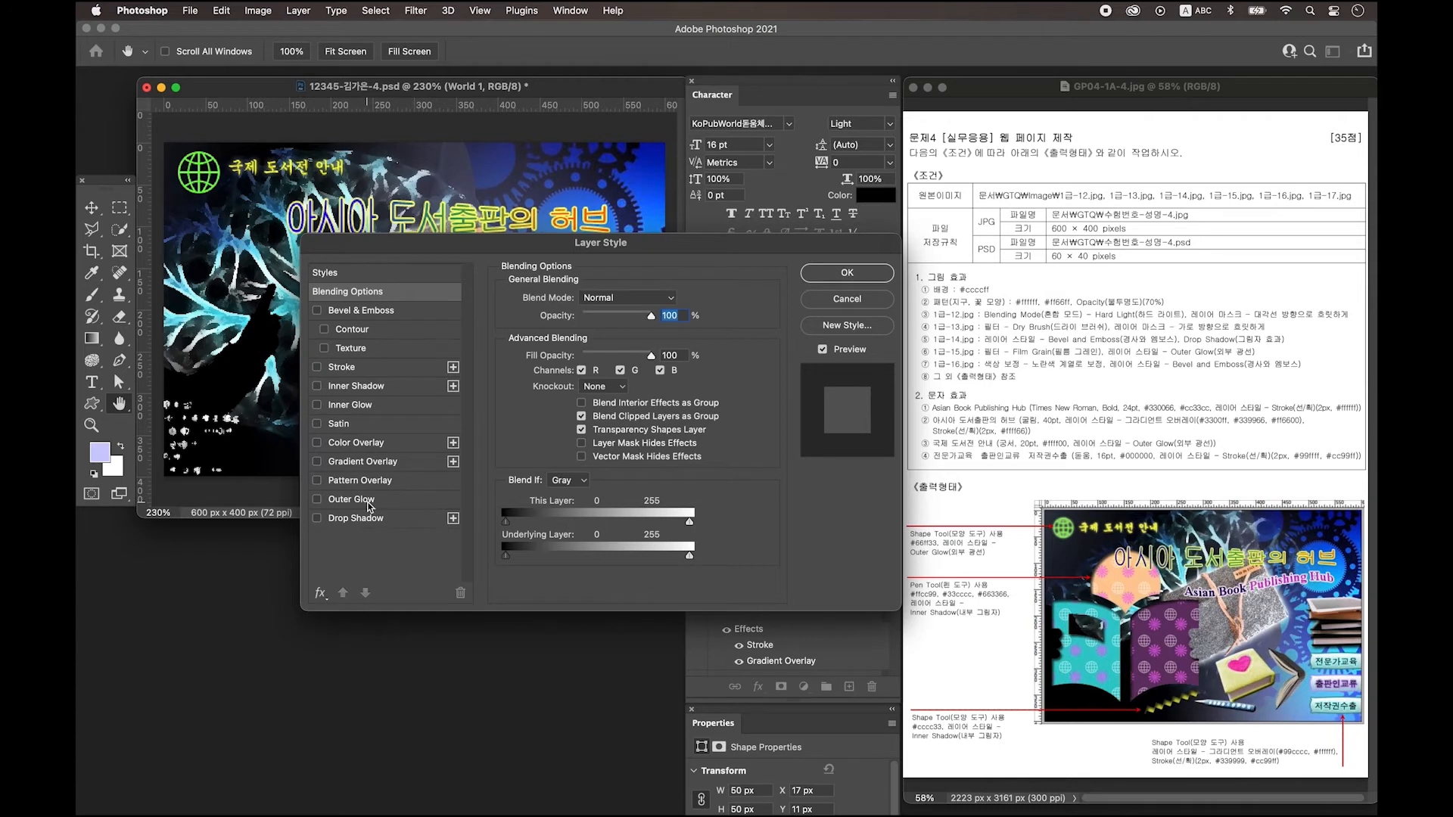
{"action": "left_click", "coordinate": [351, 500]}
{"action": "left_click", "coordinate": [847, 273]}
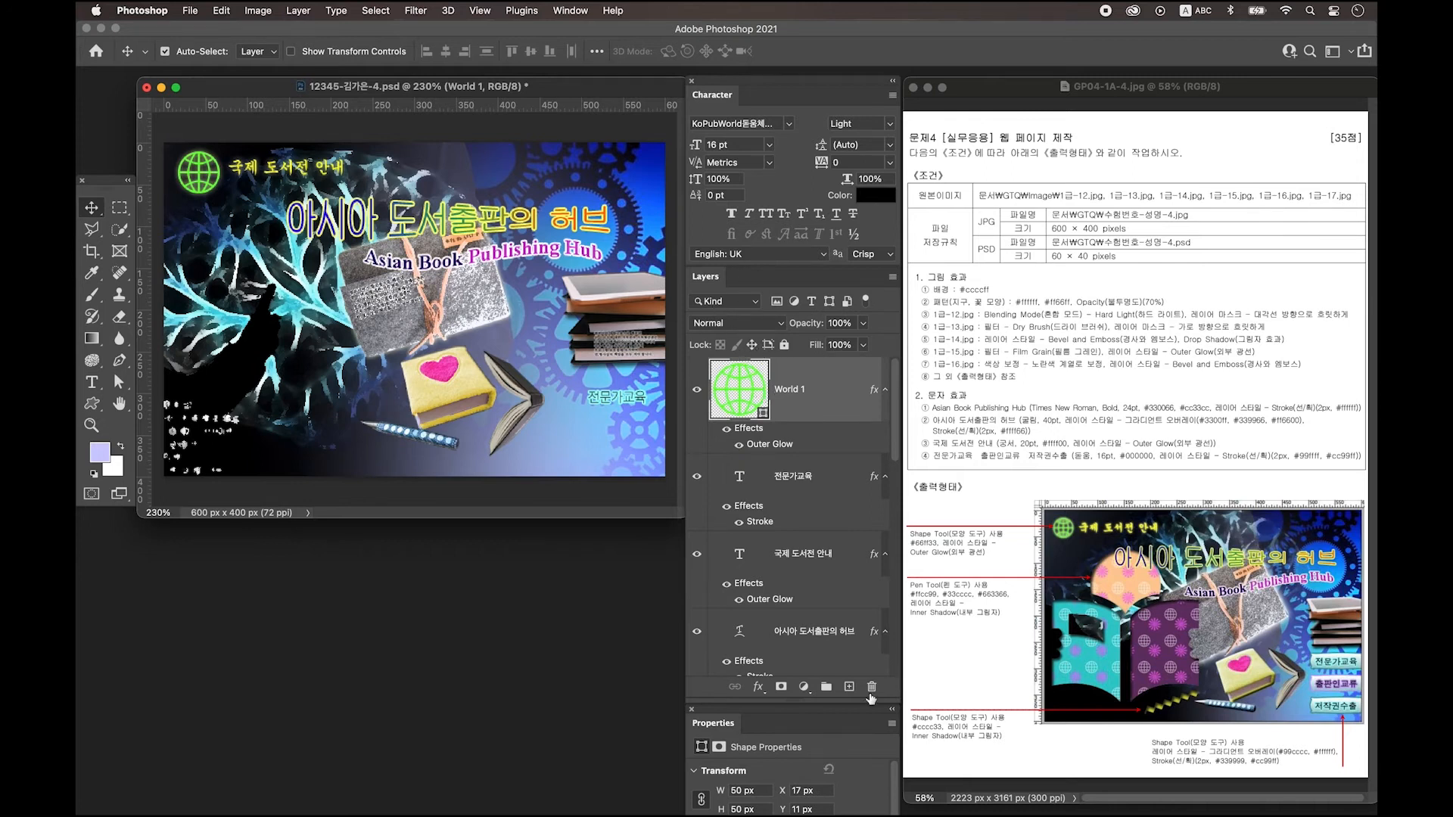
On a new layer with the grid shown, draw two overlapping lilac circles left of the books.
{"action": "left_click", "coordinate": [849, 686]}
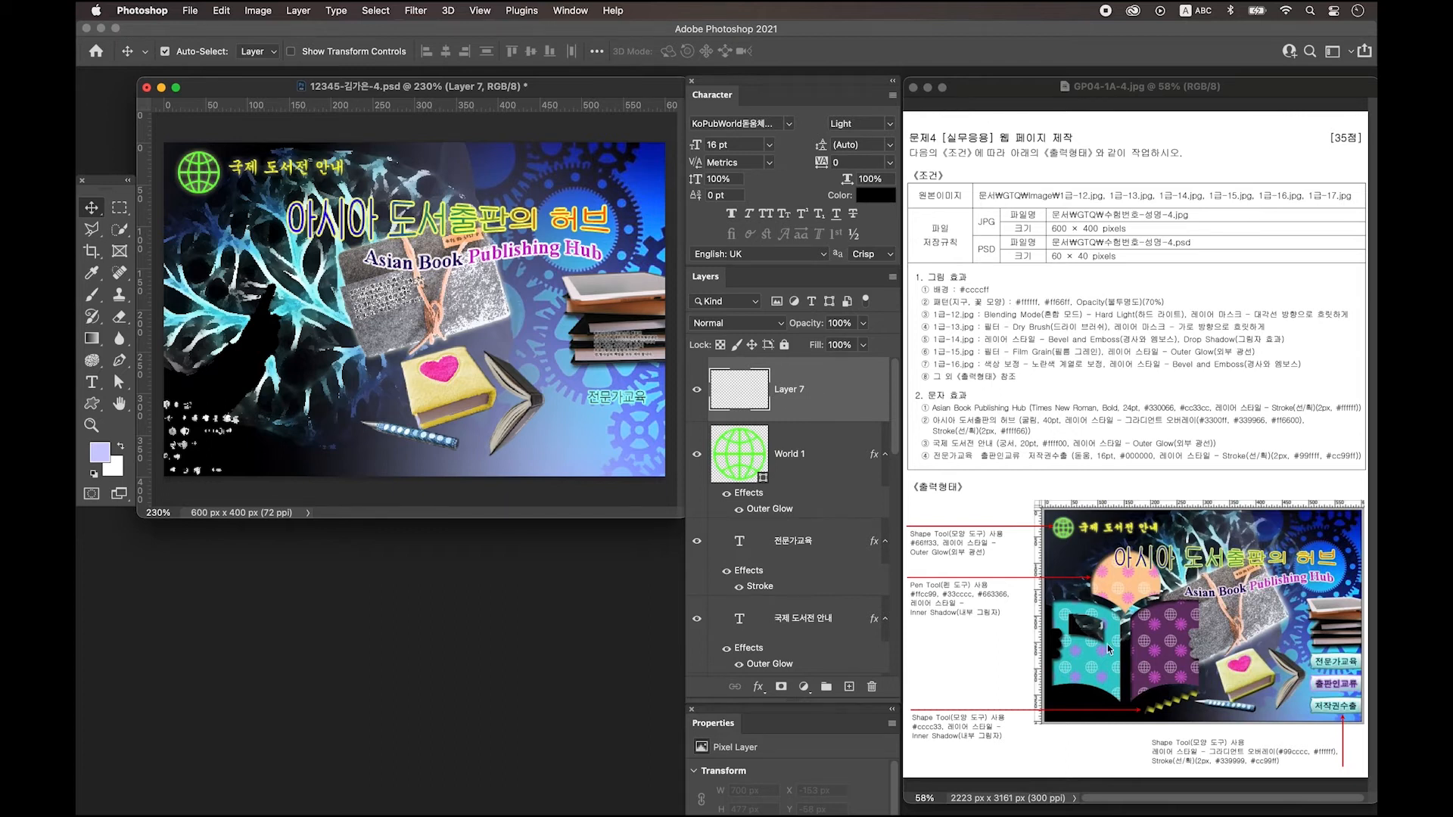
{"action": "key", "text": "shift+u"}
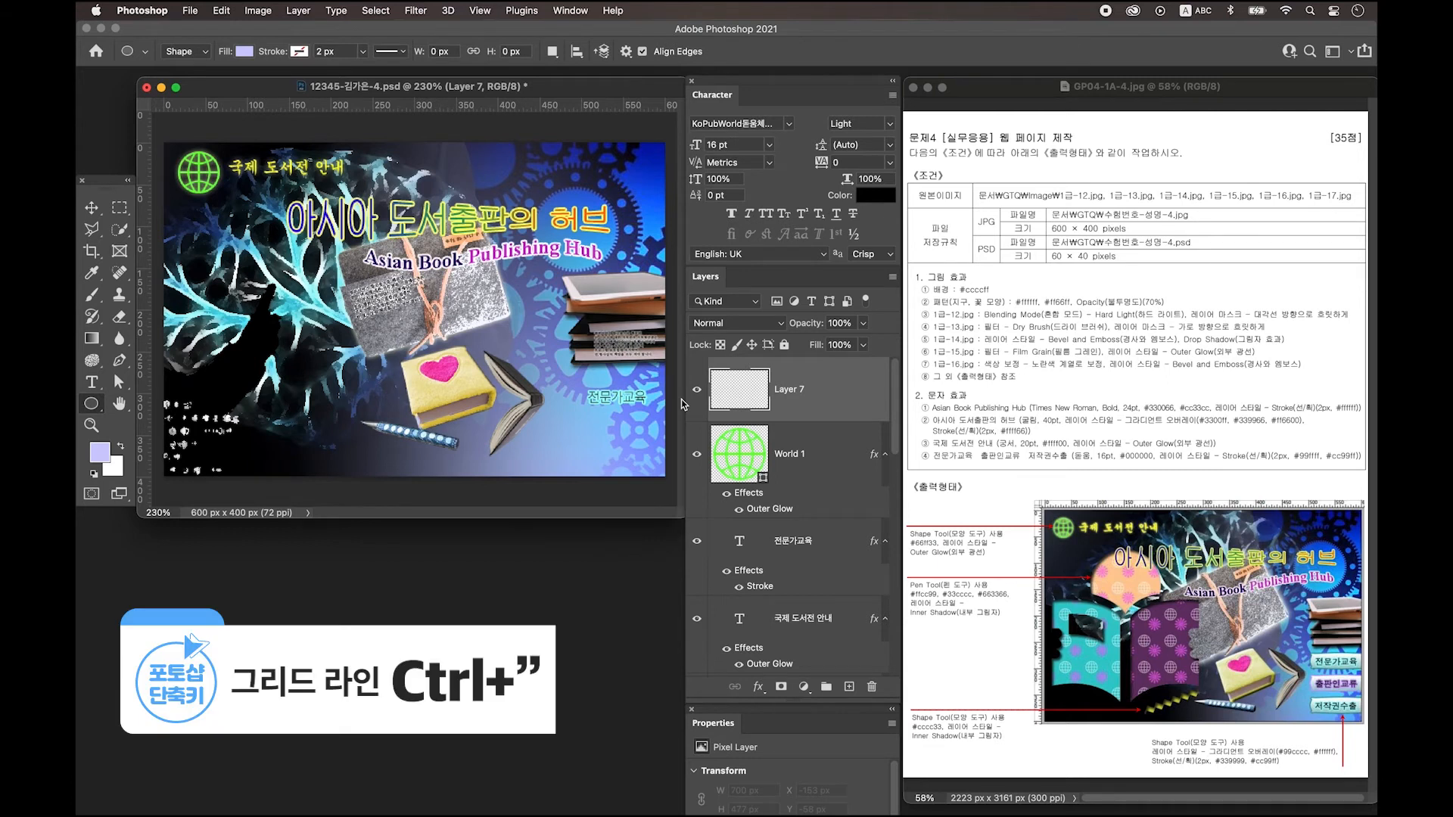
{"action": "key", "text": "ctrl+apostrophe"}
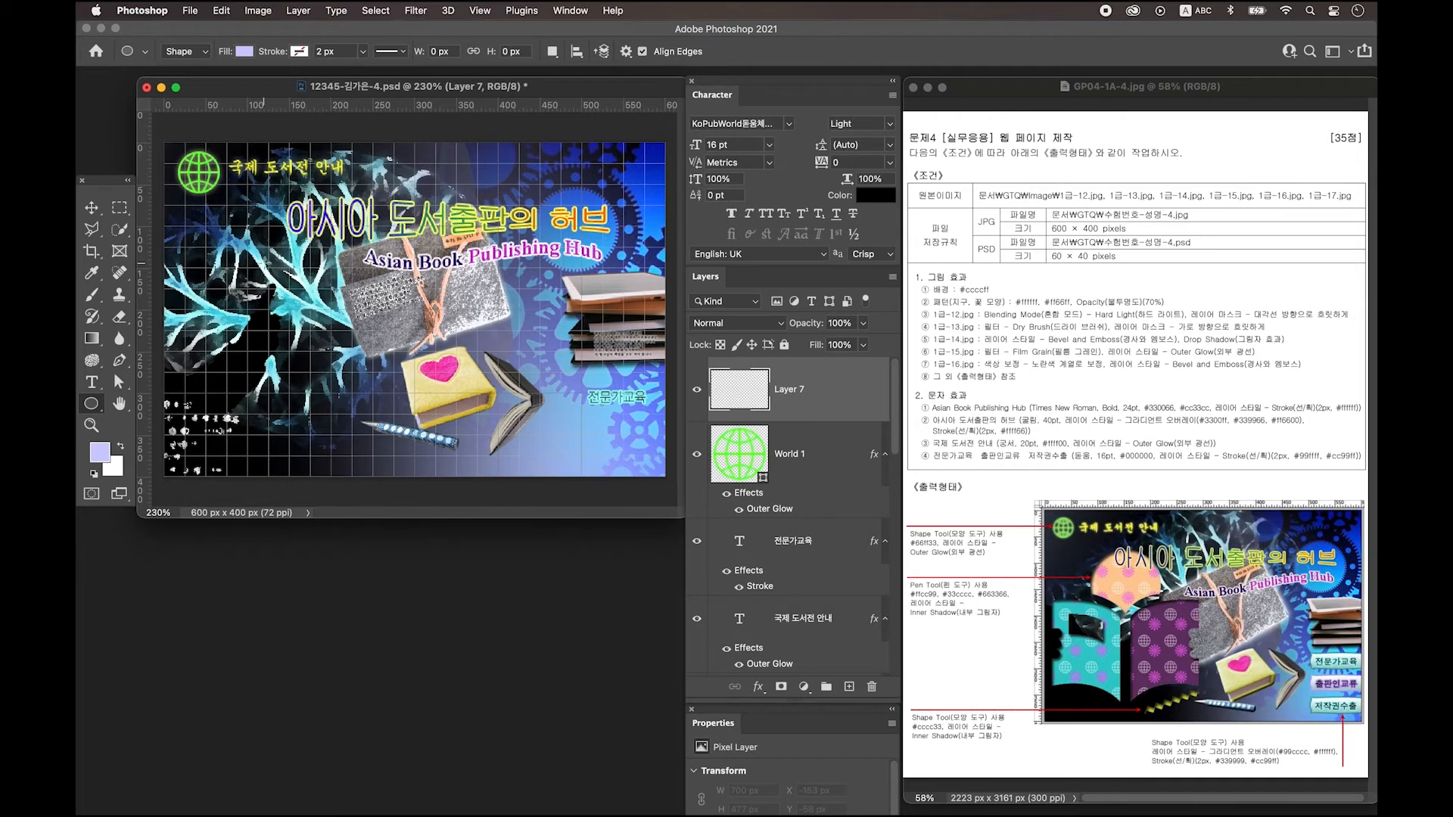
{"action": "left_click_drag", "start_coordinate": [338, 382], "coordinate": [368, 364]}
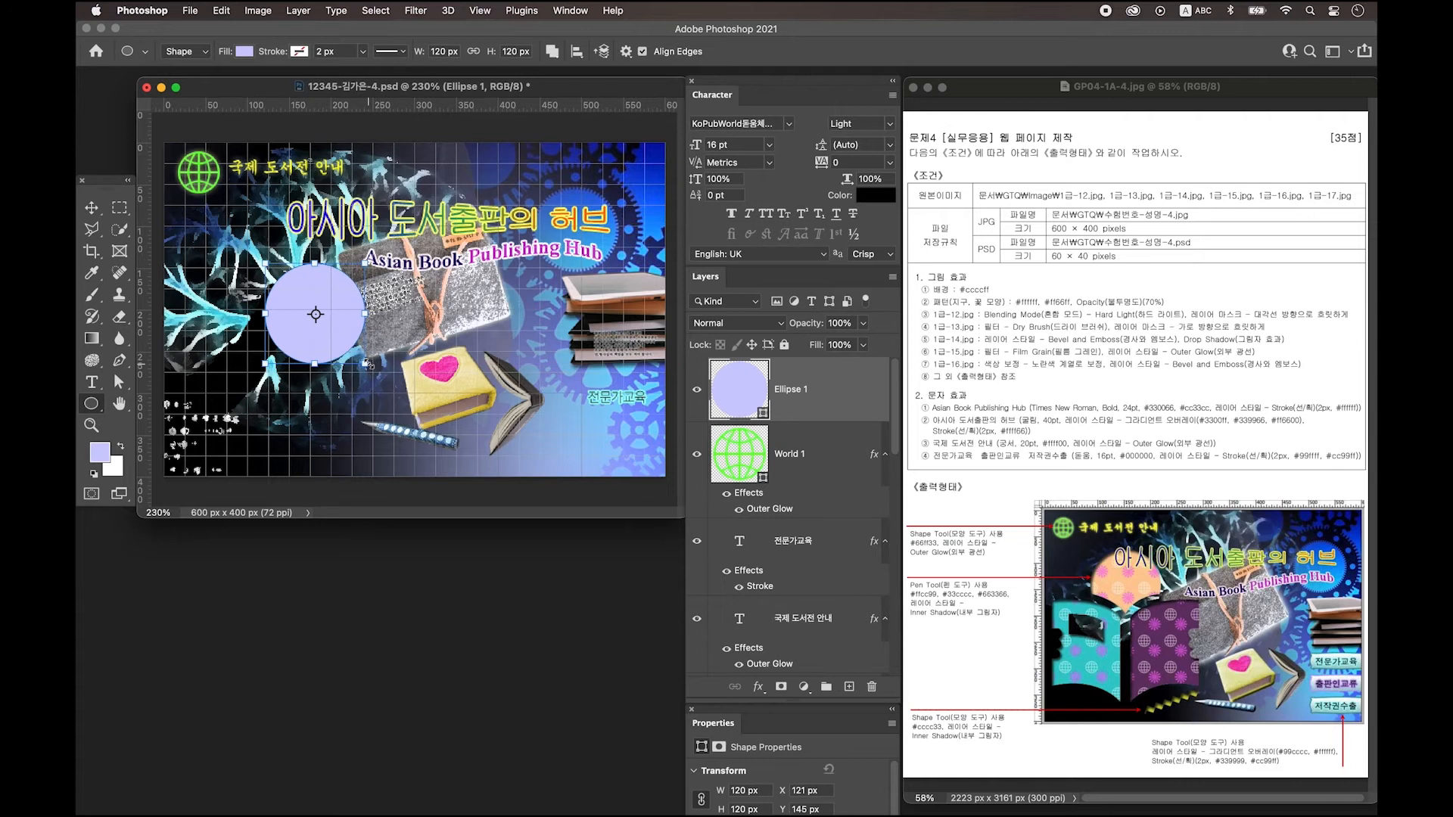
{"action": "key", "text": "shift"}
{"action": "left_click_drag", "start_coordinate": [227, 294], "coordinate": [321, 373]}
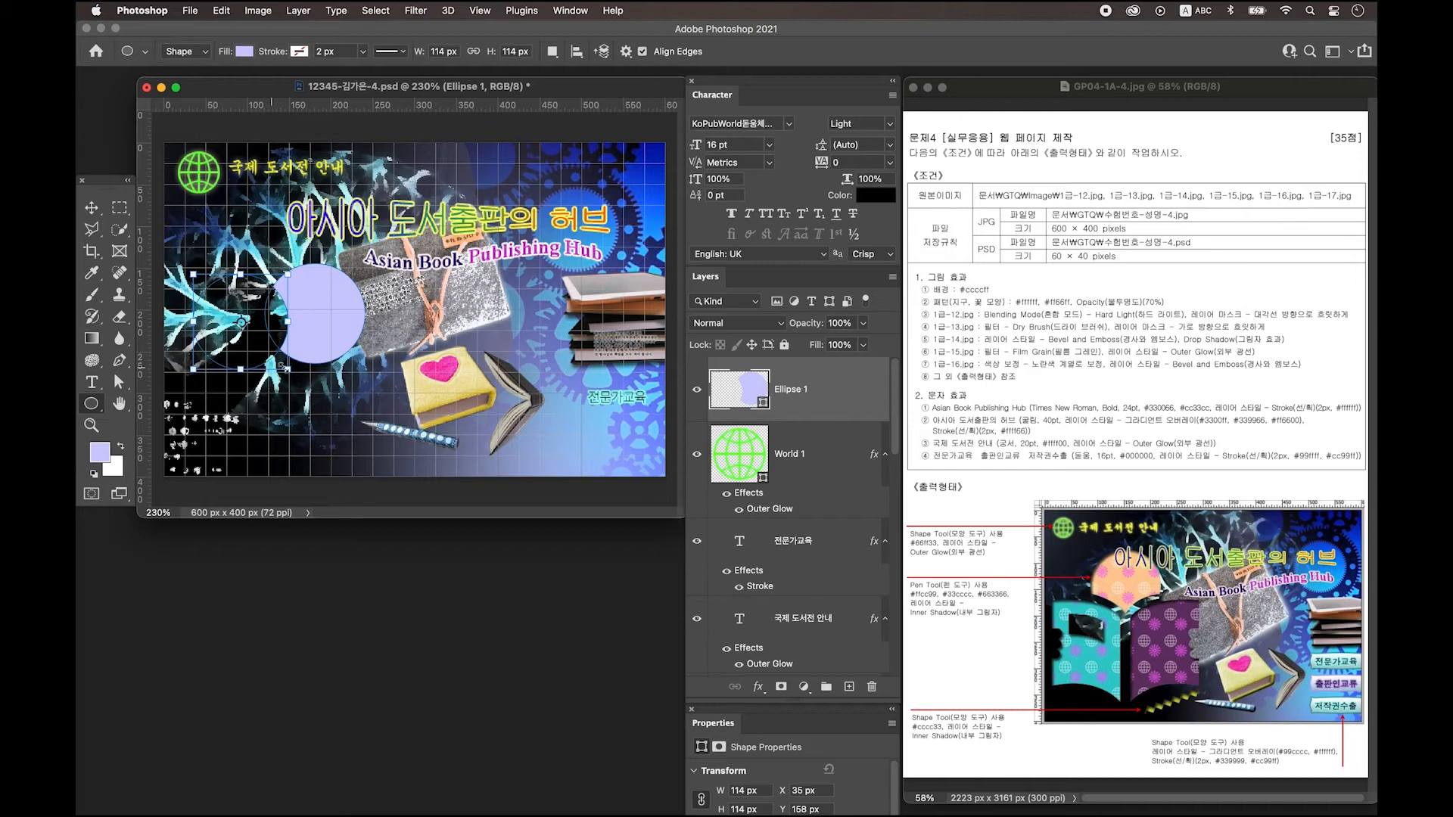
Move the second circle down, copy it to the right, and stretch both lower circles downward.
{"action": "left_click", "coordinate": [121, 386]}
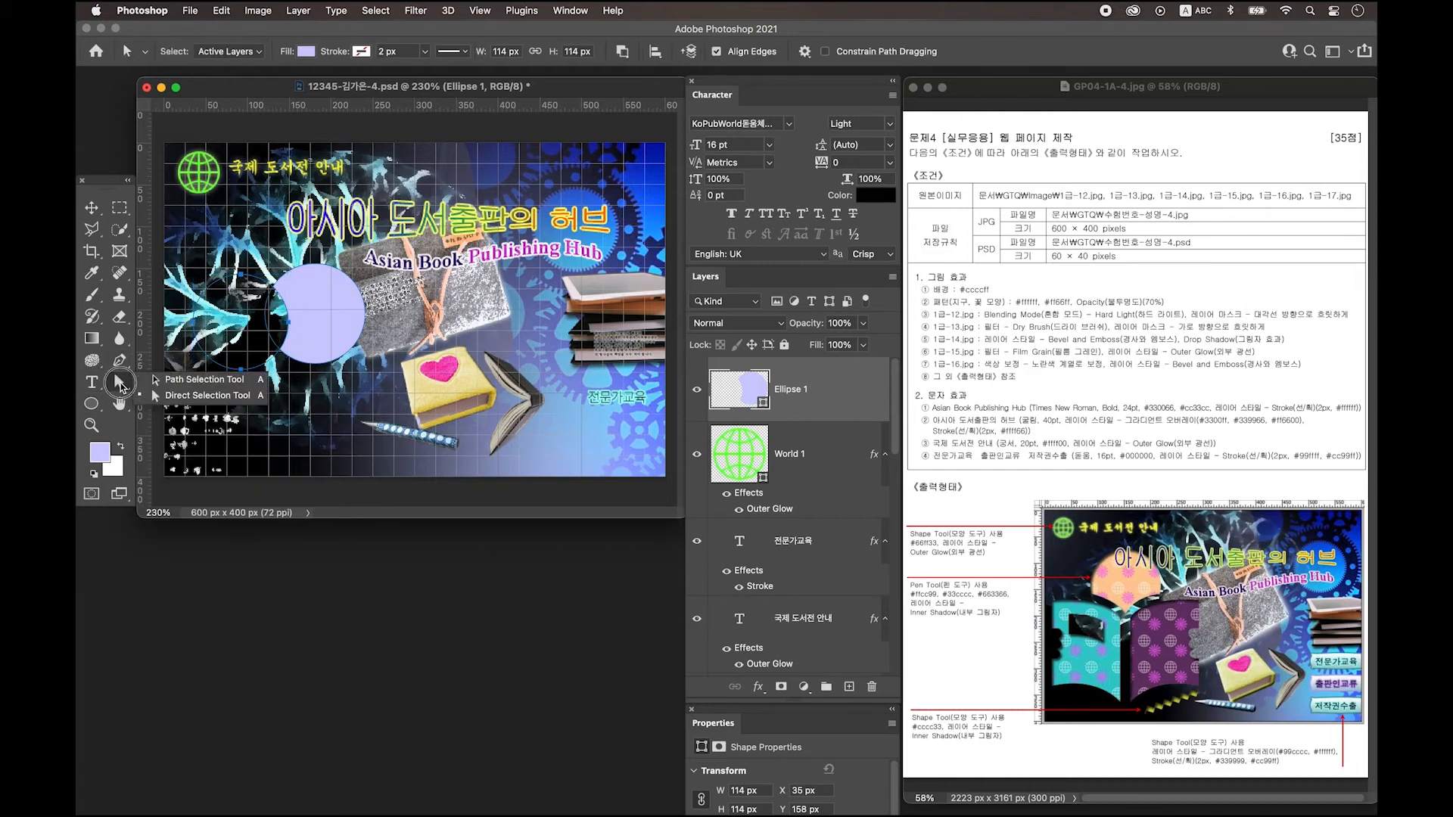
{"action": "left_click", "coordinate": [180, 380]}
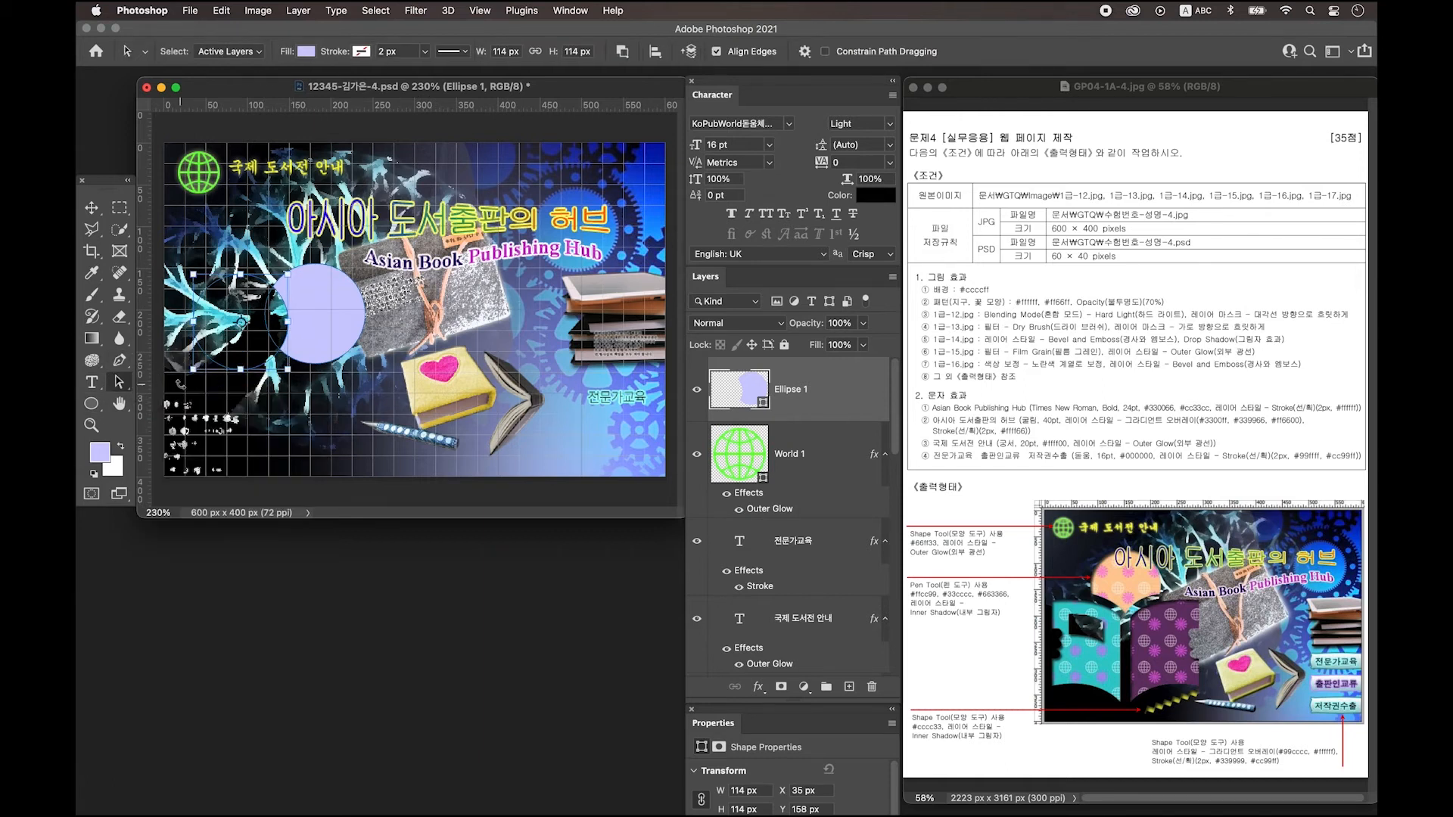
{"action": "left_click_drag", "start_coordinate": [267, 367], "coordinate": [288, 405]}
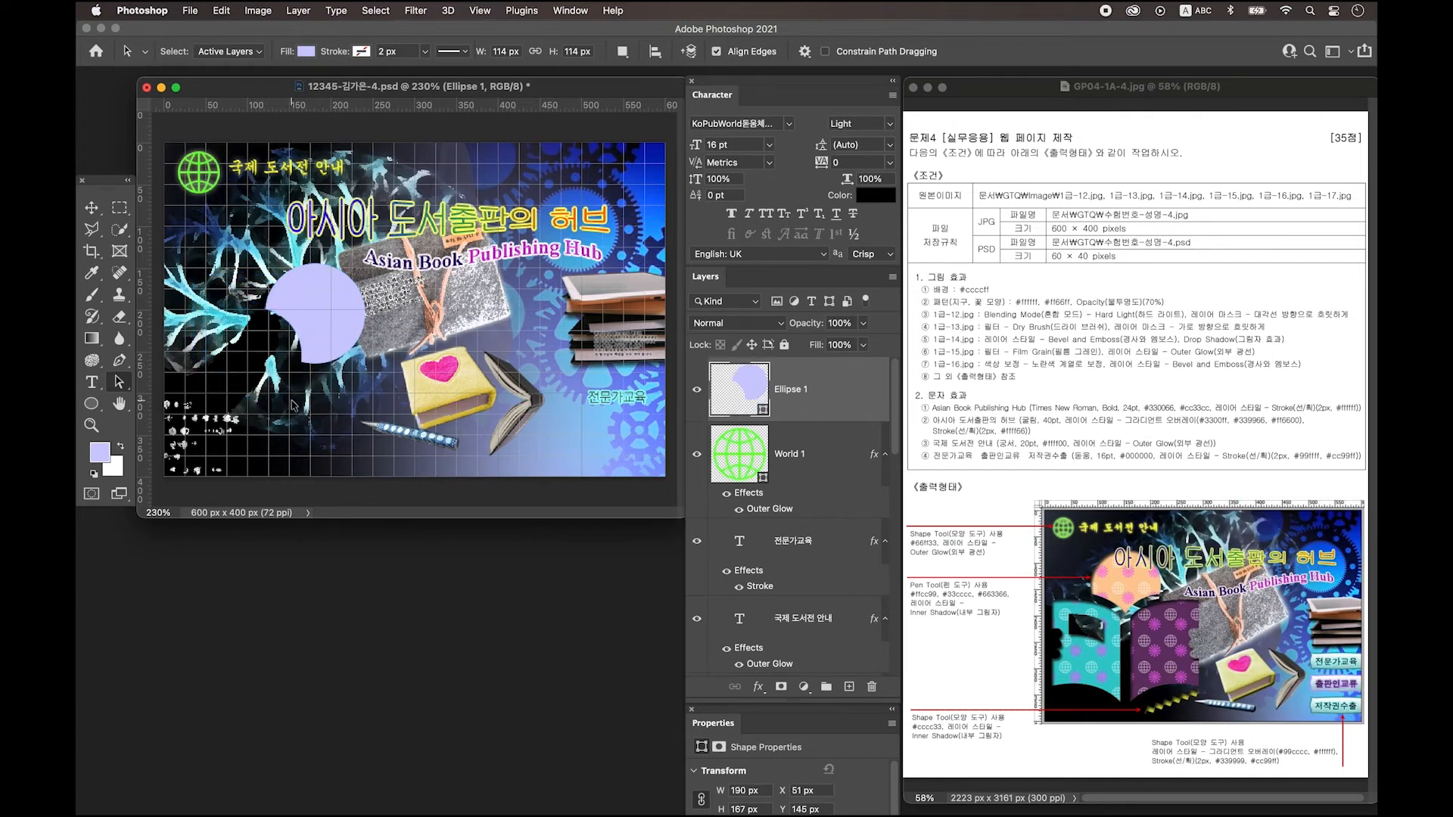
{"action": "left_click", "coordinate": [298, 408]}
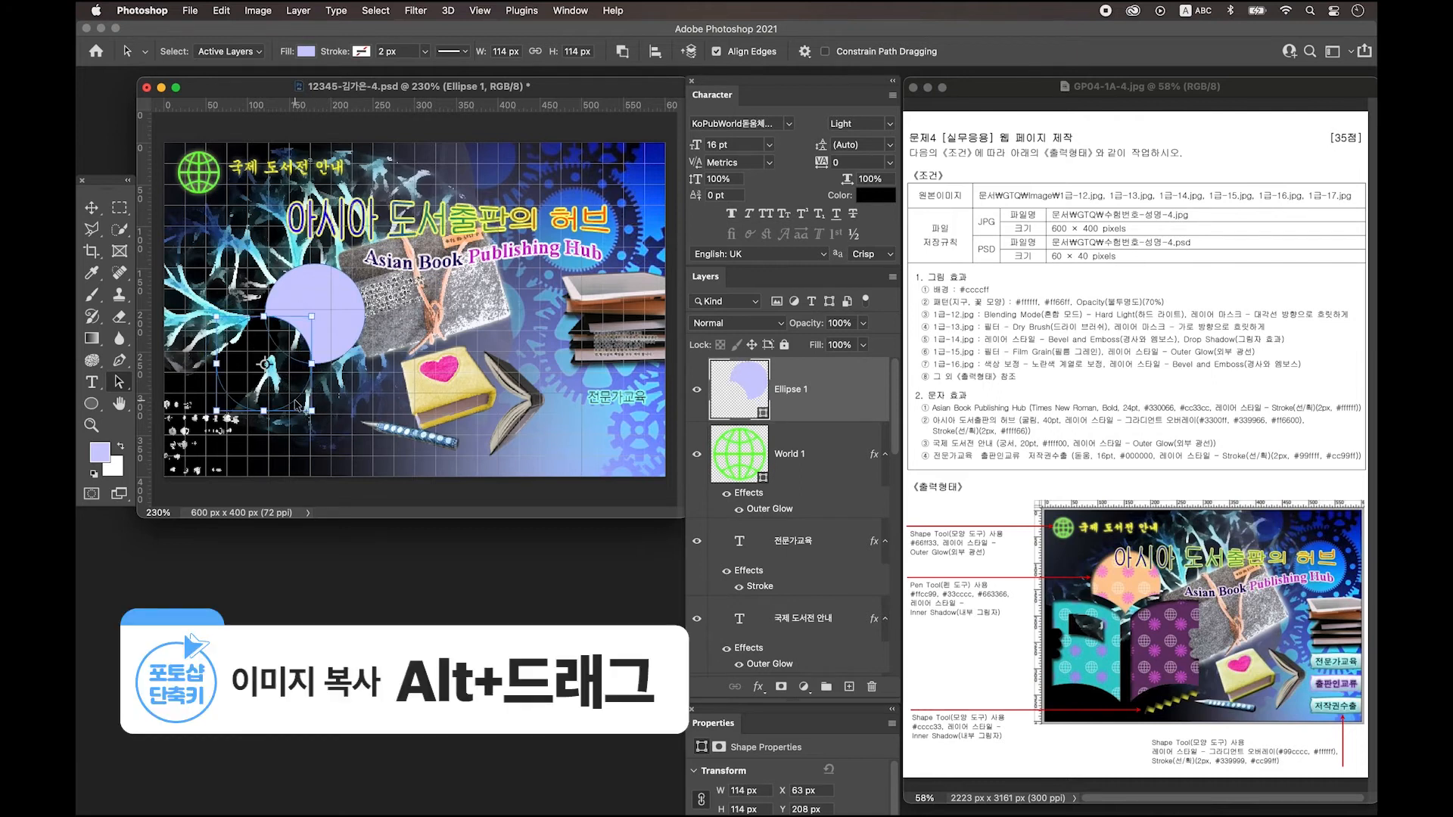
{"action": "left_click_drag", "start_coordinate": [299, 405], "coordinate": [392, 408]}
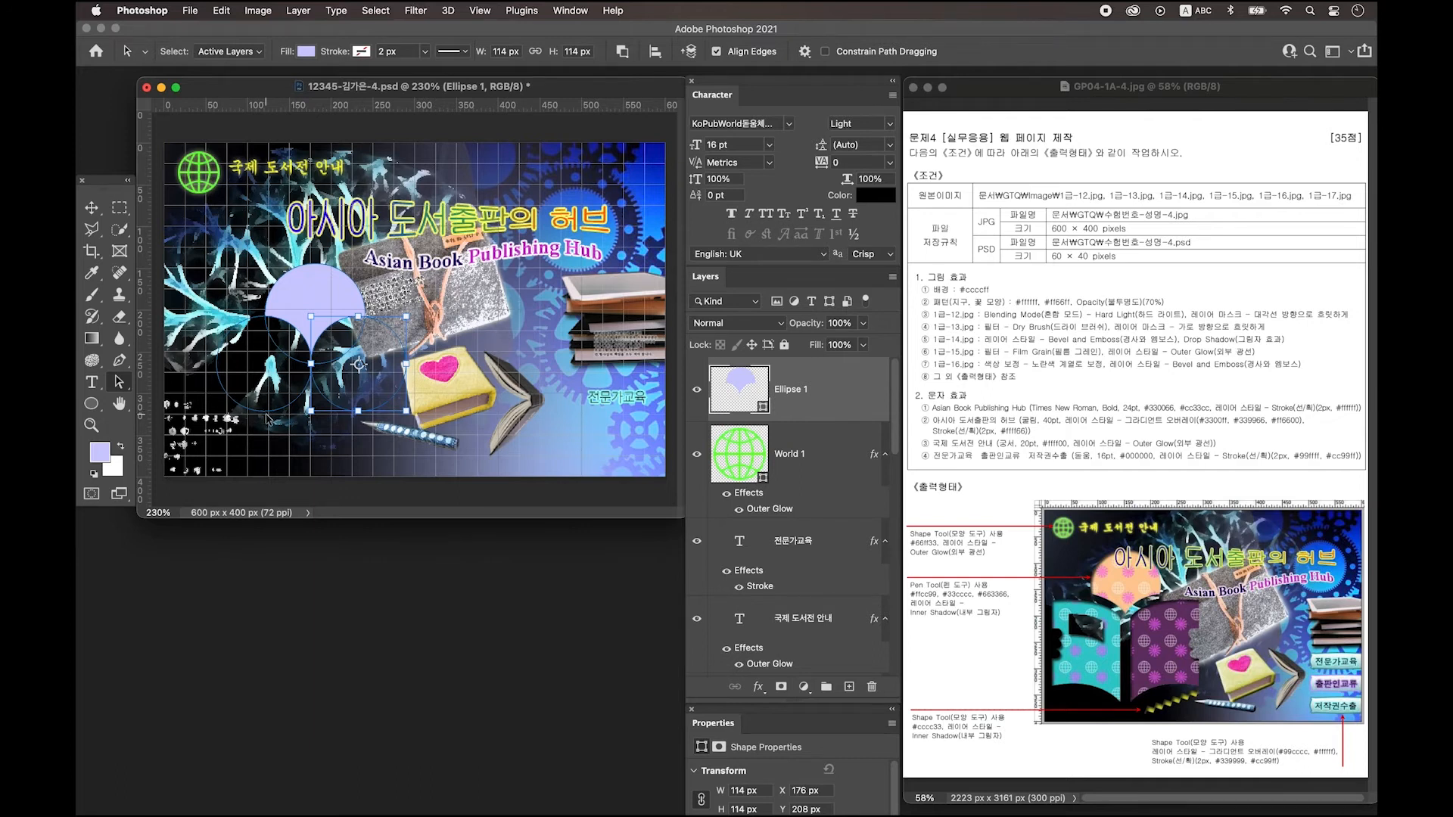
{"action": "left_click", "coordinate": [267, 418], "text": "shift"}
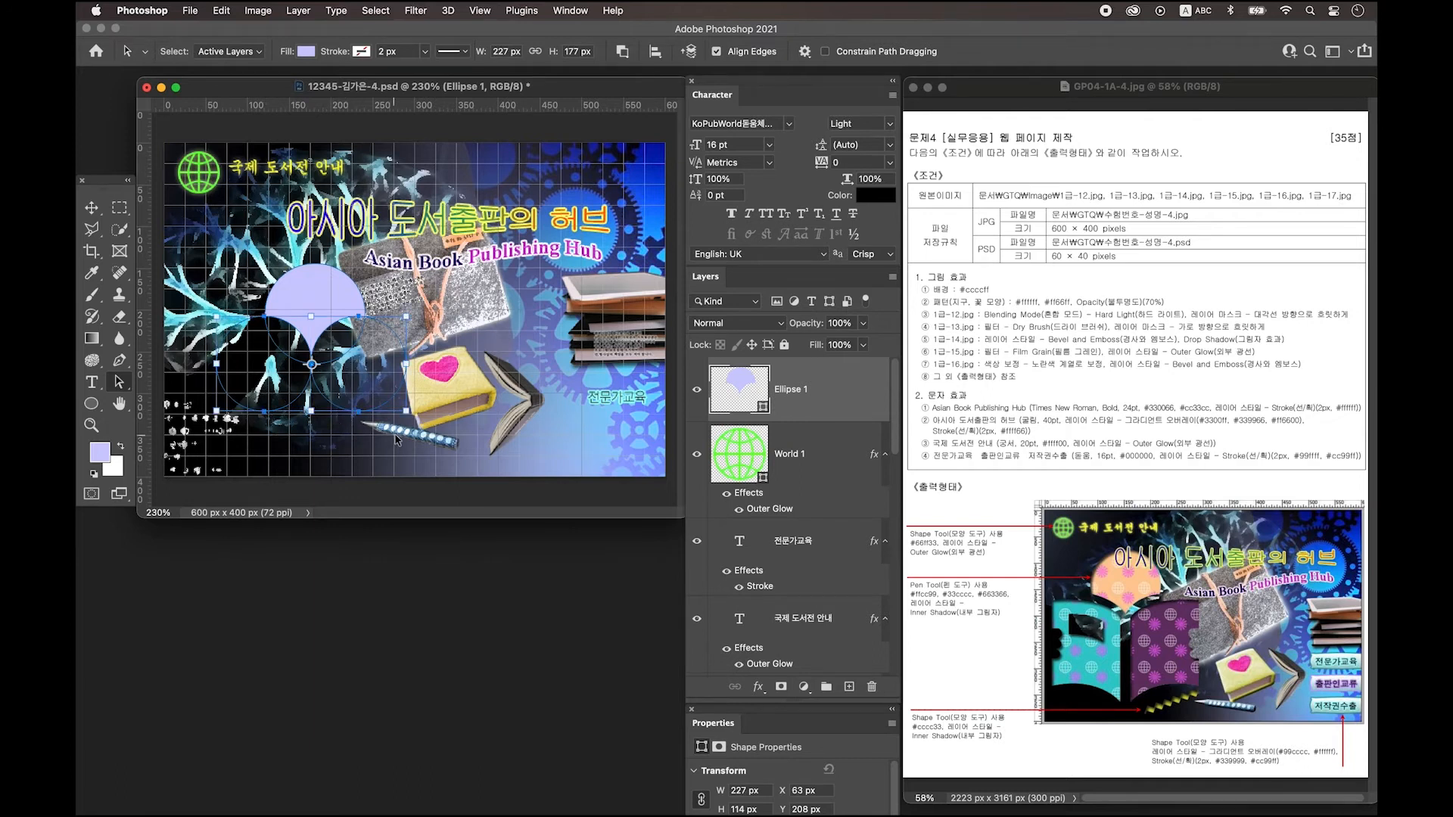
{"action": "left_click_drag", "start_coordinate": [407, 410], "coordinate": [410, 421]}
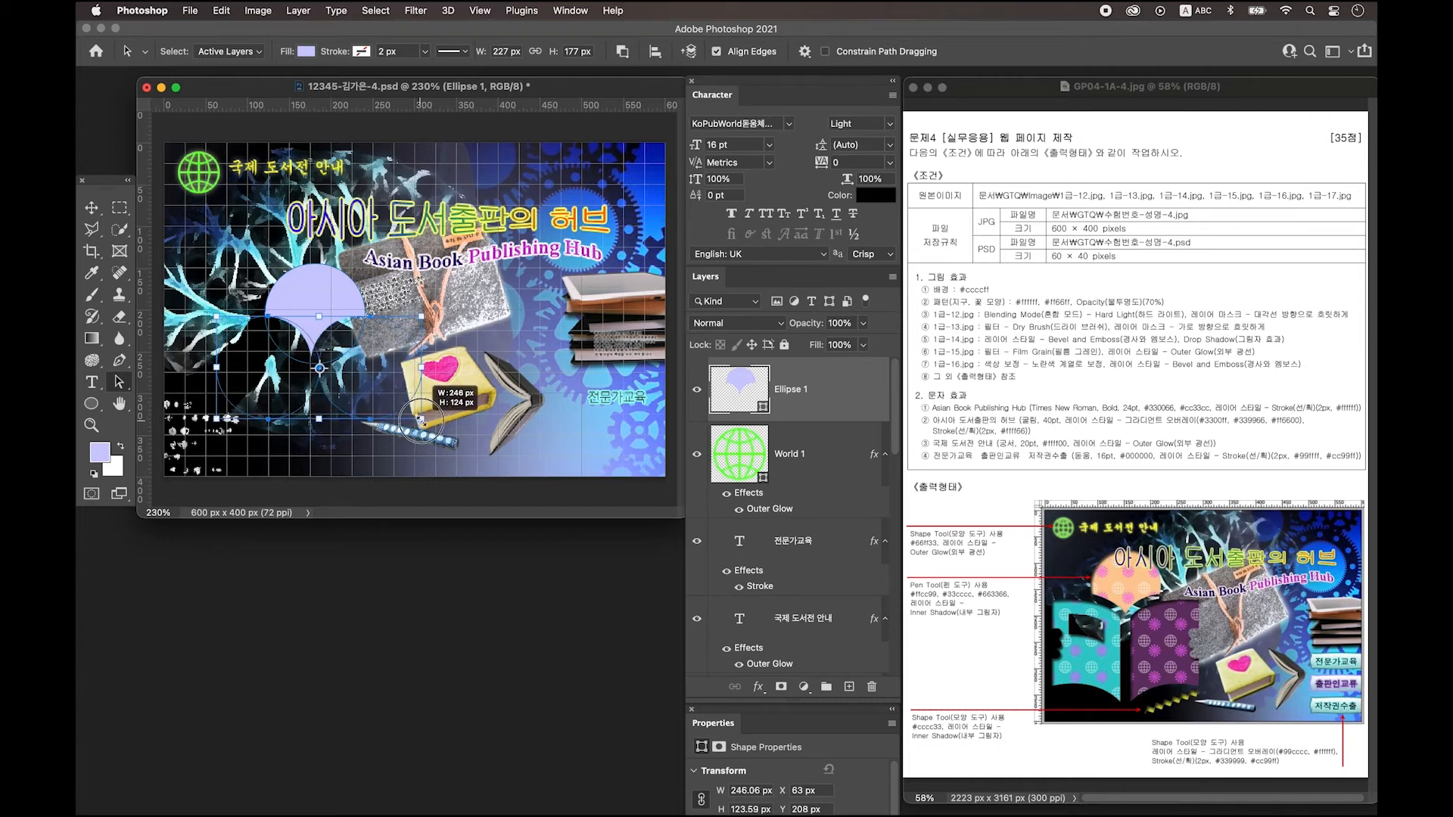
{"action": "key", "text": "Return"}
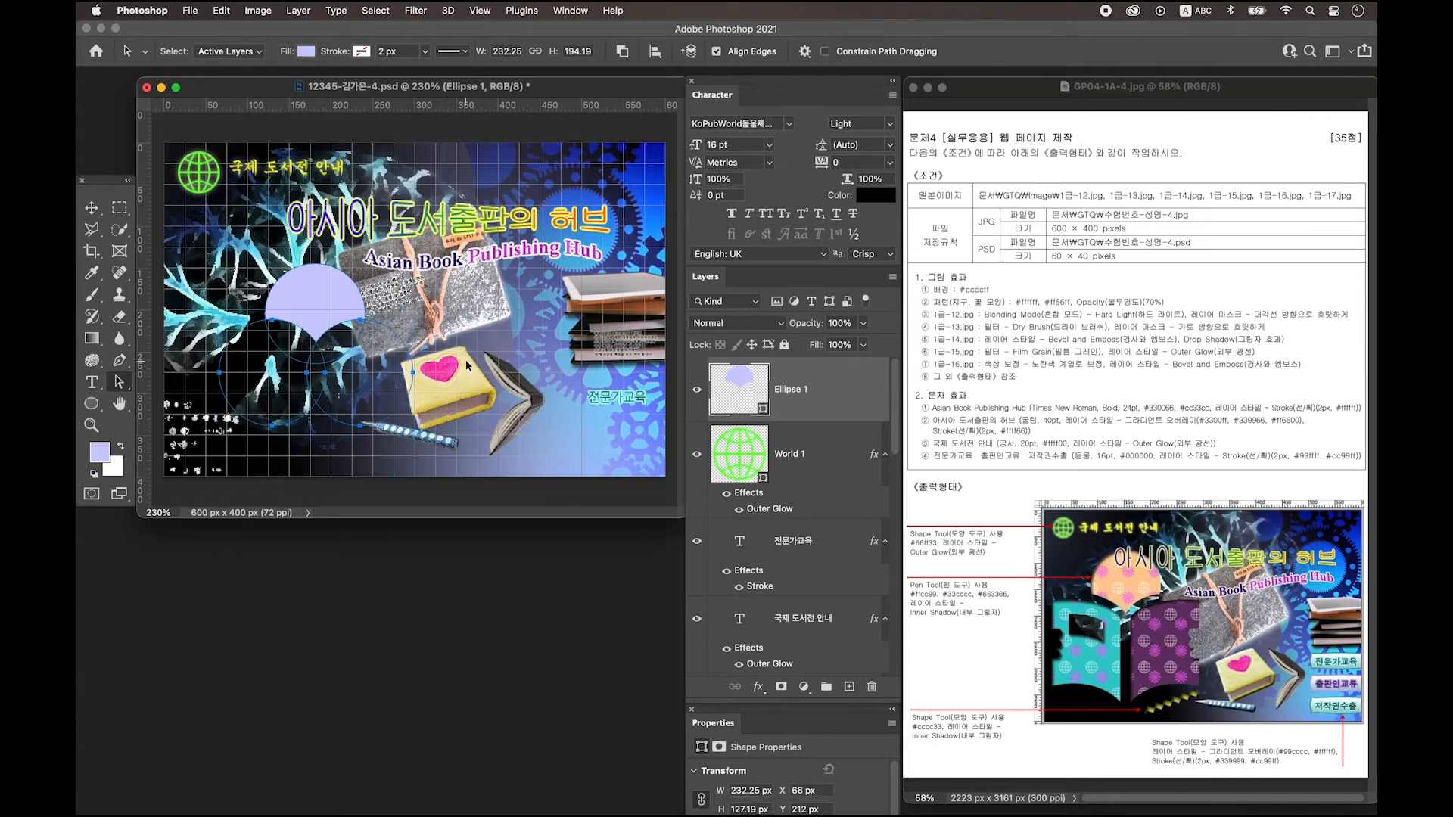
Merge the circles into one fan shape with Merge Shape Components and add a new layer.
{"action": "left_click", "coordinate": [354, 305]}
{"action": "left_click", "coordinate": [354, 305]}
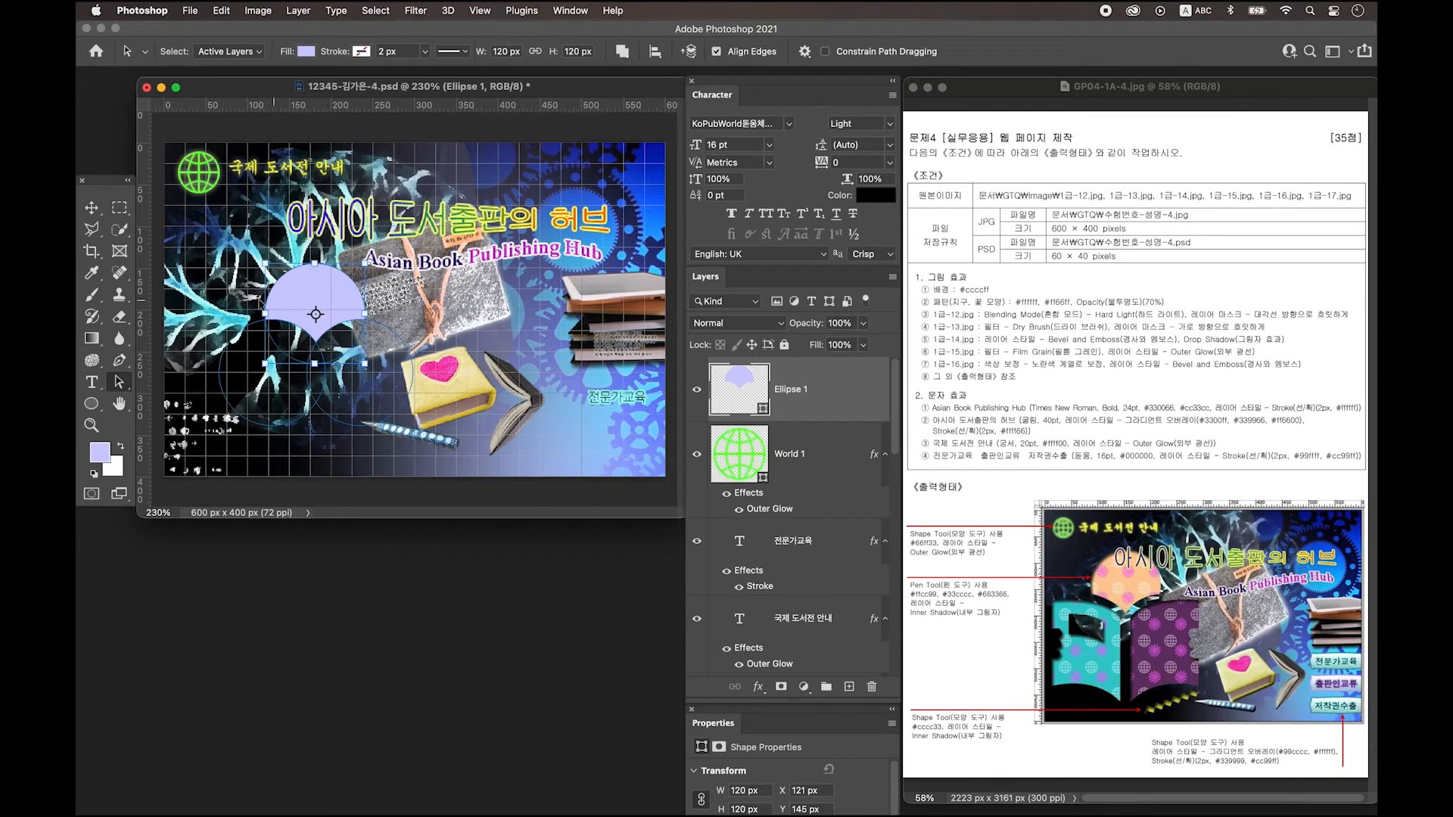
{"action": "left_click", "coordinate": [622, 51]}
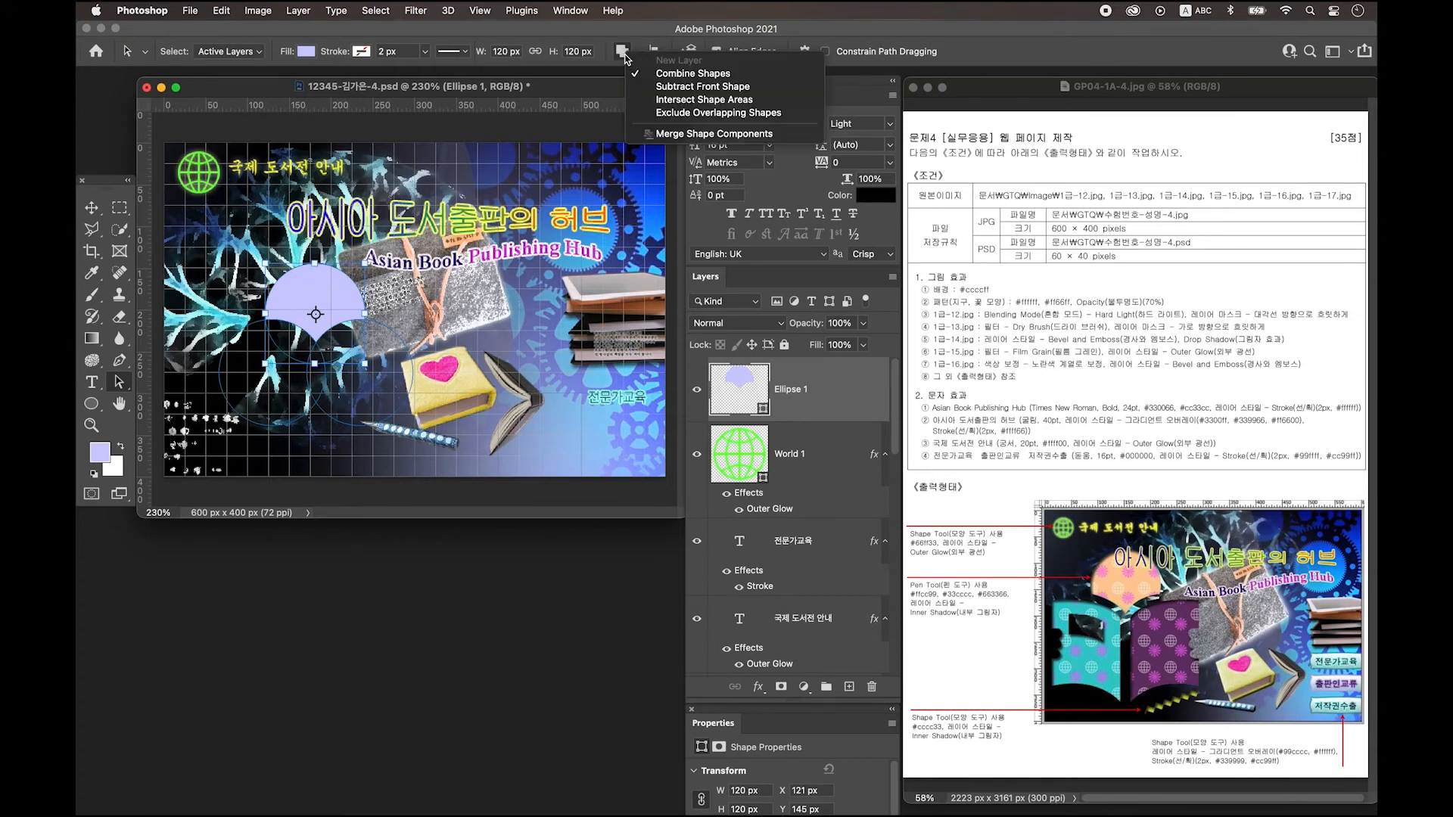
{"action": "left_click", "coordinate": [716, 134]}
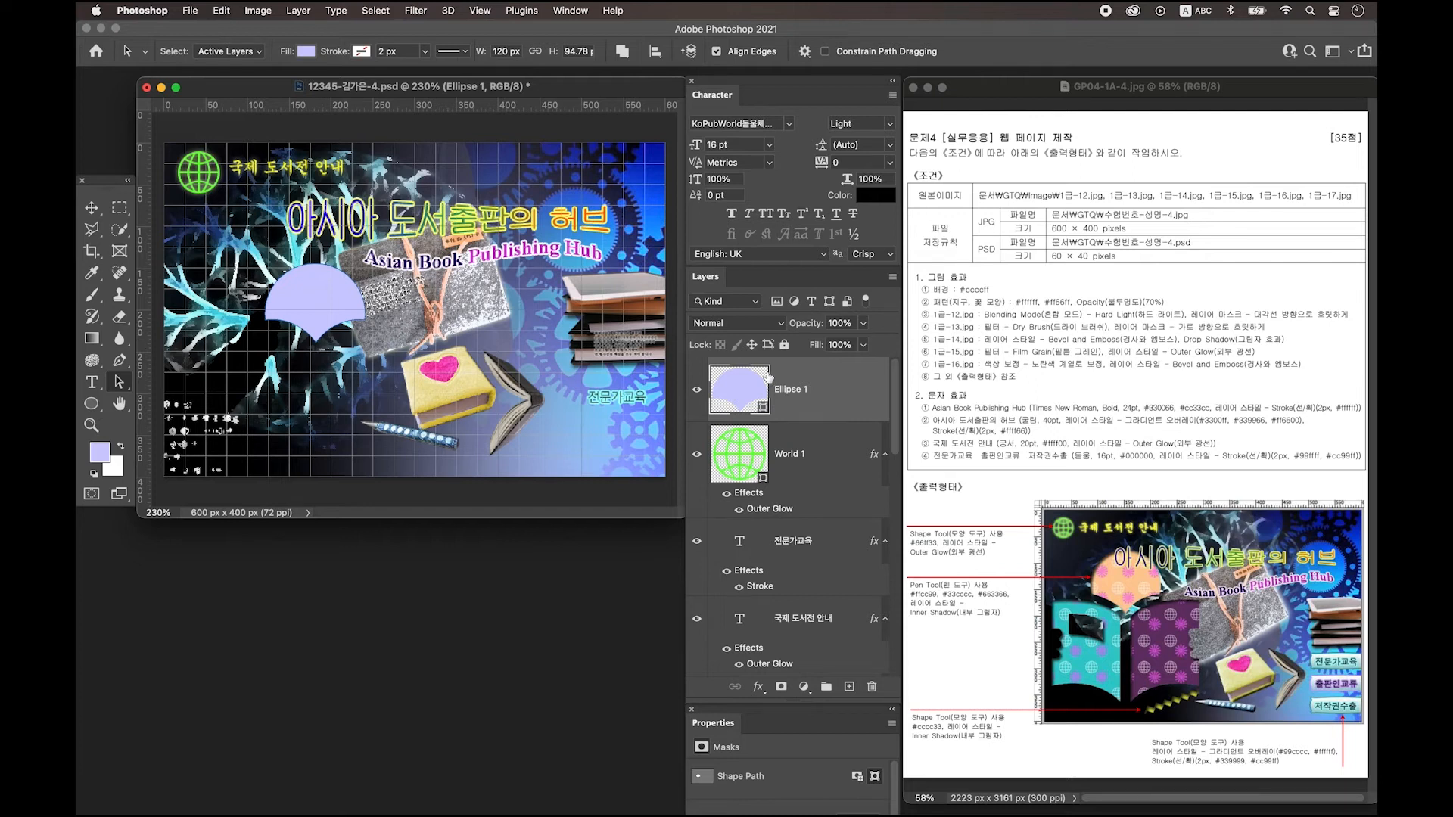
{"action": "key", "text": "v"}
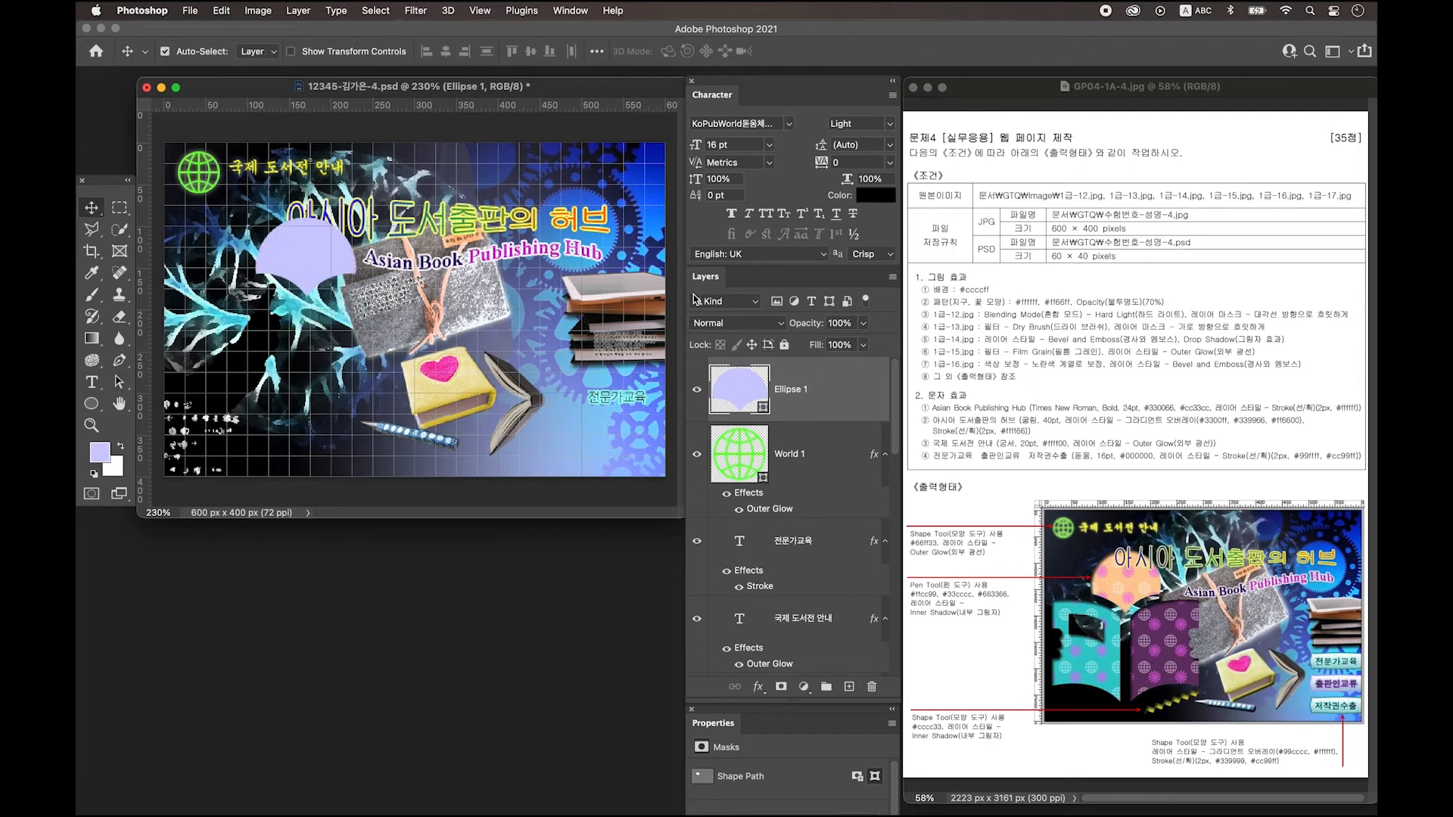
{"action": "left_click", "coordinate": [849, 686]}
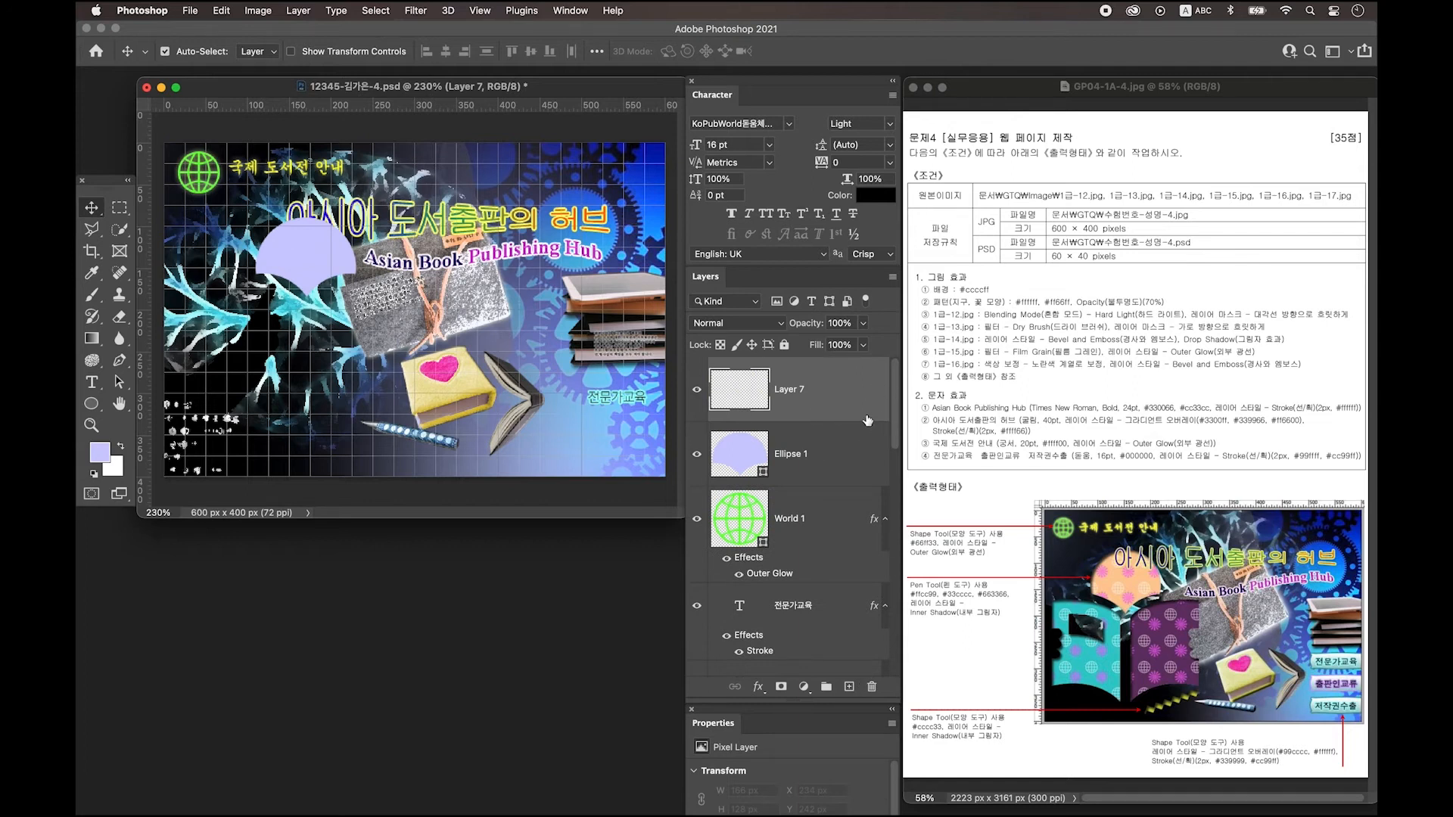
Draw a tall lavender rectangle below the fan shape.
{"action": "key", "text": "u"}
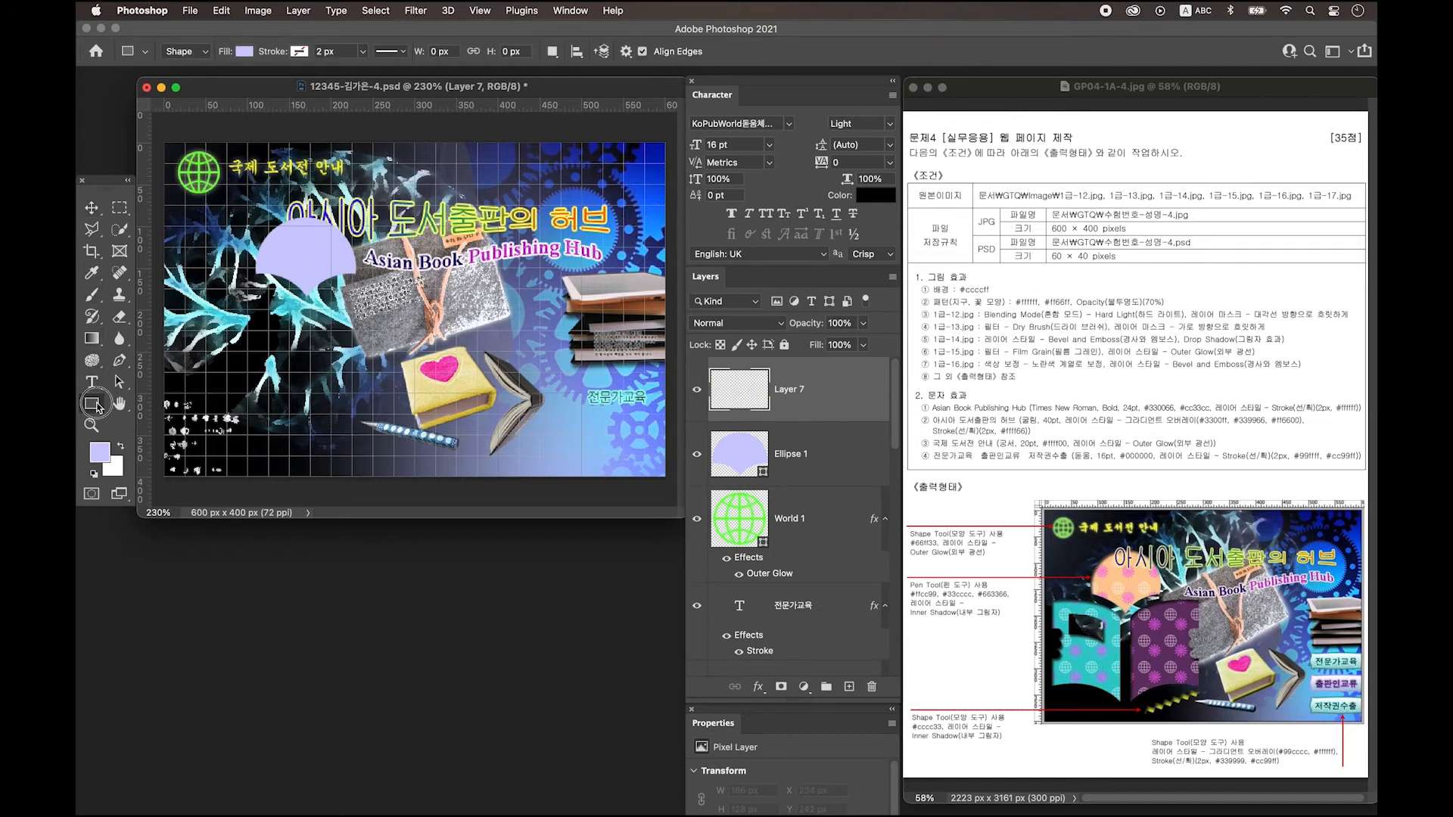
{"action": "left_click", "coordinate": [99, 406]}
{"action": "left_click", "coordinate": [168, 401]}
{"action": "mouse_move", "coordinate": [244, 312]}
{"action": "left_mouse_down"}
{"action": "mouse_move", "coordinate": [393, 442]}
{"action": "mouse_move", "coordinate": [335, 426]}
{"action": "left_mouse_up"}
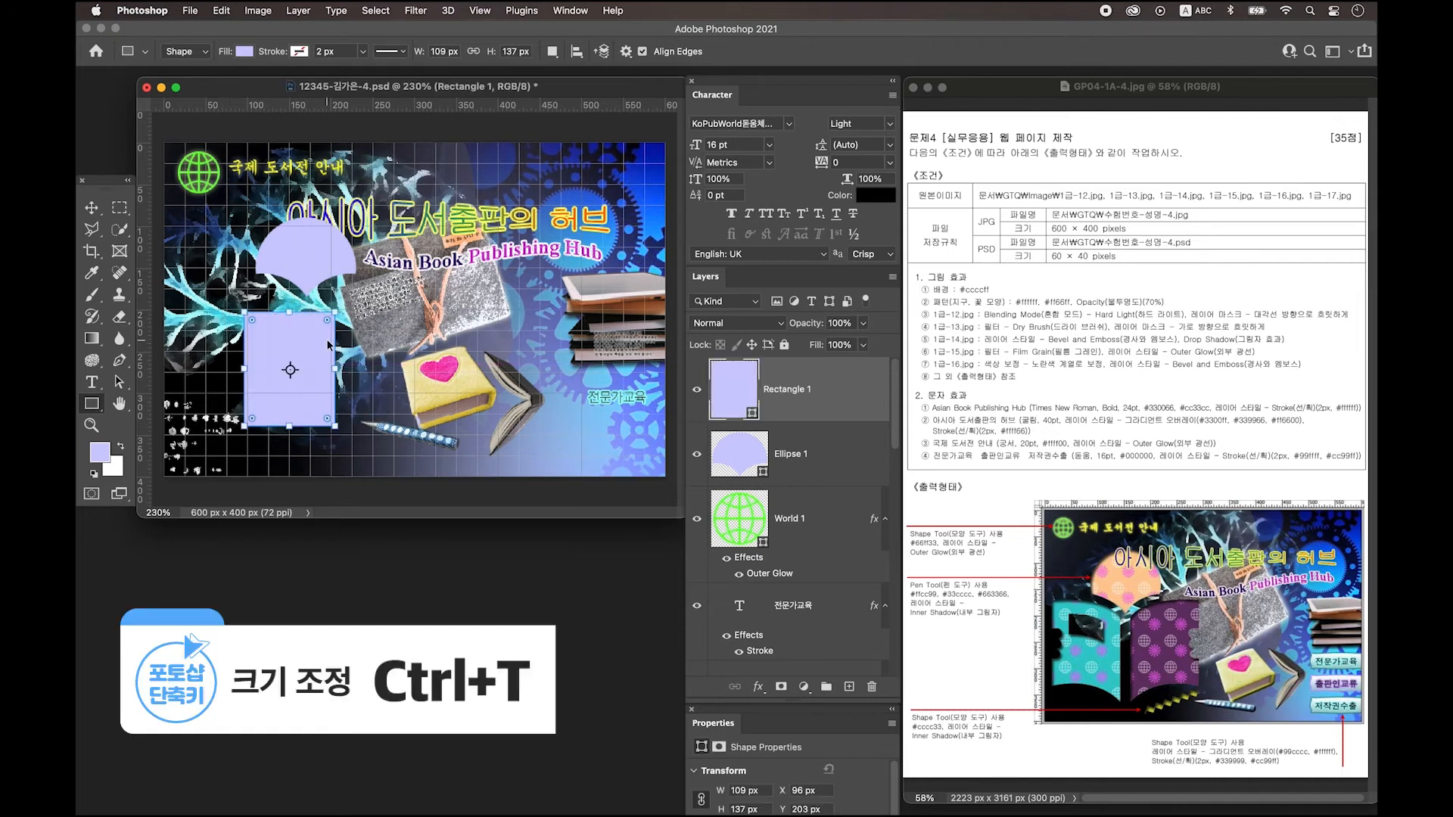
Warp the rectangle with the Arch style at about 54 bend and commit it.
{"action": "key", "text": "ctrl+t"}
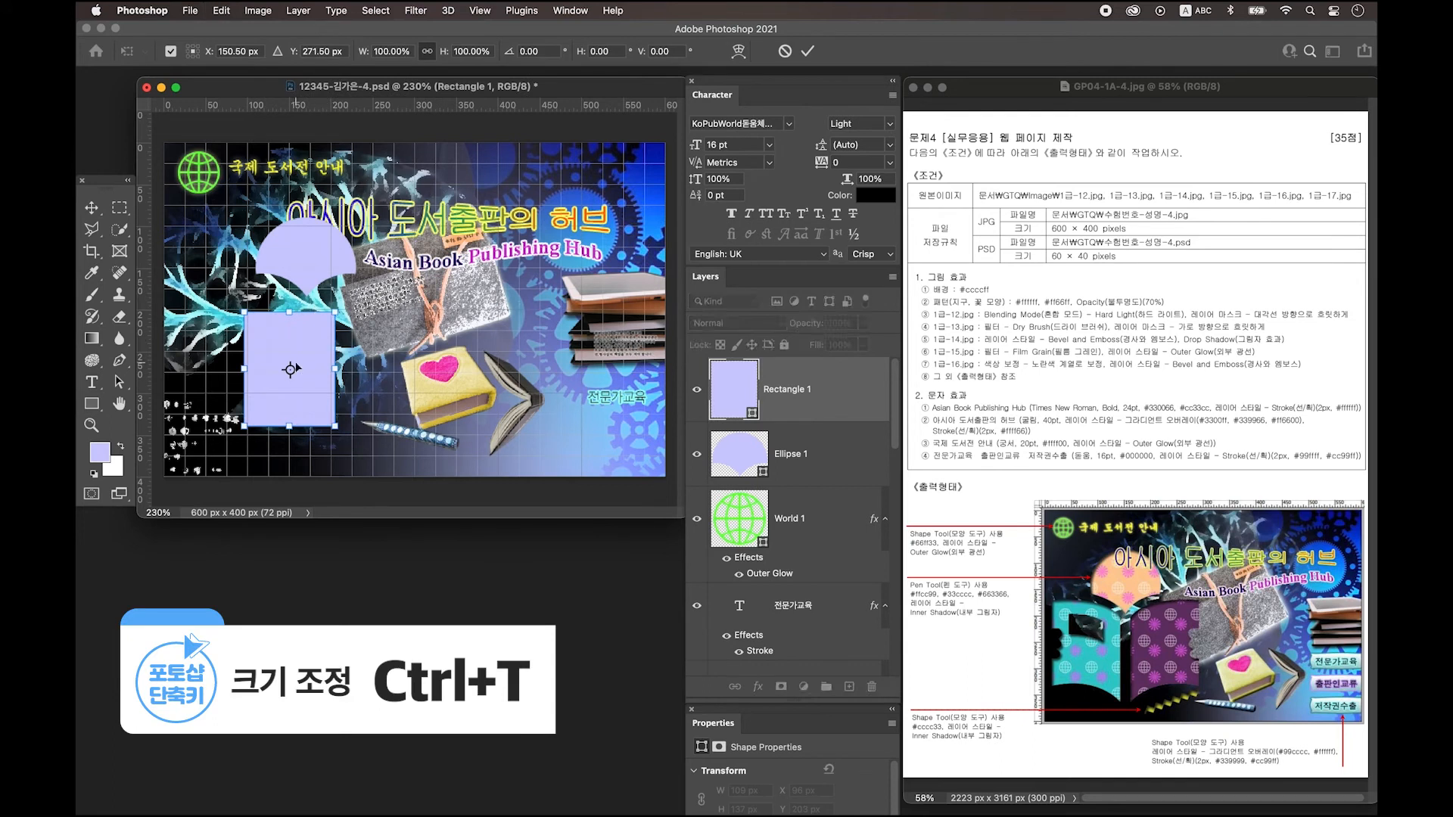
{"action": "right_click", "coordinate": [301, 331]}
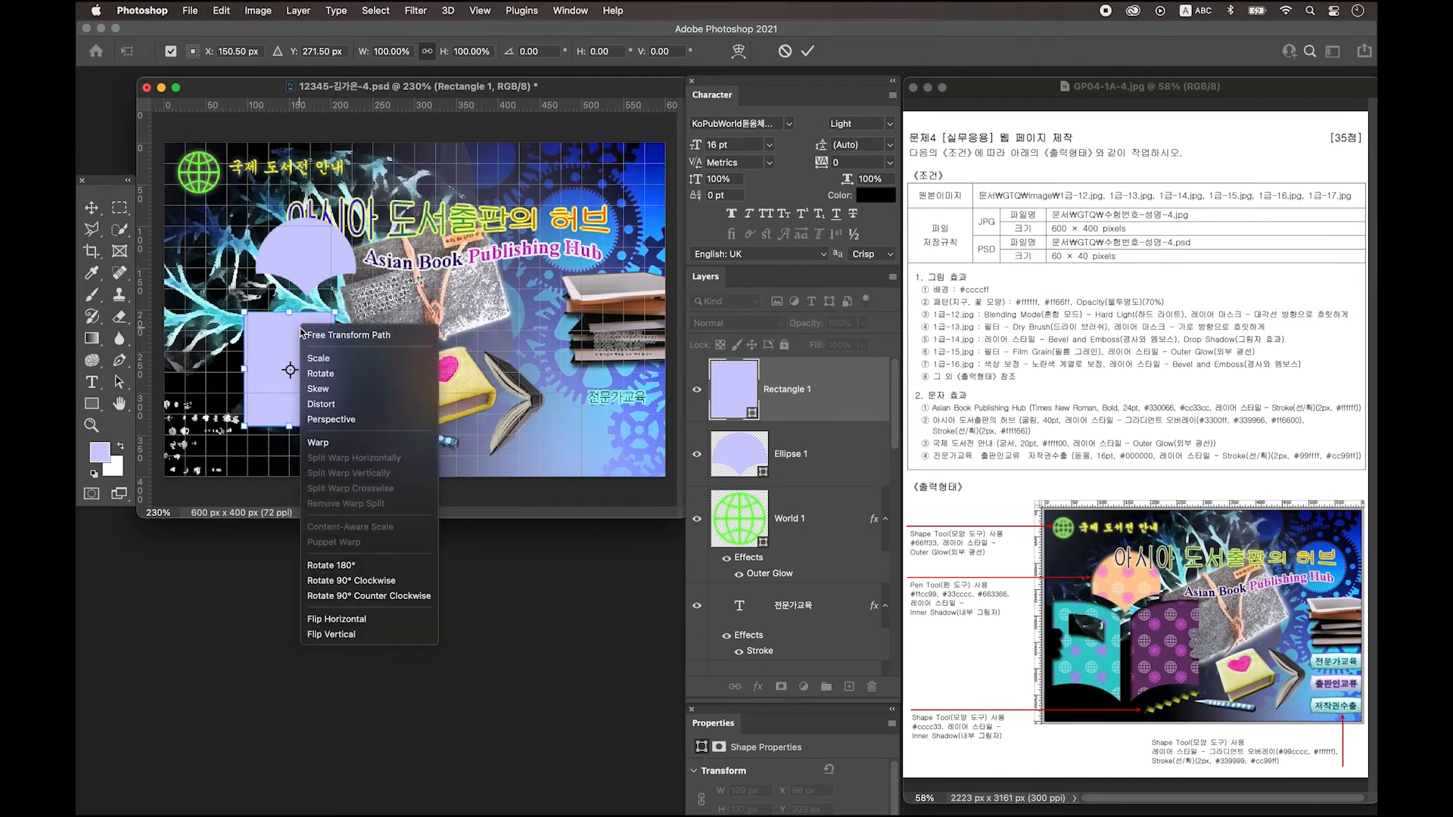
{"action": "left_click", "coordinate": [362, 445]}
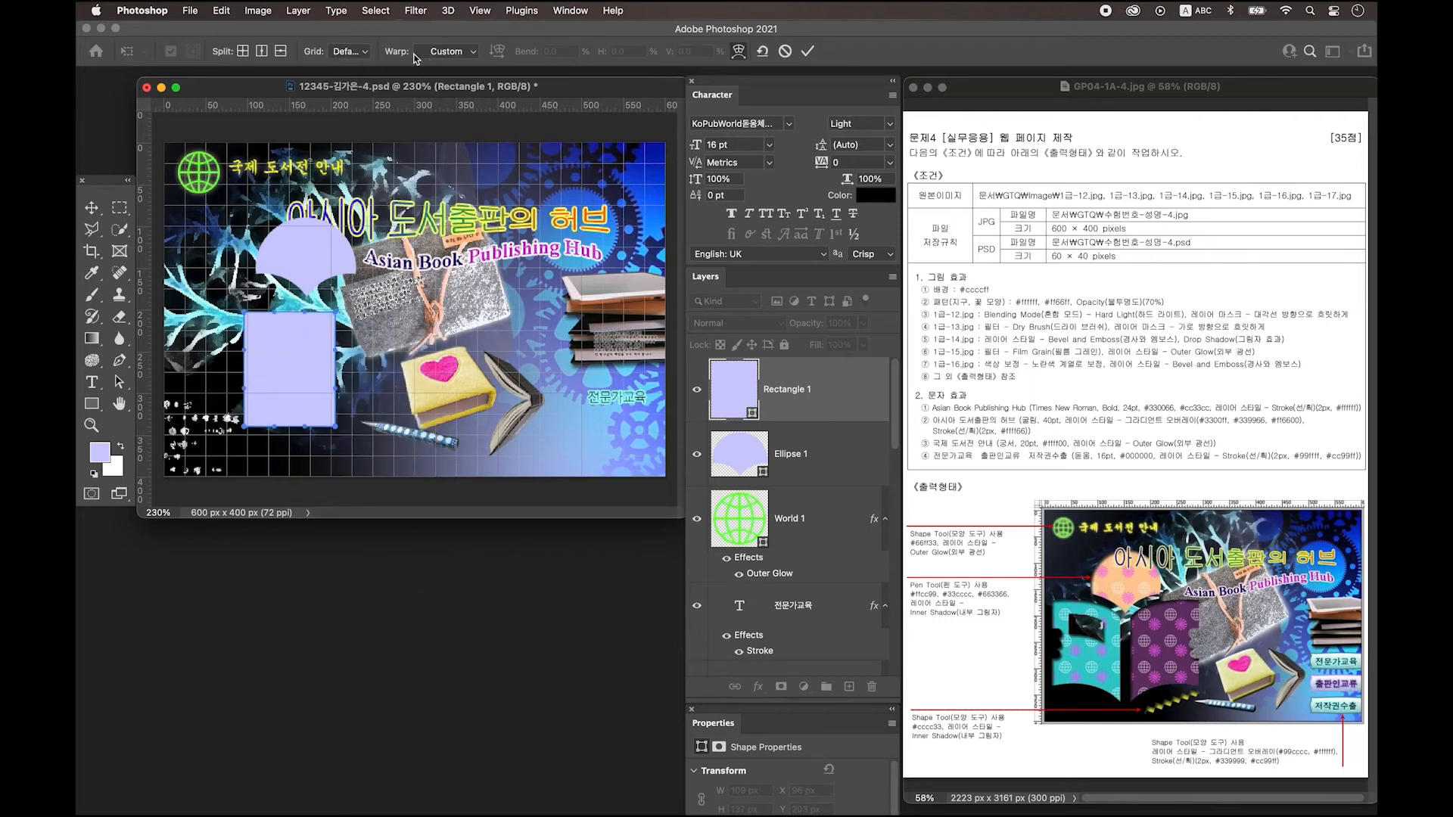
{"action": "left_click", "coordinate": [466, 52]}
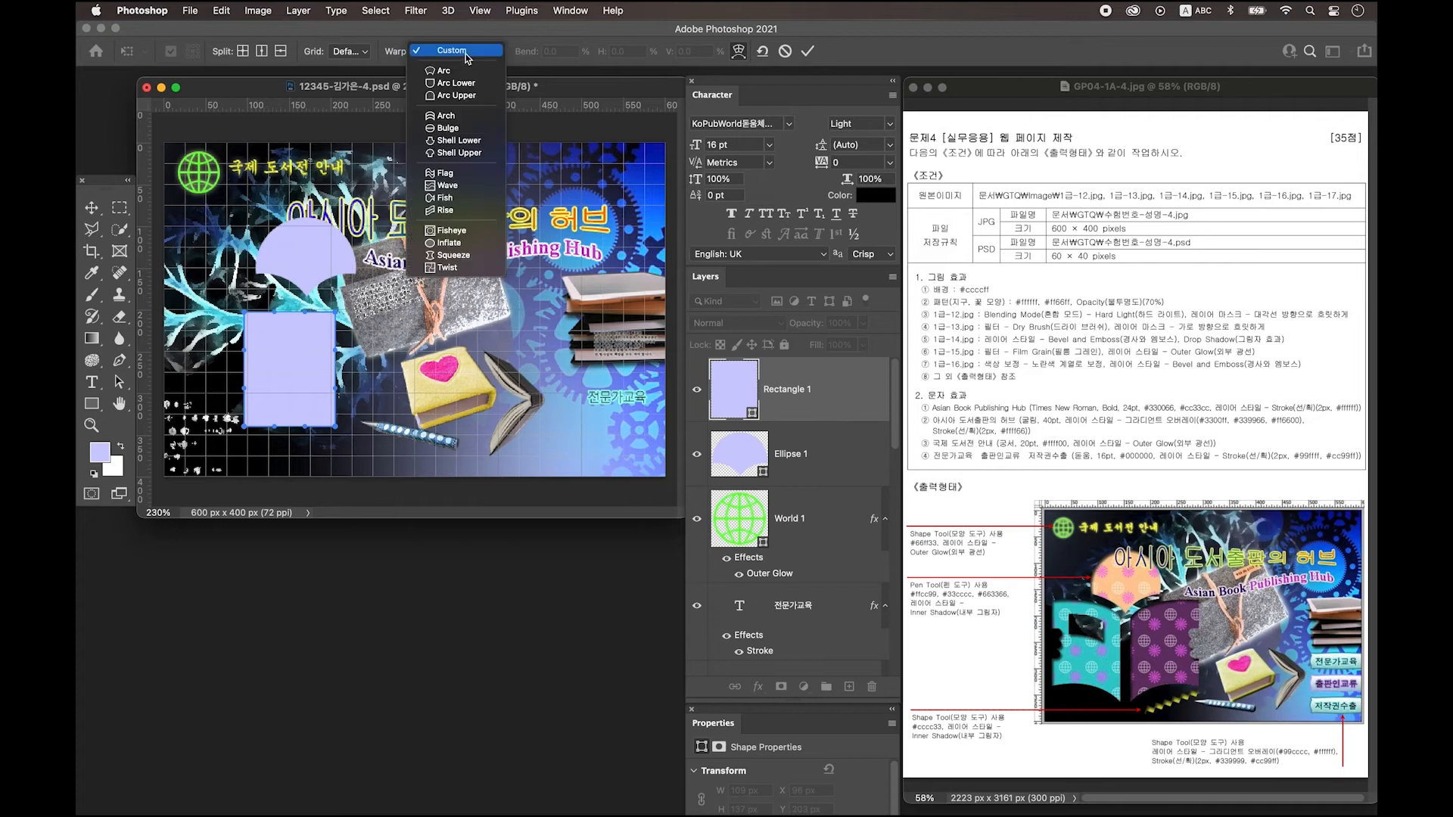
{"action": "left_click", "coordinate": [466, 119]}
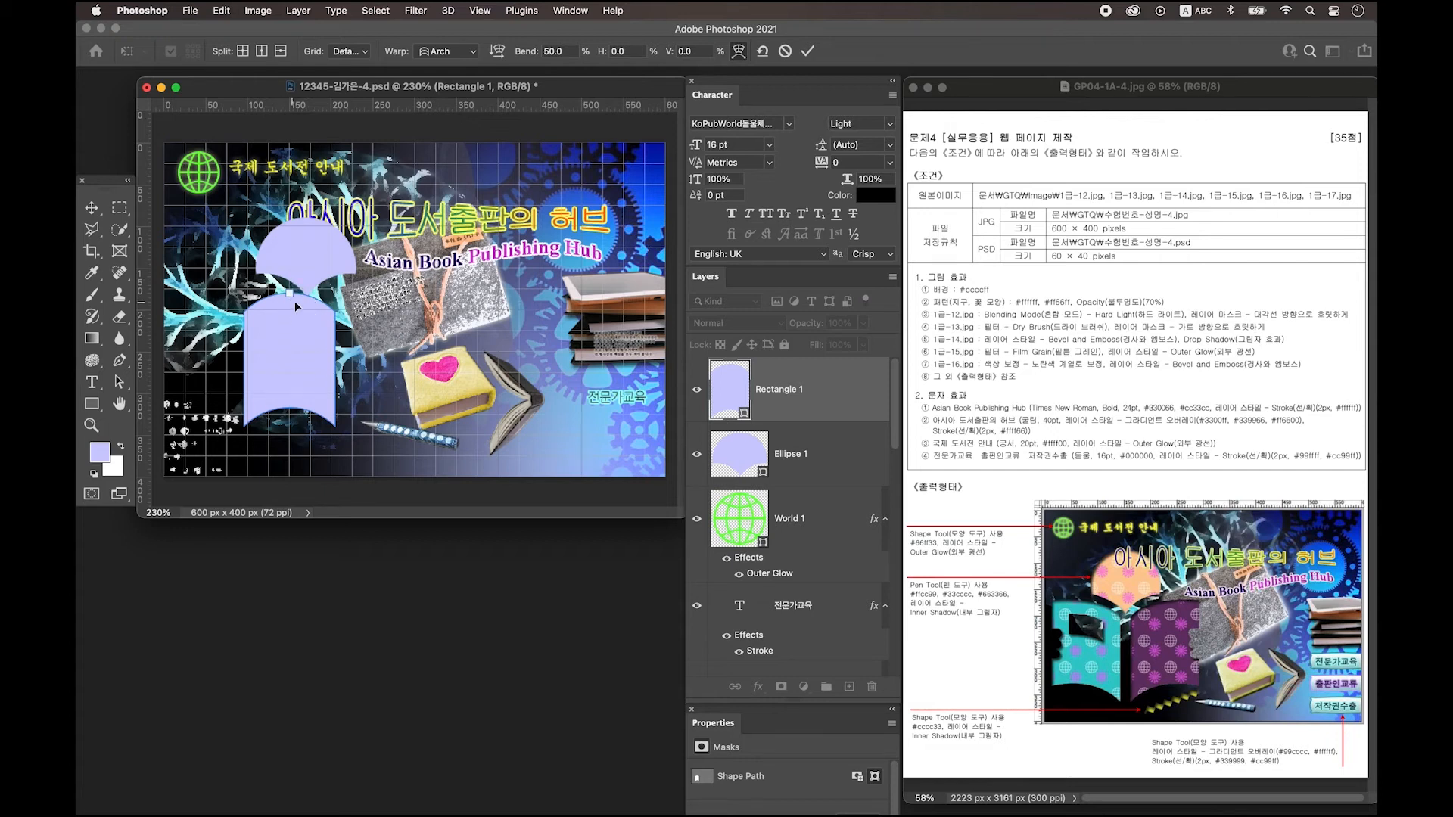
{"action": "left_click_drag", "start_coordinate": [293, 297], "coordinate": [293, 299]}
{"action": "left_click", "coordinate": [119, 382]}
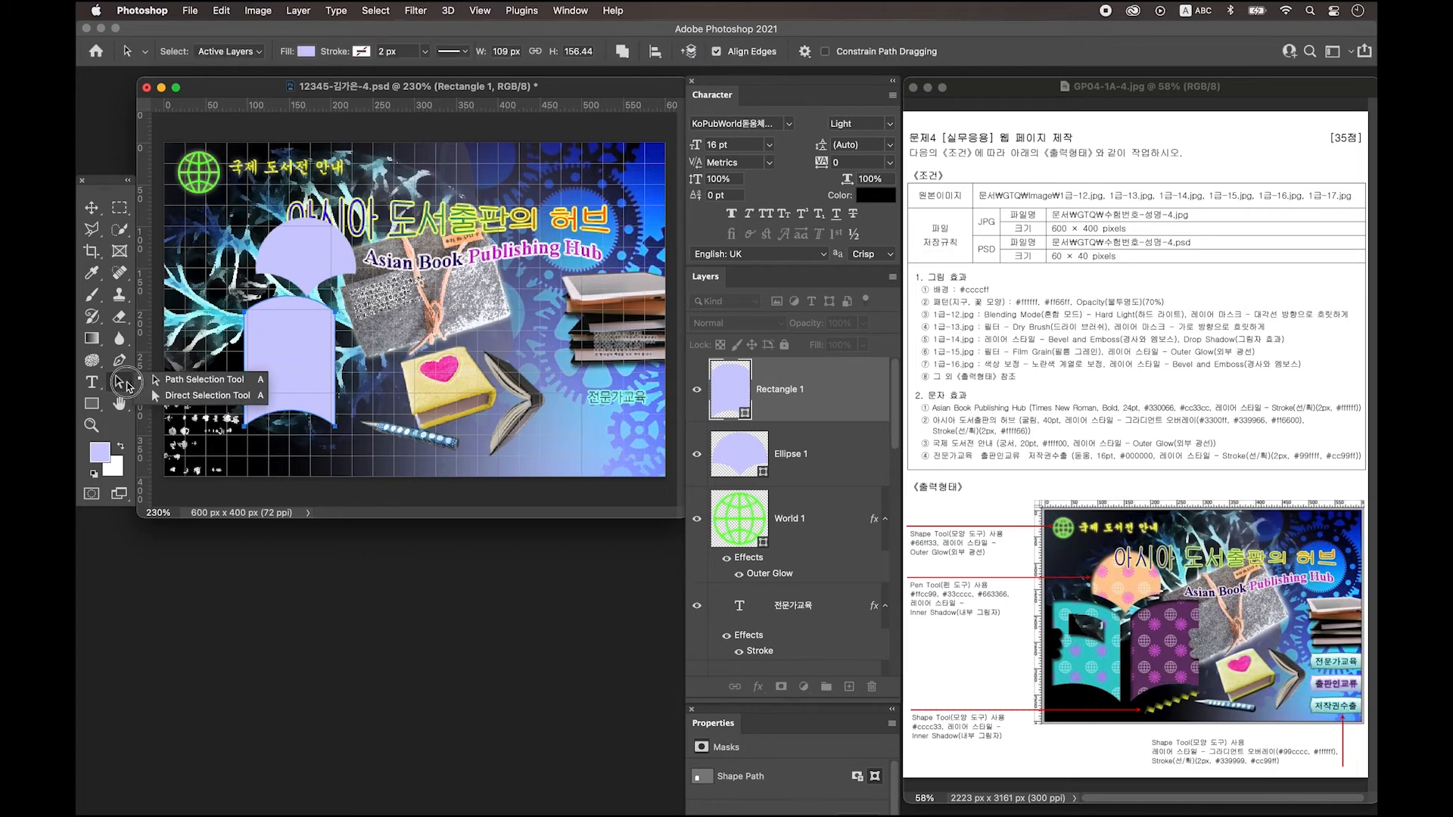
Move the arch's lower-left anchor upward and adjust its curve handle.
{"action": "left_click", "coordinate": [182, 398]}
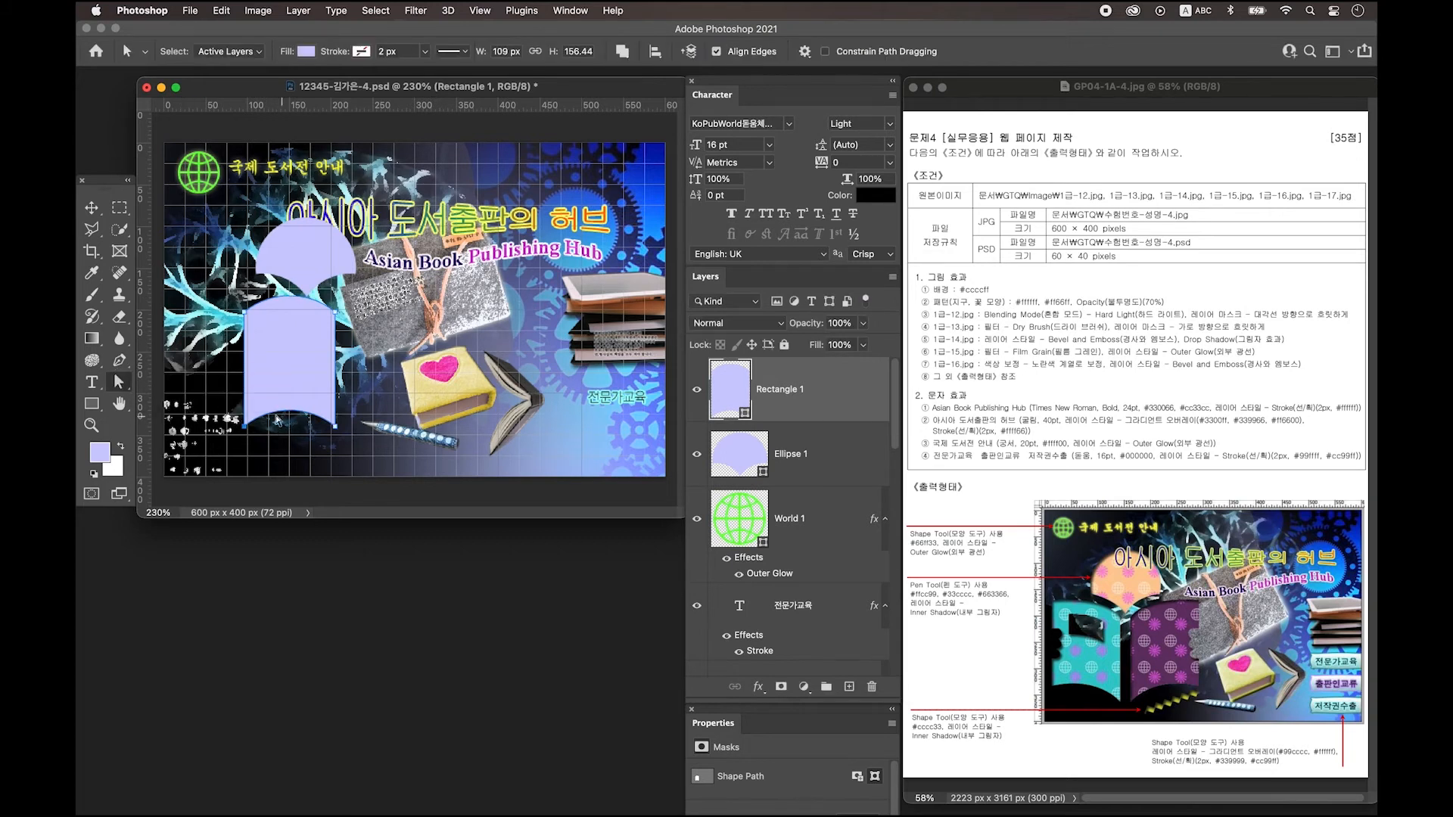
{"action": "left_click_drag", "start_coordinate": [224, 451], "coordinate": [269, 403]}
{"action": "left_click", "coordinate": [245, 417], "text": "shift"}
{"action": "left_click_drag", "start_coordinate": [245, 418], "coordinate": [246, 407]}
{"action": "left_click_drag", "start_coordinate": [245, 407], "coordinate": [297, 388]}
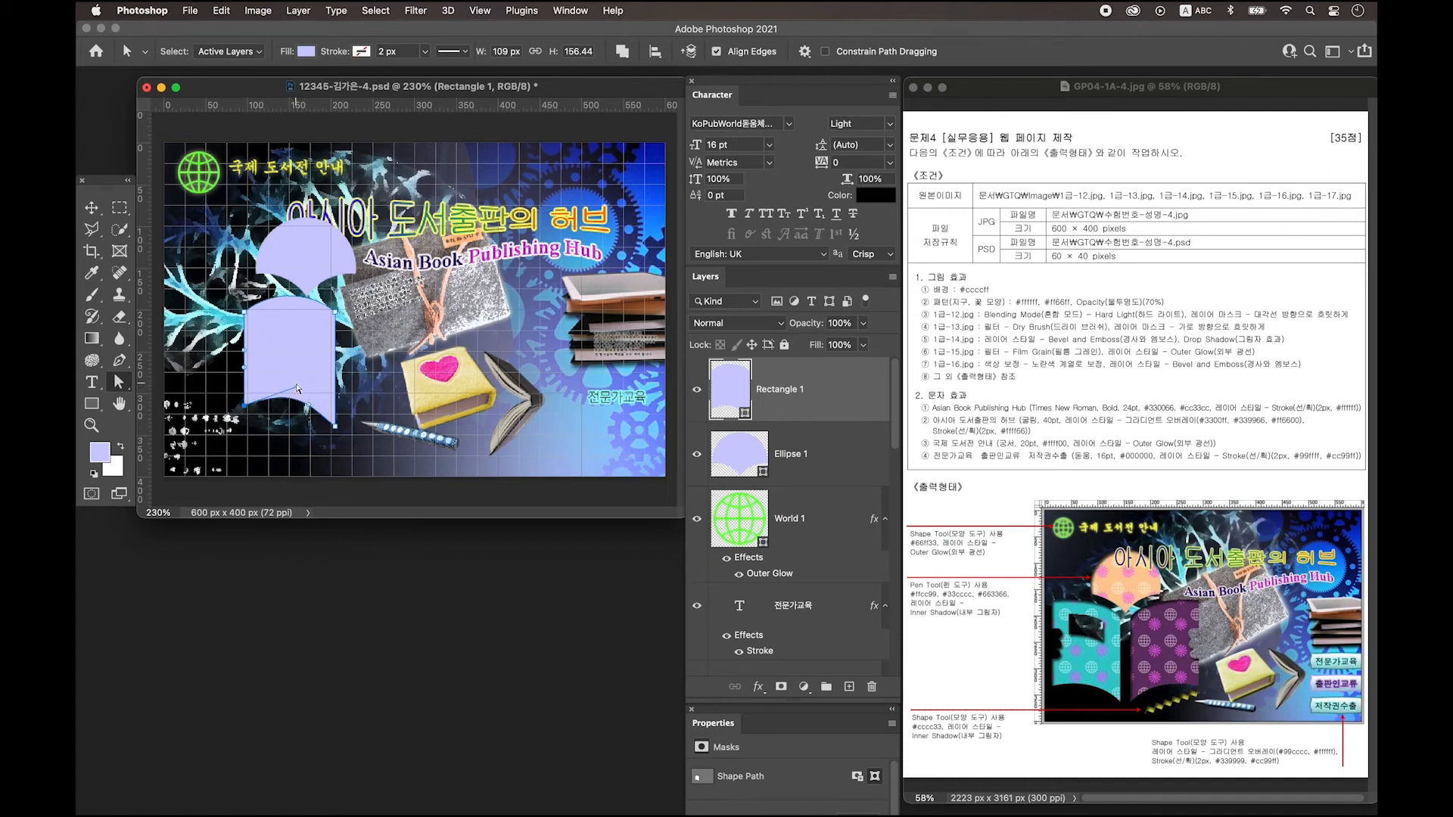
Draw a small rectangle inside the lavender shape and Arch-warp it with bend 35.6.
{"action": "key", "text": "u"}
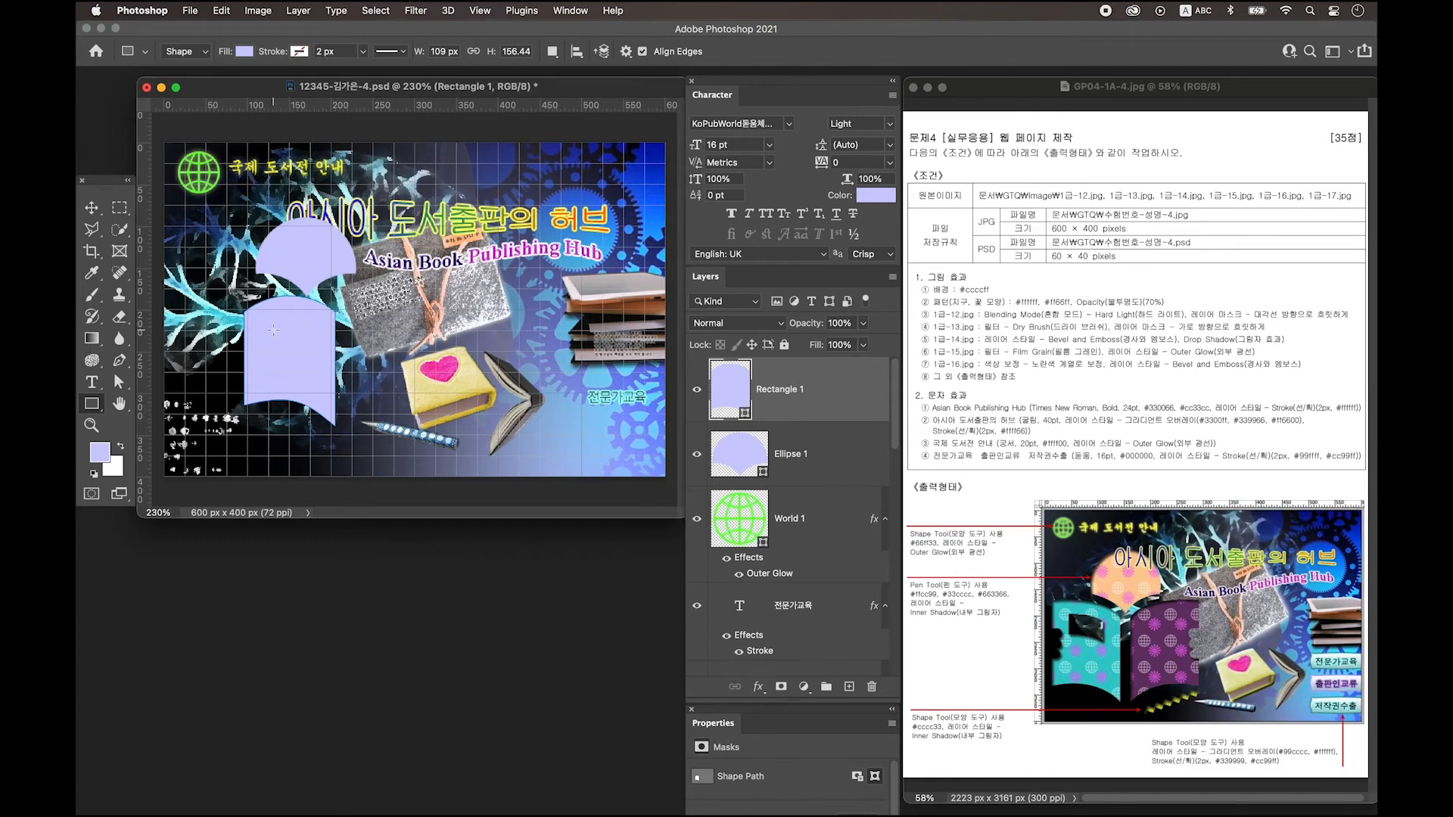
{"action": "left_click_drag", "start_coordinate": [248, 320], "coordinate": [298, 343]}
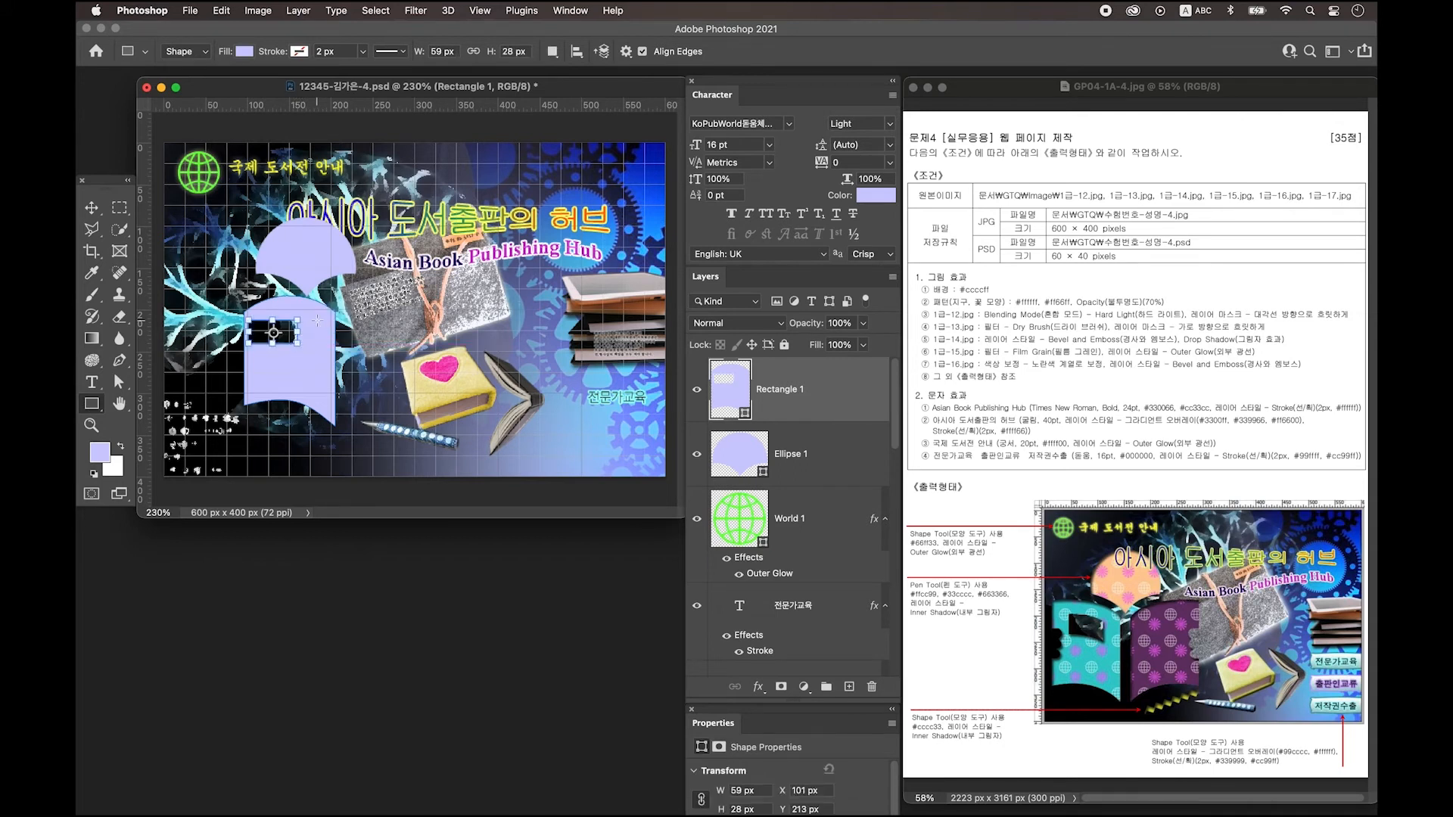
{"action": "key", "text": "ctrl+t"}
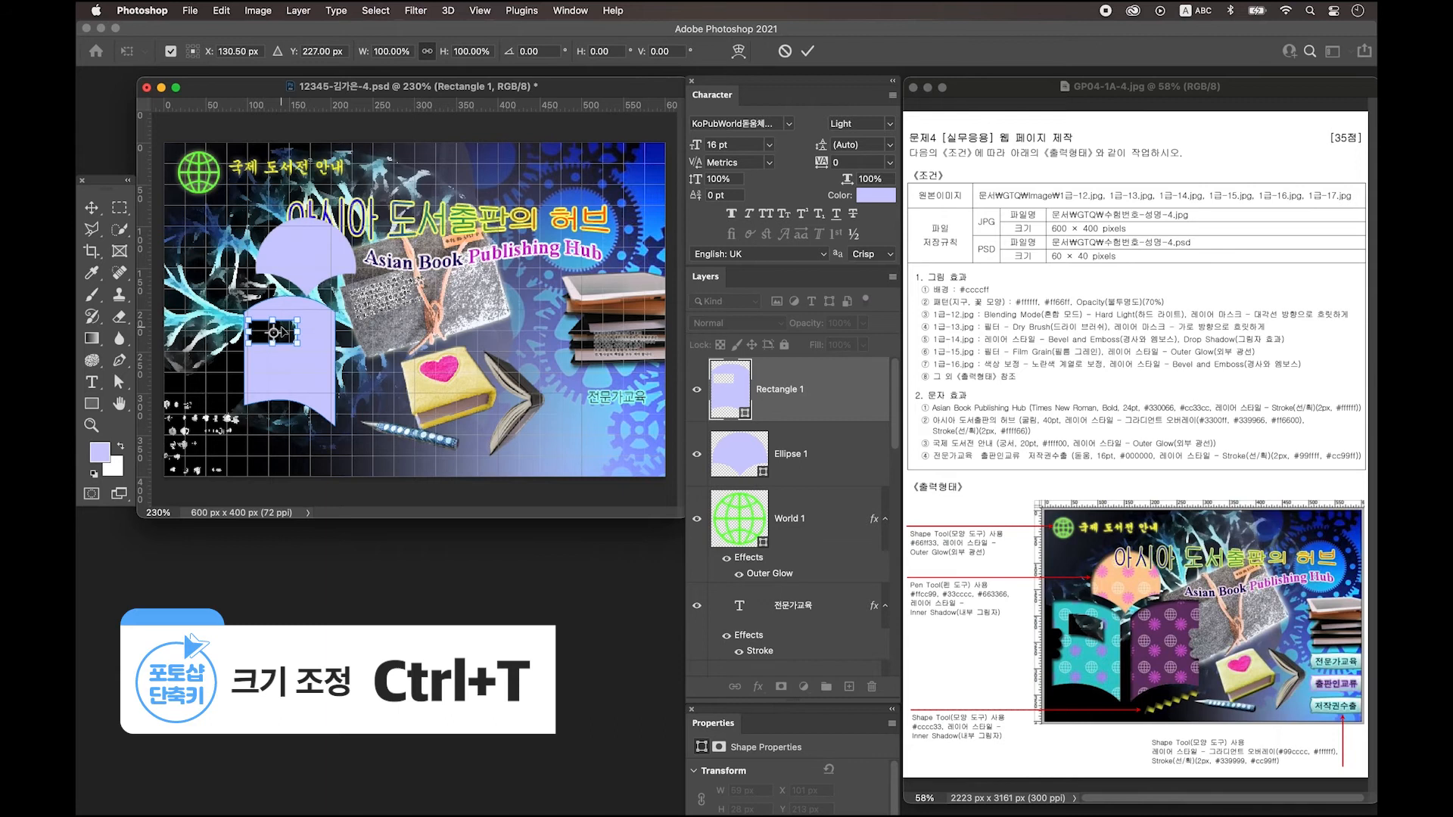
{"action": "right_click", "coordinate": [281, 331]}
{"action": "left_click", "coordinate": [330, 442]}
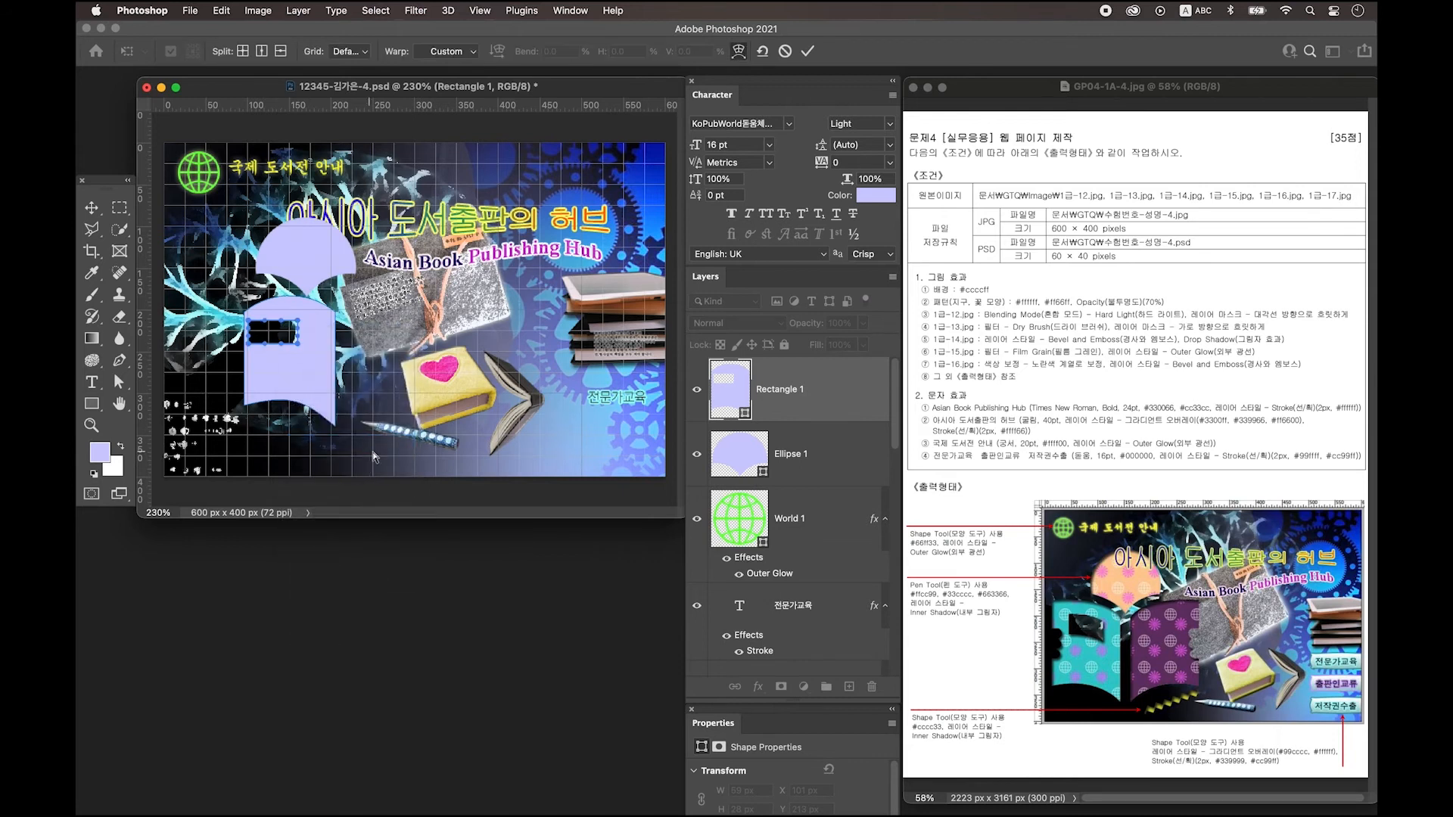
{"action": "left_click", "coordinate": [452, 54]}
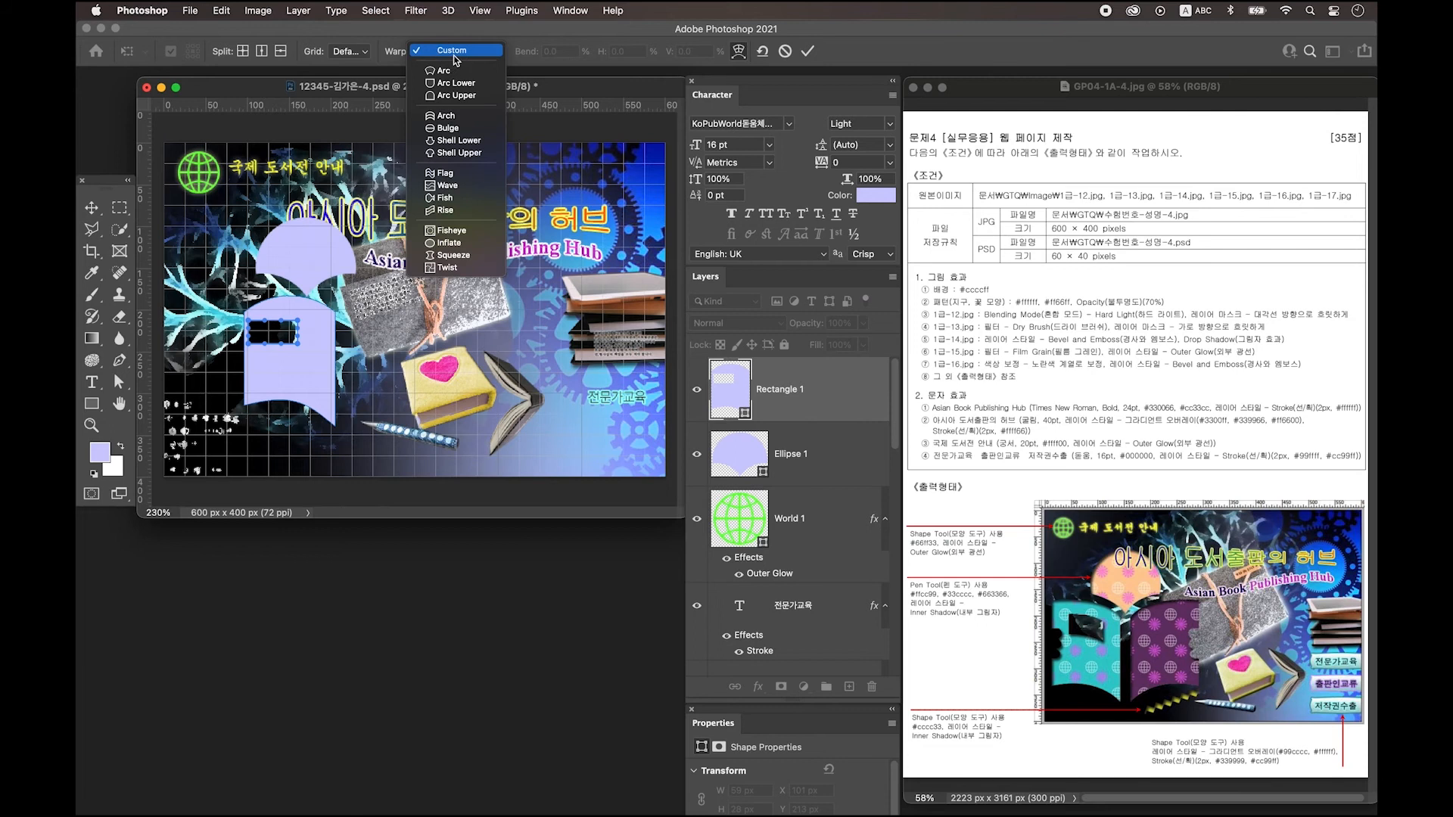
{"action": "left_click", "coordinate": [454, 115]}
{"action": "left_click_drag", "start_coordinate": [273, 311], "coordinate": [273, 318]}
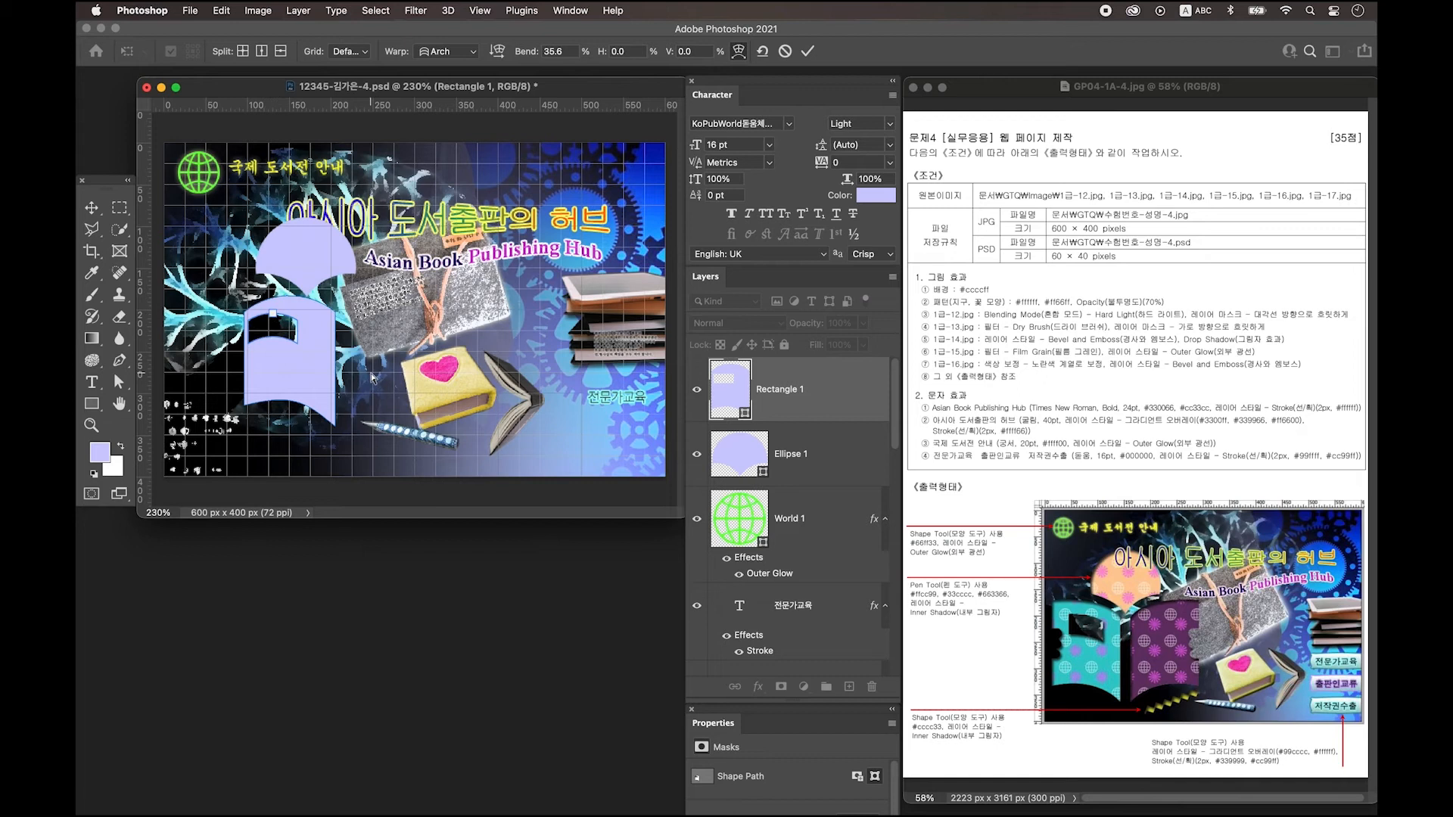
Rotate the small arched window about 5.6° and shift it slightly right.
{"action": "key", "text": "ctrl+t"}
{"action": "mouse_move", "coordinate": [318, 348]}
{"action": "left_mouse_down"}
{"action": "mouse_move", "coordinate": [294, 342]}
{"action": "mouse_move", "coordinate": [332, 353]}
{"action": "left_mouse_up"}
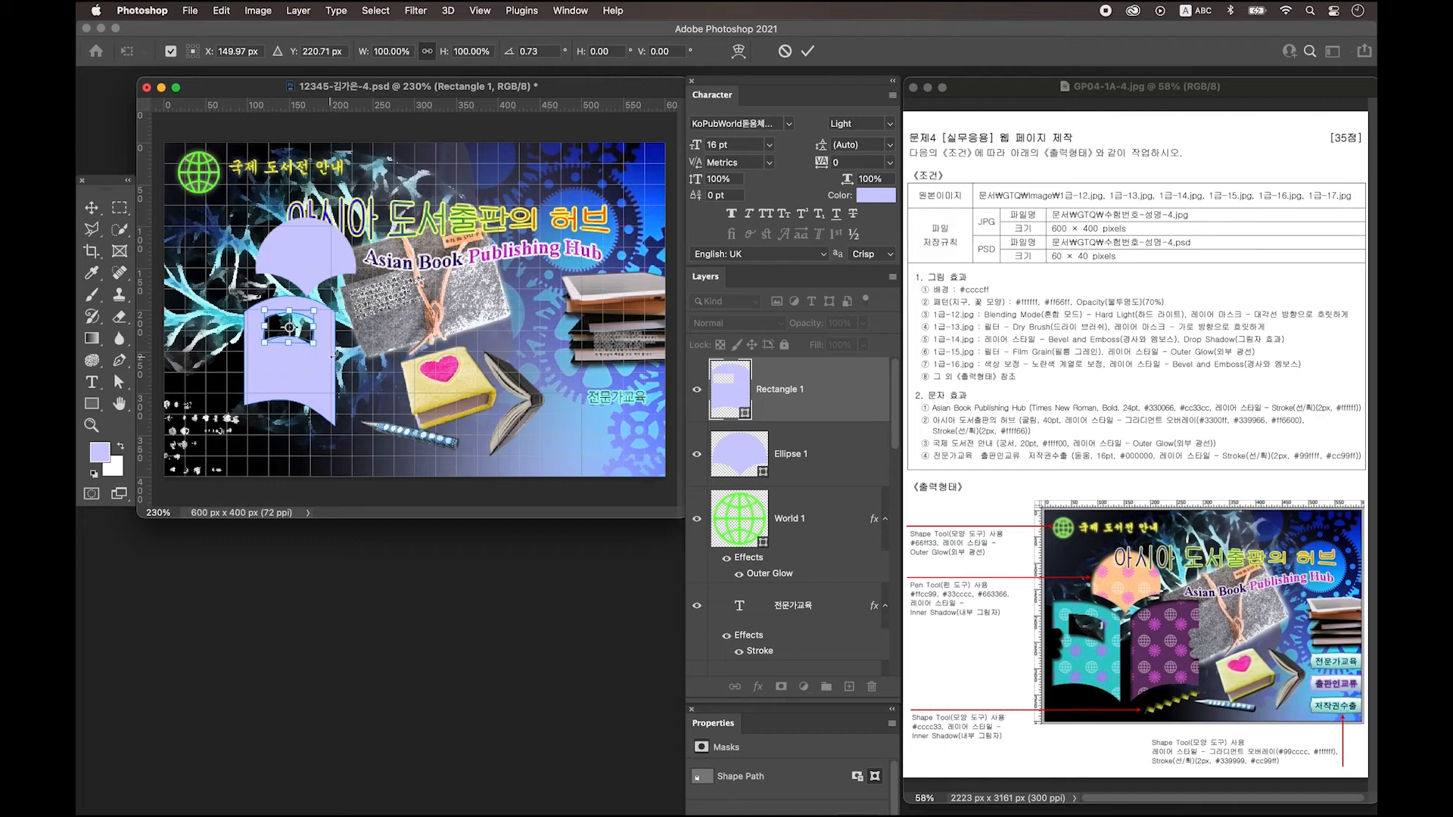
{"action": "double_click", "coordinate": [282, 338]}
{"action": "key", "text": "super+equal"}
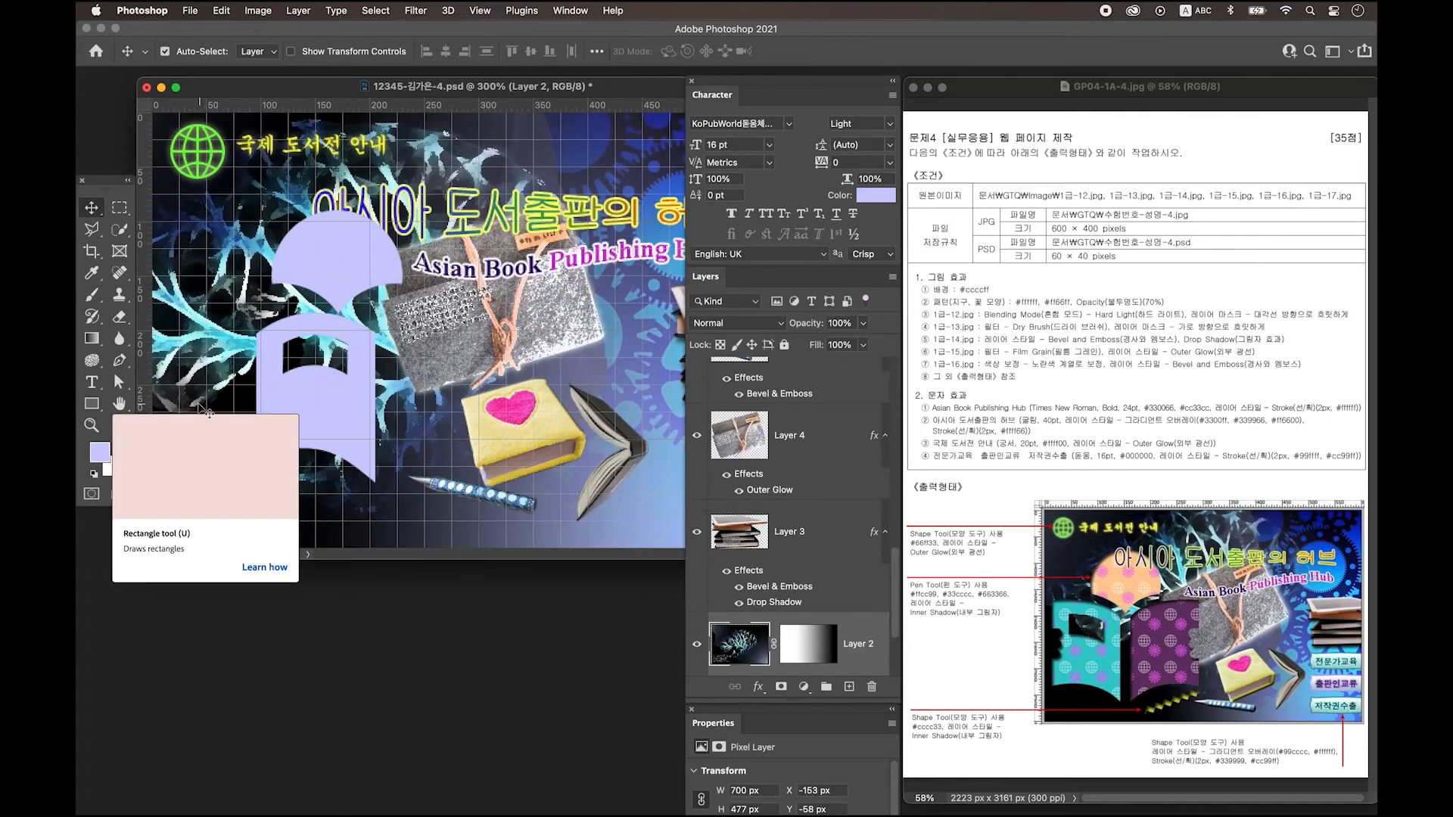
Add a small rounded rectangle onto the left edge of Rectangle 1.
{"action": "left_click", "coordinate": [92, 406]}
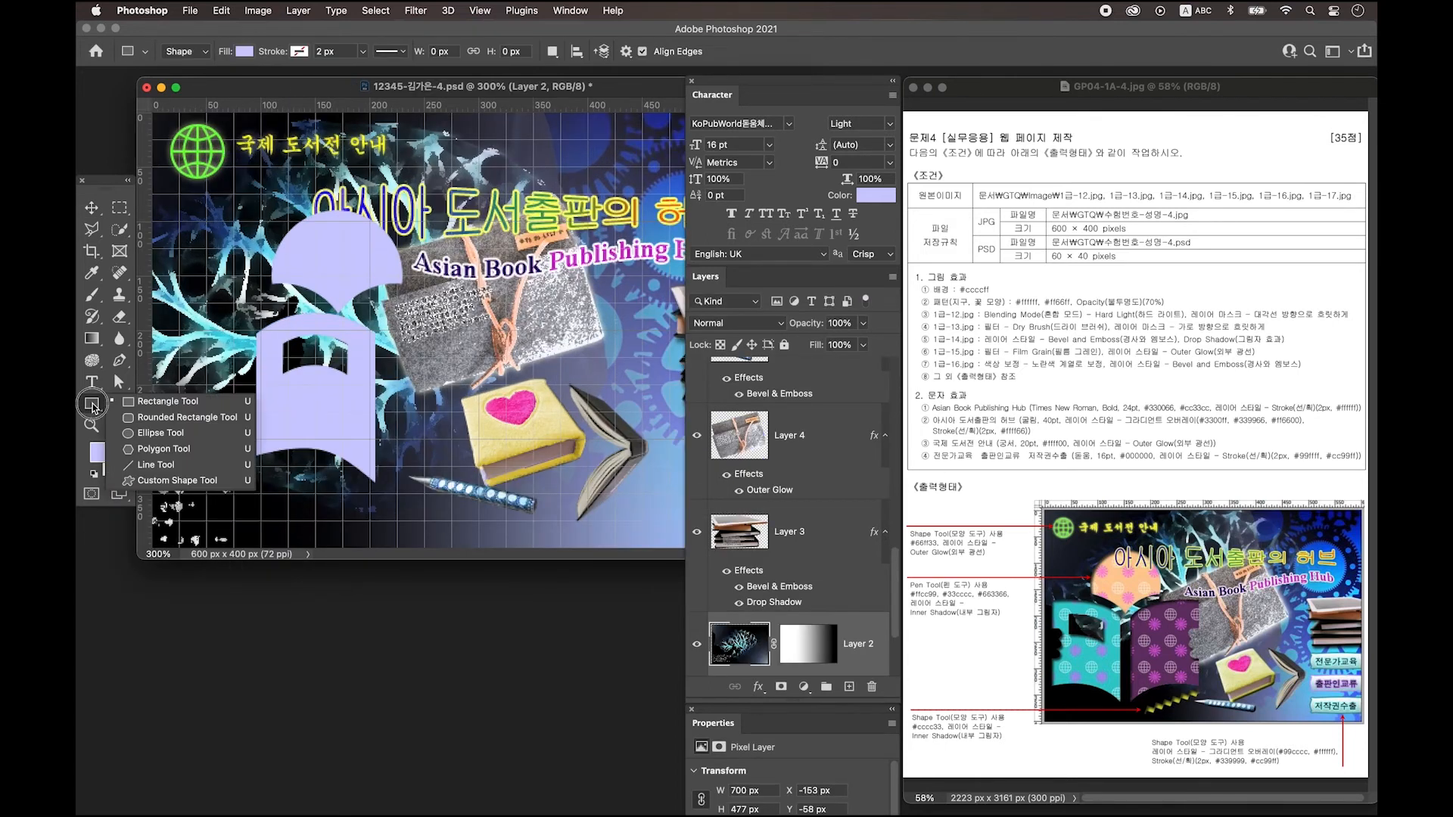
{"action": "left_click", "coordinate": [148, 422]}
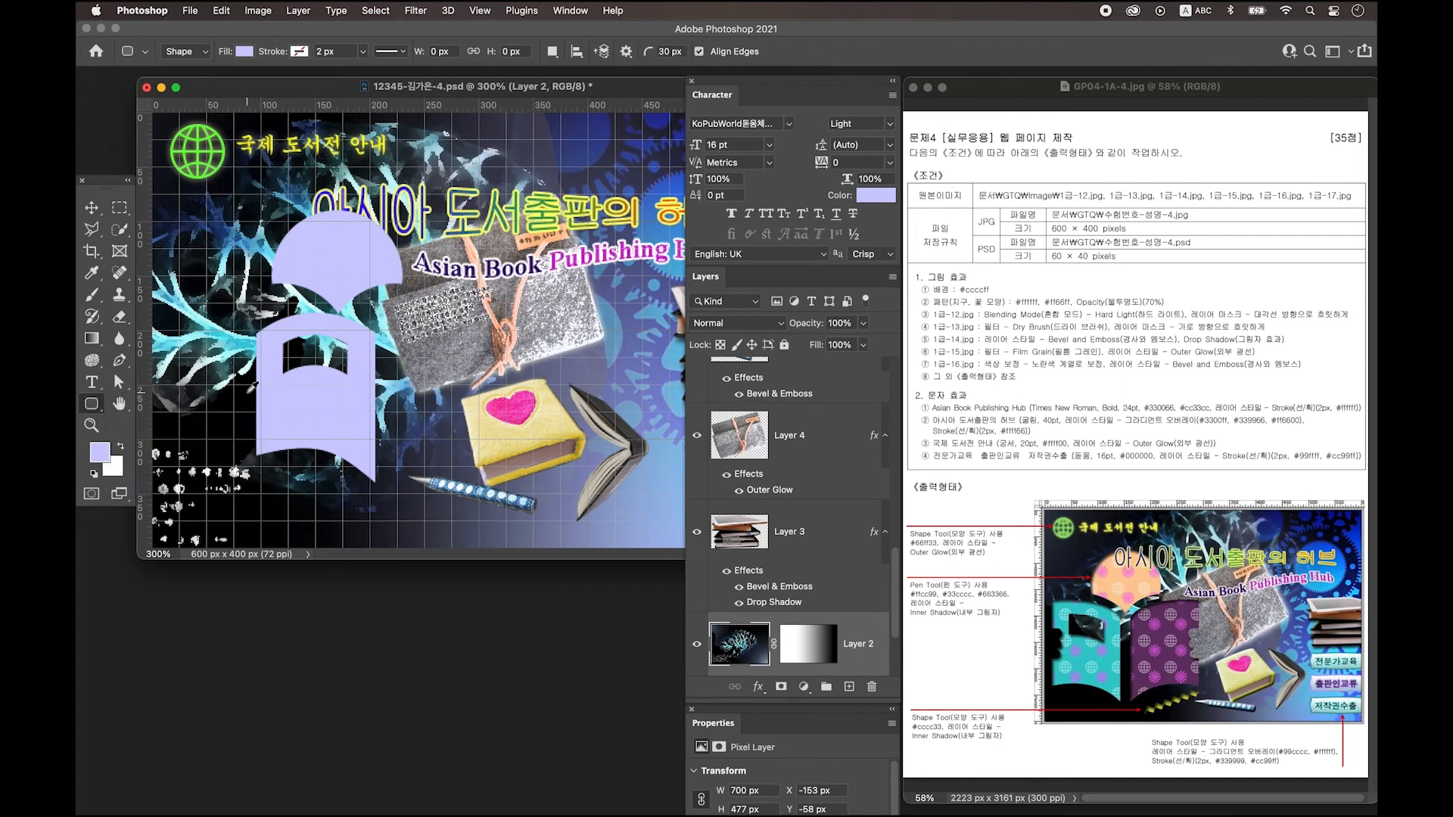
{"action": "scroll", "coordinate": [787, 454], "scroll_direction": "up", "scroll_amount": 5}
{"action": "left_click", "coordinate": [730, 390]}
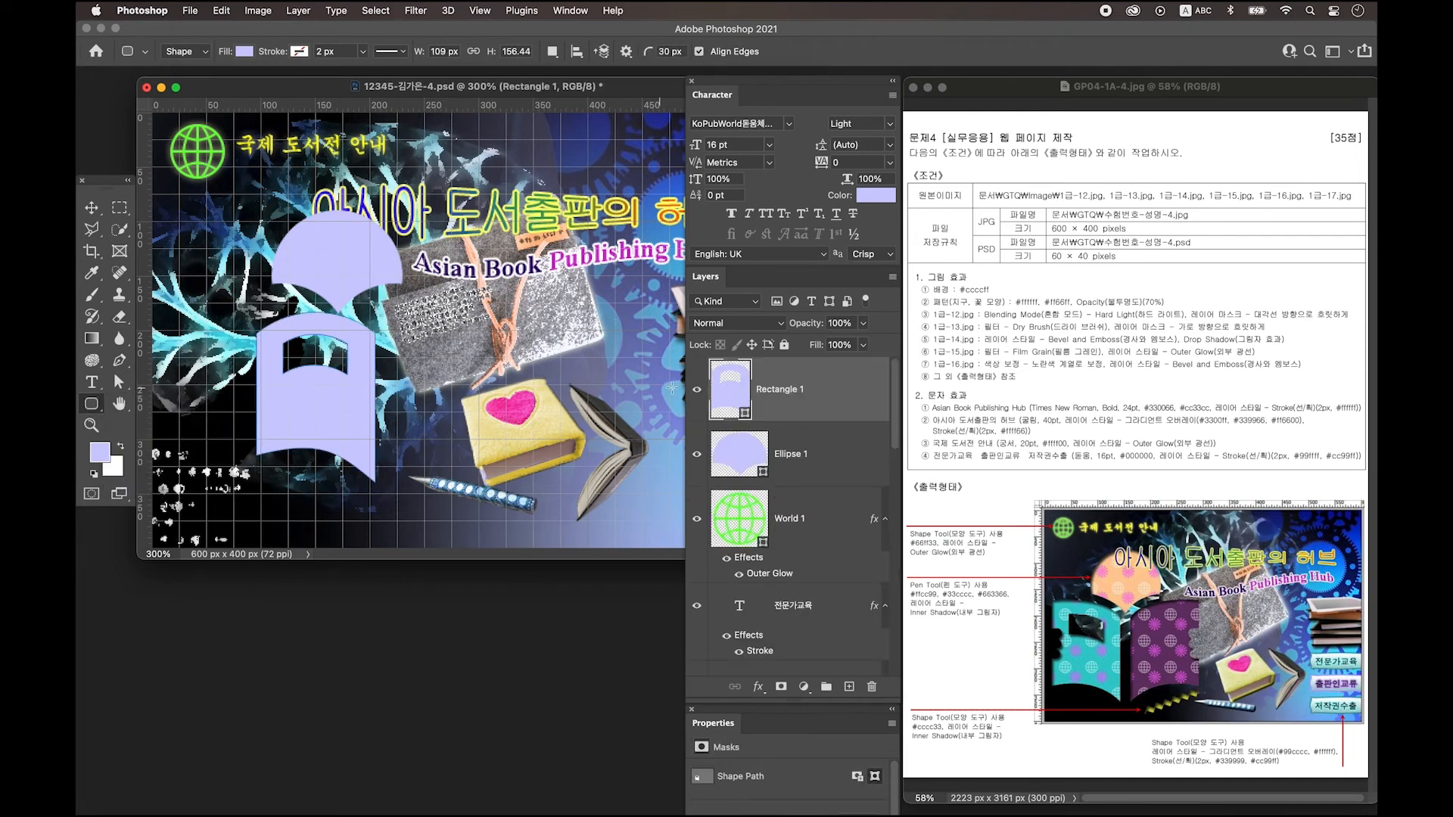
{"action": "key", "text": "shift"}
{"action": "left_click", "coordinate": [244, 380]}
{"action": "left_click_drag", "start_coordinate": [244, 381], "coordinate": [272, 377]}
Shrink the notch to about 31 by 13 px and place another notch 11 px lower.
{"action": "key", "text": "super+plus"}
{"action": "key", "text": "a"}
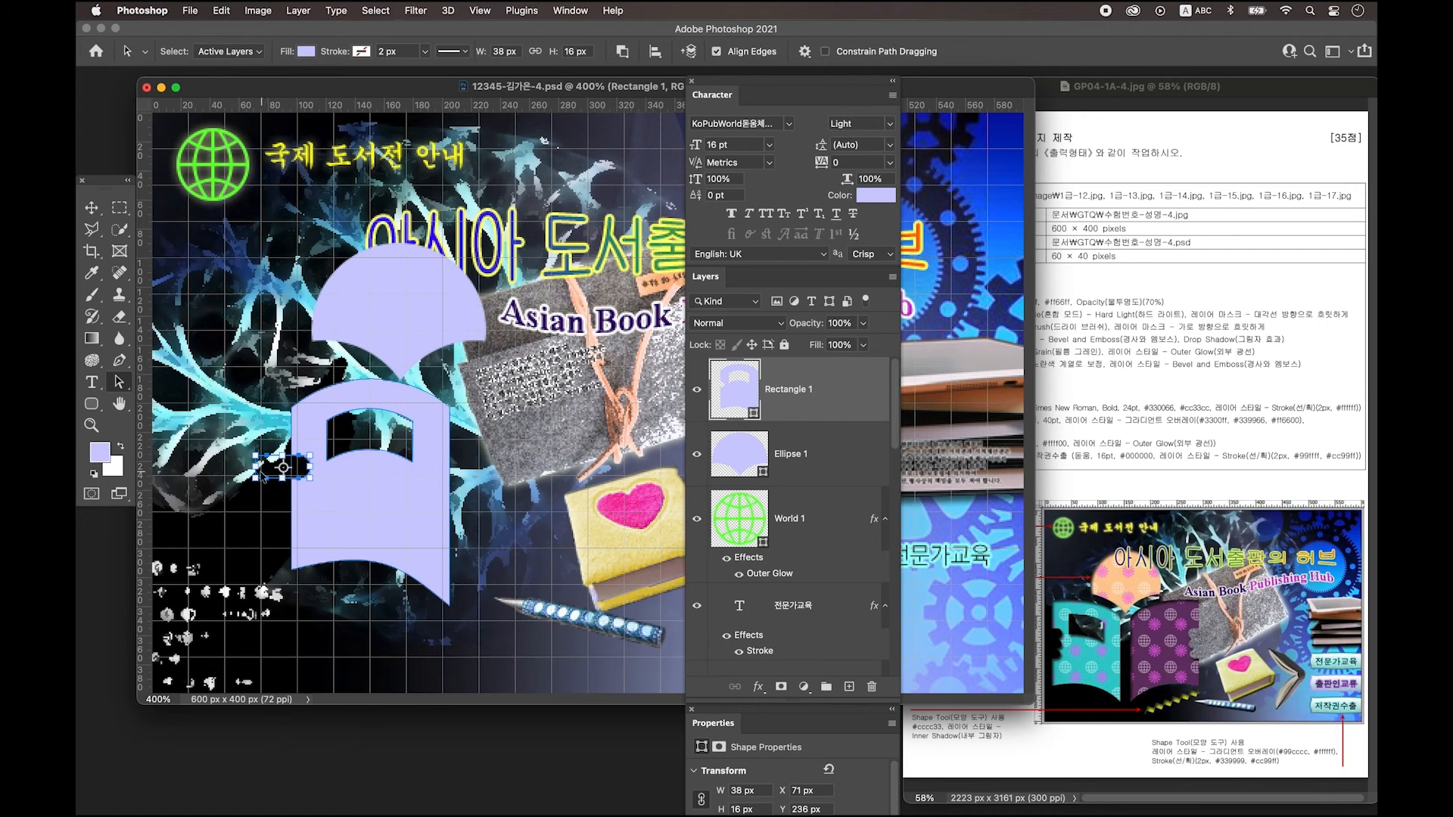
{"action": "left_click_drag", "start_coordinate": [253, 478], "coordinate": [298, 497]}
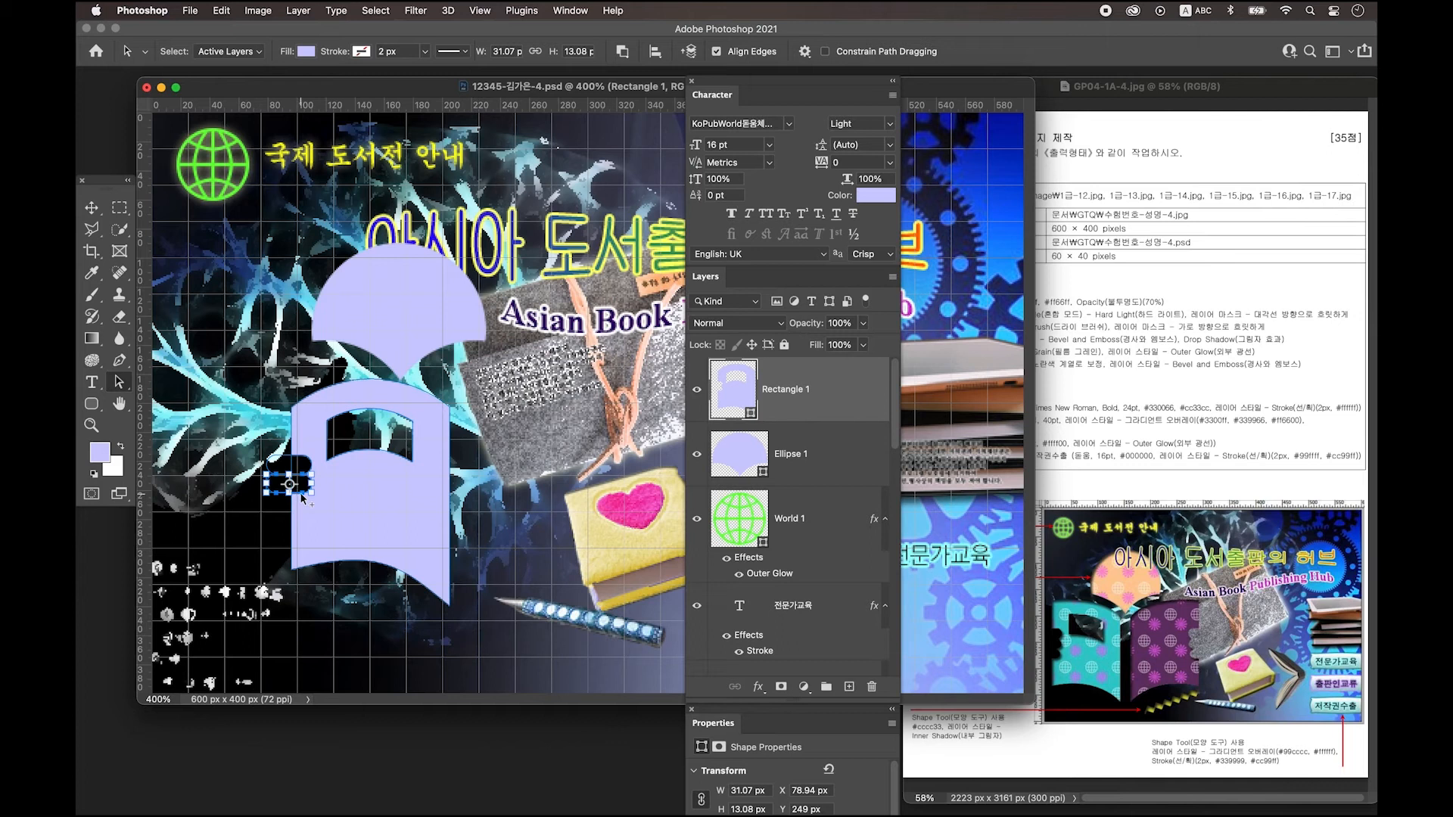
{"action": "left_click_drag", "start_coordinate": [300, 496], "coordinate": [299, 515]}
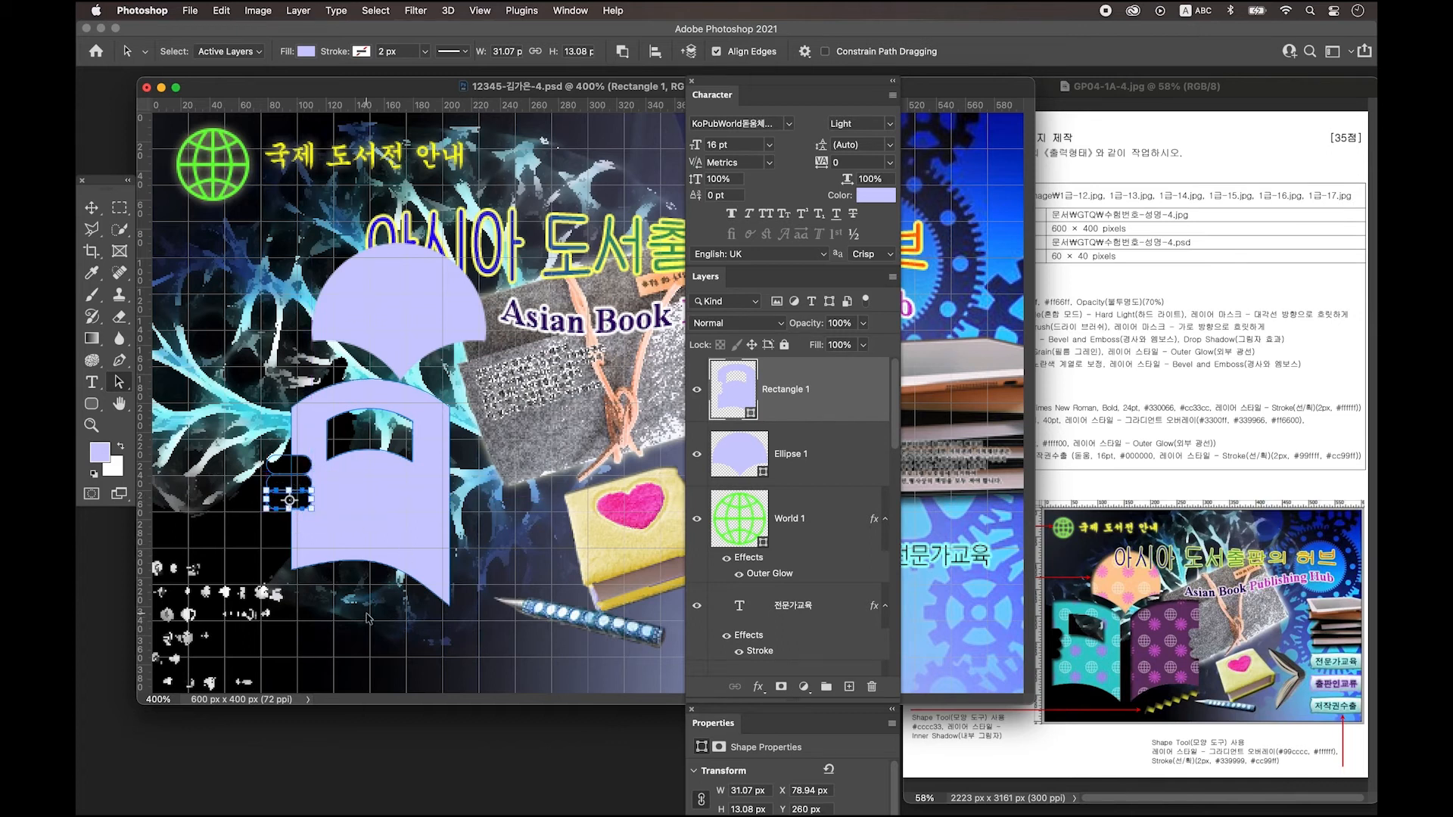
{"action": "left_click", "coordinate": [327, 508]}
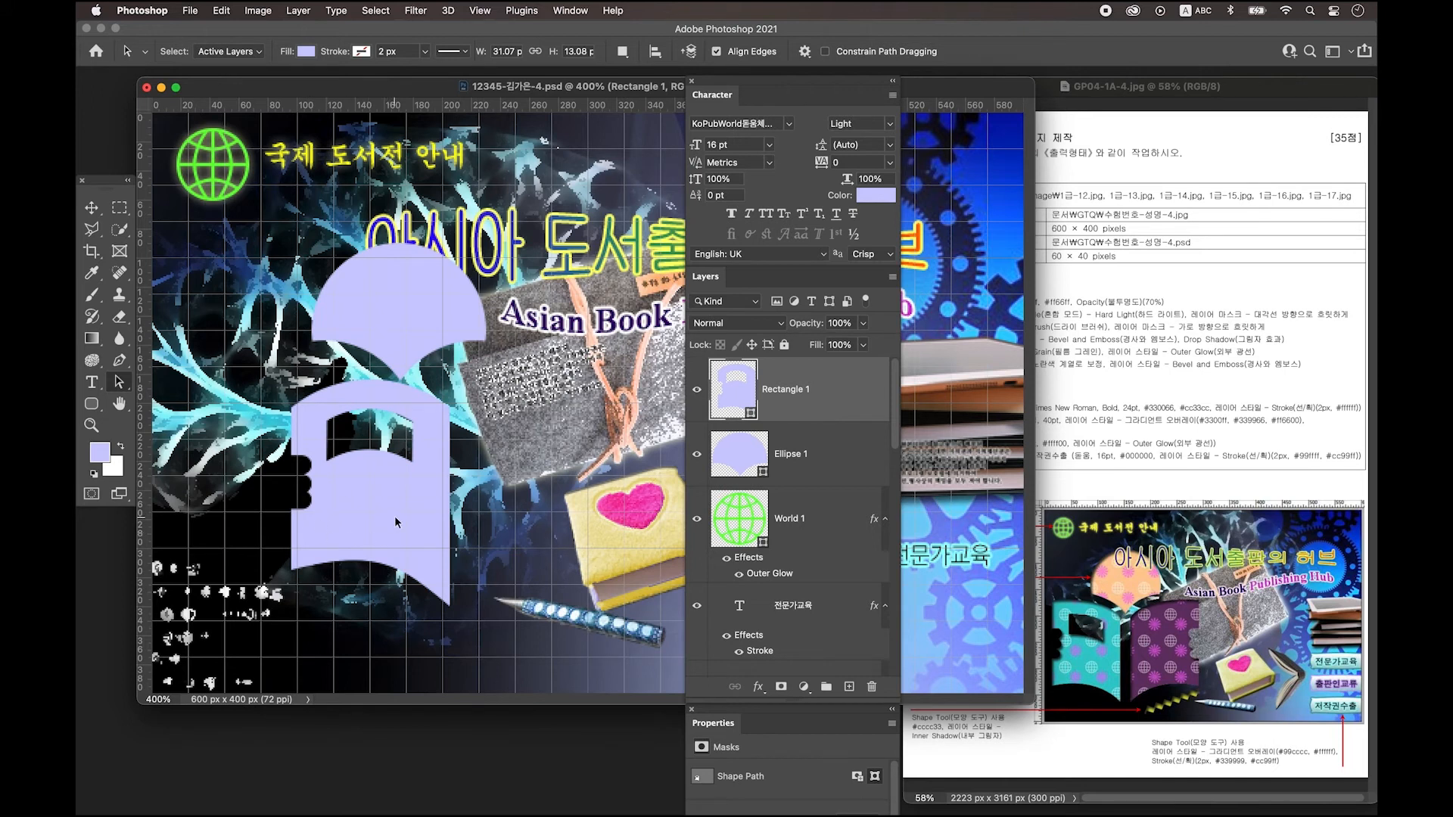
Merge all of Rectangle 1's path parts into one shape with Merge Shape Components.
{"action": "key", "text": "super+minus"}
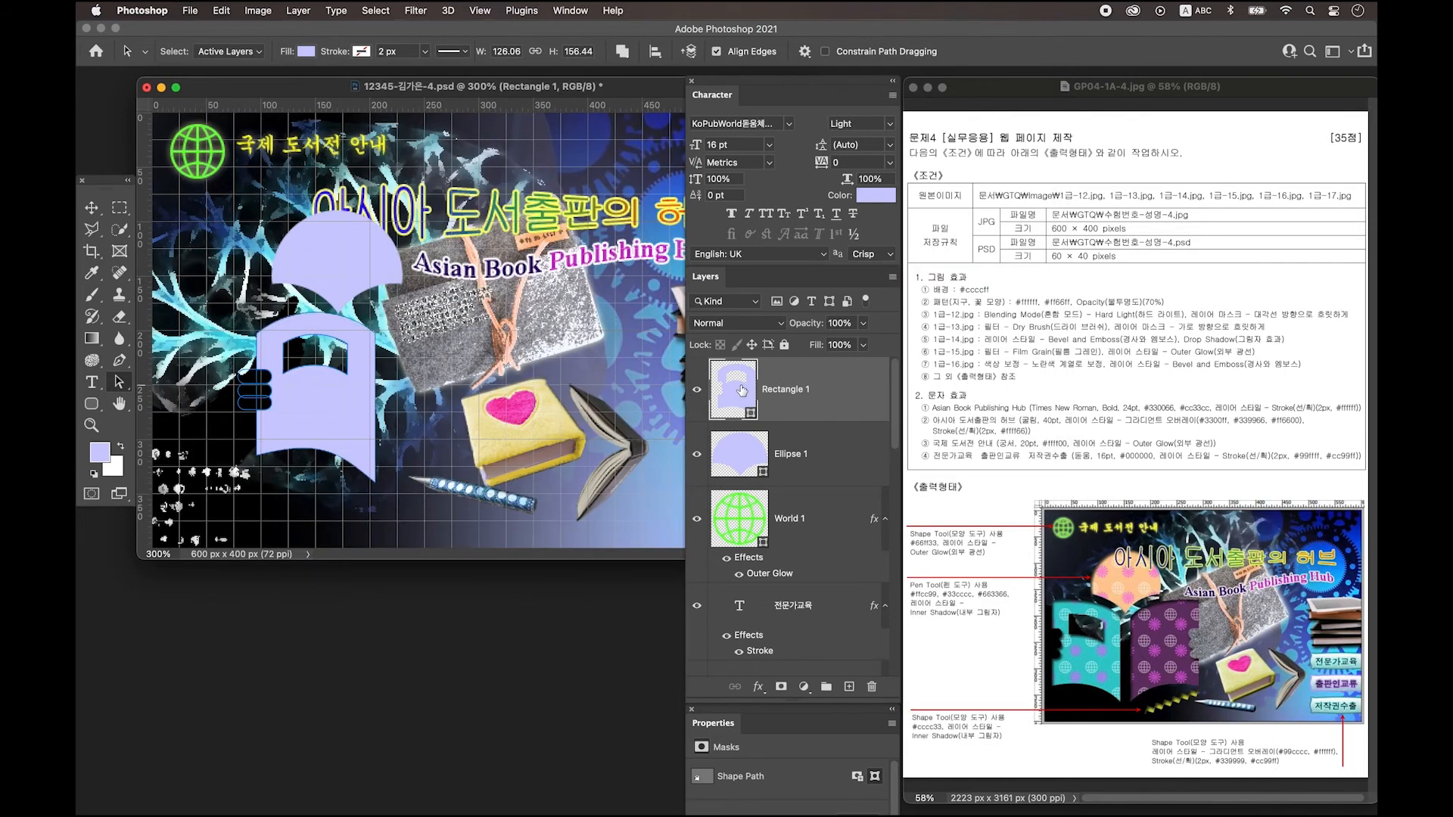
{"action": "left_click", "coordinate": [621, 55]}
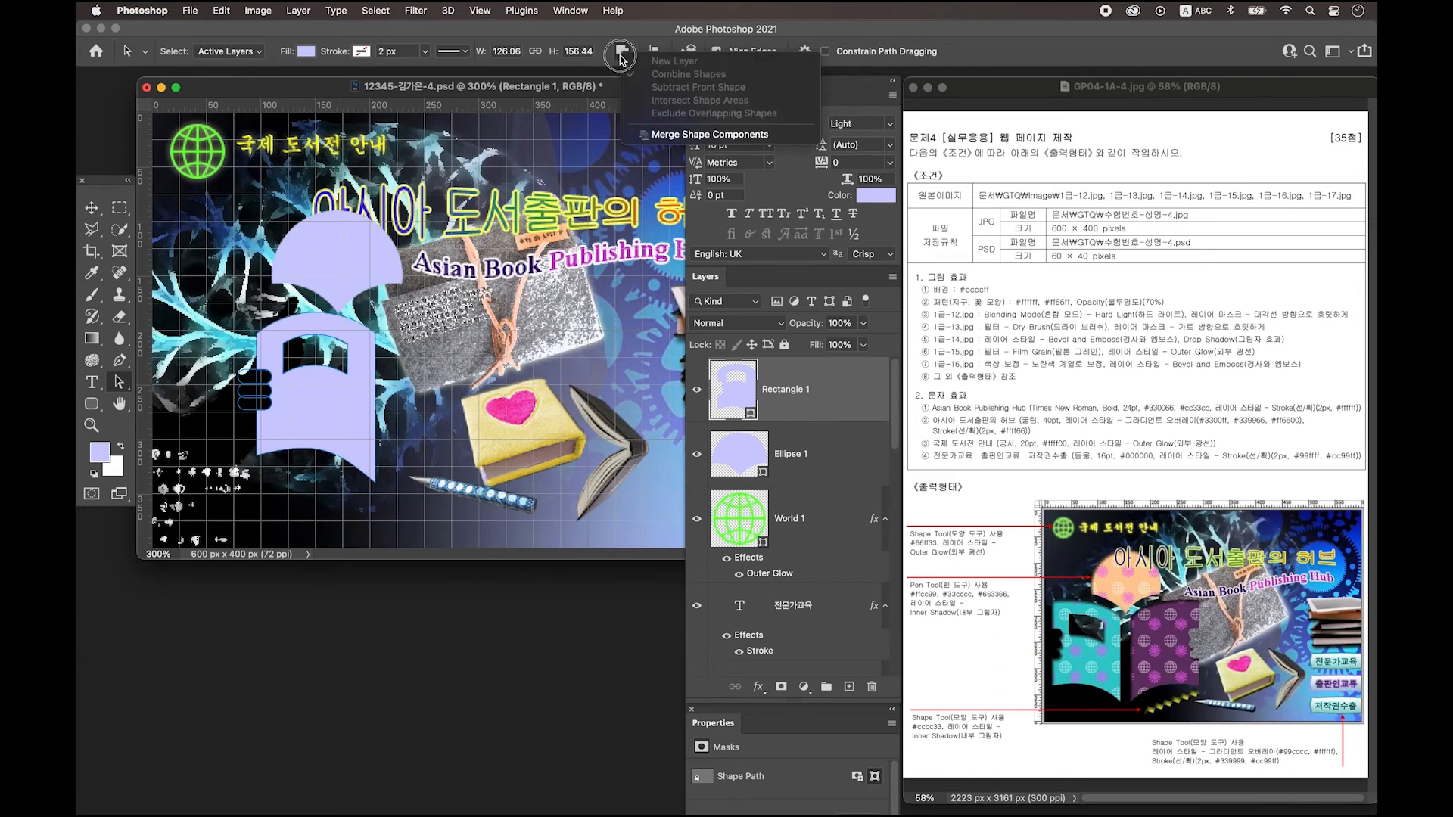
{"action": "left_click", "coordinate": [676, 137]}
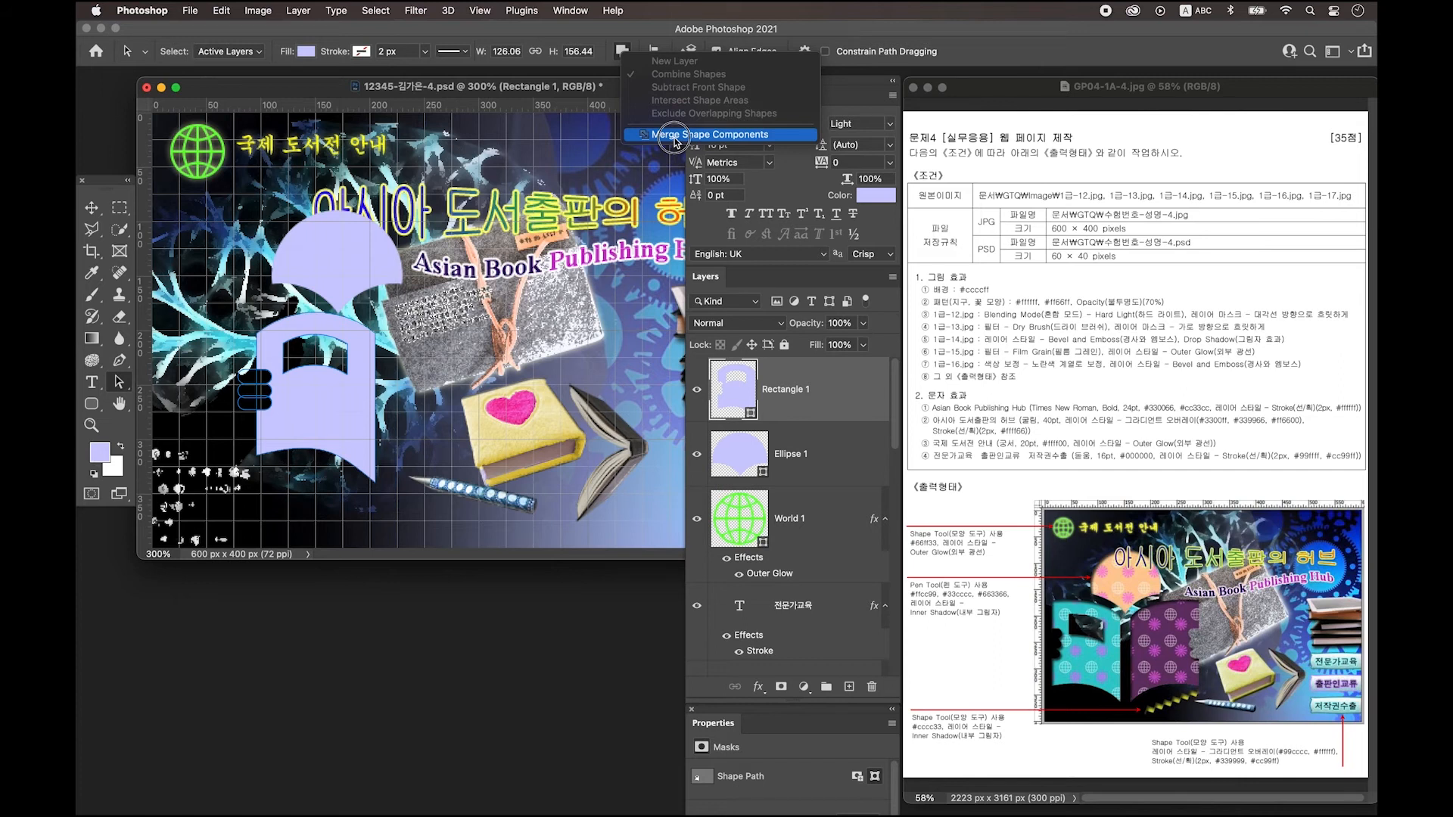
Duplicate the lavender page, flip it horizontally, and move the copy about 119 px right.
{"action": "key", "text": "v"}
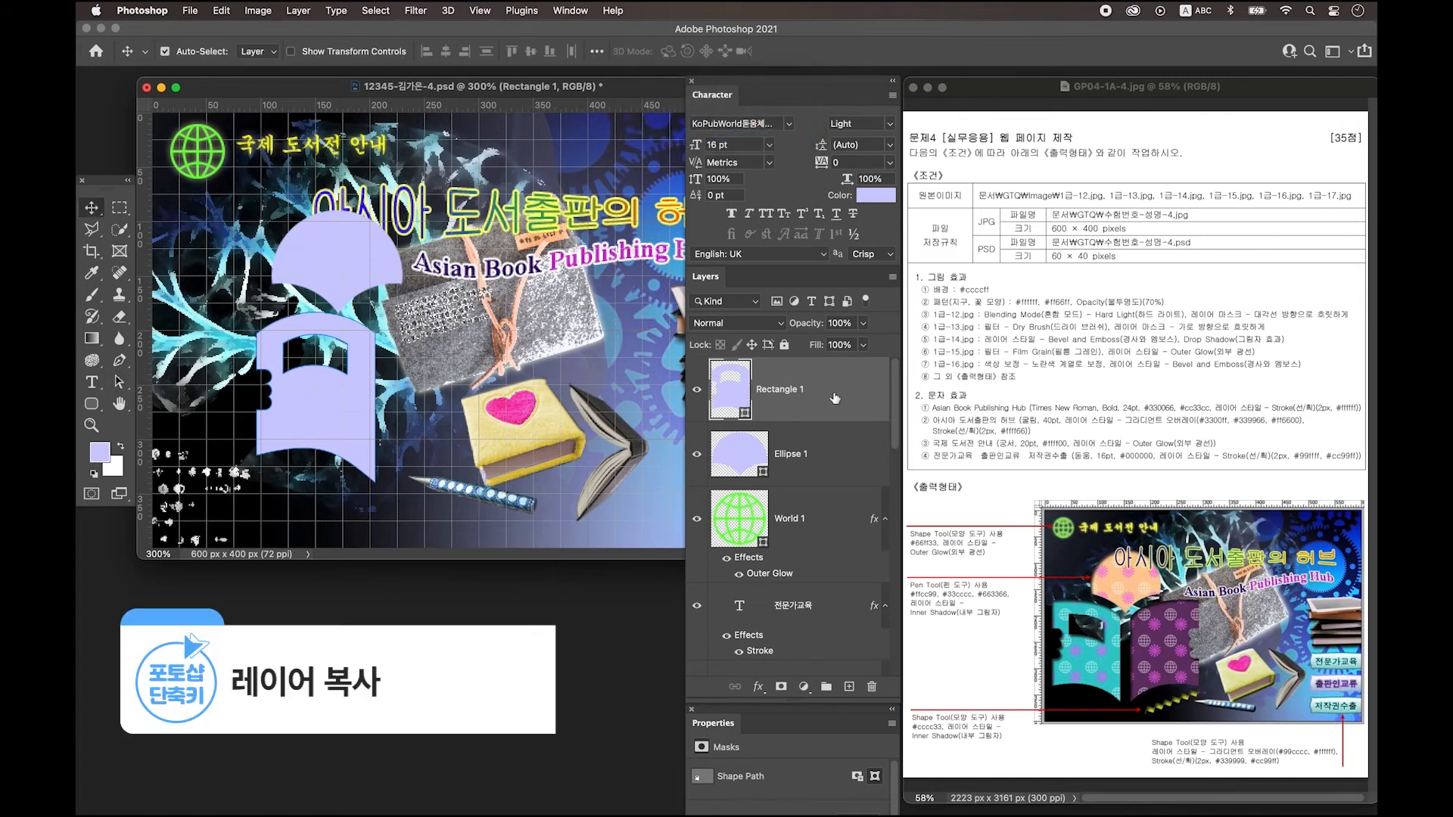
{"action": "key", "text": "ctrl+j"}
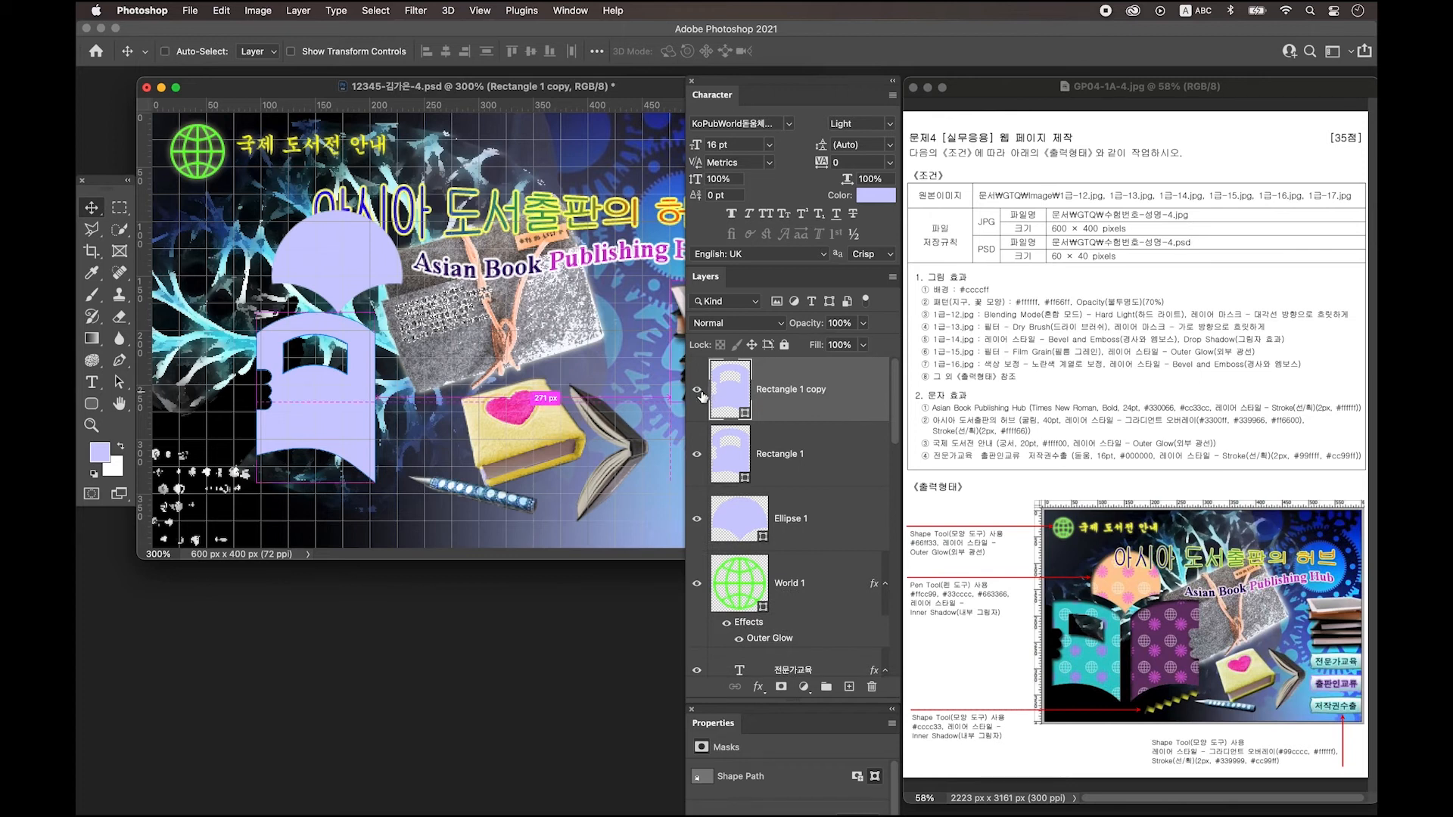
{"action": "key", "text": "ctrl+t"}
{"action": "right_click", "coordinate": [344, 414]}
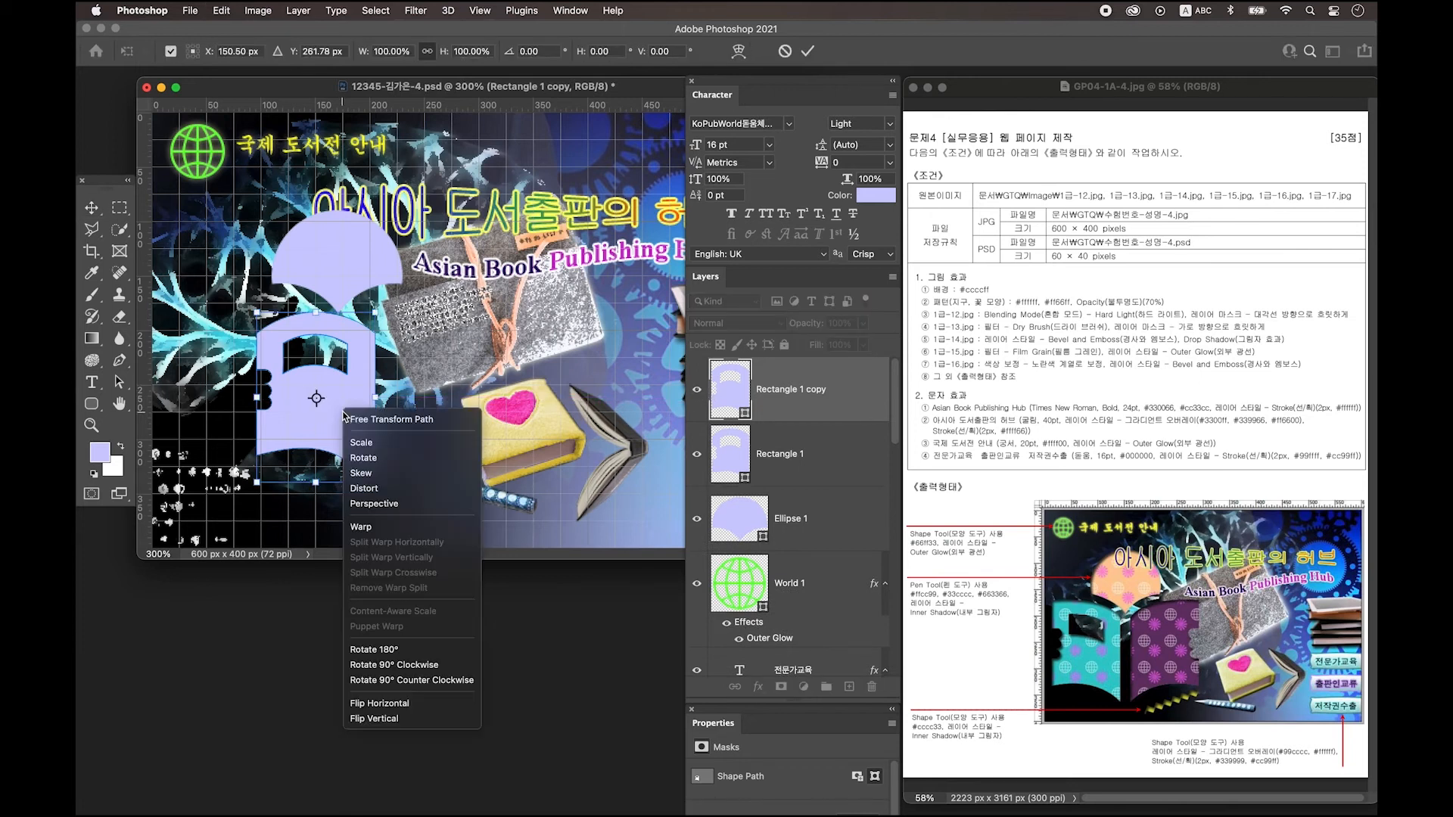
{"action": "left_click", "coordinate": [380, 704]}
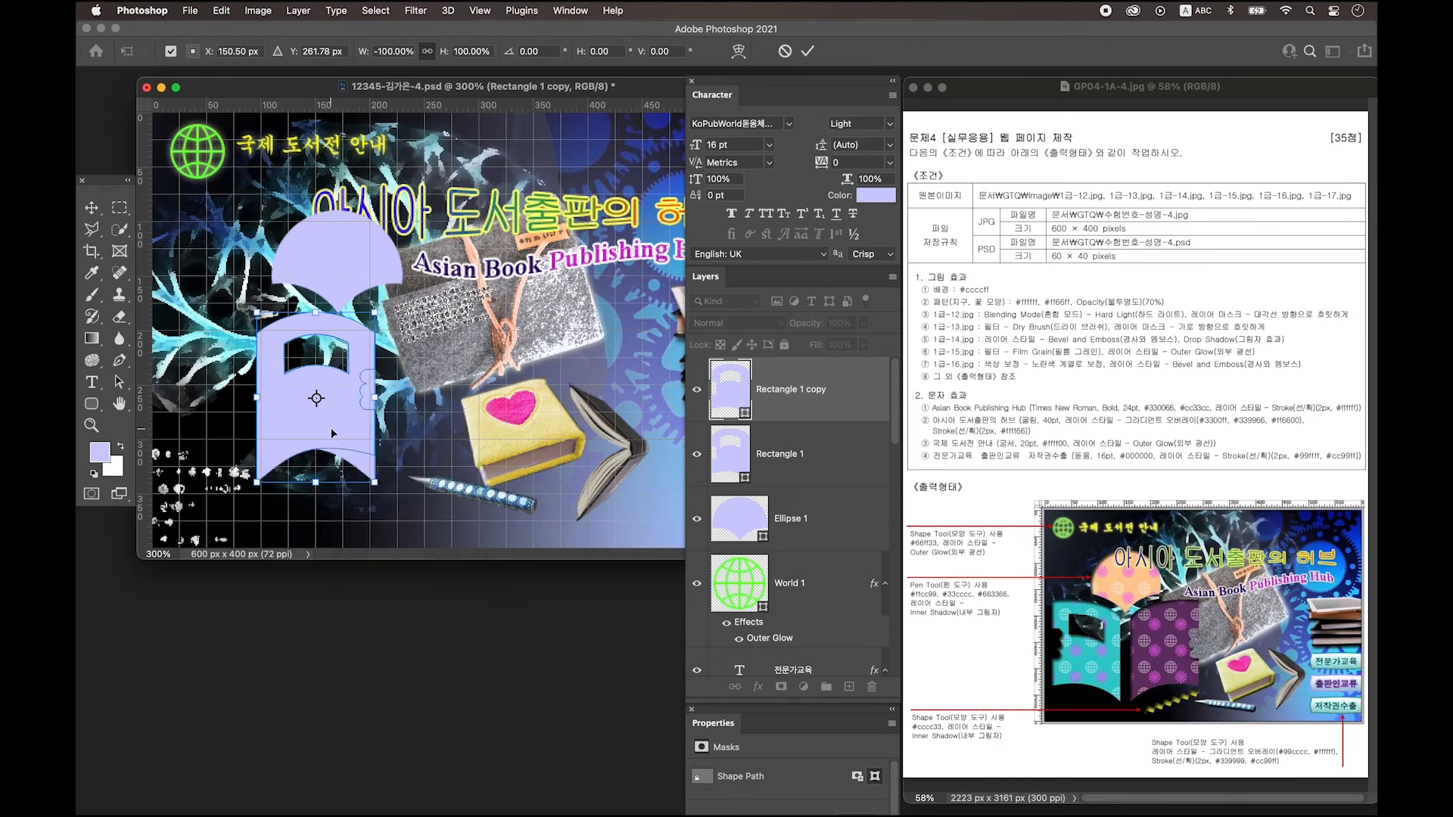
{"action": "left_click_drag", "start_coordinate": [331, 436], "coordinate": [459, 439]}
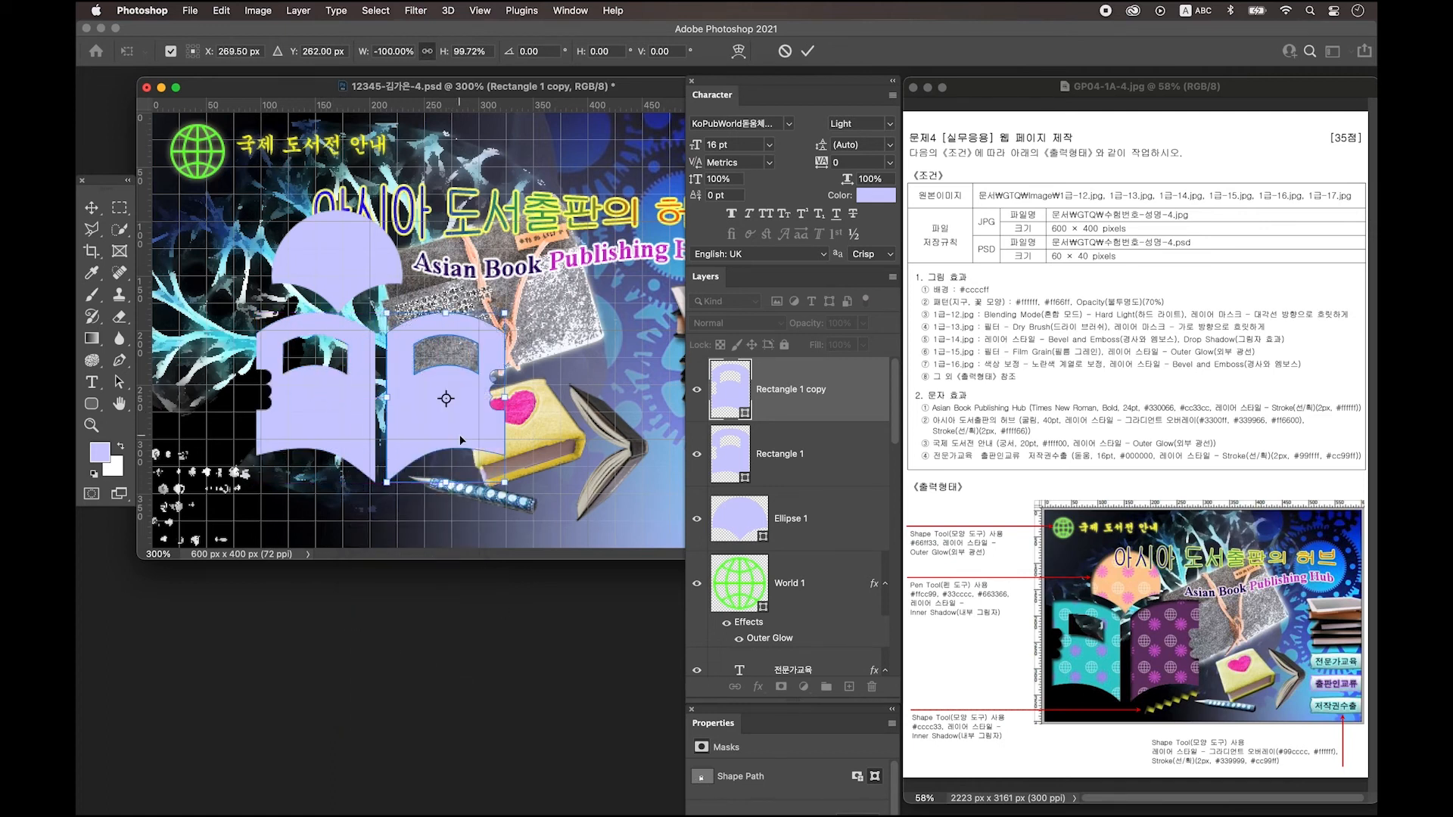
{"action": "left_click", "coordinate": [460, 439]}
{"action": "key", "text": "Return"}
Delete the window cutout anchor from the right book page with Direct Selection.
{"action": "left_click", "coordinate": [119, 382]}
{"action": "left_click", "coordinate": [169, 394]}
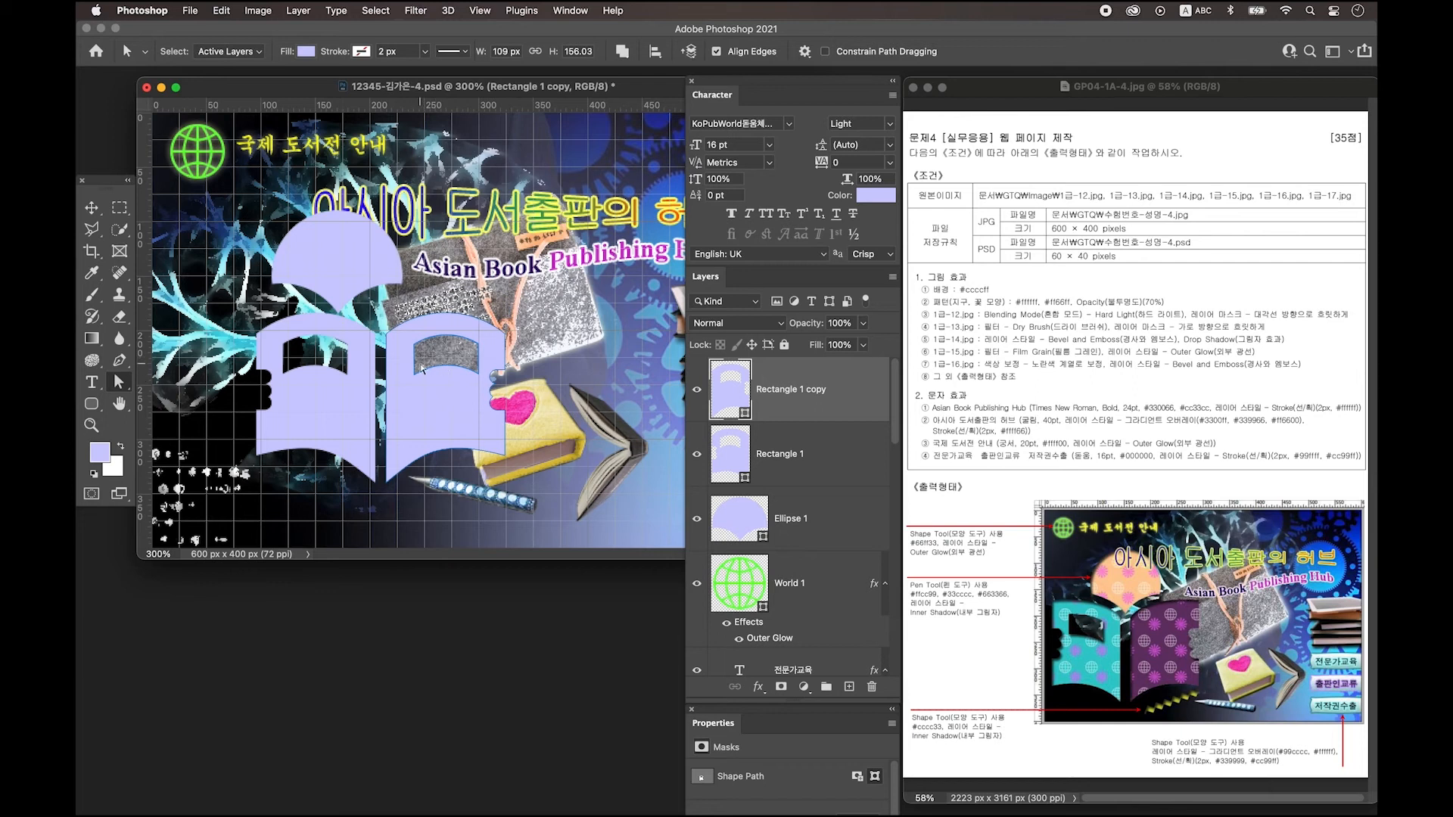
{"action": "left_click", "coordinate": [414, 380]}
{"action": "key", "text": "Delete"}
{"action": "key", "text": "Delete"}
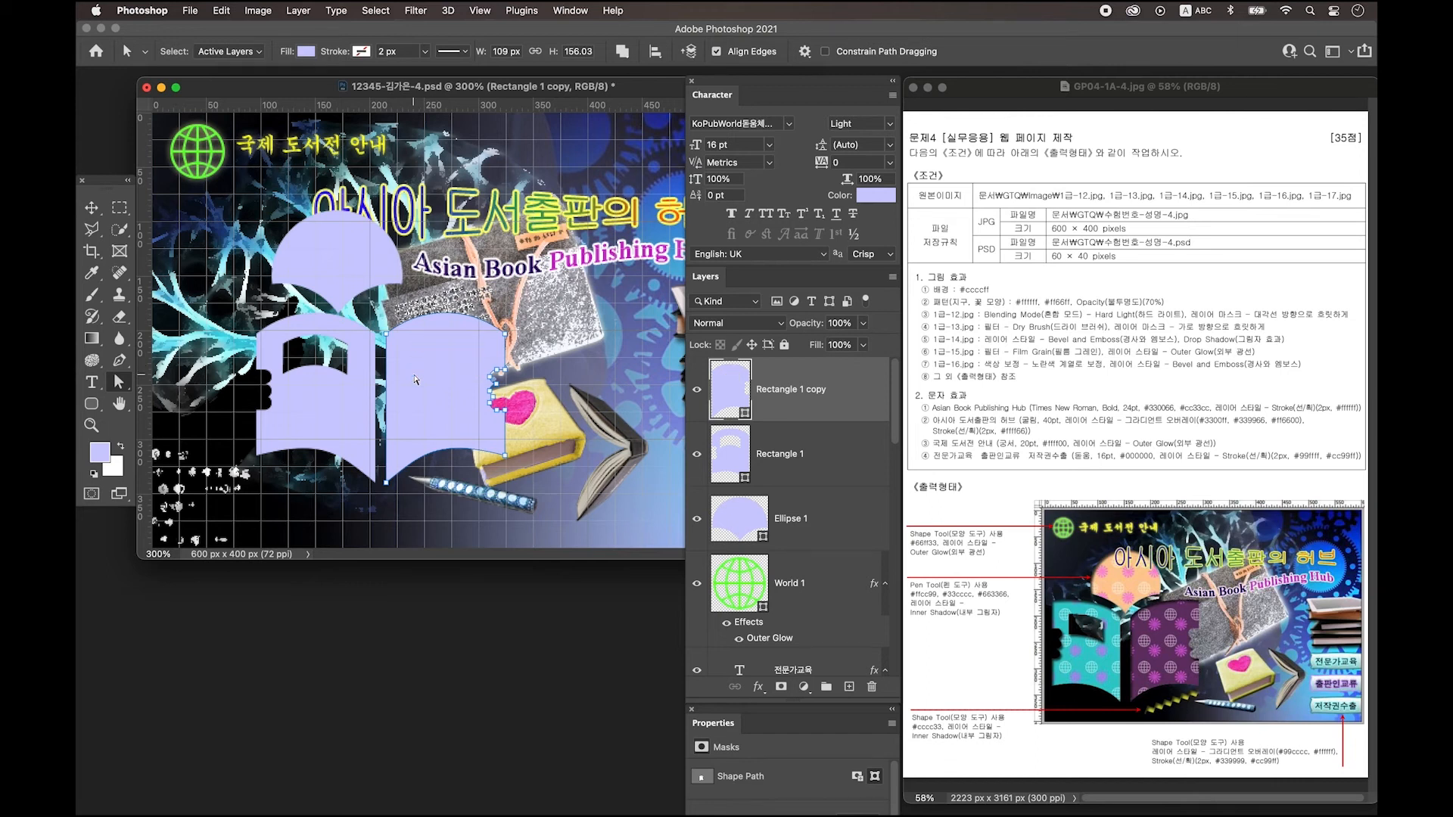
Shift both book pages and the Ellipse 1 half-circle further left.
{"action": "key", "text": "v"}
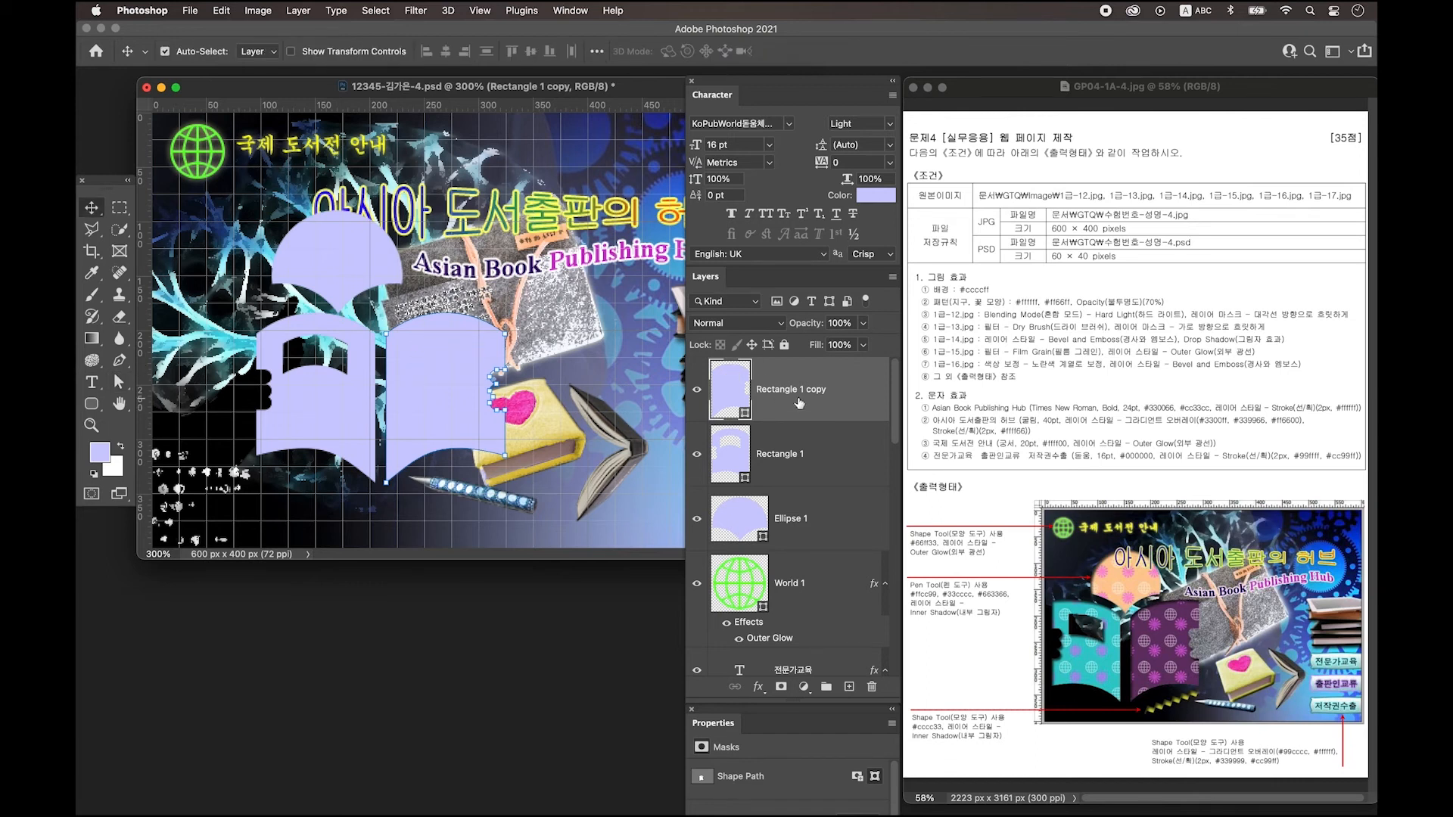
{"action": "left_click", "coordinate": [802, 460], "text": "shift"}
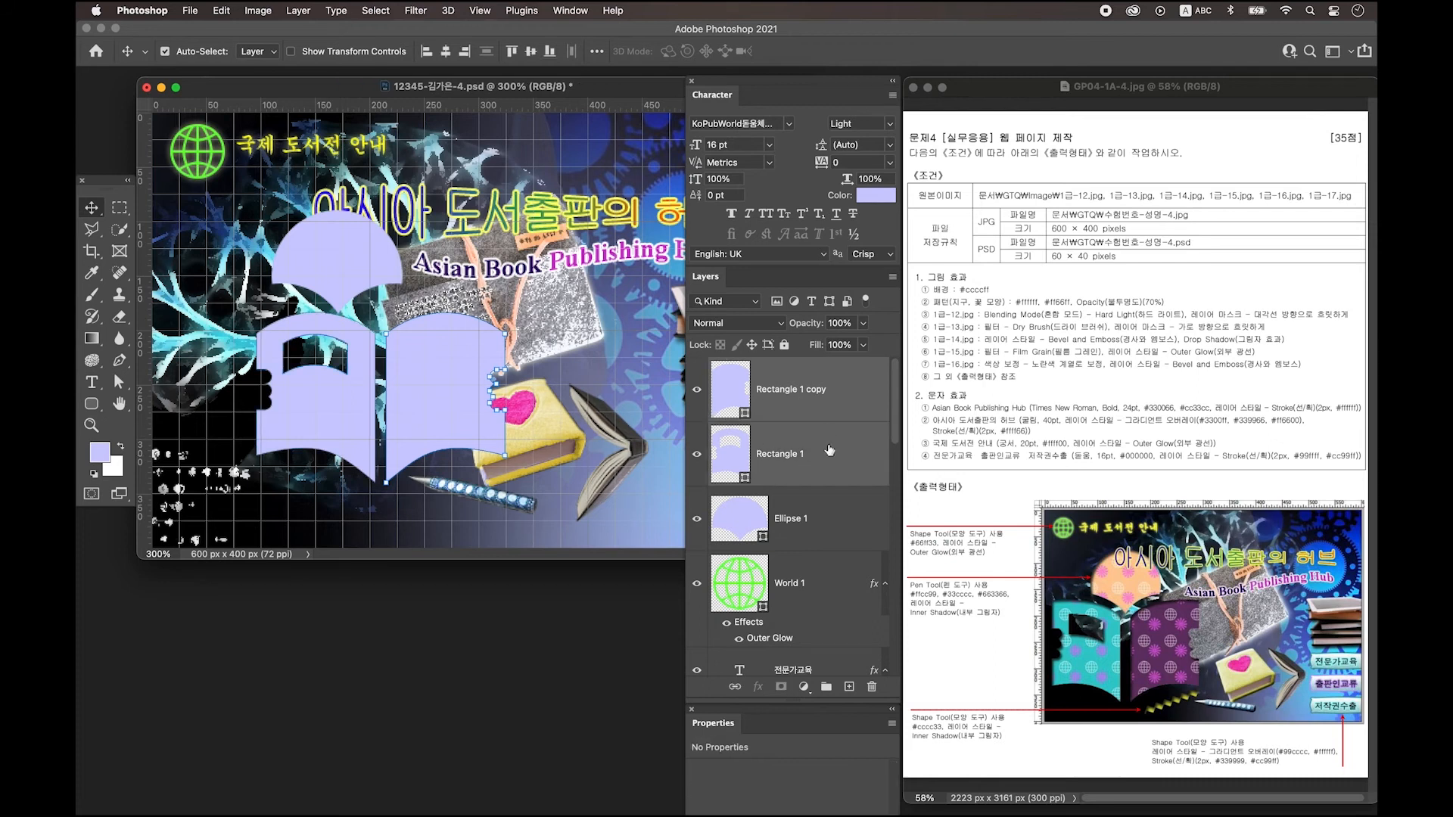
{"action": "left_click_drag", "start_coordinate": [441, 385], "coordinate": [399, 386]}
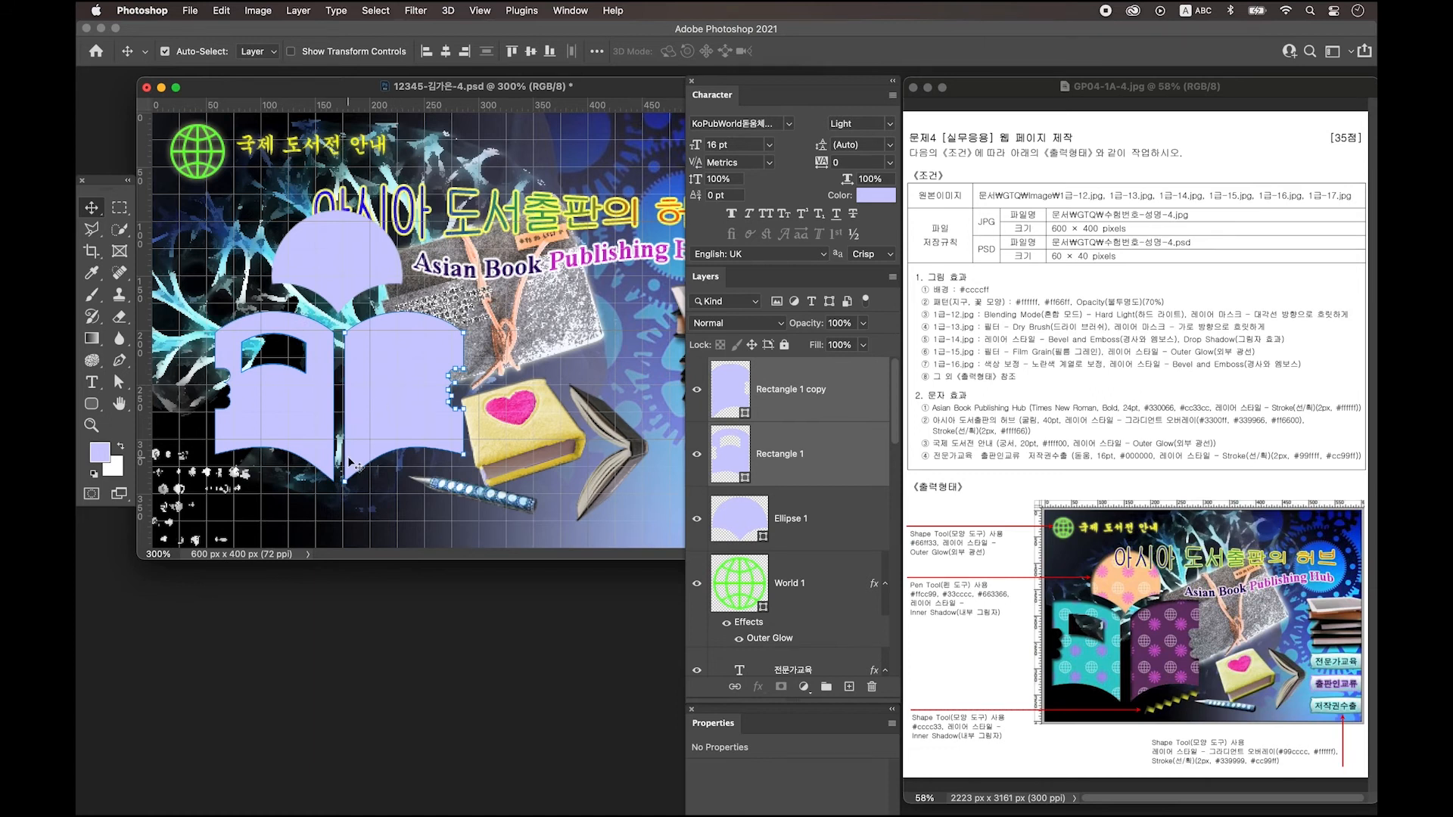
{"action": "key", "text": "Up"}
{"action": "key", "text": "Up"}
{"action": "key", "text": "Up"}
{"action": "key", "text": "Up"}
{"action": "left_click", "coordinate": [352, 271], "text": "shift"}
{"action": "left_click_drag", "start_coordinate": [352, 270], "coordinate": [295, 266]}
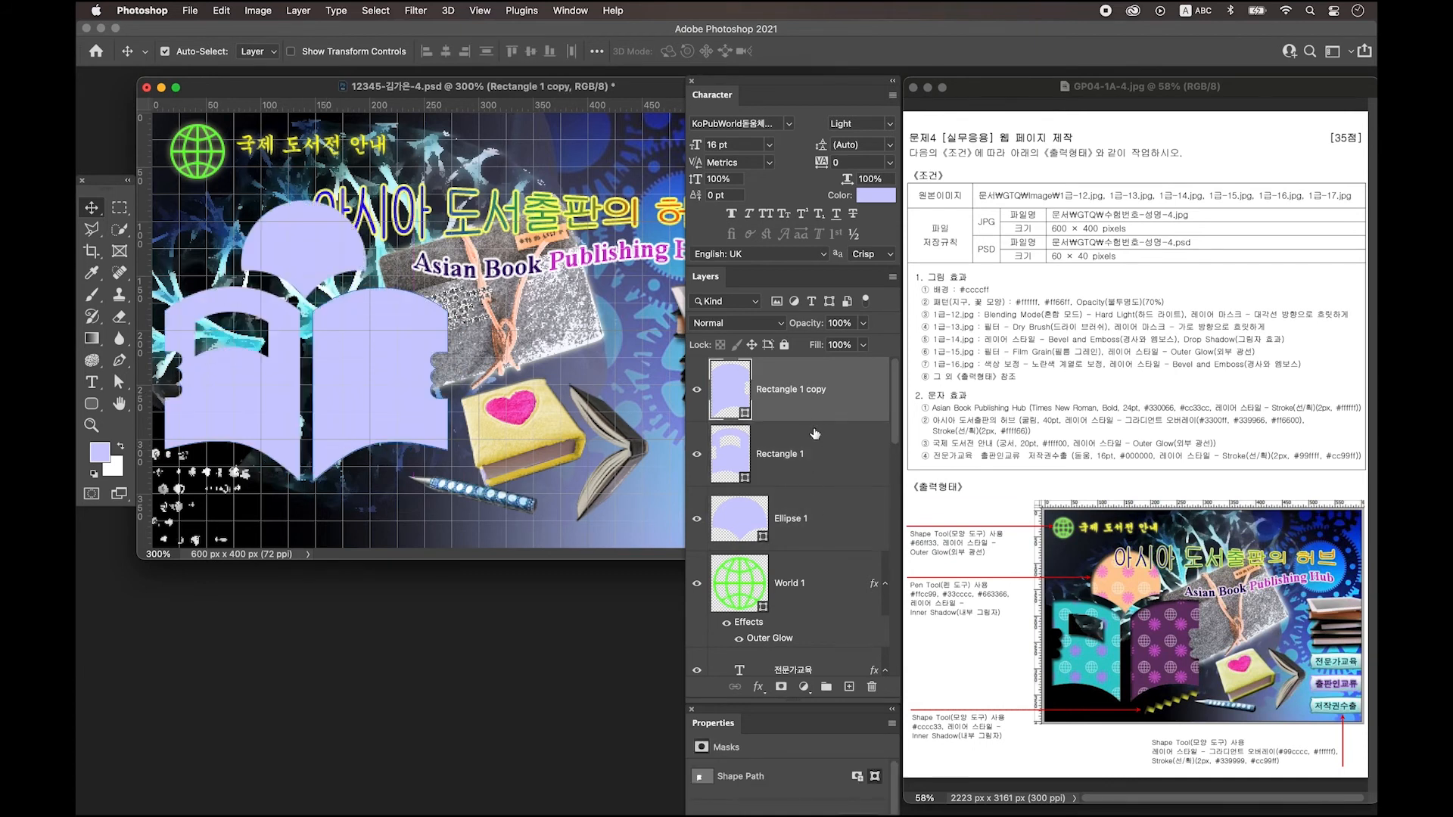
{"action": "left_click", "coordinate": [809, 469]}
{"action": "left_click", "coordinate": [811, 510]}
{"action": "left_click", "coordinate": [743, 398]}
Fill the half-circle ffcc99 peach and the left page 33cccc teal.
{"action": "double_click", "coordinate": [739, 519]}
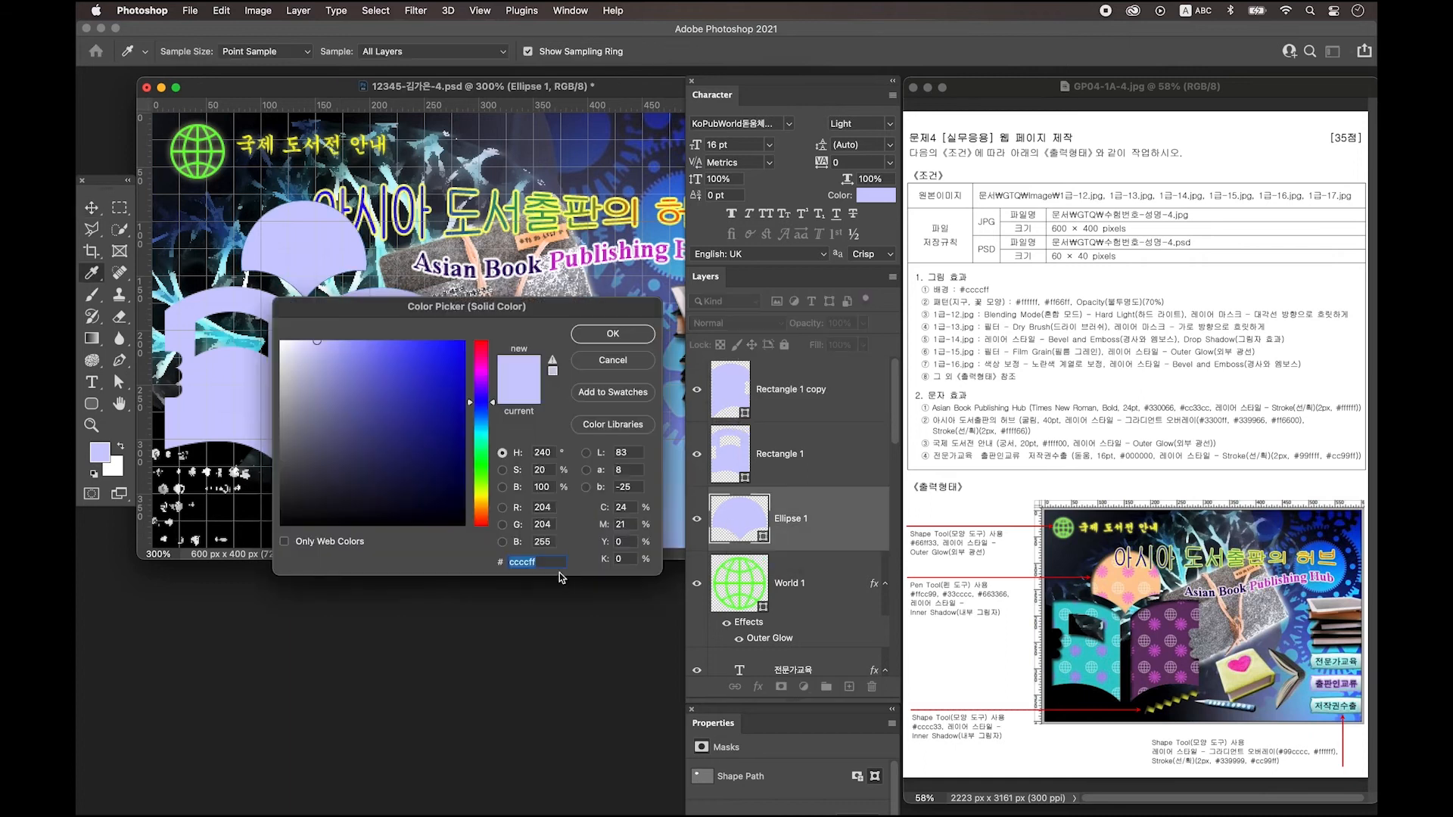
{"action": "type", "text": "ffcc99"}
{"action": "key", "text": "Return"}
{"action": "double_click", "coordinate": [741, 462]}
{"action": "type", "text": "33cccc"}
{"action": "key", "text": "Return"}
Fill the right page 663366 purple and open Ellipse 1's Layer Style.
{"action": "double_click", "coordinate": [729, 389]}
{"action": "type", "text": "ffff66"}
{"action": "key", "text": "Return"}
{"action": "double_click", "coordinate": [730, 389]}
{"action": "type", "text": "663366"}
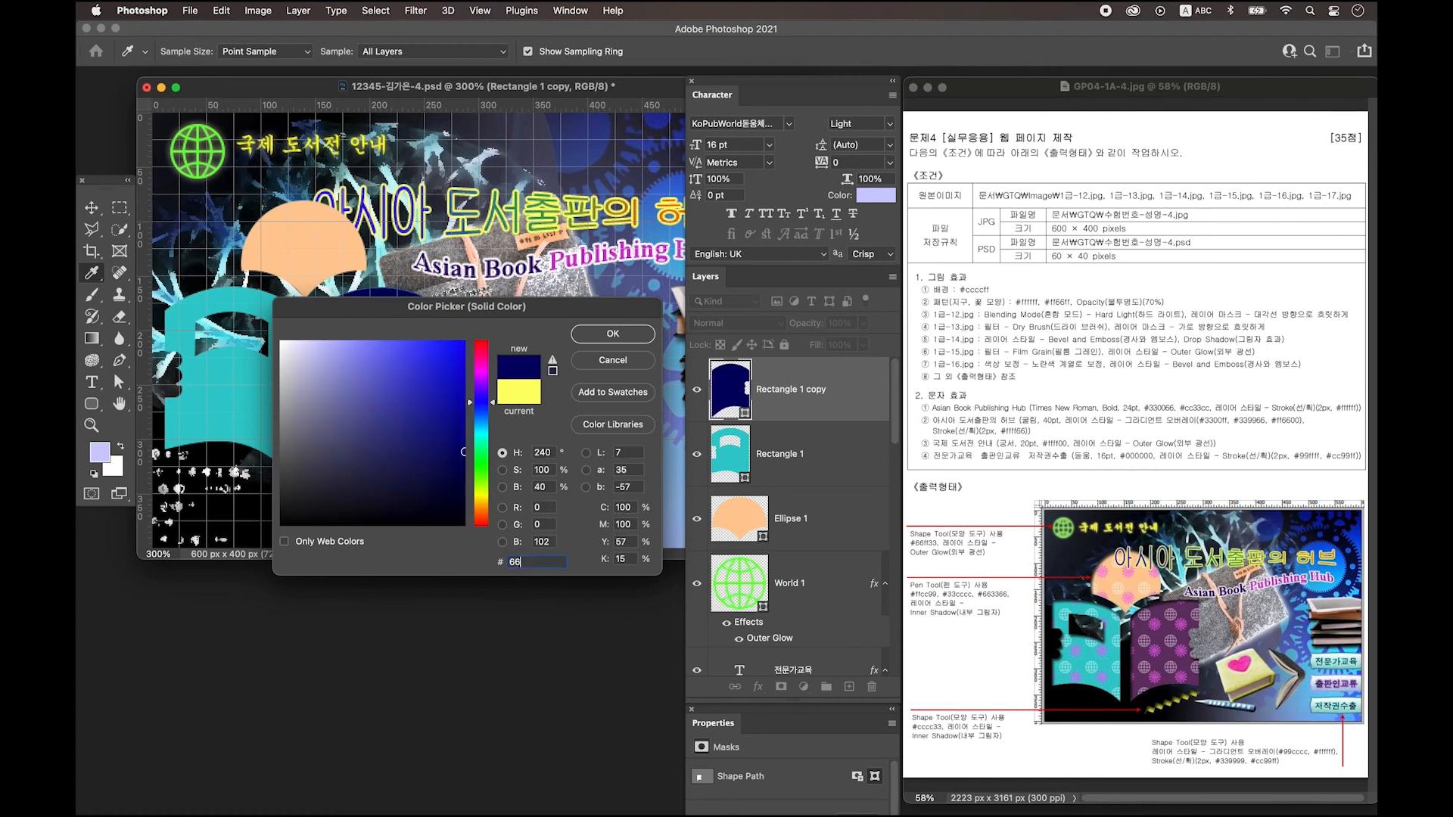
{"action": "key", "text": "Return"}
{"action": "left_click", "coordinate": [803, 523]}
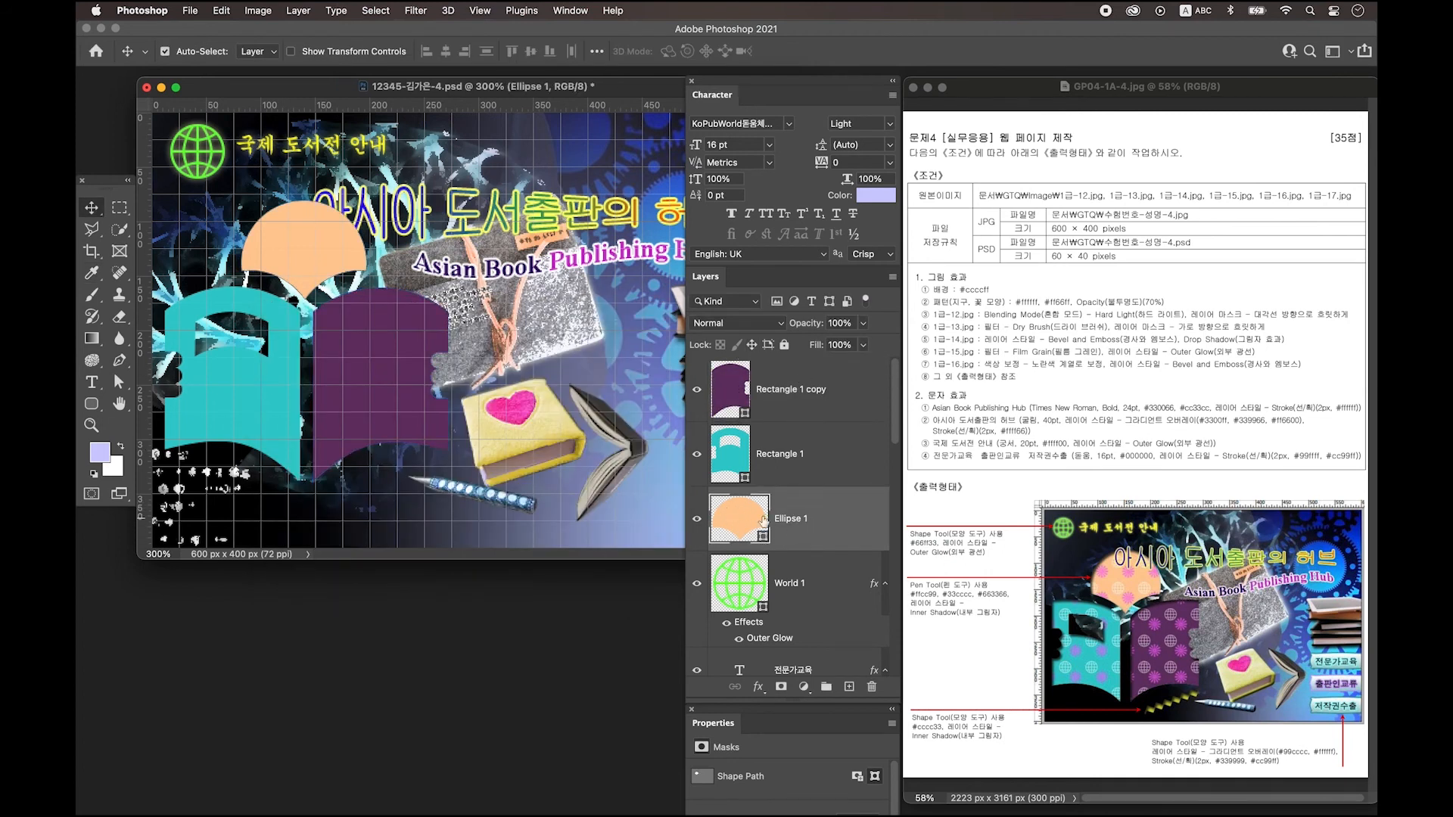
{"action": "double_click", "coordinate": [845, 519]}
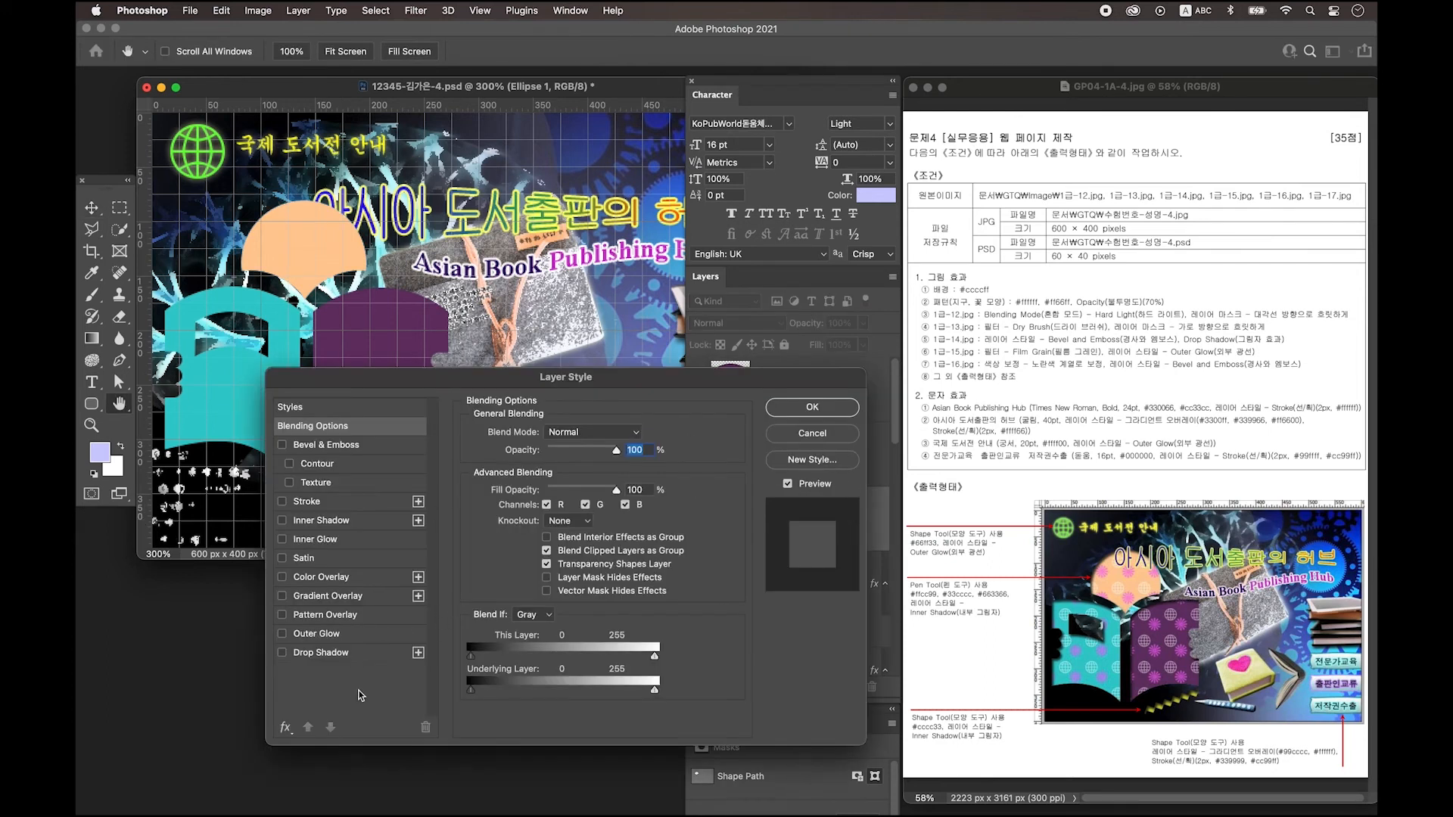
Give the half-circle a pink flower Pattern Overlay at 47% scale and copy its effects onto Rectangle 1.
{"action": "left_click", "coordinate": [350, 616]}
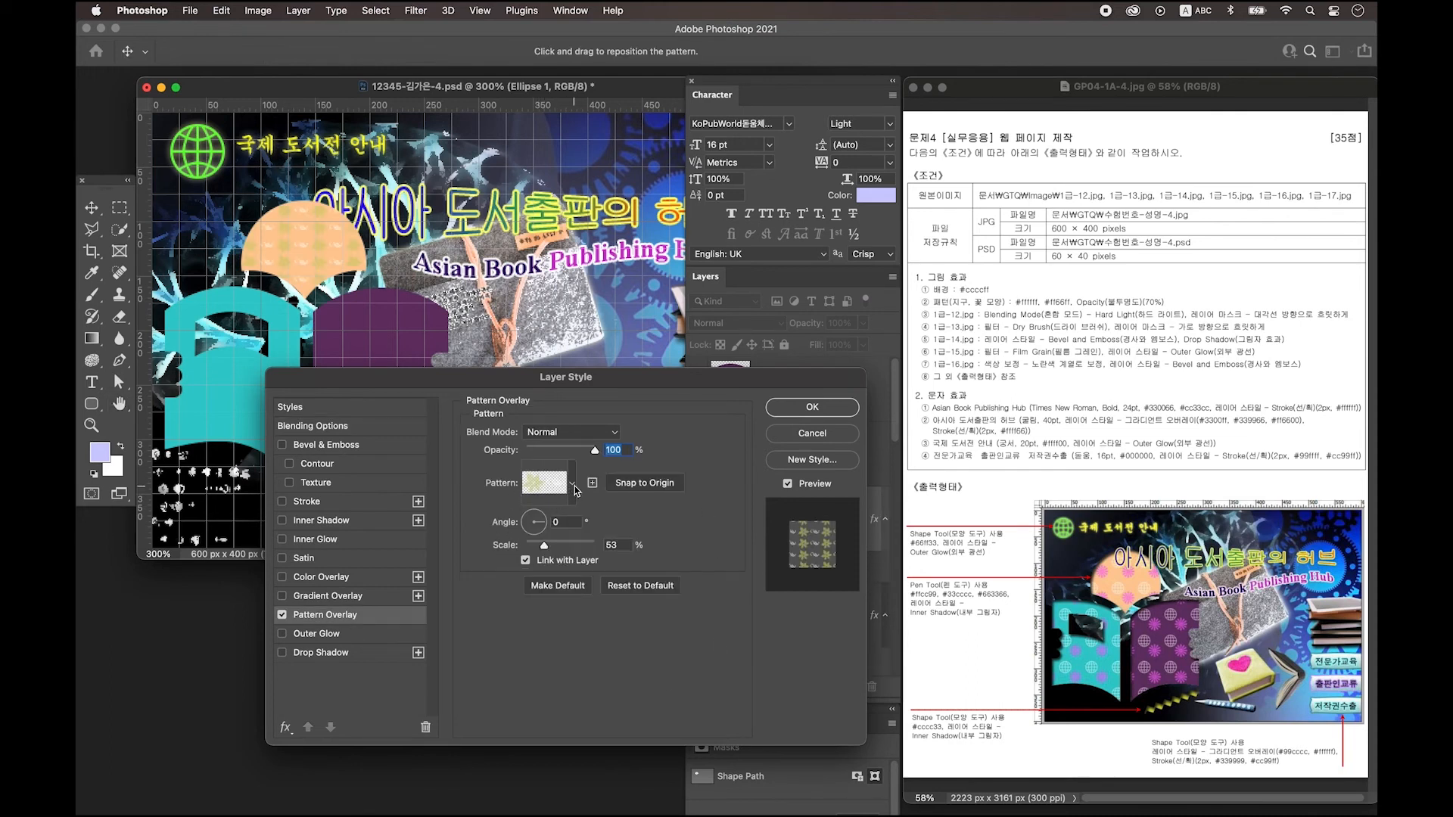
{"action": "left_click", "coordinate": [573, 485]}
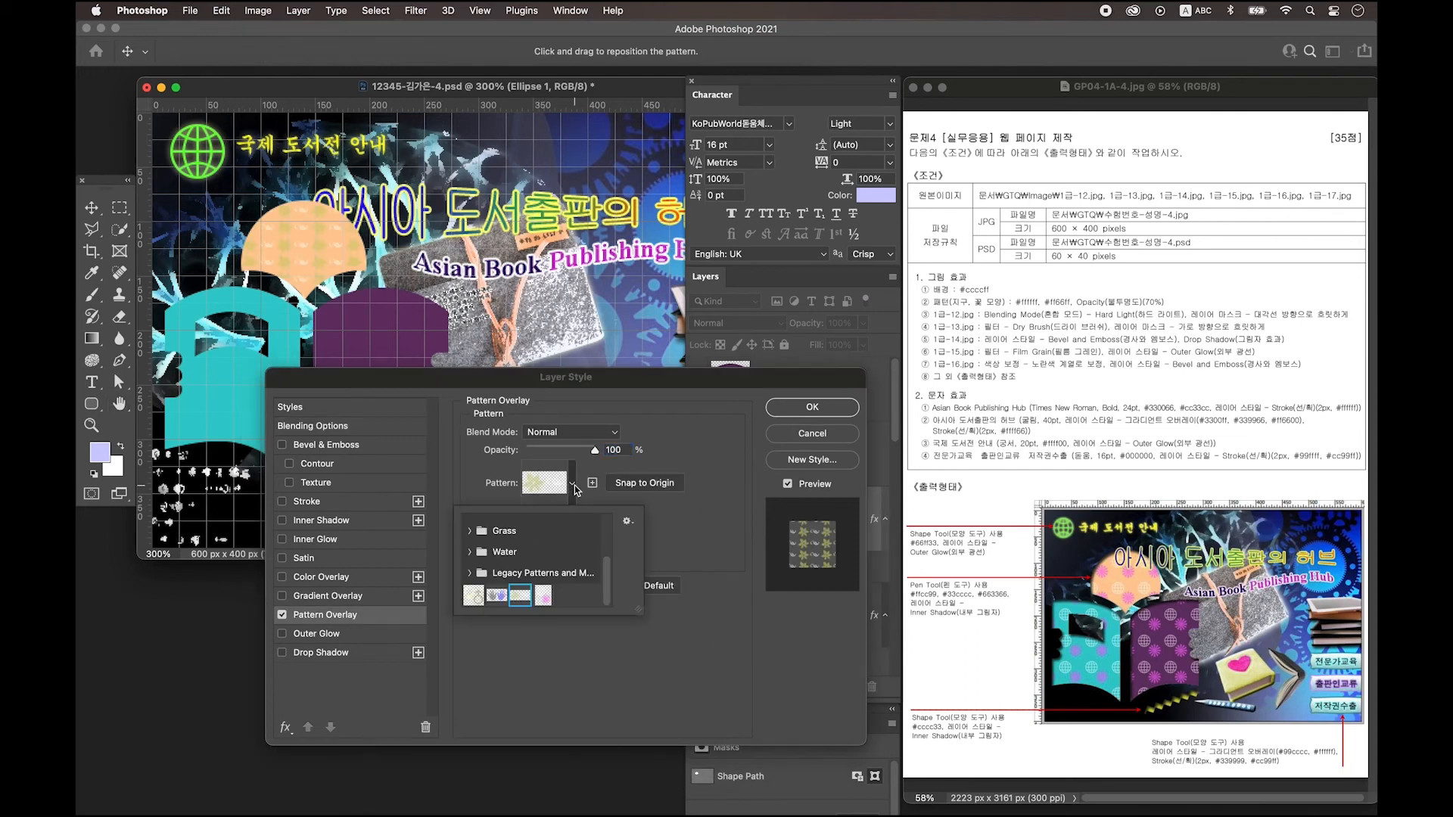
{"action": "left_click", "coordinate": [543, 595]}
{"action": "left_click", "coordinate": [720, 471]}
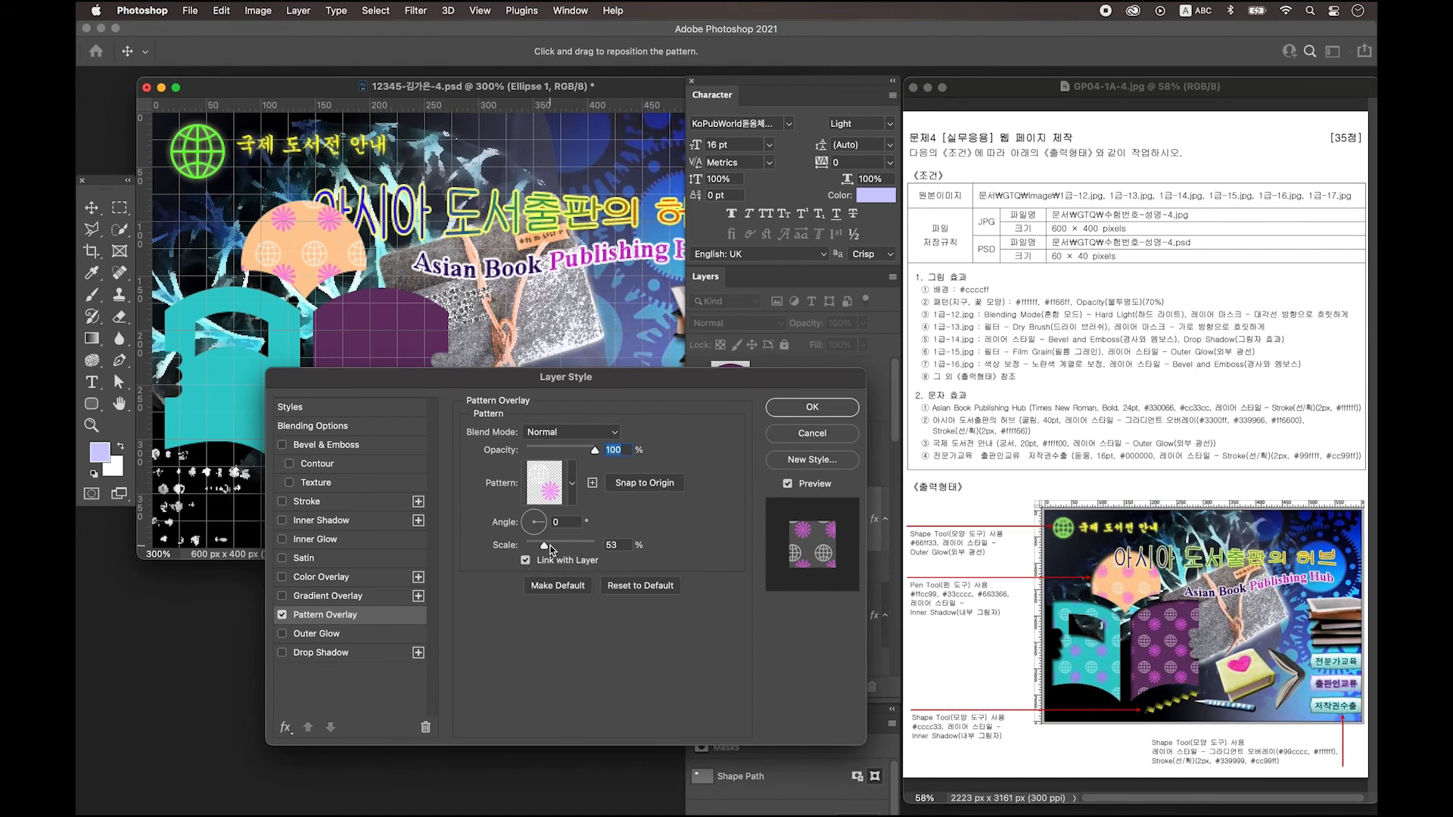
{"action": "left_click_drag", "start_coordinate": [548, 547], "coordinate": [545, 546]}
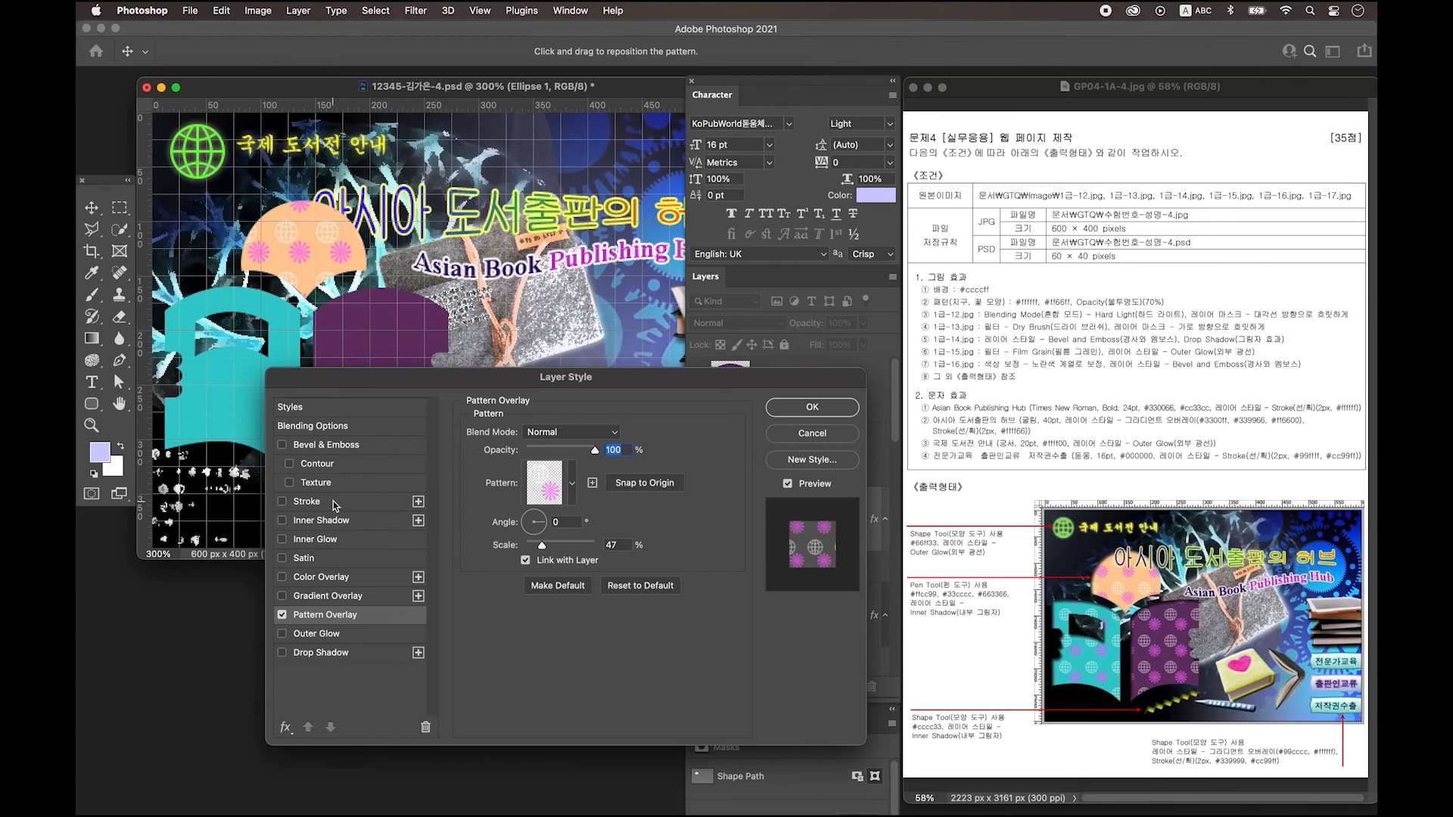
{"action": "key", "text": "Return"}
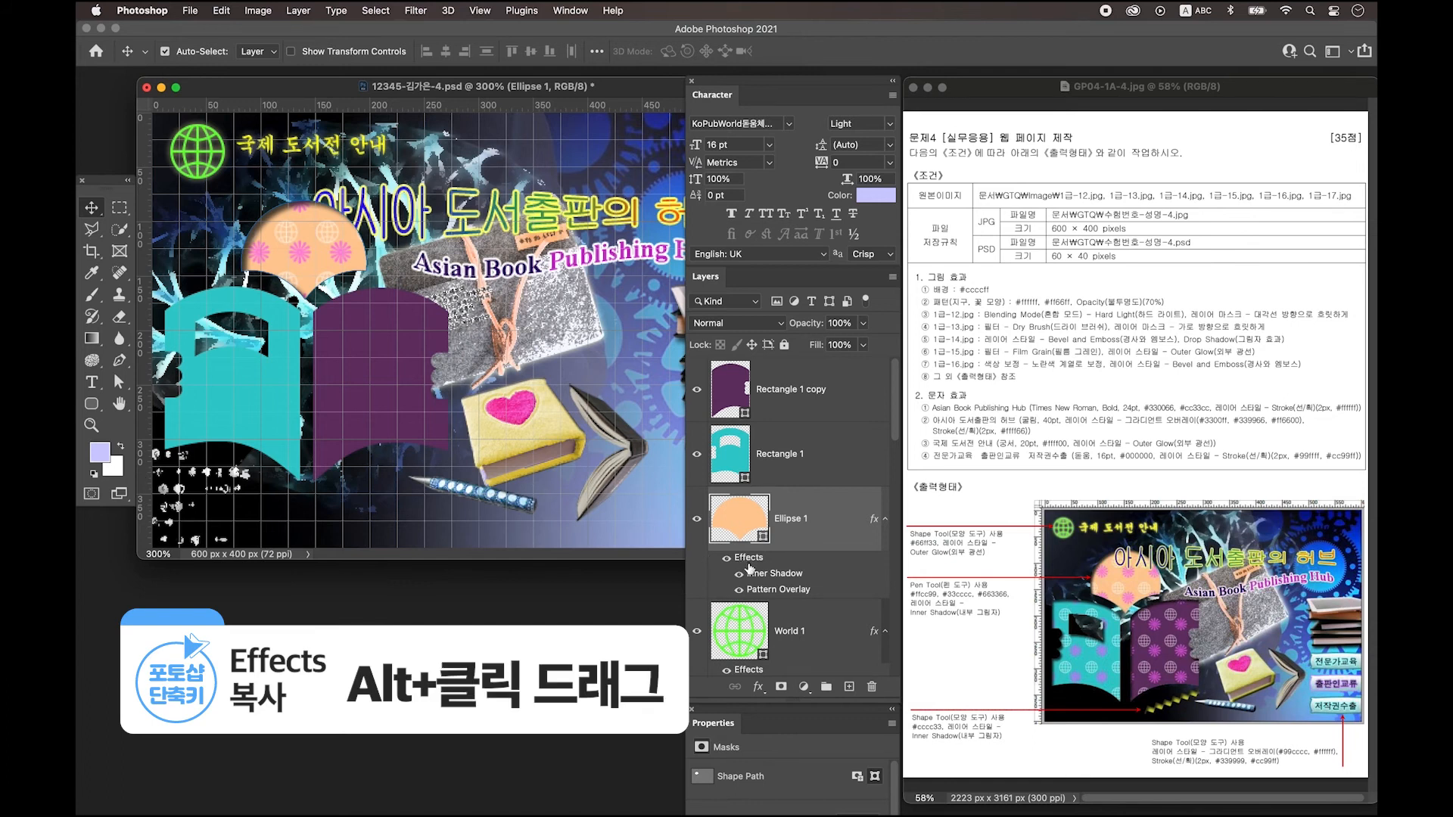
{"action": "left_click_drag", "start_coordinate": [752, 562], "coordinate": [733, 391]}
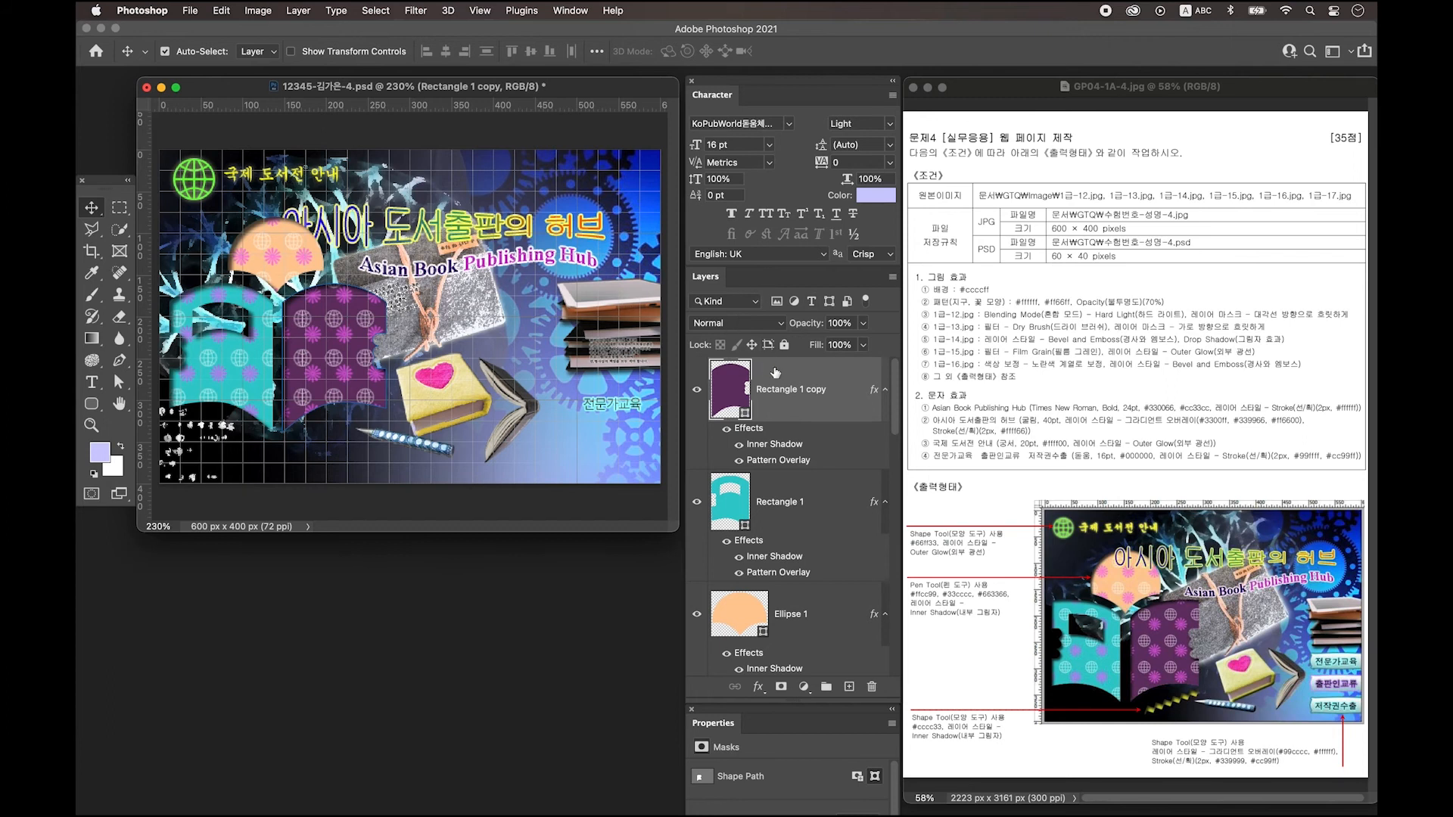
Add a new layer and pick the zigzag shape in the Custom Shape tool.
{"action": "left_click", "coordinate": [849, 687]}
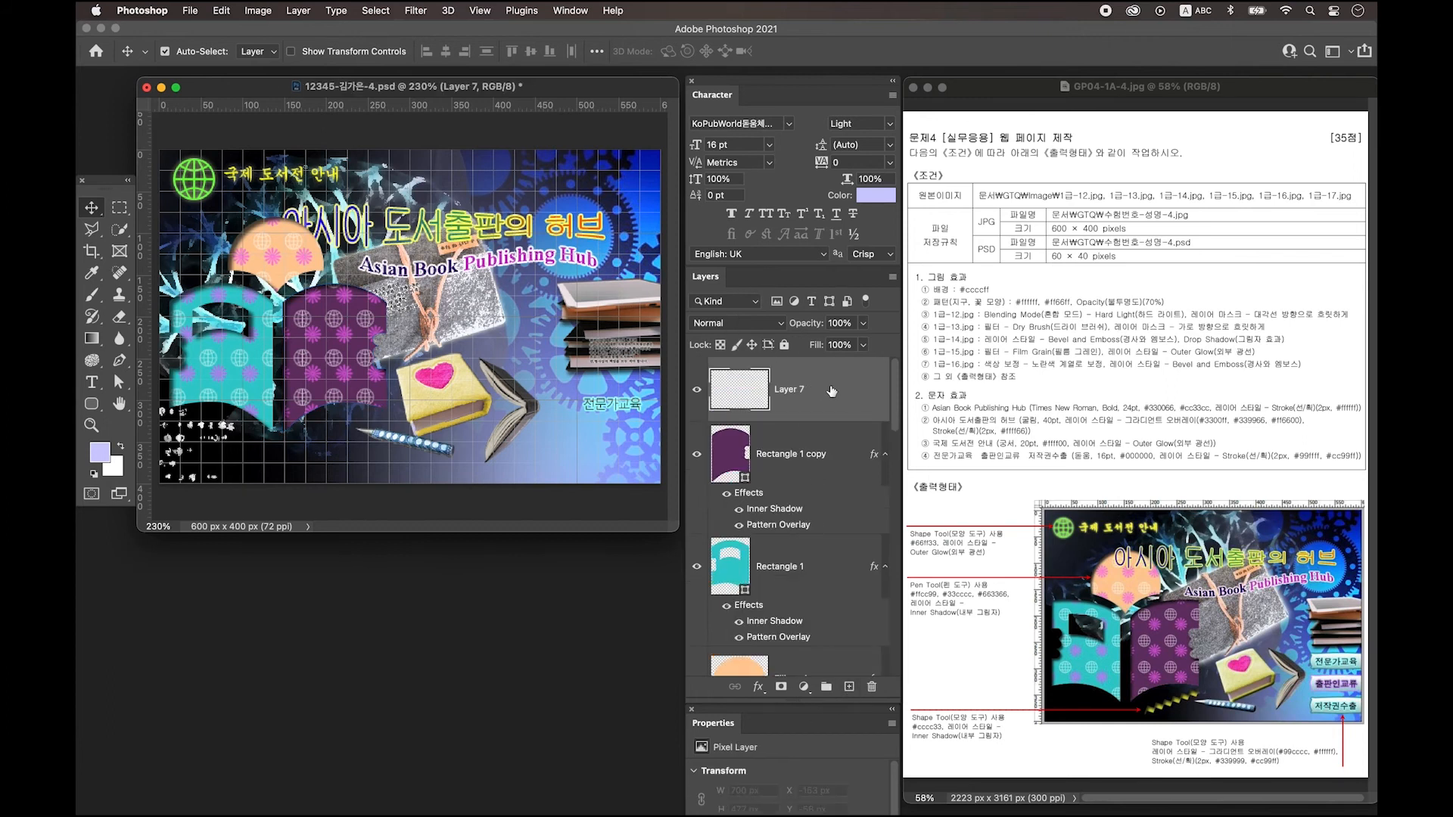
{"action": "left_click", "coordinate": [91, 404]}
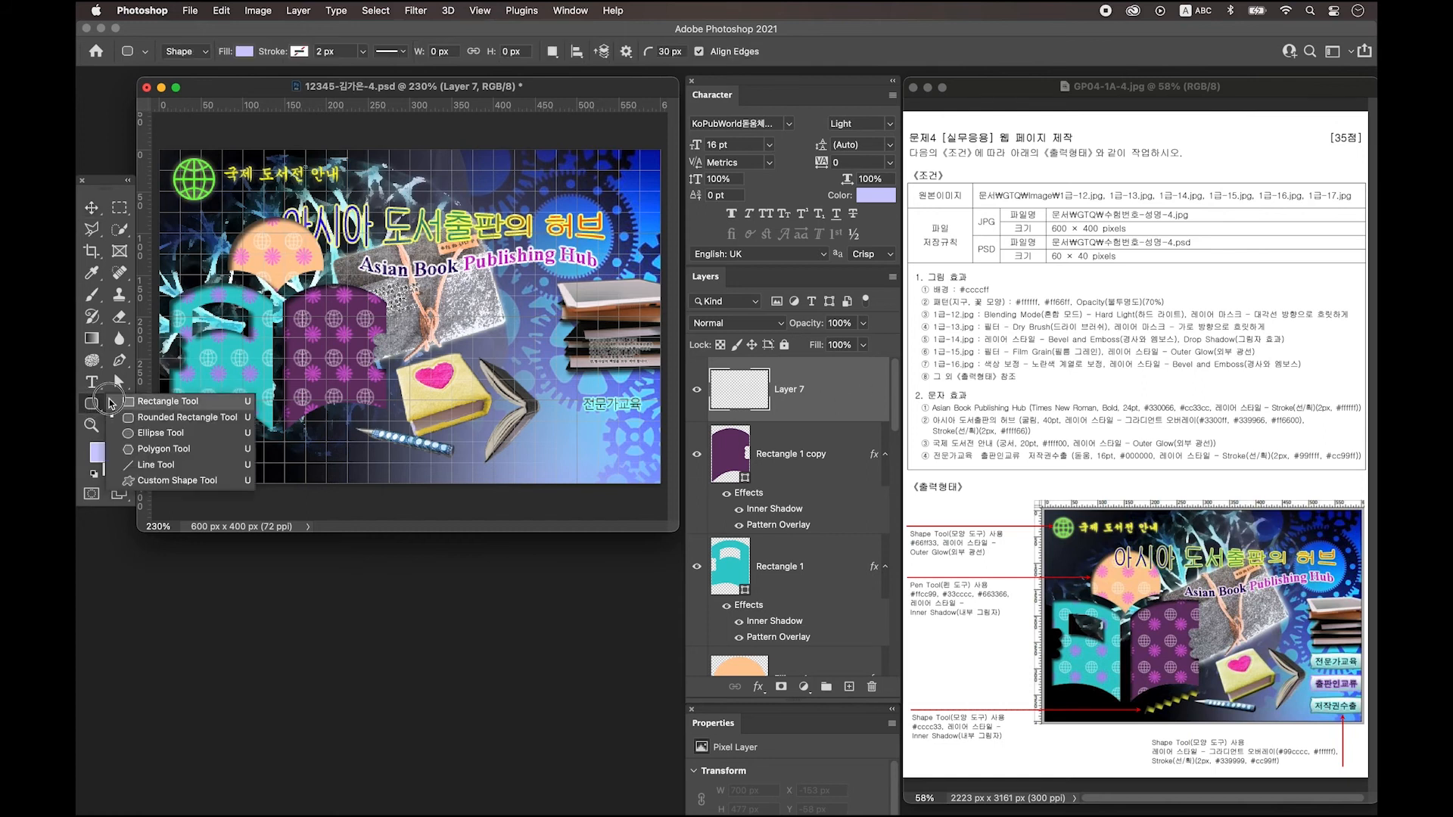
{"action": "left_click", "coordinate": [162, 484]}
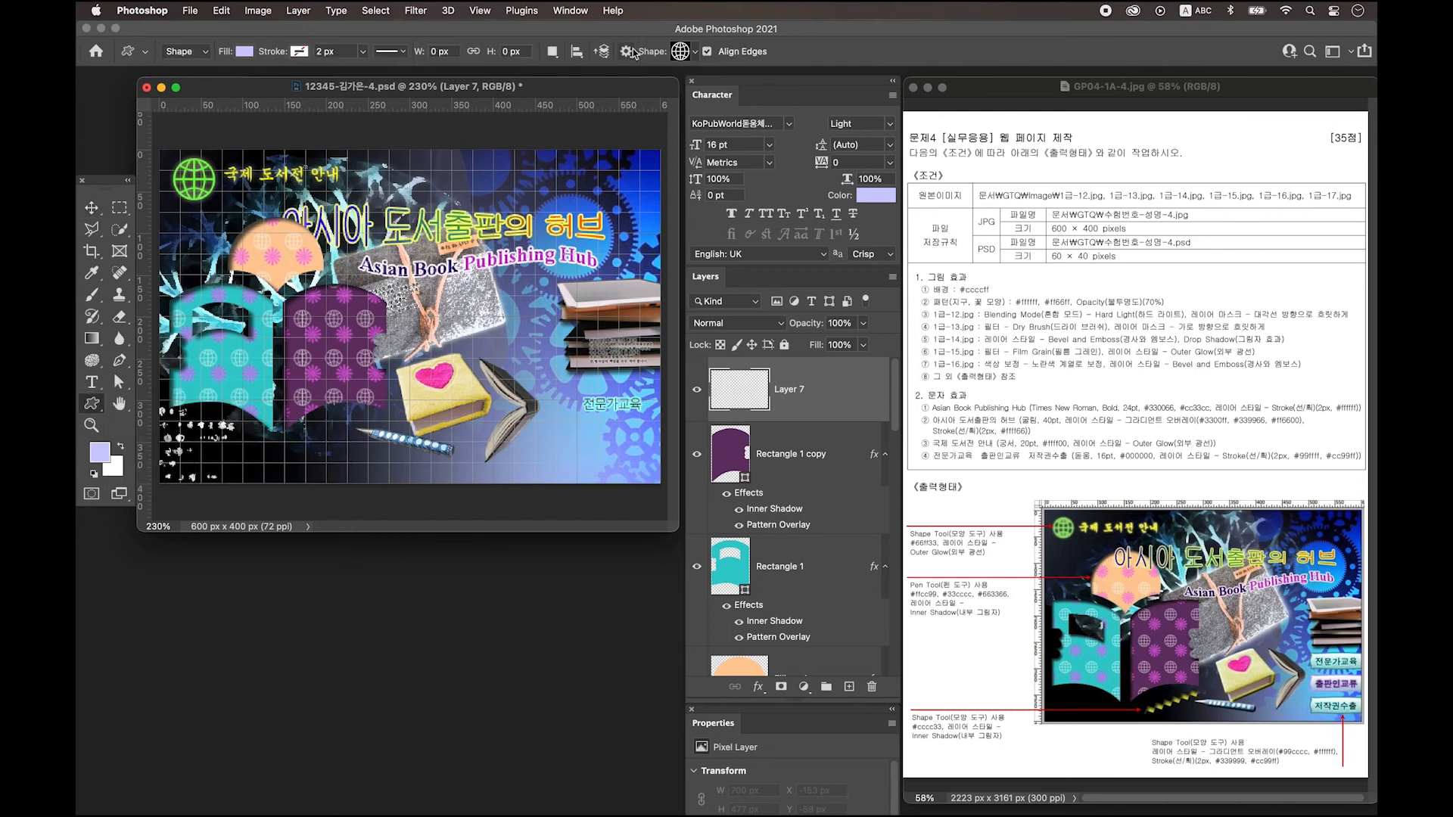
{"action": "left_click", "coordinate": [685, 52]}
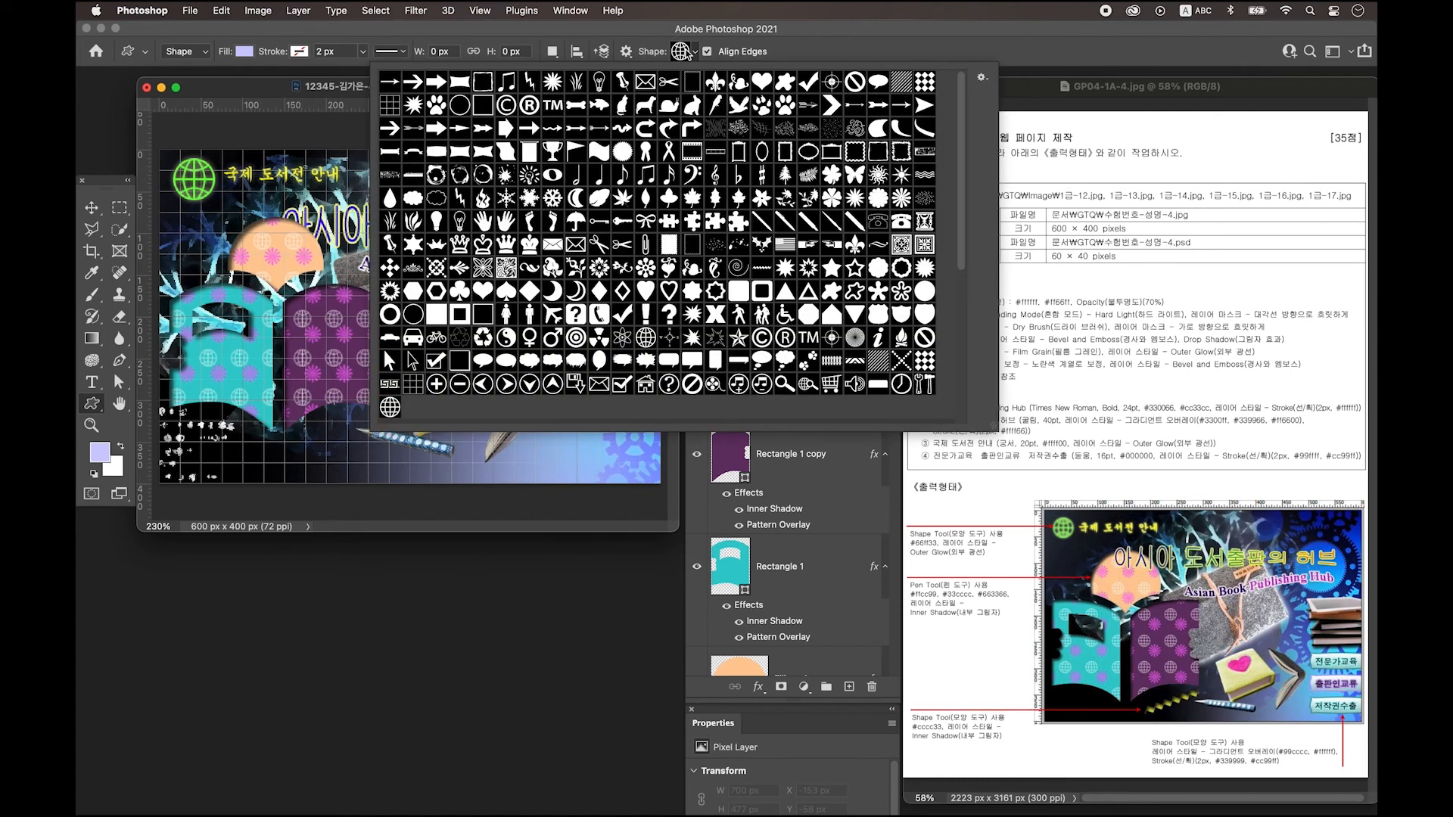
{"action": "left_click", "coordinate": [761, 268]}
{"action": "left_click", "coordinate": [261, 89]}
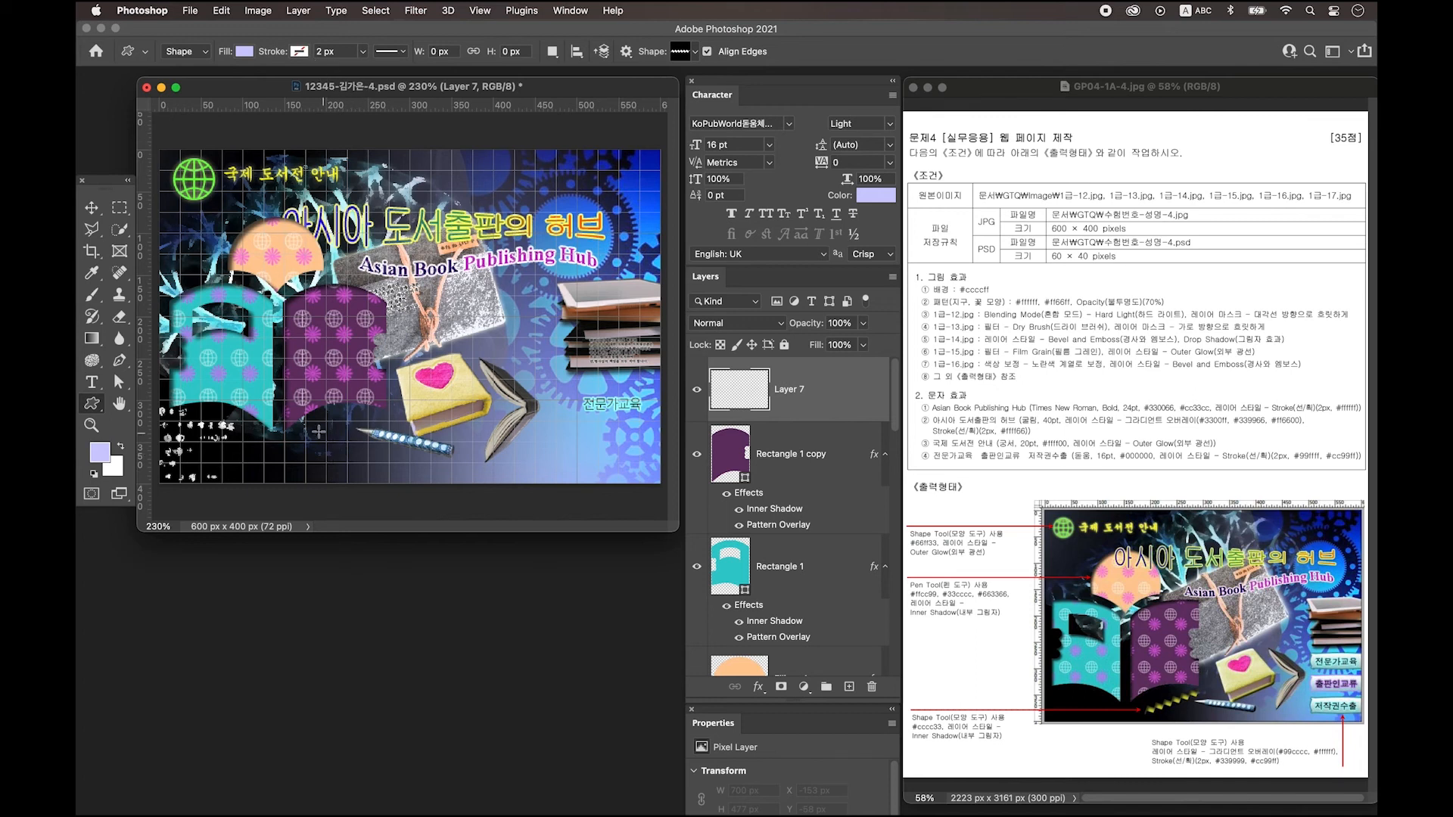
Draw a zigzag near the page bottom and rotate it about 30 degrees.
{"action": "left_click_drag", "start_coordinate": [316, 426], "coordinate": [317, 426]}
{"action": "key", "text": "ctrl+z"}
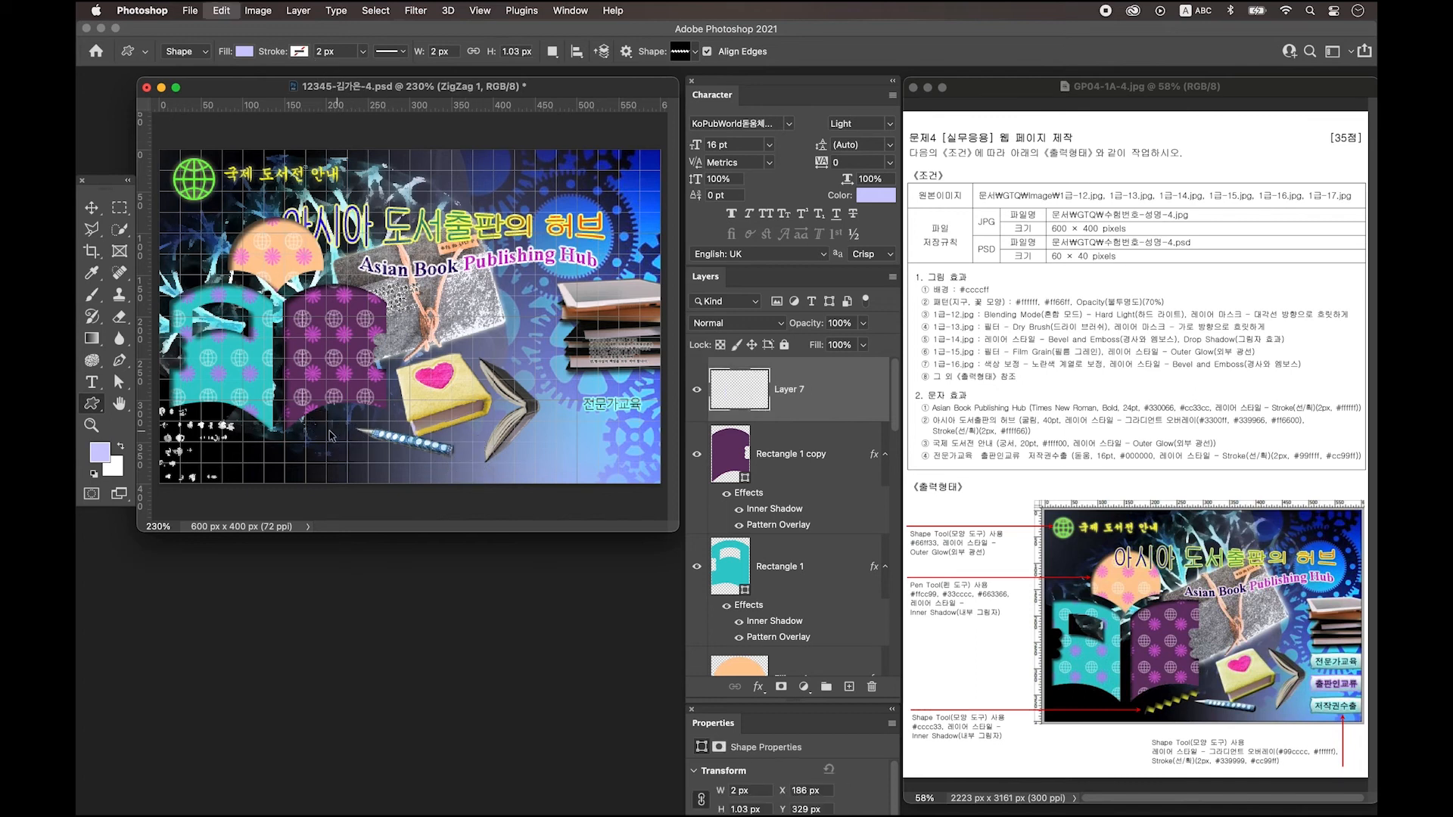
{"action": "left_click_drag", "start_coordinate": [310, 420], "coordinate": [467, 436]}
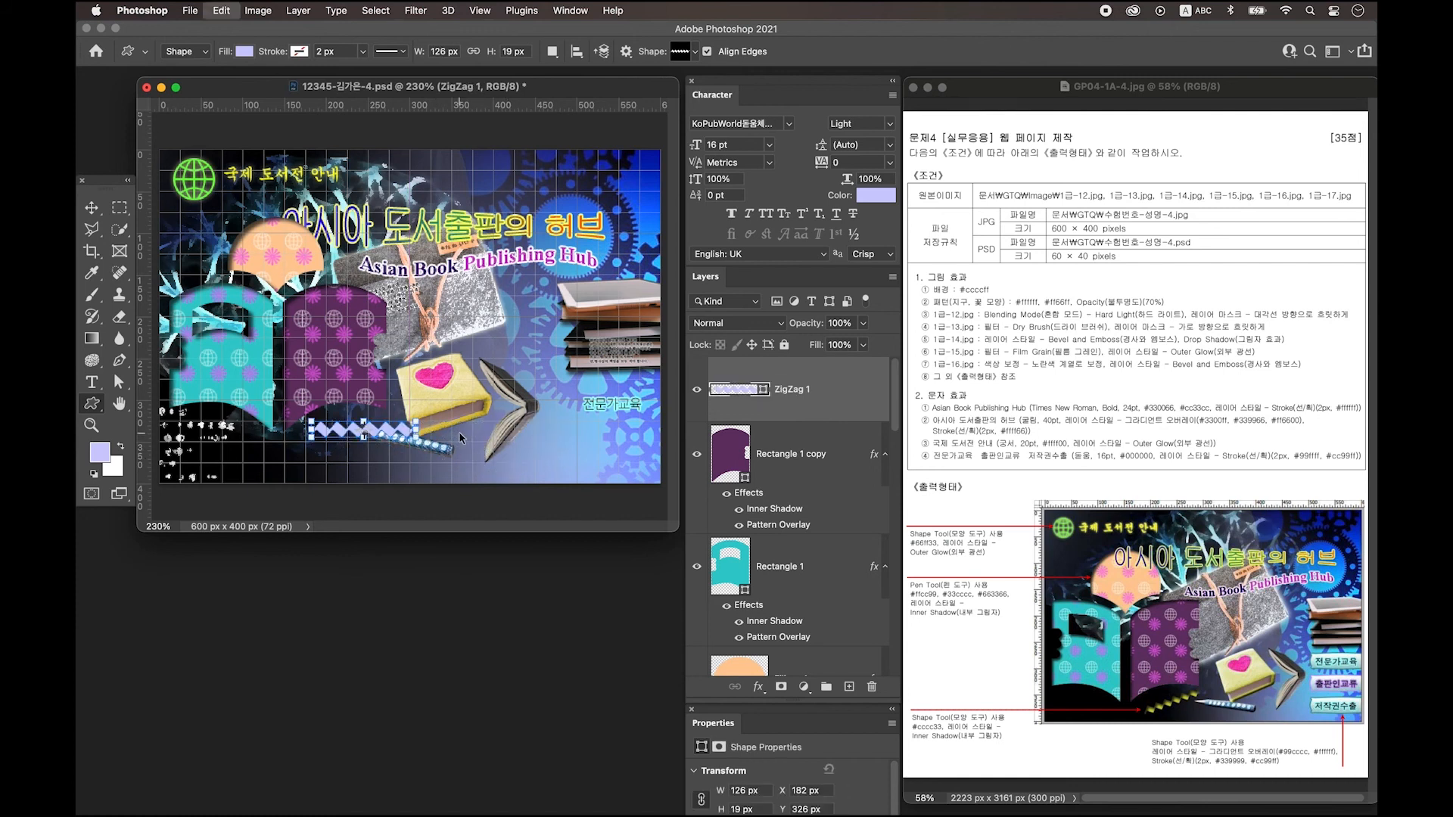
{"action": "key", "text": "ctrl+t"}
{"action": "left_click_drag", "start_coordinate": [452, 447], "coordinate": [416, 408]}
{"action": "key", "text": "Return"}
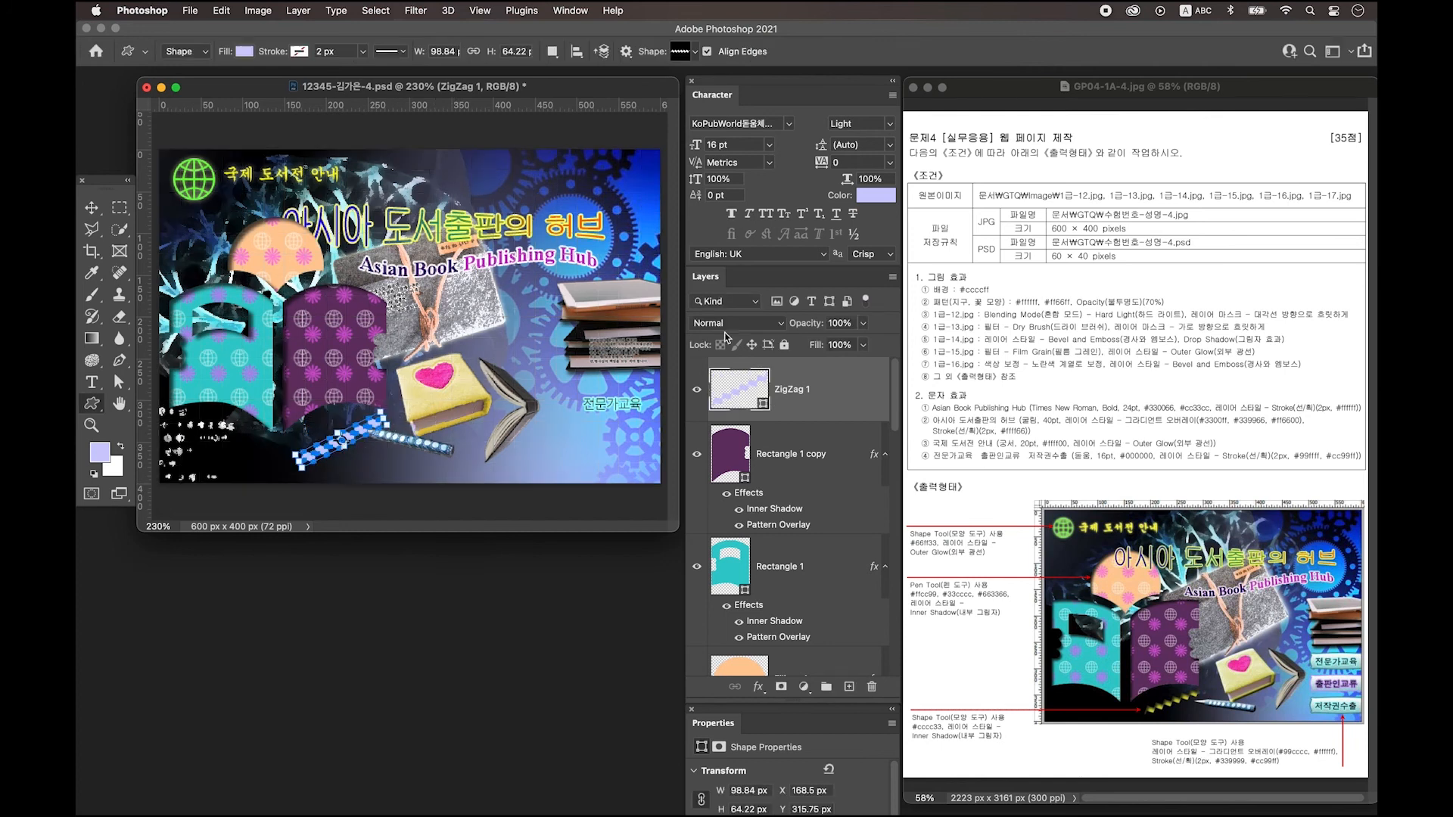
Fill the zigzag cccc33 and give it an Inner Shadow effect.
{"action": "left_click", "coordinate": [743, 394]}
{"action": "double_click", "coordinate": [743, 394]}
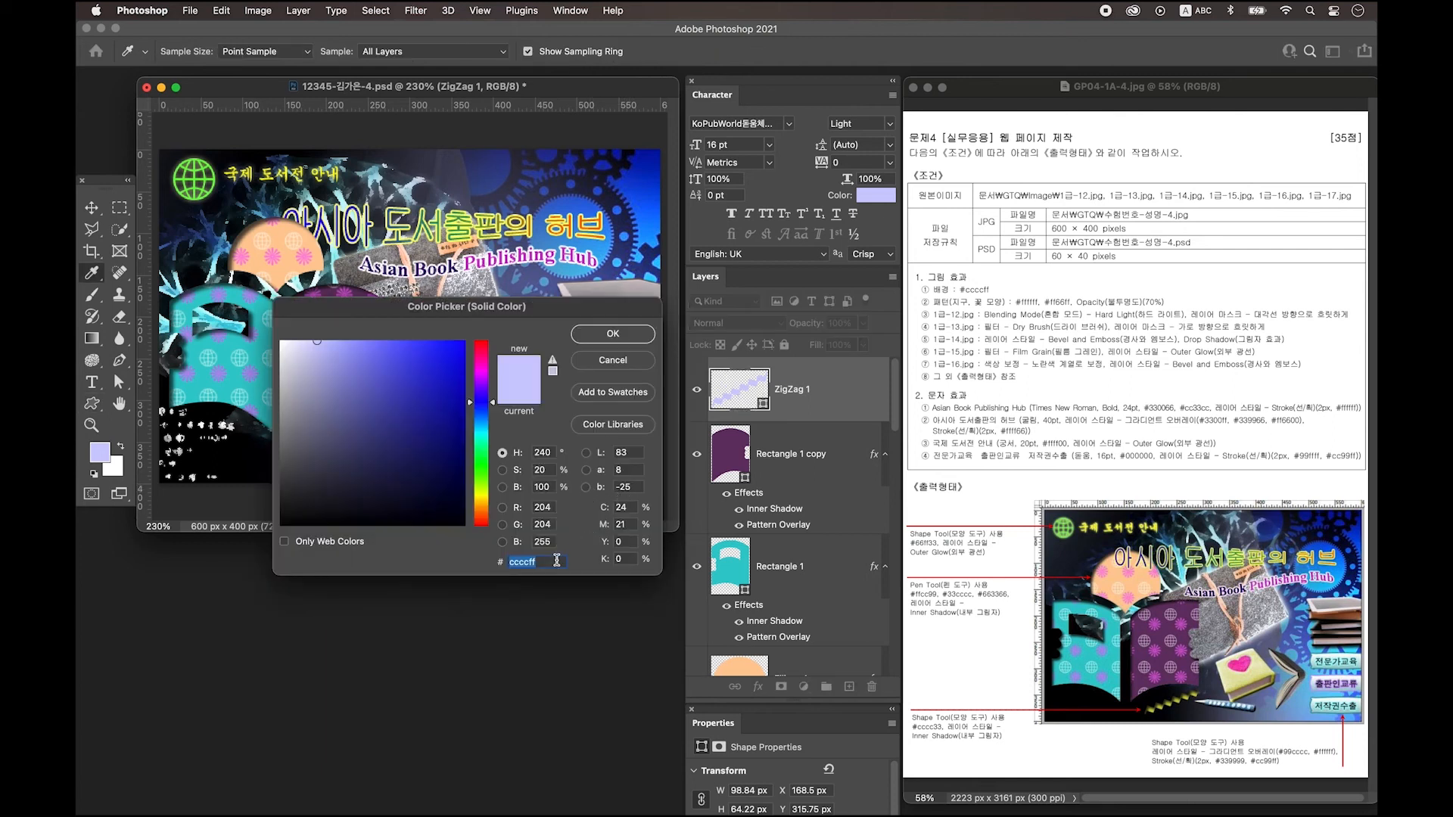
{"action": "type", "text": "cccc33"}
{"action": "key", "text": "Return"}
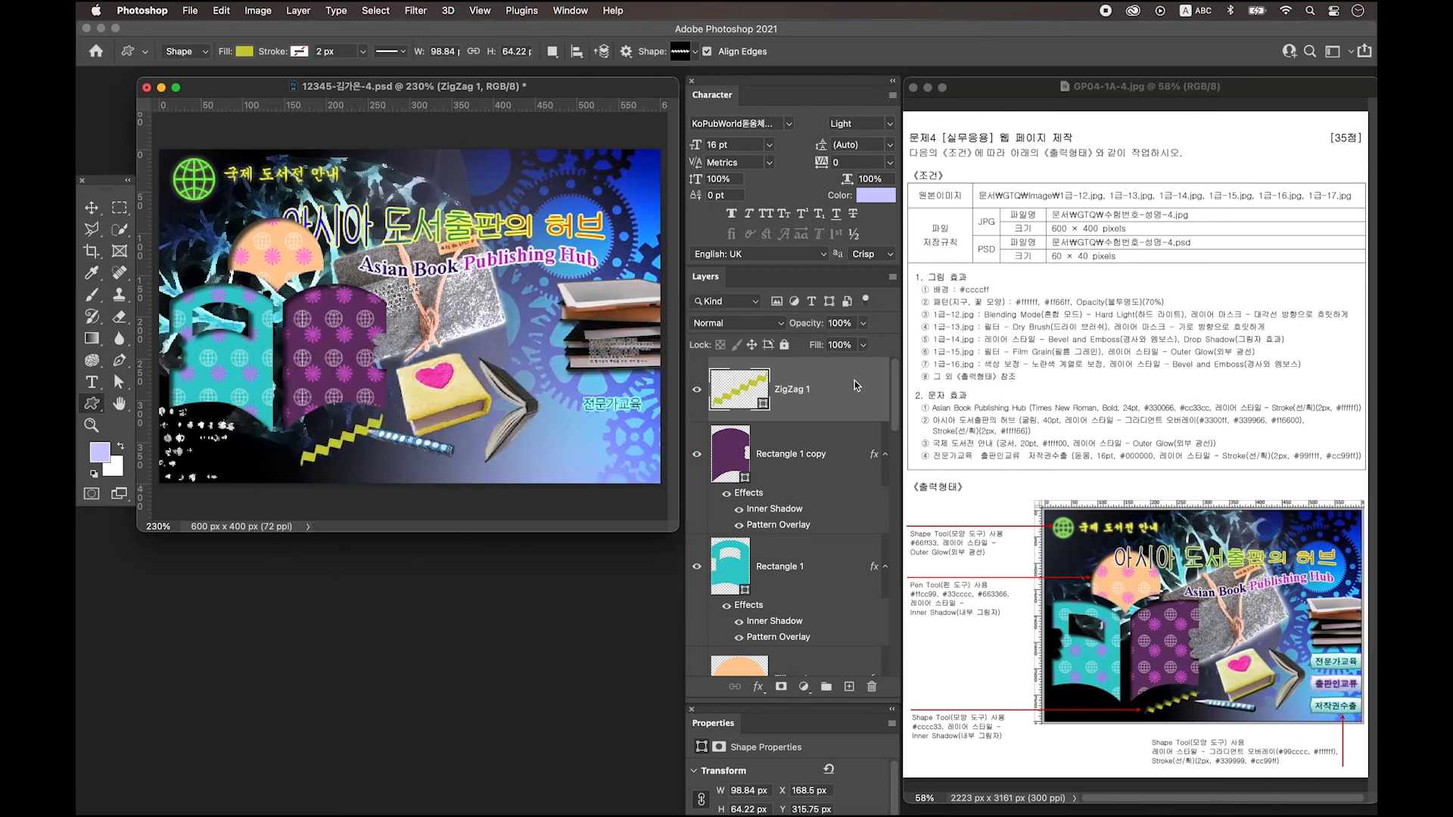
{"action": "double_click", "coordinate": [855, 387]}
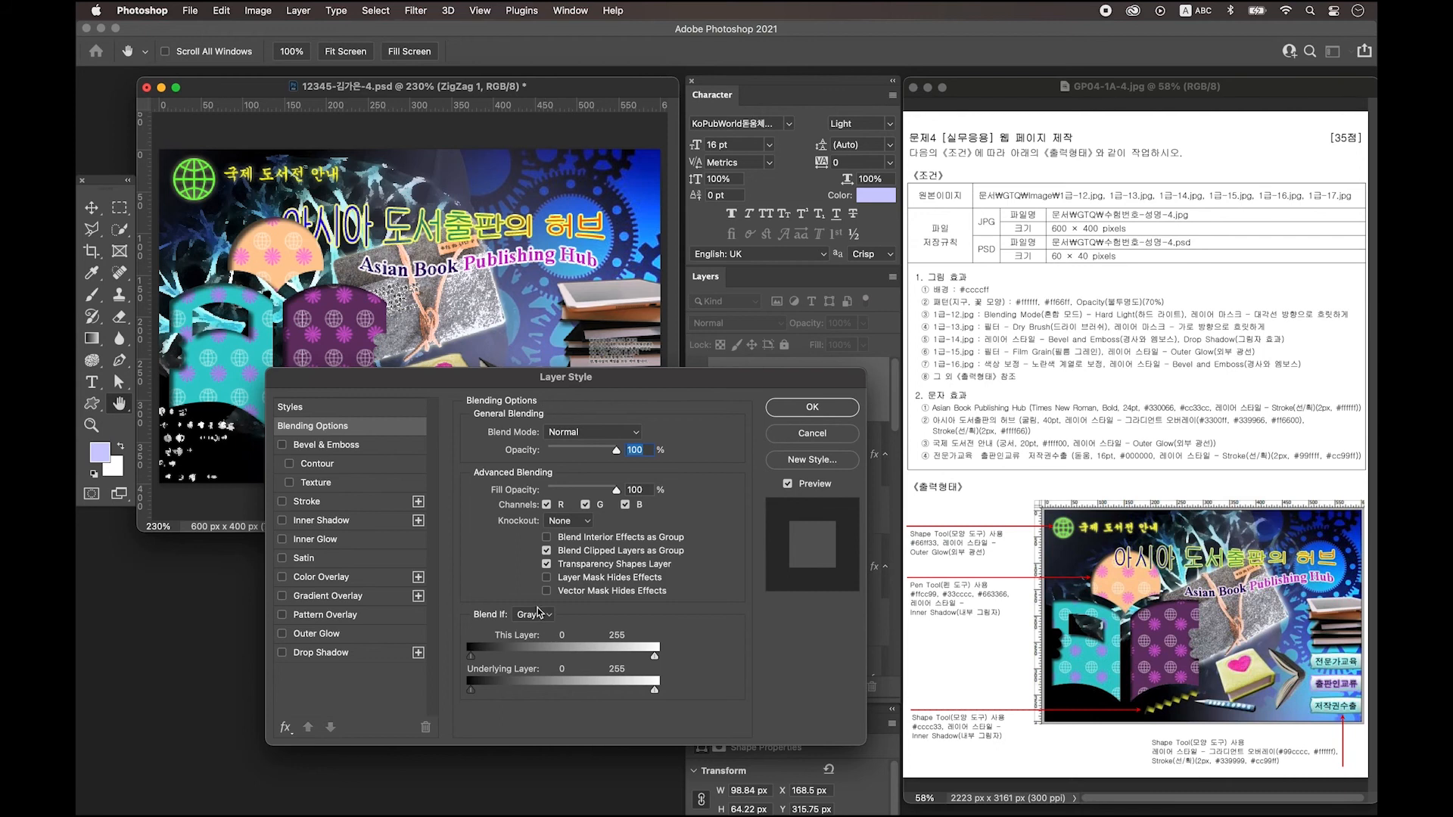
{"action": "left_click", "coordinate": [324, 521]}
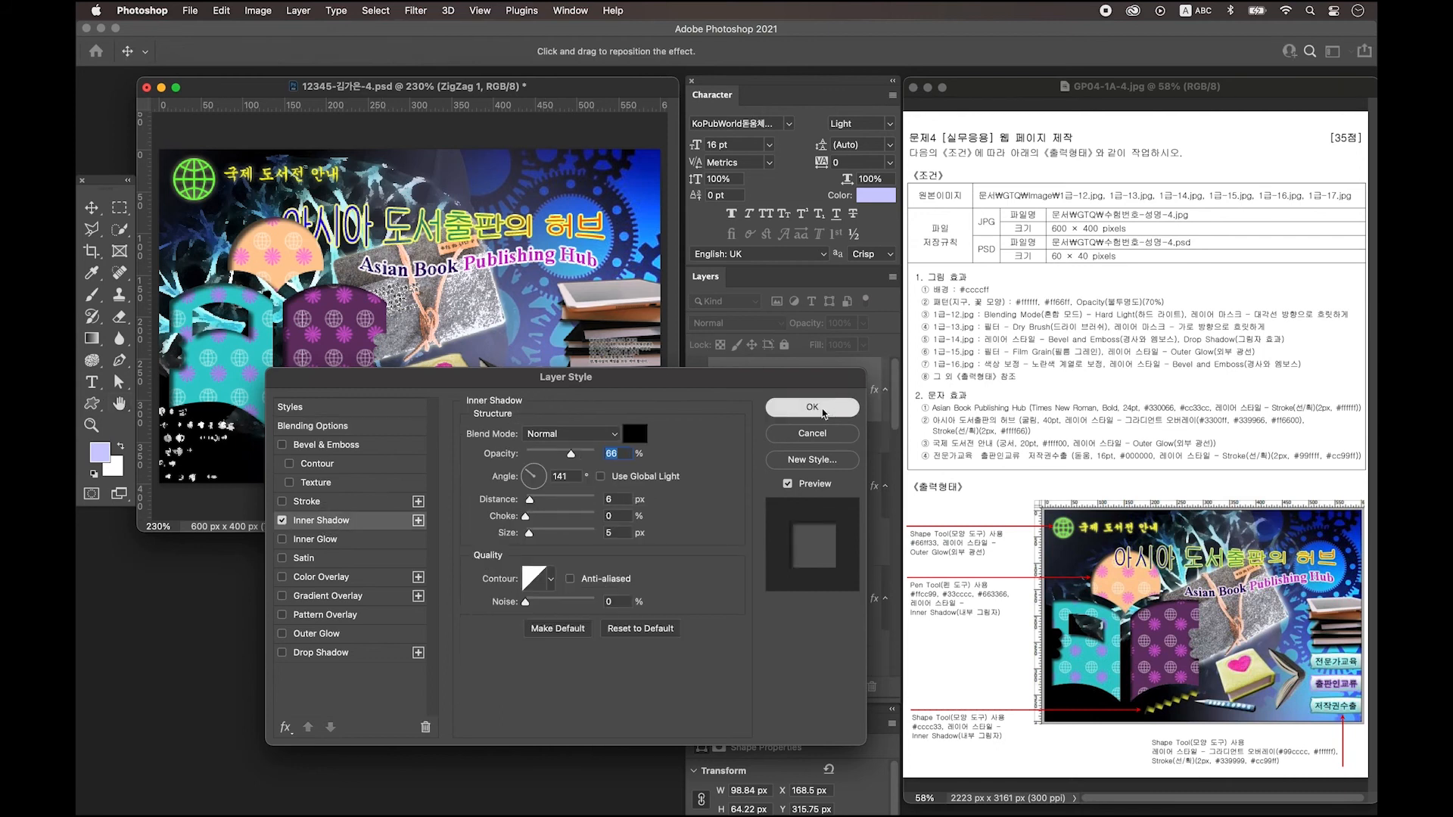
{"action": "left_click", "coordinate": [822, 411]}
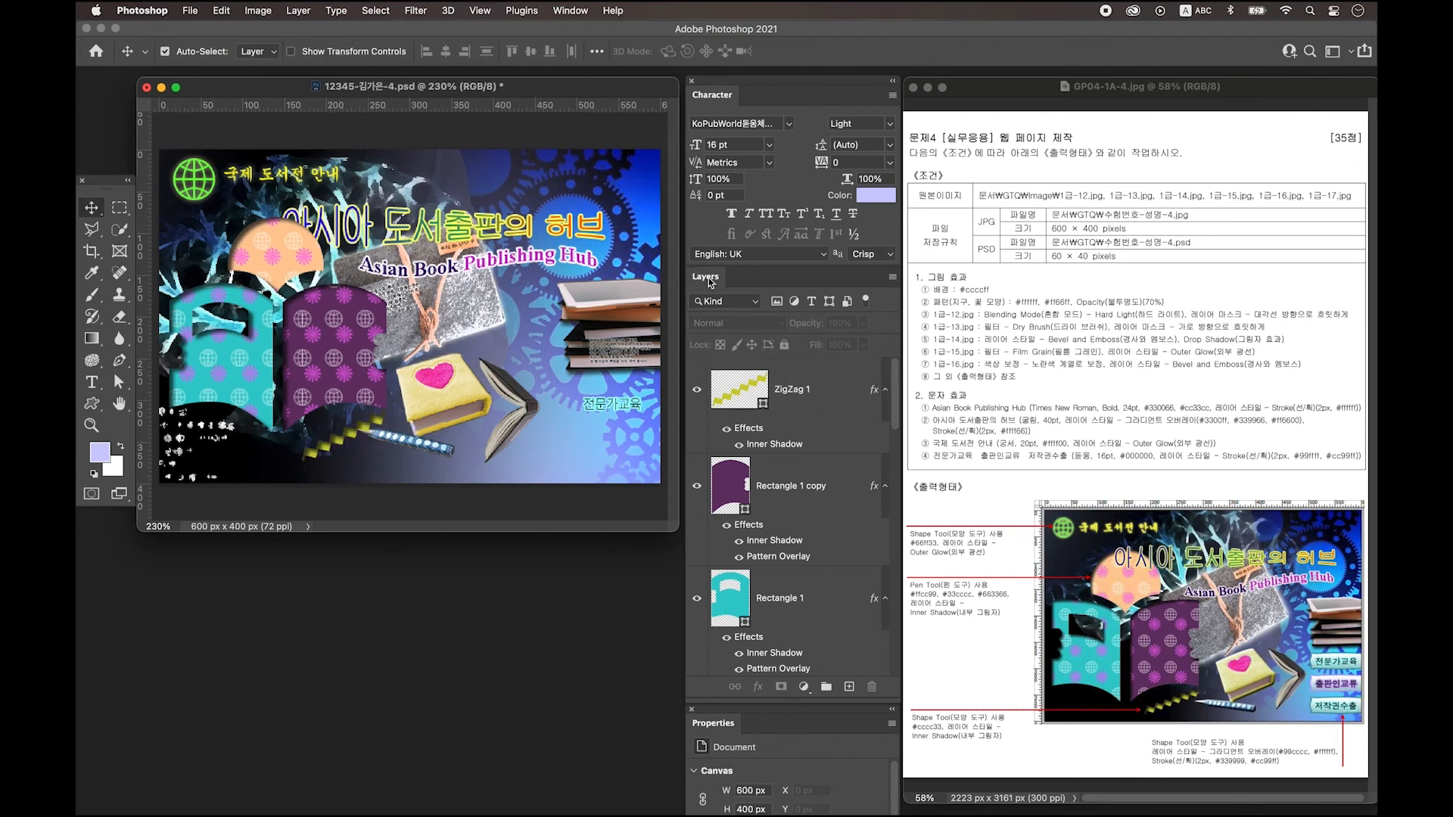
Add a new empty layer above ZigZag 1 with the Custom Shape tool active.
{"action": "left_click", "coordinate": [810, 381]}
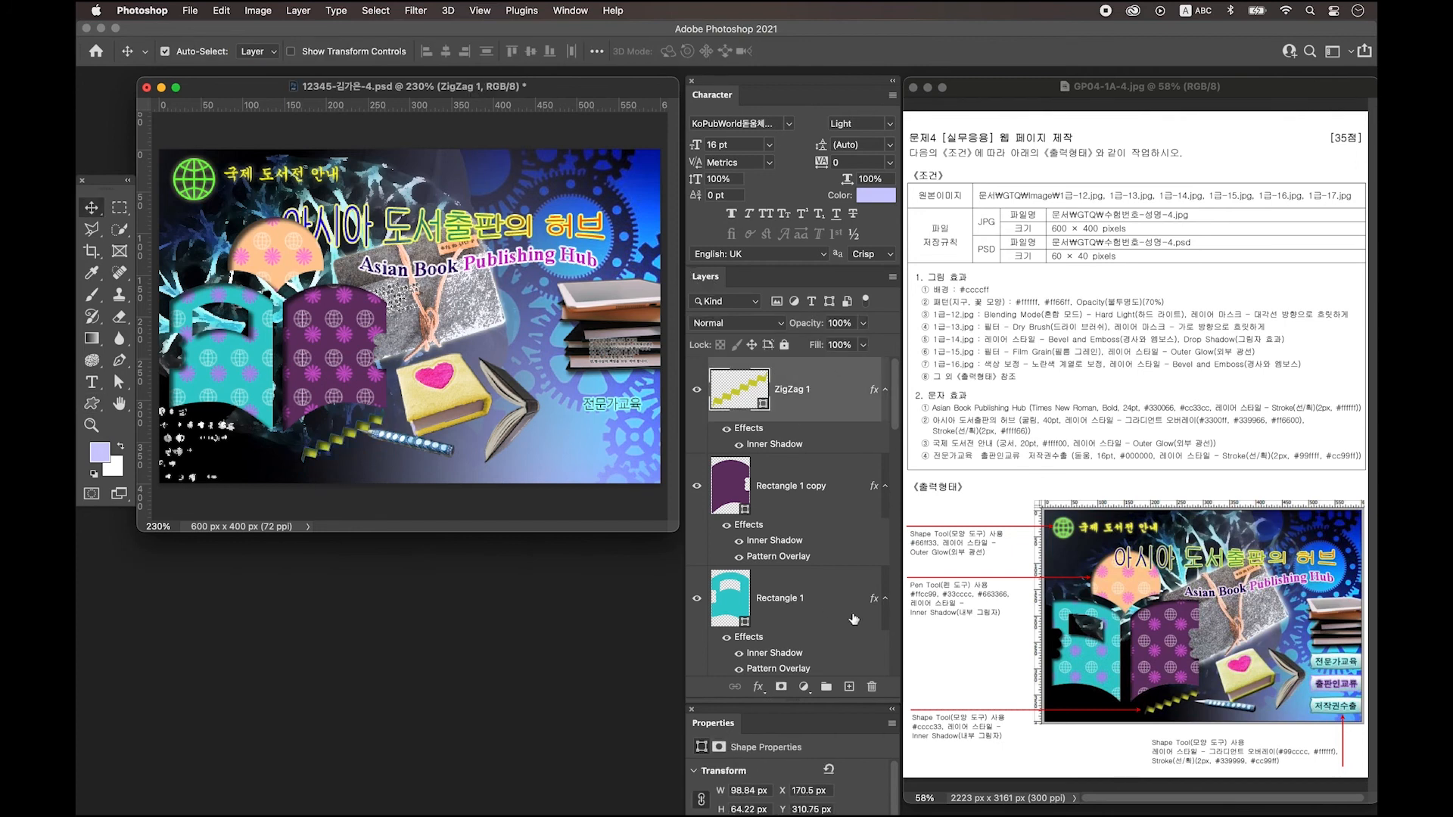
{"action": "left_click", "coordinate": [851, 687]}
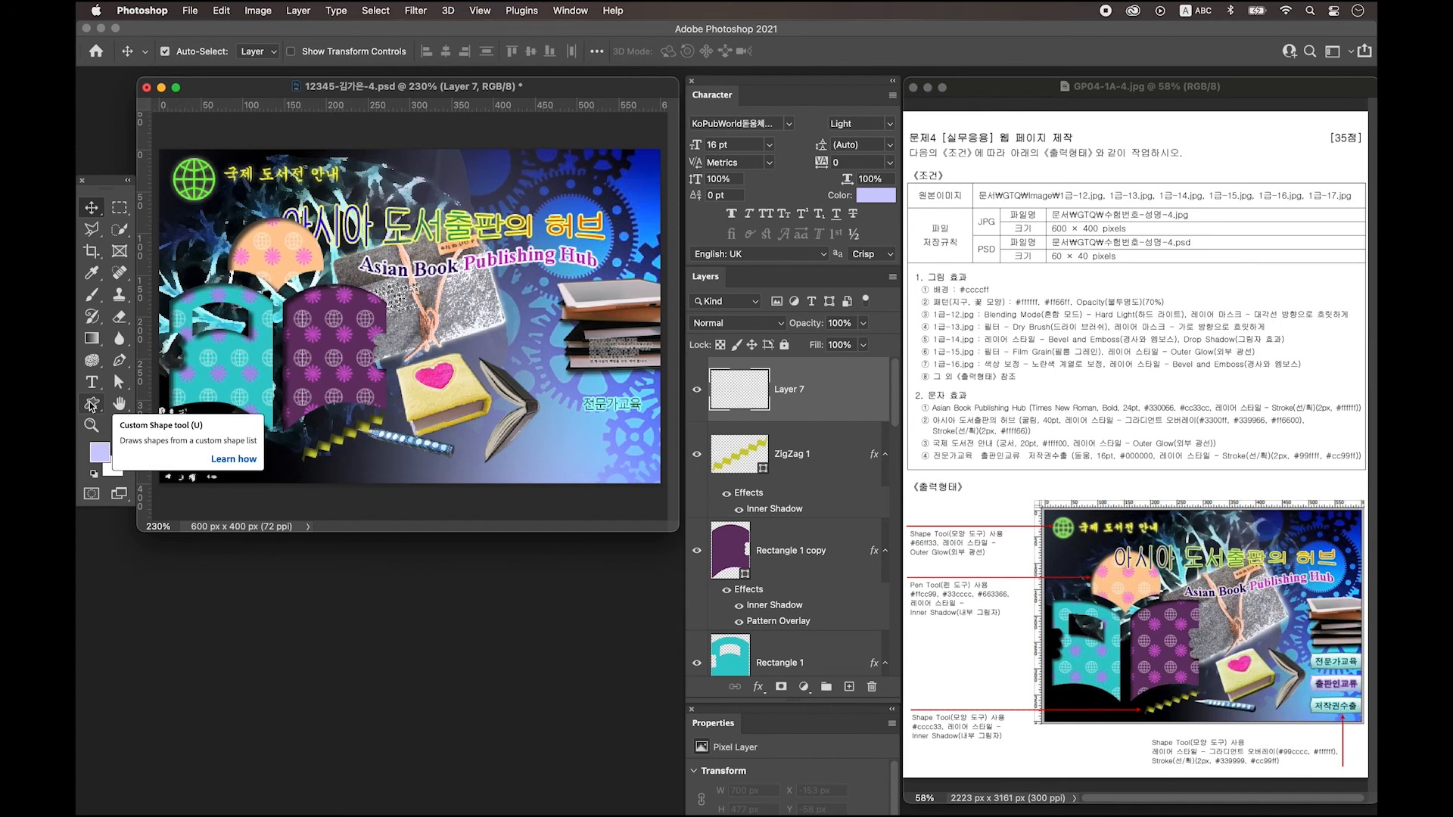
{"action": "left_click", "coordinate": [91, 405]}
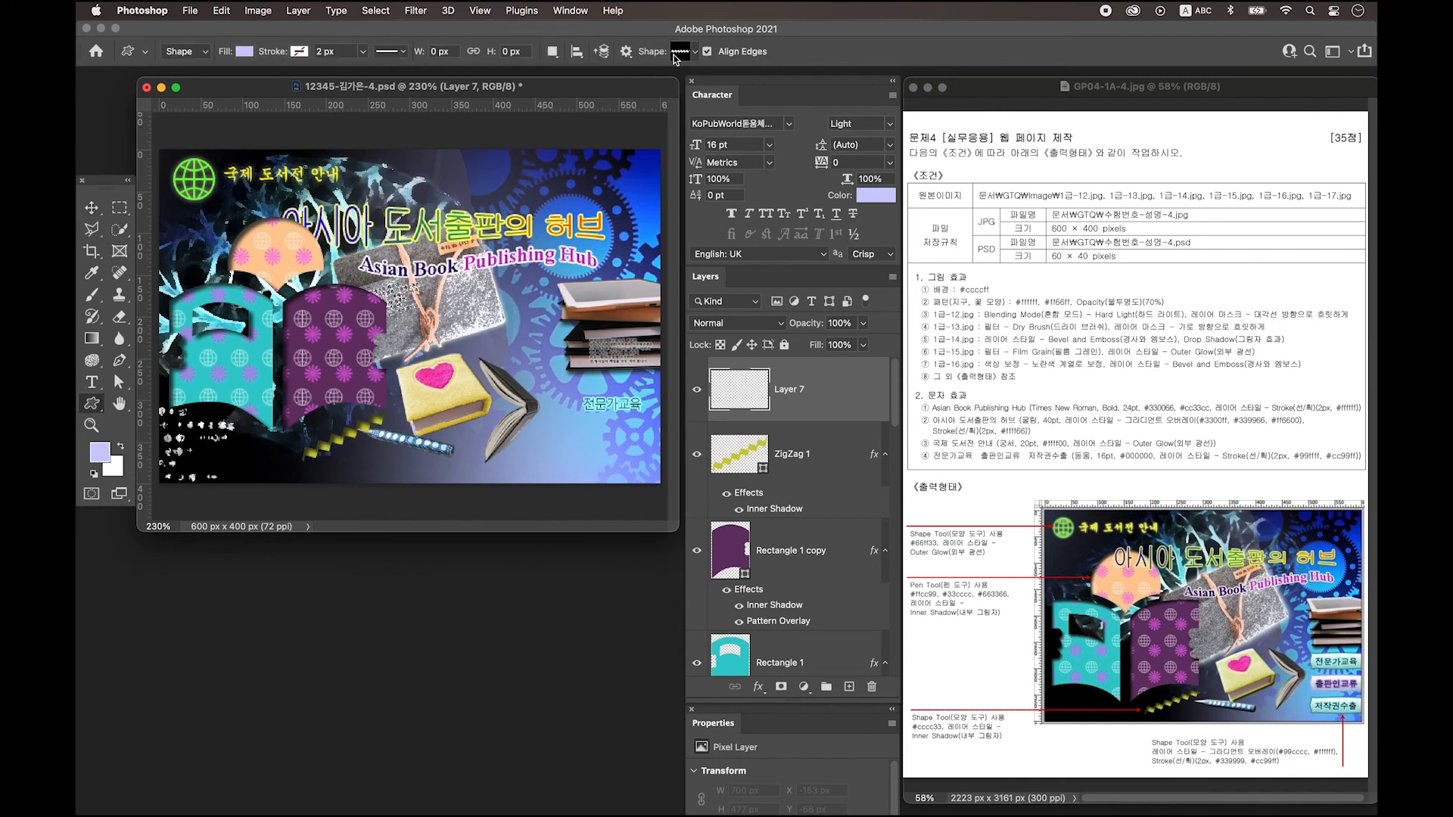
Draw a white-filled banner custom shape at the right of the page.
{"action": "left_click", "coordinate": [685, 53]}
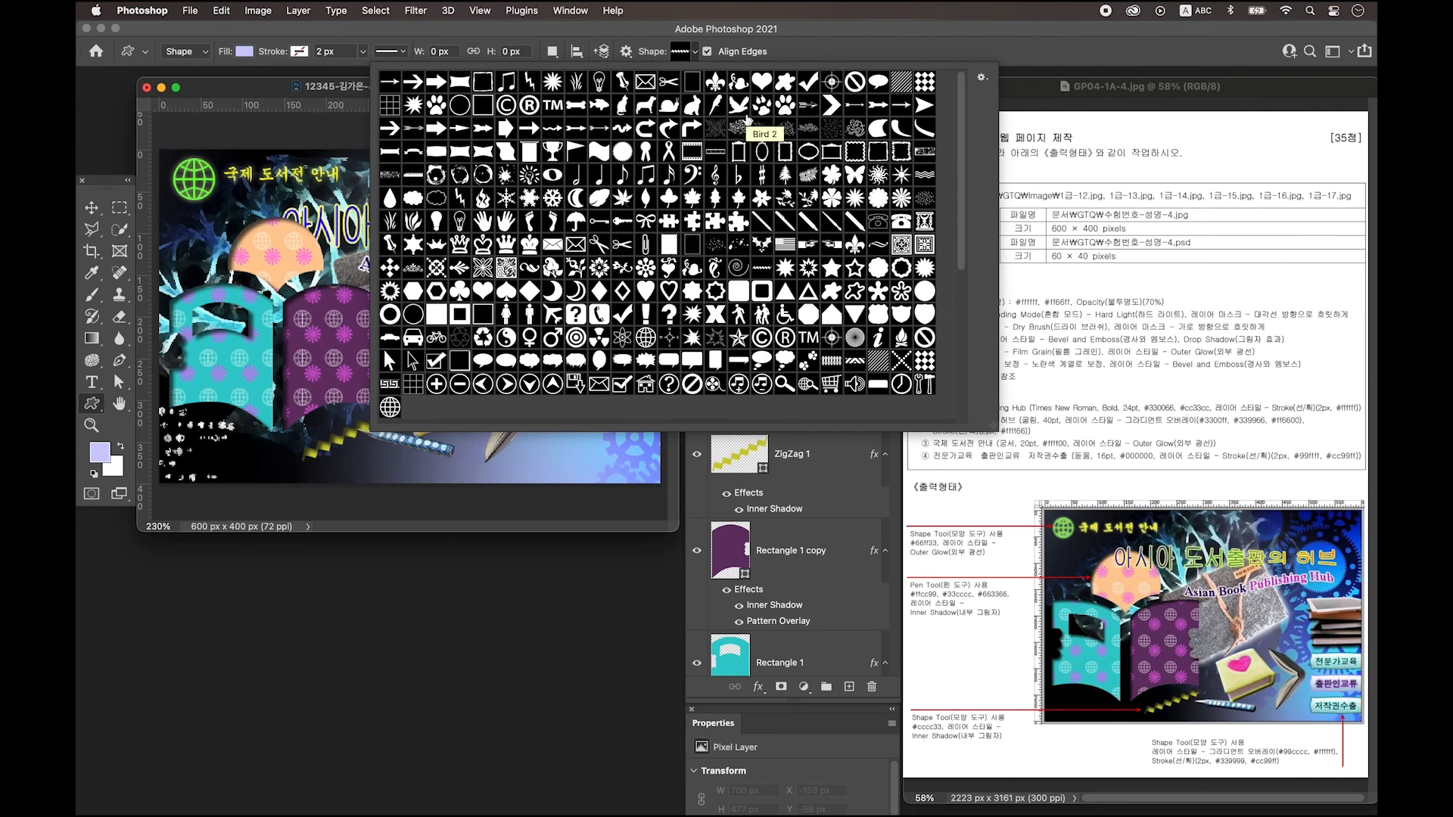
{"action": "left_click", "coordinate": [439, 155]}
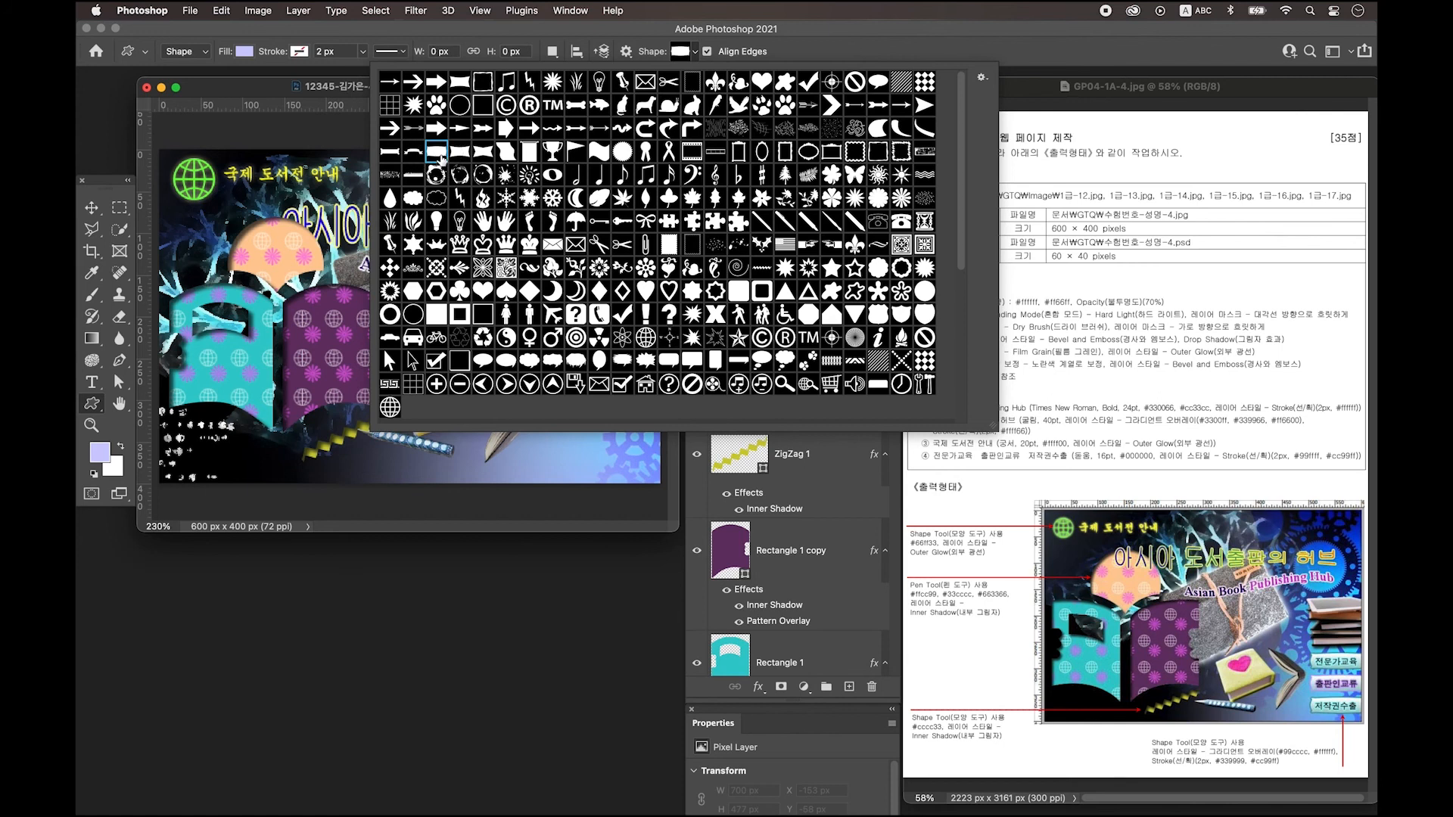
{"action": "left_click", "coordinate": [341, 95]}
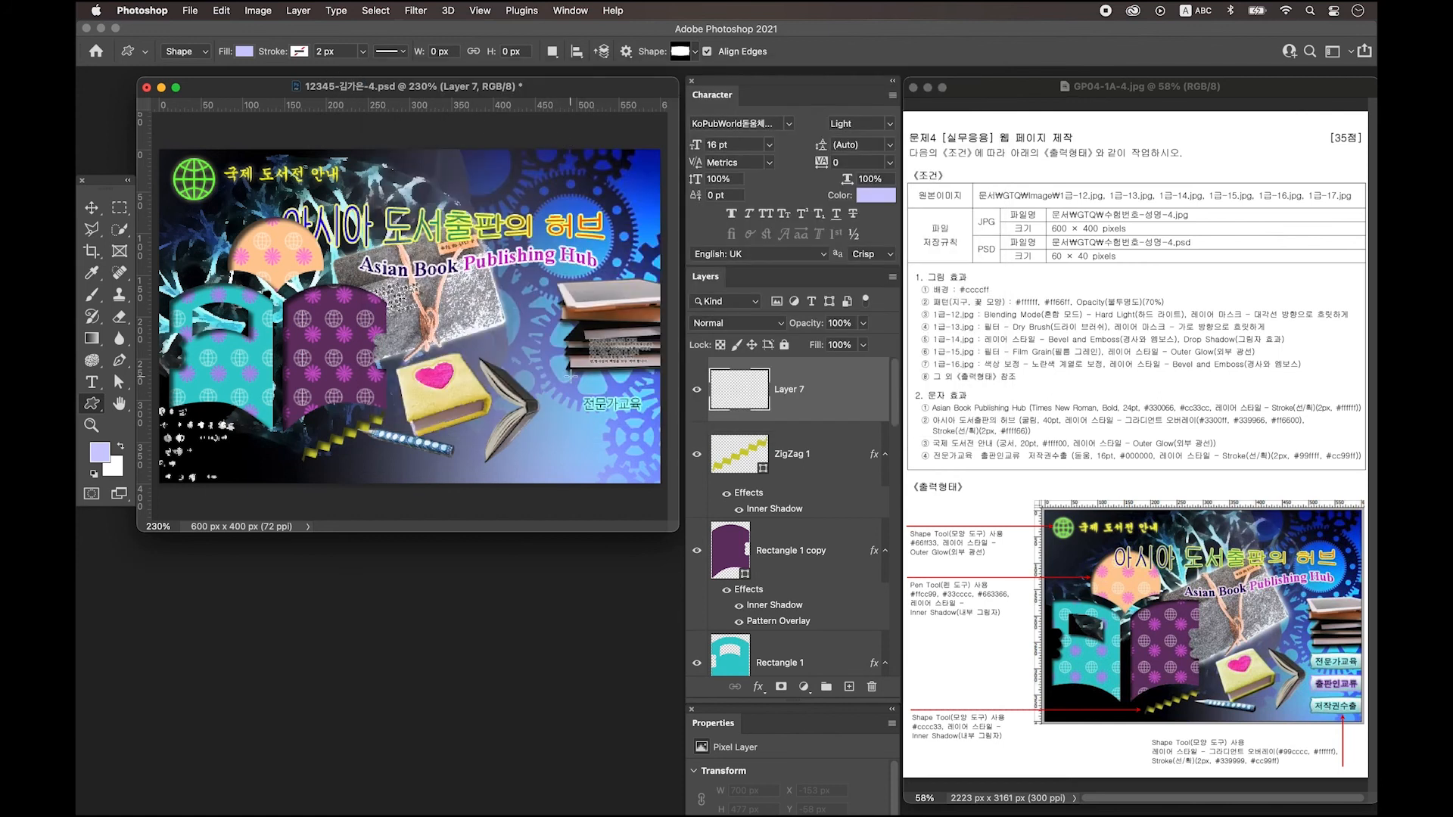
{"action": "key", "text": "x"}
{"action": "left_click_drag", "start_coordinate": [570, 376], "coordinate": [660, 416]}
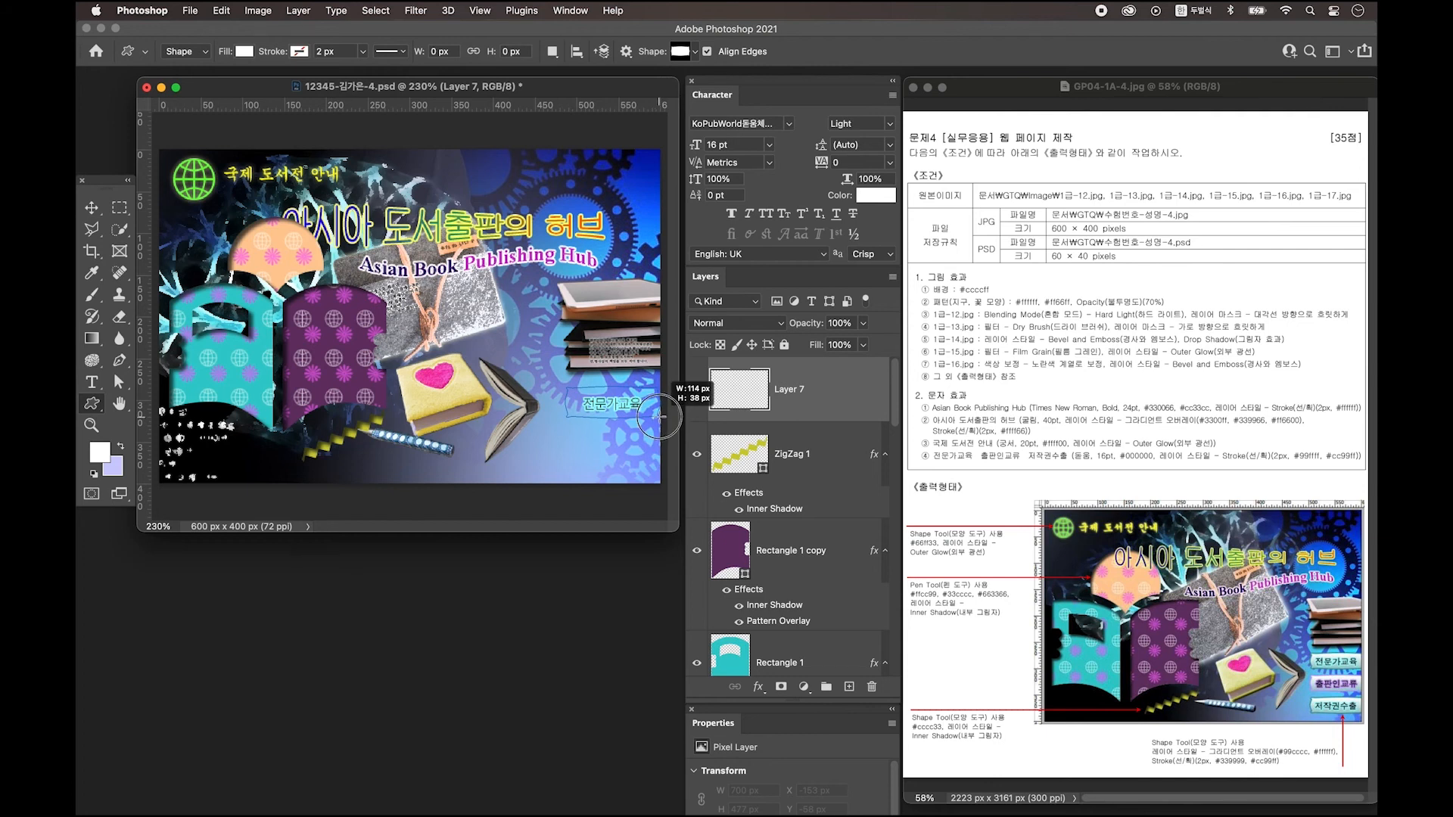
Add a Gradient Overlay to the banner starting at #99cccc, removing the middle colour stop.
{"action": "double_click", "coordinate": [854, 393]}
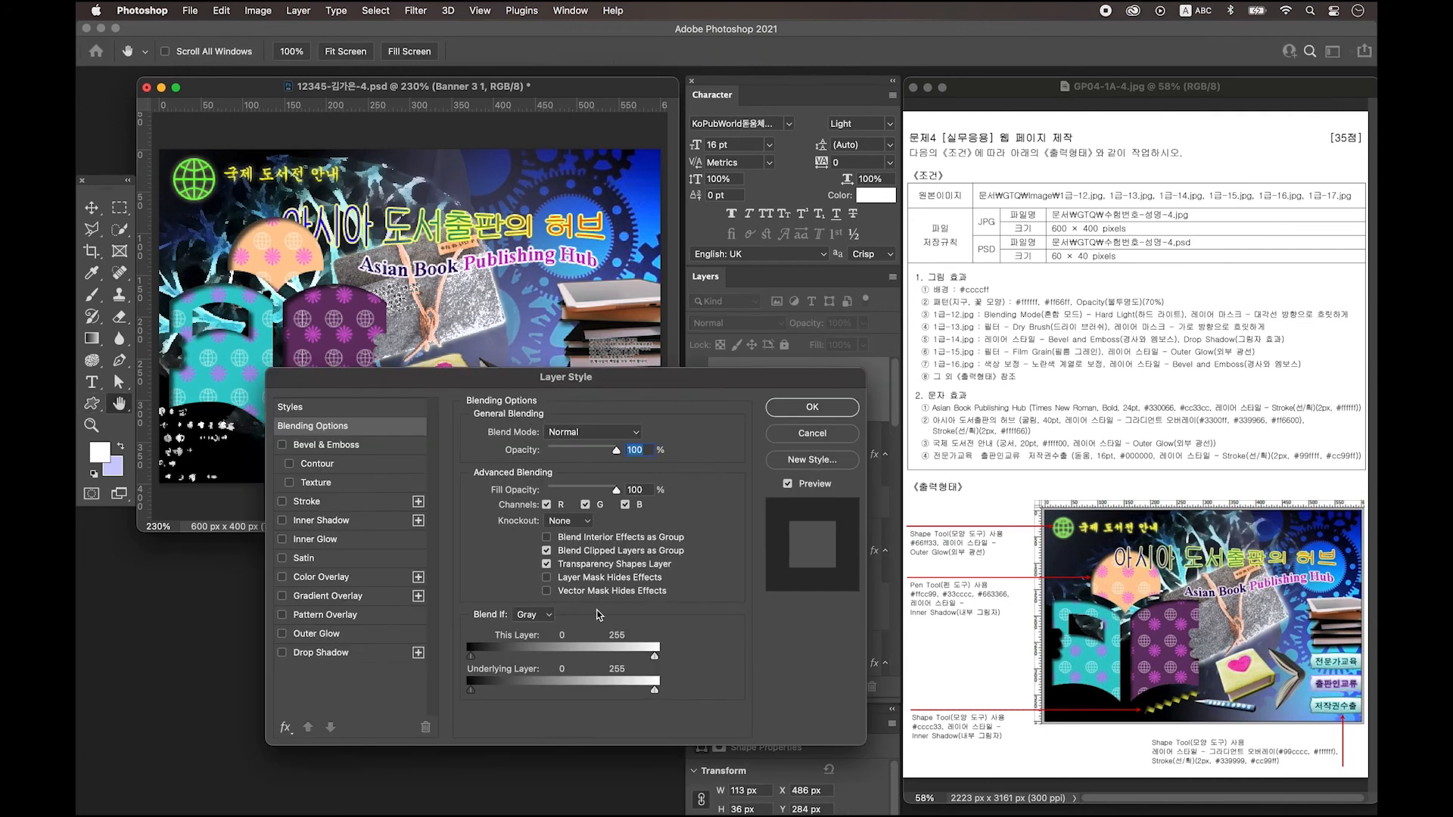
{"action": "left_click", "coordinate": [336, 596]}
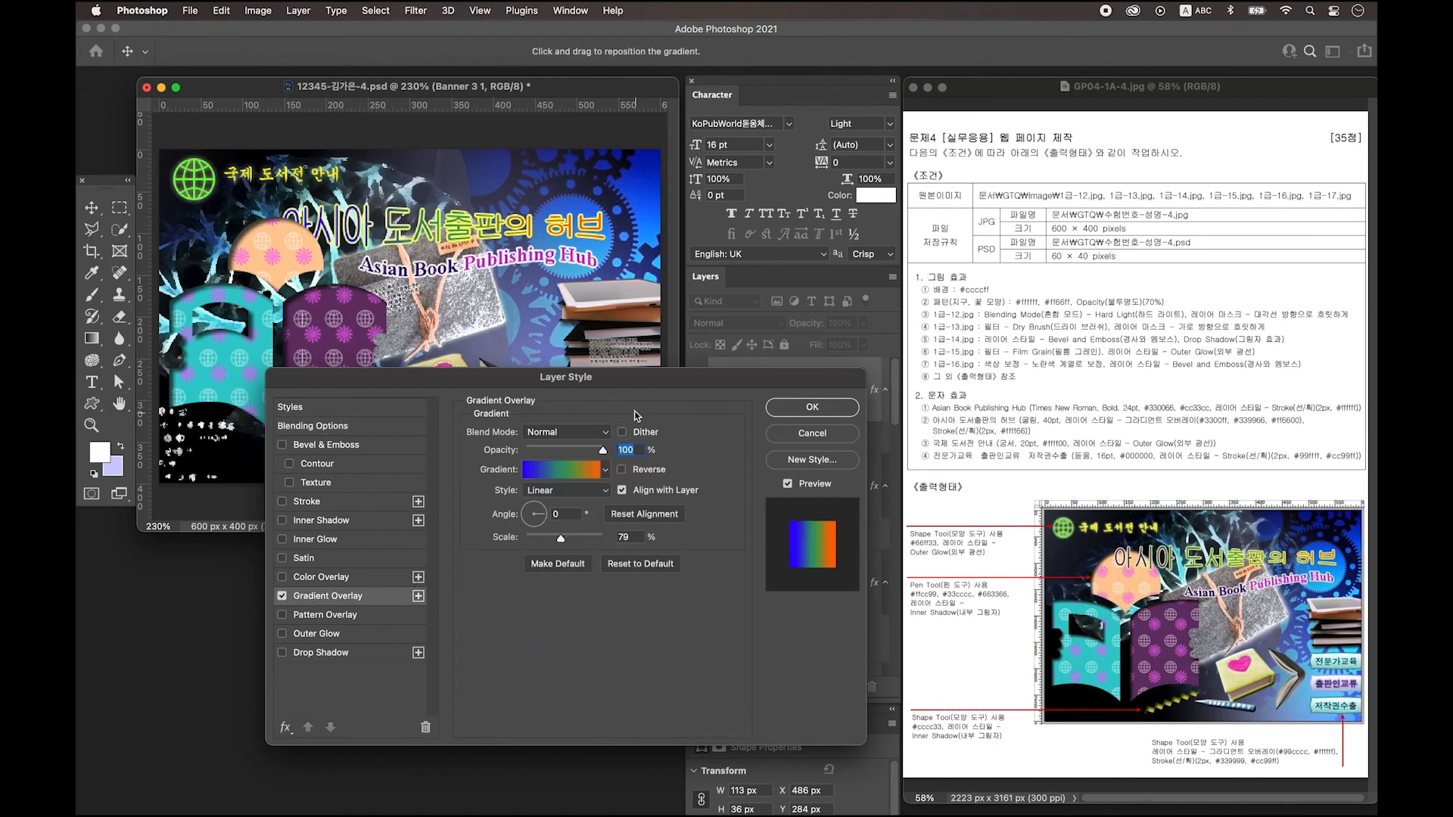
{"action": "left_click", "coordinate": [561, 469]}
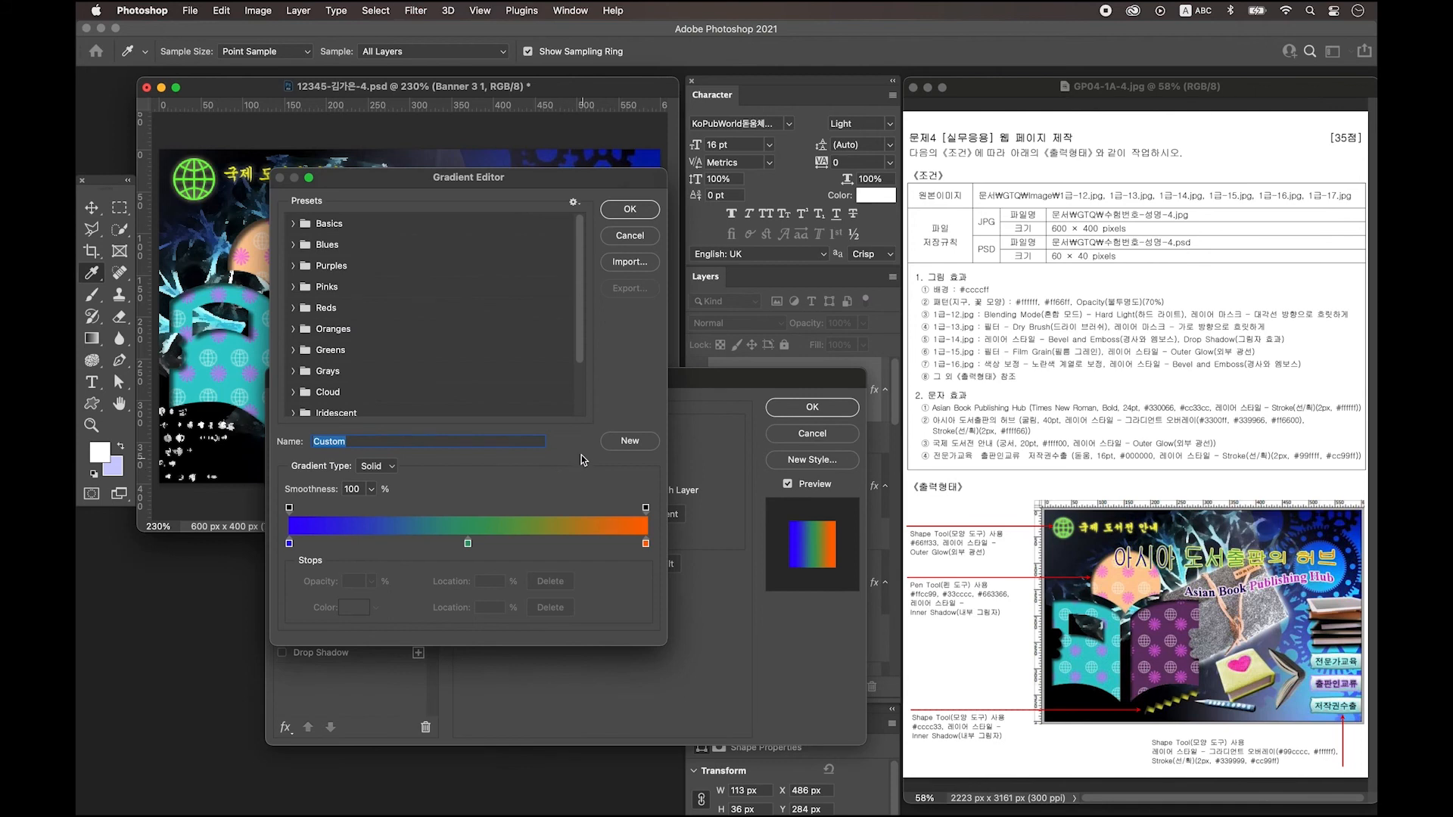
{"action": "double_click", "coordinate": [290, 544]}
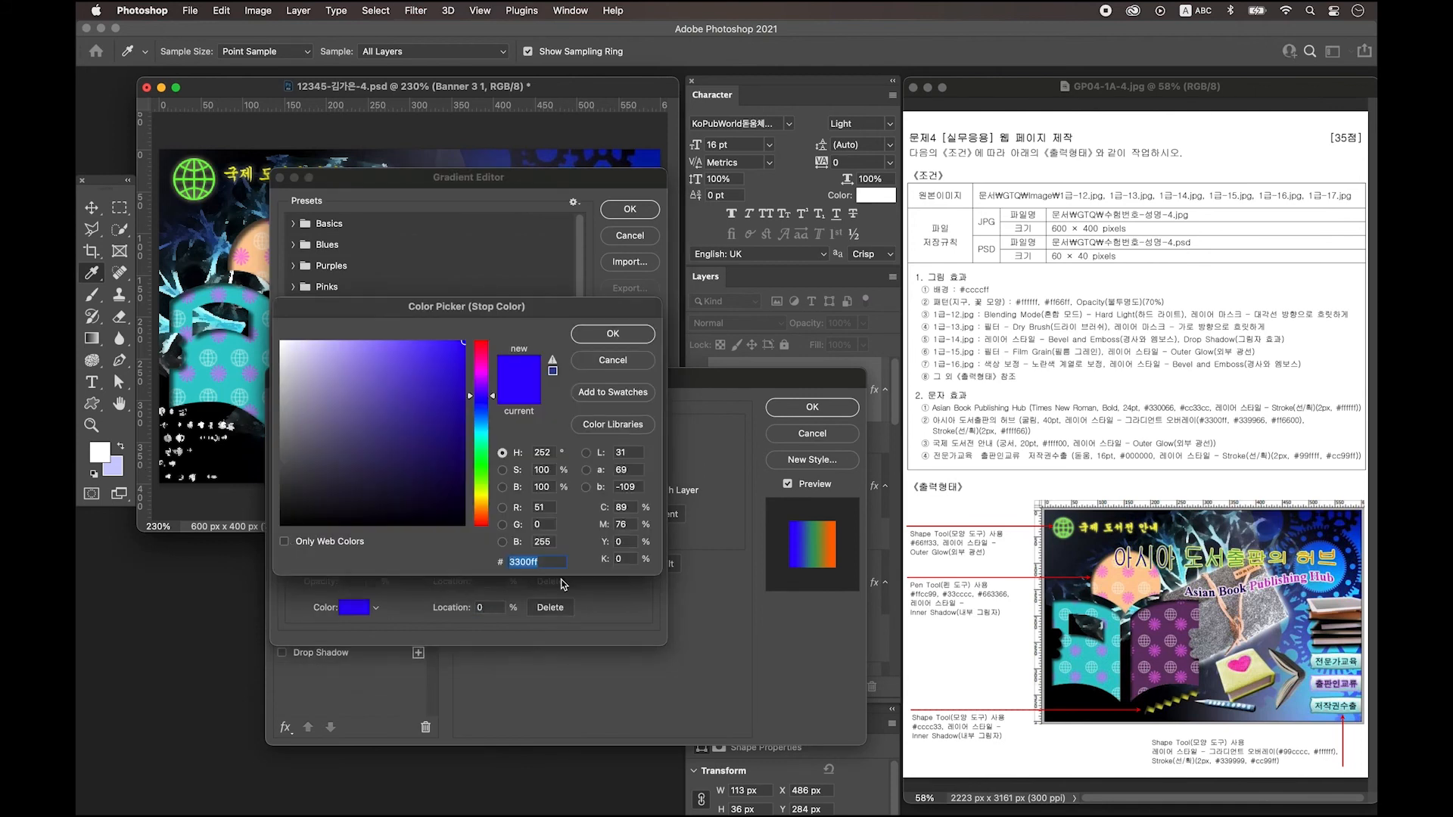
{"action": "type", "text": "99cccc"}
{"action": "key", "text": "Return"}
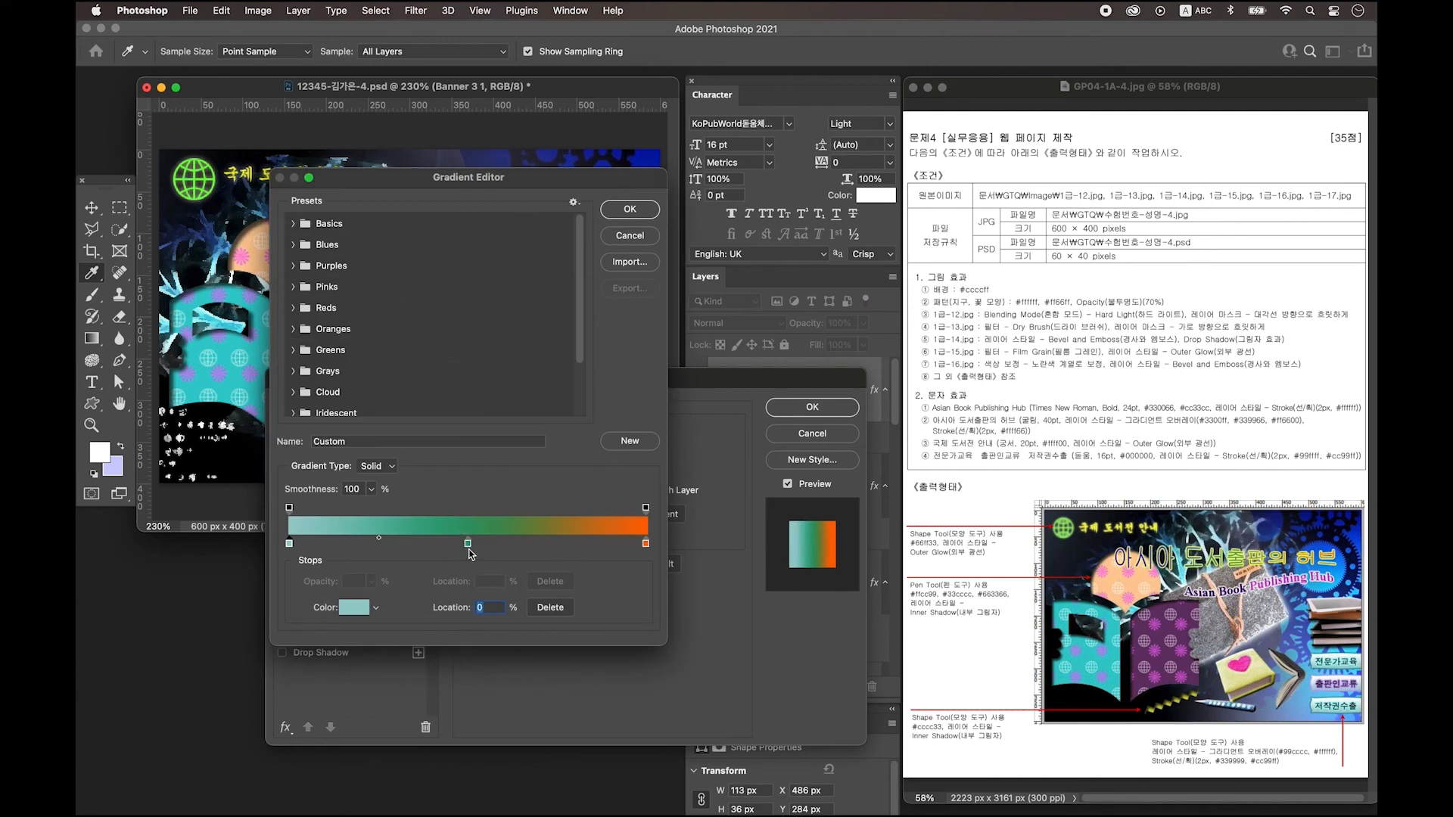
{"action": "left_click_drag", "start_coordinate": [470, 543], "coordinate": [470, 569]}
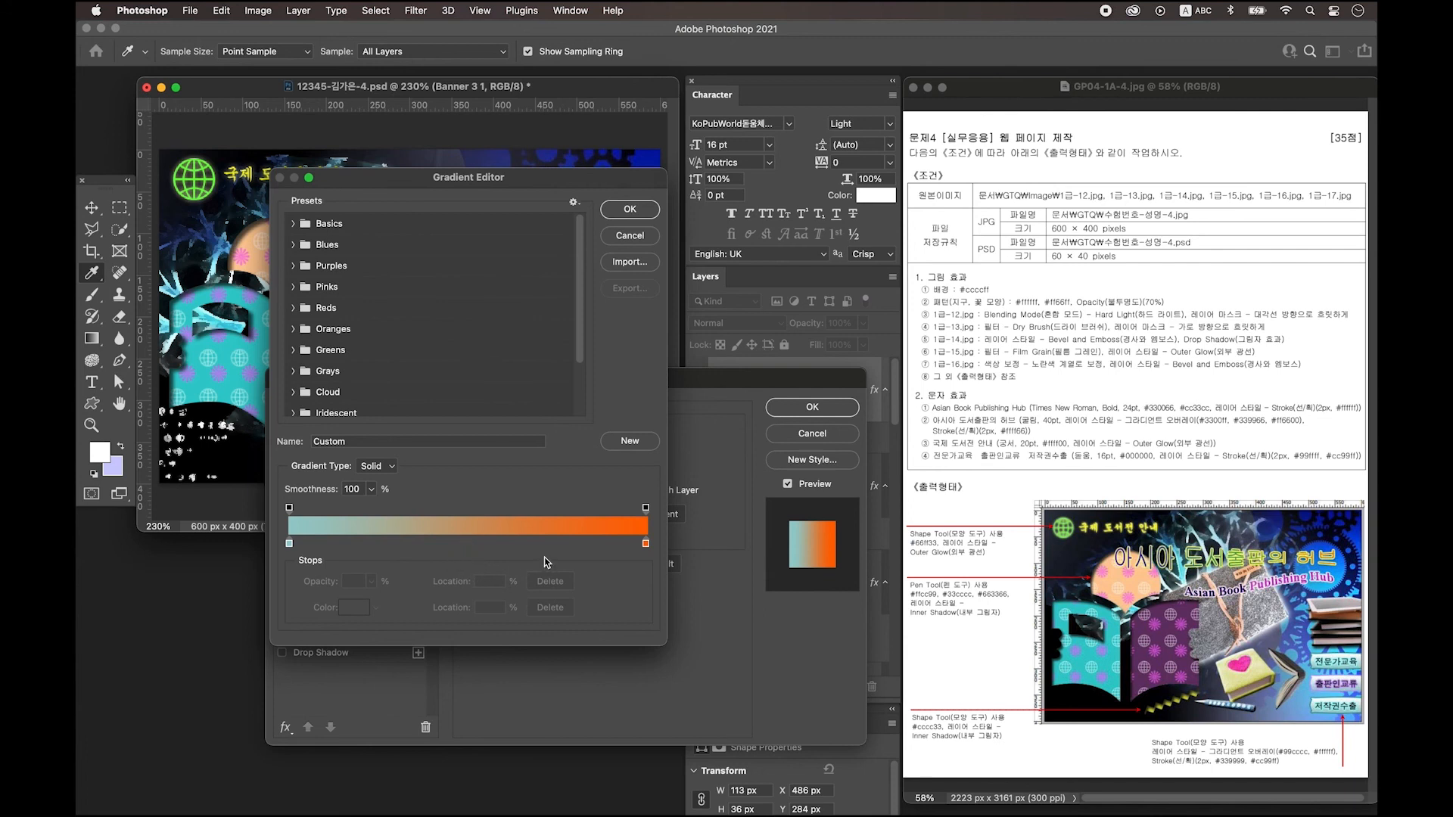
Make the gradient end at white #ffffff and set its angle to 90°.
{"action": "double_click", "coordinate": [646, 545]}
{"action": "type", "text": "ffffff"}
{"action": "key", "text": "Return"}
{"action": "key", "text": "Return"}
{"action": "left_click", "coordinate": [536, 517]}
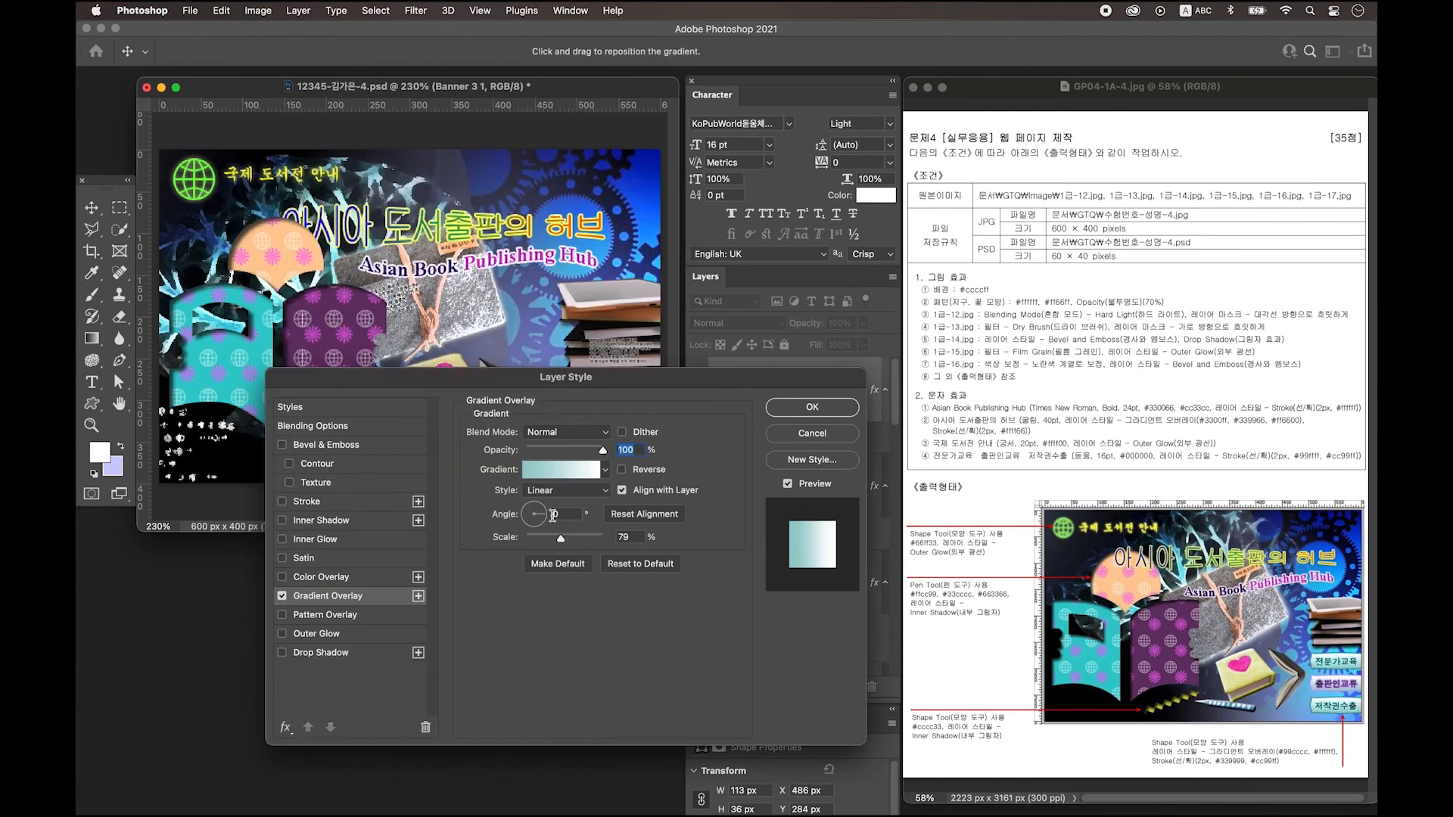
{"action": "left_click", "coordinate": [531, 514]}
{"action": "type", "text": "90"}
Add a 2 px #99ffff Stroke to the banner and apply the layer style.
{"action": "left_click_drag", "start_coordinate": [565, 377], "coordinate": [582, 436]}
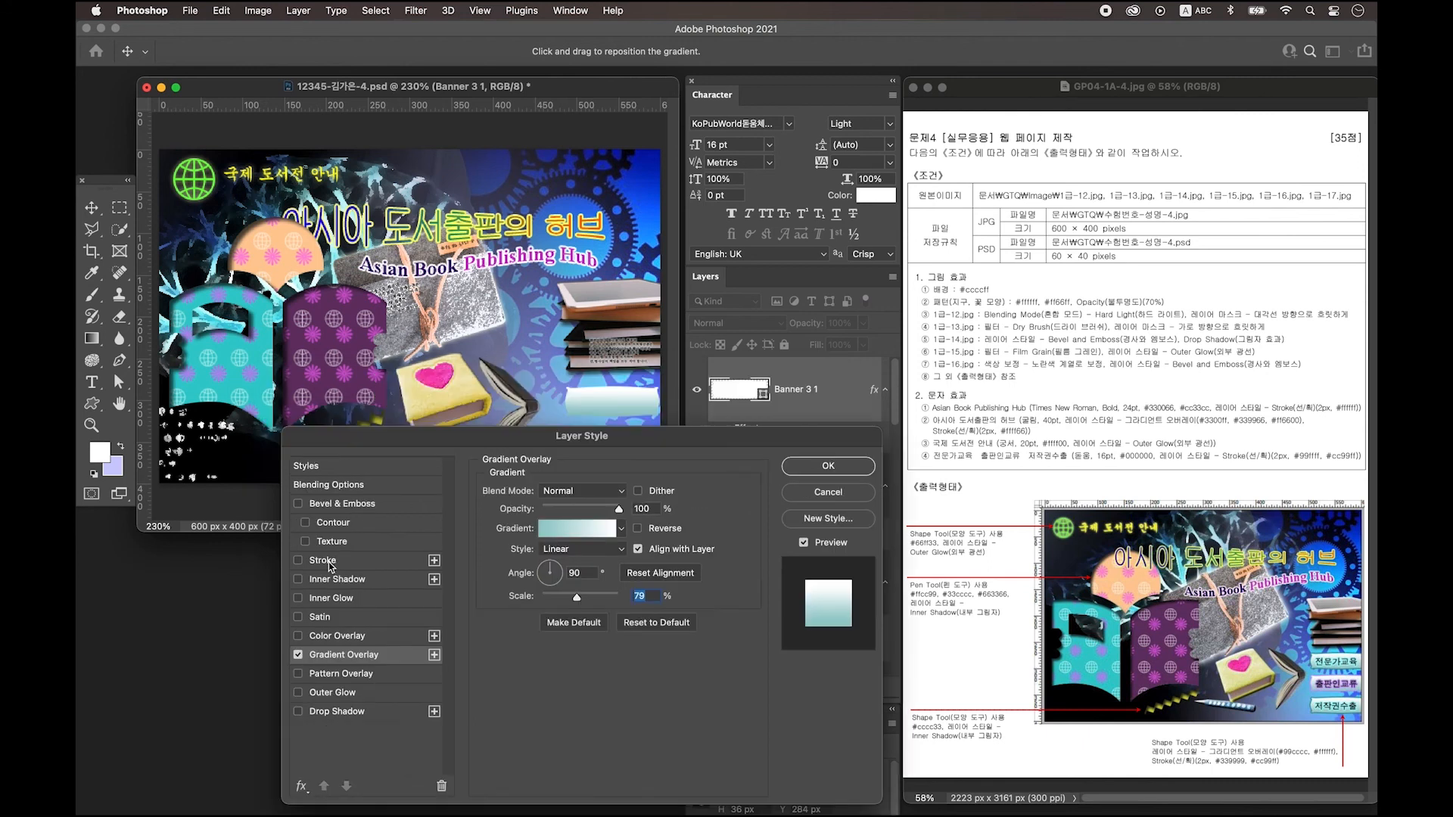
{"action": "left_click", "coordinate": [331, 561]}
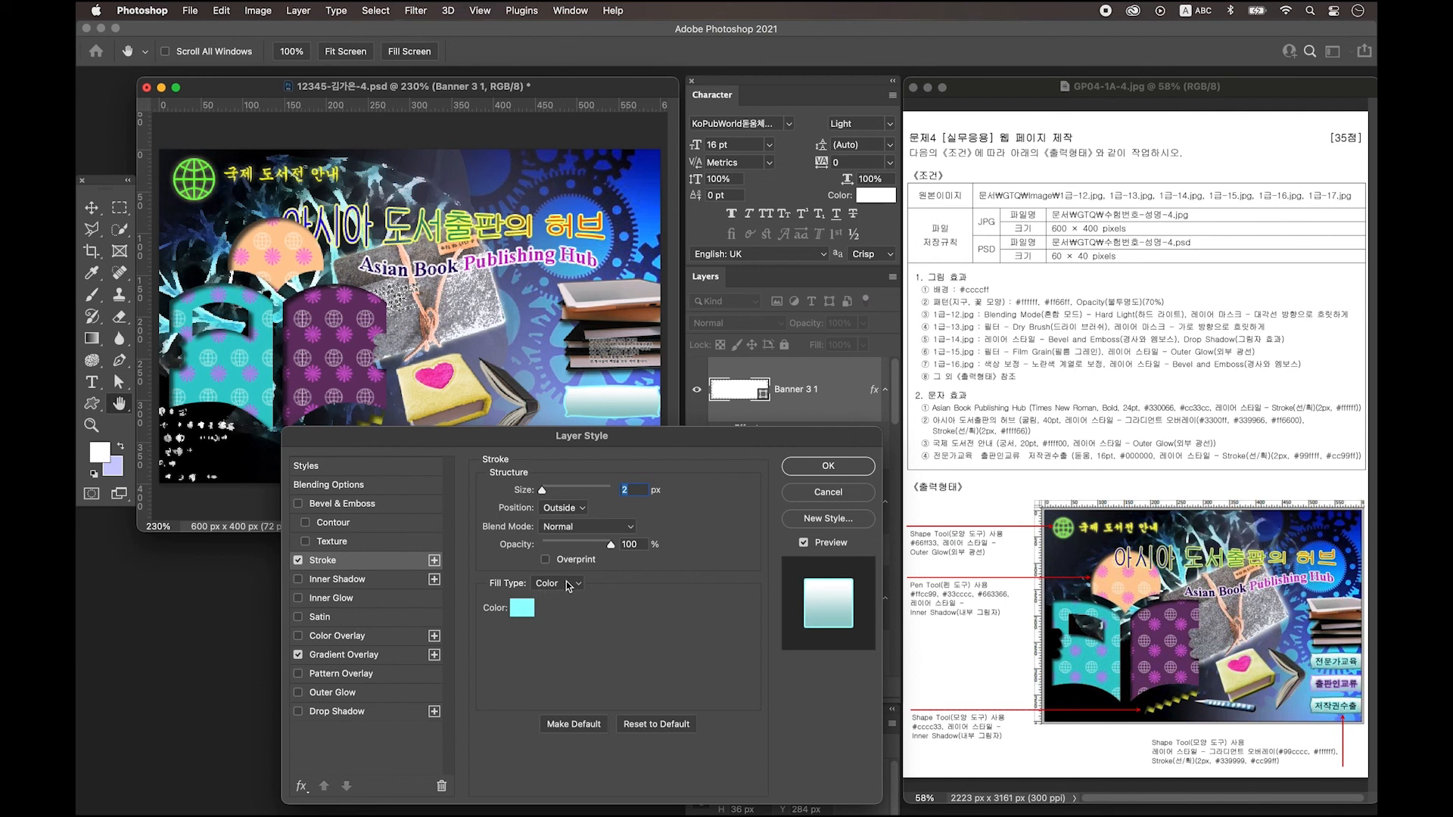
{"action": "left_click", "coordinate": [531, 616]}
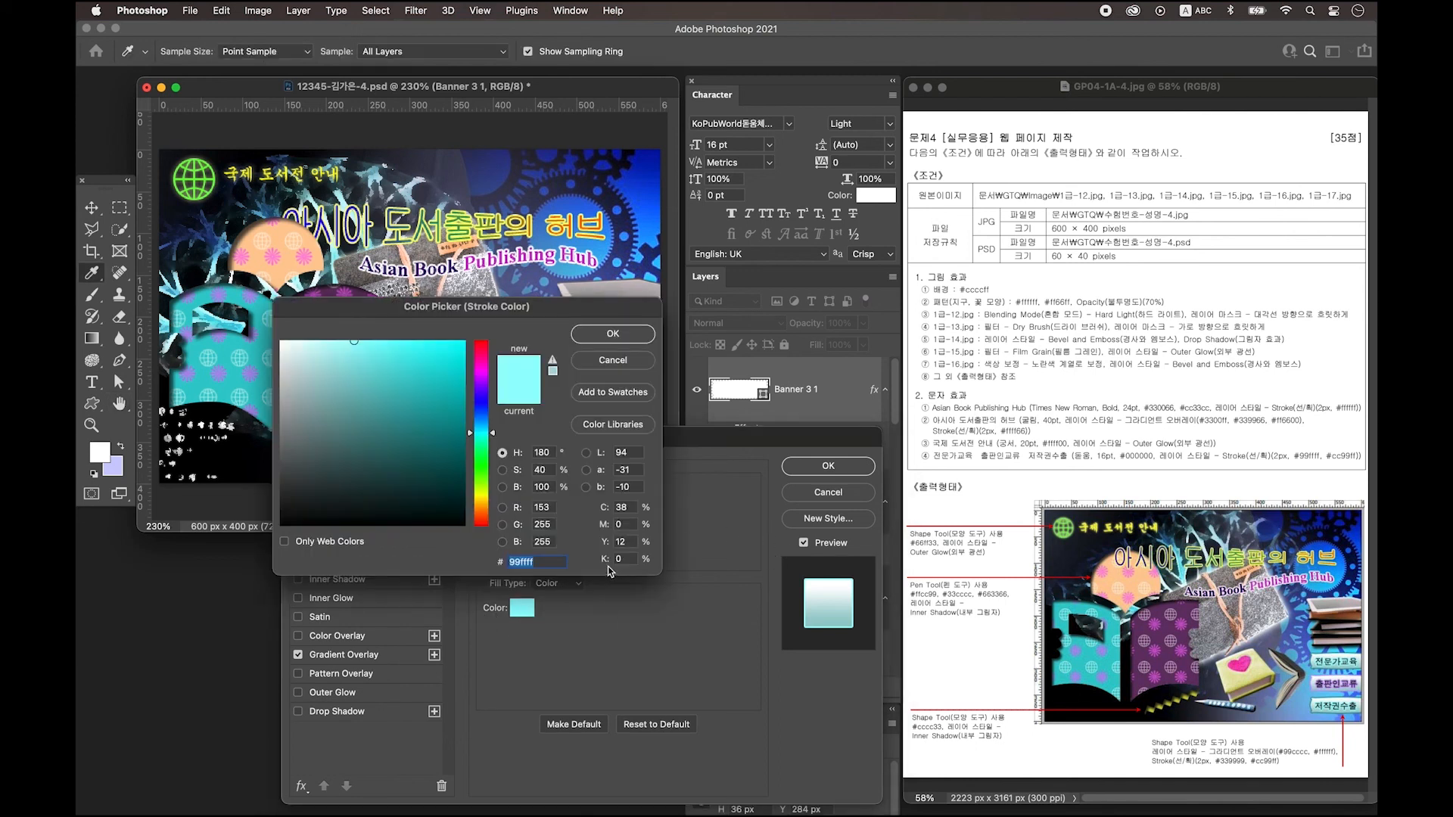
{"action": "key", "text": "Return"}
{"action": "key", "text": "Return"}
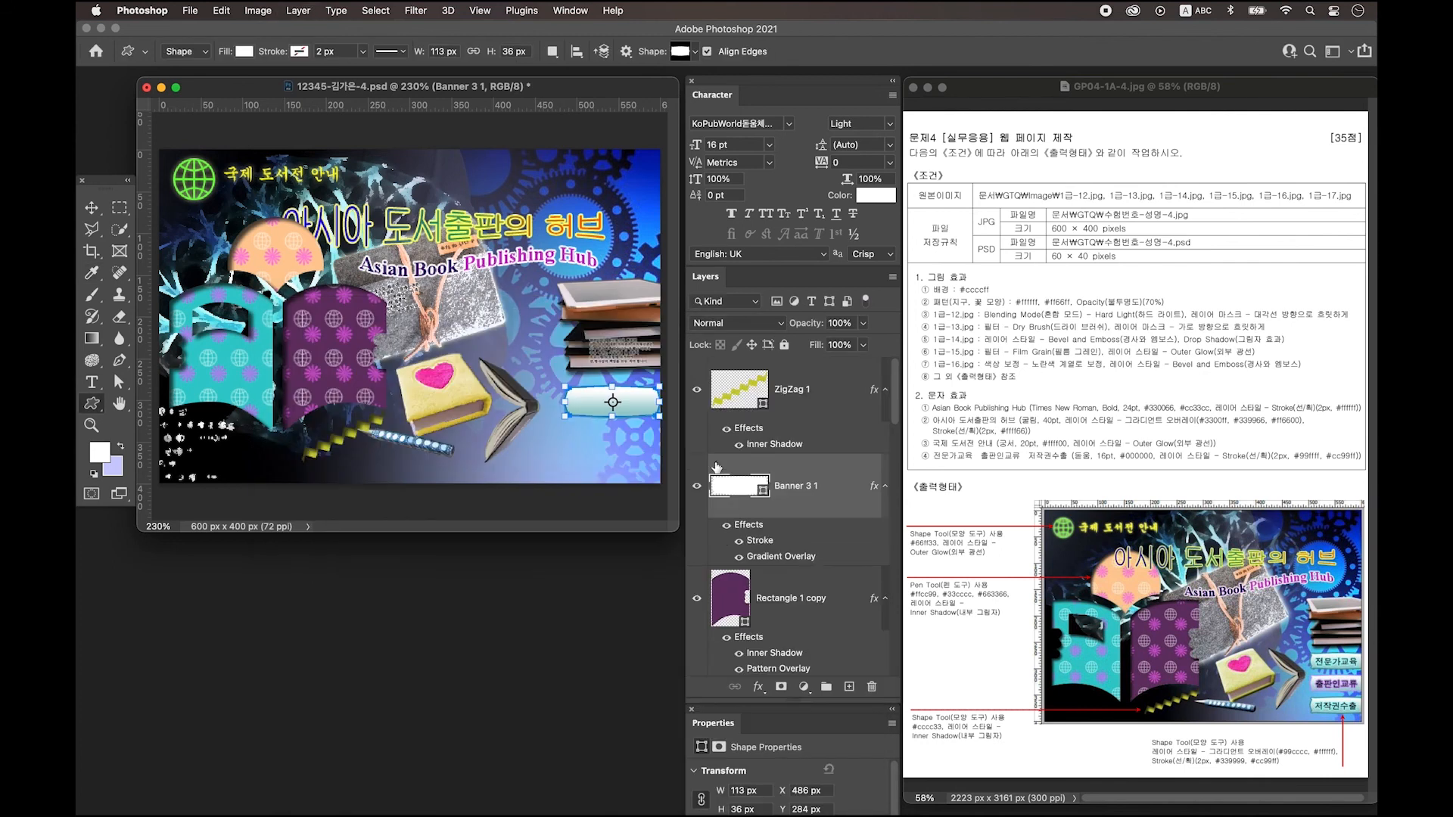
Place the banner behind the 전문가교육 text and duplicate the labelled banner below it.
{"action": "key", "text": "super+bracketleft"}
{"action": "key", "text": "super+bracketleft"}
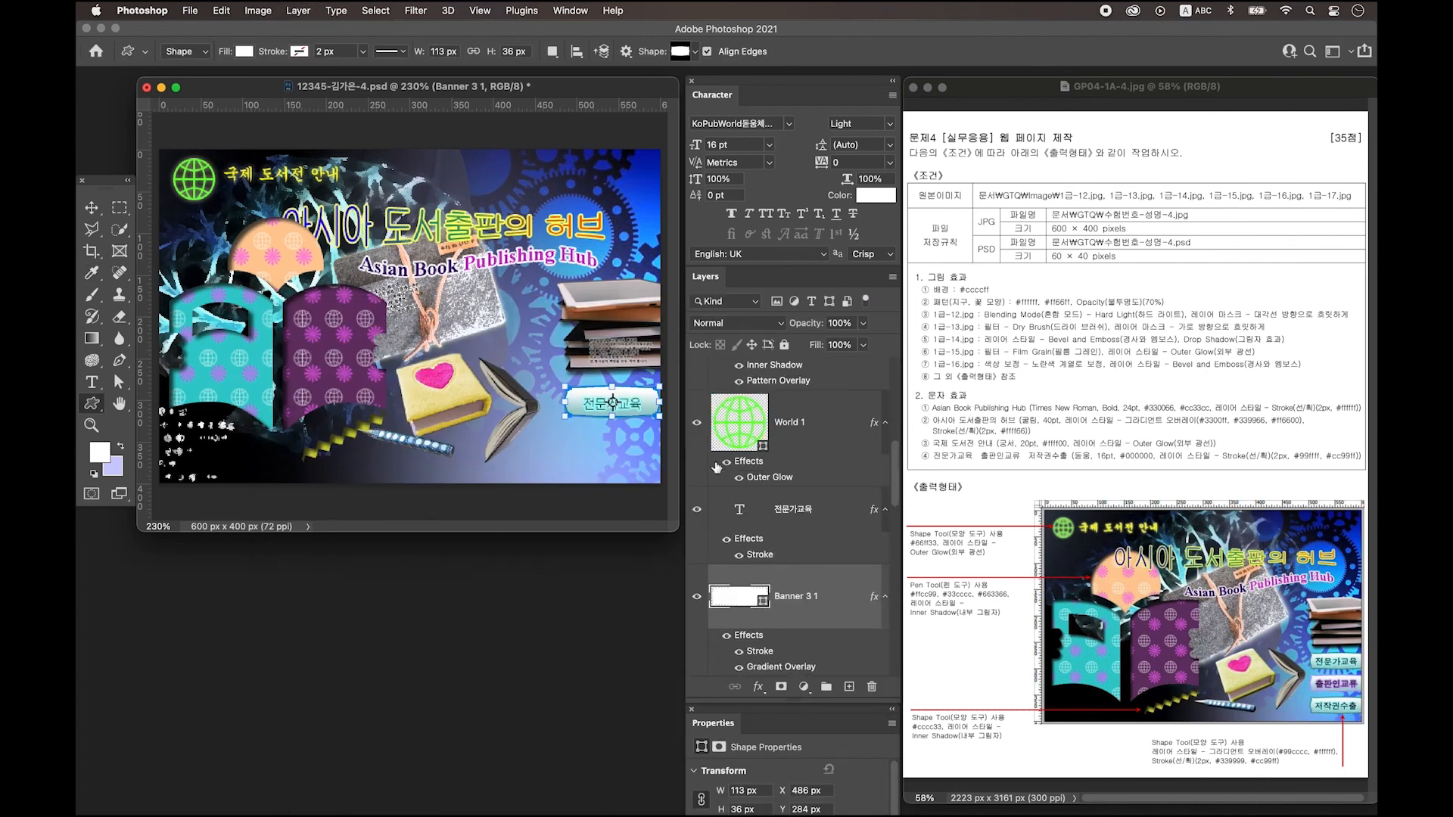
{"action": "key", "text": "v"}
{"action": "left_click", "coordinate": [813, 522]}
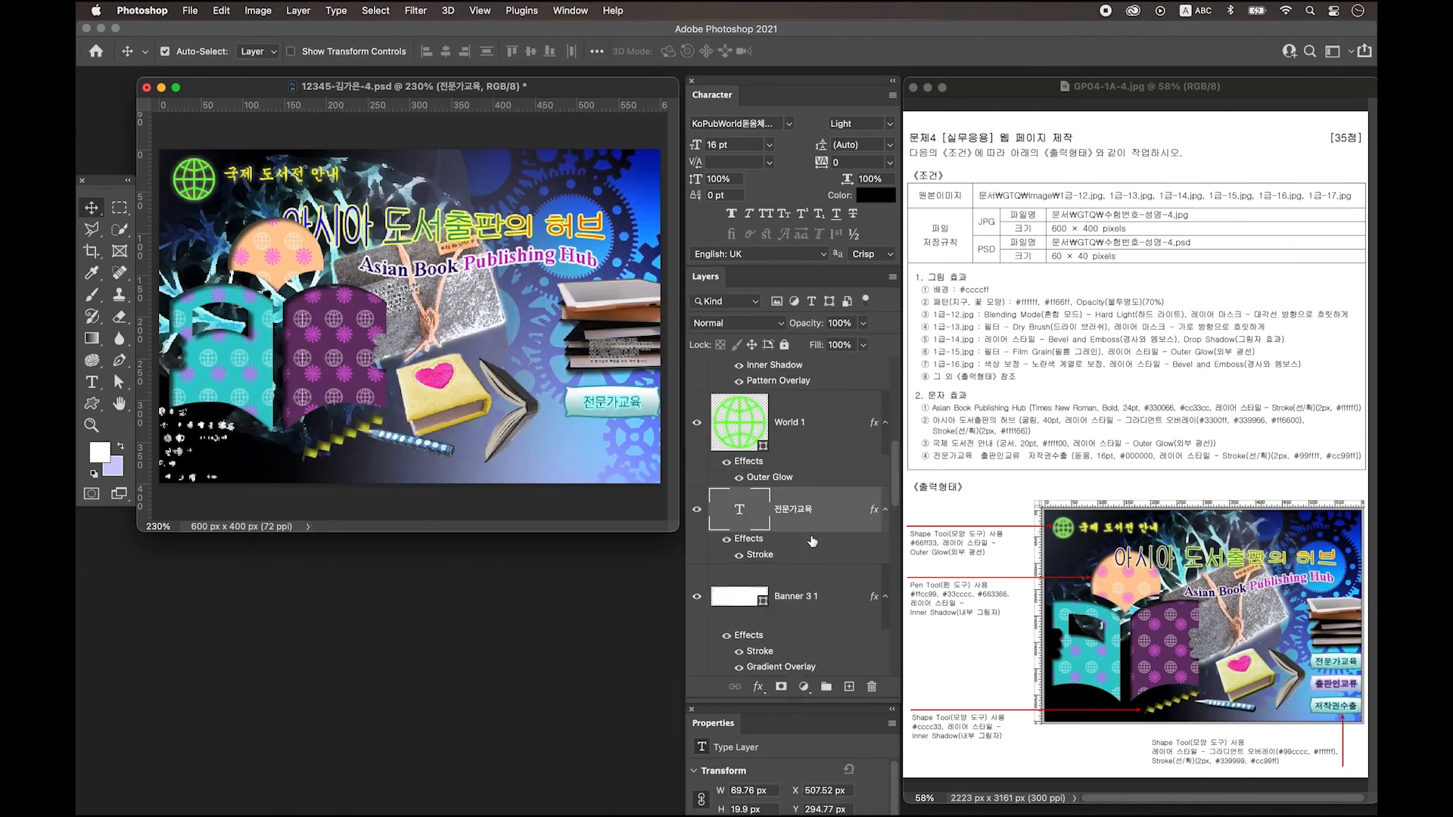
{"action": "left_click", "coordinate": [835, 595], "text": "shift"}
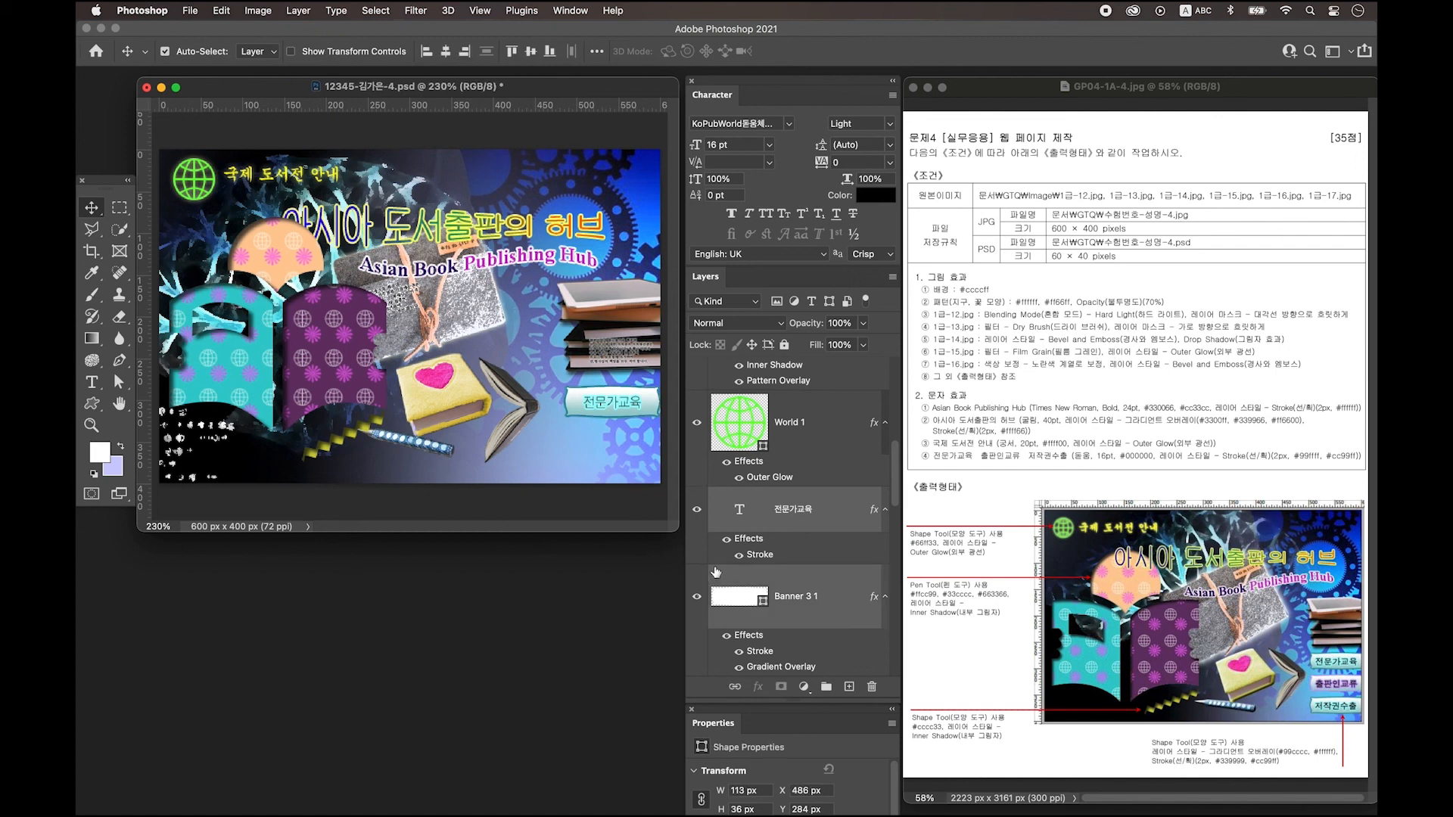
{"action": "left_click_drag", "start_coordinate": [648, 406], "coordinate": [647, 477]}
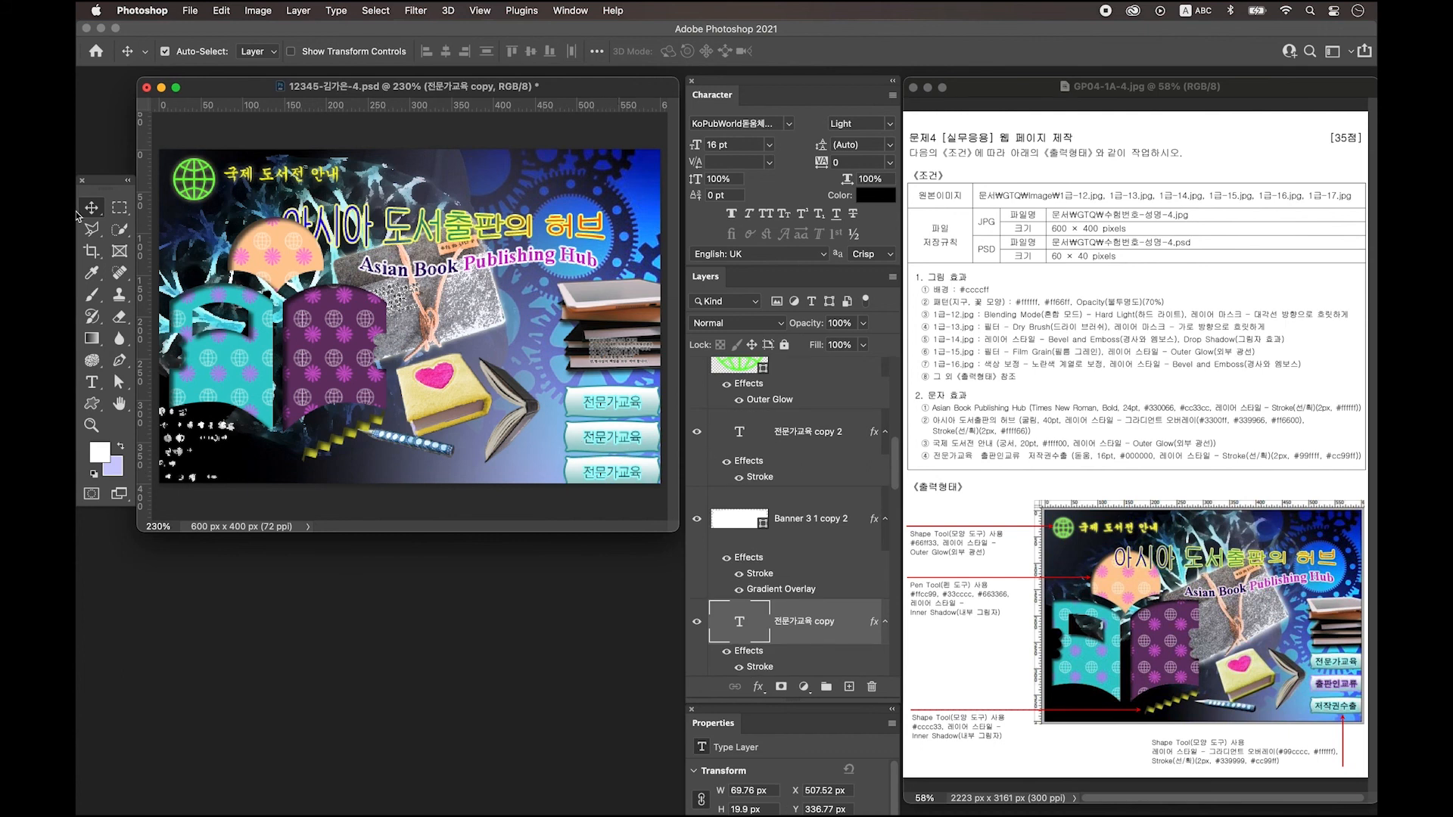
Retype the middle banner's label as 출판인교류.
{"action": "key", "text": "t"}
{"action": "left_click", "coordinate": [610, 437]}
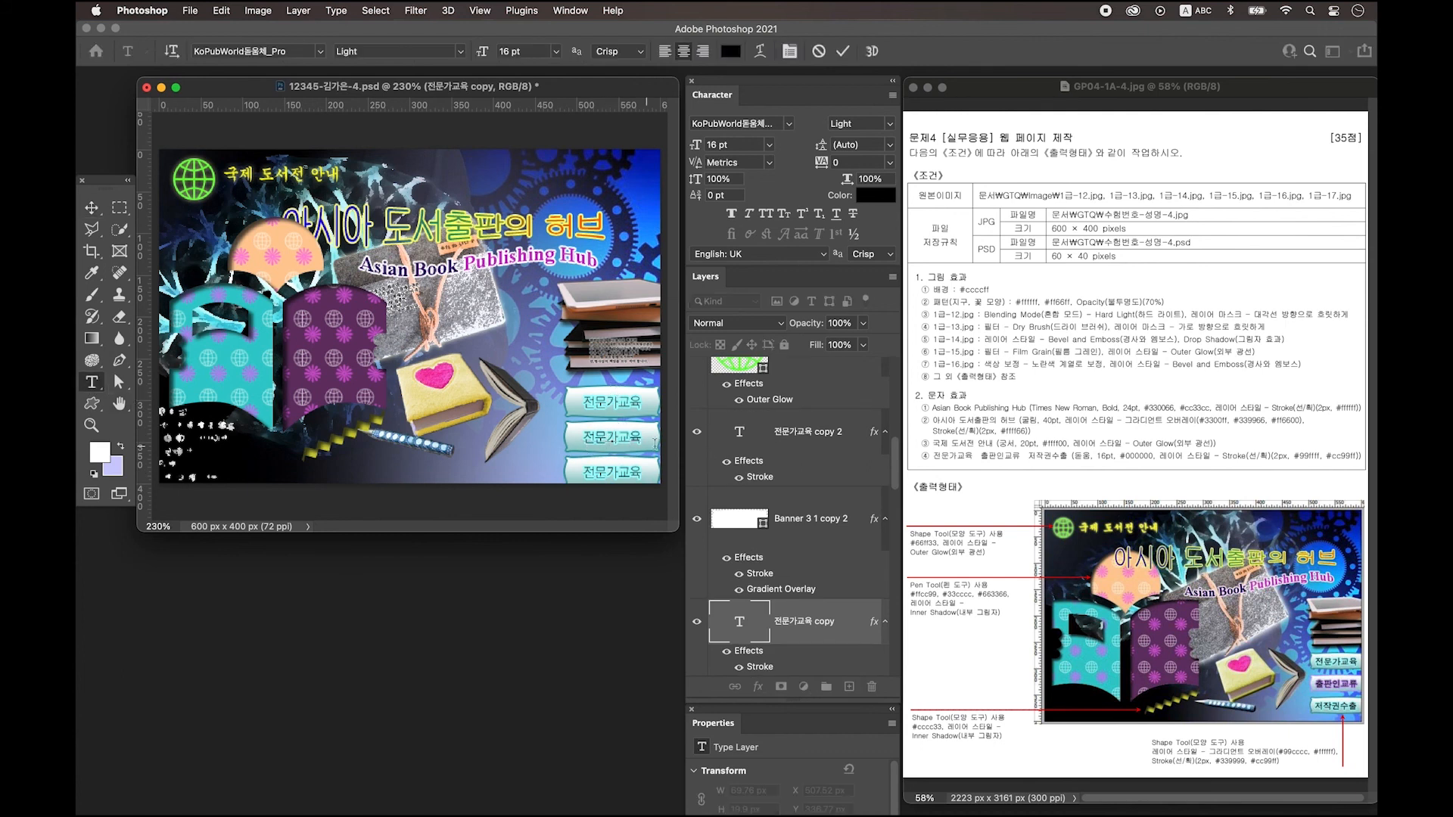
{"action": "left_click_drag", "start_coordinate": [583, 437], "coordinate": [657, 435]}
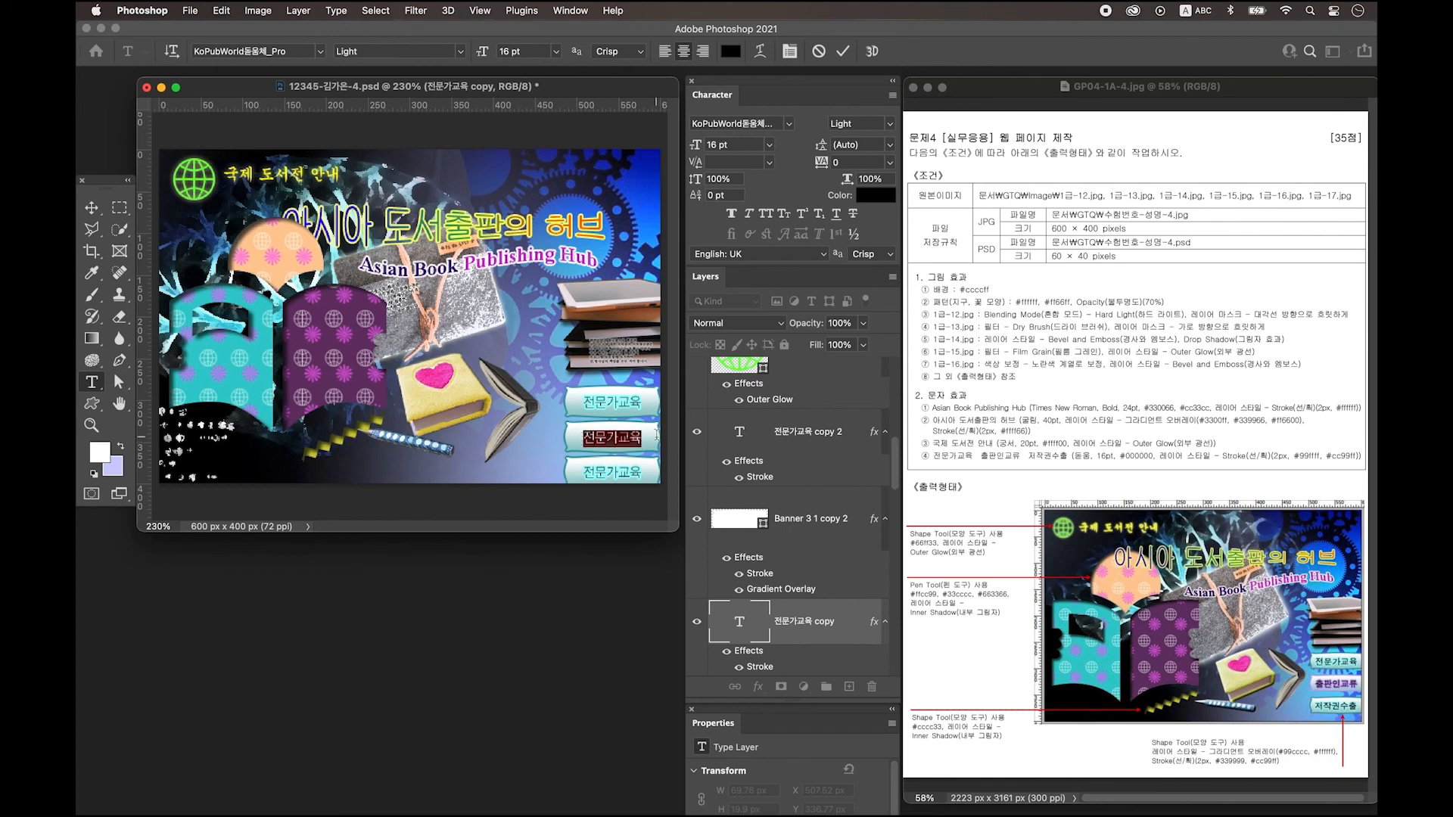
{"action": "key", "text": "BackSpace"}
{"action": "key", "text": "ctrl+space"}
{"action": "type", "text": "출판인교류"}
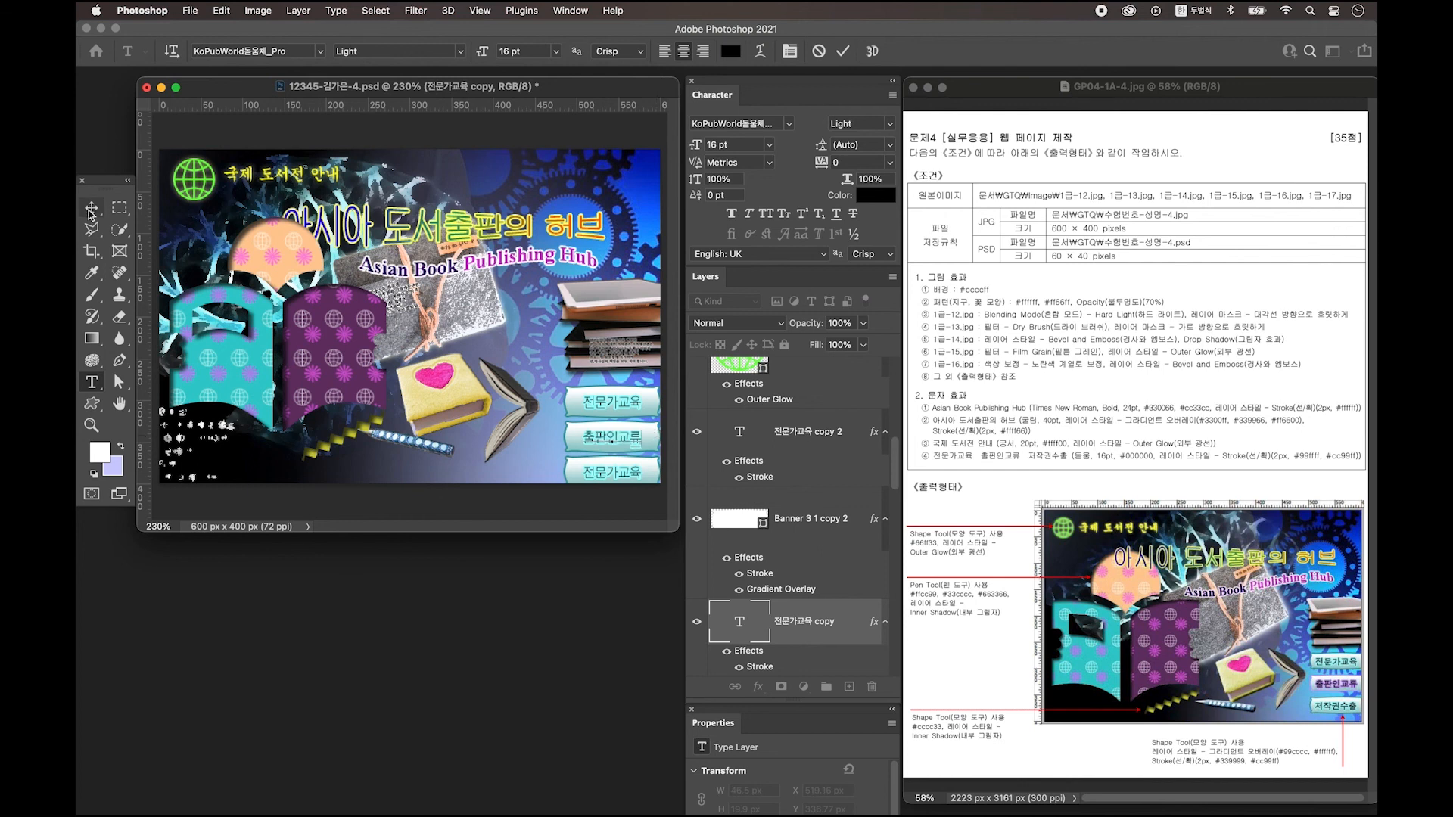
{"action": "left_click", "coordinate": [91, 209]}
{"action": "scroll", "coordinate": [784, 618], "scroll_direction": "down", "scroll_amount": 1}
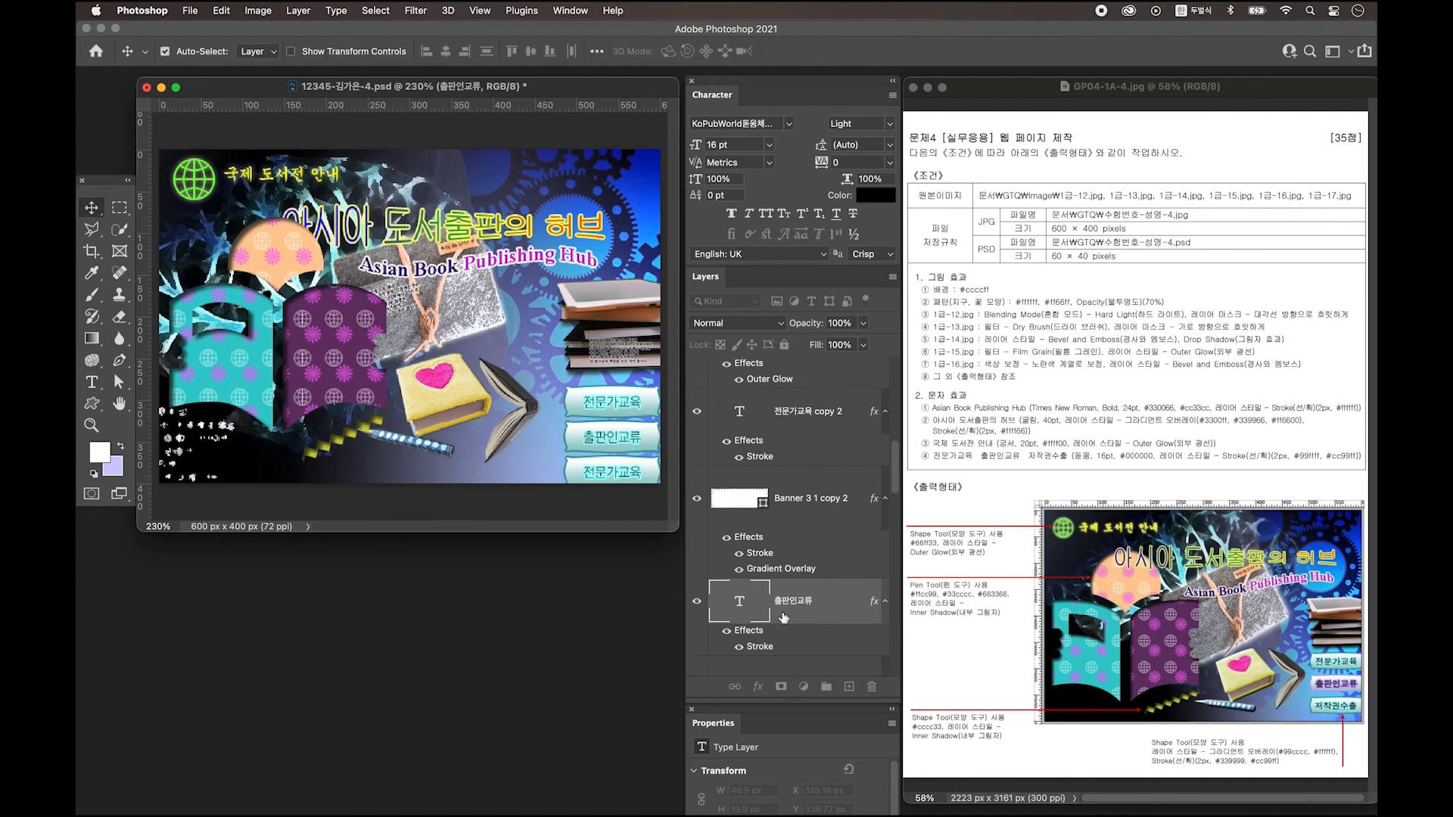
Change the 출판인교류 text Stroke colour to violet #cc99ff.
{"action": "scroll", "coordinate": [839, 607], "scroll_direction": "up", "scroll_amount": 1}
{"action": "double_click", "coordinate": [837, 609]}
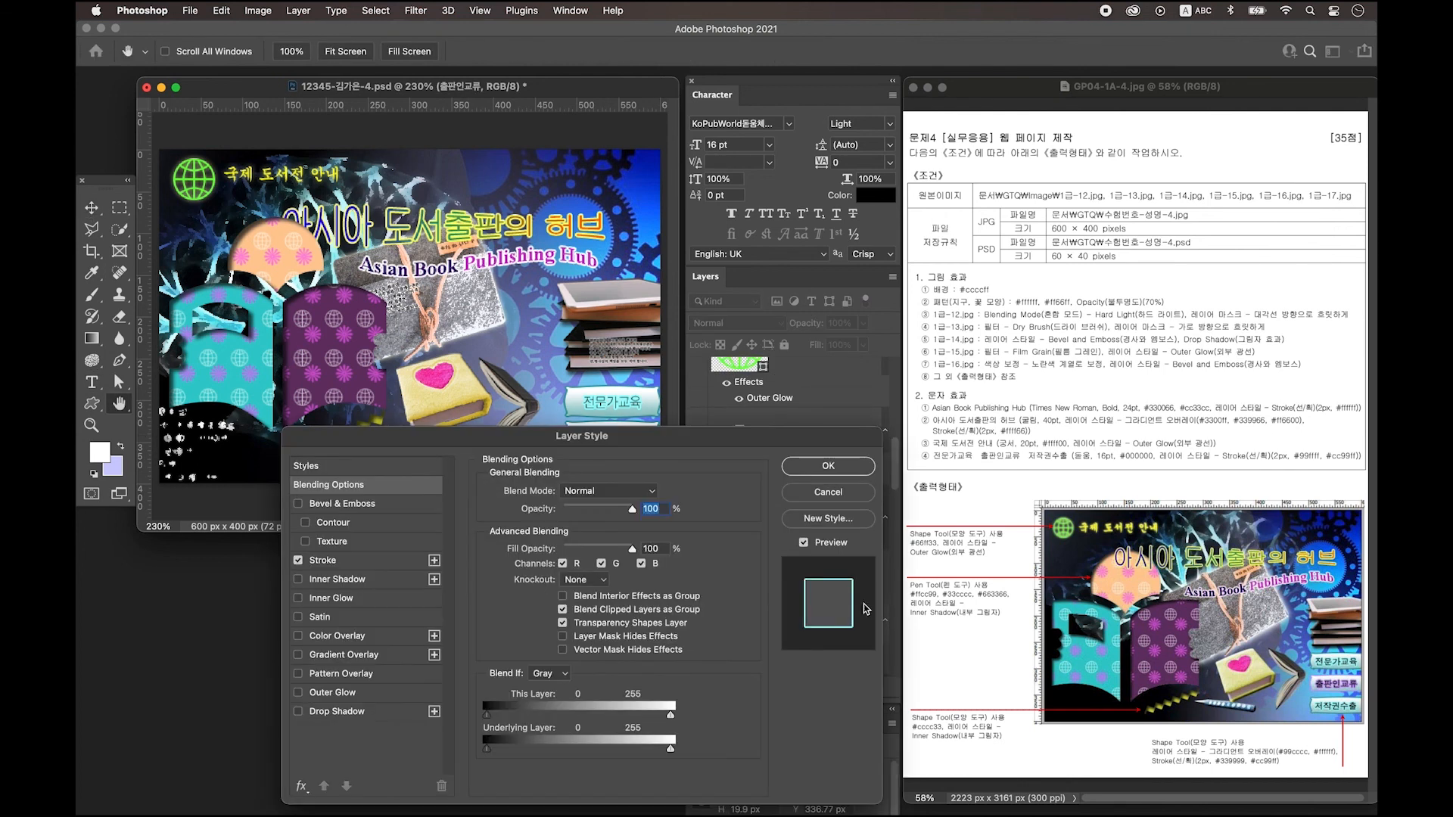
{"action": "left_click", "coordinate": [324, 560]}
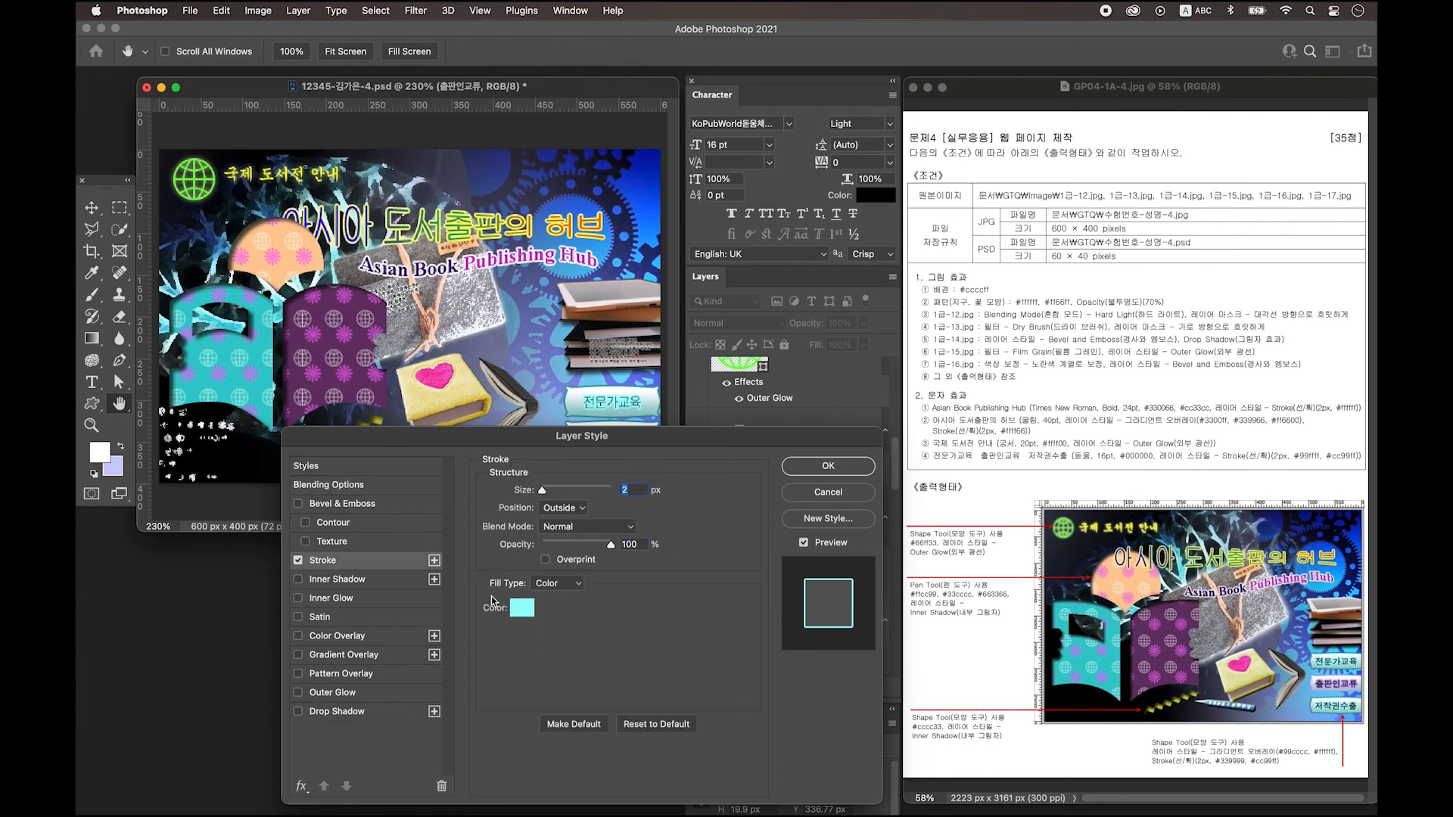
{"action": "left_click", "coordinate": [521, 608]}
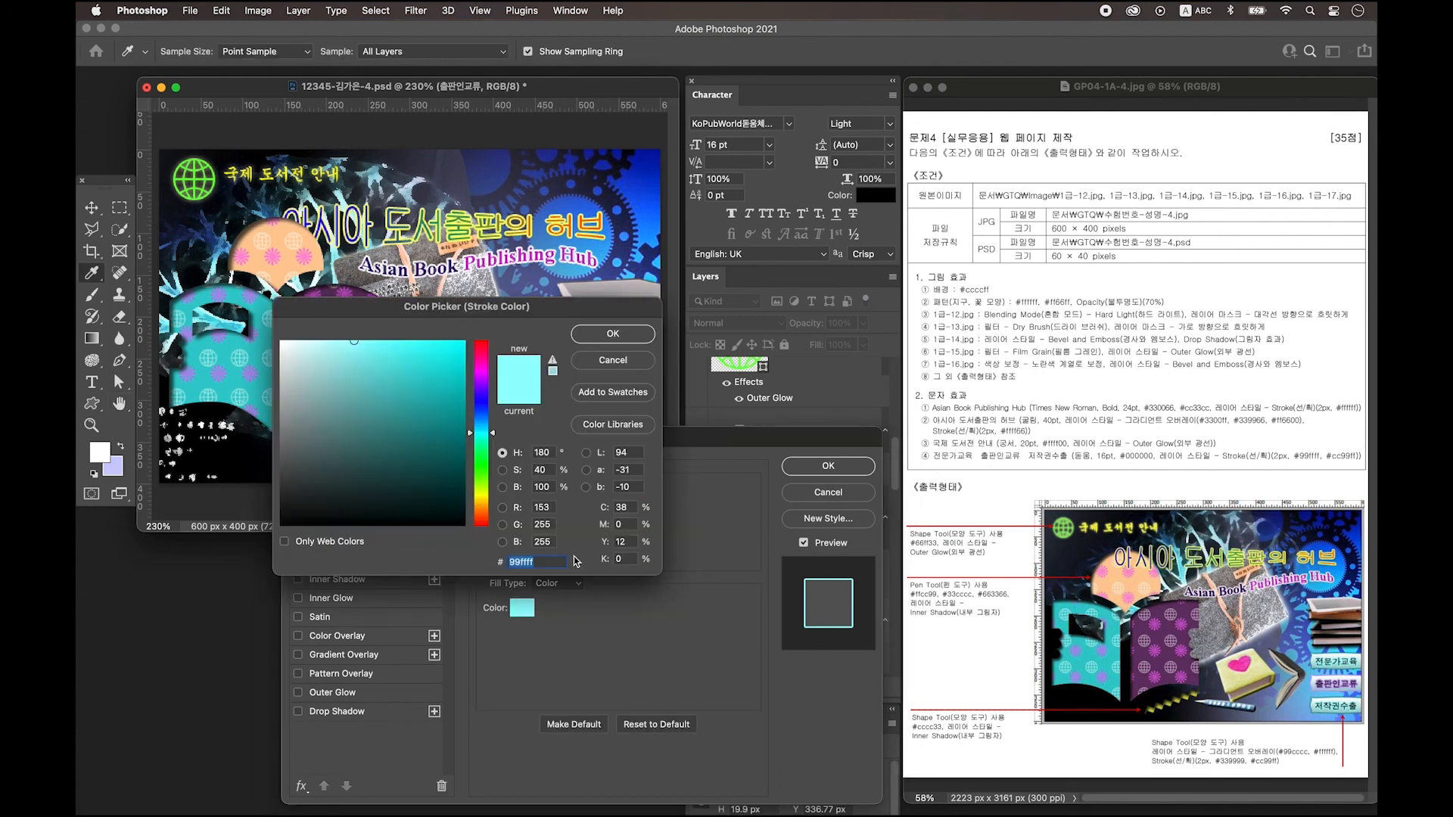
{"action": "type", "text": "cc99ff"}
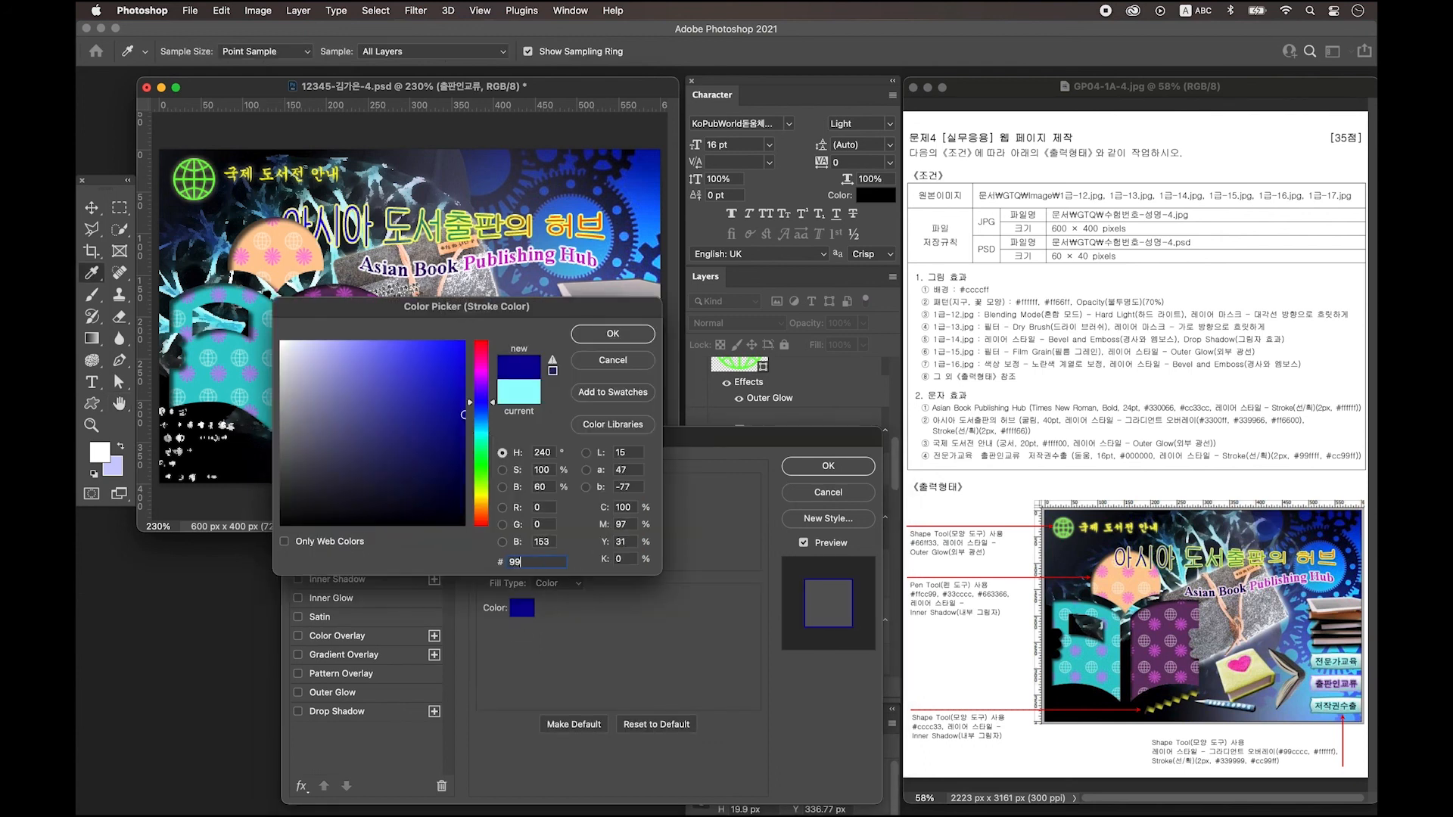
{"action": "key", "text": "Return"}
{"action": "key", "text": "Return"}
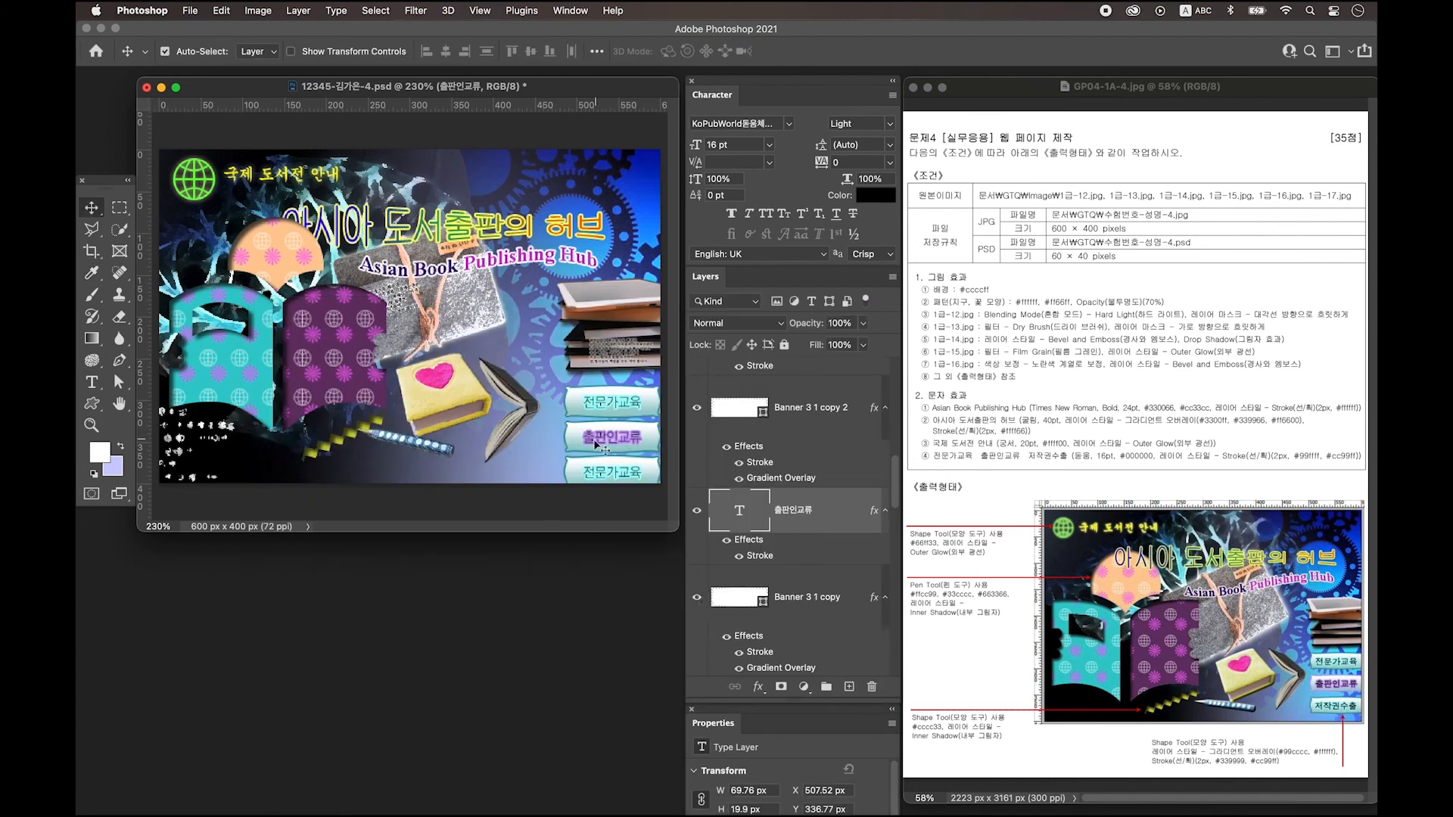
Adjust the Stroke colour of the middle banner shape in Layer Style.
{"action": "left_click", "coordinate": [699, 598]}
{"action": "left_click", "coordinate": [699, 598]}
{"action": "left_click", "coordinate": [808, 605]}
{"action": "left_click", "coordinate": [853, 604]}
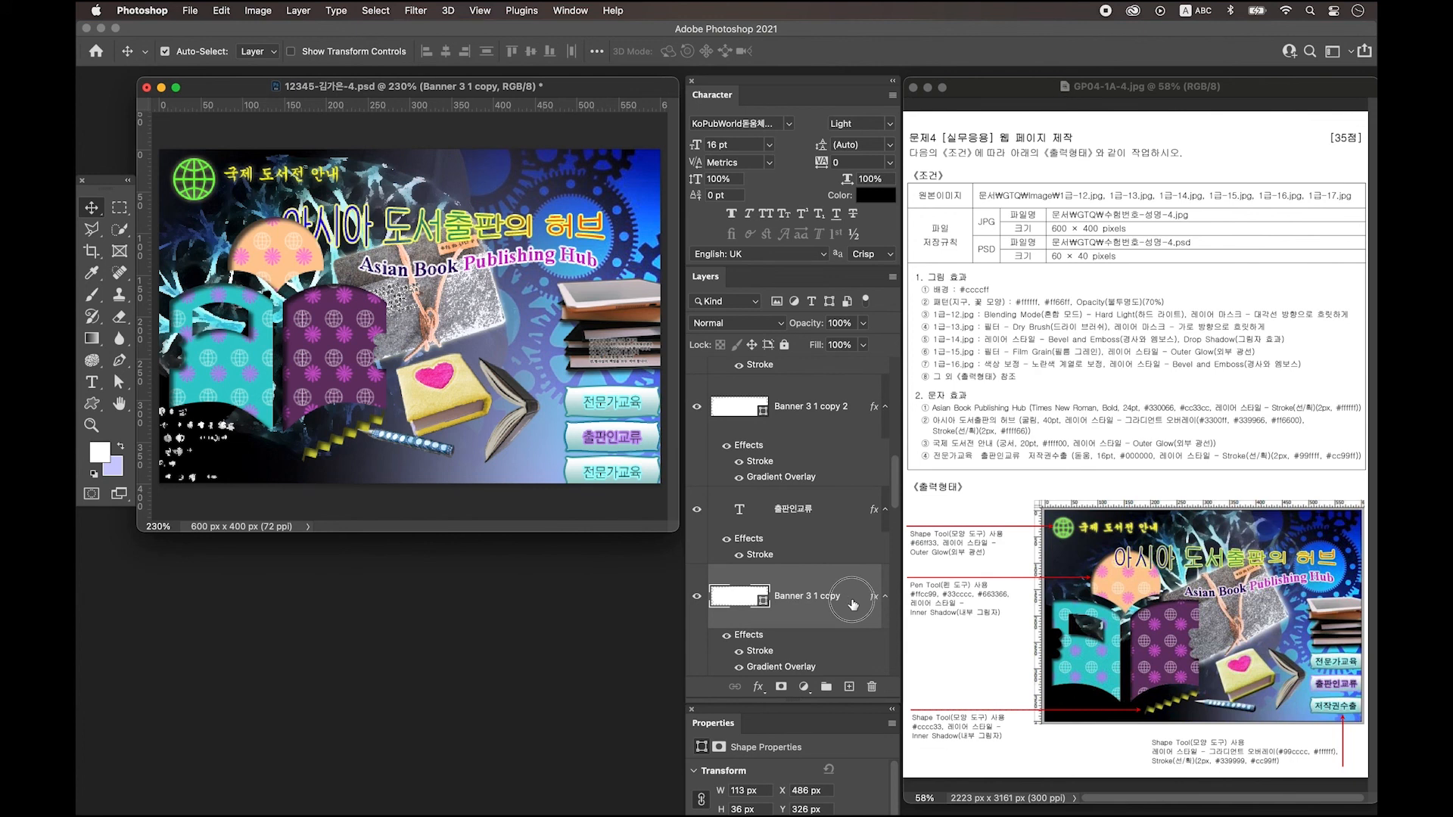
{"action": "double_click", "coordinate": [853, 604]}
{"action": "left_click", "coordinate": [327, 563]}
{"action": "left_click", "coordinate": [524, 609]}
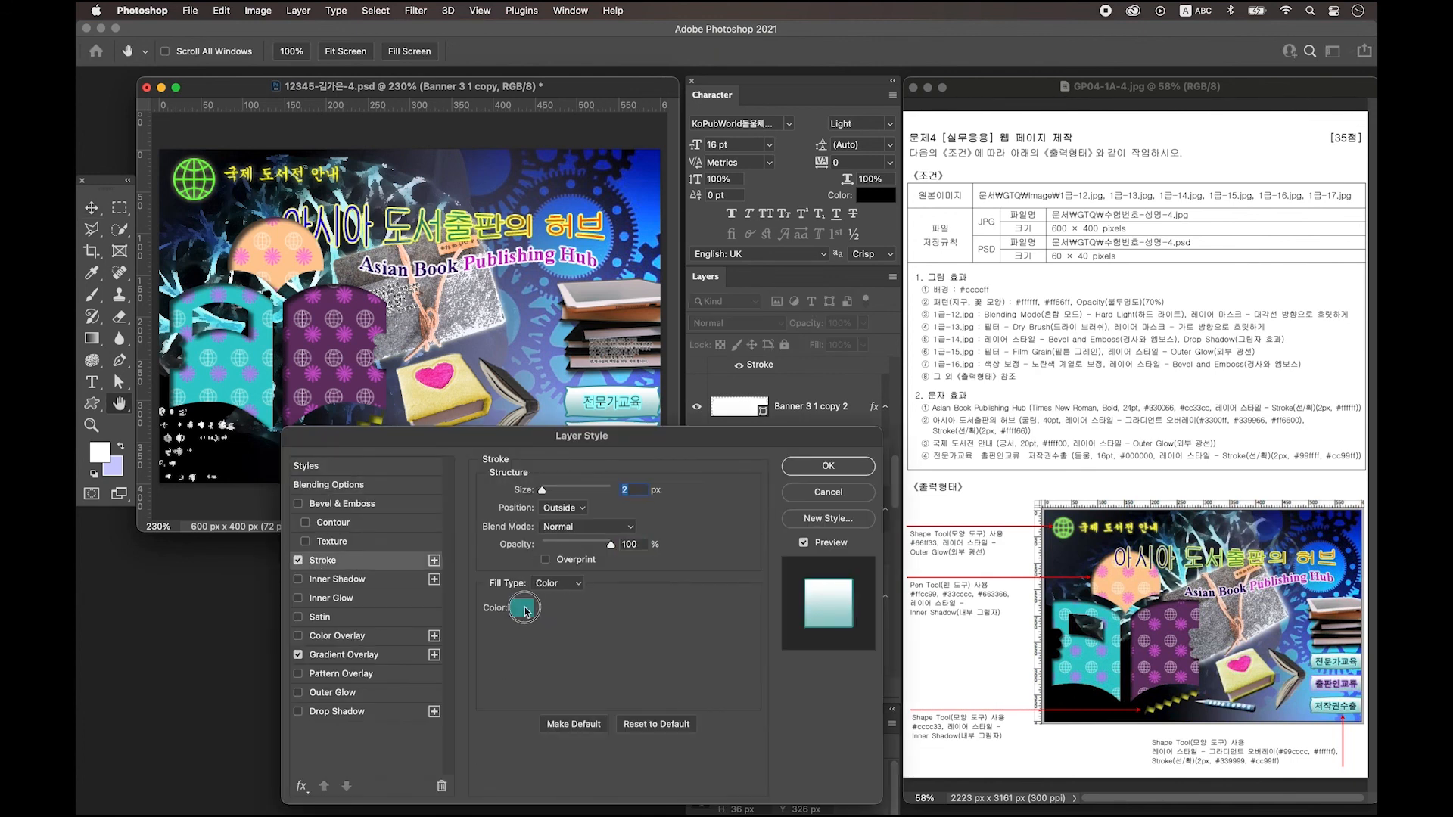
{"action": "key", "text": "Return"}
{"action": "key", "text": "Return"}
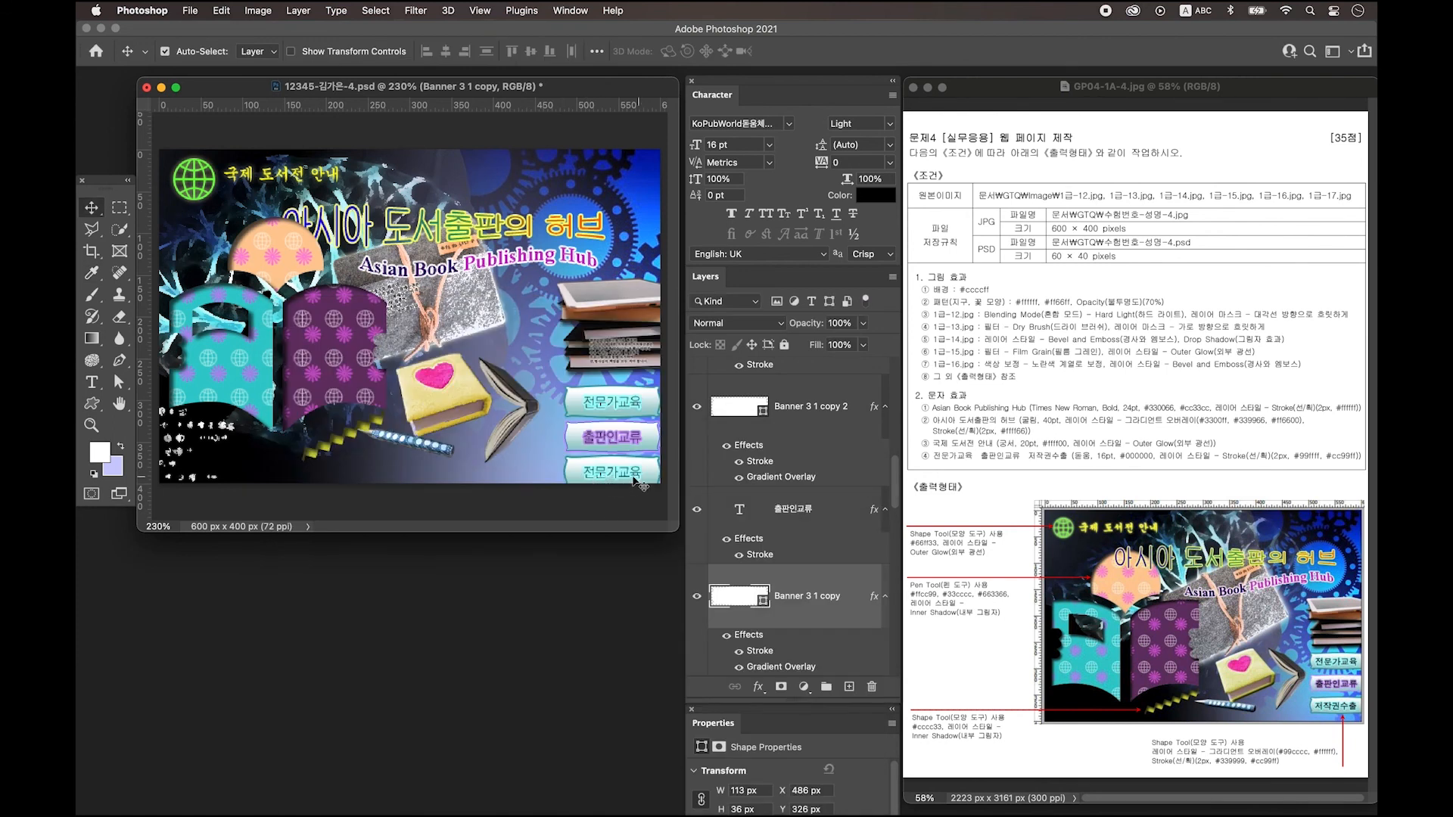
Retype the bottom button's label as 저작권수출.
{"action": "left_click", "coordinate": [101, 383]}
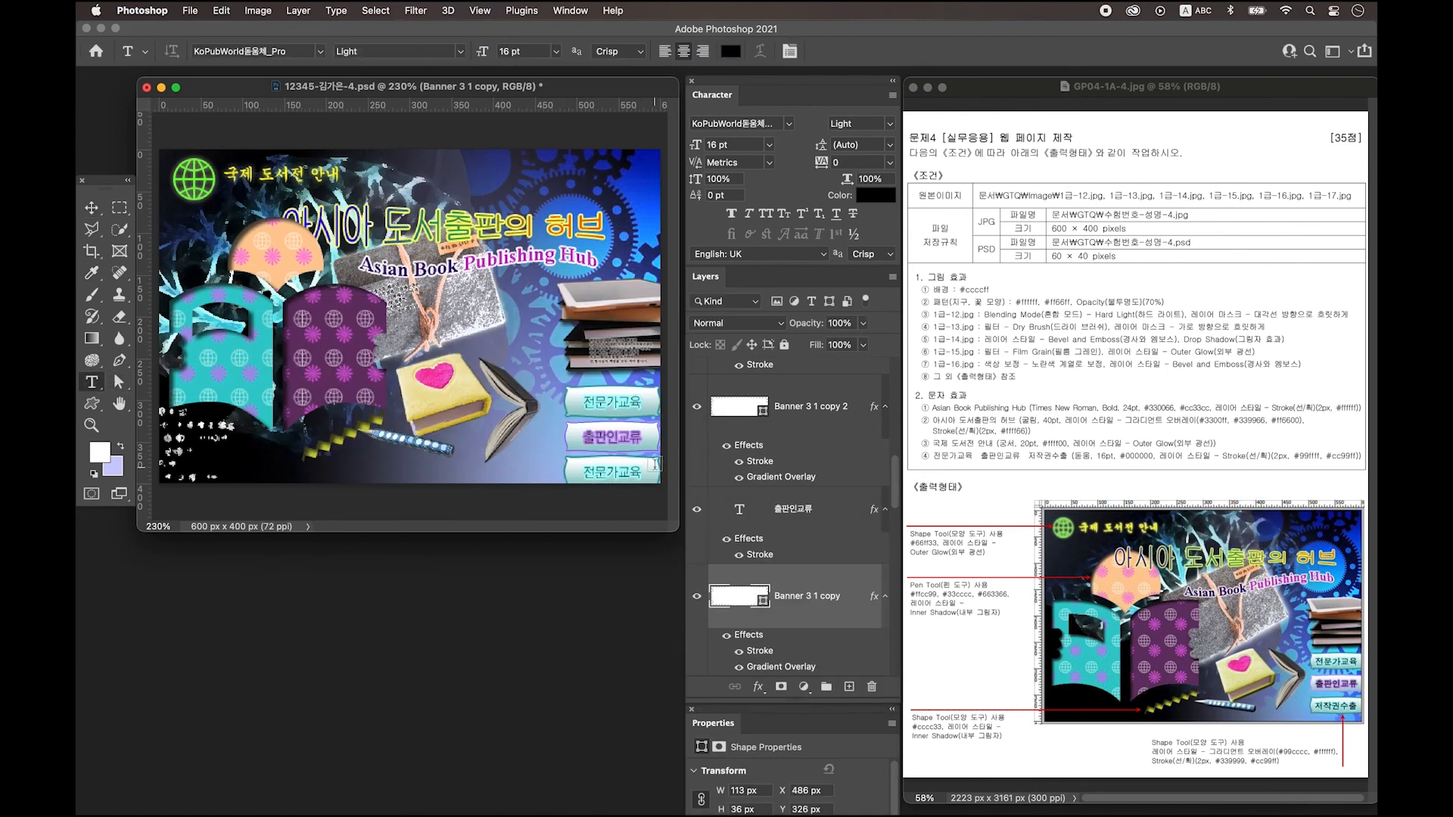
{"action": "double_click", "coordinate": [613, 475]}
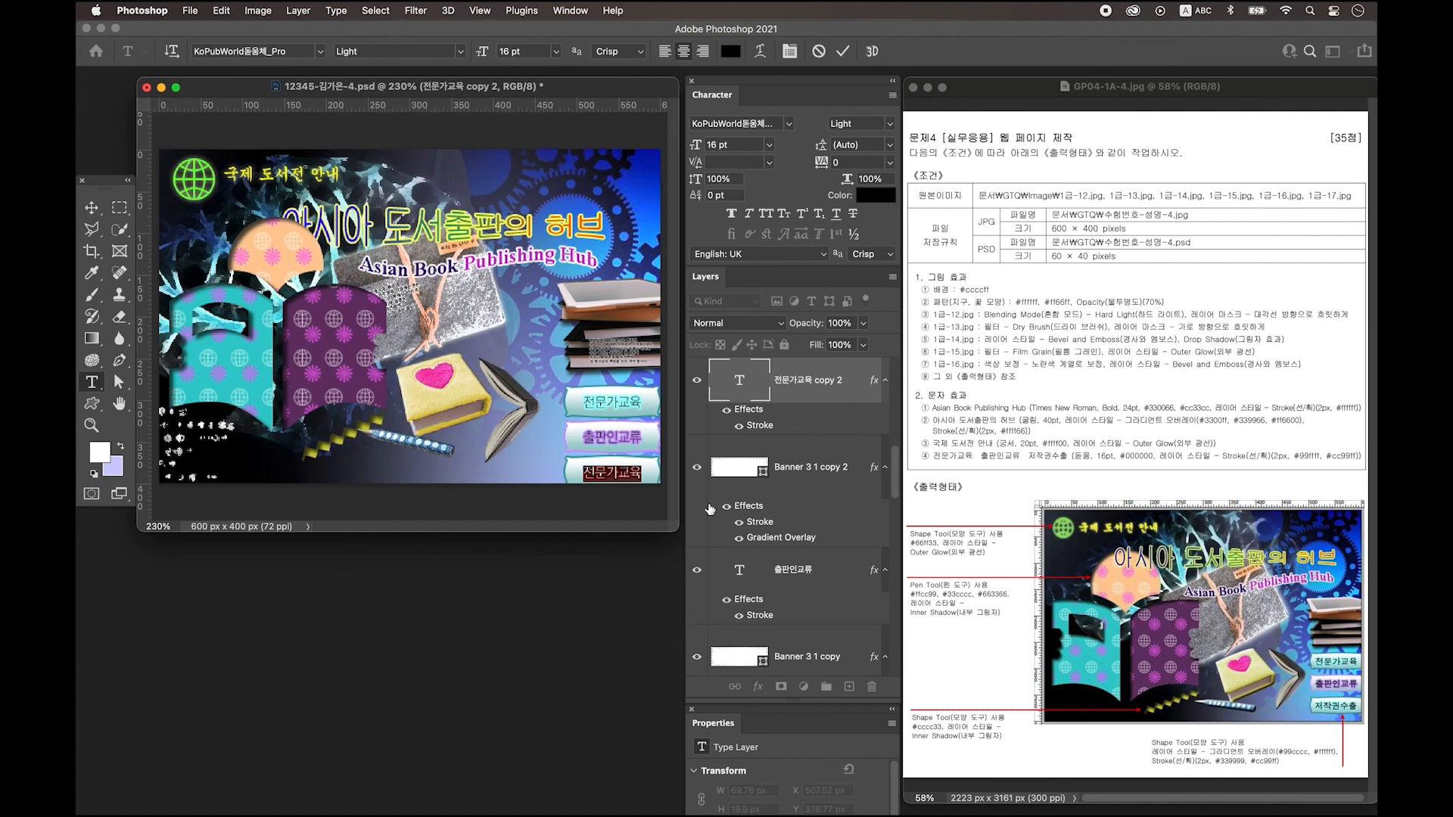
{"action": "key", "text": "BackSpace"}
{"action": "key", "text": "ctrl+space"}
{"action": "type", "text": "저작권수출"}
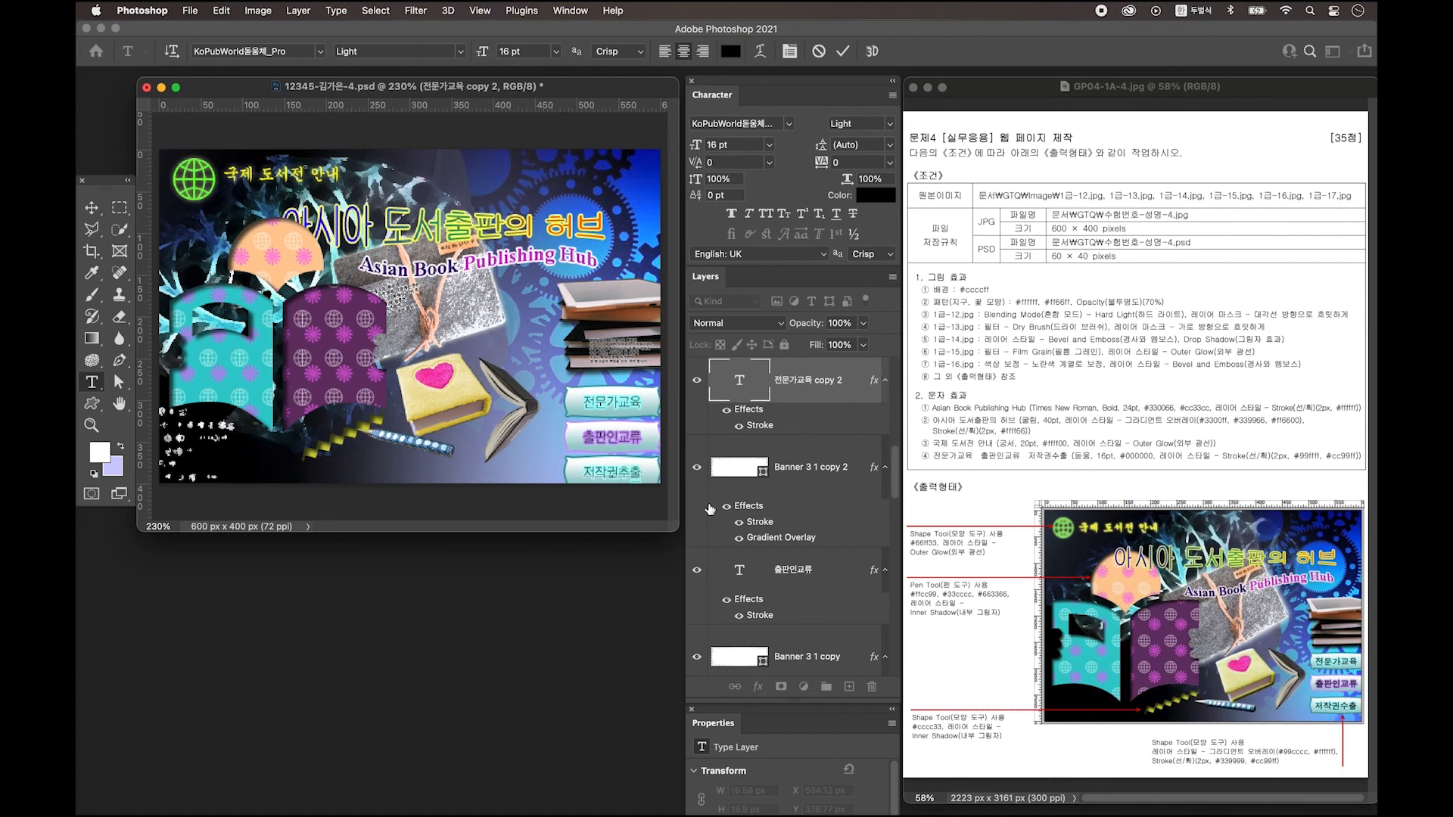
{"action": "key", "text": "super+Return"}
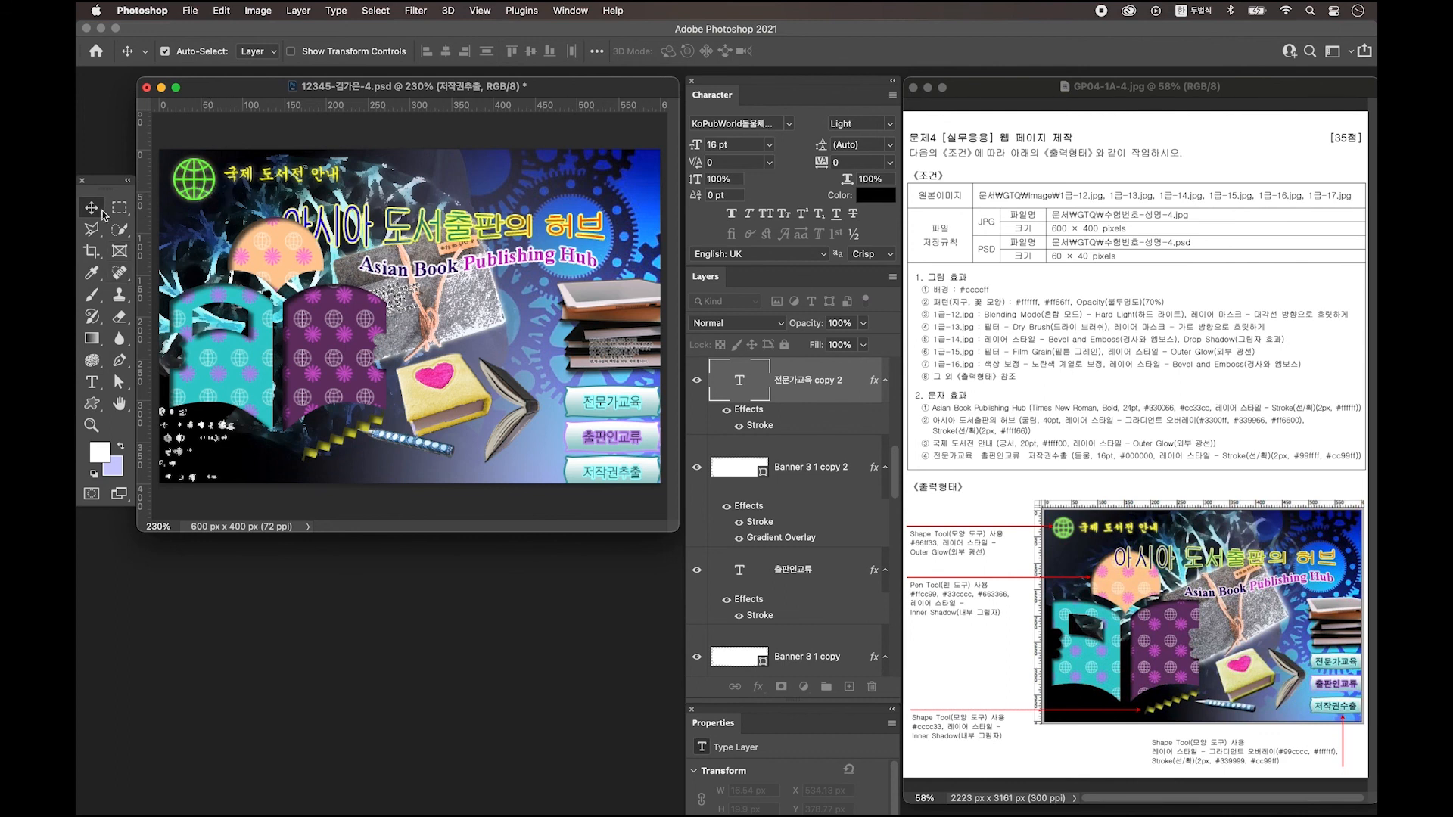
Nudge the lace and open book images slightly right and down.
{"action": "left_click", "coordinate": [205, 168]}
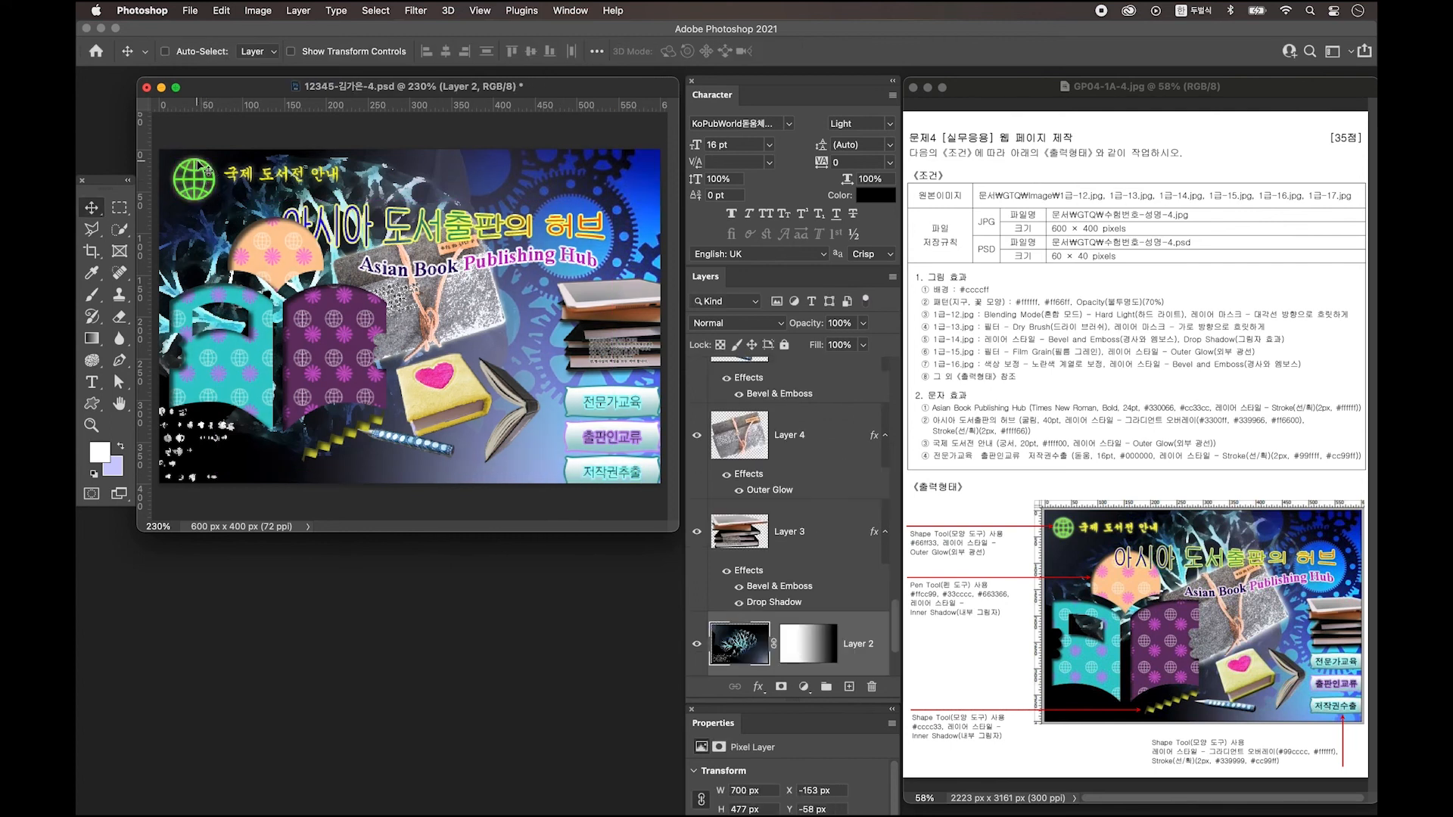
{"action": "left_click", "coordinate": [205, 168]}
{"action": "left_click", "coordinate": [211, 188]}
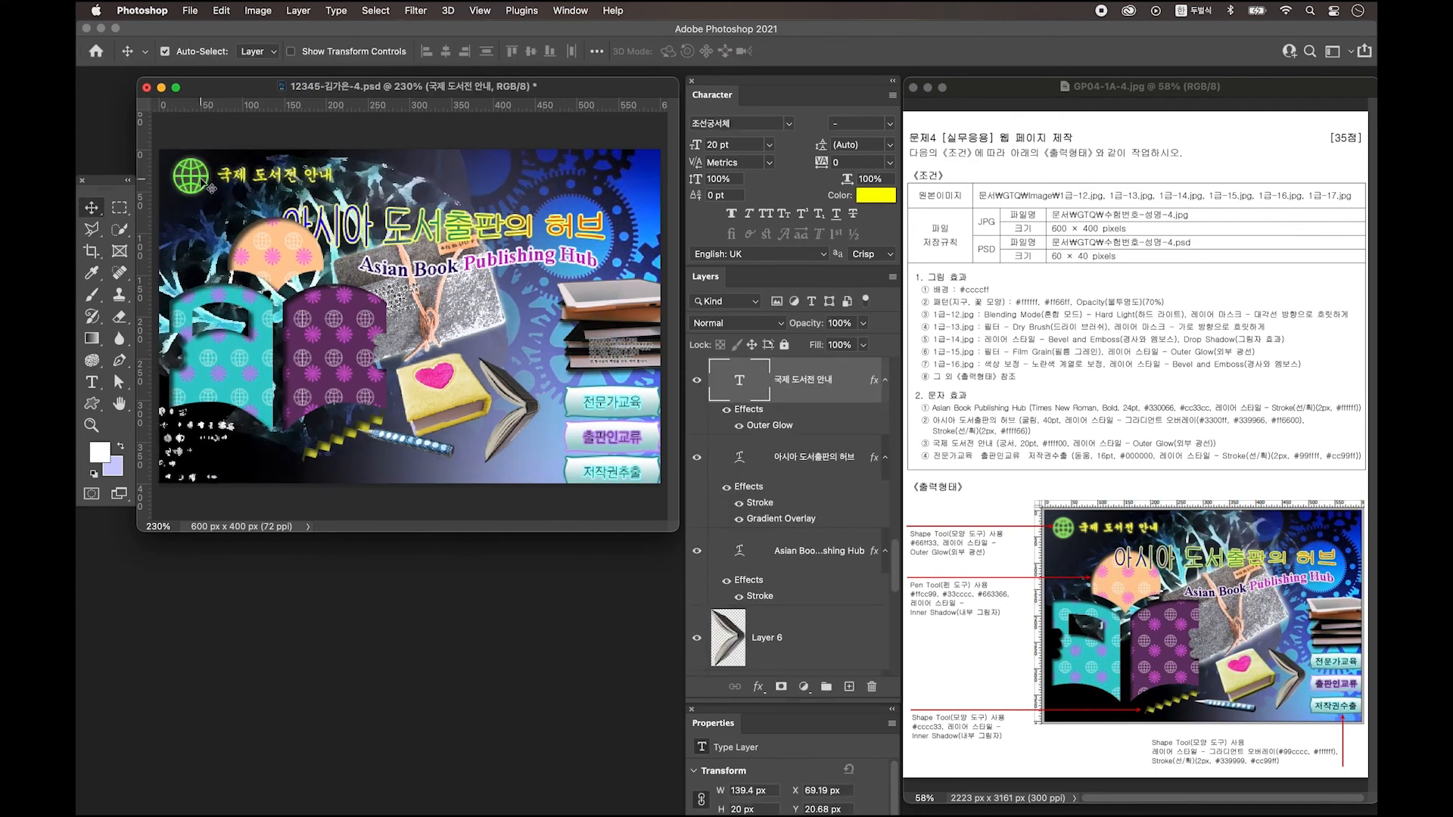
{"action": "left_click", "coordinate": [331, 270]}
{"action": "left_click_drag", "start_coordinate": [443, 311], "coordinate": [483, 319]}
{"action": "left_click_drag", "start_coordinate": [469, 402], "coordinate": [485, 412]}
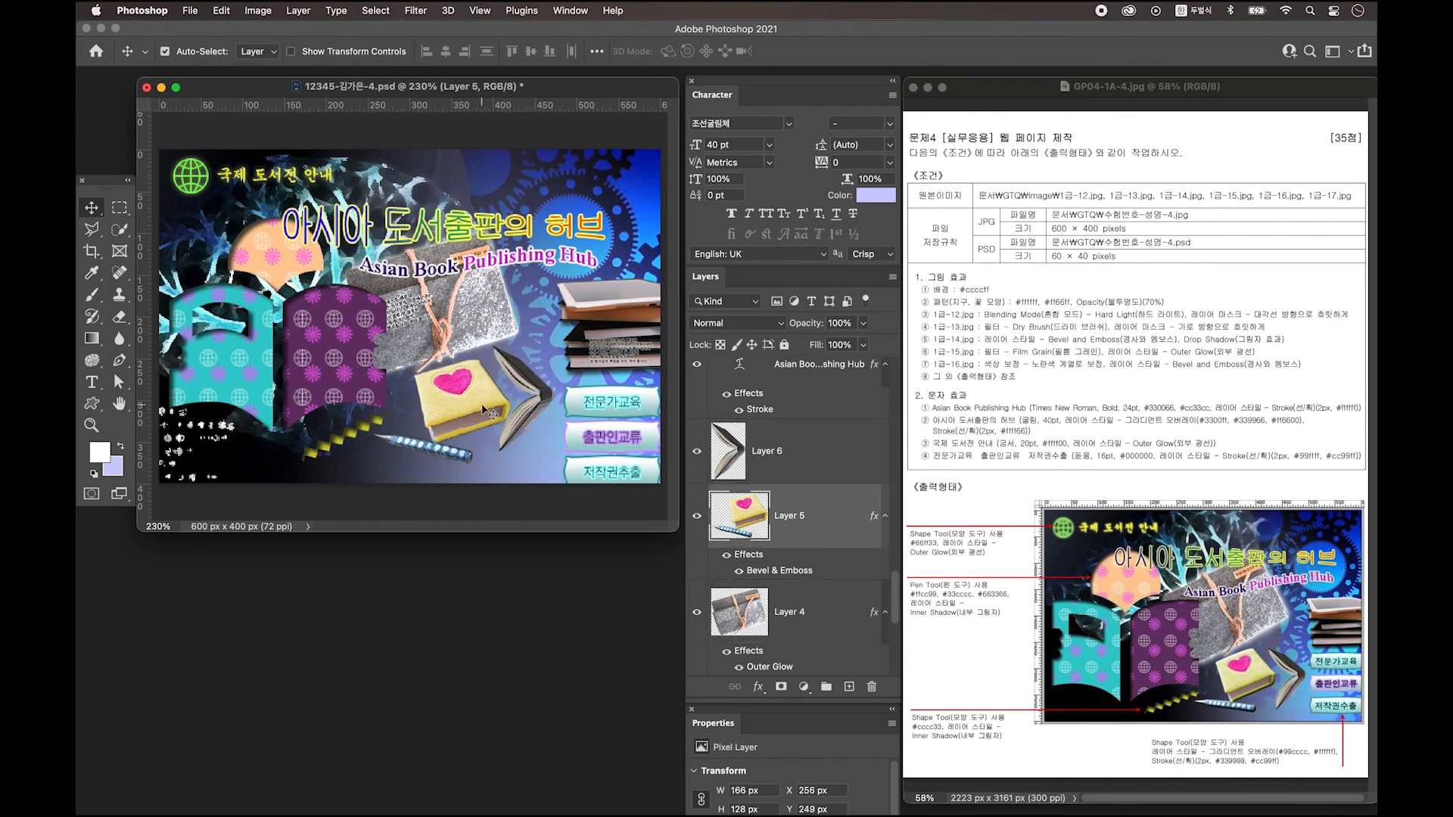
Scale the banner buttons to about 90%, realign their labels, and group the button layers.
{"action": "left_click", "coordinate": [613, 436]}
{"action": "key", "text": "ctrl+t"}
{"action": "left_click_drag", "start_coordinate": [617, 491], "coordinate": [625, 404]}
{"action": "key", "text": "Return"}
{"action": "left_click", "coordinate": [622, 436], "text": "shift"}
{"action": "left_click", "coordinate": [620, 466], "text": "shift"}
{"action": "left_click", "coordinate": [580, 466], "text": "shift"}
{"action": "left_click", "coordinate": [581, 436], "text": "shift"}
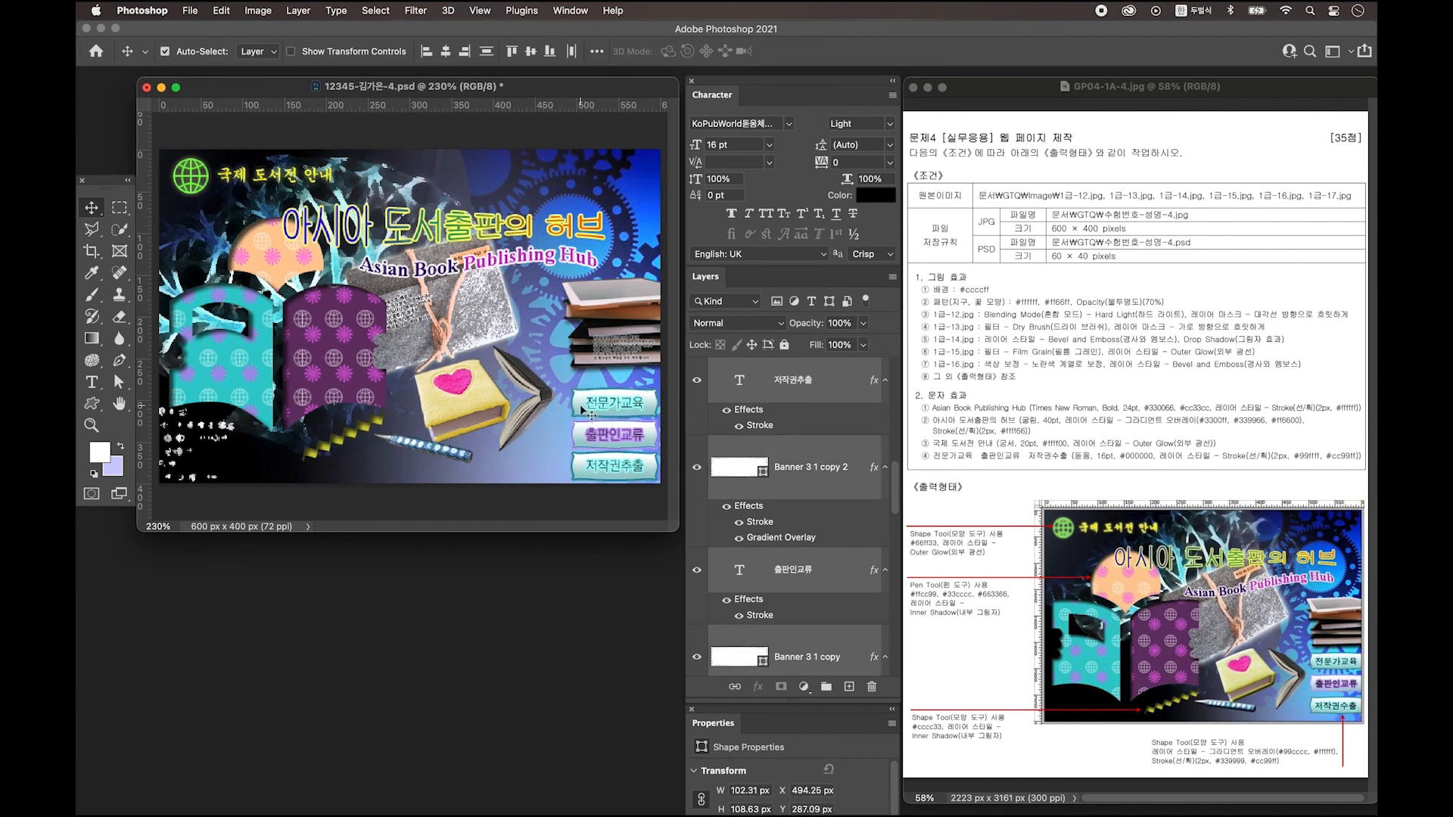
{"action": "left_click", "coordinate": [580, 404], "text": "shift"}
{"action": "key", "text": "ctrl+g"}
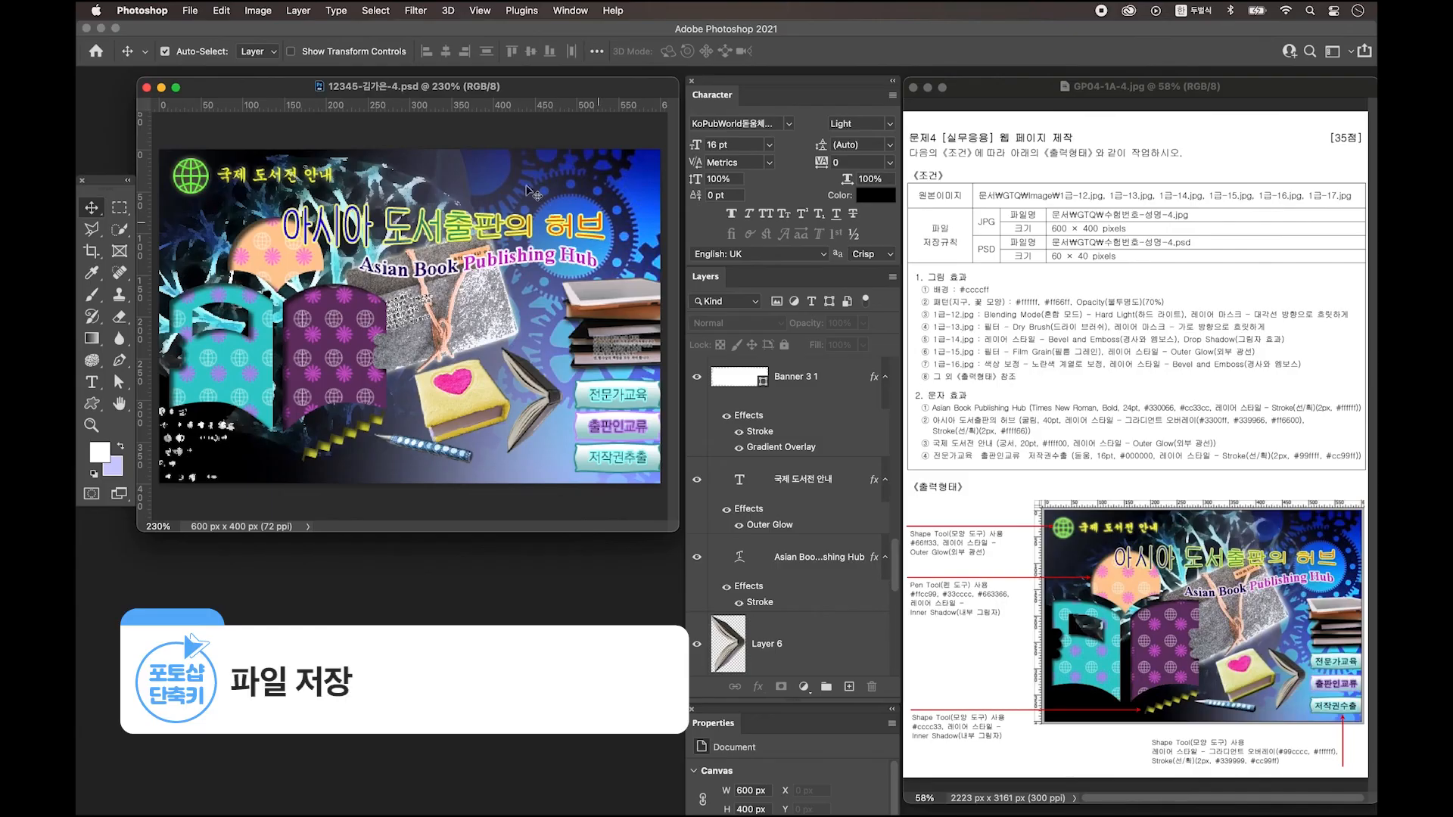
Save a copy of the page to this computer as a JPEG at quality 12 (Maximum).
{"action": "left_click", "coordinate": [190, 10]}
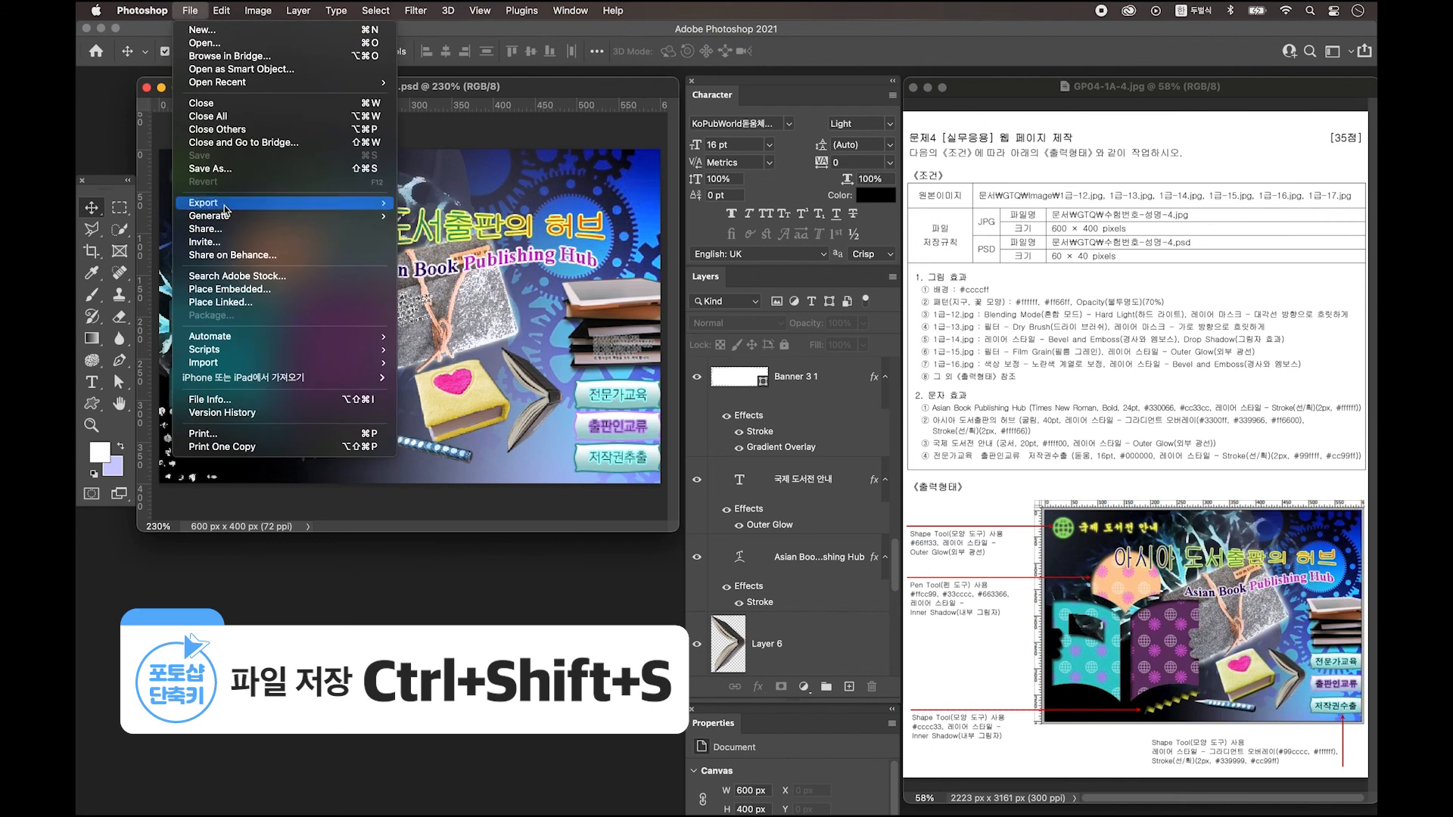
{"action": "left_click", "coordinate": [240, 169]}
{"action": "left_click", "coordinate": [741, 542]}
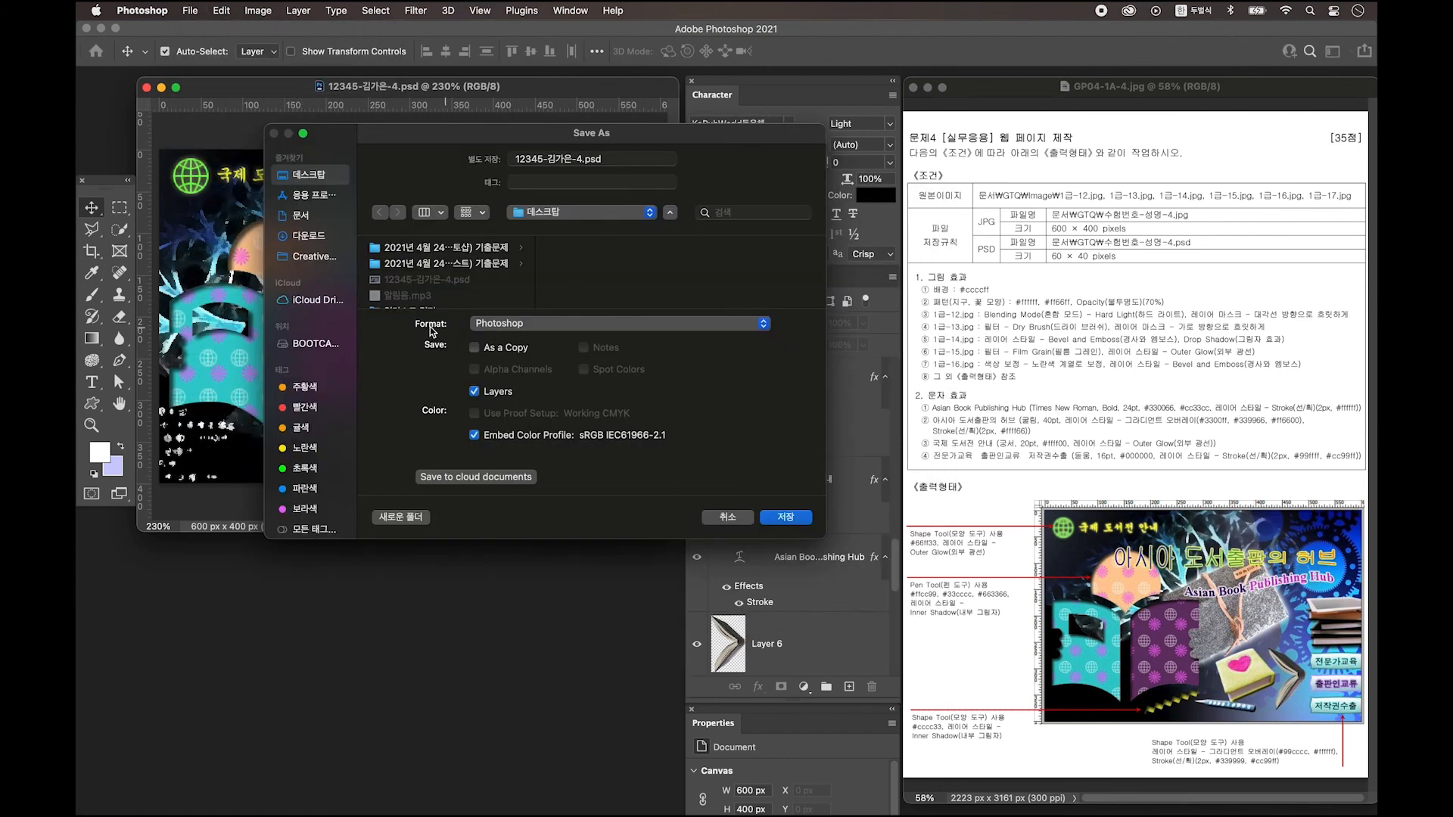
{"action": "left_click", "coordinate": [519, 325]}
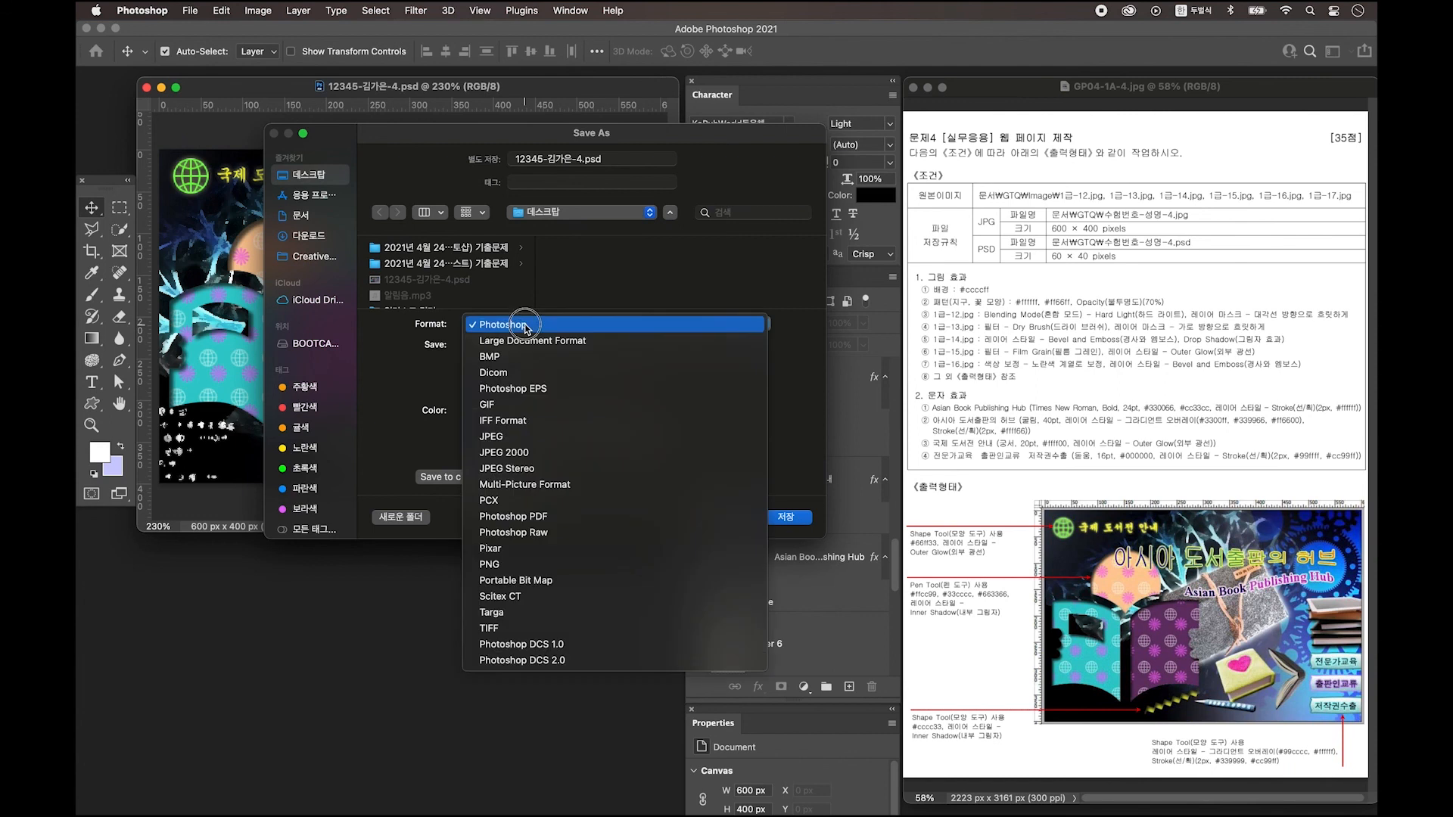
{"action": "left_click", "coordinate": [546, 442]}
{"action": "left_click", "coordinate": [787, 517]}
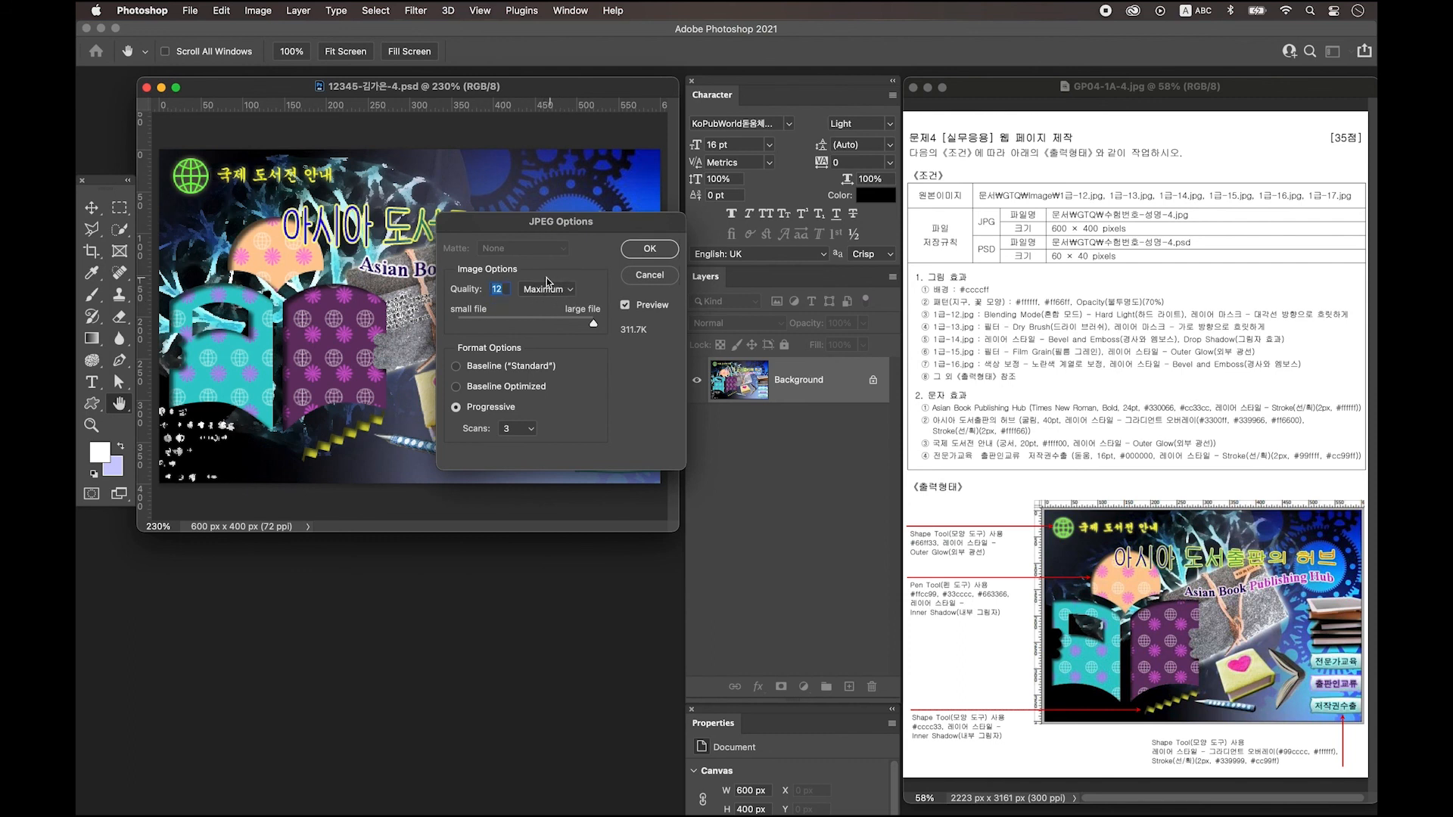
{"action": "left_click", "coordinate": [652, 251]}
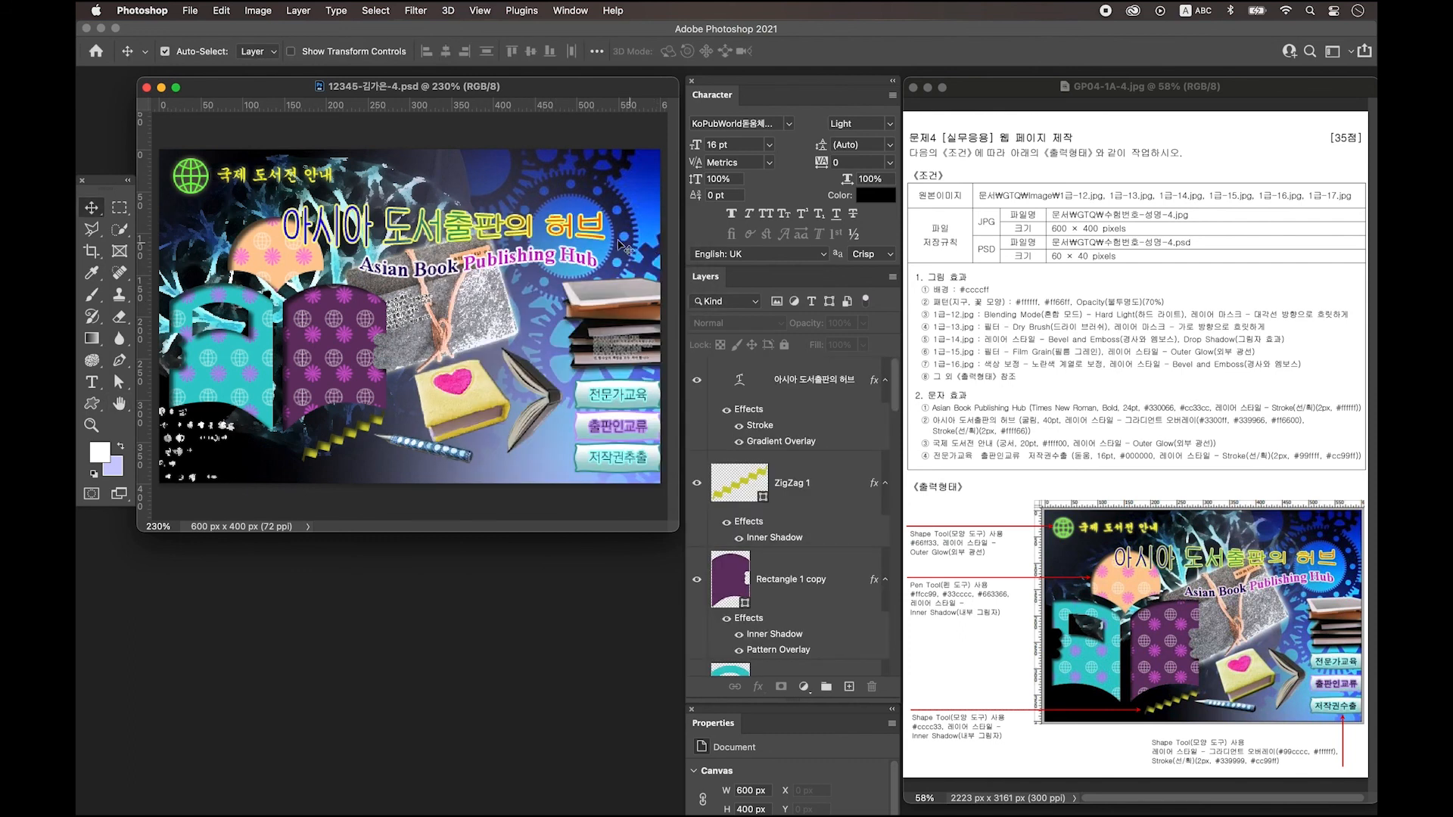
Resize the image to 60 × 40 px via Image Size.
{"action": "left_click", "coordinate": [257, 10]}
{"action": "left_click", "coordinate": [278, 119]}
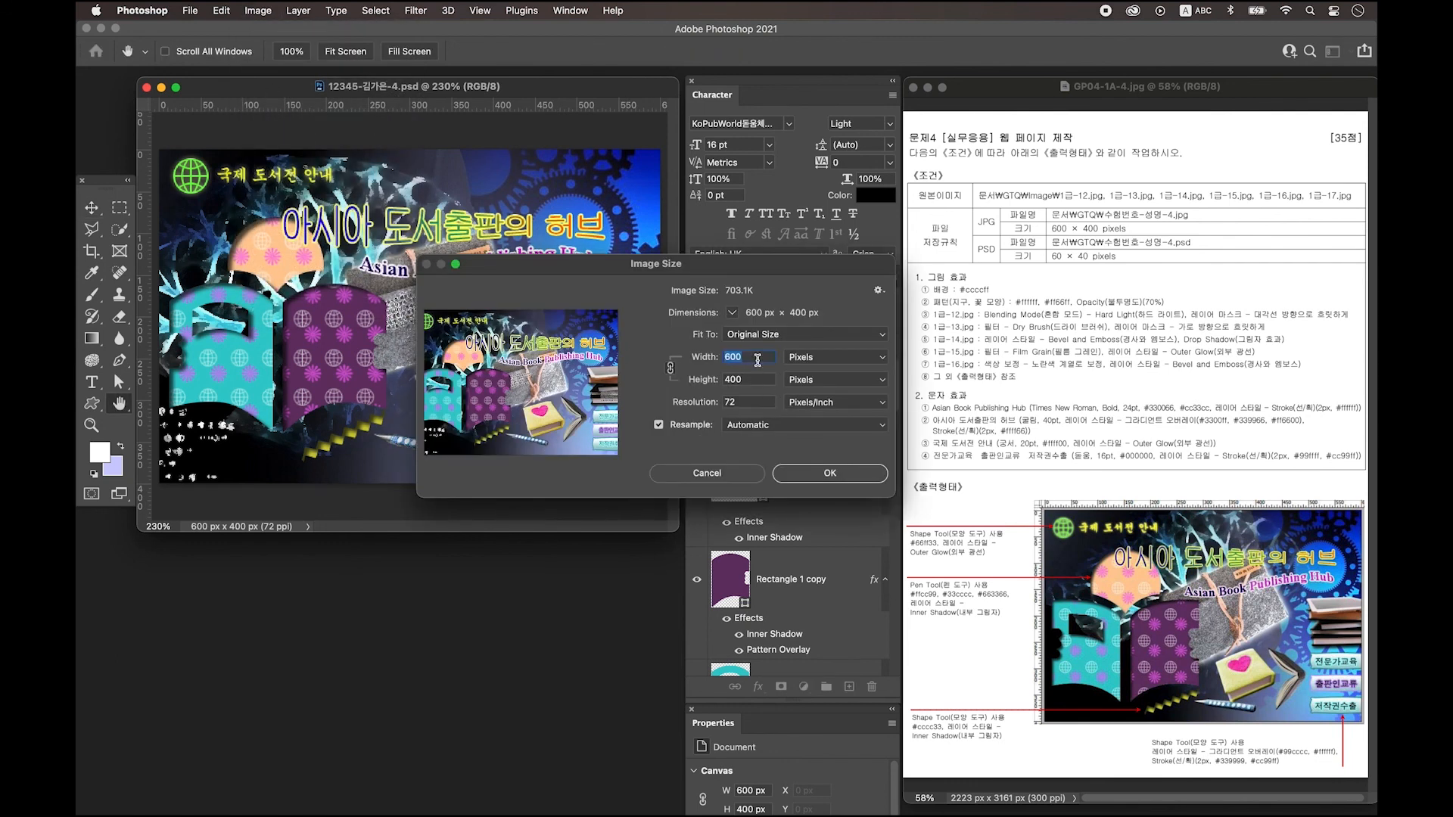
{"action": "type", "text": "60"}
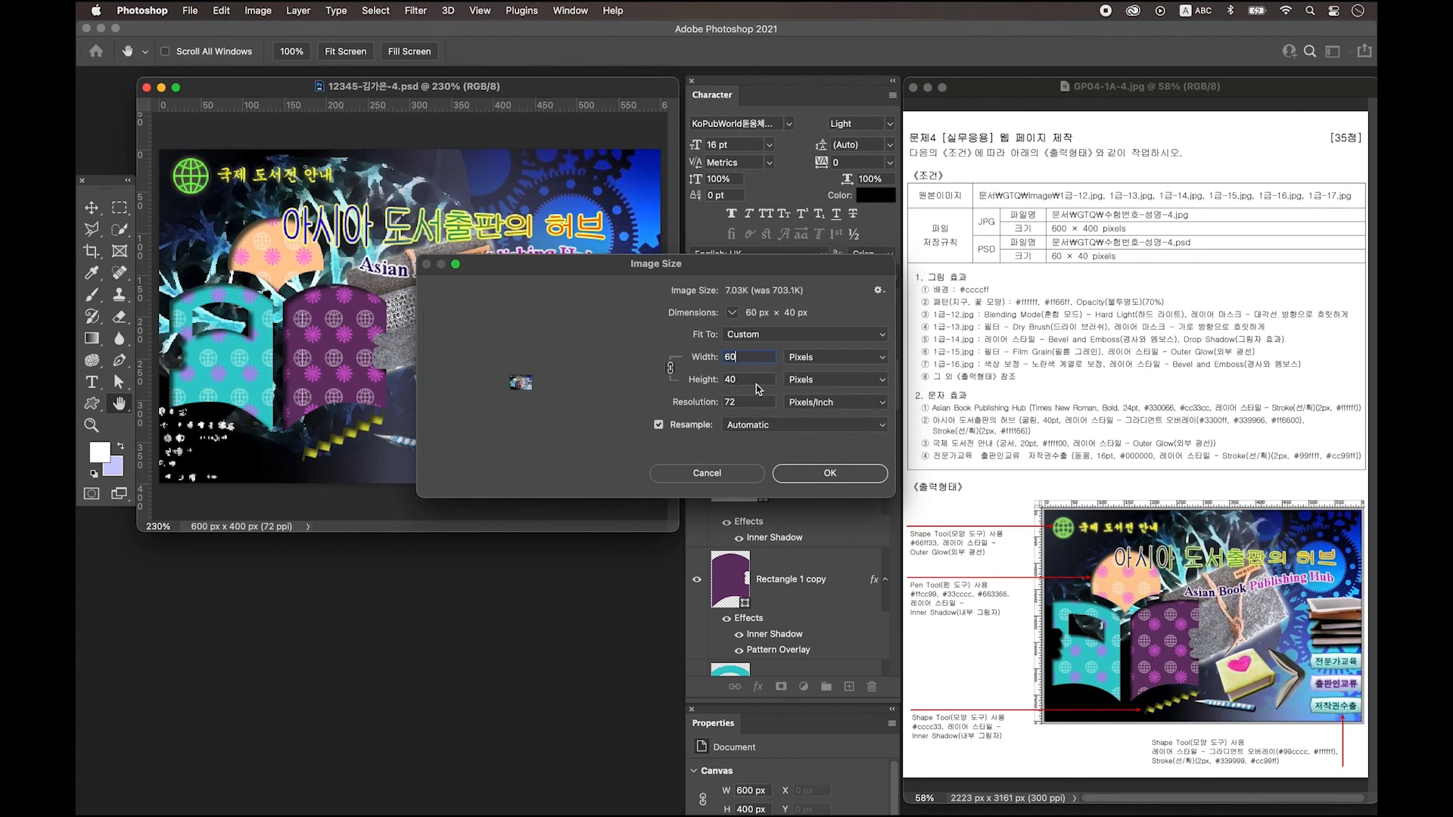
{"action": "left_click", "coordinate": [828, 475]}
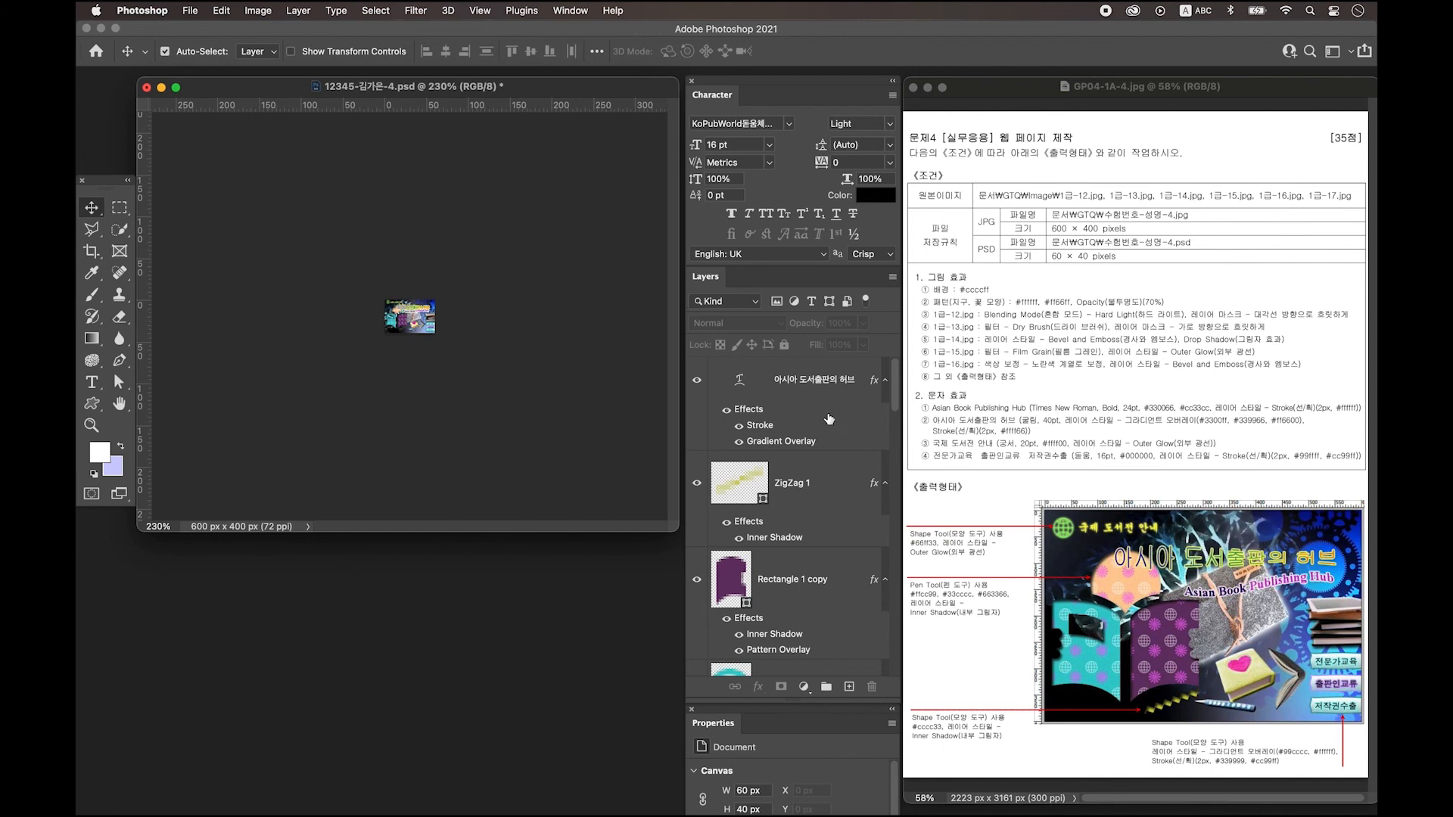
Save the resized document as a Photoshop PSD, replacing the existing file.
{"action": "left_click", "coordinate": [190, 11]}
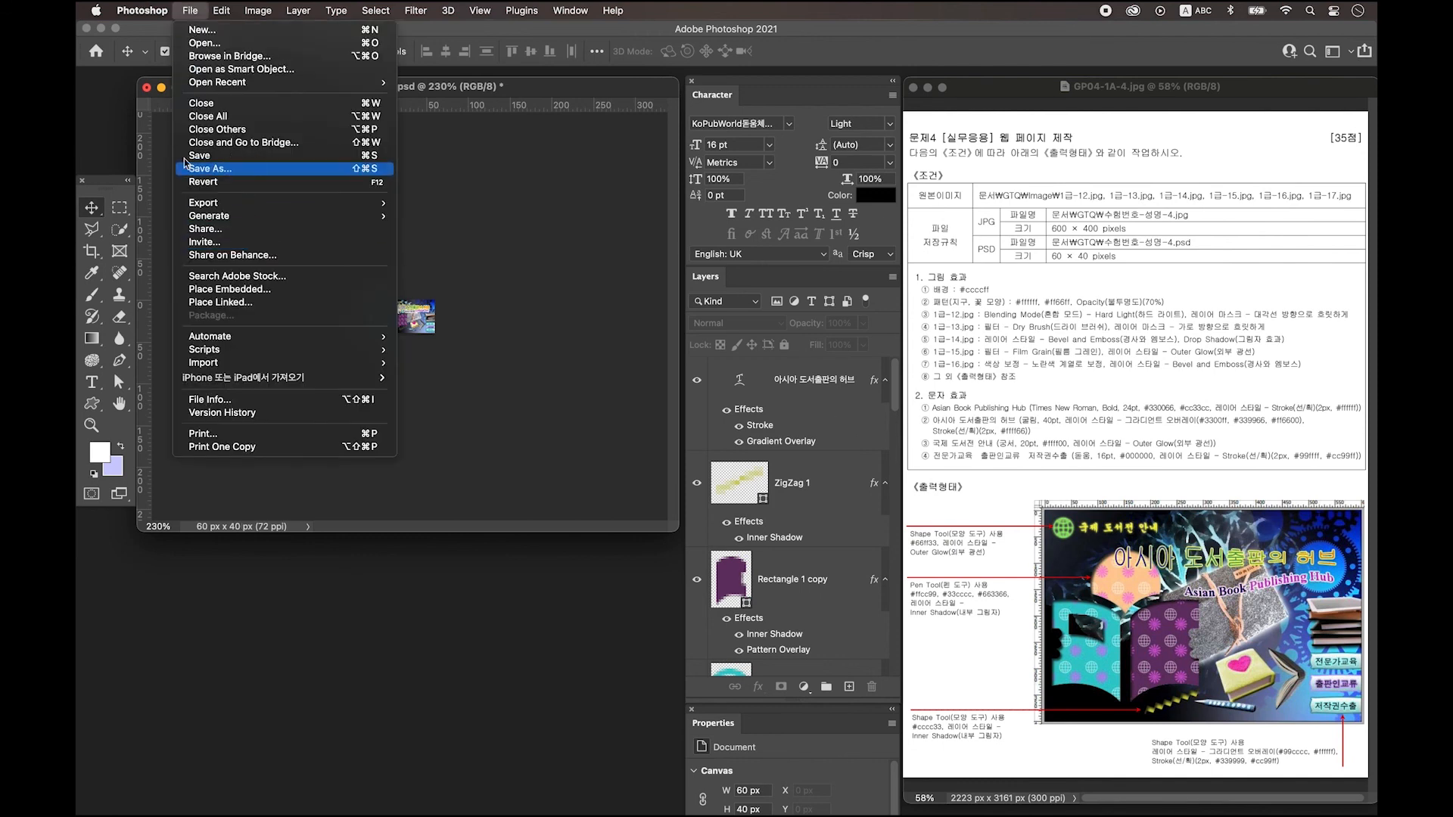
{"action": "left_click", "coordinate": [231, 170]}
{"action": "left_click", "coordinate": [712, 541]}
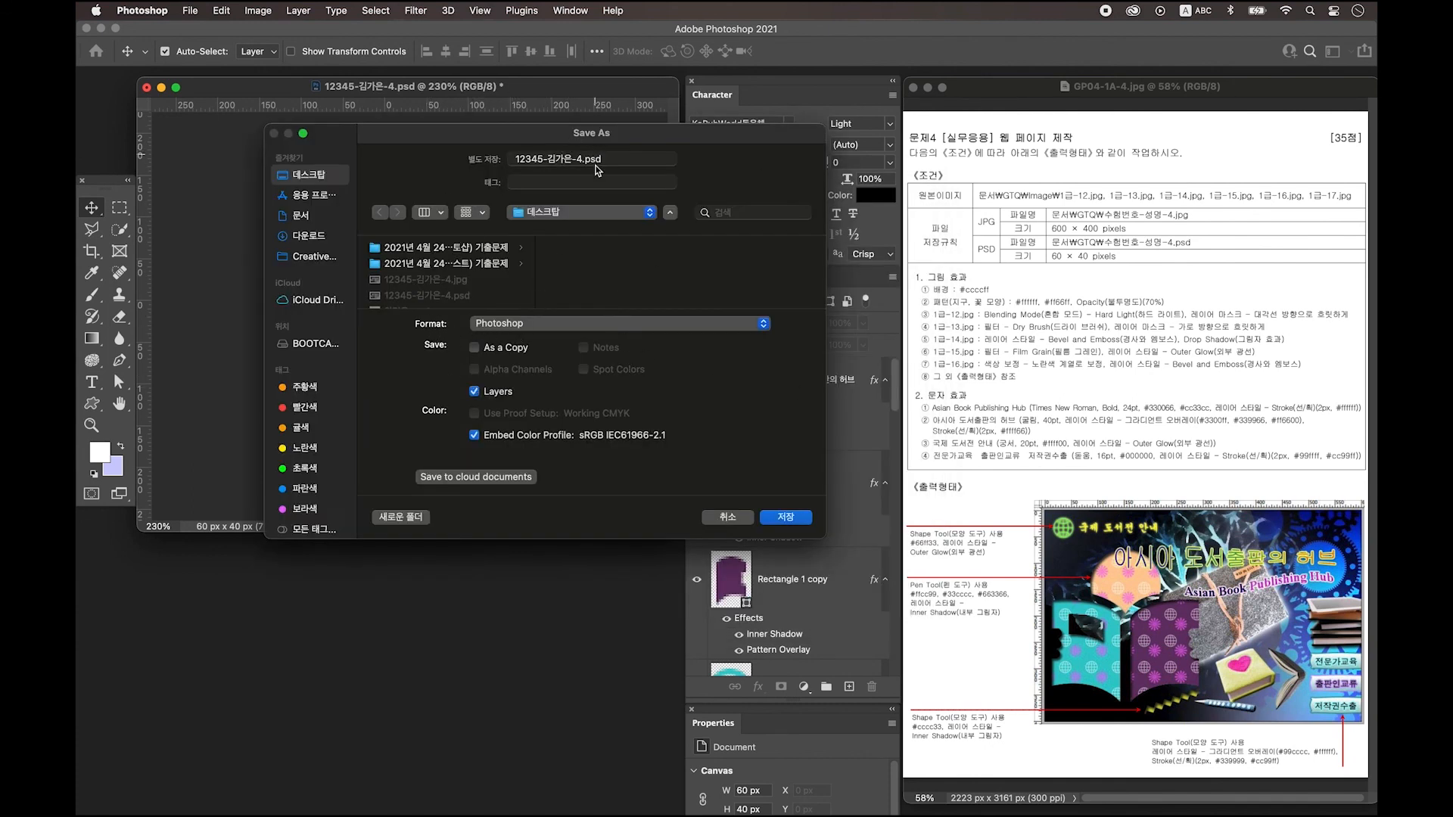
{"action": "left_click", "coordinate": [797, 520]}
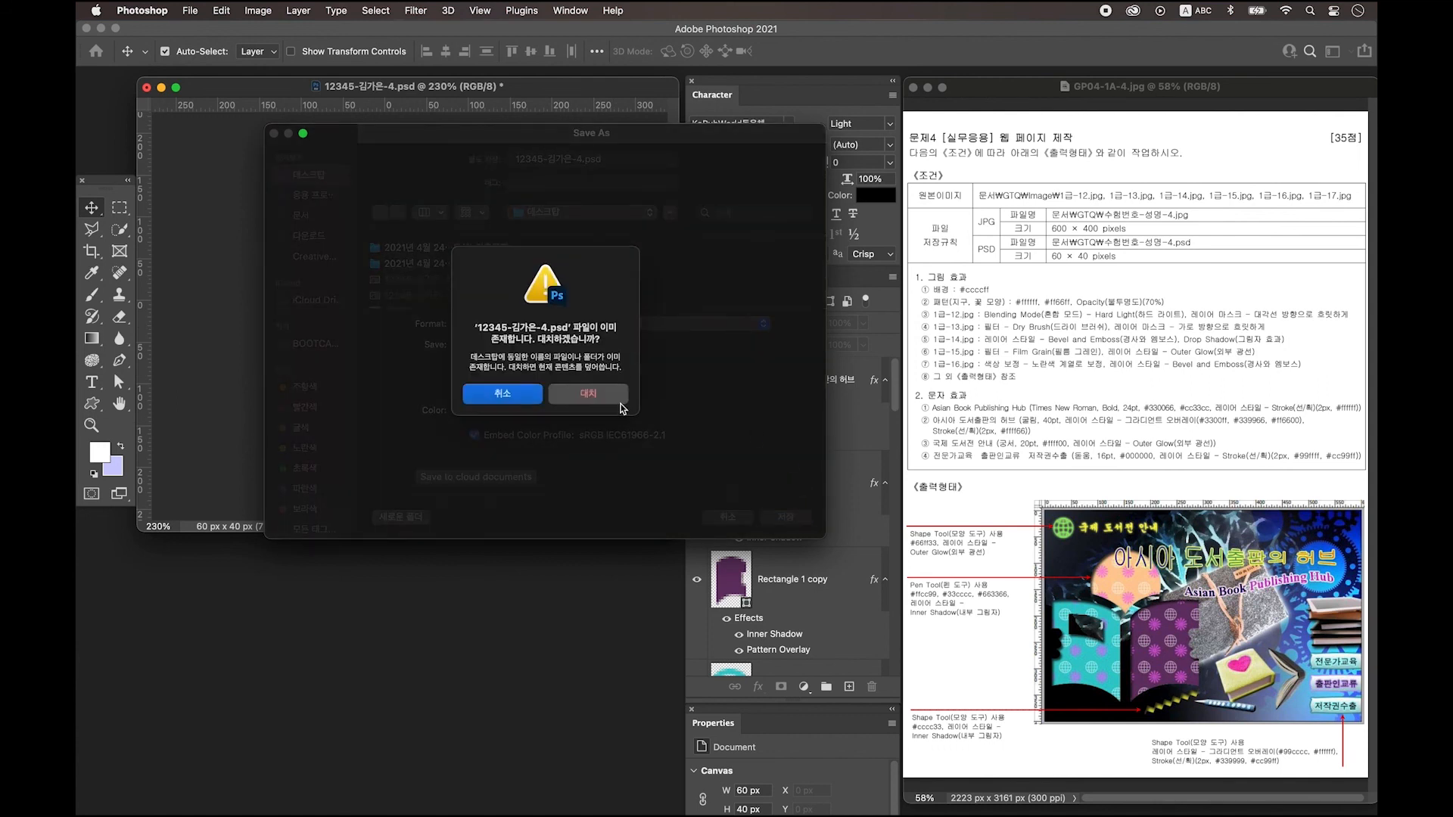